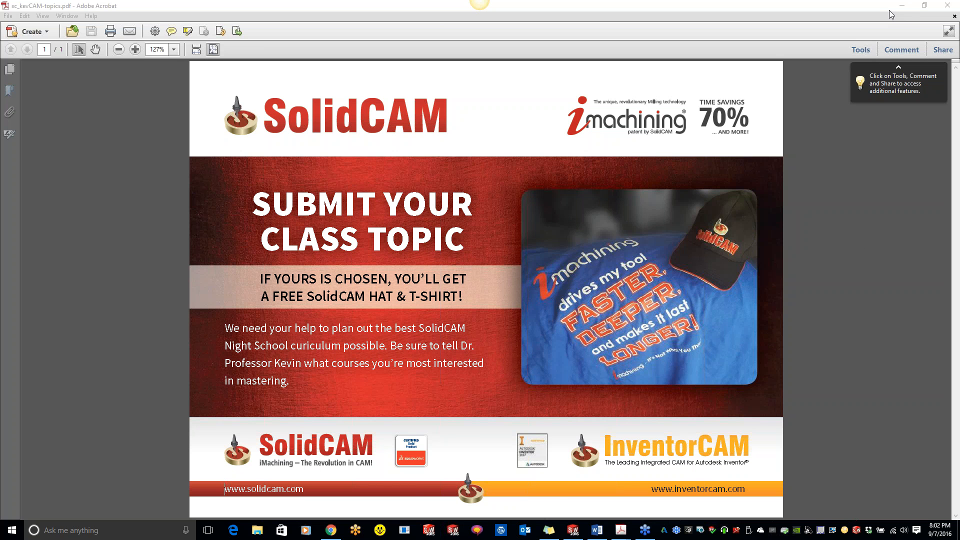
Put away both PDF flyers and open the full list of uploads on the SolidCAM University YouTube channel.
left_click(901, 6)
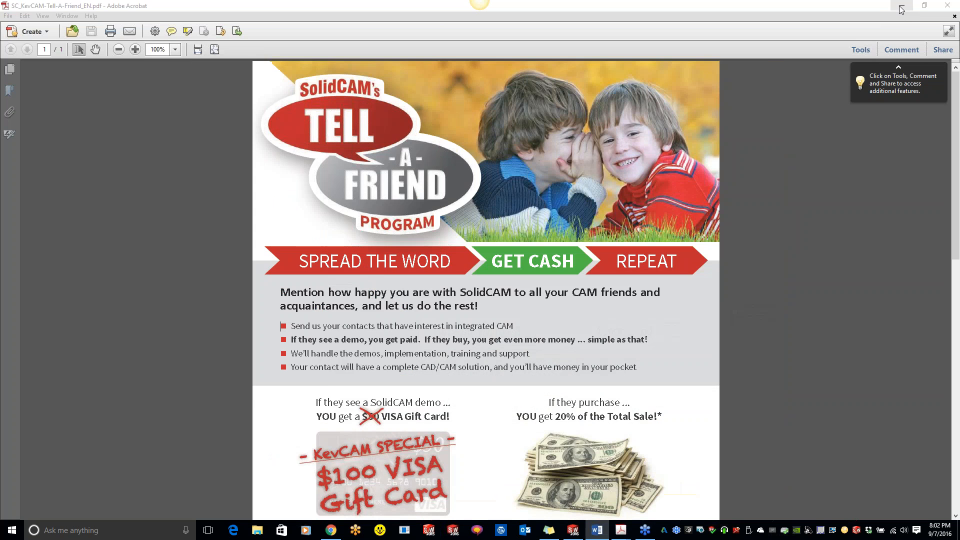
left_click(900, 7)
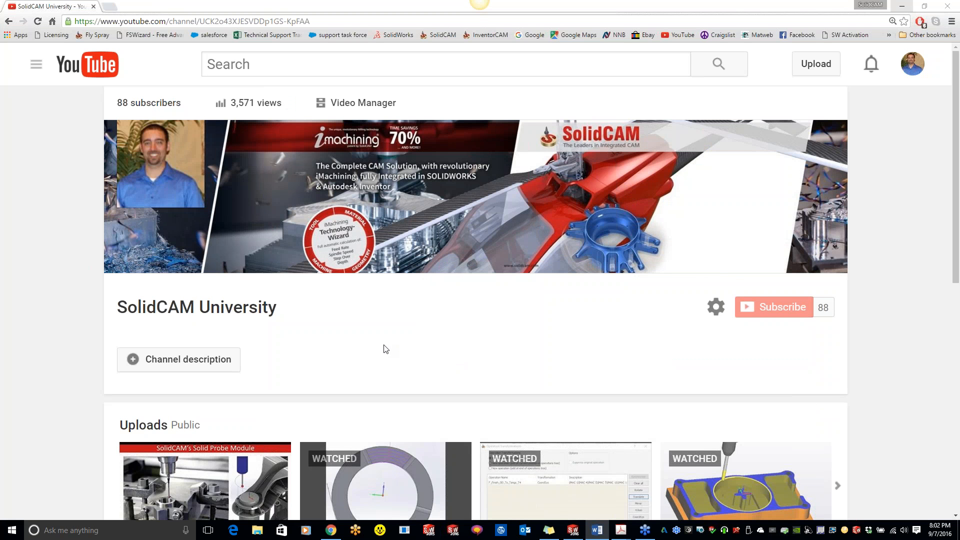
scroll(383, 343, "down", 3)
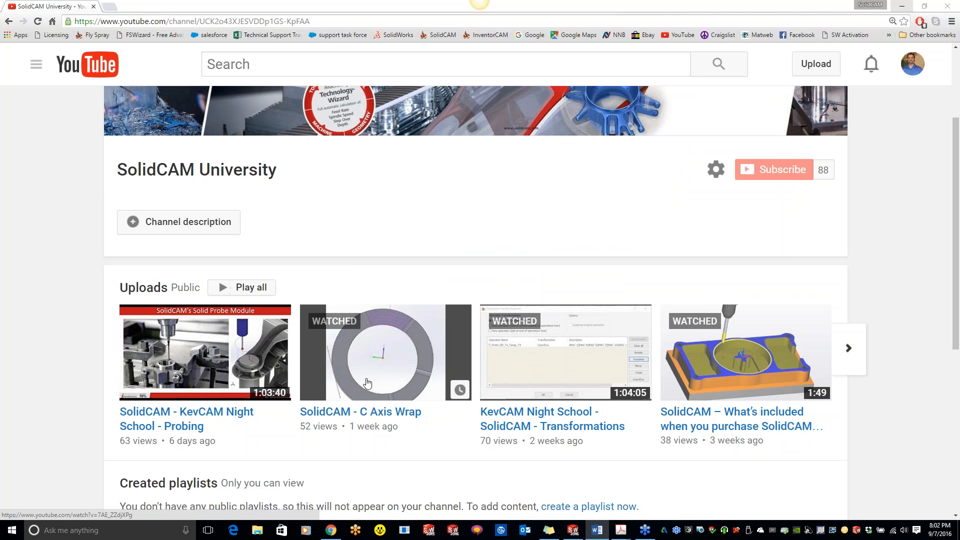
left_click(859, 354)
left_click(859, 354)
left_click(858, 354)
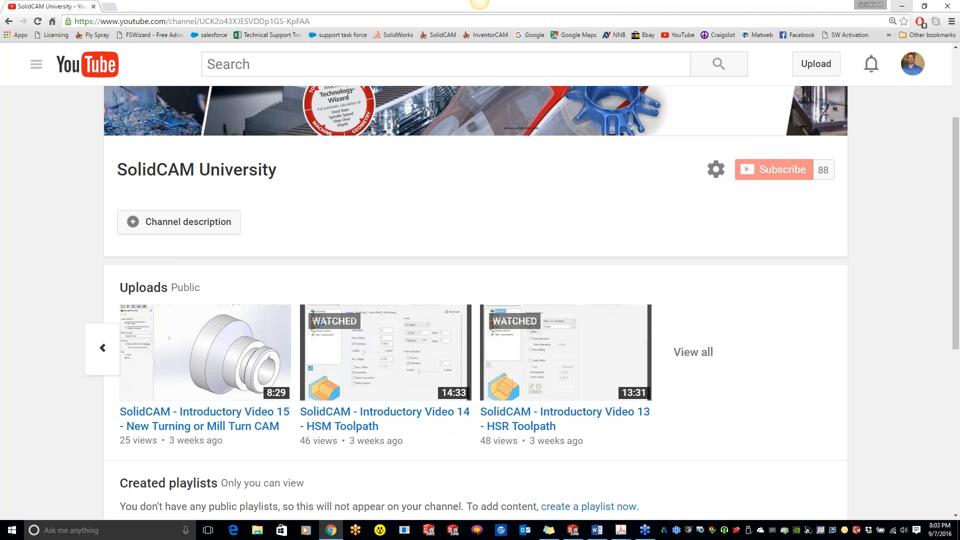
left_click(682, 357)
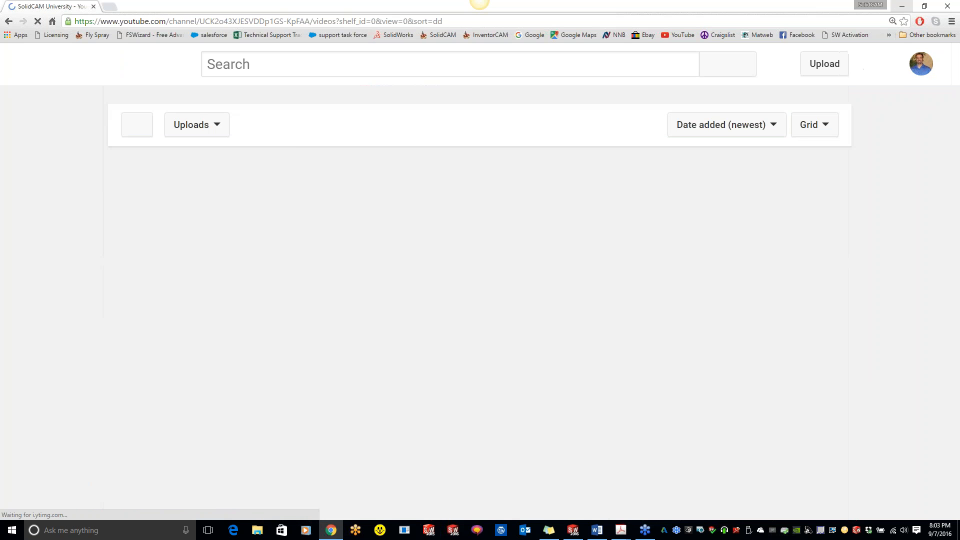
scroll(426, 396, "down", 4)
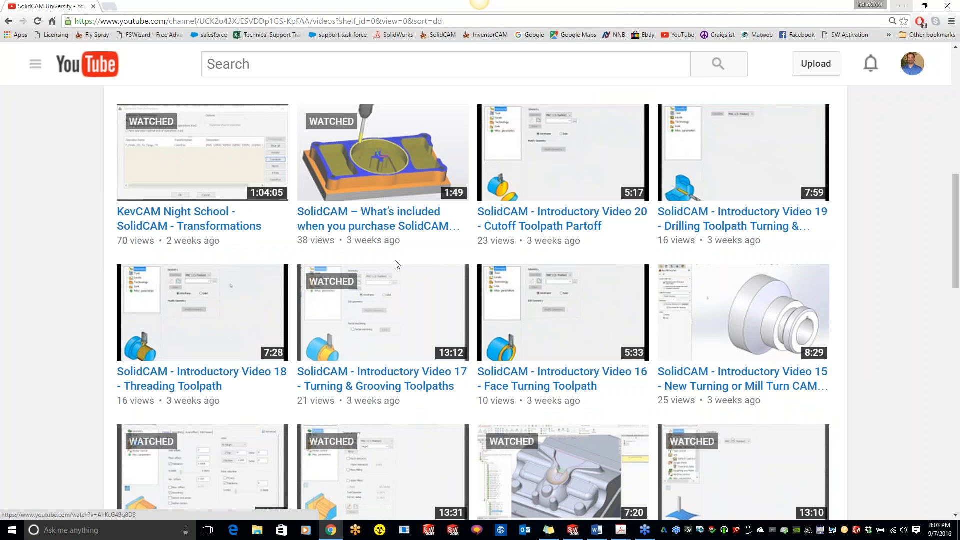
Look through the channel's uploaded videos, from the introductory toolpath series to the older KevCAM Night School recordings.
left_click(902, 6)
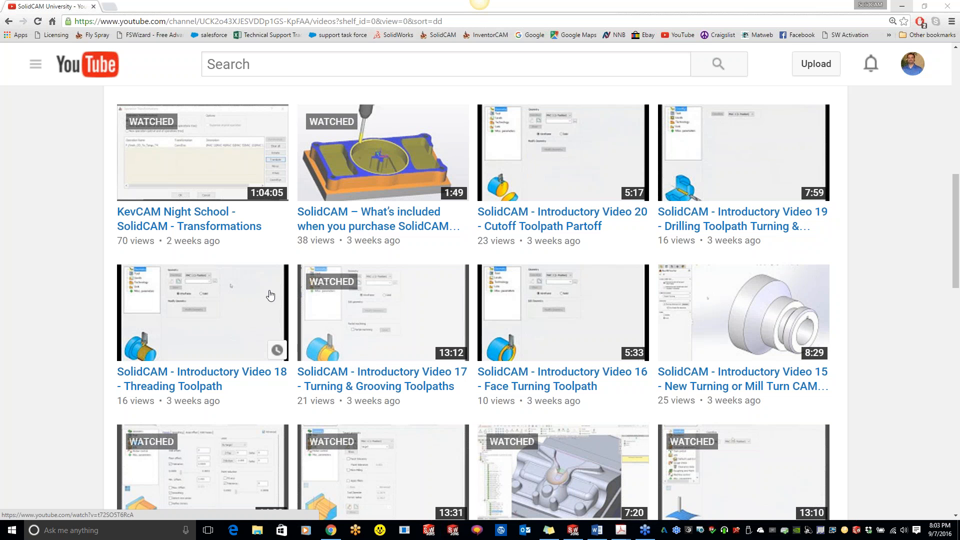
scroll(270, 296, "down", 3)
scroll(269, 293, "down", 4)
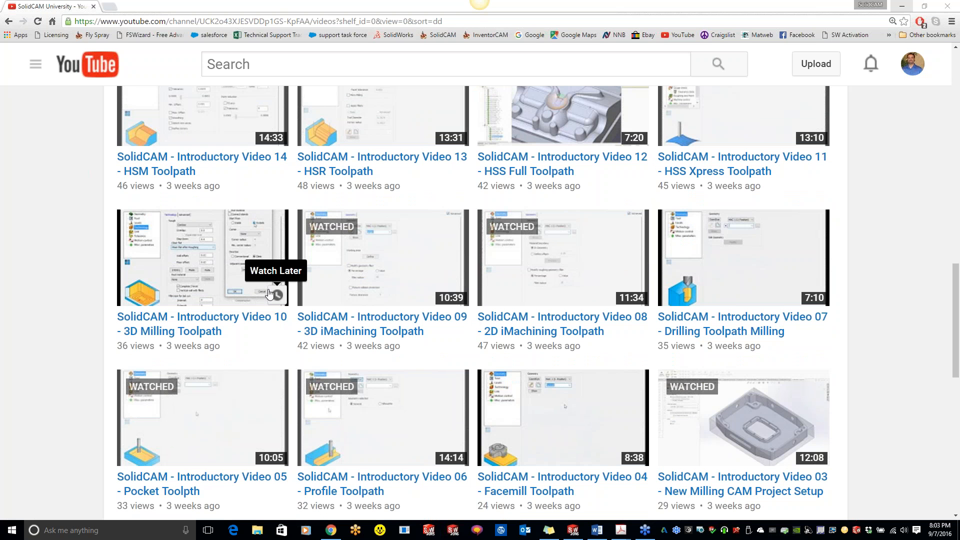
scroll(270, 294, "down", 5)
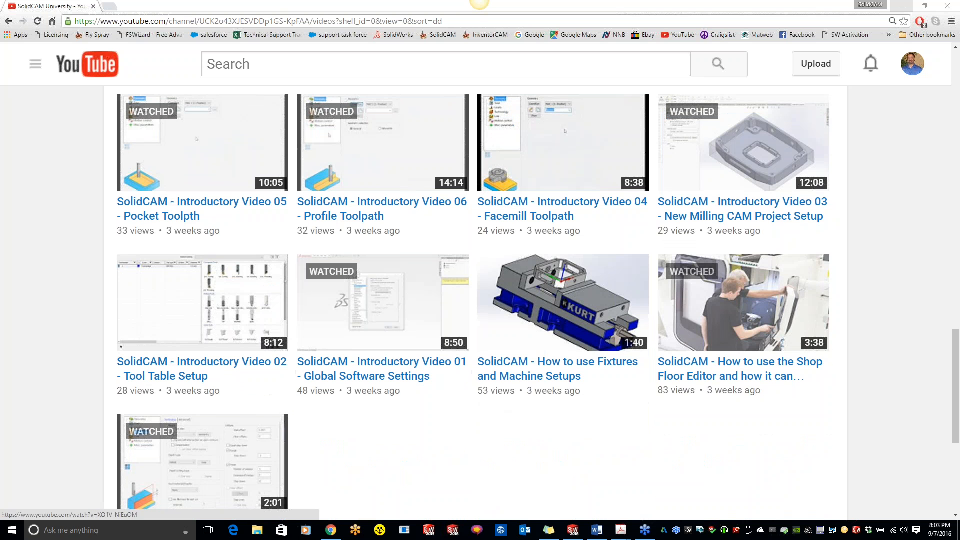
scroll(509, 400, "down", 2)
left_click(502, 506)
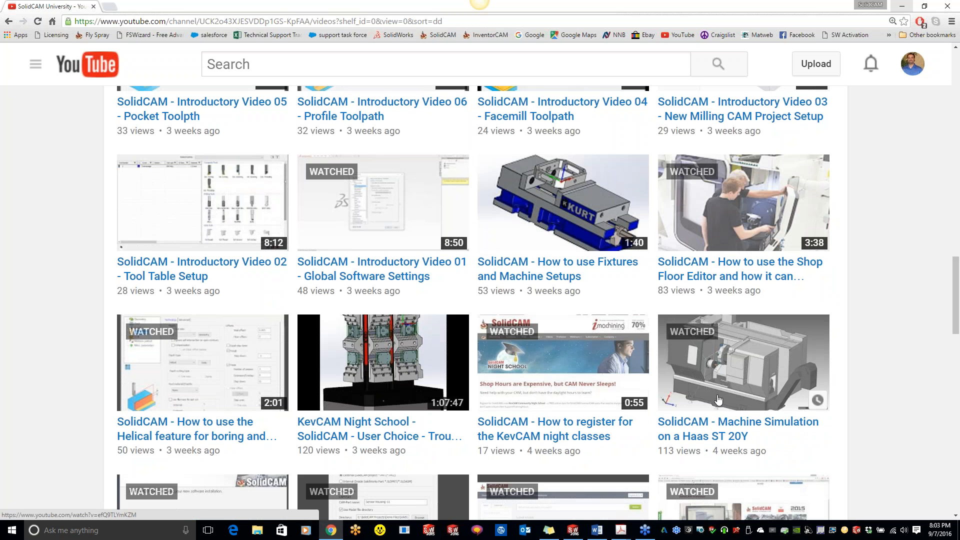
scroll(503, 500, "down", 4)
scroll(477, 348, "down", 2)
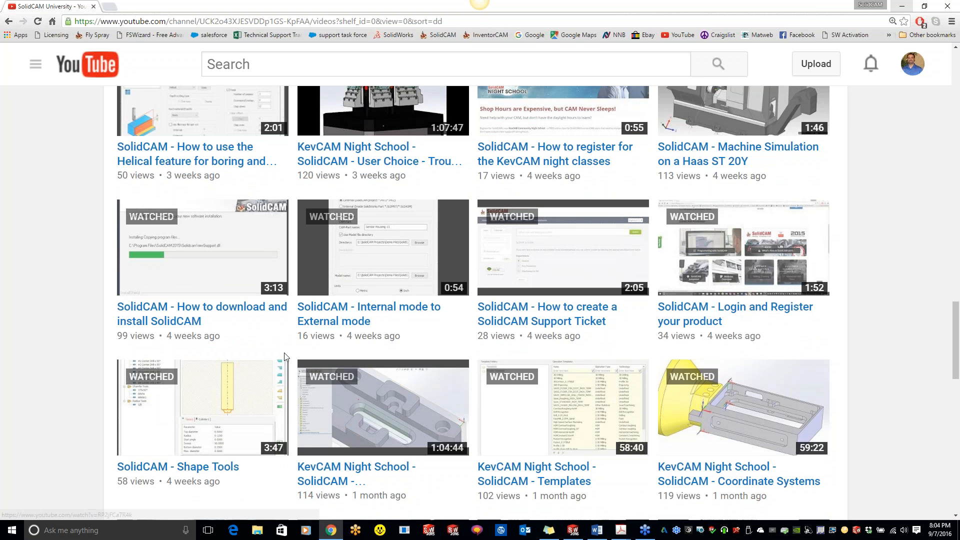
scroll(200, 325, "up", 15)
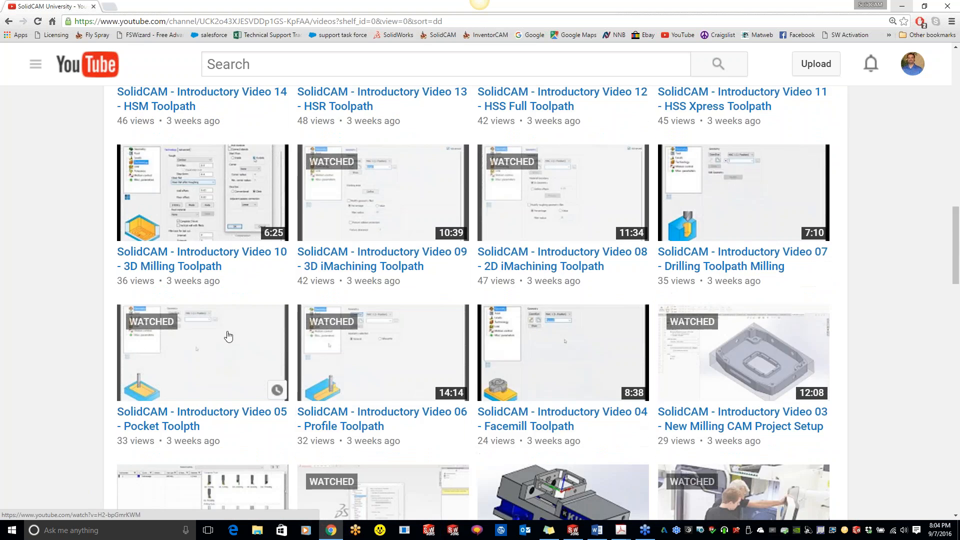
scroll(276, 400, "up", 5)
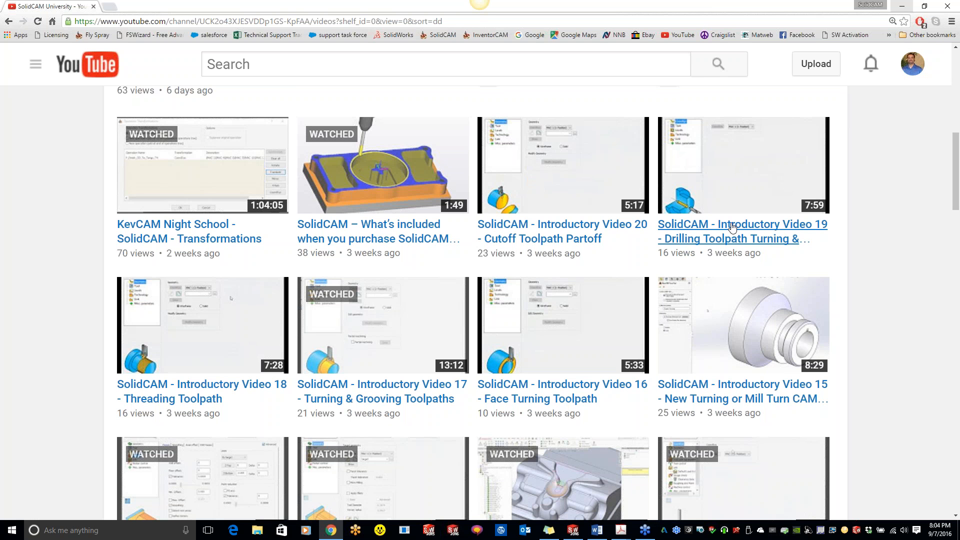
Switch to SOLIDWORKS and examine the machining fixture part's pockets, slots and holes from several angles.
left_click(901, 6)
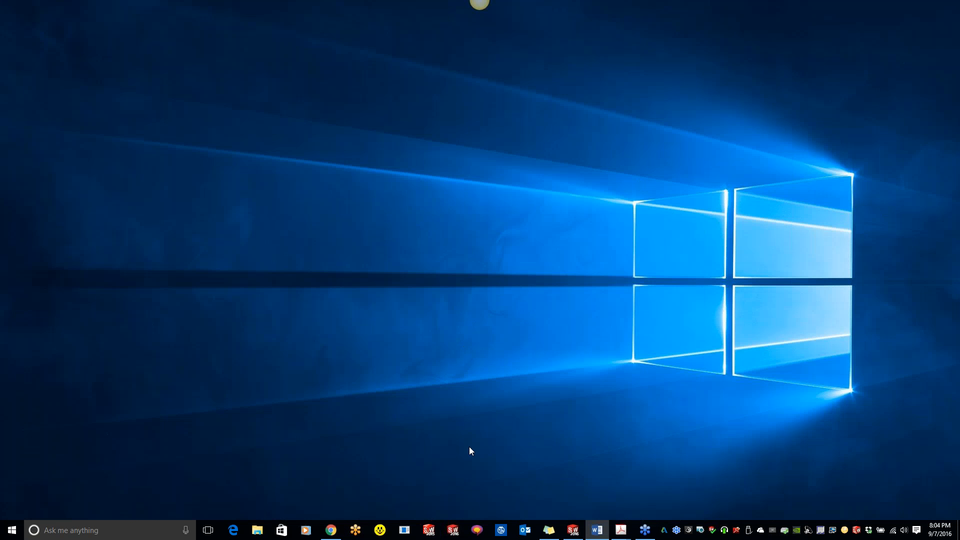
left_click(573, 530)
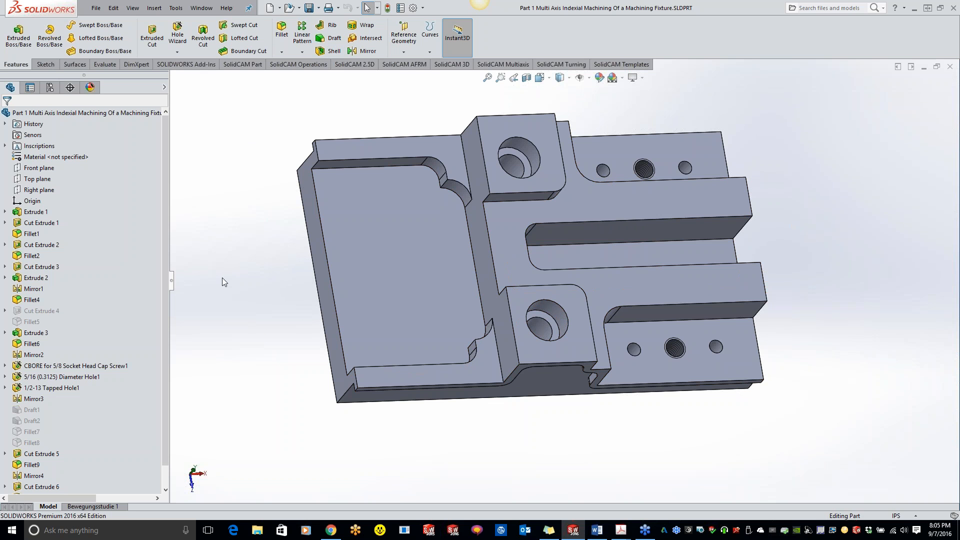
scroll(222, 277, "up", 4)
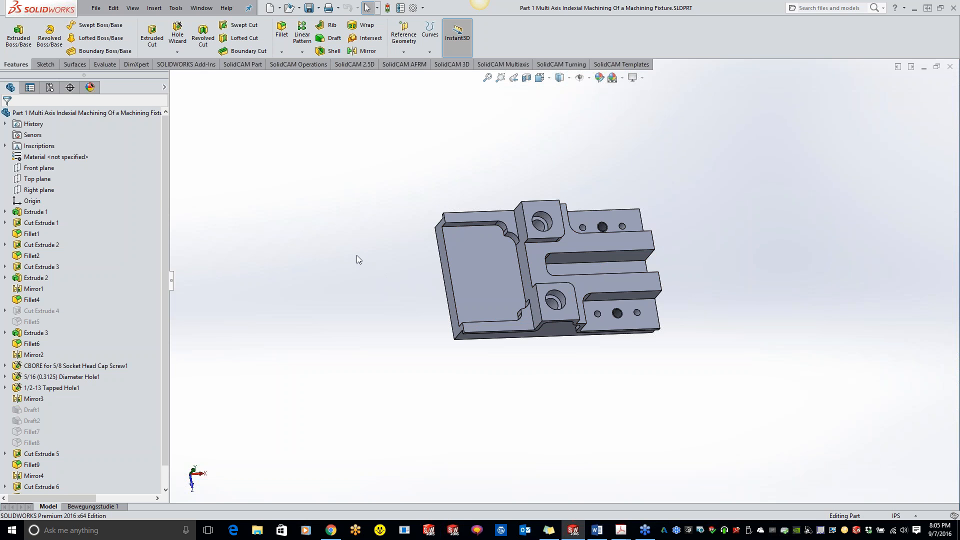
scroll(586, 266, "down", 5)
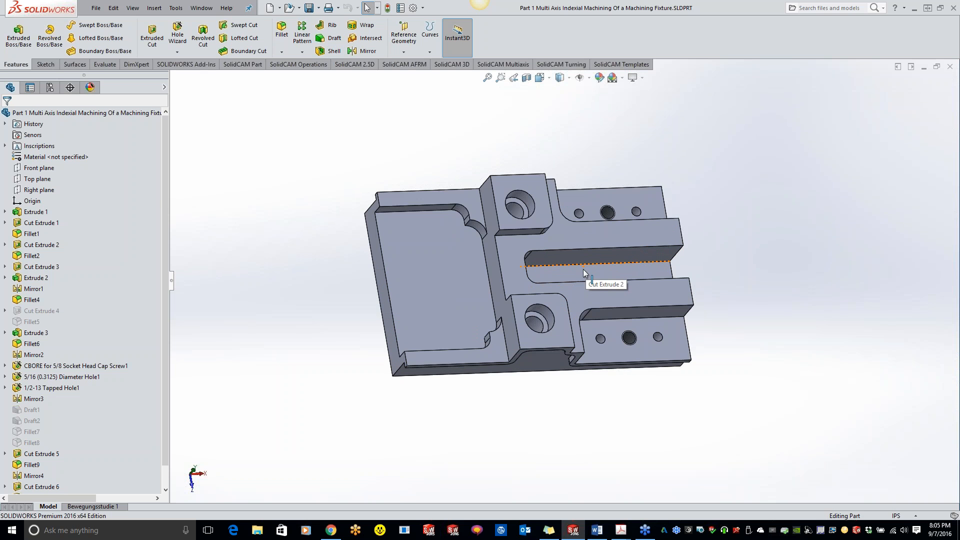
scroll(534, 289, "up", 2)
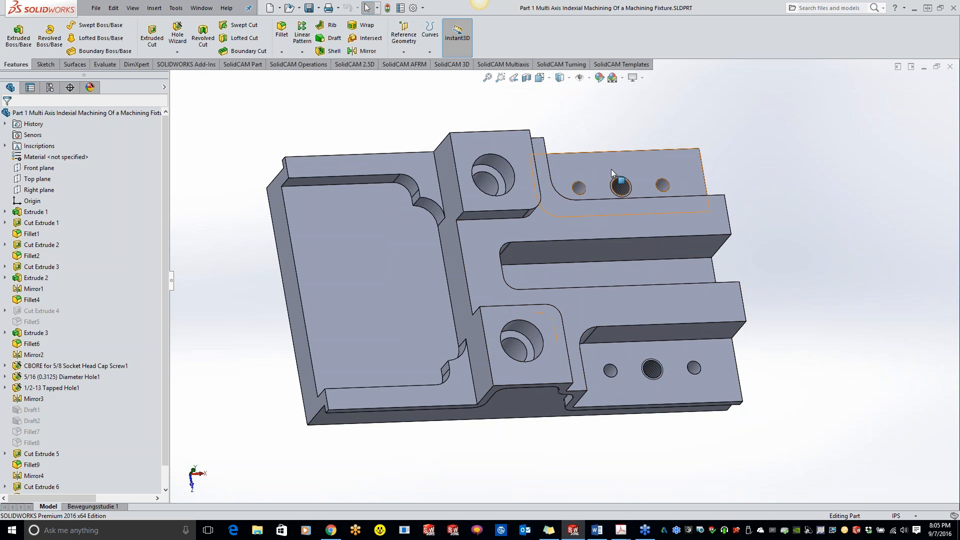
middle_click_drag(667, 283, 495, 205)
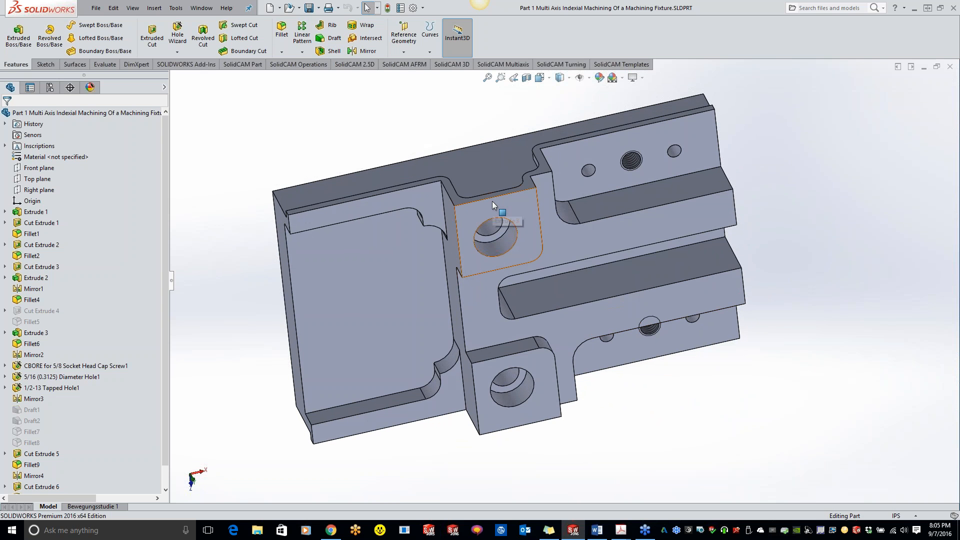
middle_click_drag(544, 336, 530, 225)
Create a new external SolidCAM milling CAM-Part in inches from the machining fixture model, keeping the proposed name and directory.
left_click(175, 8)
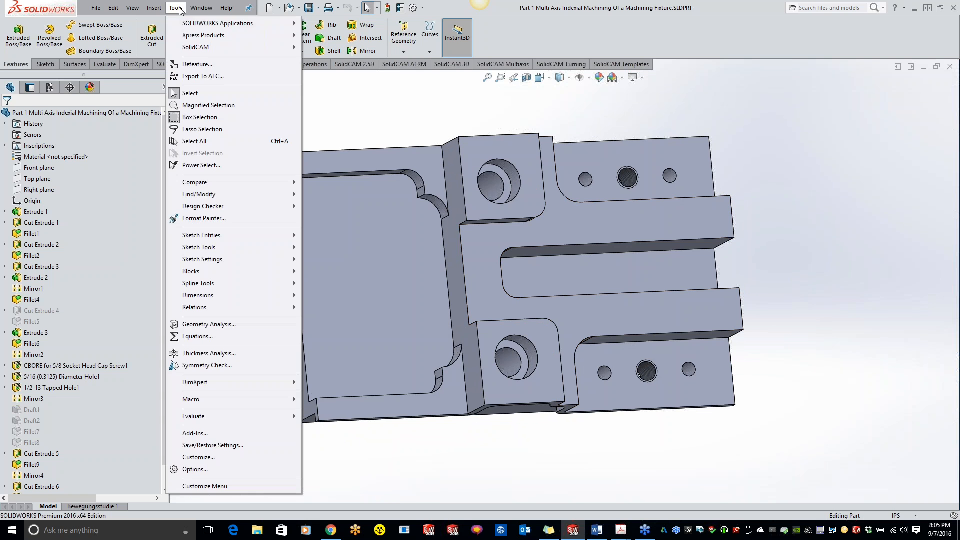
mouse_move(193, 49)
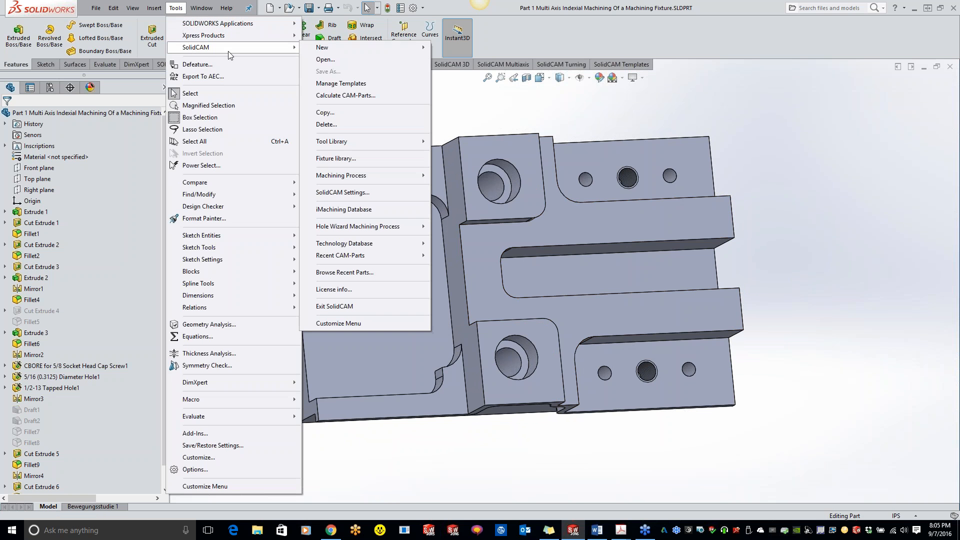
mouse_move(415, 48)
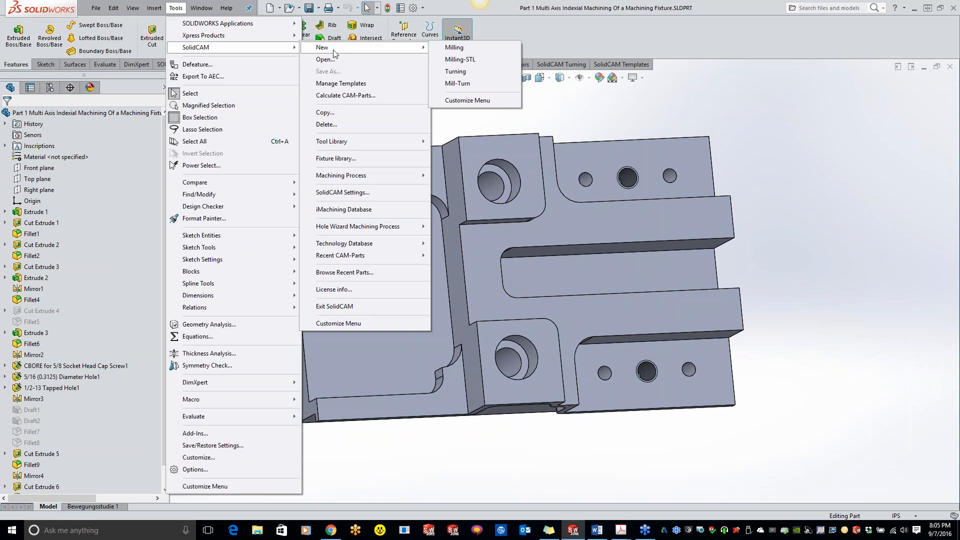
left_click(453, 48)
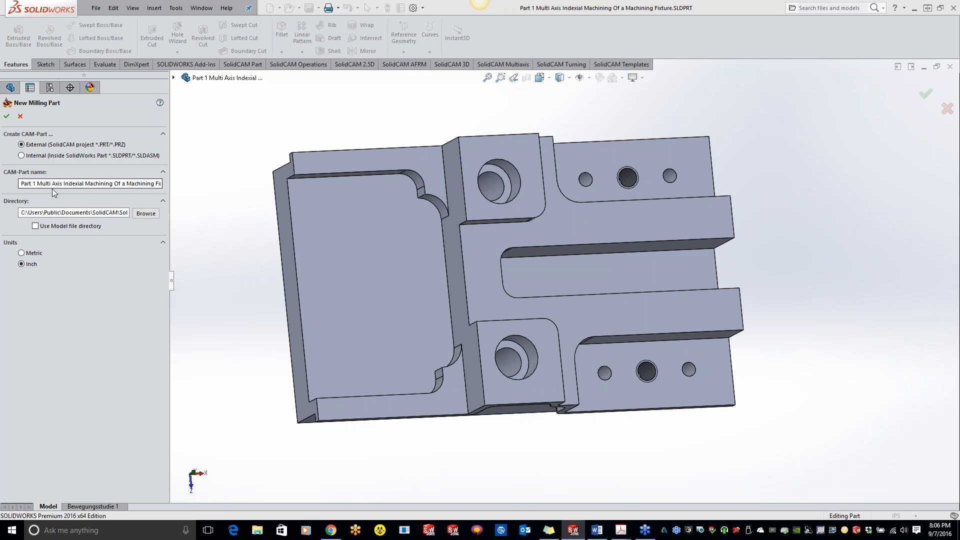
left_click(7, 116)
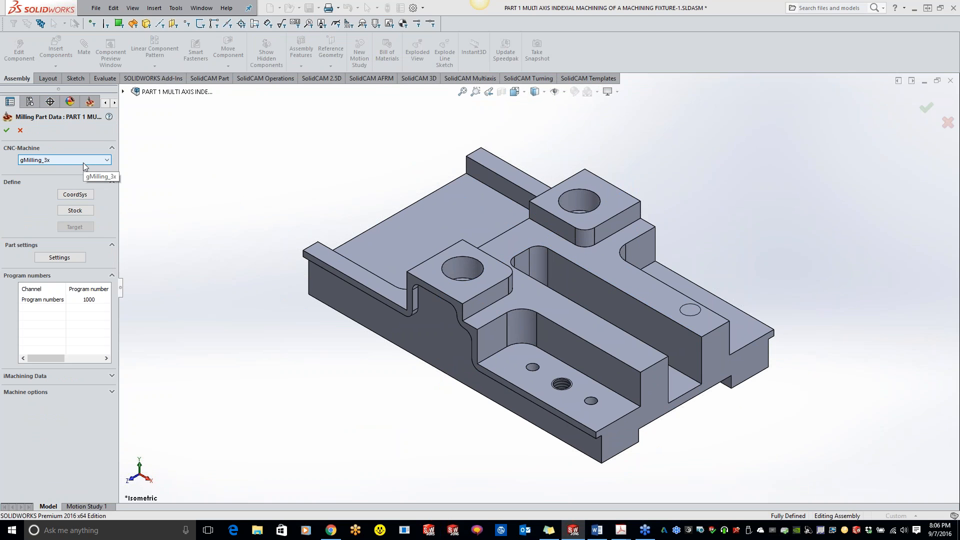
Define machine coordinate system 1 from the top face of the front raised pad, with its origin at the top center of the model box.
left_click(75, 194)
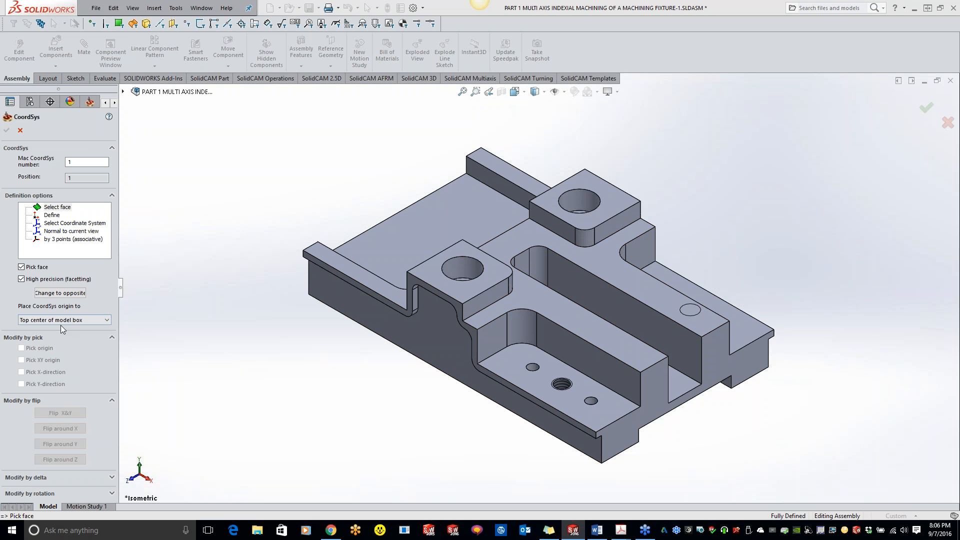
left_click(430, 273)
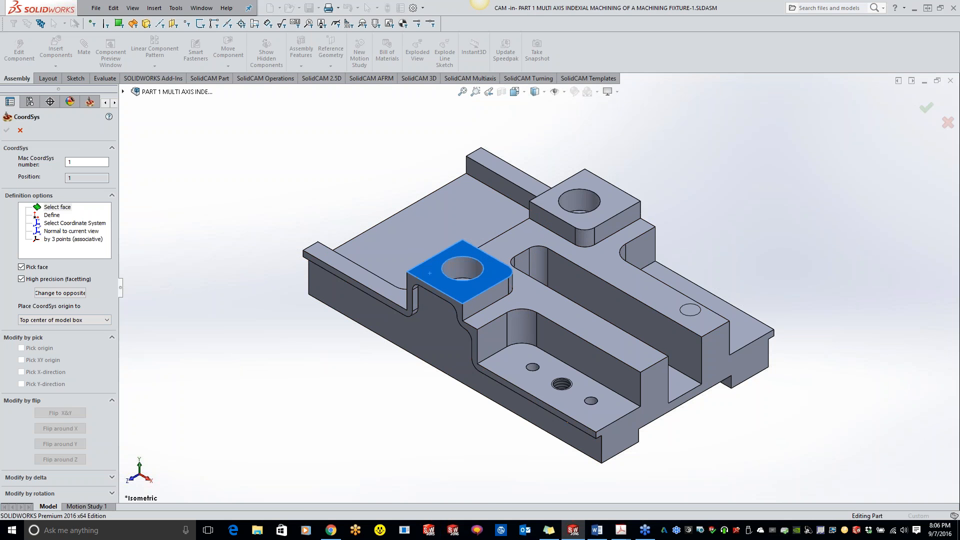
left_click(7, 131)
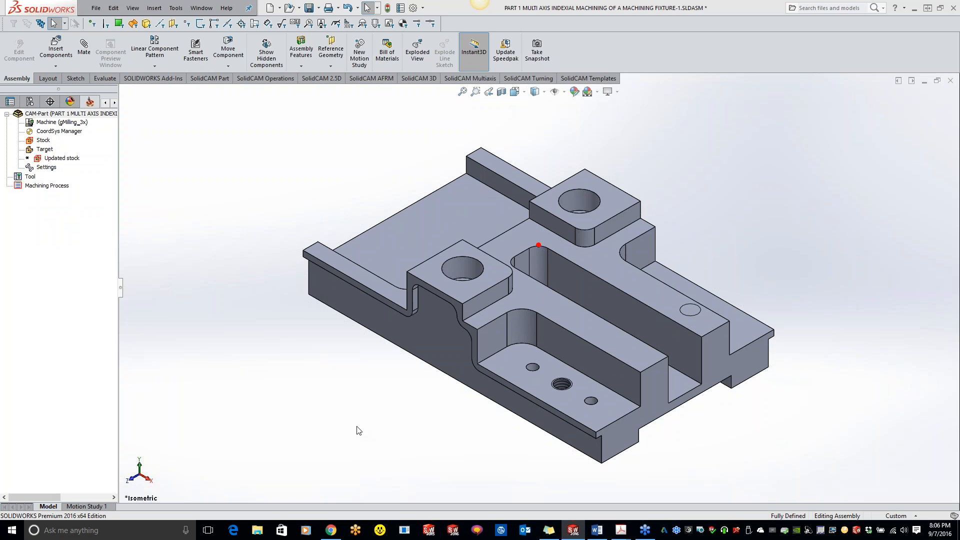
left_click(11, 131)
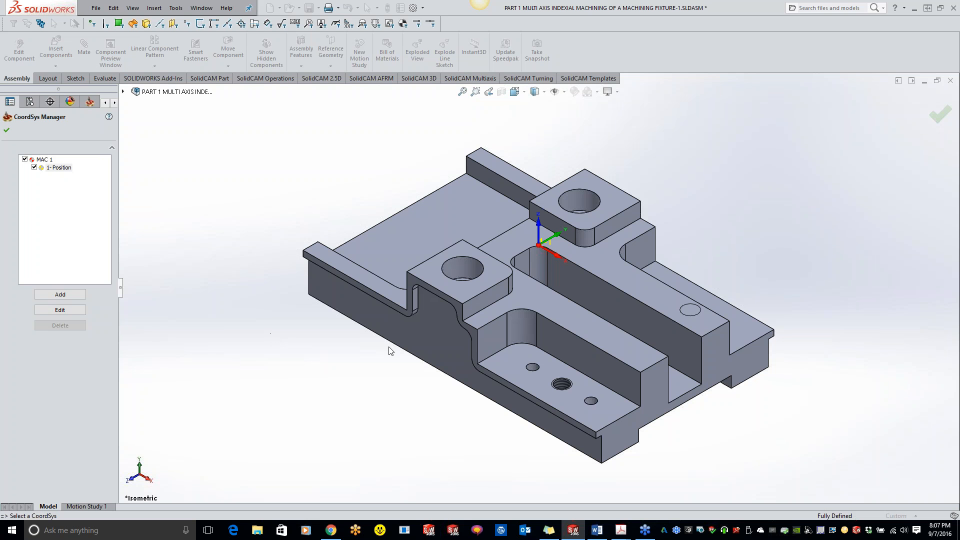
left_click(7, 130)
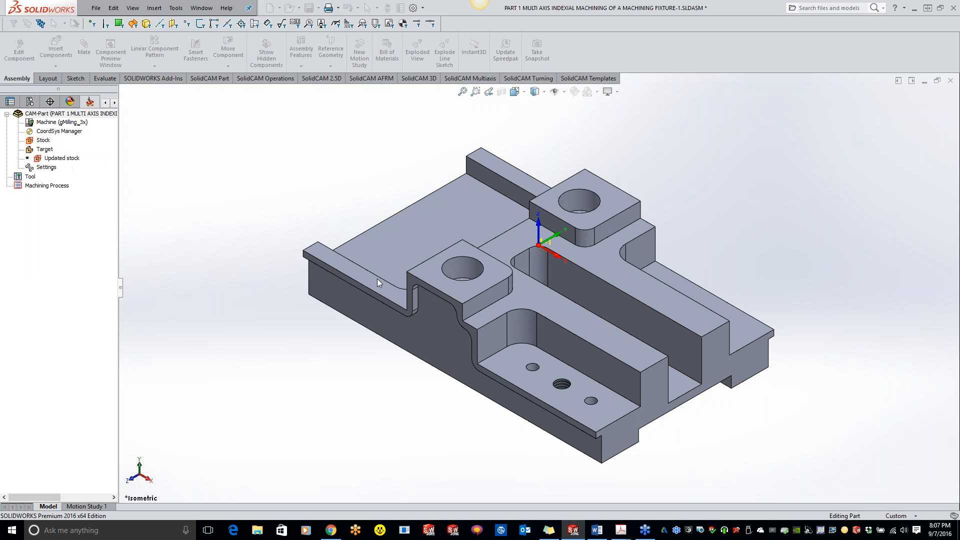
left_click(7, 130)
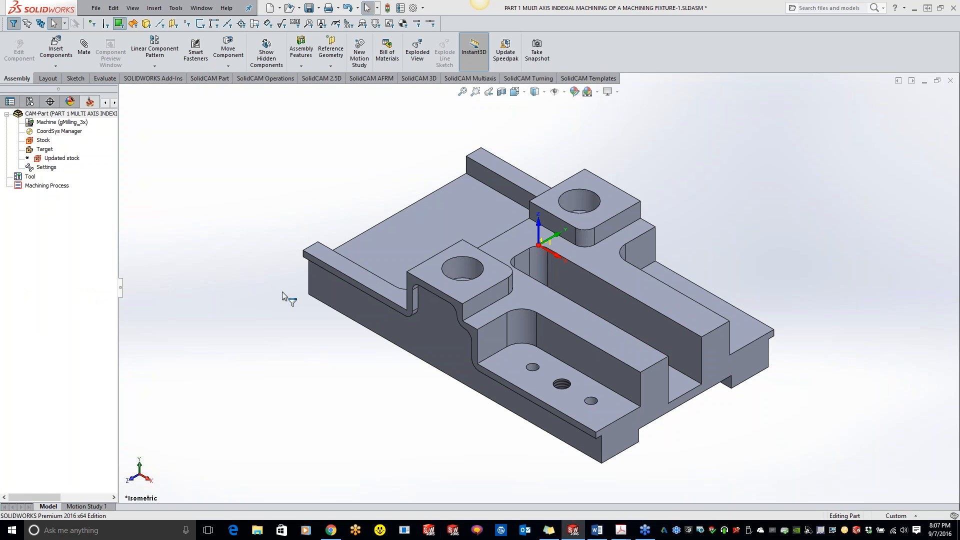
Define a box stock around the fixture with X+, X-, Y+ and Y- expansion of 0, add it to the CAD model and accept the part data.
left_click(403, 327)
type("0")
key("Tab")
type("0")
key("Tab")
type("0")
key("Tab")
type("0")
key("Tab")
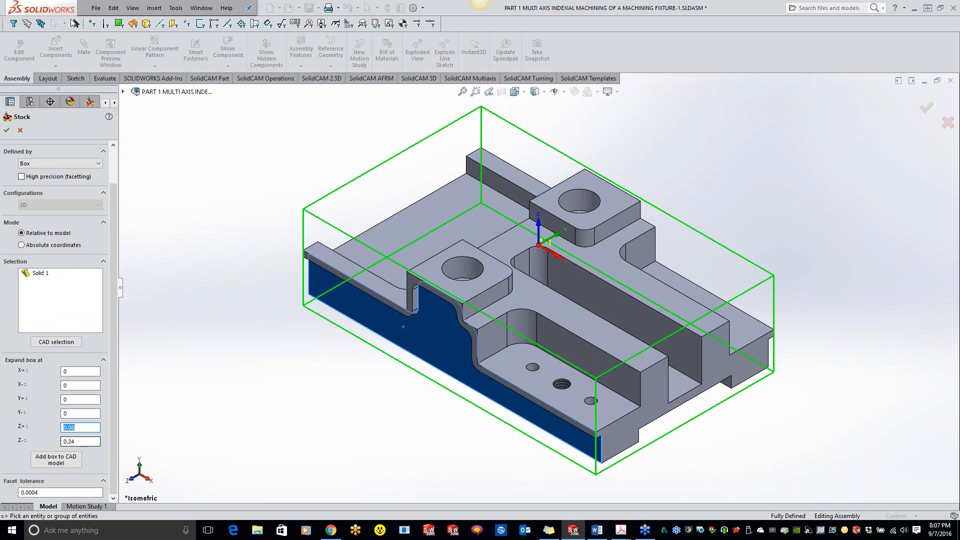
left_click(57, 460)
left_click(6, 130)
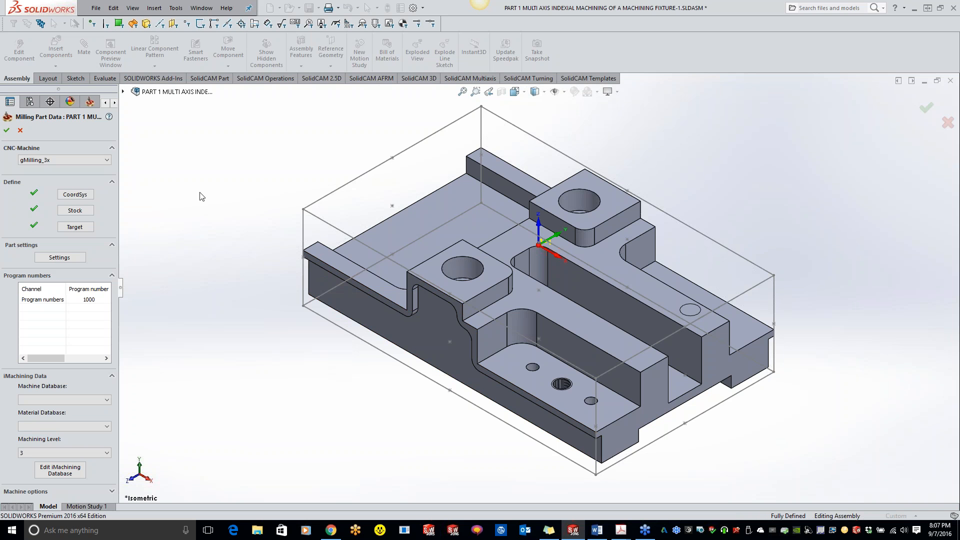
left_click(7, 131)
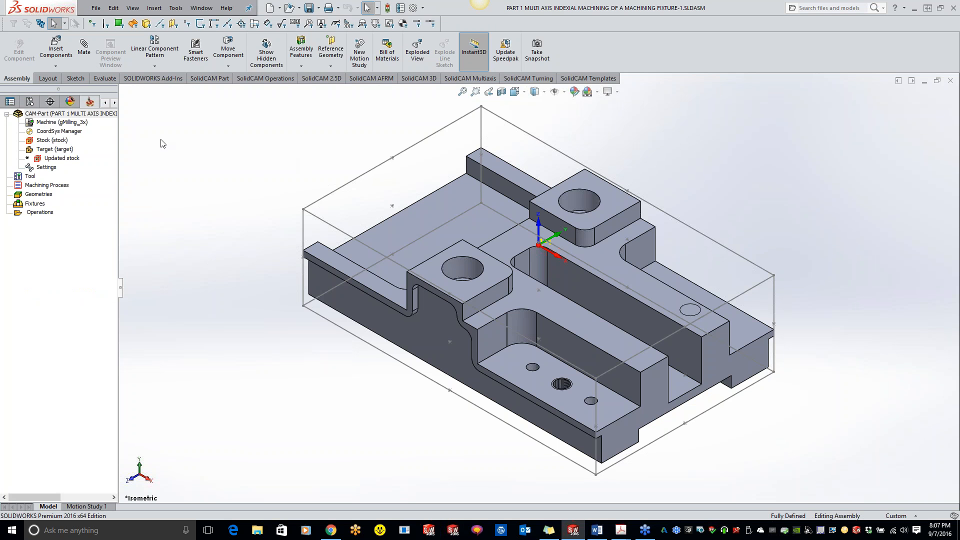
Widen the manager pane and display the assembly's feature tree.
left_click(7, 103)
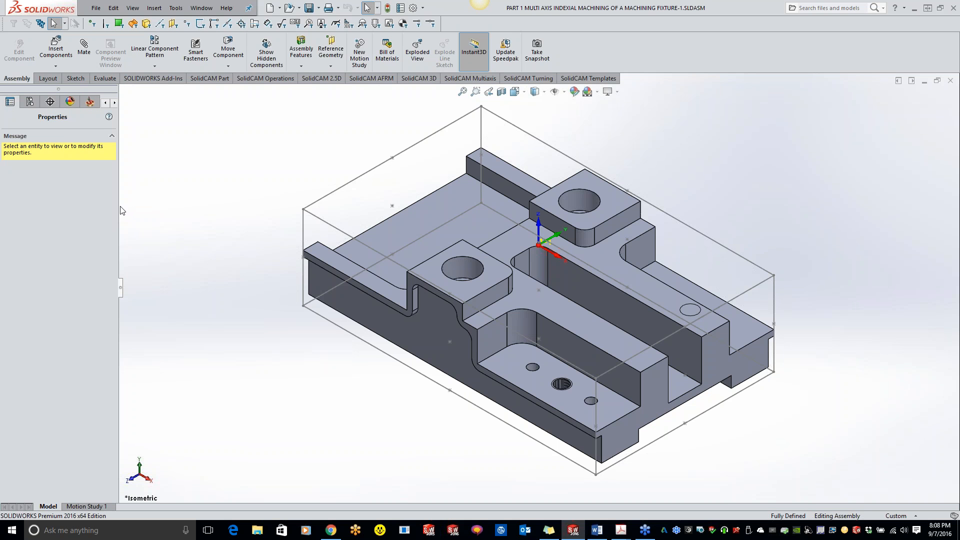
left_click_drag(119, 209, 141, 209)
left_click(10, 101)
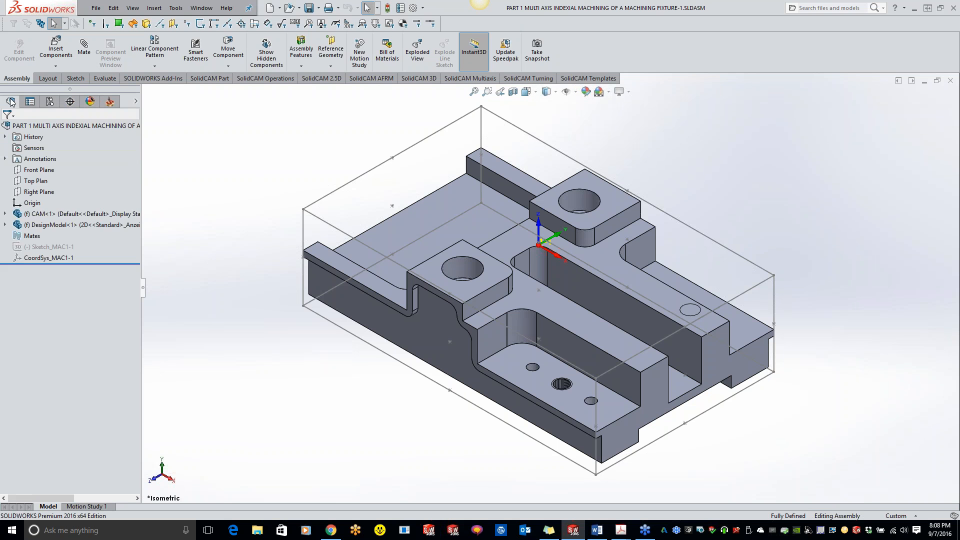
Expand the DesignModel component to view its feature list, and return to the CAM tree.
left_click(5, 229)
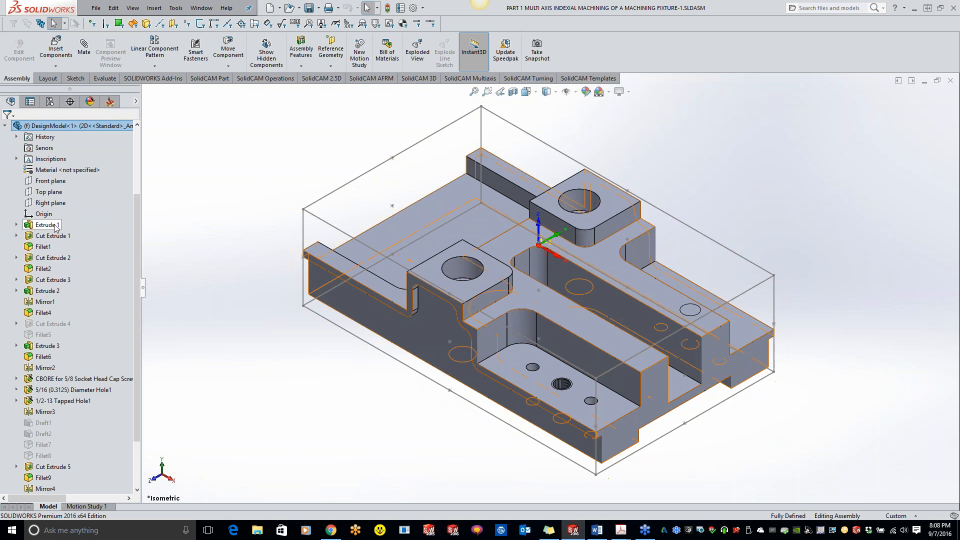
left_click(110, 102)
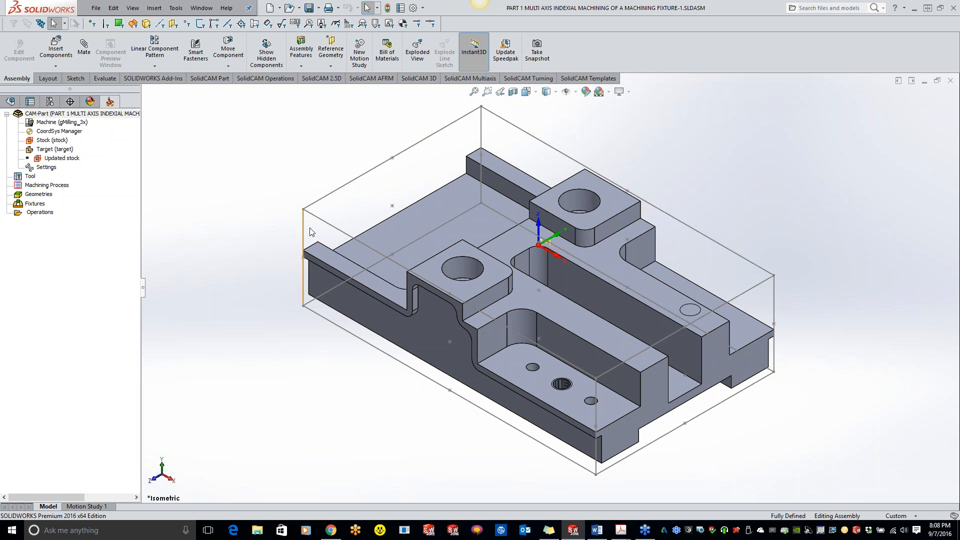
middle_click_drag(304, 224, 399, 265)
Add a Face milling operation on MAC 1 and display its facemill geometry around the stock outline.
right_click(35, 213)
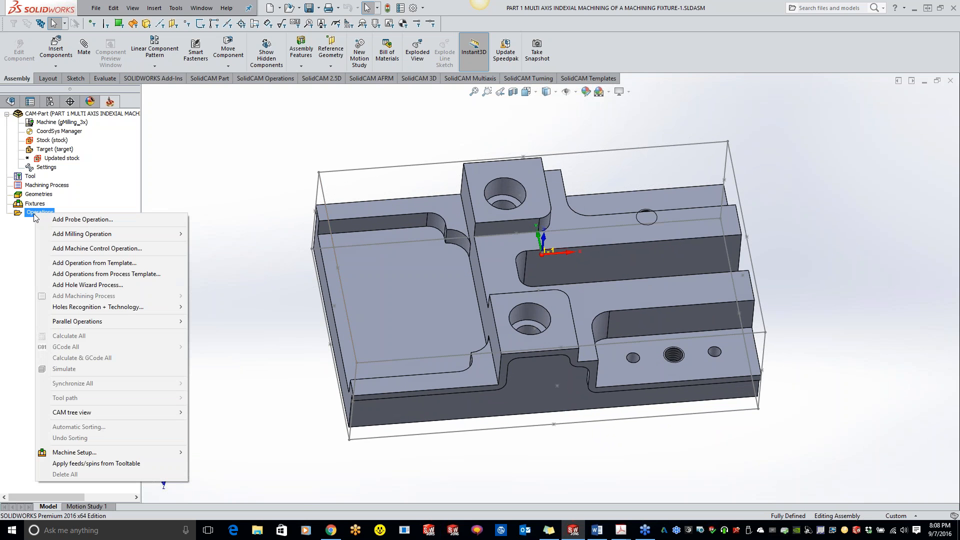
mouse_move(70, 234)
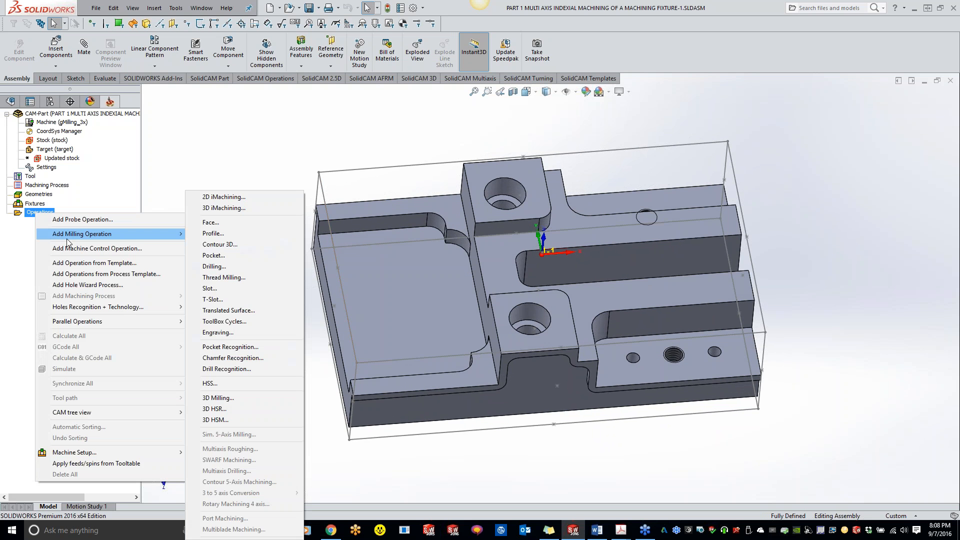
left_click(231, 223)
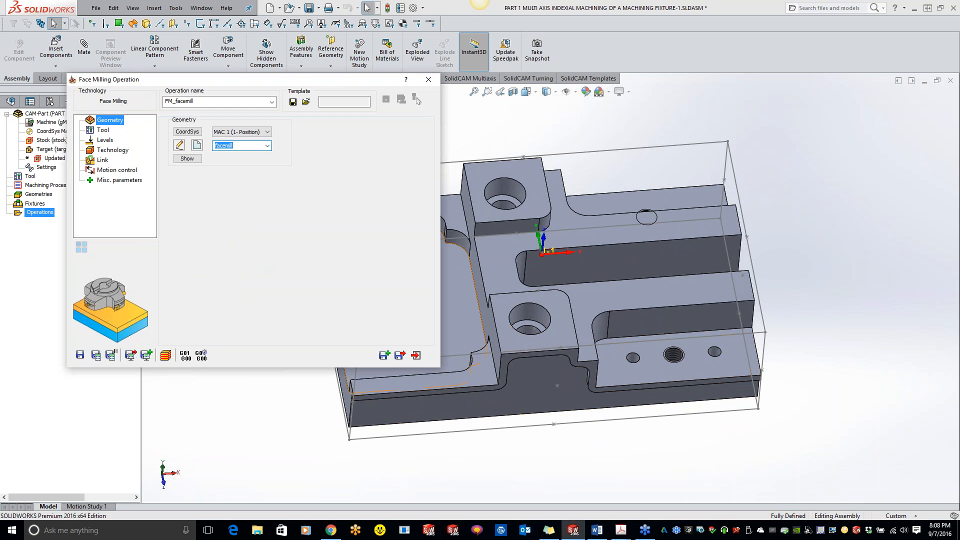
left_click(190, 159)
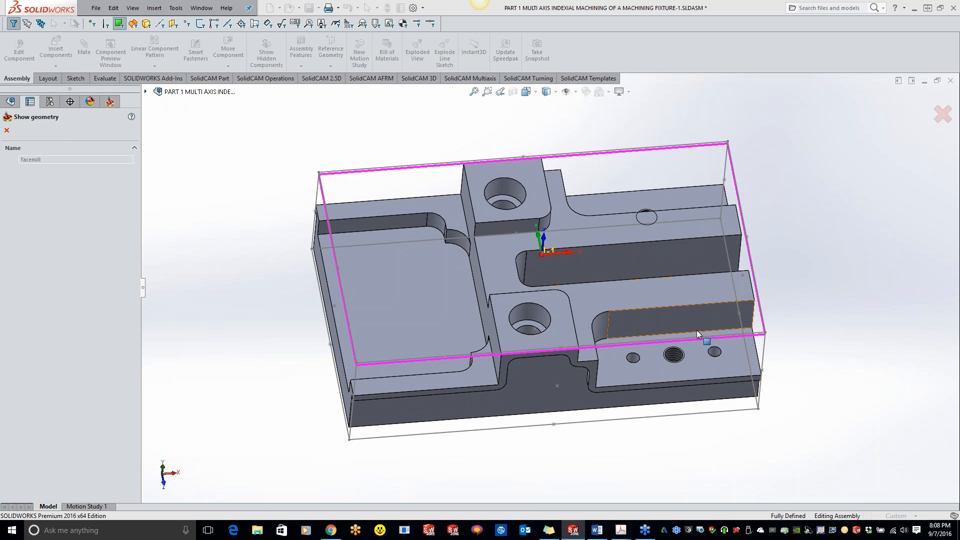
middle_click_drag(251, 246, 255, 270)
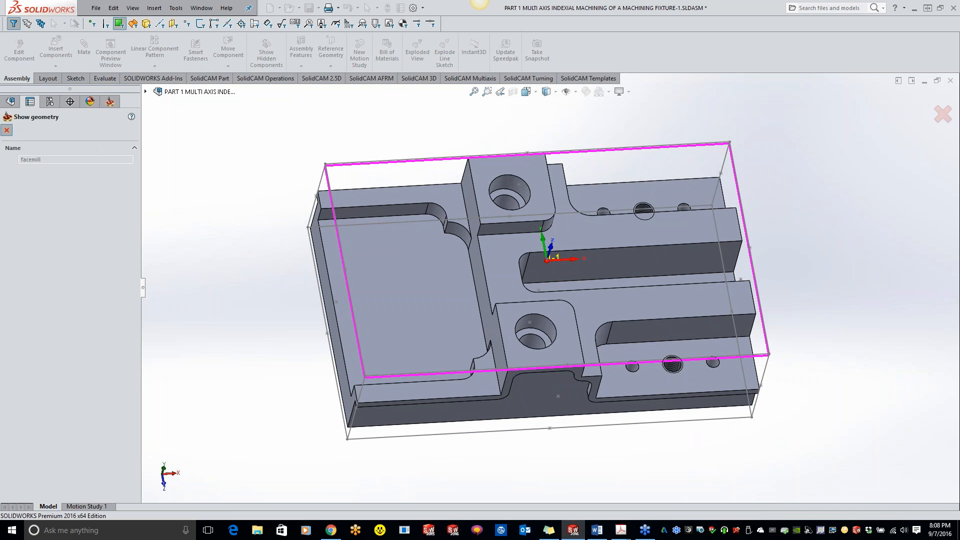
left_click(6, 130)
Create a face mill with a 2.0 inch diameter and assign it to the face milling operation.
left_click(103, 130)
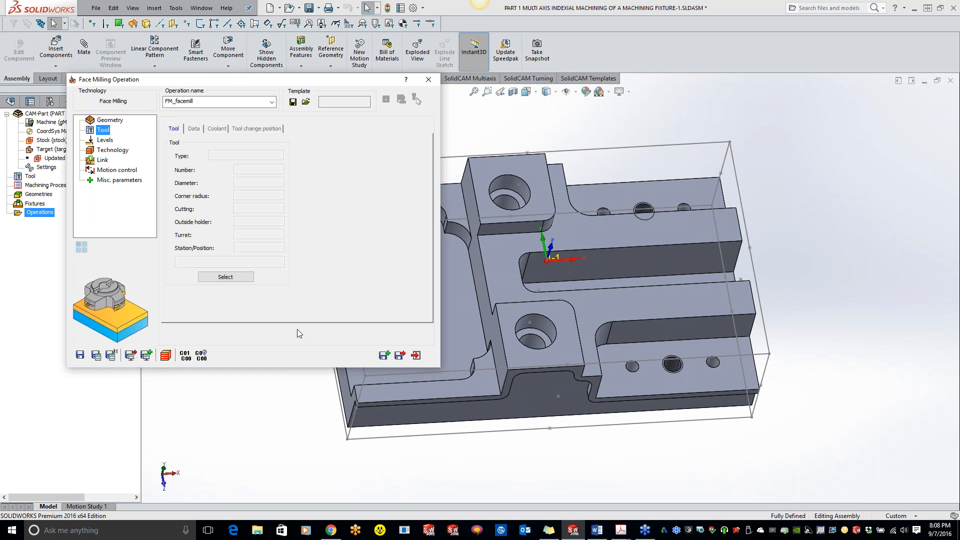
left_click(225, 280)
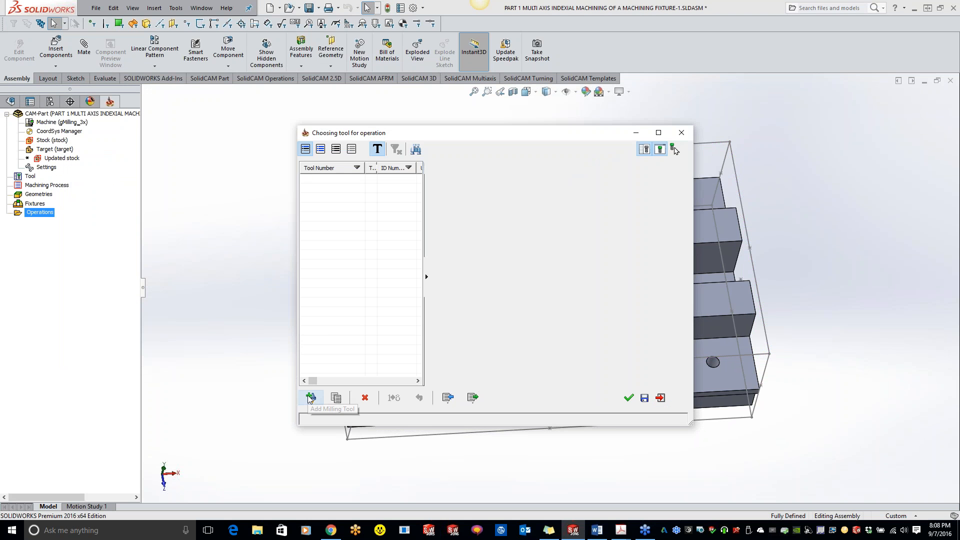
left_click(309, 398)
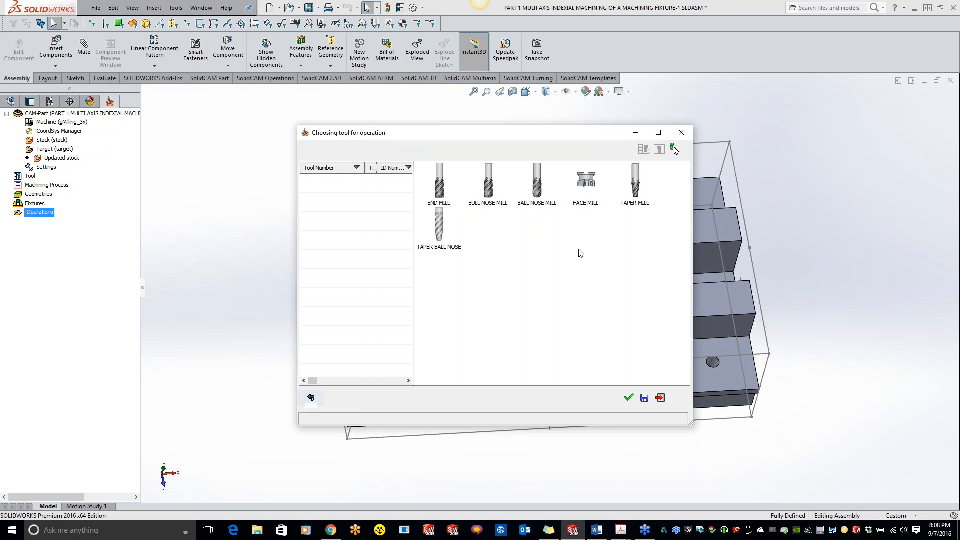
left_click(595, 185)
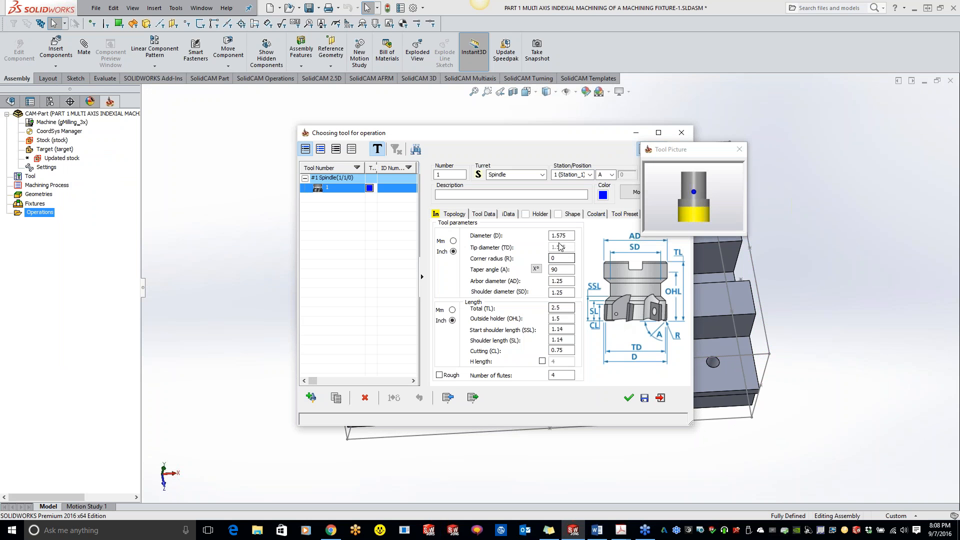
type("2")
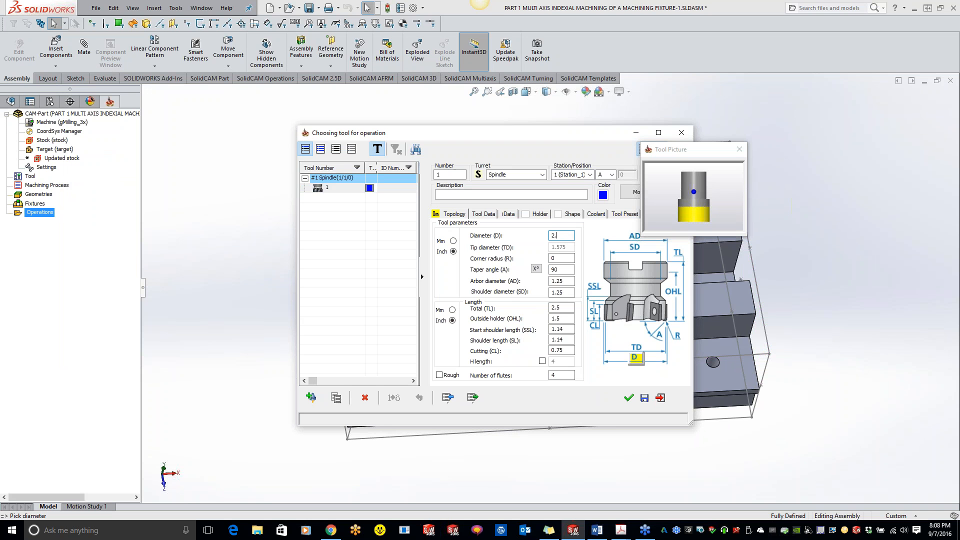
type(".0")
left_click(629, 397)
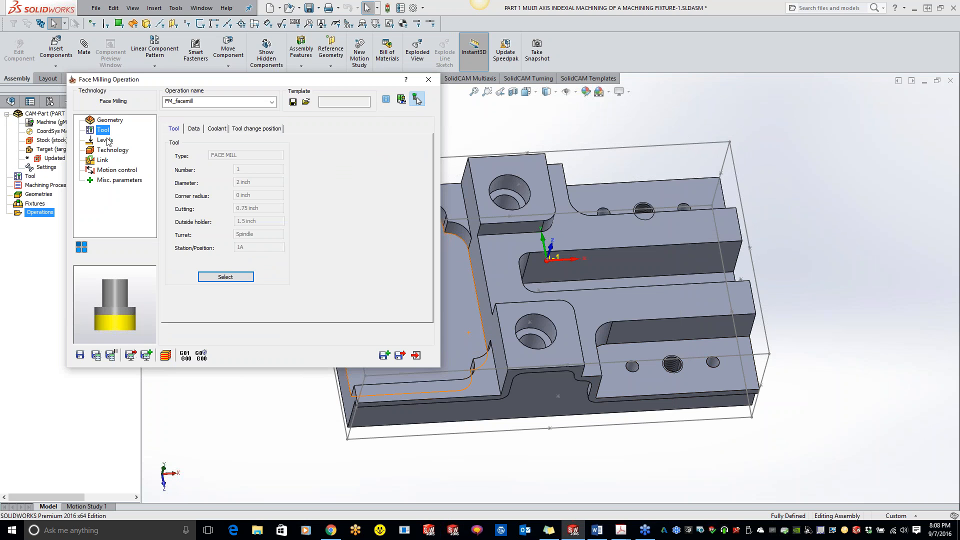
Examine the global CAT40 holders offered for the face mill and close the tool selection.
left_click(249, 276)
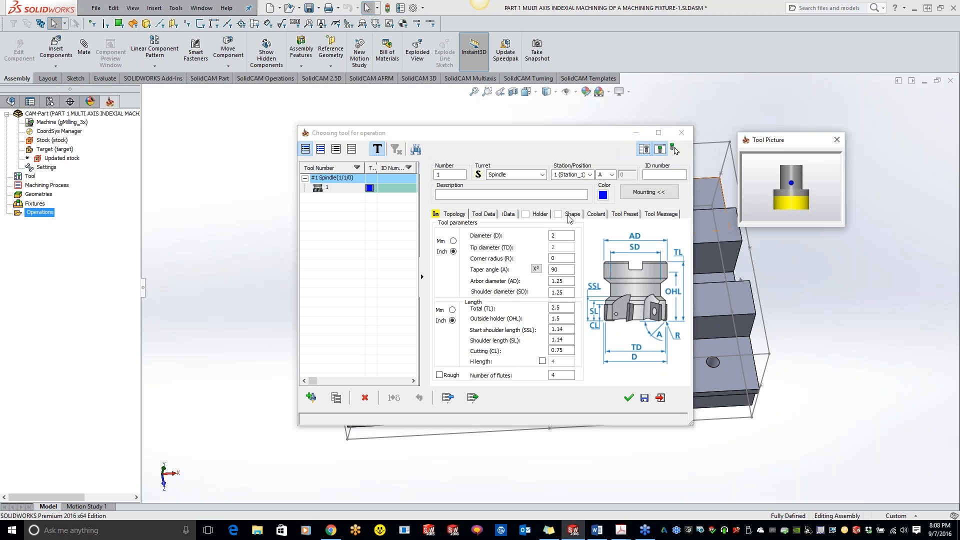
left_click(540, 216)
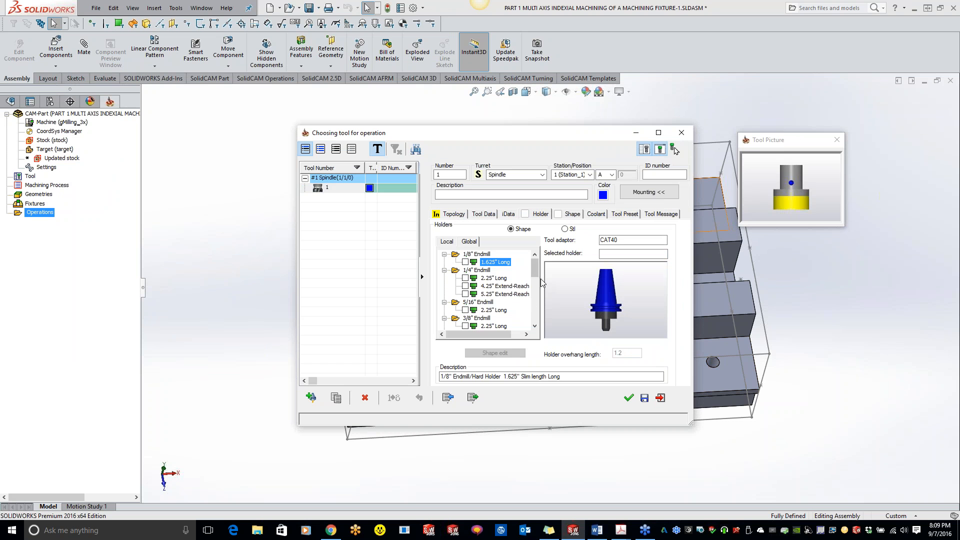
mouse_move(534, 269)
left_mouse_down()
mouse_move(540, 318)
mouse_move(535, 268)
left_mouse_up()
left_click(628, 398)
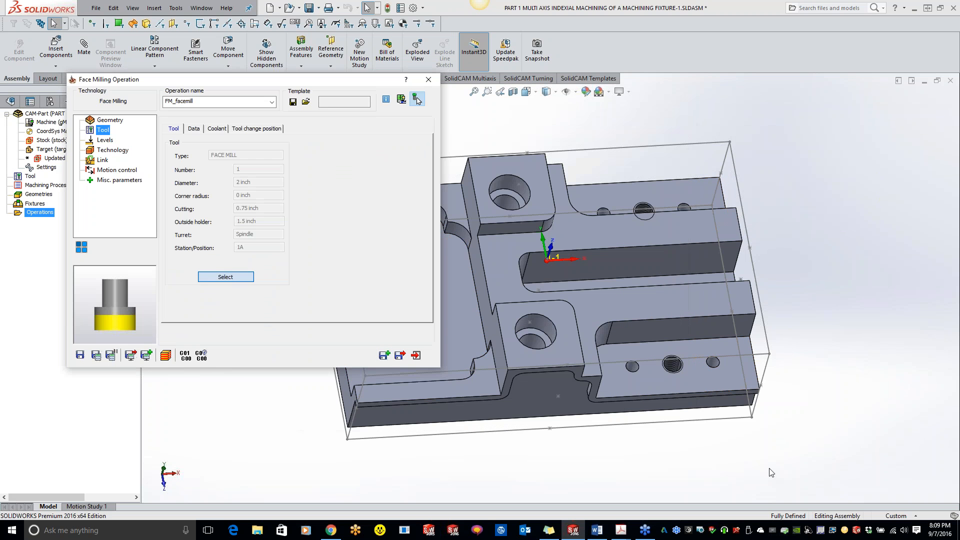
Set the face milling upper level to 0.08 by picking the top of the stock box.
left_click(105, 142)
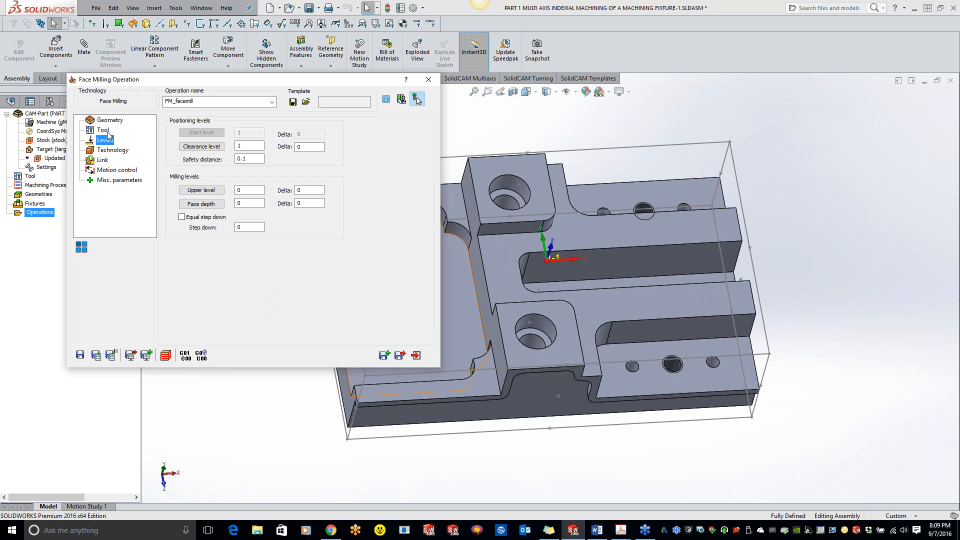
left_click(104, 131)
left_click(105, 141)
left_click(203, 191)
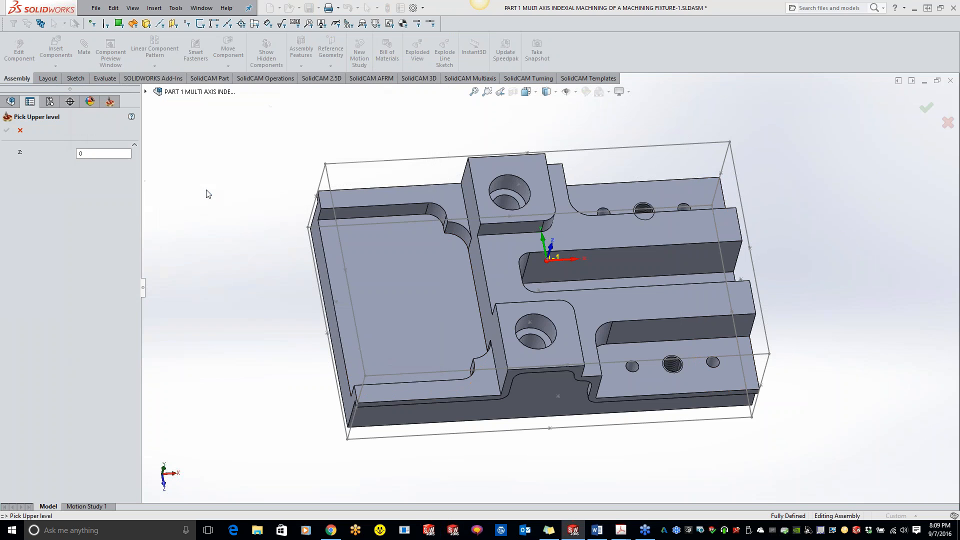
left_click(335, 163)
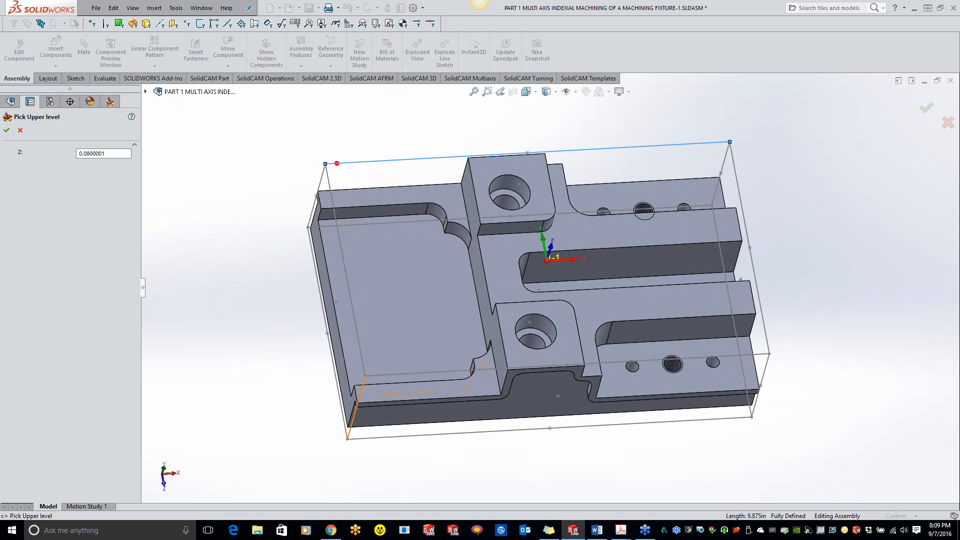
left_click(365, 376)
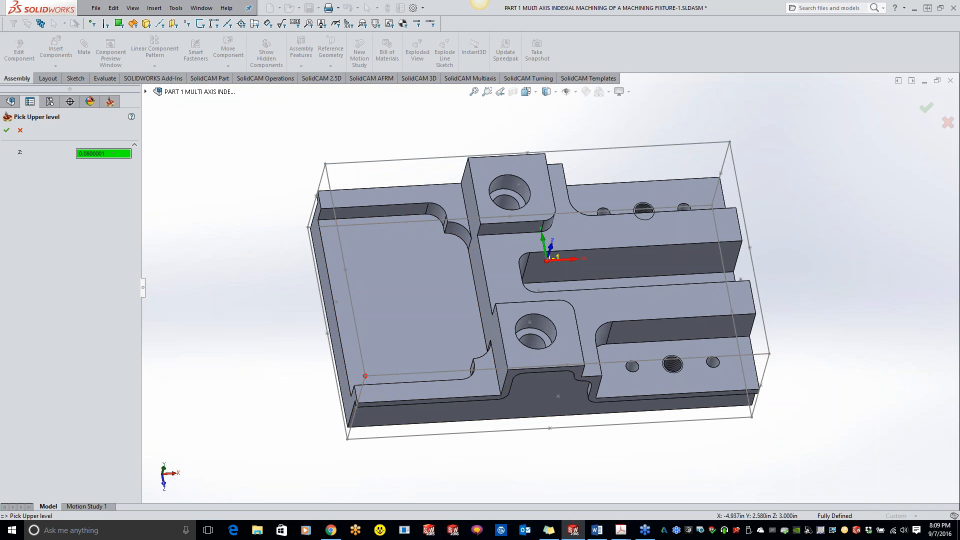
left_click(7, 131)
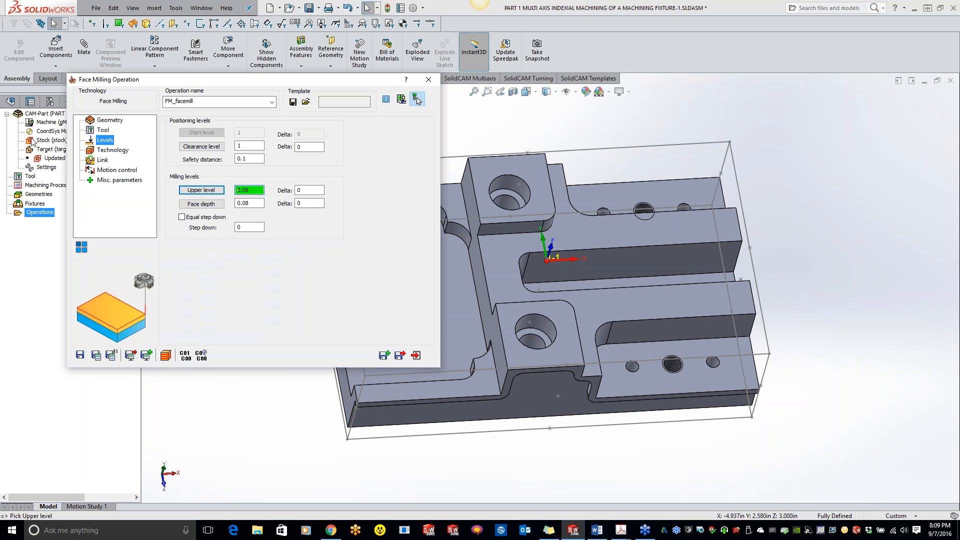
Define the face depth from the top face of the rear raised pad, giving a depth of 0.08.
left_click(201, 203)
left_click(488, 175)
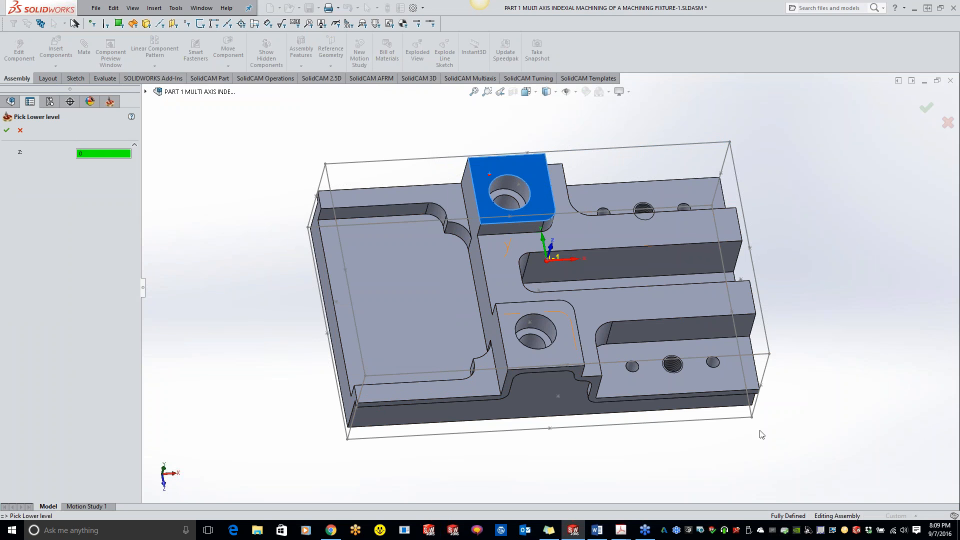
left_click(7, 130)
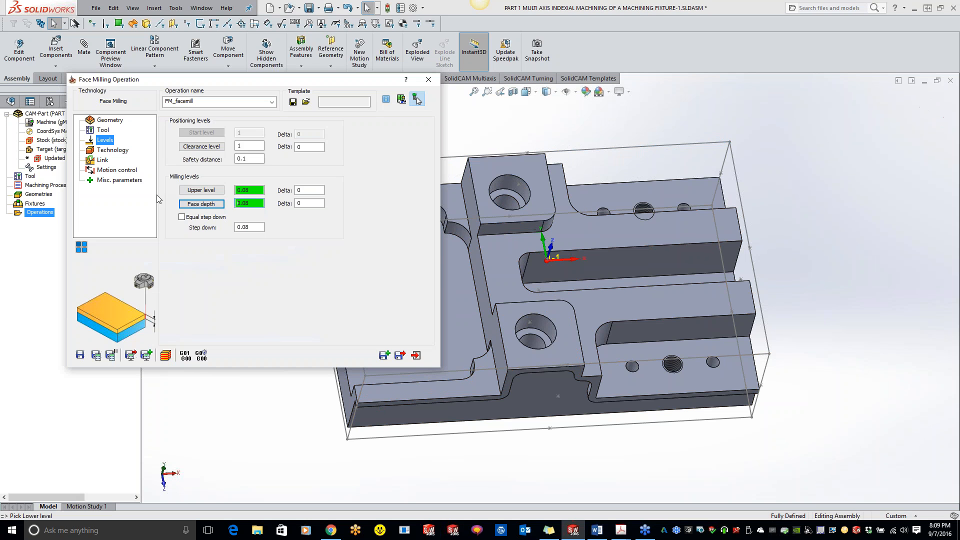
Examine the Hatch technology settings, including the user-defined angle and the along and across extensions.
left_click(101, 150)
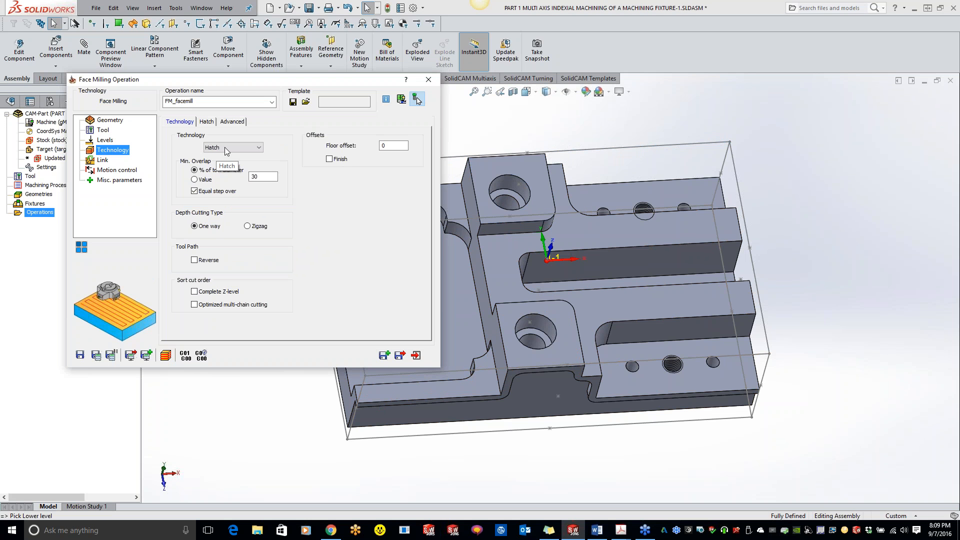
left_click(206, 122)
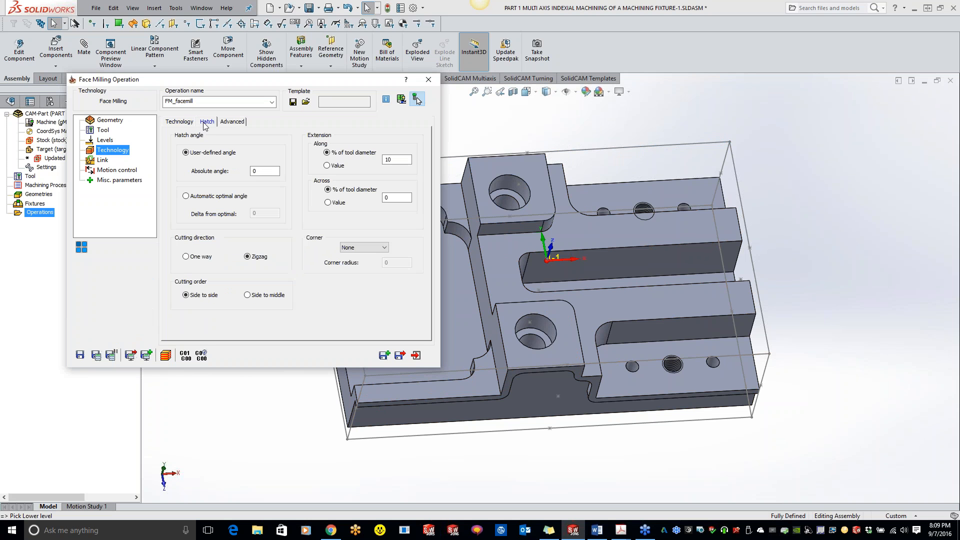
left_click(261, 171)
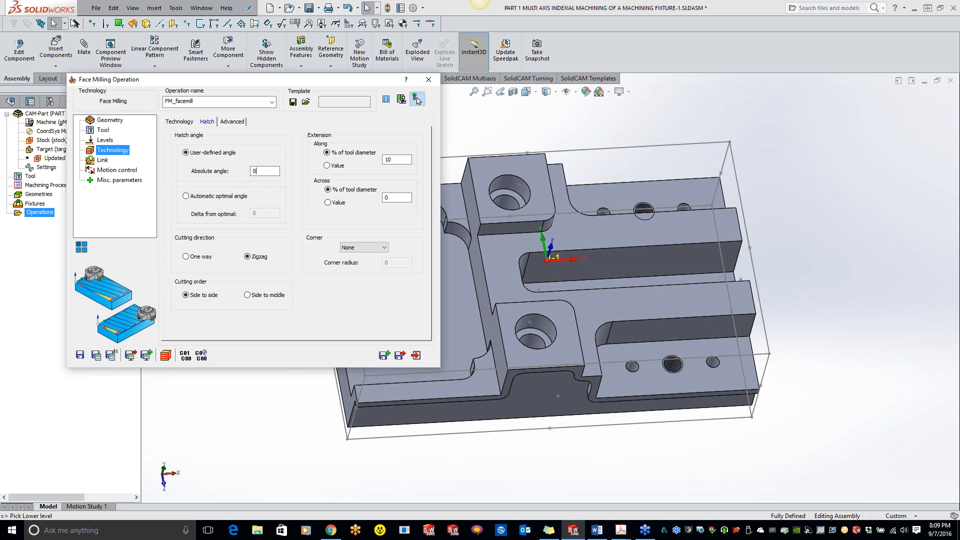
left_click(394, 159)
left_click(403, 197)
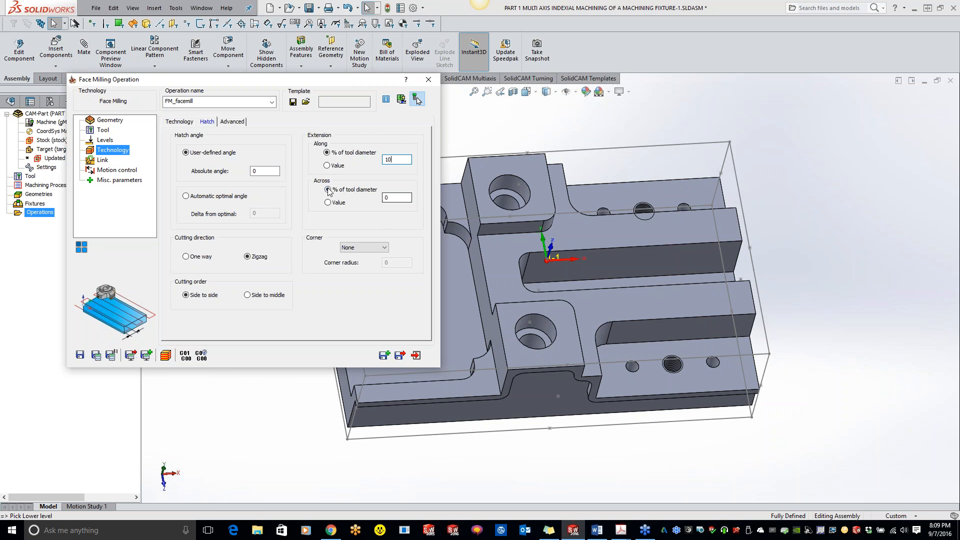
left_click(263, 172)
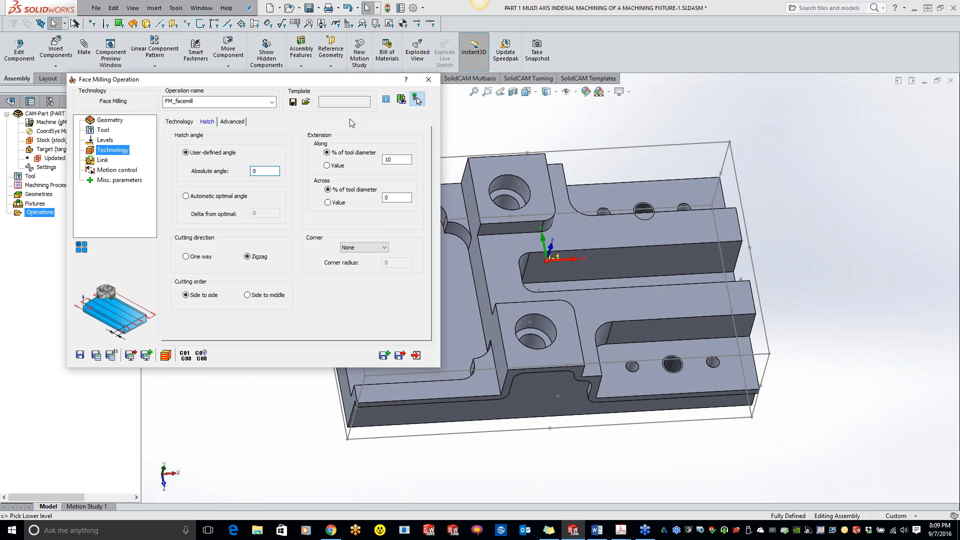
Read the milling help topic on the user-defined hatch angle and close the help.
left_click(405, 79)
left_click(277, 178)
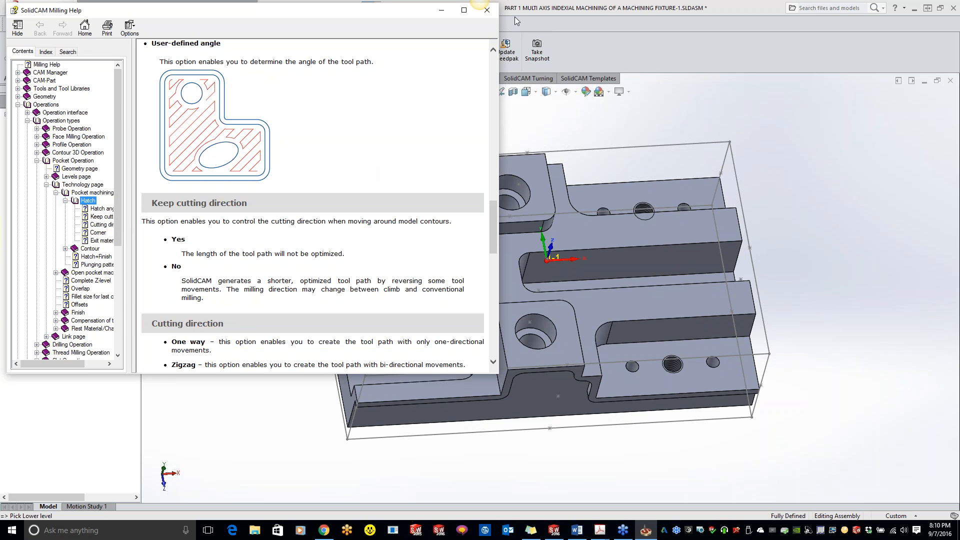
left_click(488, 11)
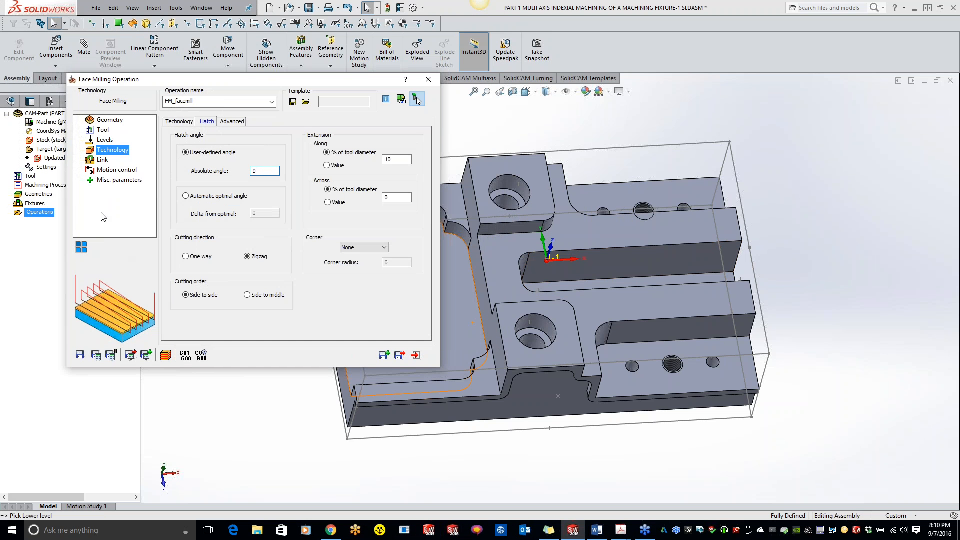
Check the link settings, save and calculate the face milling operation, and collapse its dialog to inspect the tool path.
left_click(102, 161)
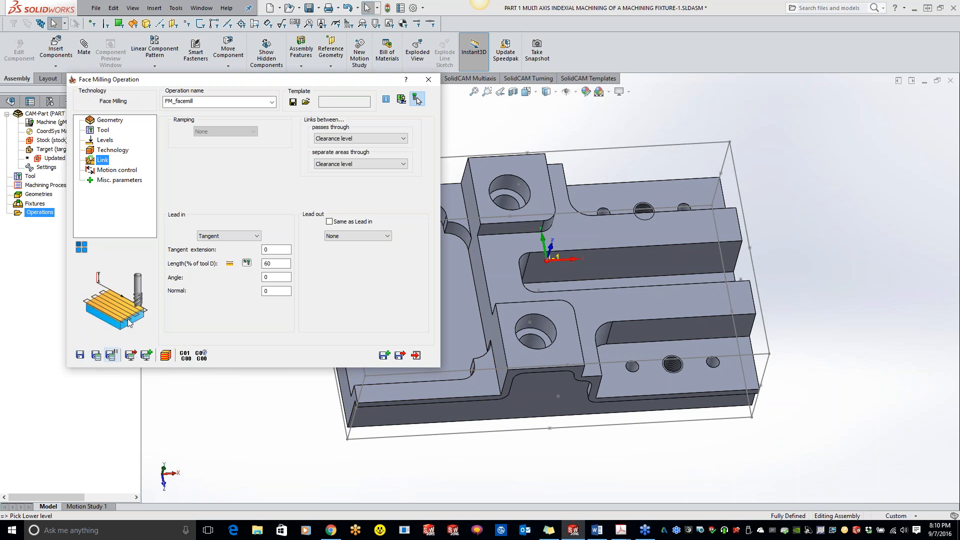
left_click(96, 355)
scroll(550, 289, "up", 4)
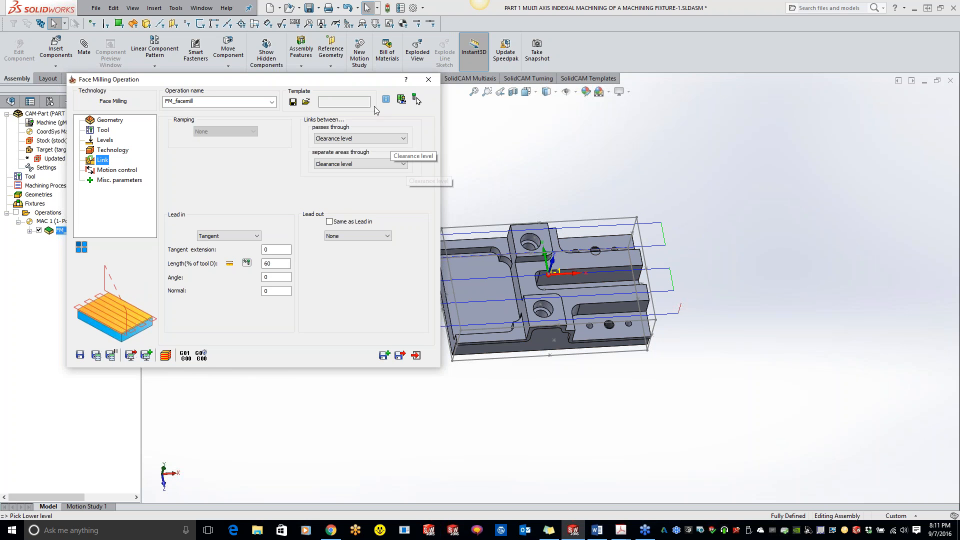
double_click(368, 81)
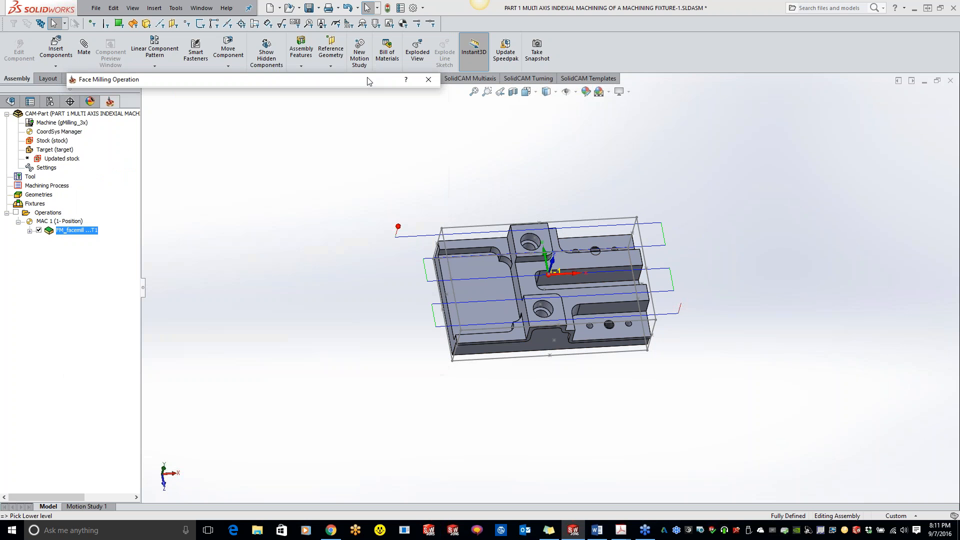
scroll(617, 265, "down", 3)
scroll(334, 316, "down", 2)
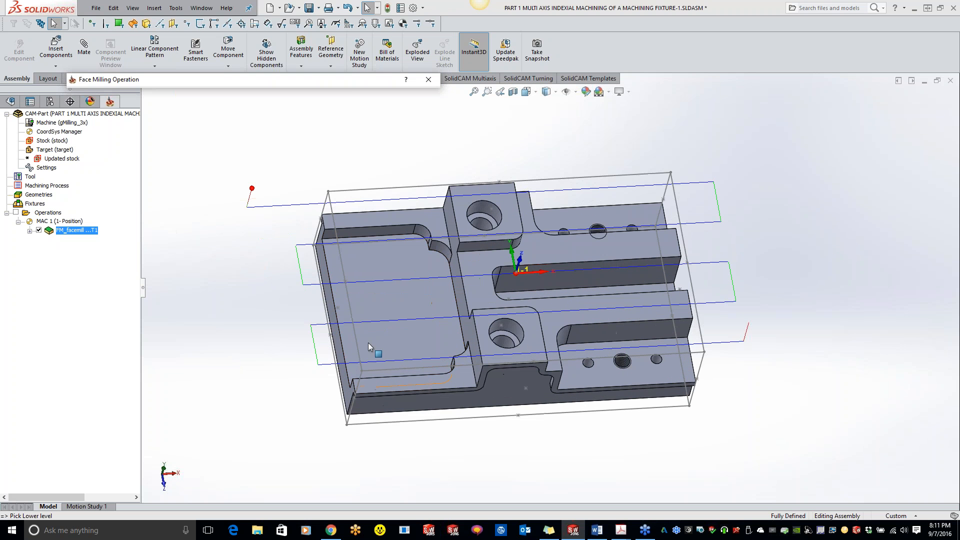
scroll(334, 316, "up", 2)
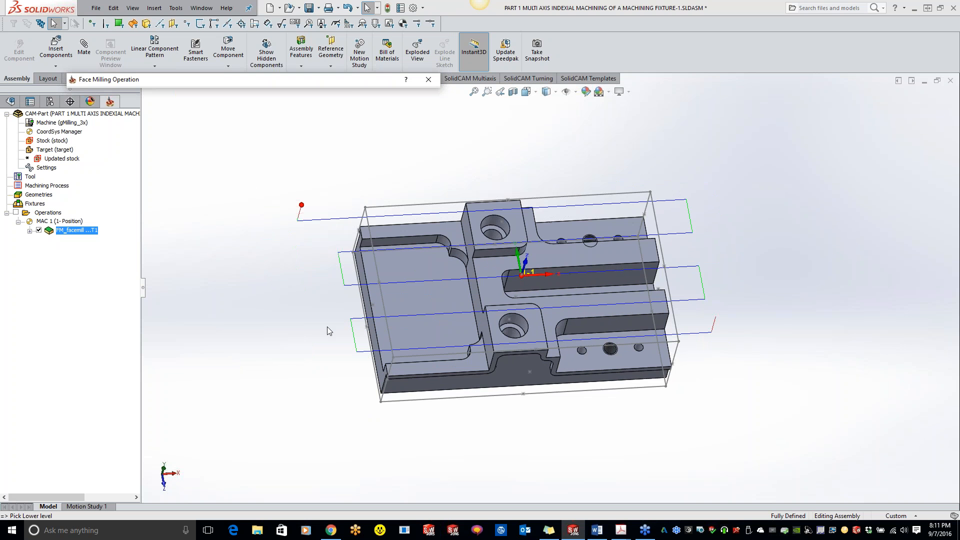
Run the Host CAD simulation of the face milling operation with Solid Verification enabled.
left_click(251, 80)
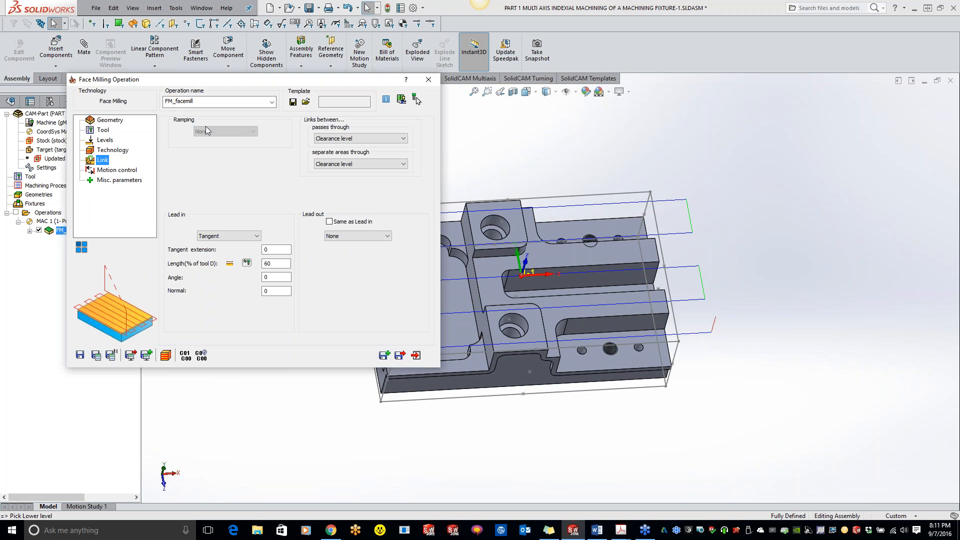
left_click(202, 355)
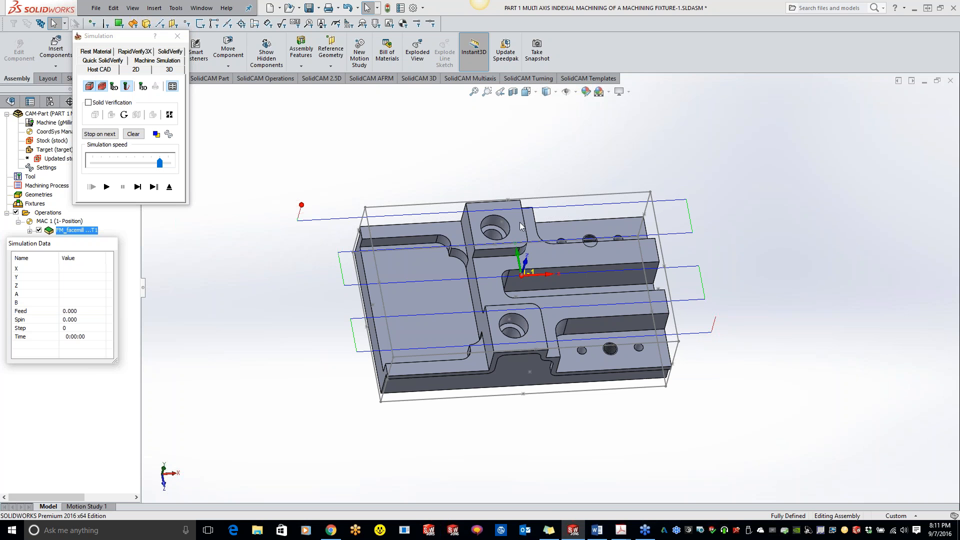
left_click(89, 102)
left_click(106, 187)
left_click(137, 187)
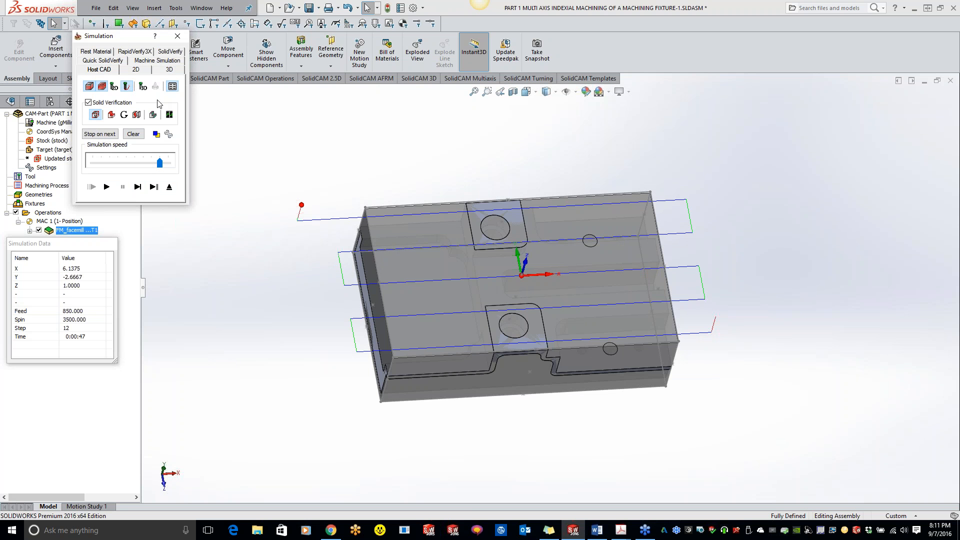
Simulate the face milling in SolidVerify at the slowest speed and inspect the machined stock and the simulation data.
left_click(170, 52)
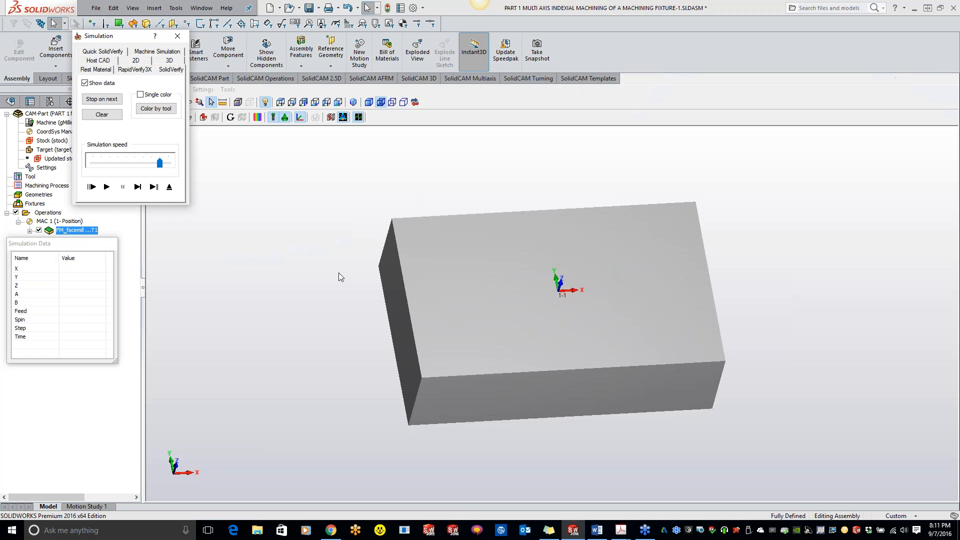
left_click_drag(160, 163, 92, 163)
left_click(106, 187)
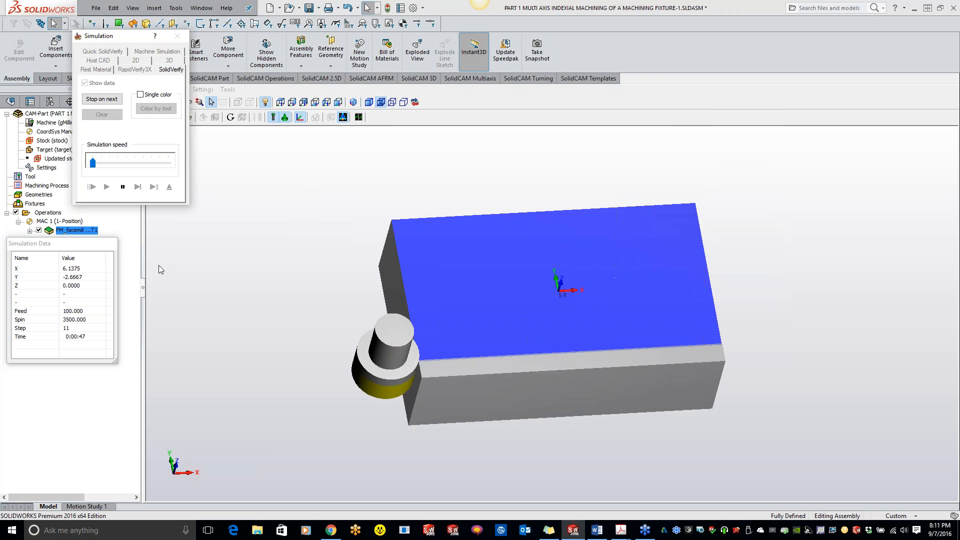
middle_click_drag(322, 302, 327, 274)
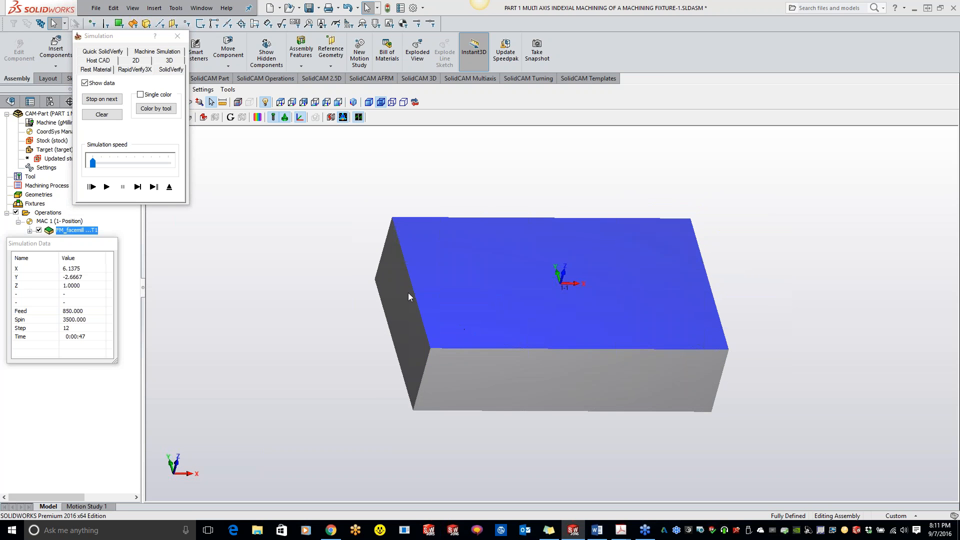
left_click_drag(88, 245, 106, 246)
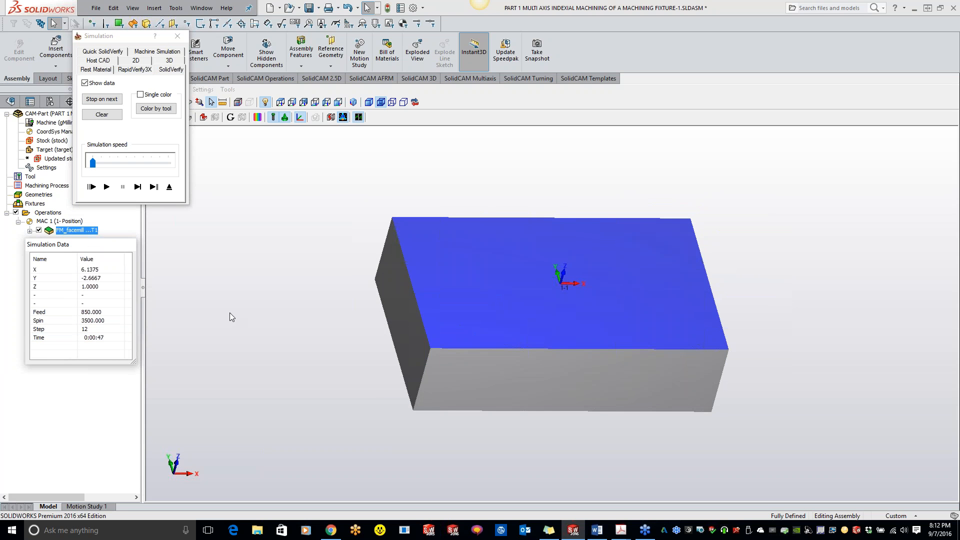
left_click(134, 103)
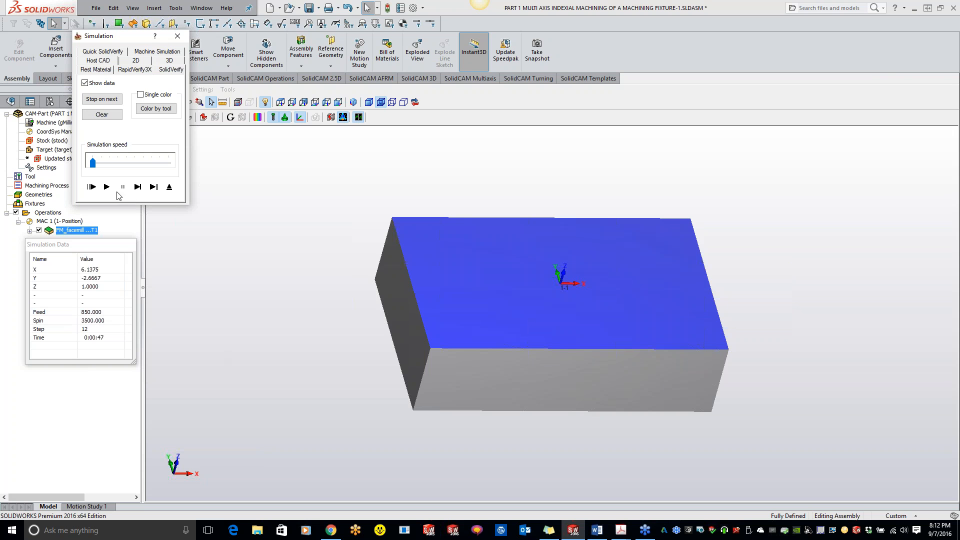
Exit the simulation, close the face milling operation and hide its tool path.
left_click(178, 36)
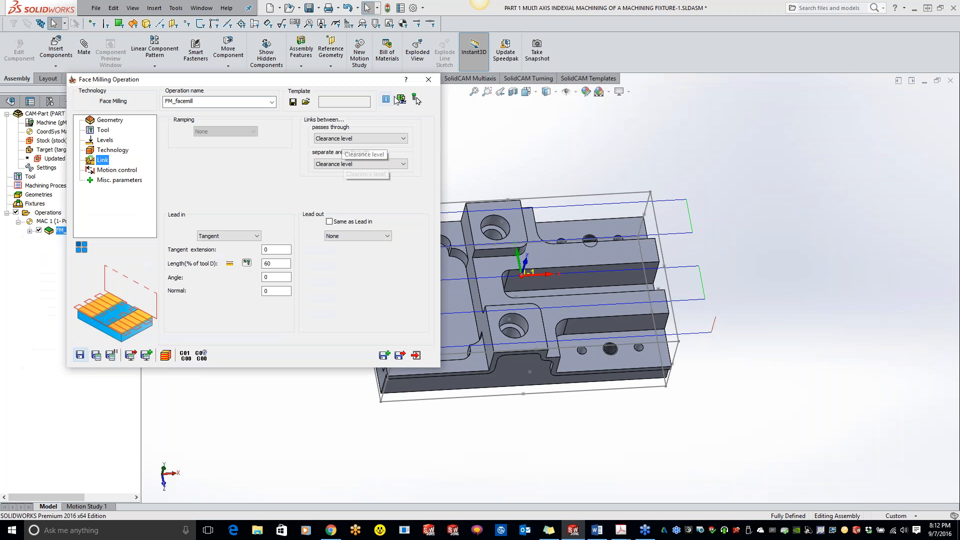
left_click(426, 80)
left_click(39, 230)
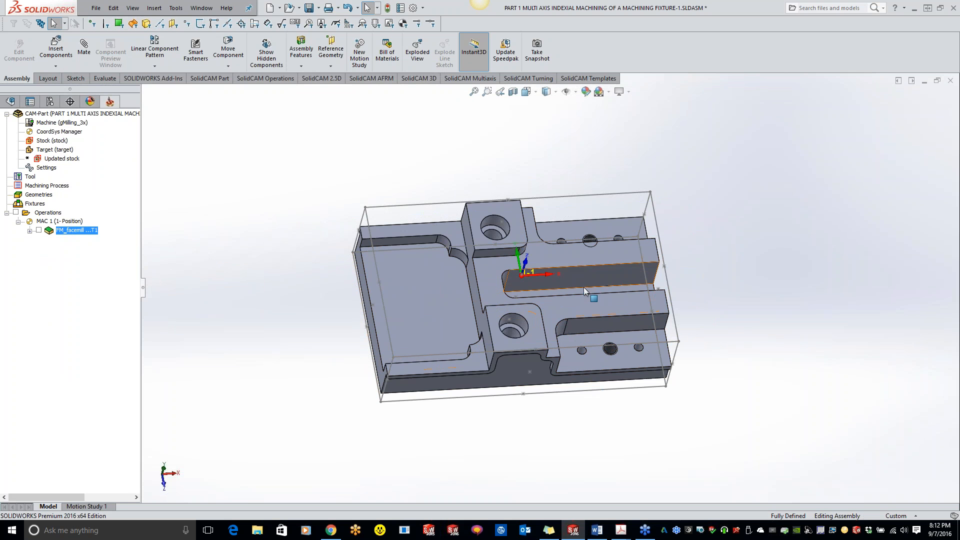
scroll(649, 326, "down", 1)
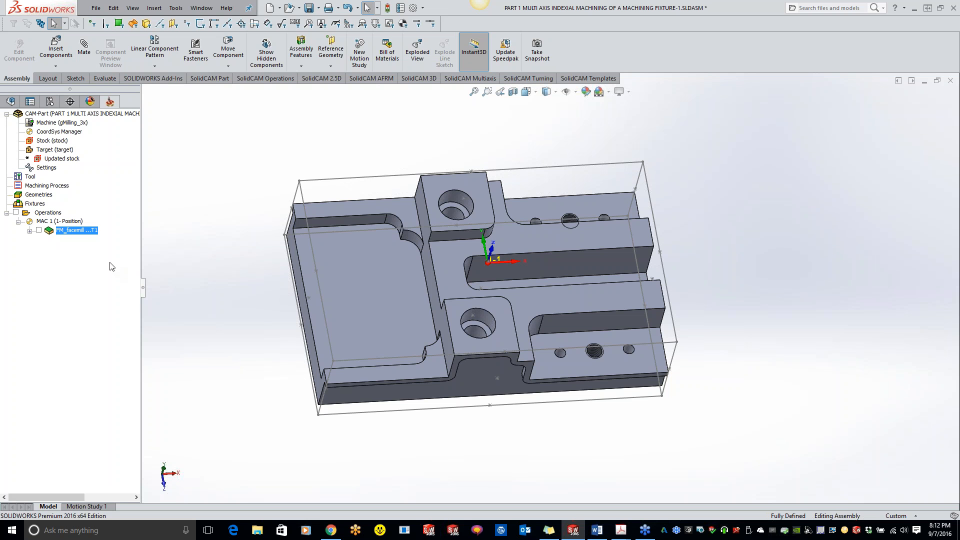
right_click(83, 233)
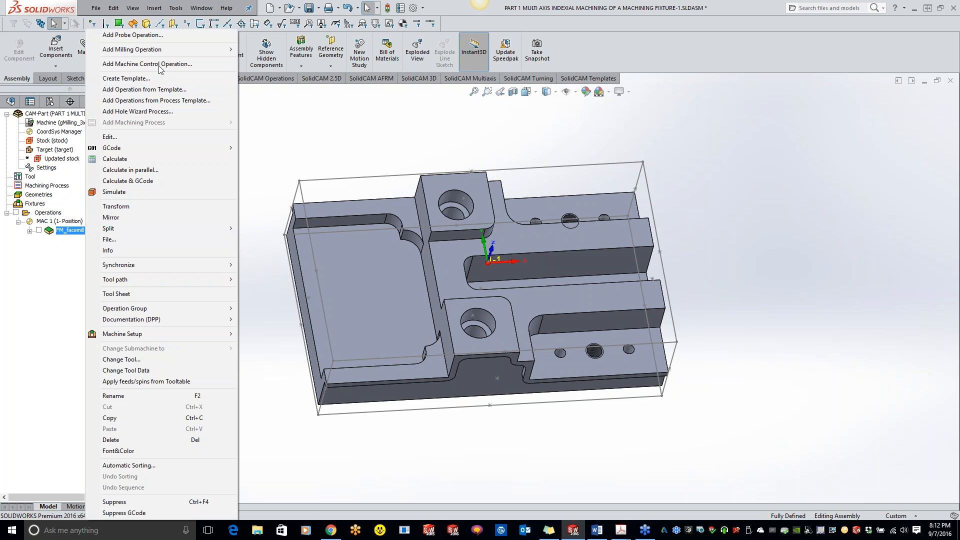
mouse_move(155, 51)
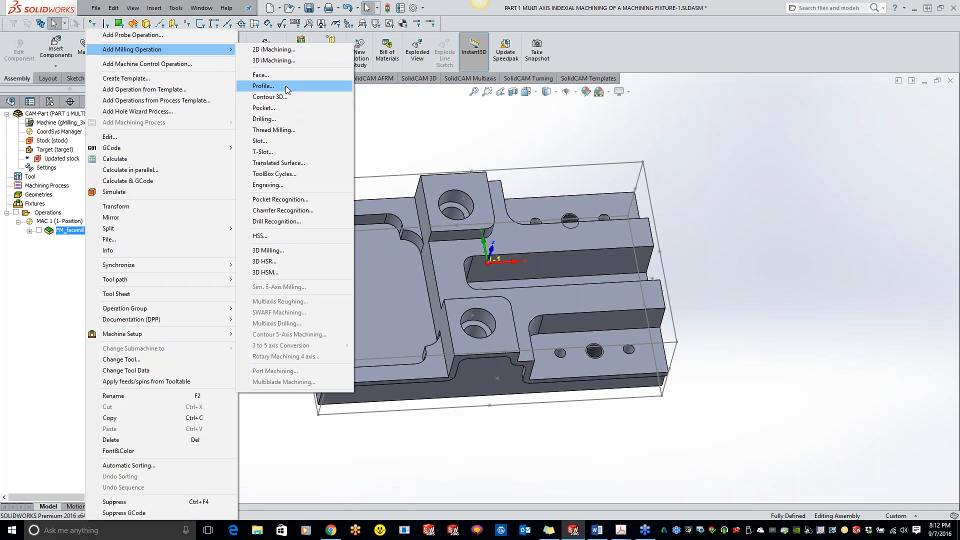
left_click(283, 109)
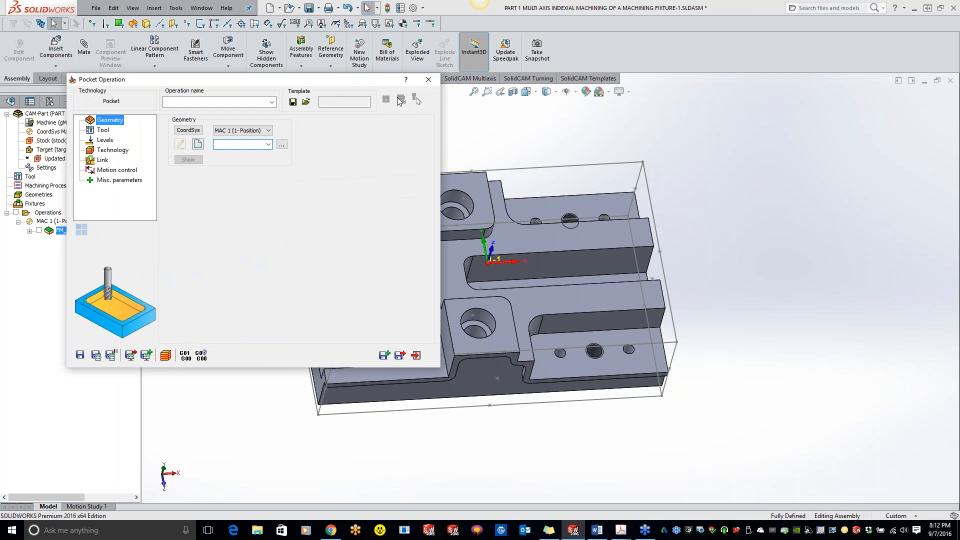
left_click(433, 79)
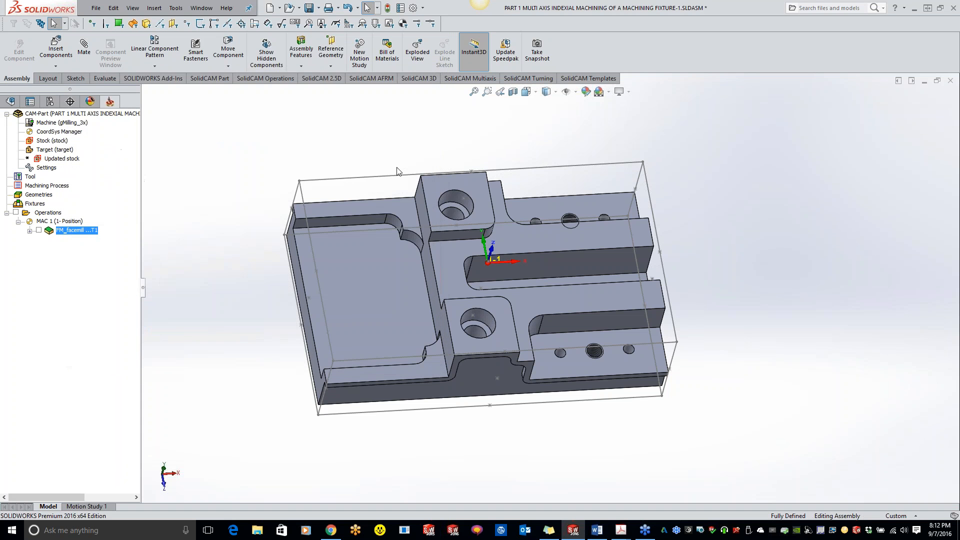
Start a 2.5D Pocket operation, chain the floor outline of the large stepped recess and turn off Show Chain On Work Plane.
left_click(321, 79)
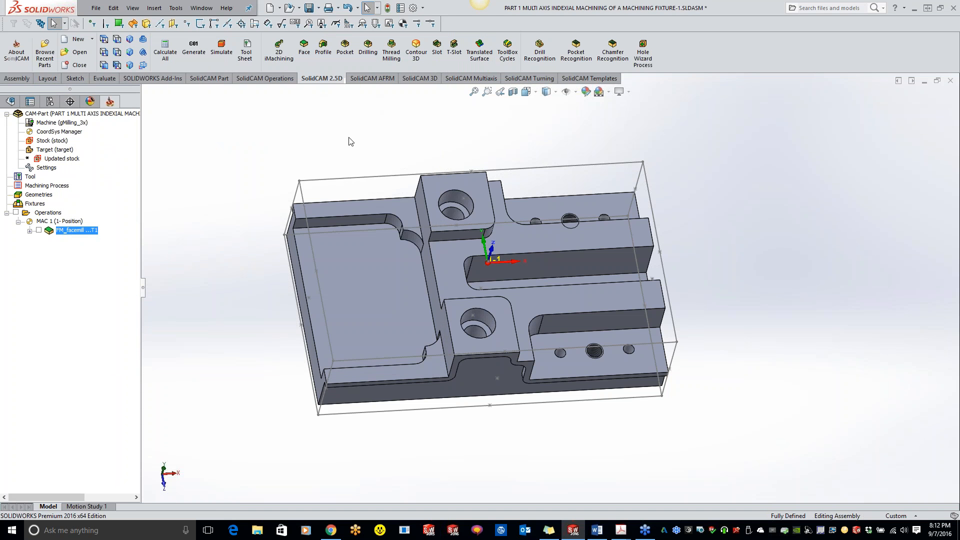
right_click(87, 233)
key("Escape")
left_click(345, 47)
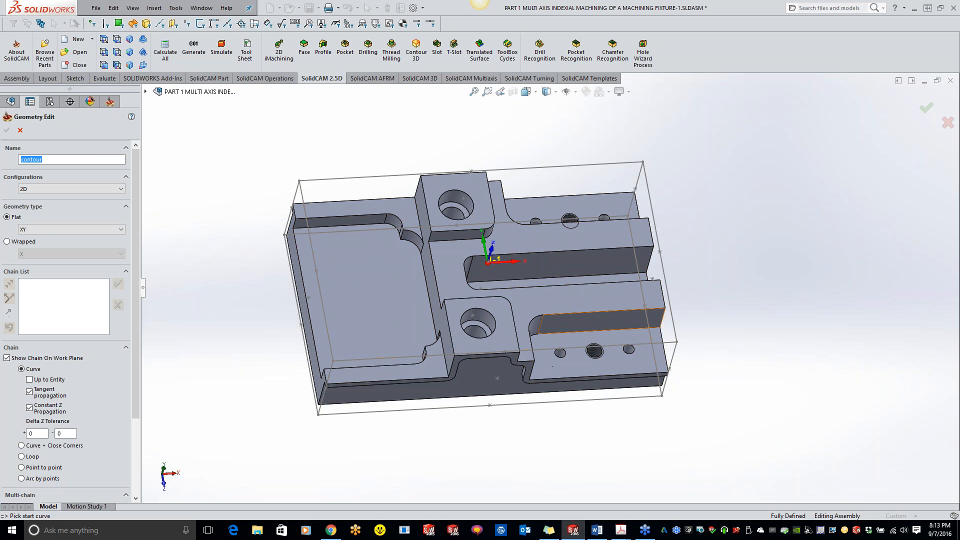
left_click(421, 264)
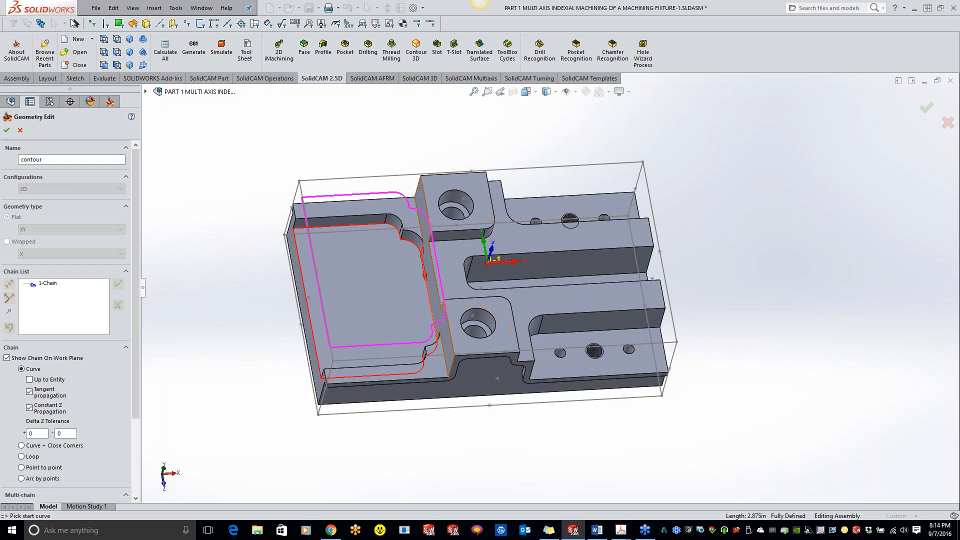
left_click(7, 358)
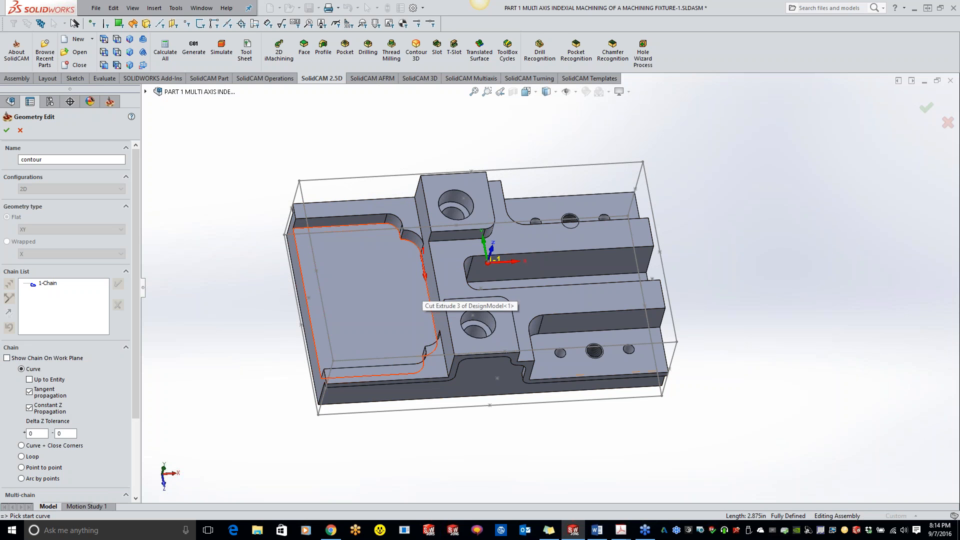
Mark the recess floor chain's straight edge along the outer end of the part as open.
right_click(48, 283)
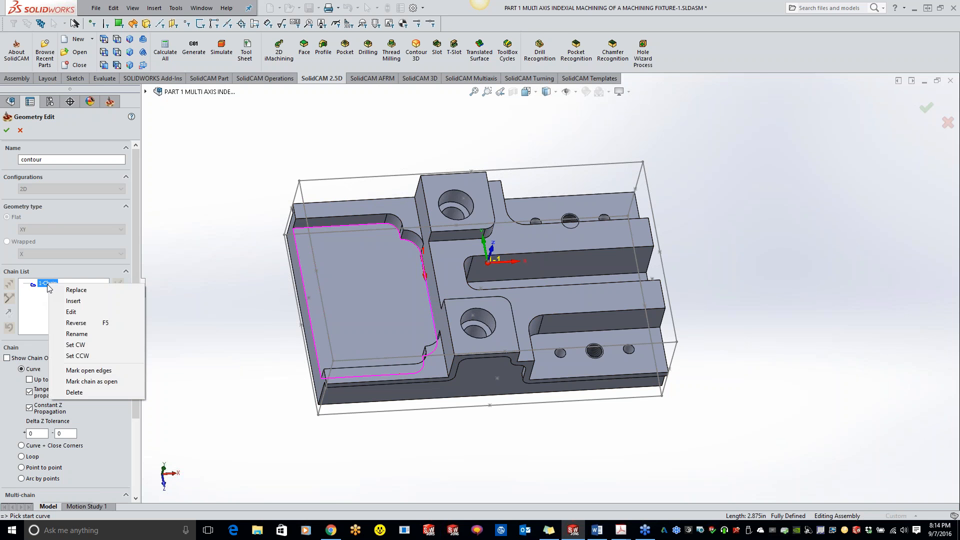
left_click(87, 381)
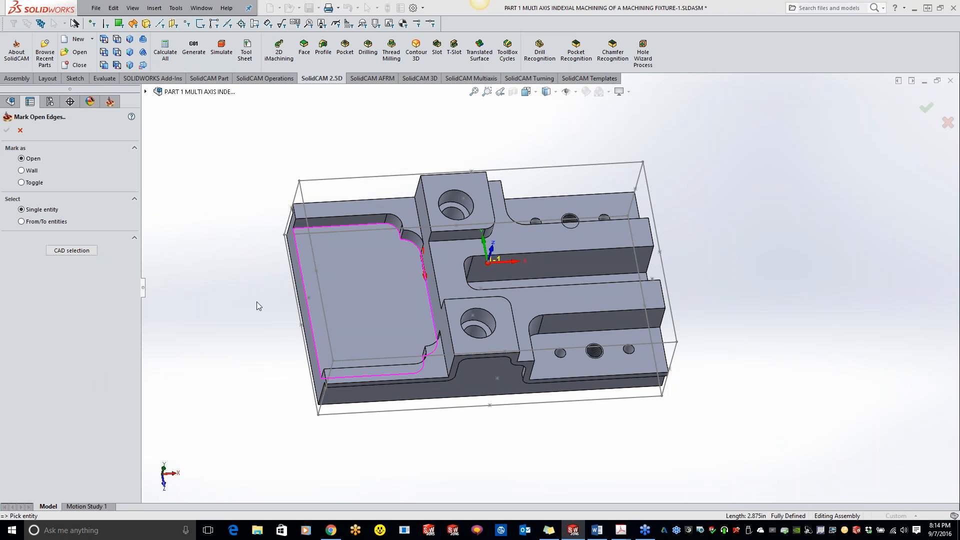
left_click(307, 301)
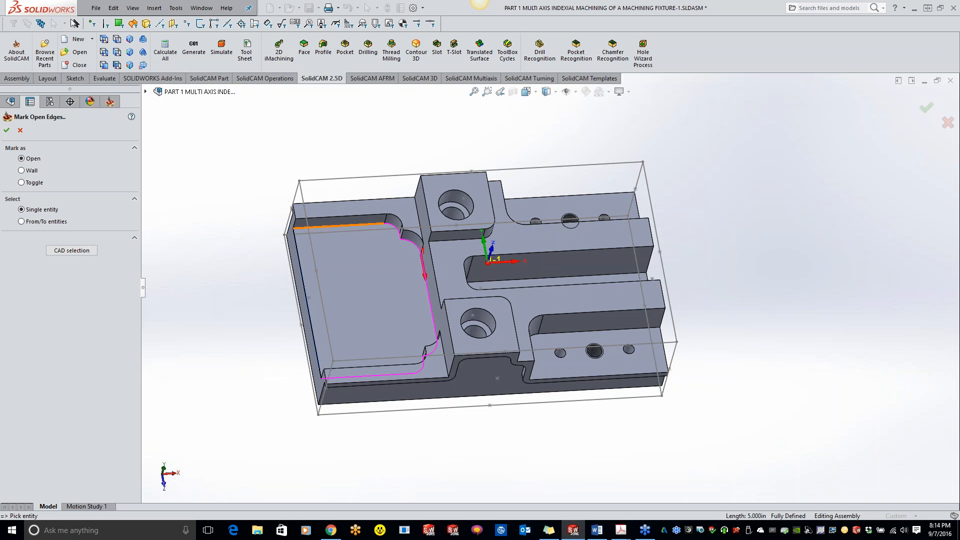
left_click(290, 245)
left_click(6, 131)
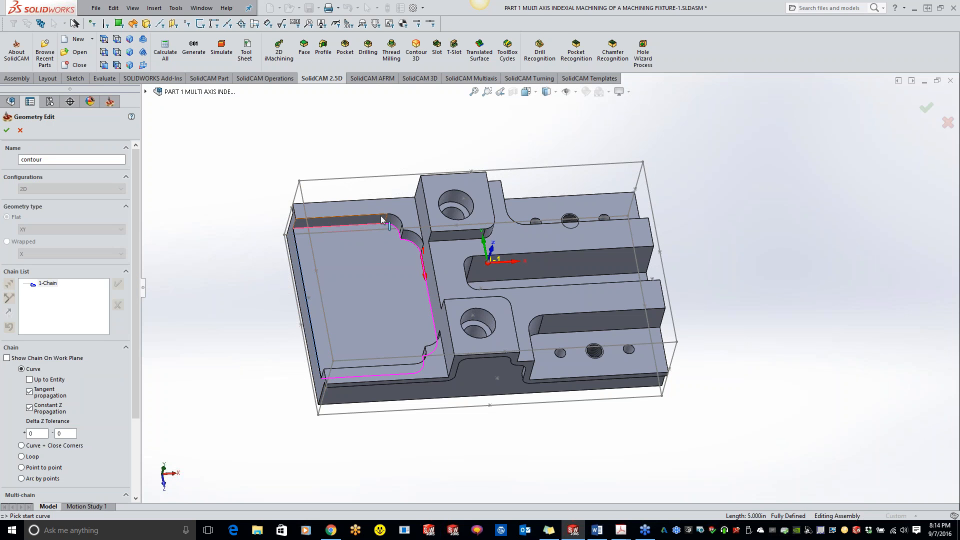
Add a chain around the rear ledge beside the recess, mark it as open and set its edge against the raised pad as a wall.
left_click(417, 211)
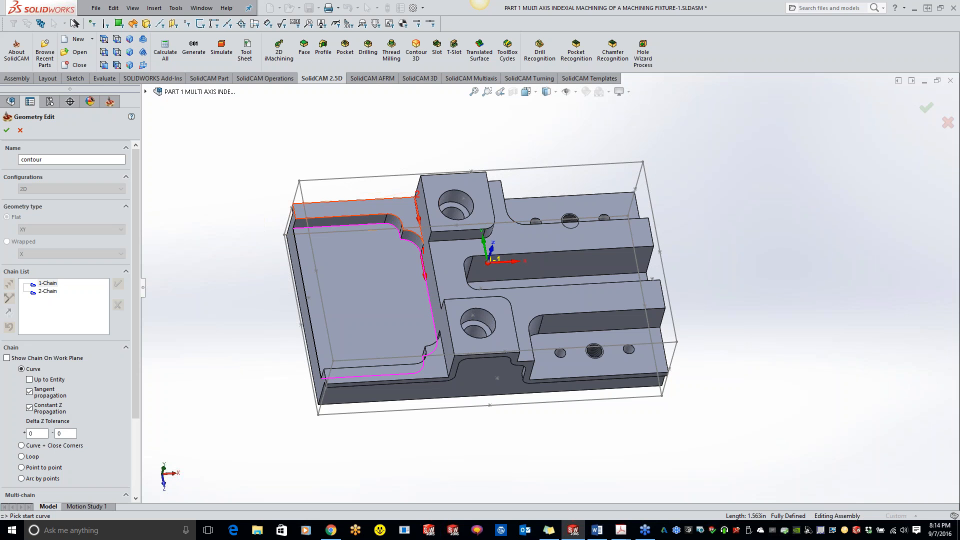
right_click(53, 292)
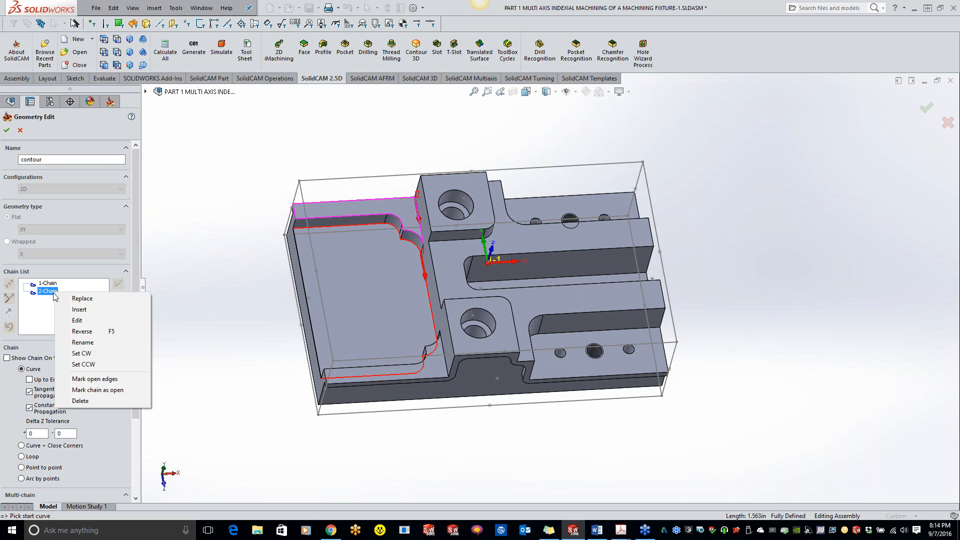
left_click(98, 390)
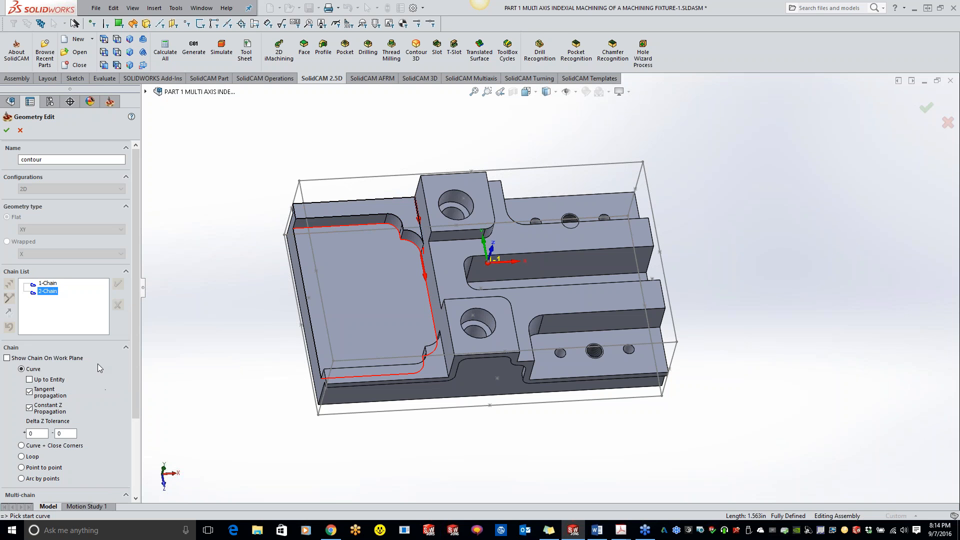
right_click(50, 296)
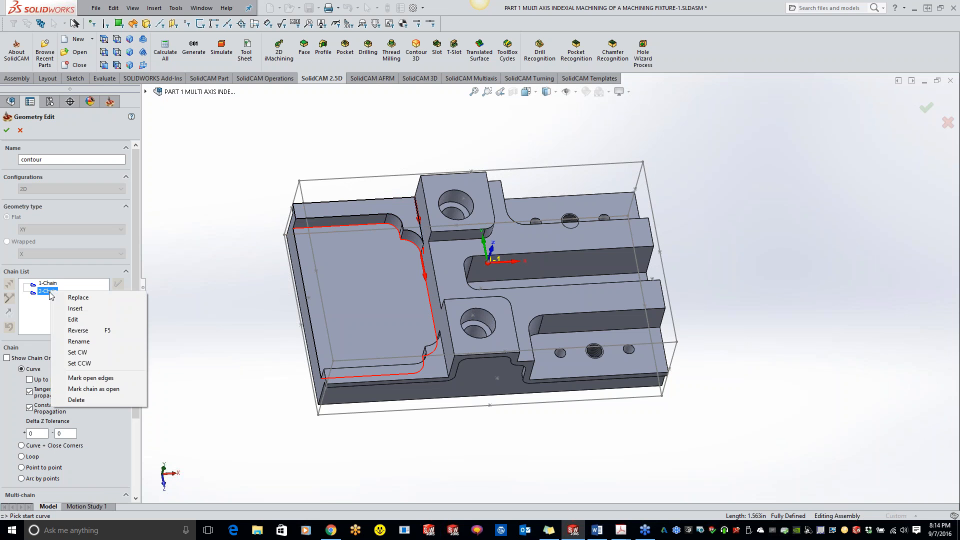
left_click(95, 377)
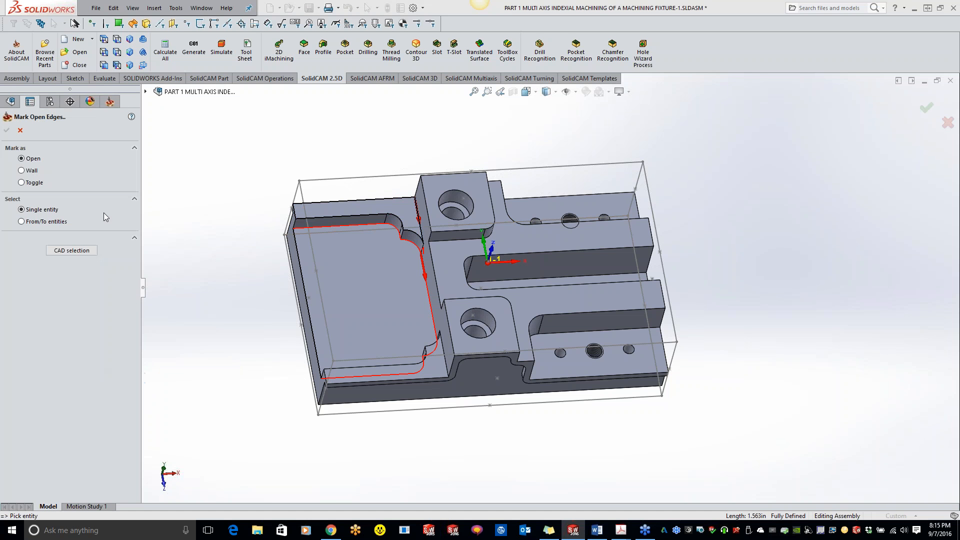
left_click(21, 171)
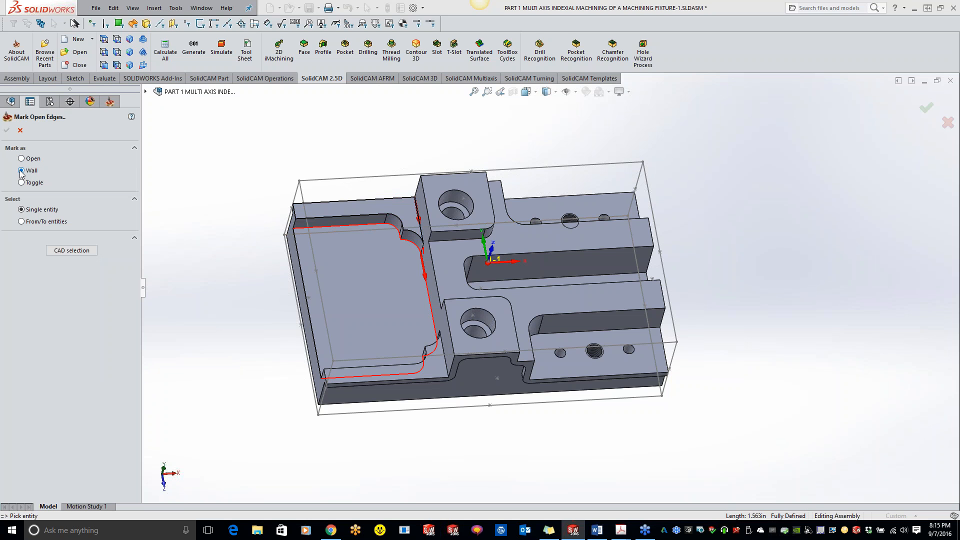
left_click(419, 219)
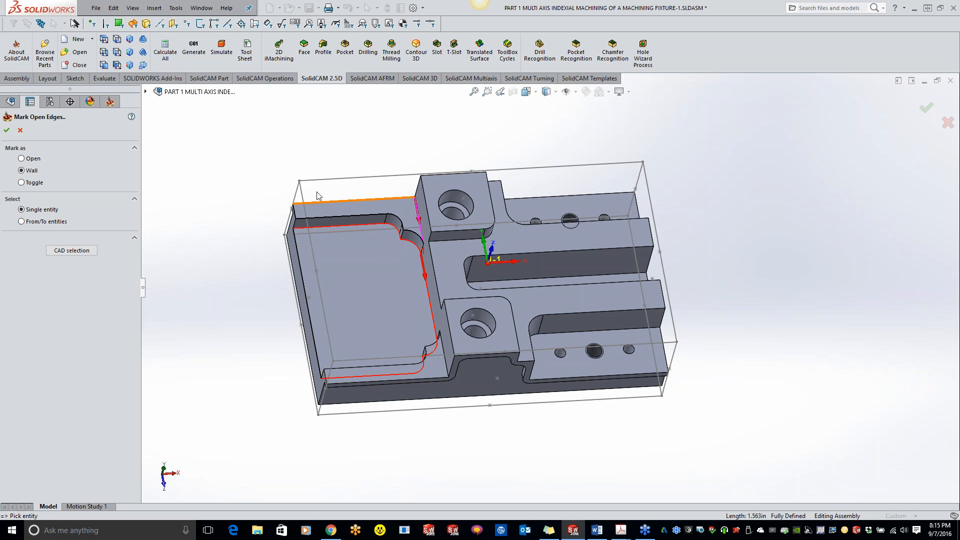
left_click(7, 130)
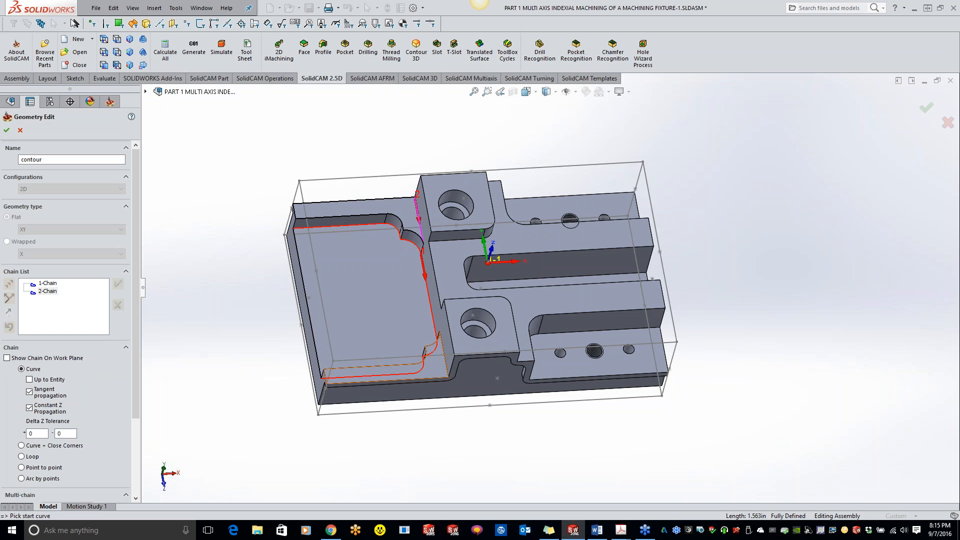
Add a chain around the front ledge beside the recess and mark the whole chain as open.
left_click(440, 371)
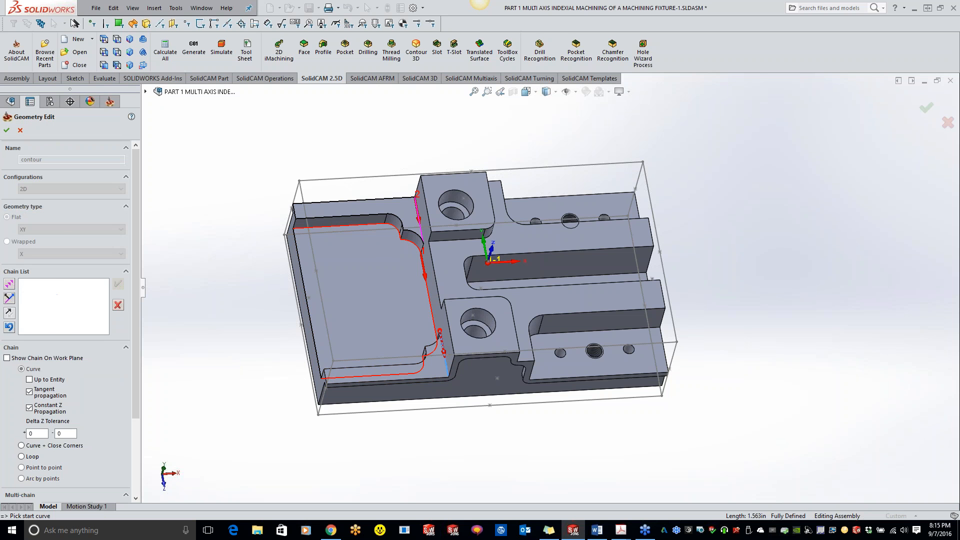
right_click(48, 300)
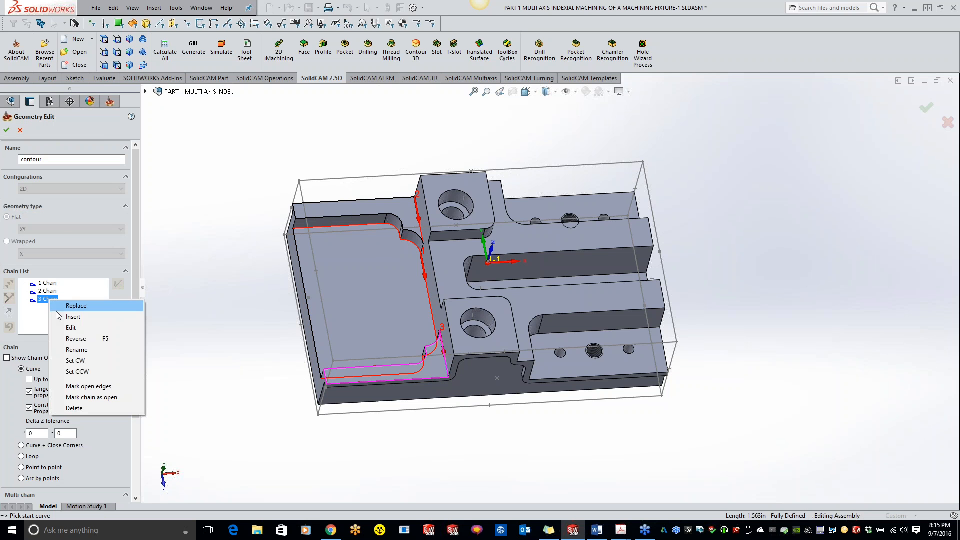
left_click(99, 398)
Mark the front ledge chain's edge against the raised pad as a wall.
right_click(55, 308)
left_click(96, 389)
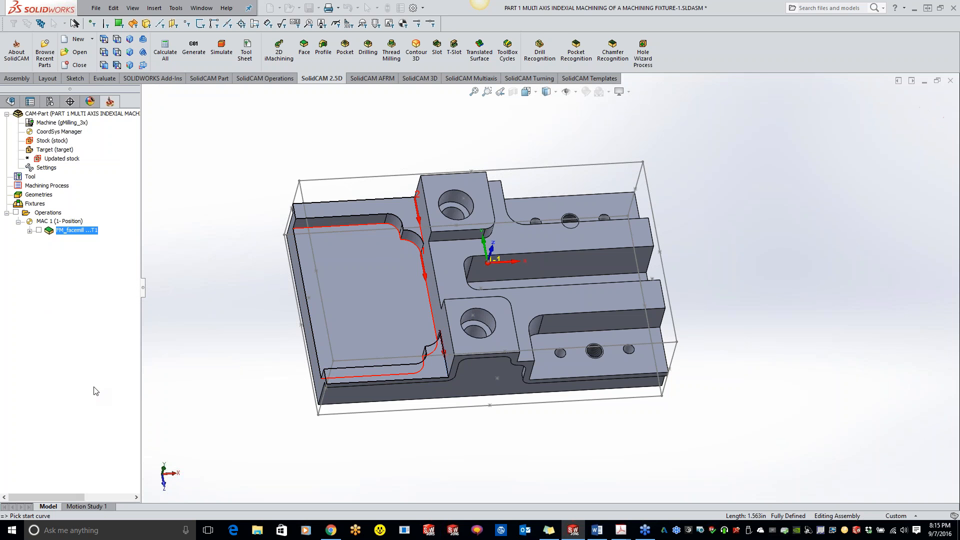
left_click(21, 170)
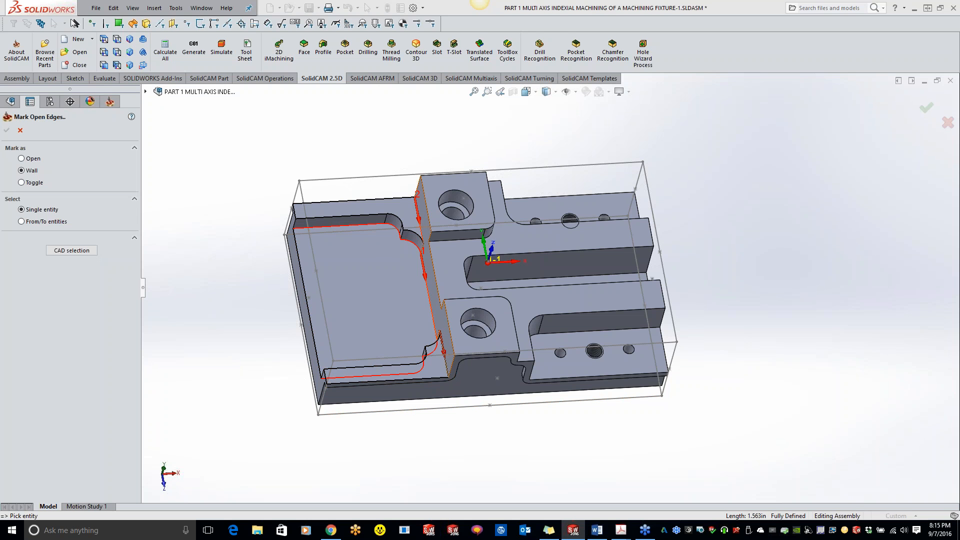
left_click(448, 368)
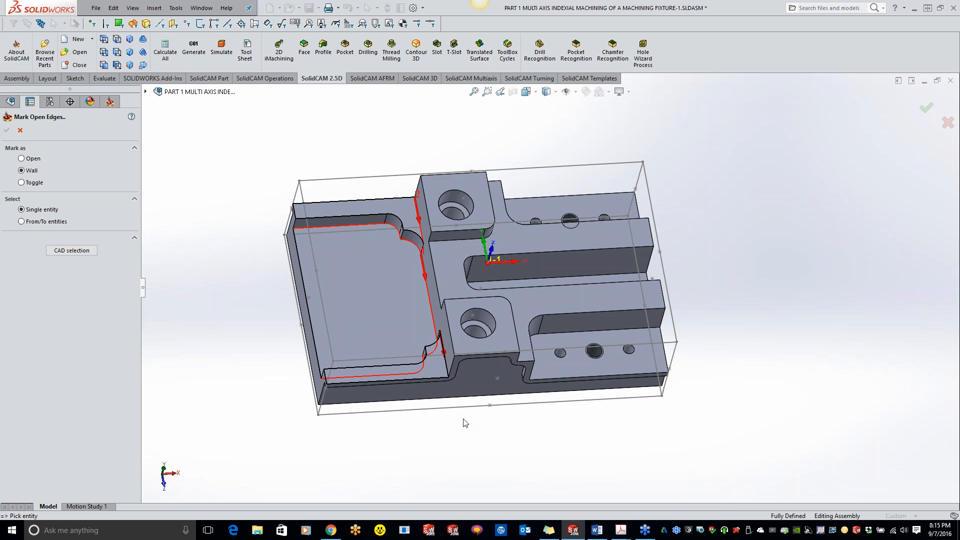
scroll(437, 388, "down", 6)
left_click(482, 307)
scroll(531, 250, "up", 3)
scroll(530, 246, "up", 5)
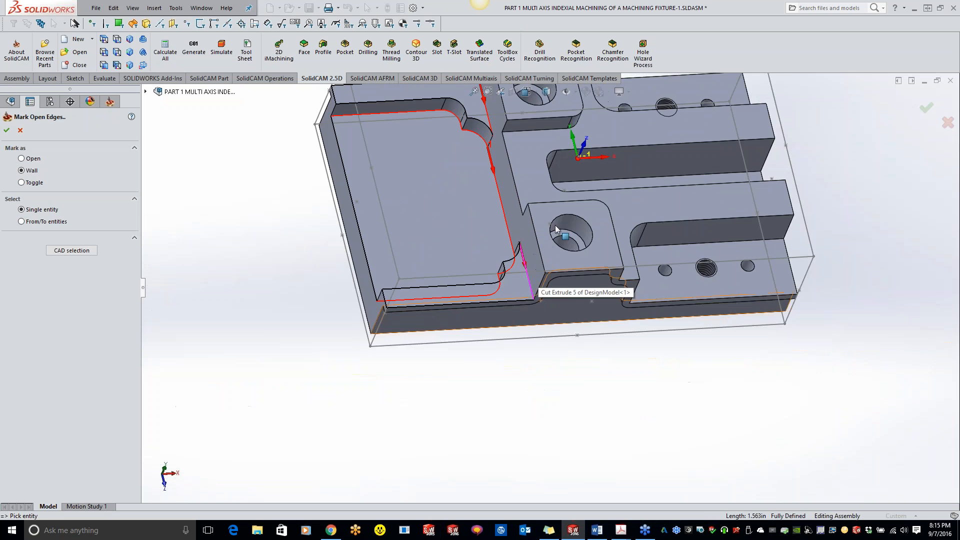
left_click(6, 130)
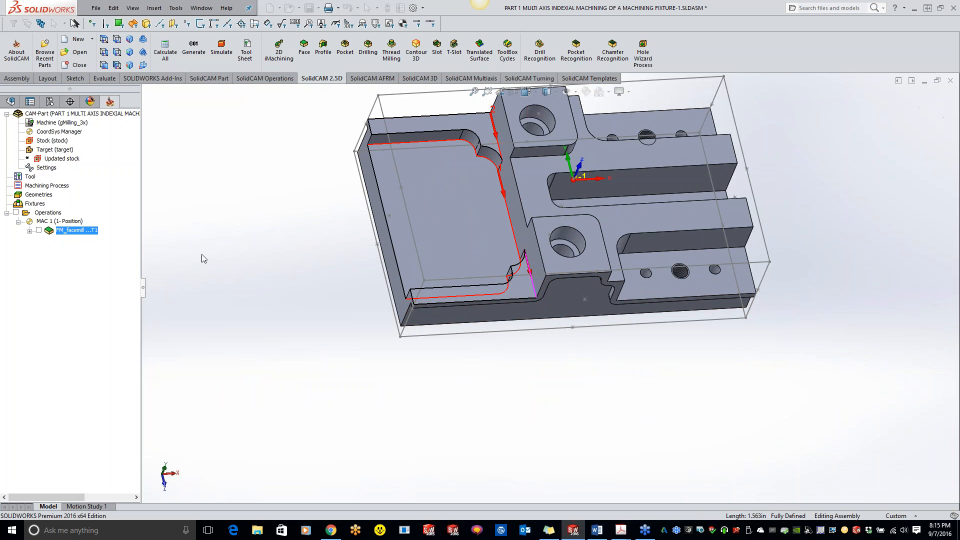
Add a chain around the front three-hole shelf and mark its two outer straight edges as open.
scroll(689, 273, "down", 2)
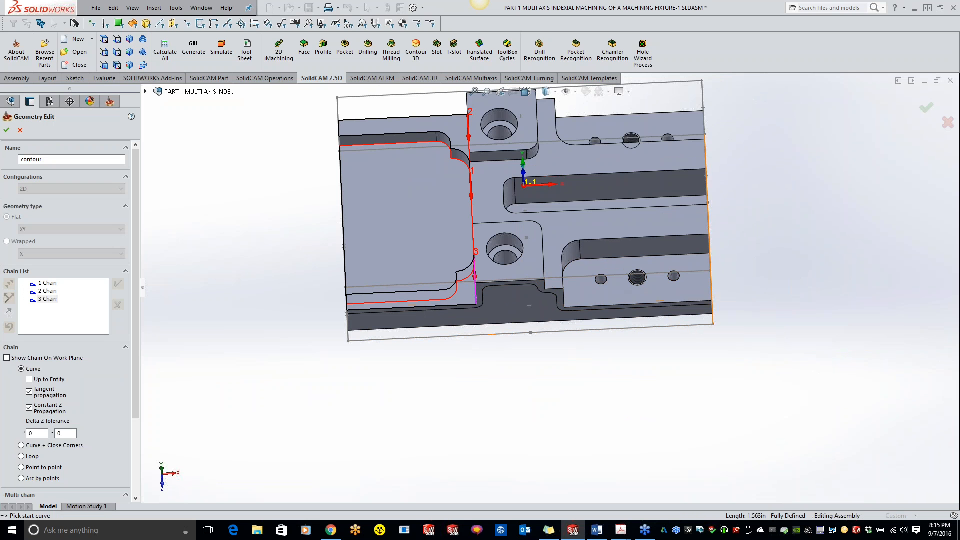
left_click(674, 259)
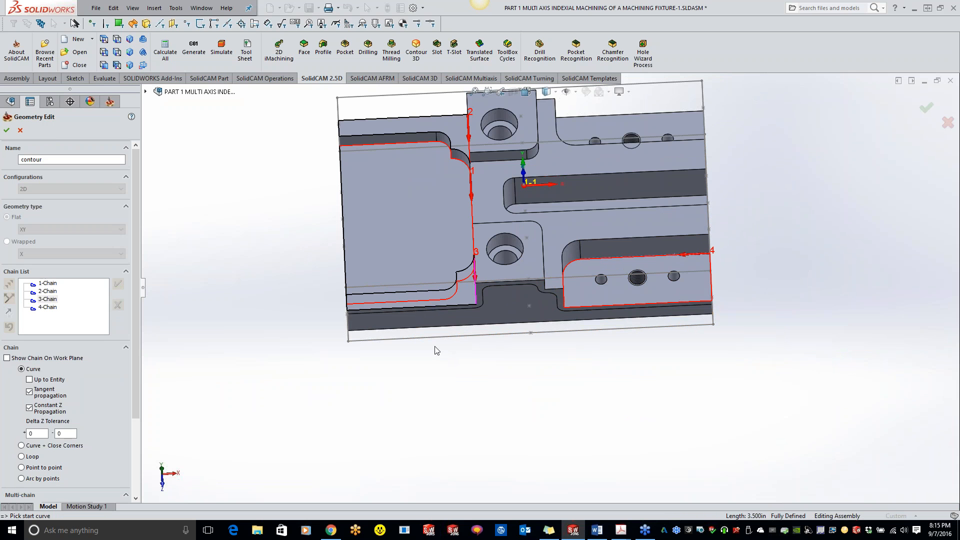
right_click(41, 309)
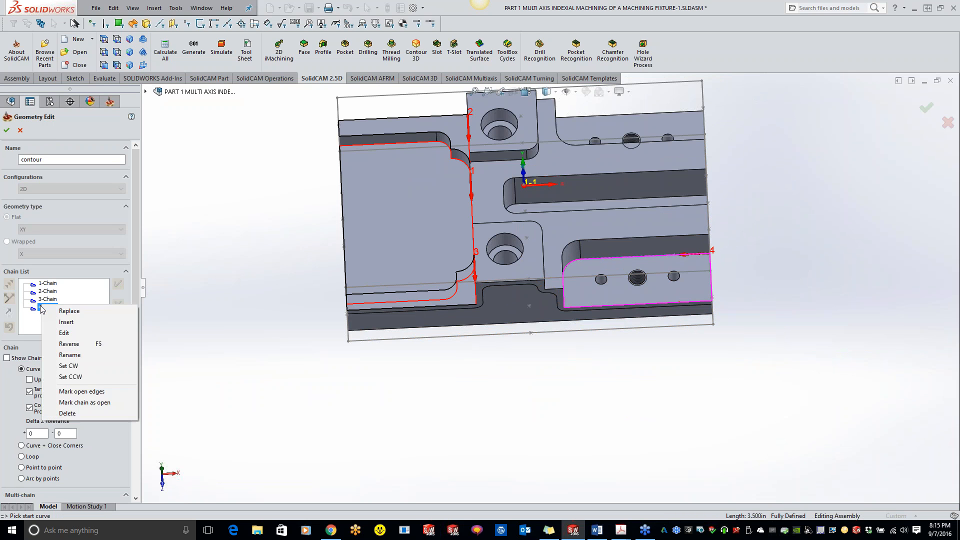
left_click(102, 392)
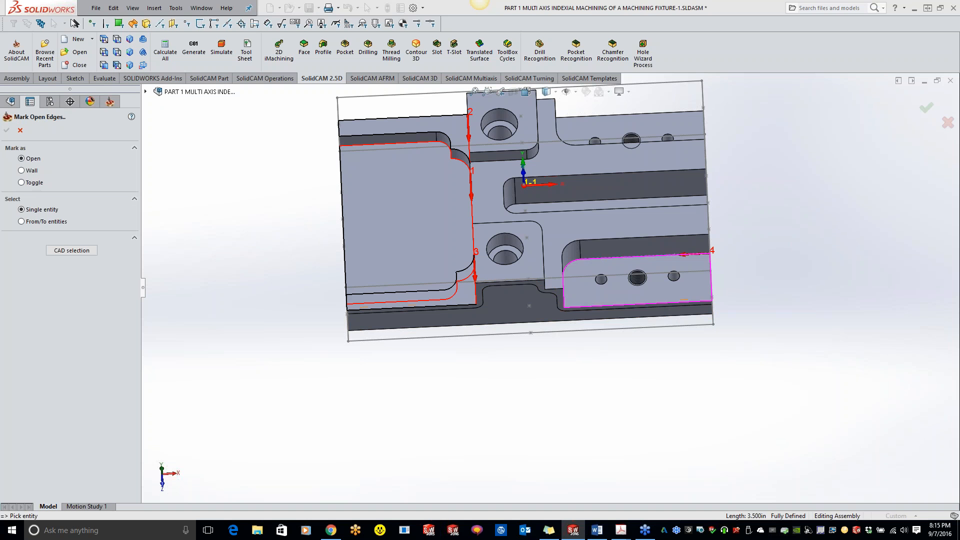
left_click(715, 294)
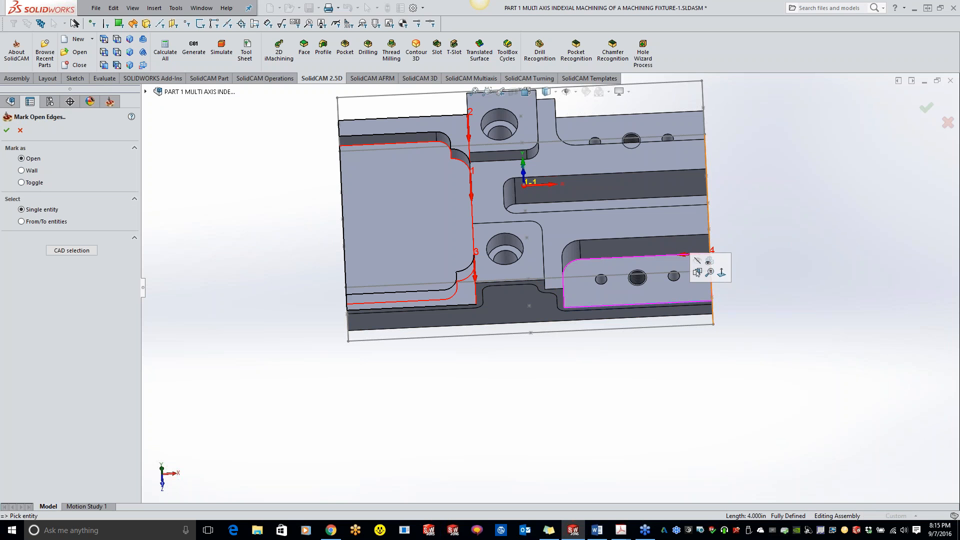
middle_click_drag(730, 328, 735, 299)
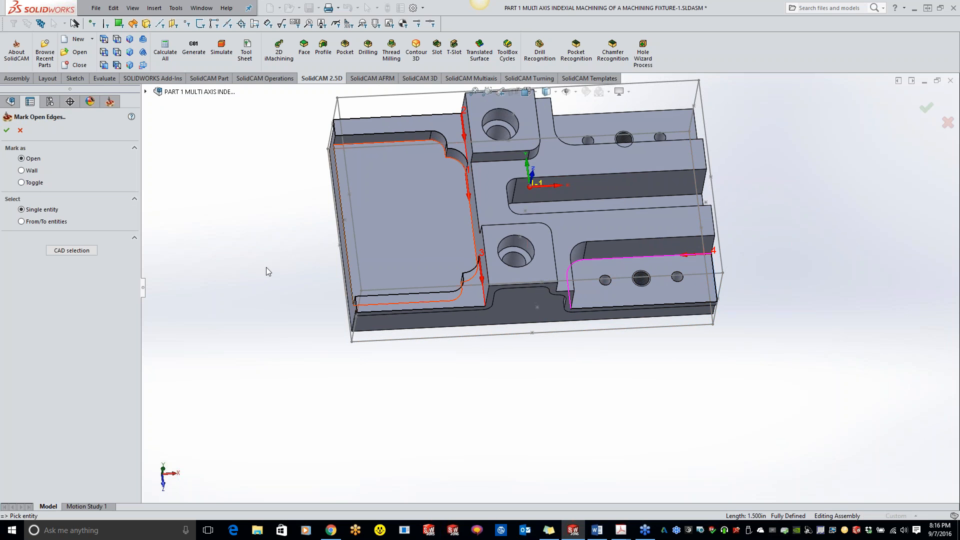
left_click(7, 130)
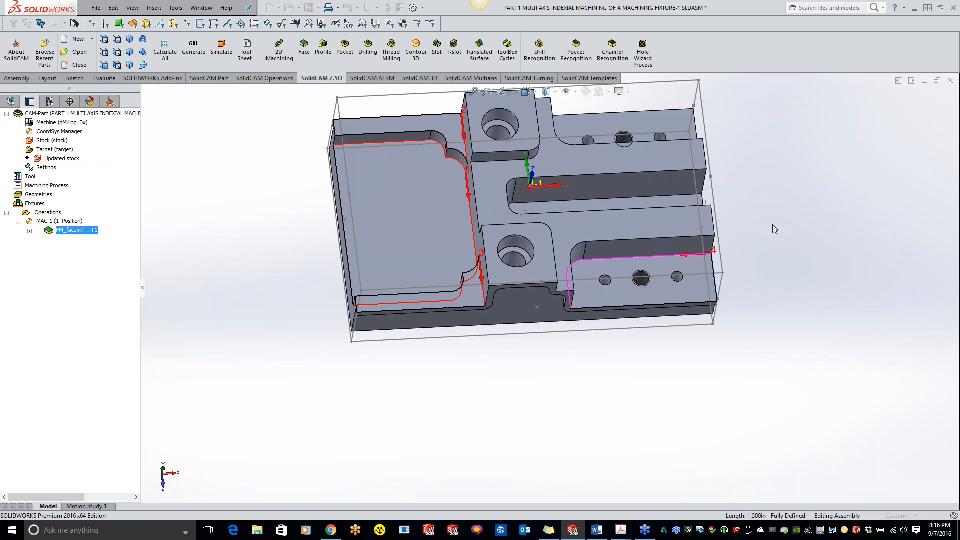
Add a chain around the floor of the rear three-hole shelf.
scroll(735, 160, "down", 3)
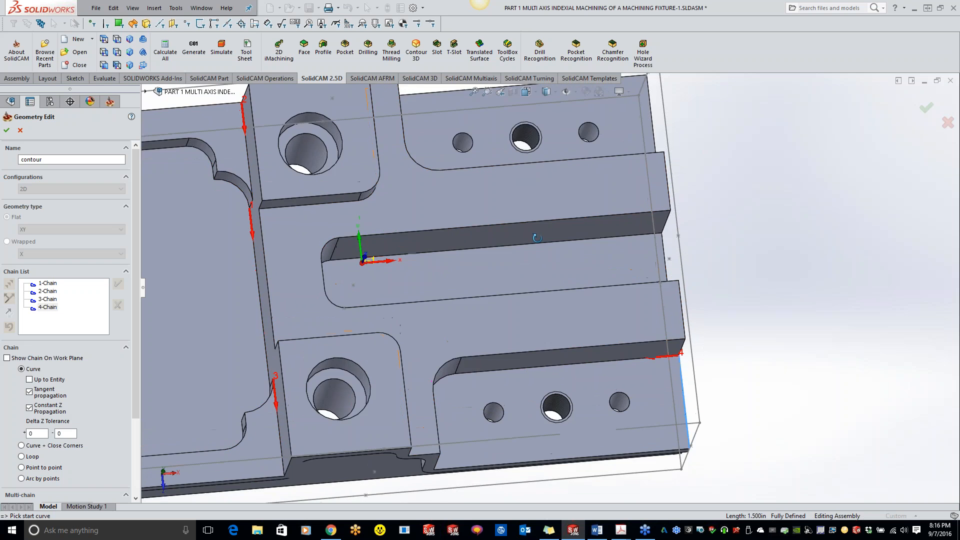
middle_click_drag(537, 238, 520, 268)
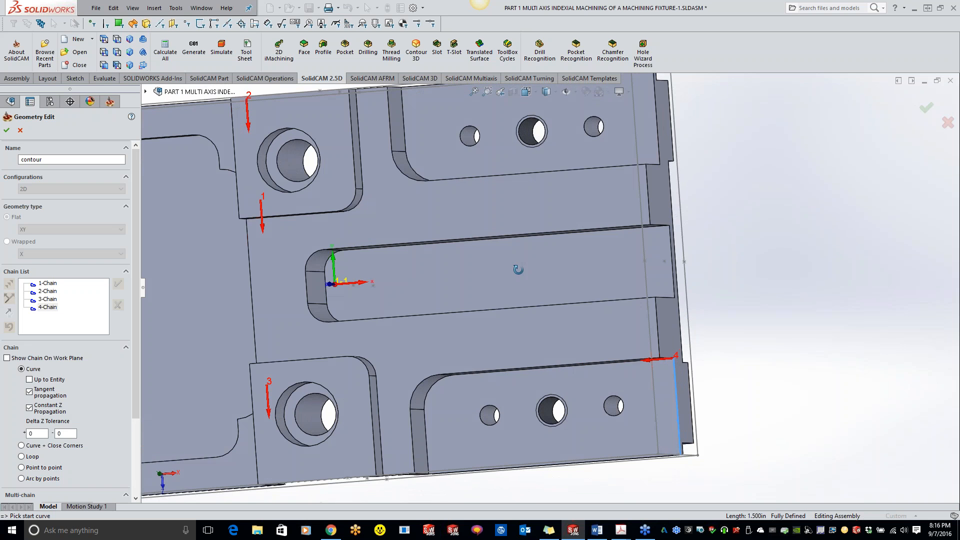
left_click(404, 104)
scroll(406, 191, "up", 3)
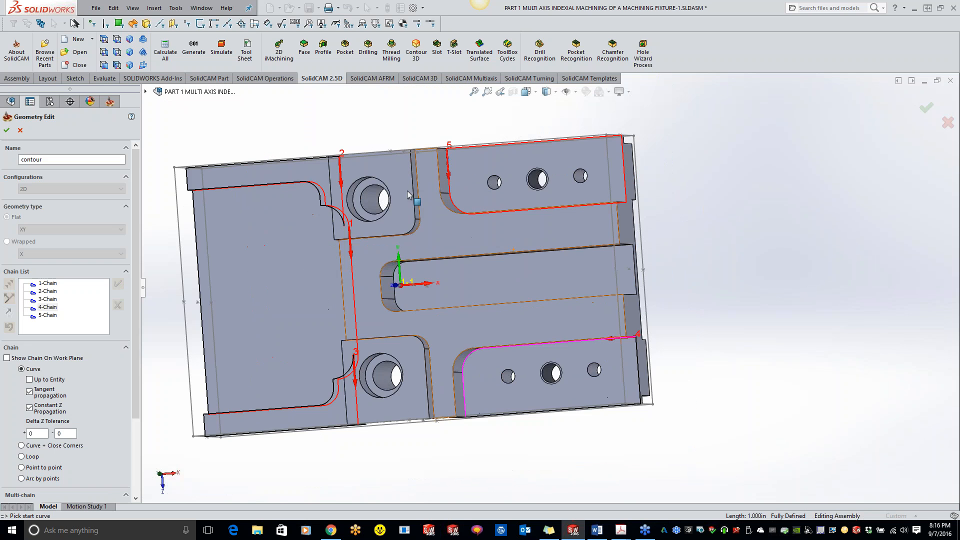
Mark the rear three-hole shelf chain's two edges along the outside of the part as open.
right_click(48, 315)
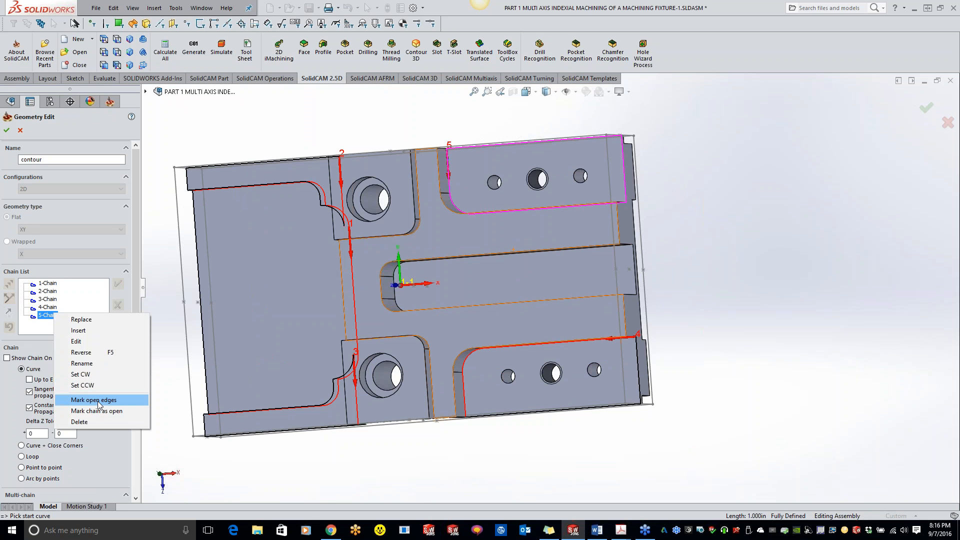
left_click(97, 400)
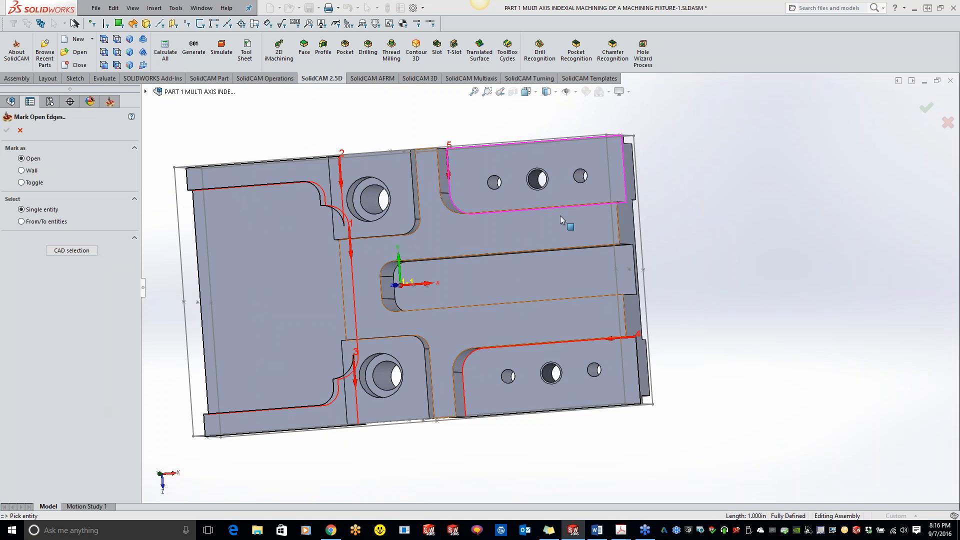
scroll(490, 145, "up", 1)
middle_click_drag(492, 144, 504, 136)
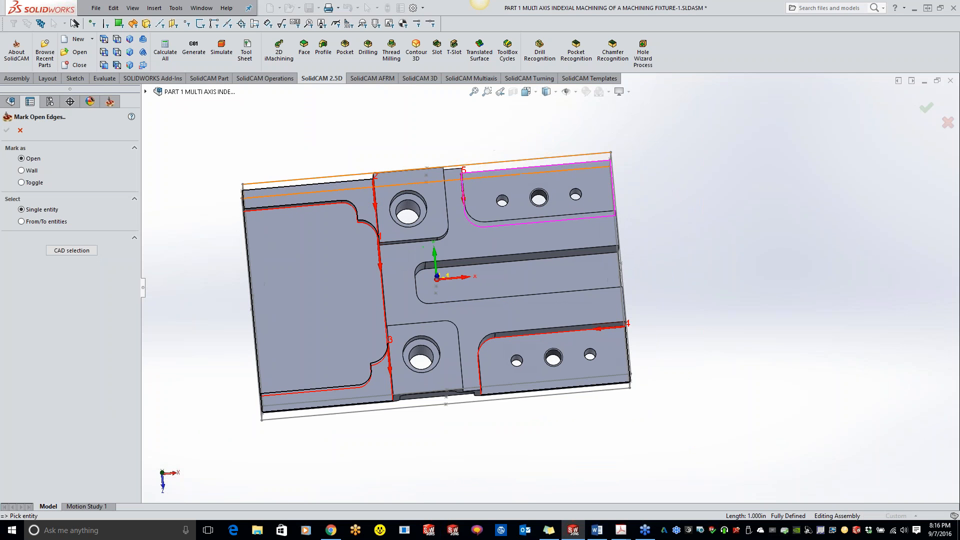
left_click(528, 167)
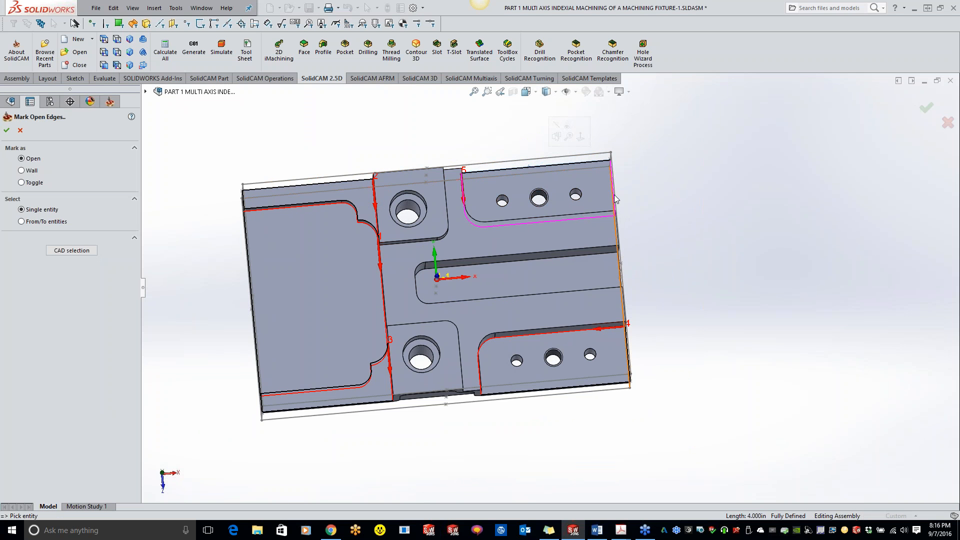
middle_click_drag(616, 199, 644, 199)
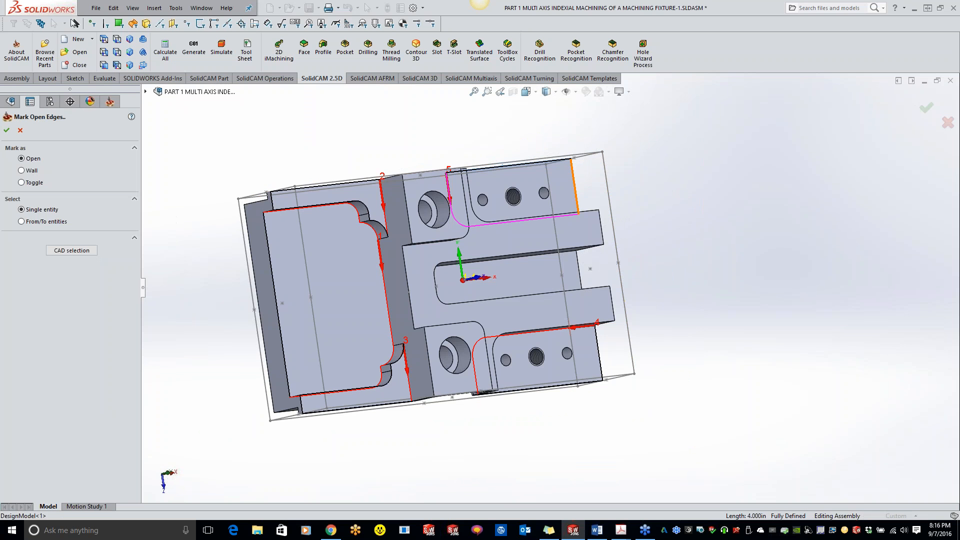
scroll(533, 307, "up", 3)
middle_click_drag(525, 305, 545, 300)
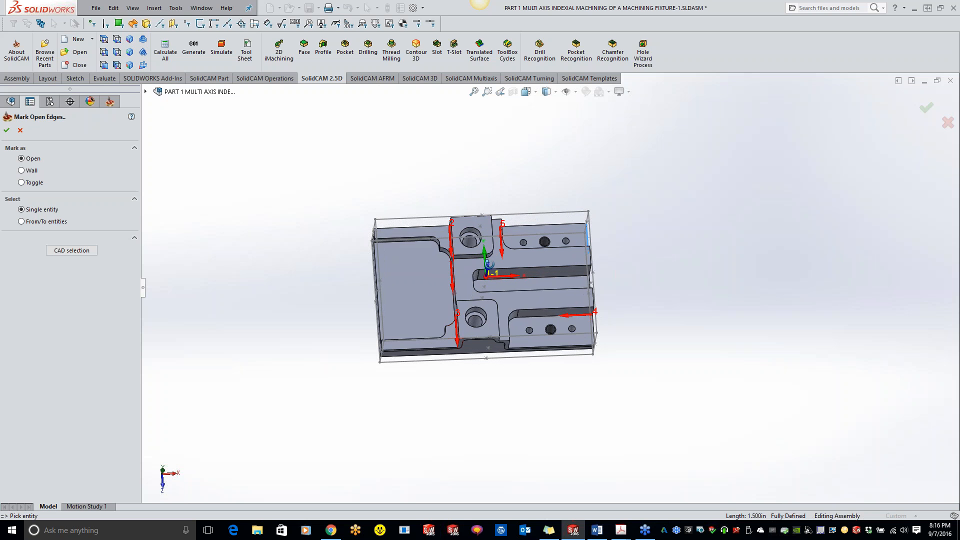
left_click(7, 130)
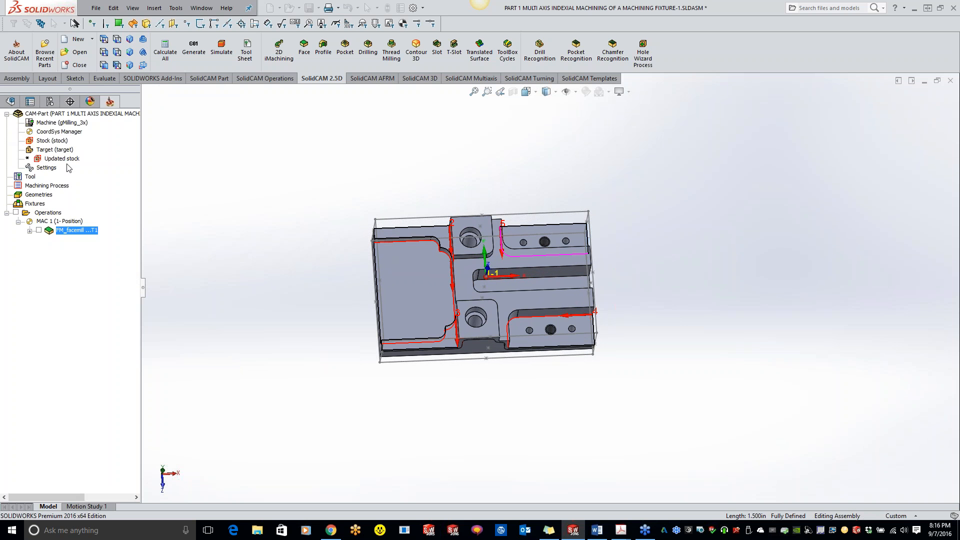
Add a chain around the central slot floor and mark its short edge at the slot mouth as open.
left_click(568, 288)
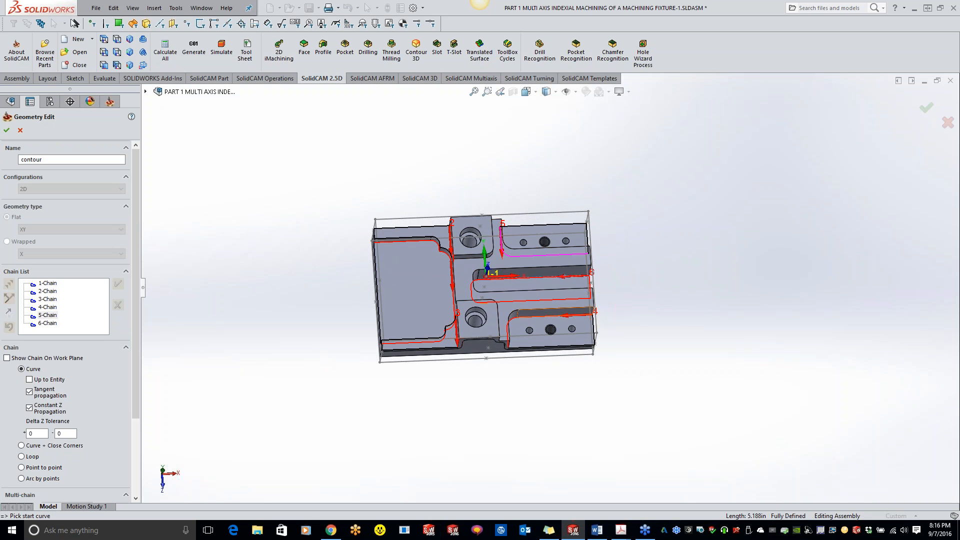
scroll(612, 292, "down", 5)
middle_click_drag(330, 300, 357, 307)
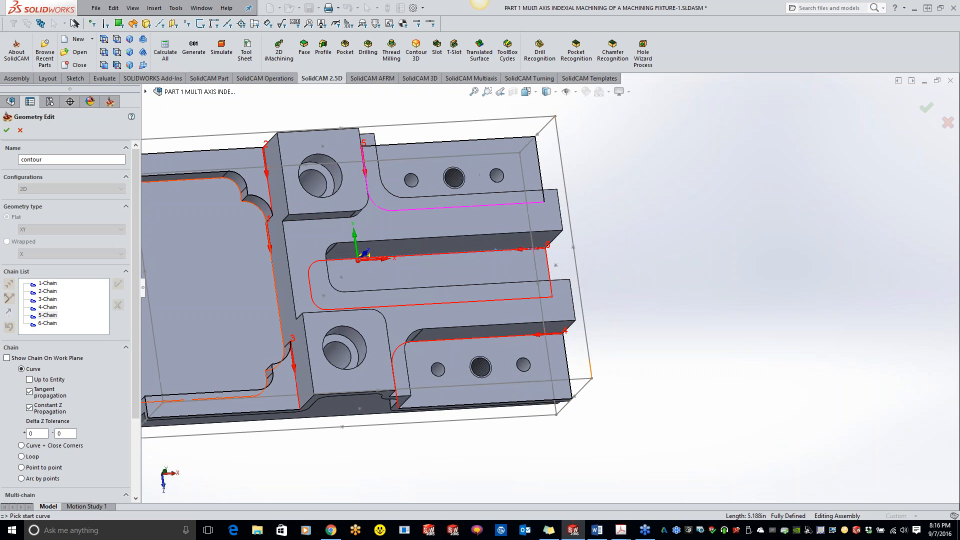
right_click(55, 328)
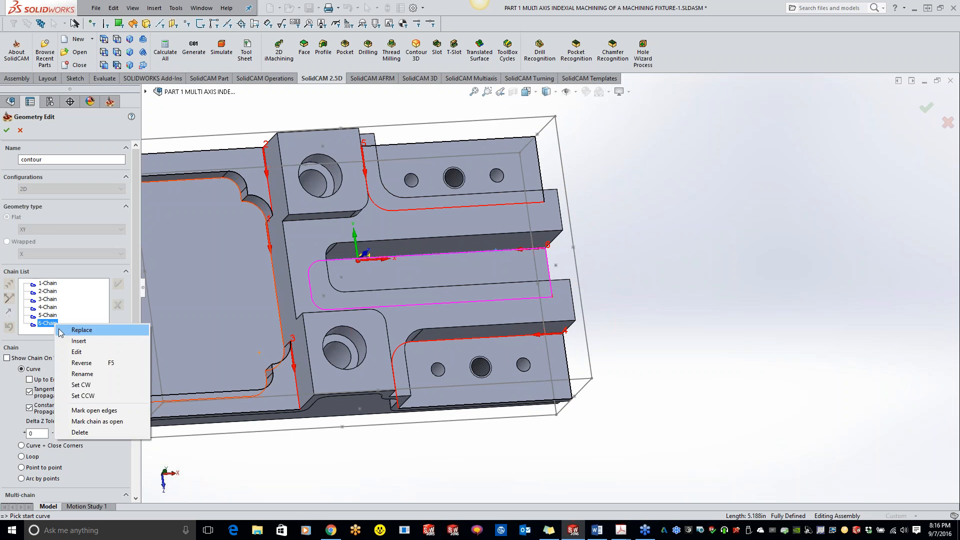
left_click(100, 412)
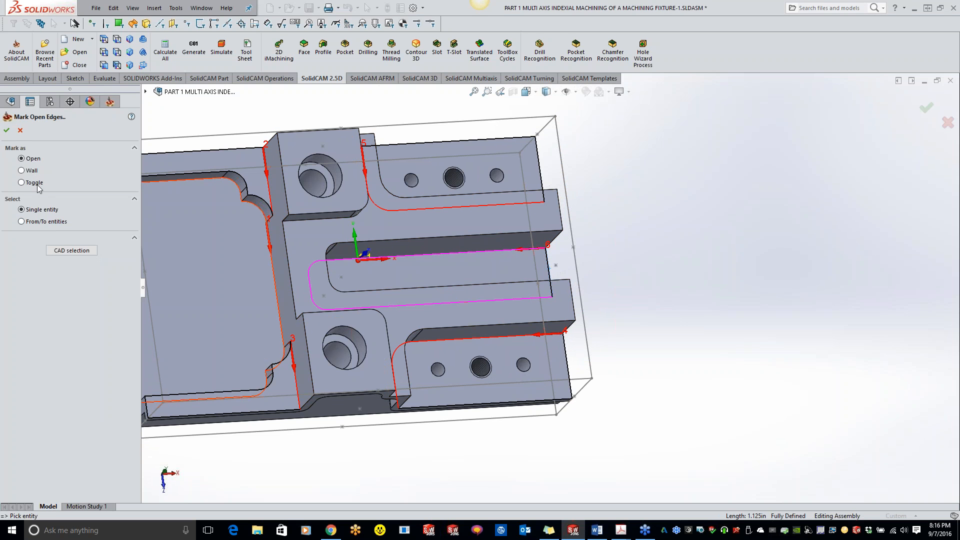
left_click(7, 131)
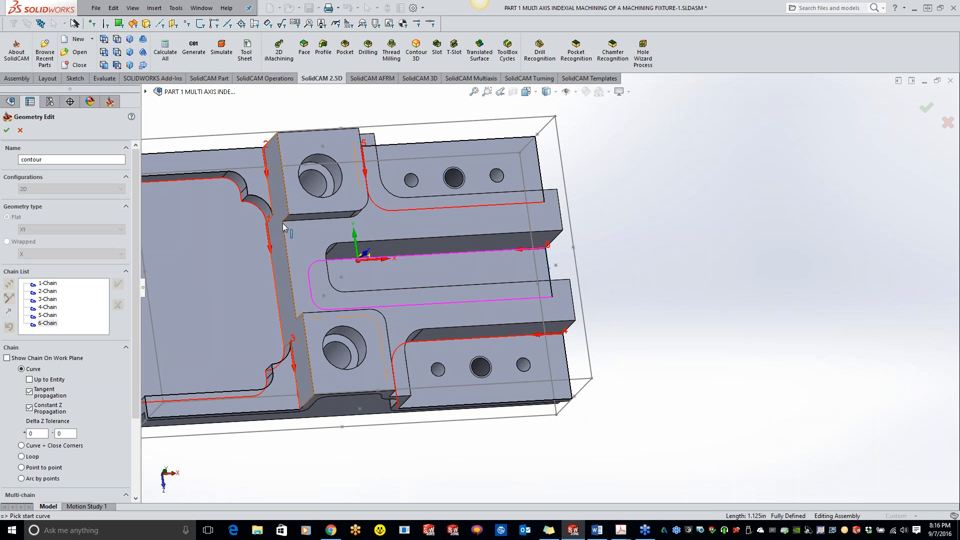
Add a chain around the forked middle-level face that wraps the two raised pads and reverse its direction.
left_click(311, 224)
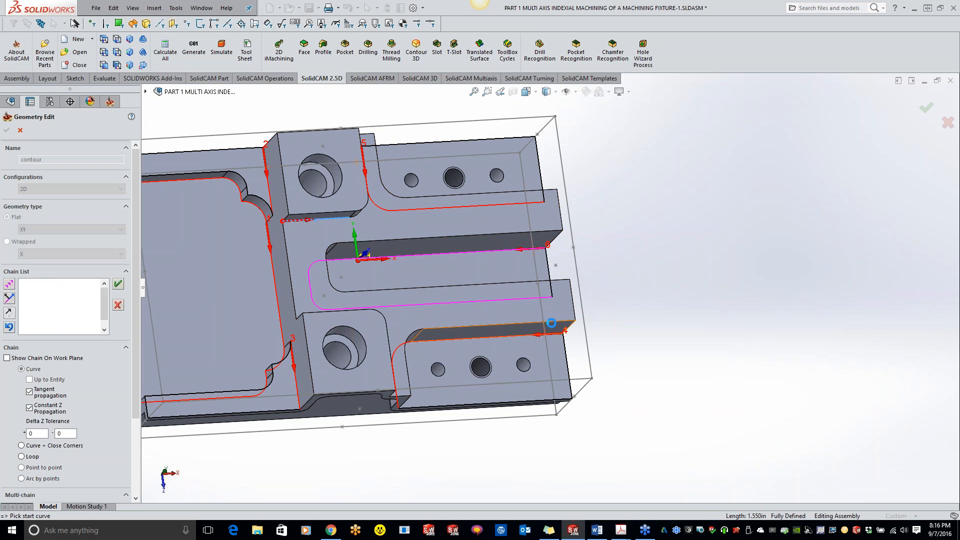
middle_click_drag(331, 345, 346, 365)
scroll(97, 306, "down", 1)
right_click(50, 324)
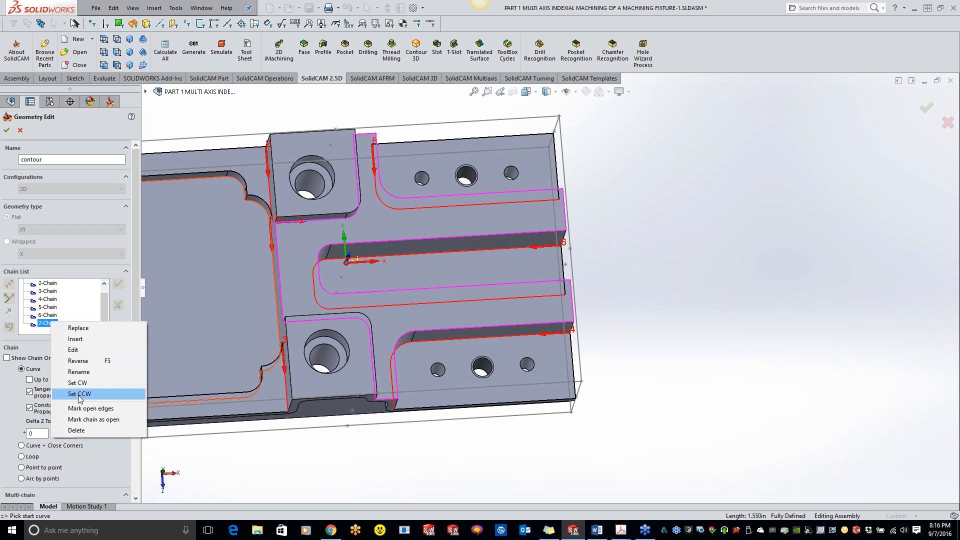
left_click(78, 361)
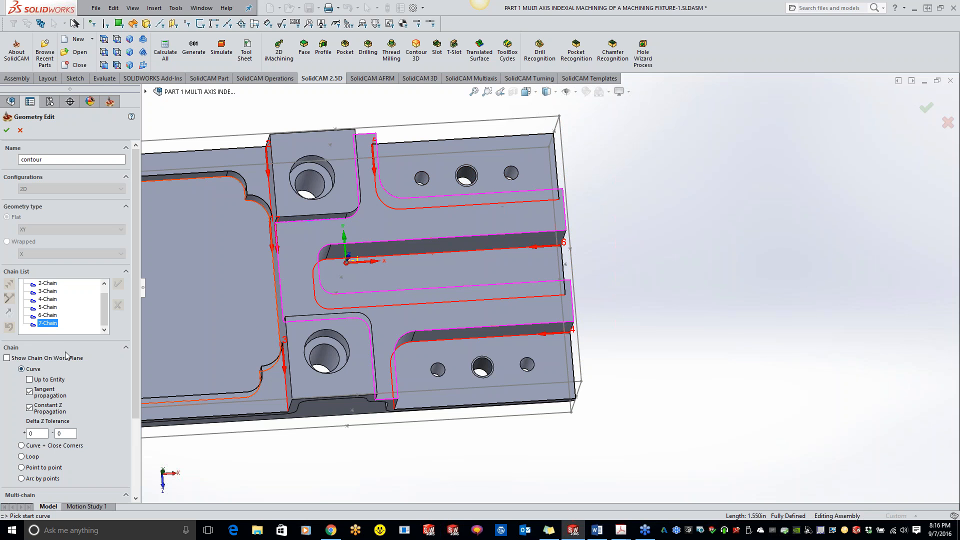
Mark the whole forked middle-level chain as open, then mark its edges along the rear raised pad as walls.
right_click(52, 324)
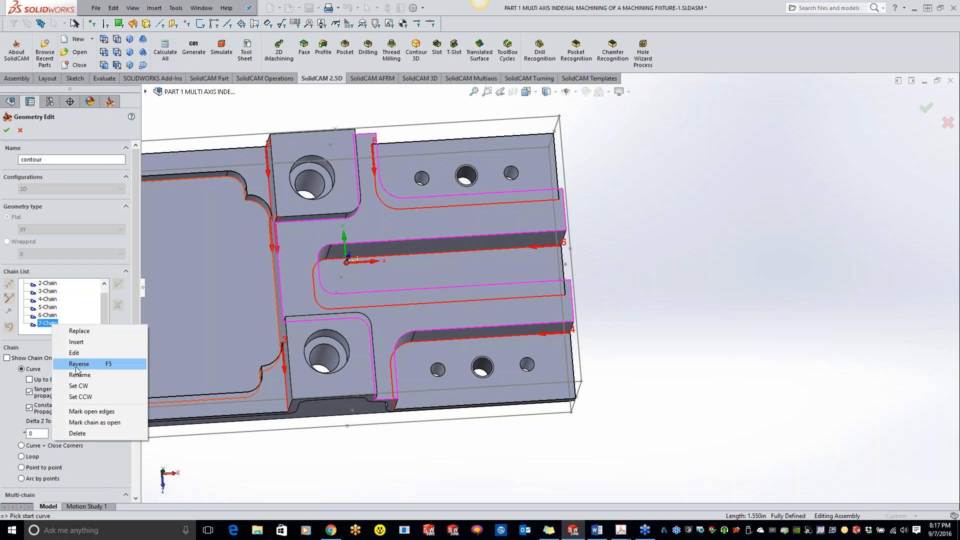
left_click(90, 422)
right_click(49, 325)
left_click(100, 413)
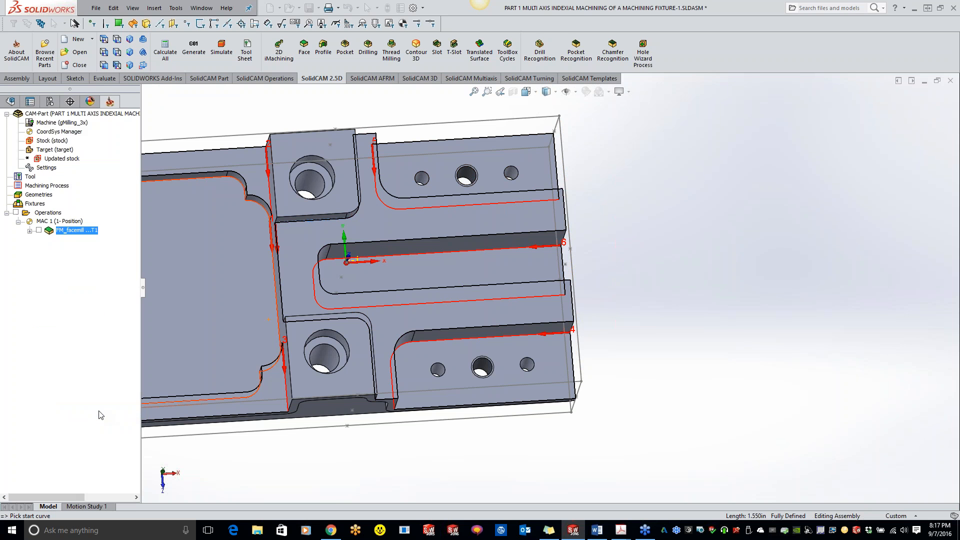
left_click(24, 171)
middle_click_drag(398, 201, 364, 166)
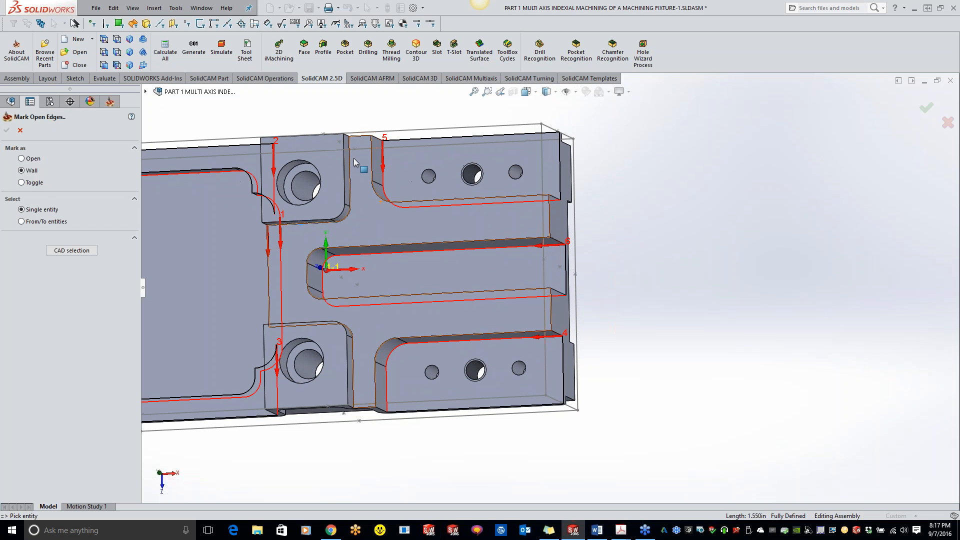
left_click(350, 163)
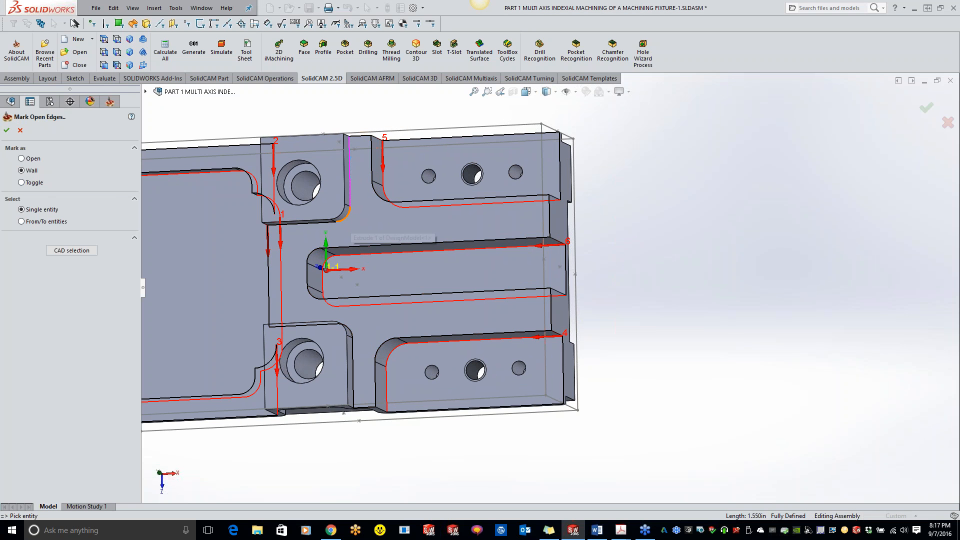
left_click(344, 216)
Mark the forked chain's edges along the front raised pad as walls and accept the pocket geometry.
left_click(353, 375)
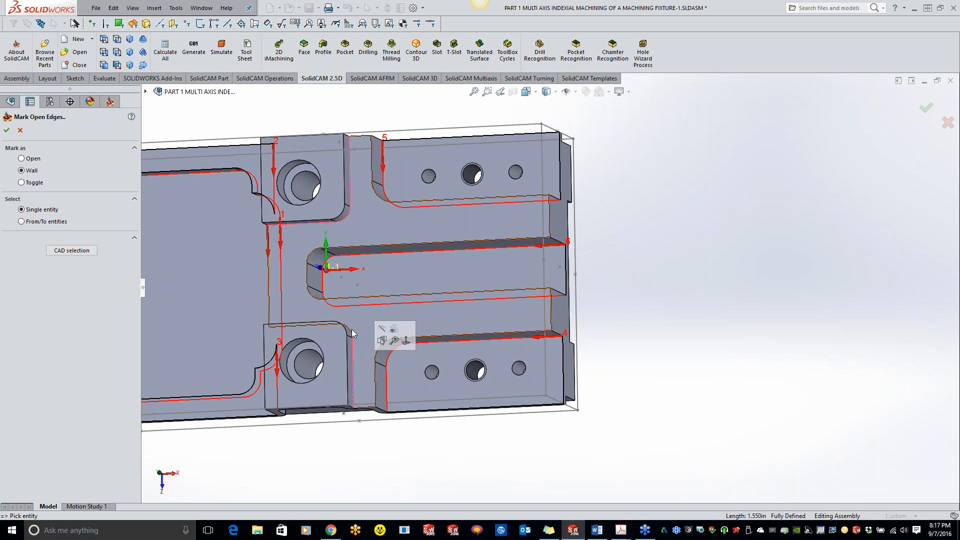
left_click(350, 331)
middle_click_drag(373, 333, 402, 440)
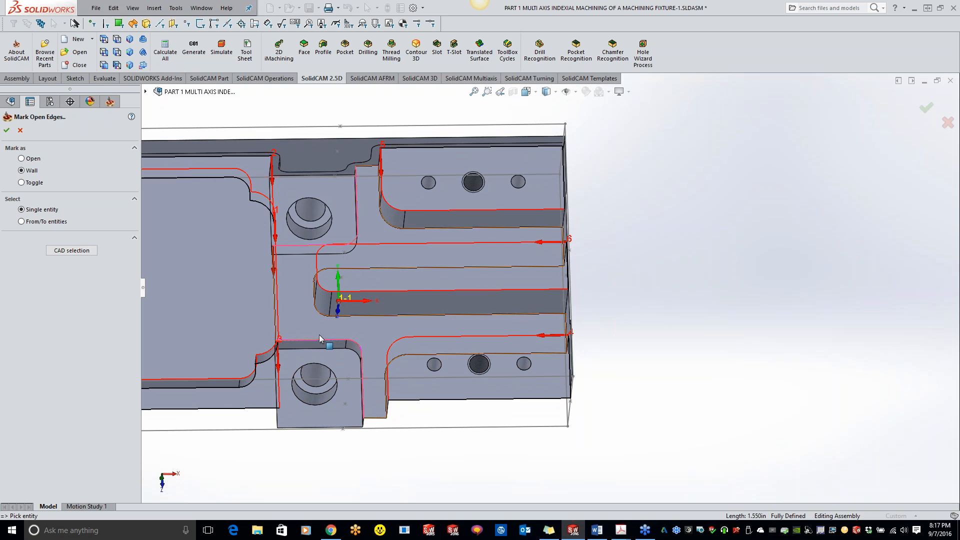
middle_click_drag(299, 274, 309, 222)
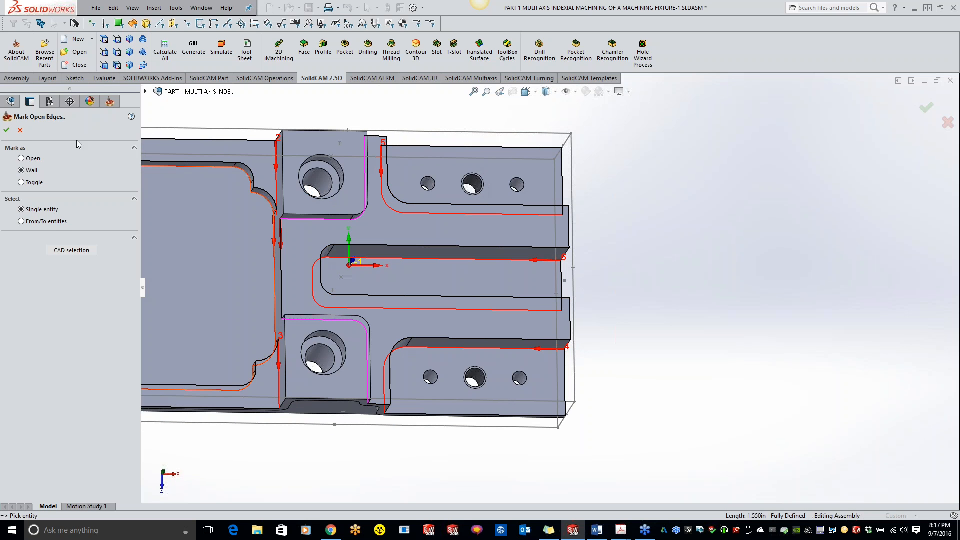
left_click(7, 130)
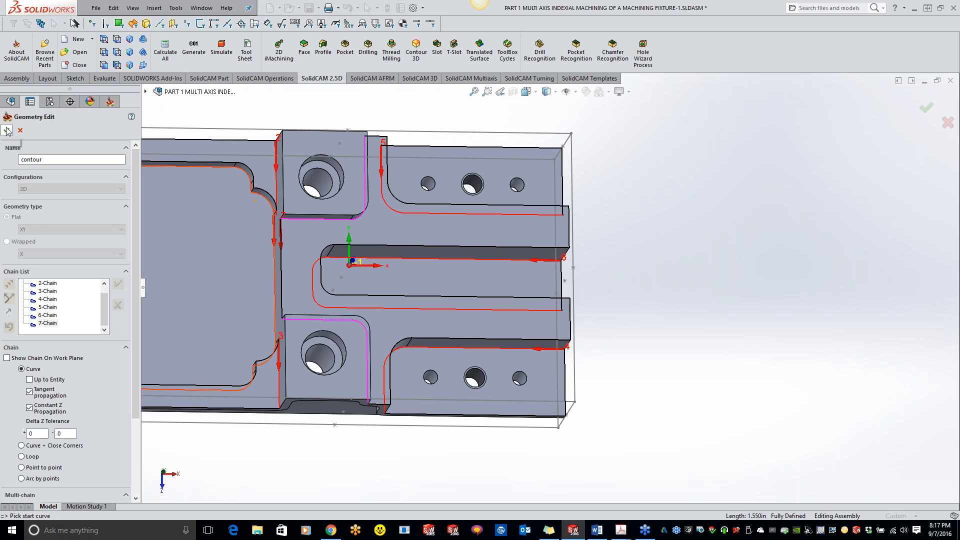
left_click(7, 130)
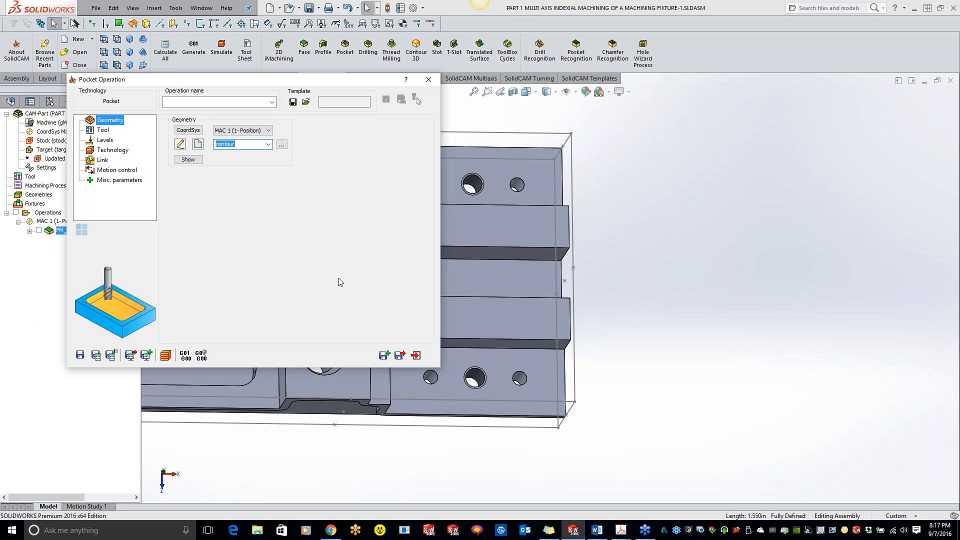
Start importing a tool for the pocket operation and switch to the SOLIDCAM MASTER TOOLS FOR ALL library.
left_click(103, 131)
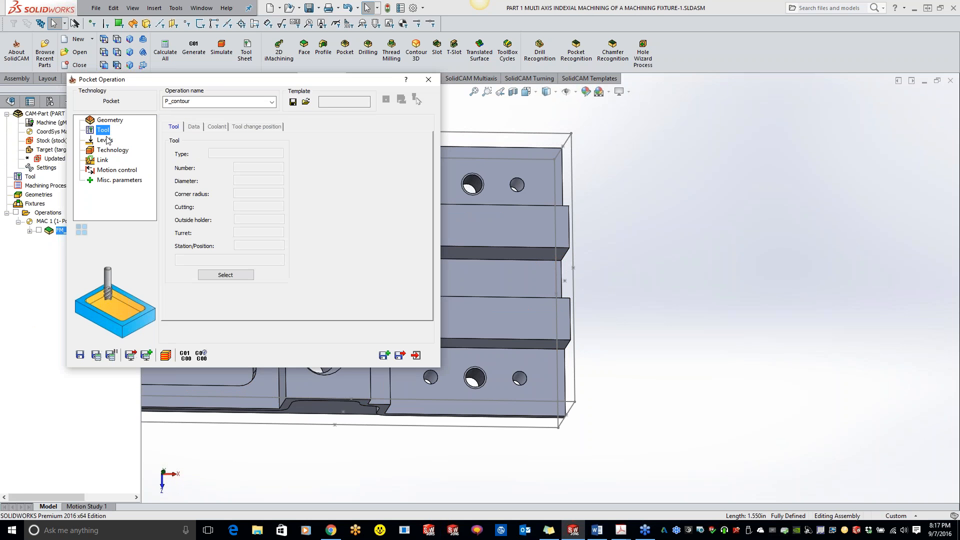
left_click(226, 275)
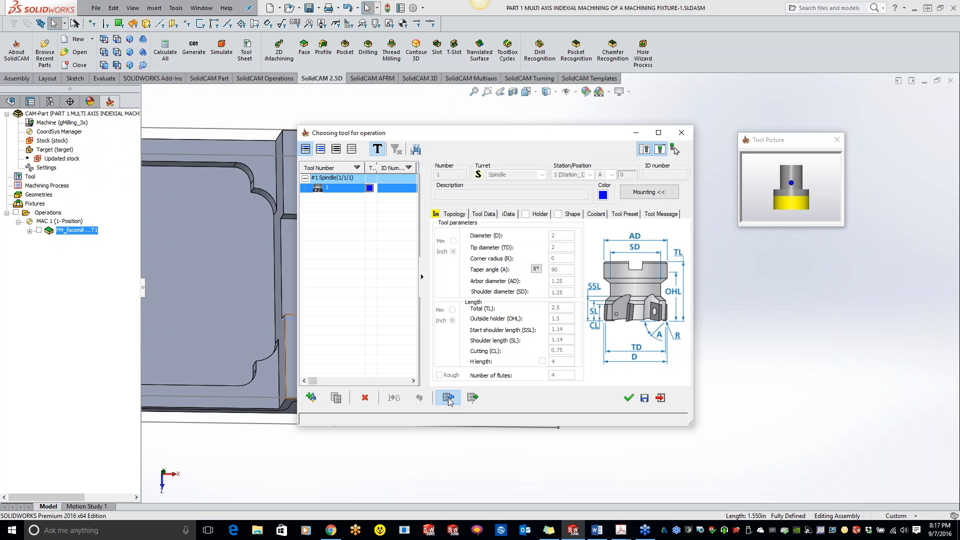
left_click(447, 396)
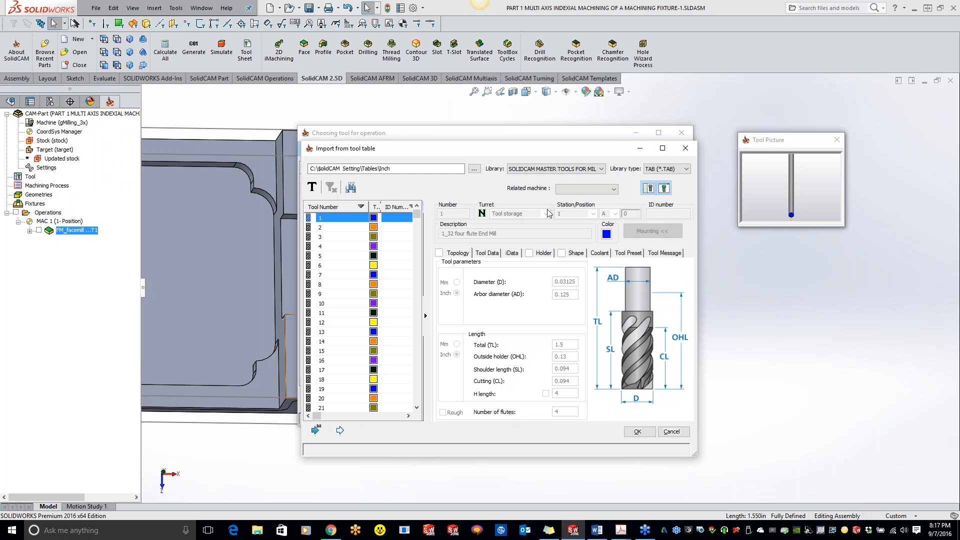
left_click(545, 170)
left_click(550, 180)
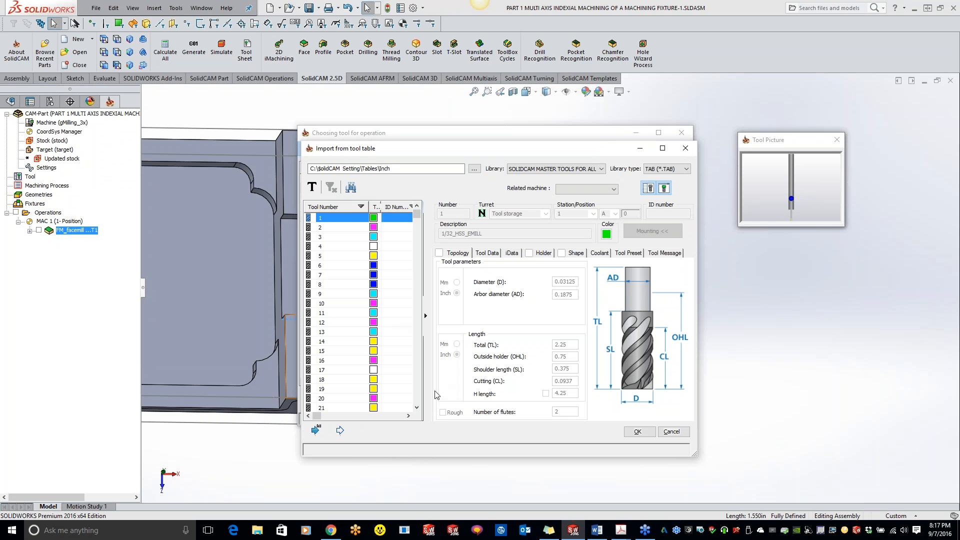
Import tool 38, the 0.5 inch 1/2_CARB_EMILL end mill with 1.25 inch cutting length, into the part tool table.
left_click(661, 148)
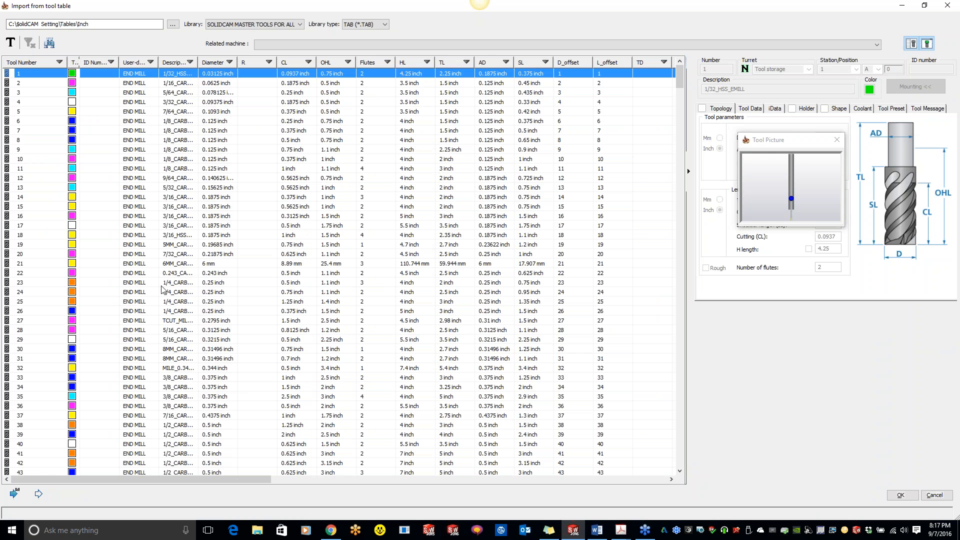
scroll(184, 395, "down", 1)
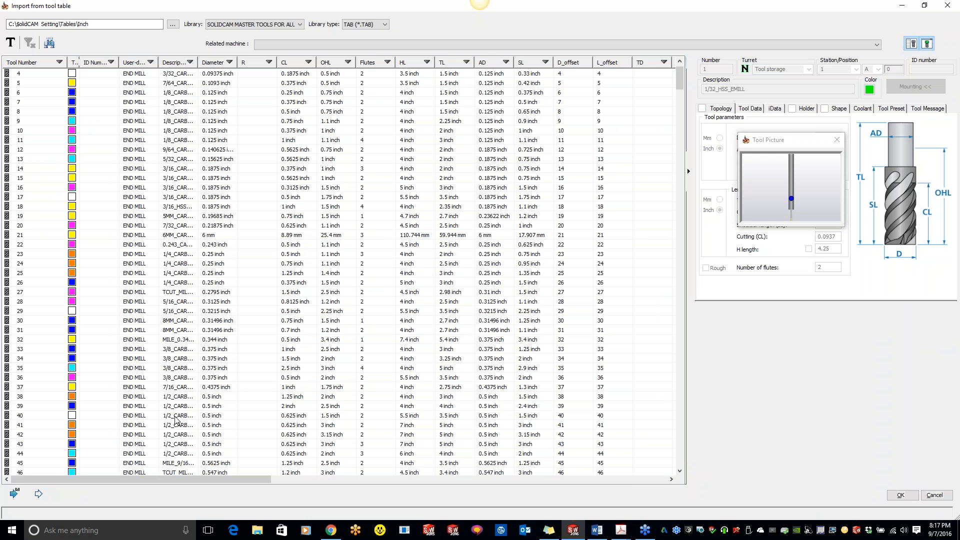
left_click(176, 397)
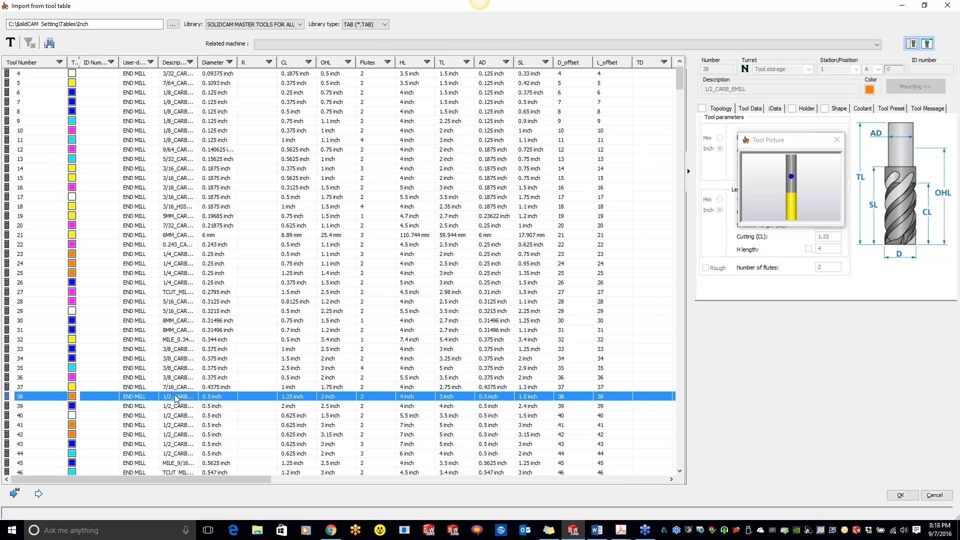
left_click_drag(787, 145, 552, 72)
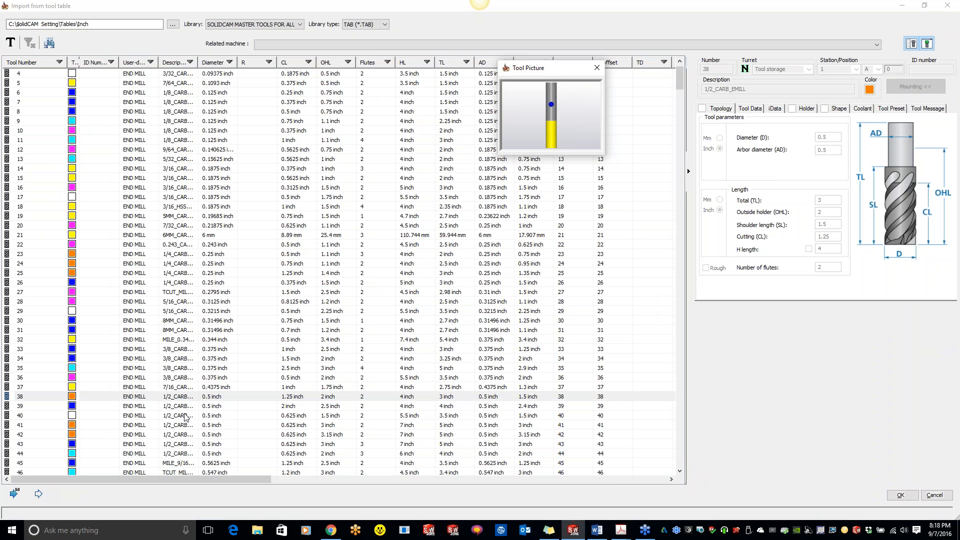
left_click(215, 397)
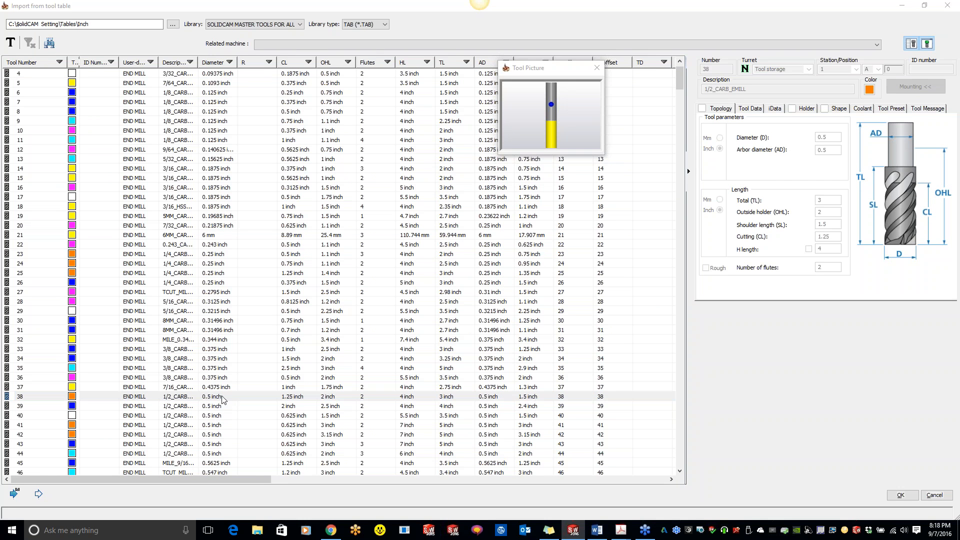
left_click(216, 397)
left_click(900, 494)
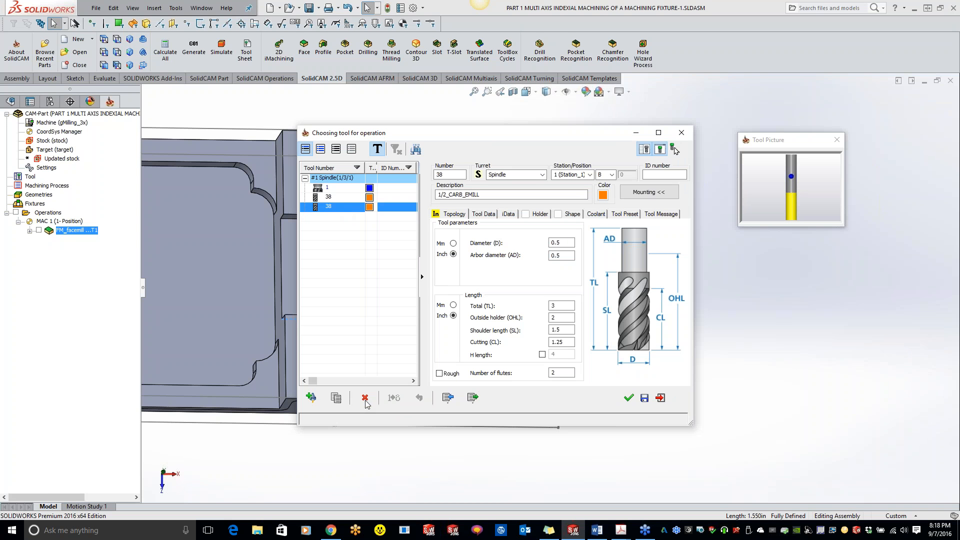
Delete the duplicate tool 38 and assign the remaining 1/2_CARB_EMILL to the pocket operation.
left_click(365, 397)
left_click(414, 277)
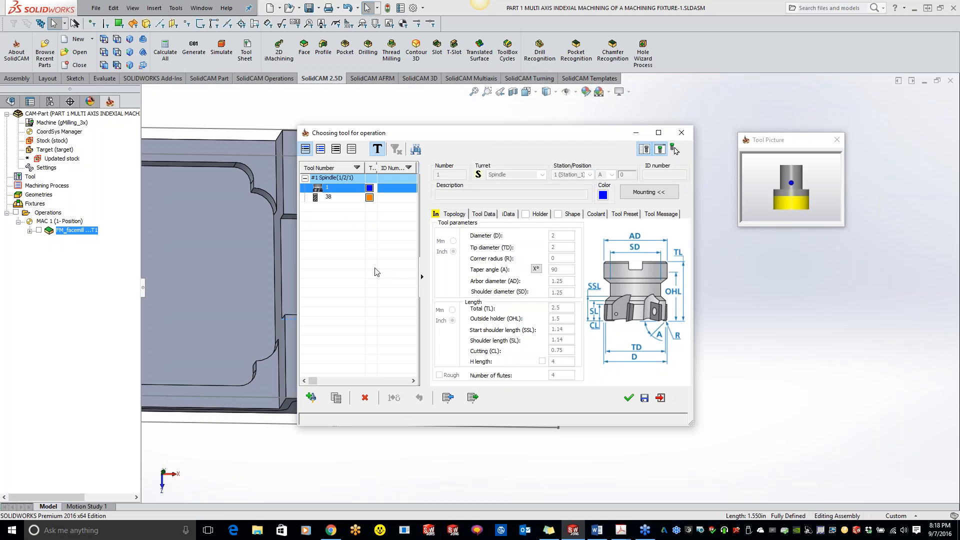
left_click(329, 198)
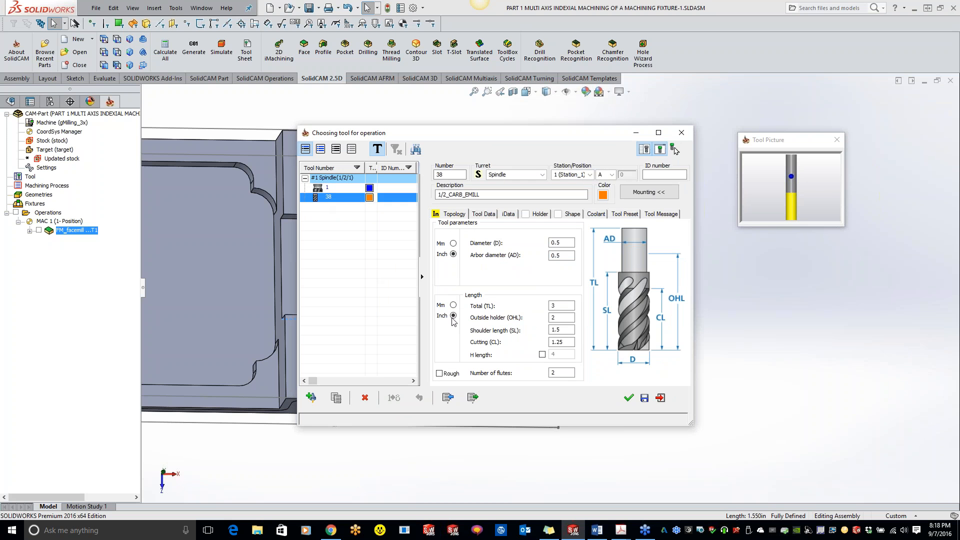
left_click(628, 398)
Switch the pocket operation's milling levels to variable levels and open the level table of the individual chains.
left_click(111, 142)
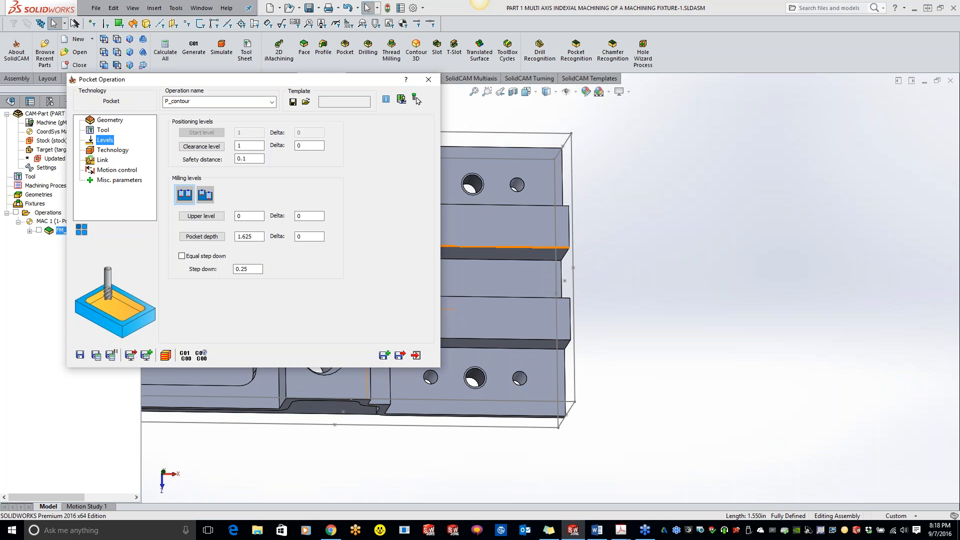
scroll(507, 246, "up", 7)
scroll(491, 289, "down", 4)
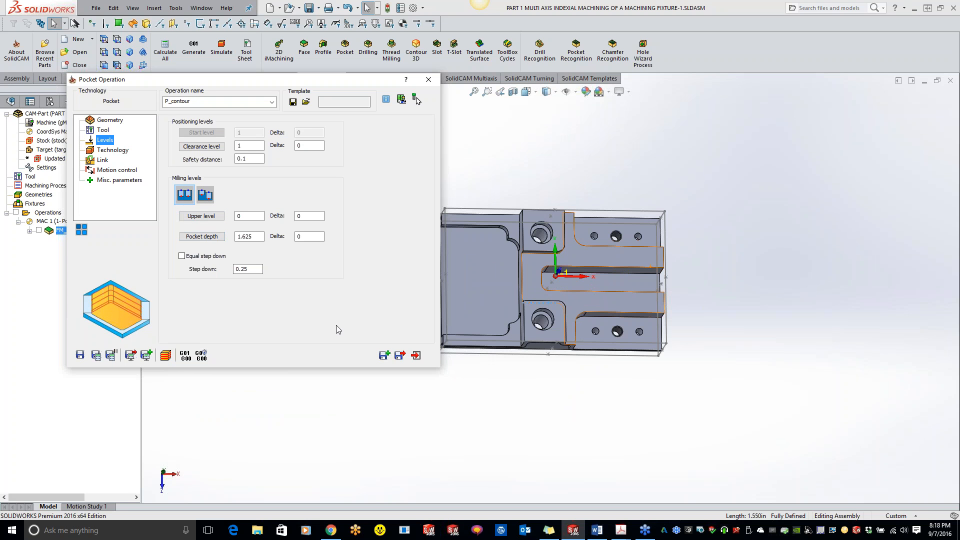
scroll(534, 307, "up", 1)
scroll(535, 308, "down", 1)
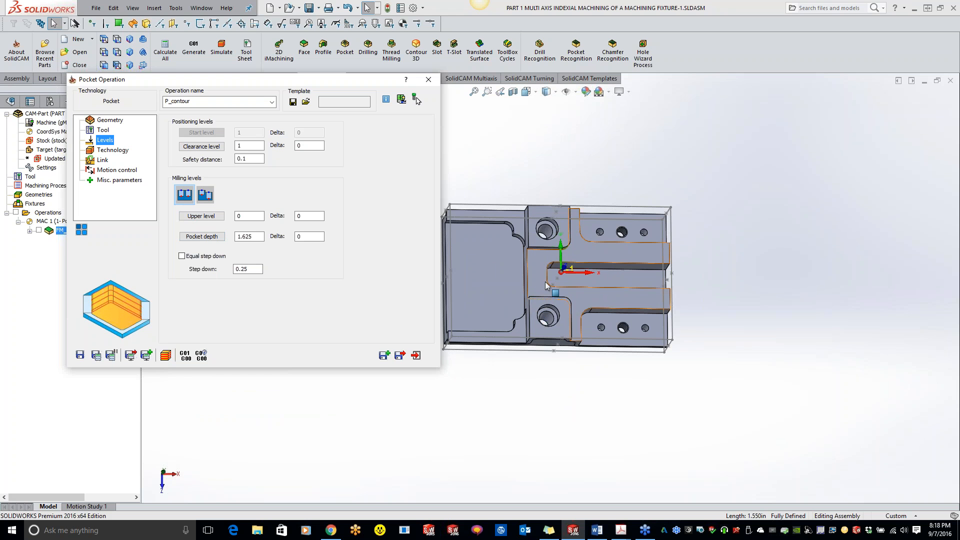
middle_click_drag(549, 285, 576, 236)
scroll(475, 268, "down", 4)
scroll(492, 284, "up", 3)
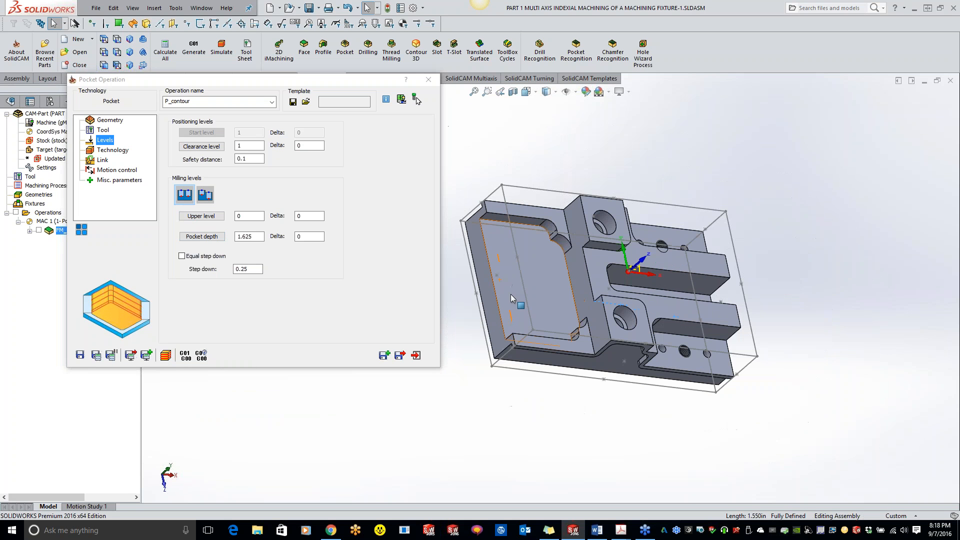
left_click(206, 195)
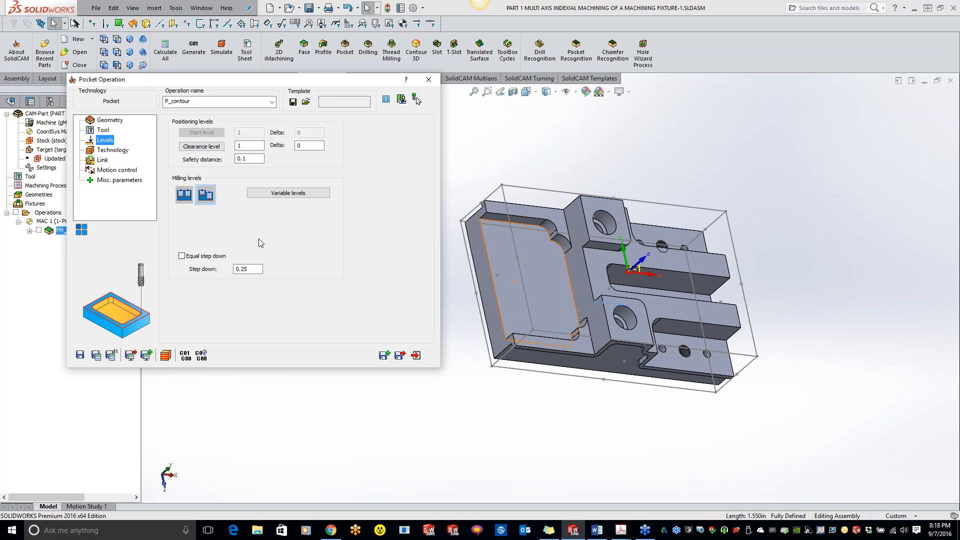
left_click(285, 193)
Keep 1-Chain's upper level at 0 and set its depth to 1.625 from the large pocket floor.
middle_click_drag(583, 287, 532, 301)
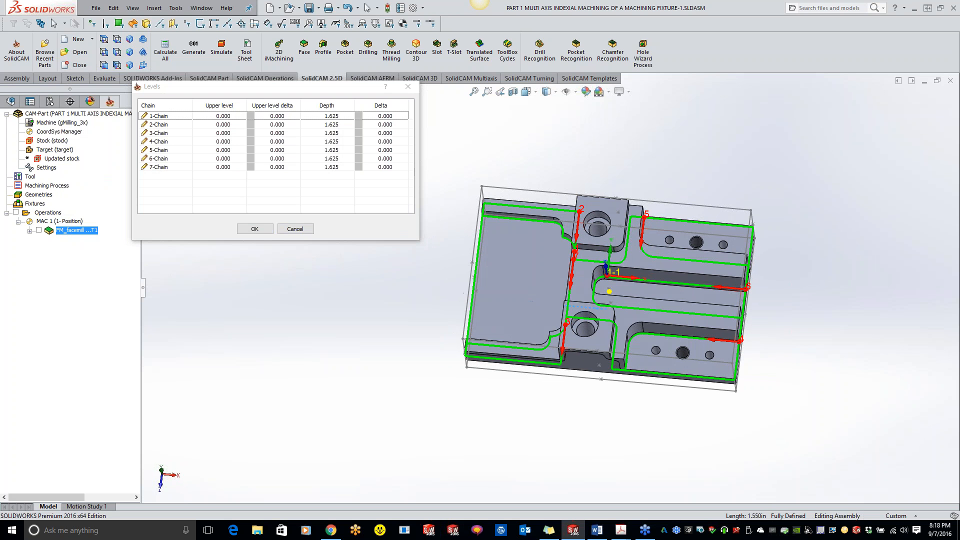
left_click(200, 113)
left_click(202, 117)
middle_click_drag(593, 281, 634, 296)
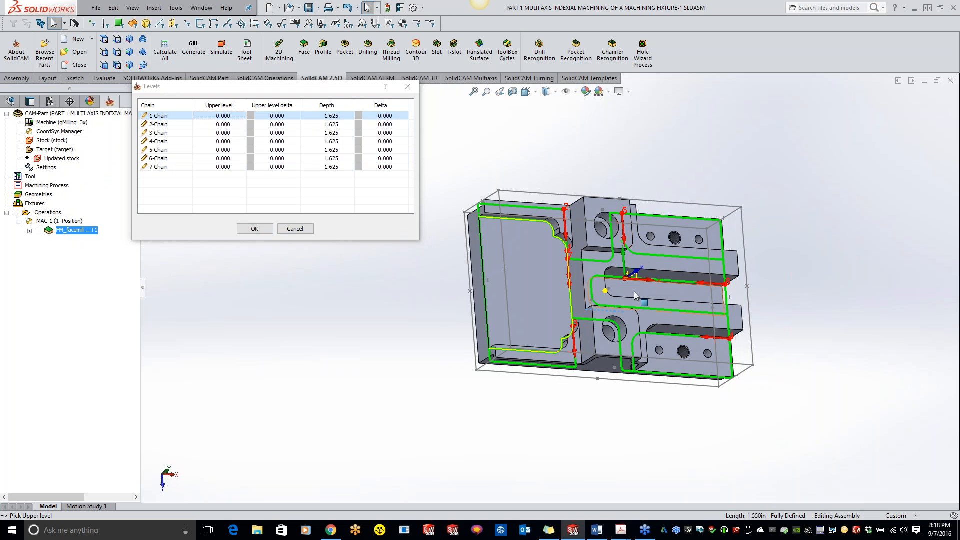
left_click(344, 120)
left_click(344, 120)
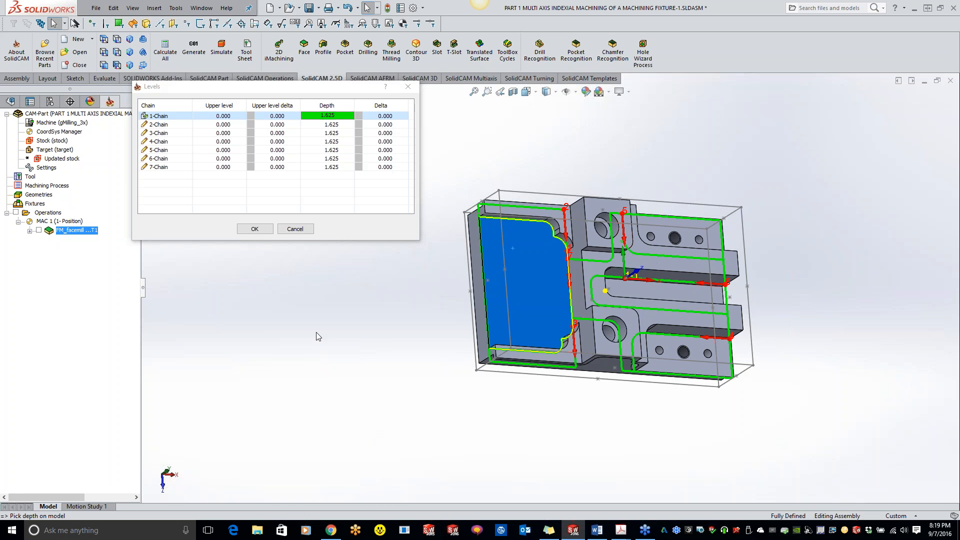
Set the depths of 2-Chain and 3-Chain to 1.125 from the rear and front ledges beside the large pocket.
left_click(322, 125)
left_click(334, 125)
type("1.125")
key("Return")
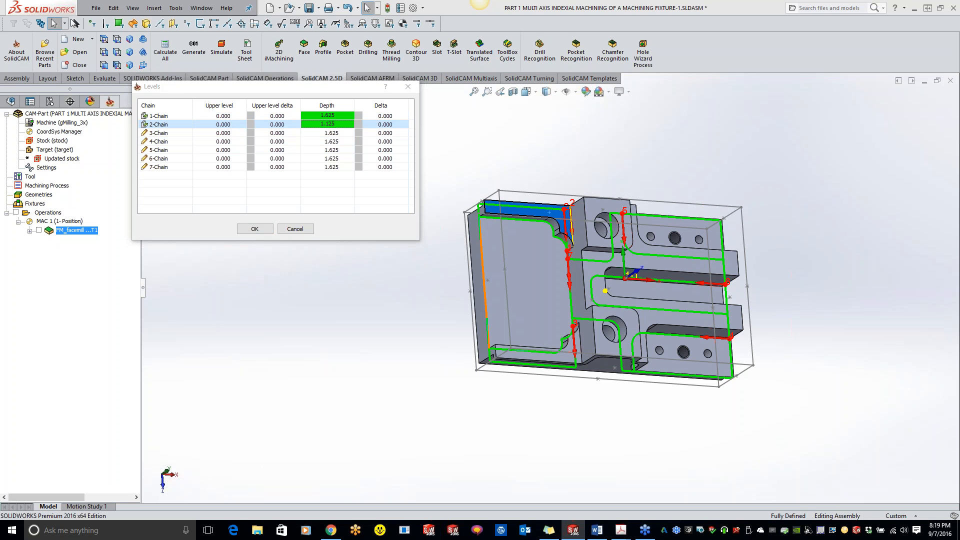
left_click(334, 133)
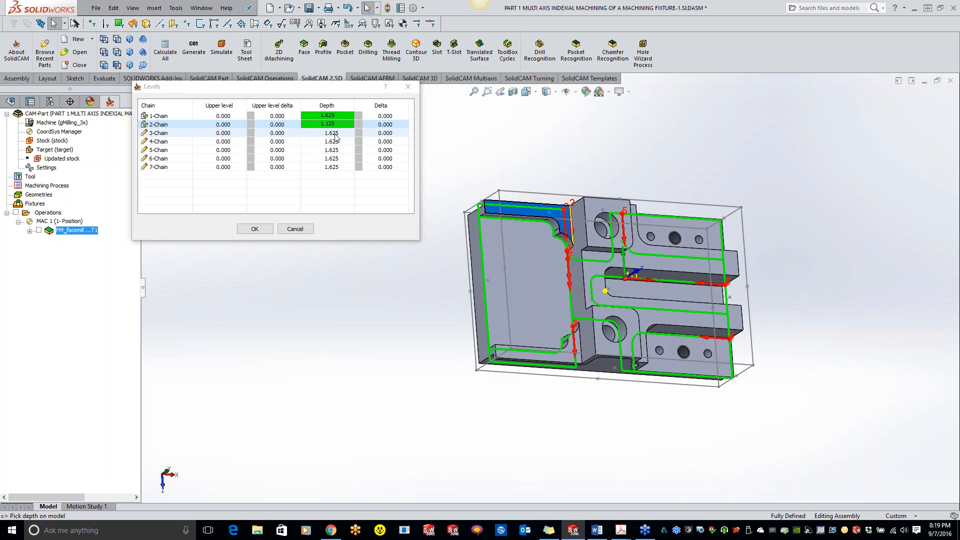
left_click(334, 133)
type("1.125")
key("Return")
Set 4-Chain's depth to 1.5 from the front three-hole shelf.
left_click(323, 142)
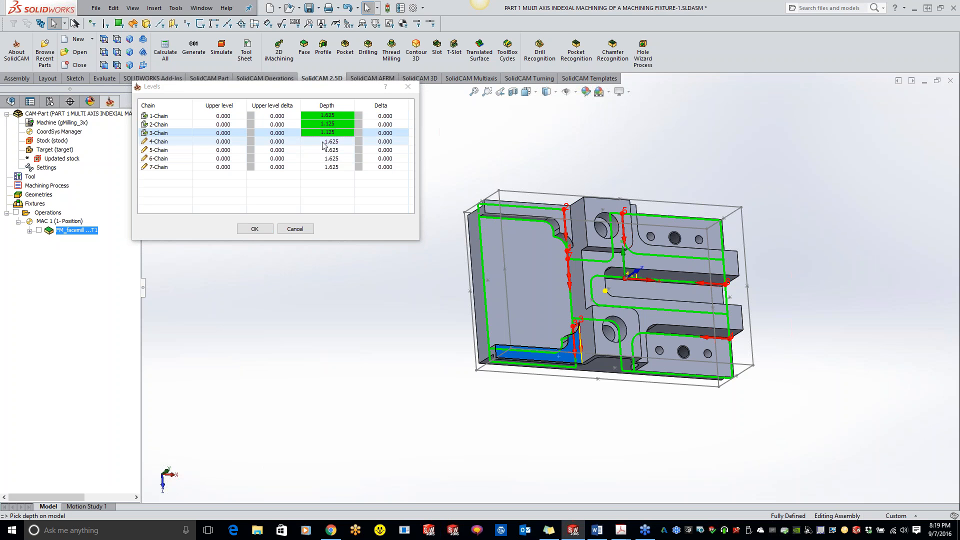
left_click(322, 142)
type("1.5")
key("Return")
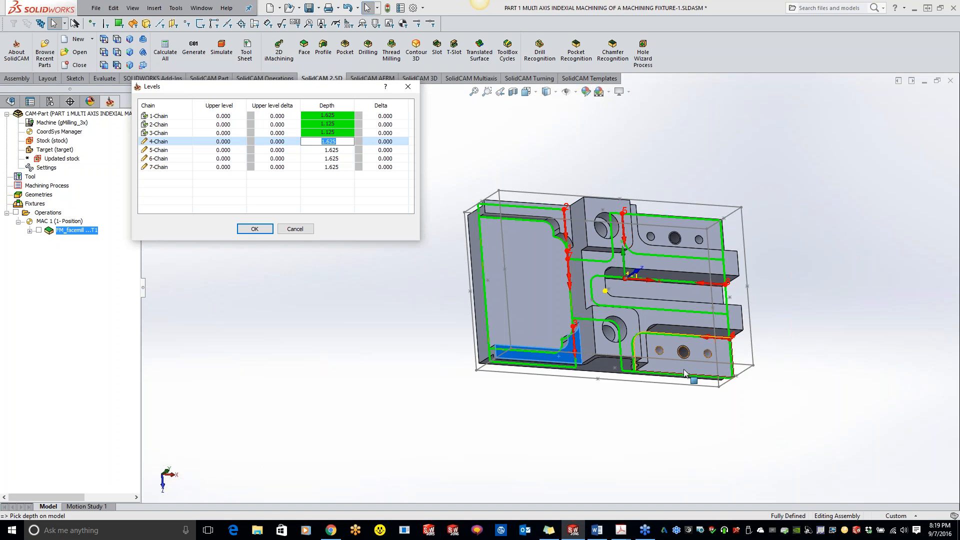
Set 5-Chain's depth to 1.5 from the rear three-hole shelf.
left_click(327, 150)
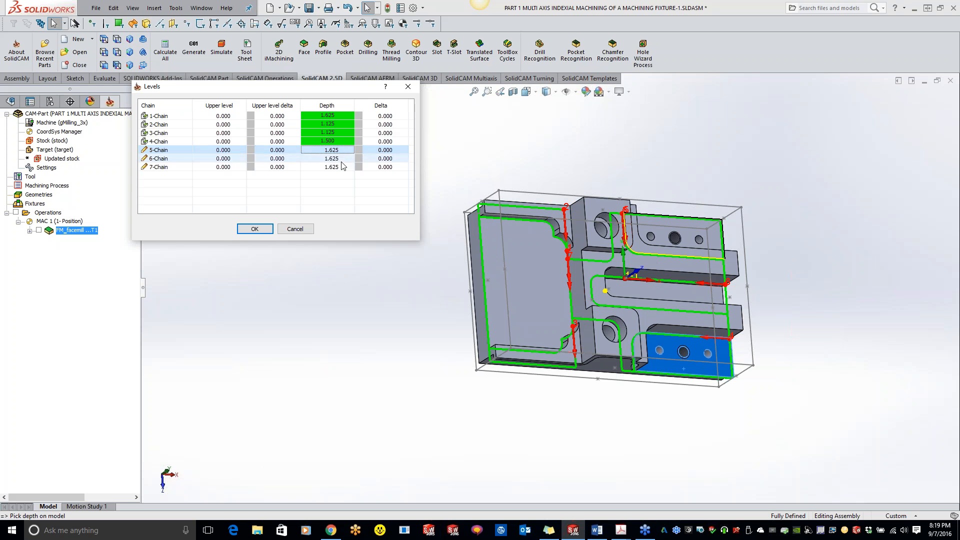
left_click(327, 150)
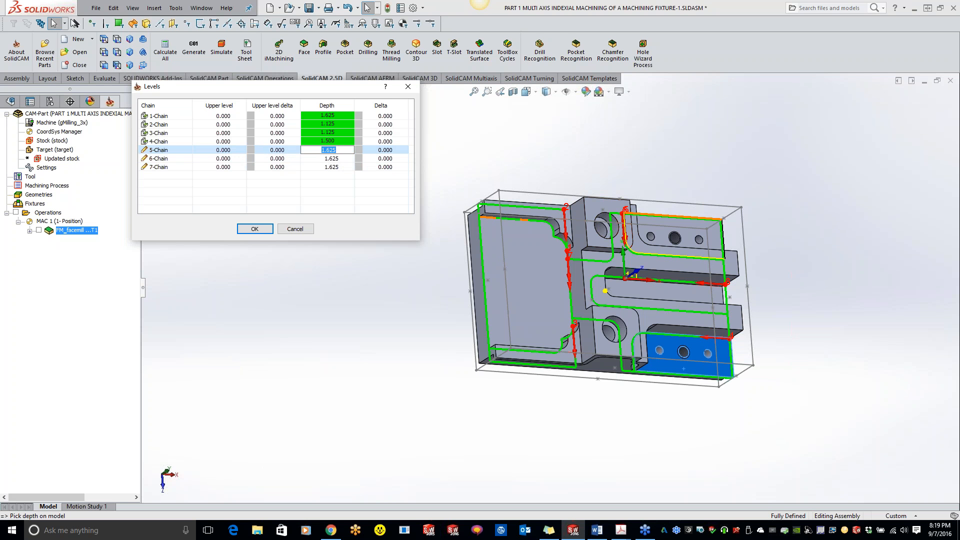
left_click(714, 239)
left_click(713, 239)
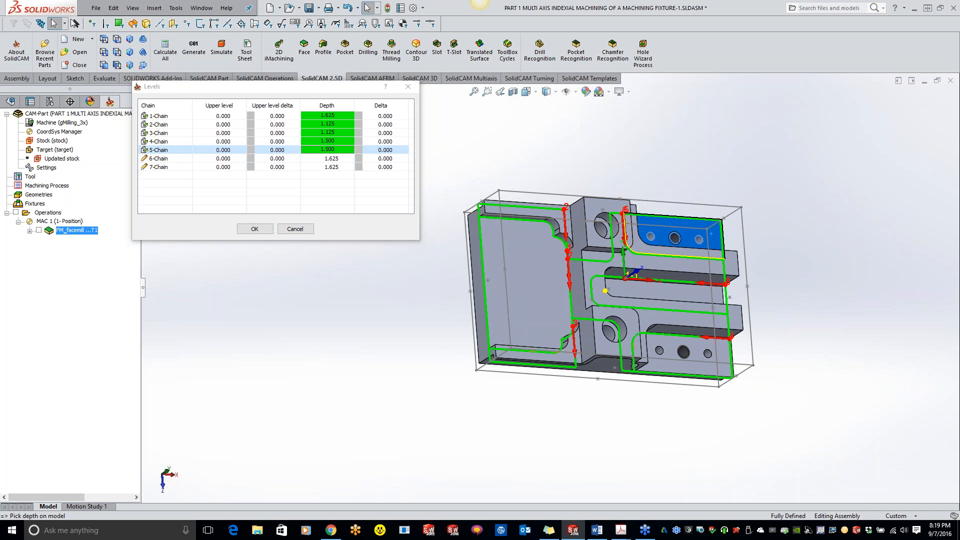
Set 6-Chain's depth to 1.875 from the central slot floor and 7-Chain's to 0.5 from the fork-shaped face around the slot, and accept the levels.
left_click(333, 158)
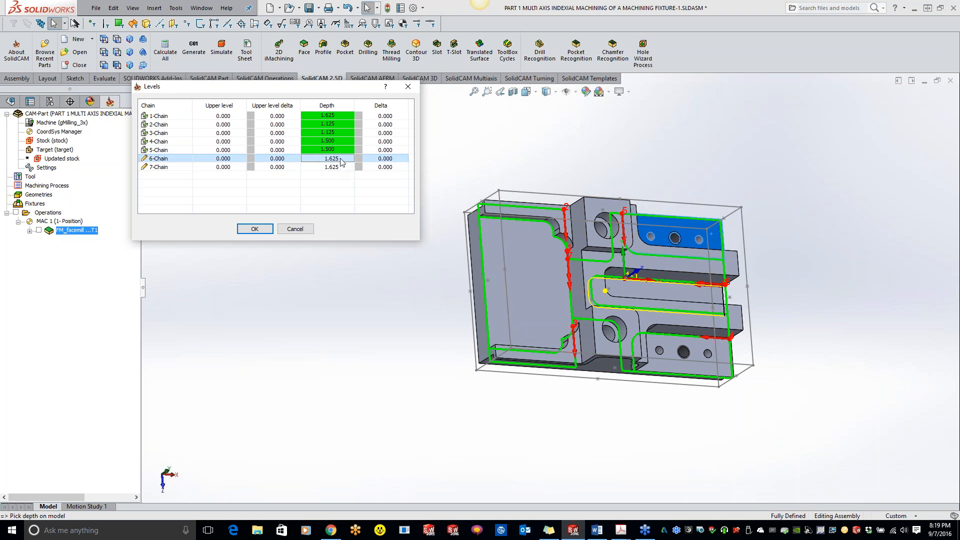
left_click(660, 294)
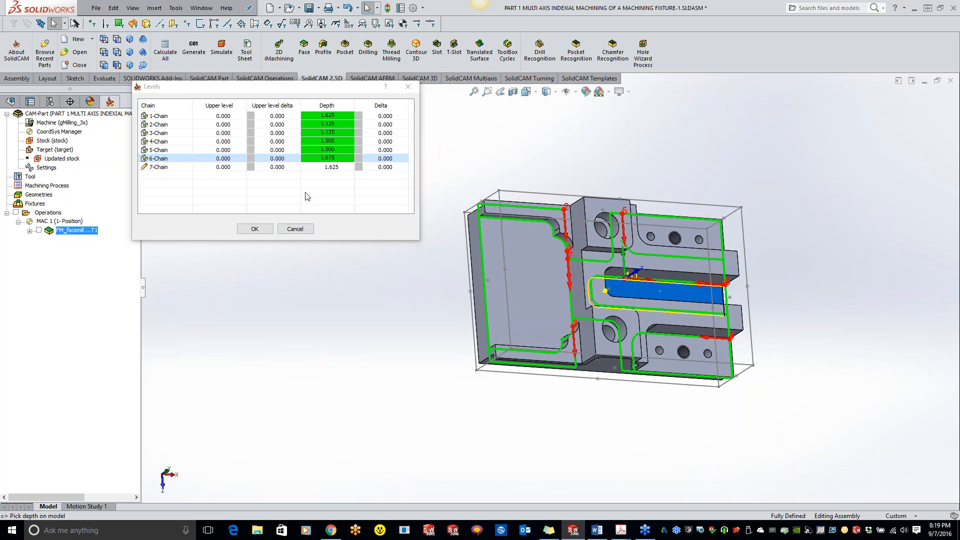
left_click(337, 168)
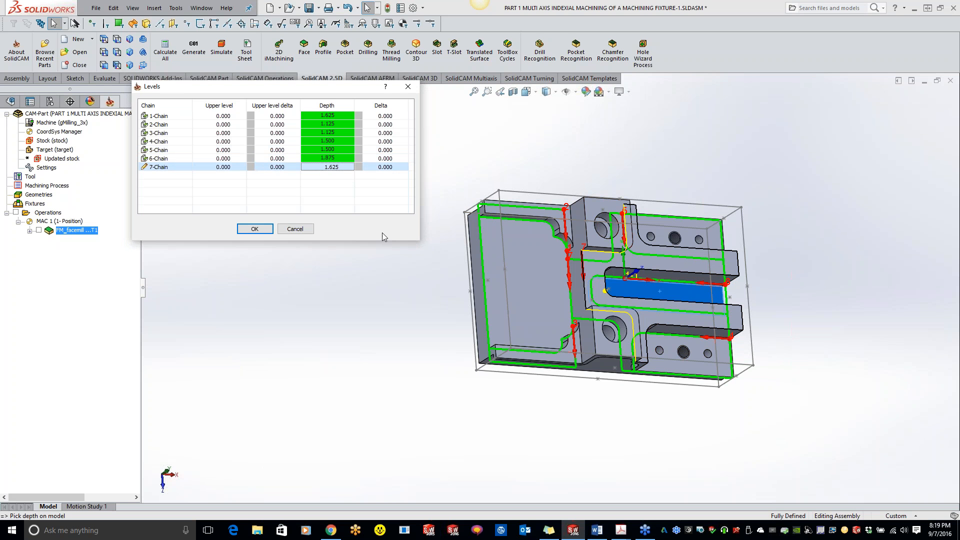
left_click(344, 167)
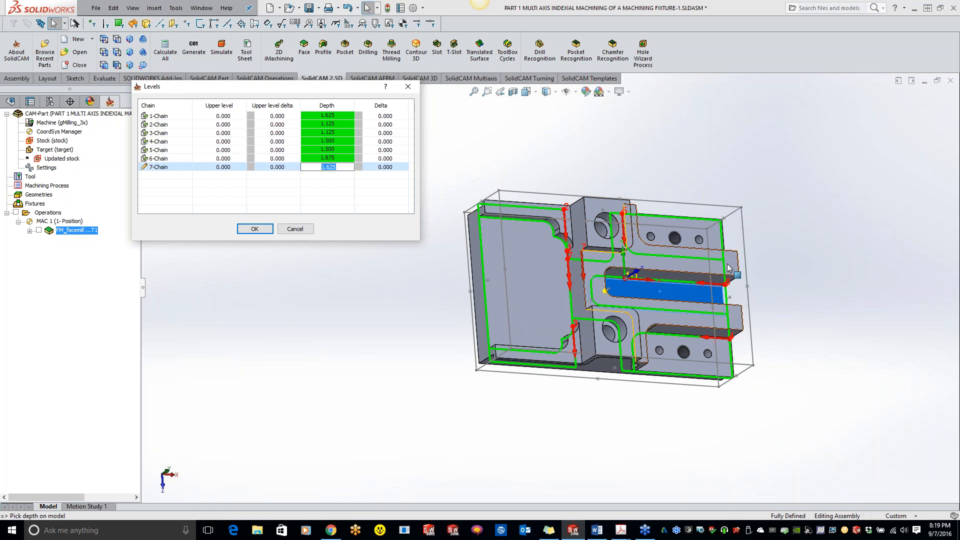
left_click(670, 255)
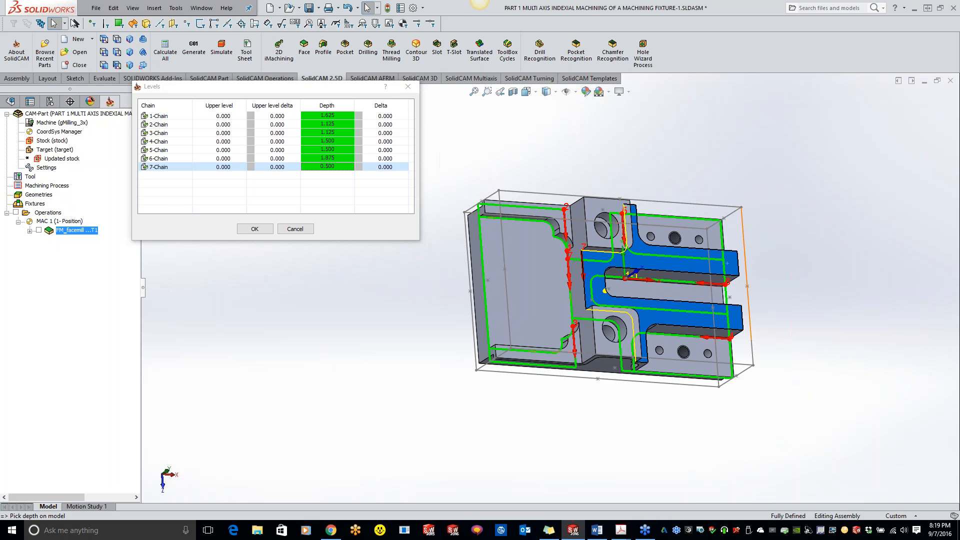
left_click(255, 229)
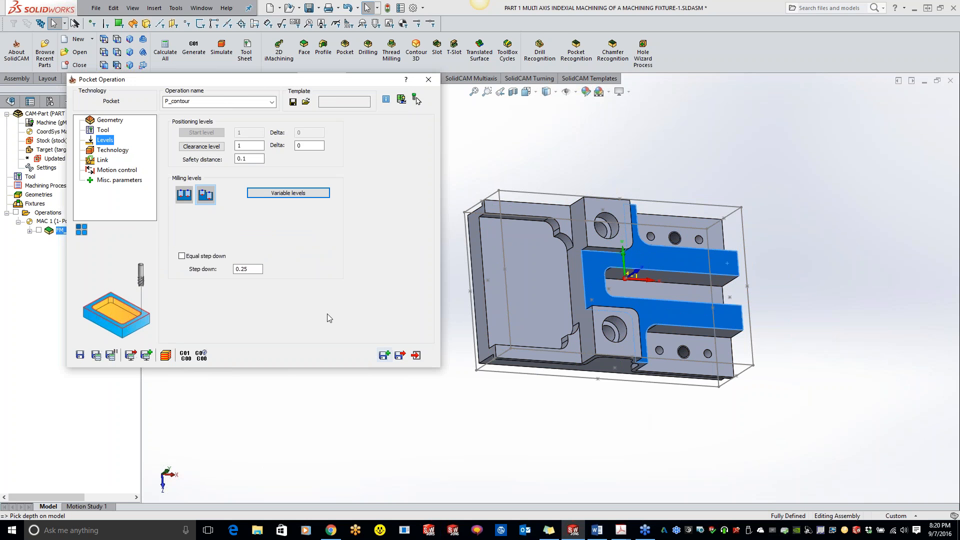
Keep the pocket's Contour technology settings, then save and calculate the operation.
left_click(109, 151)
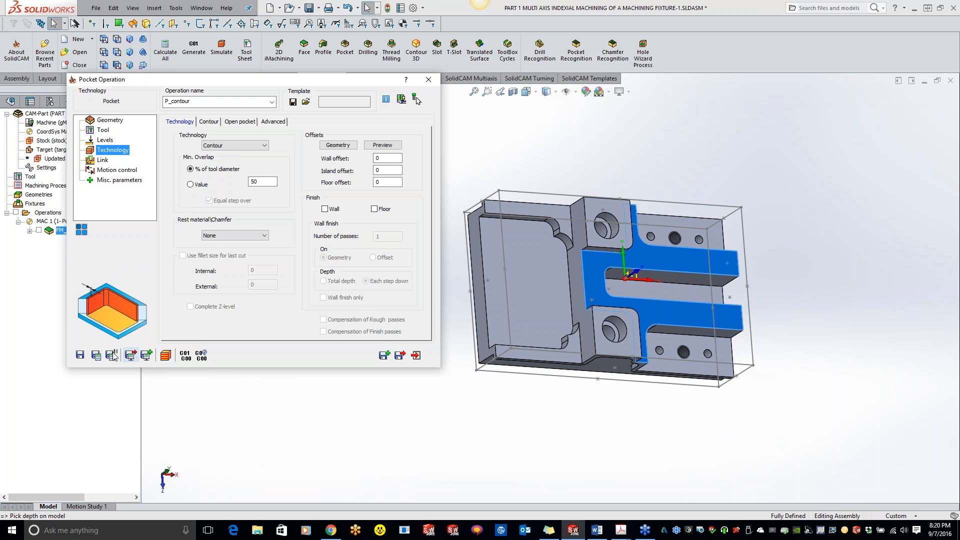
left_click(96, 355)
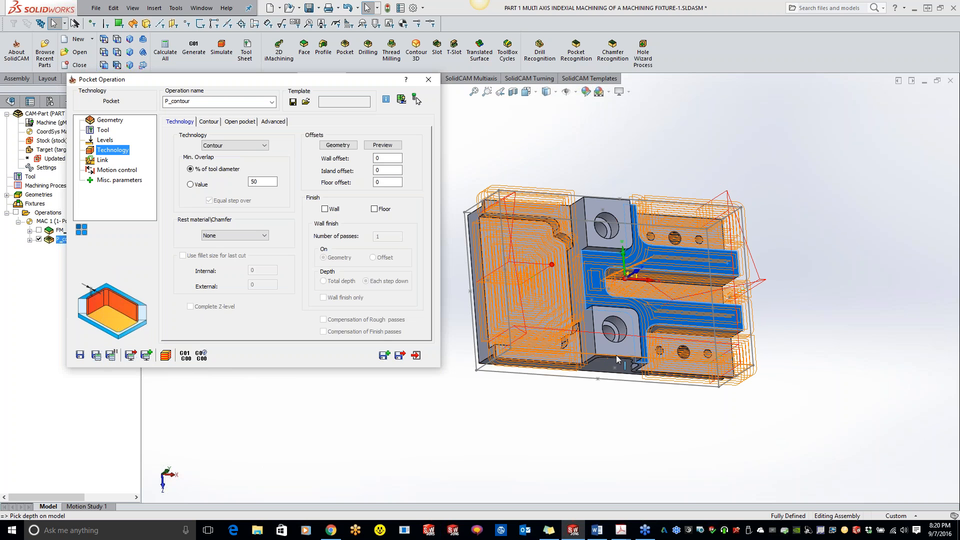
middle_click_drag(603, 323, 593, 280)
Simulate the pocket operation in SolidVerify at a higher speed, inspect the machined stock, and exit the simulation.
left_click(165, 355)
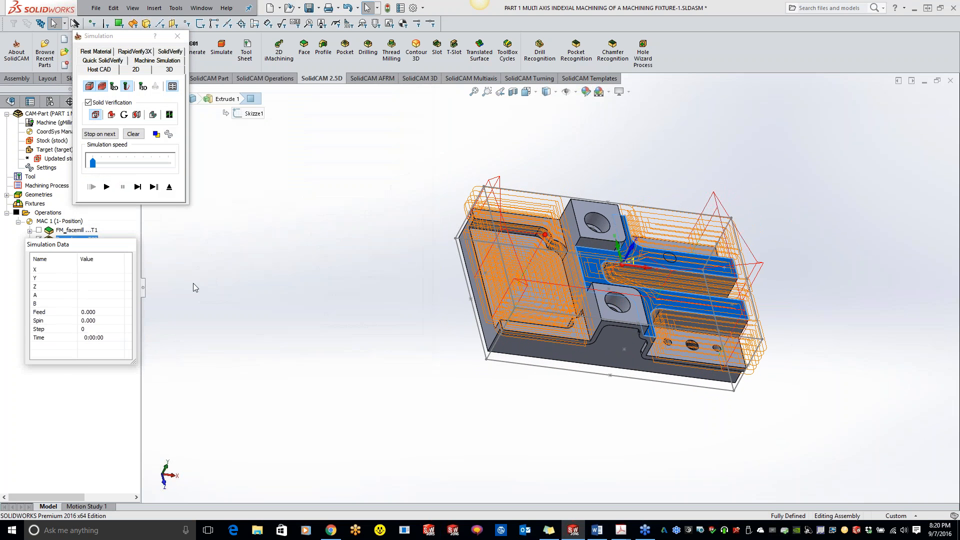
left_click(169, 53)
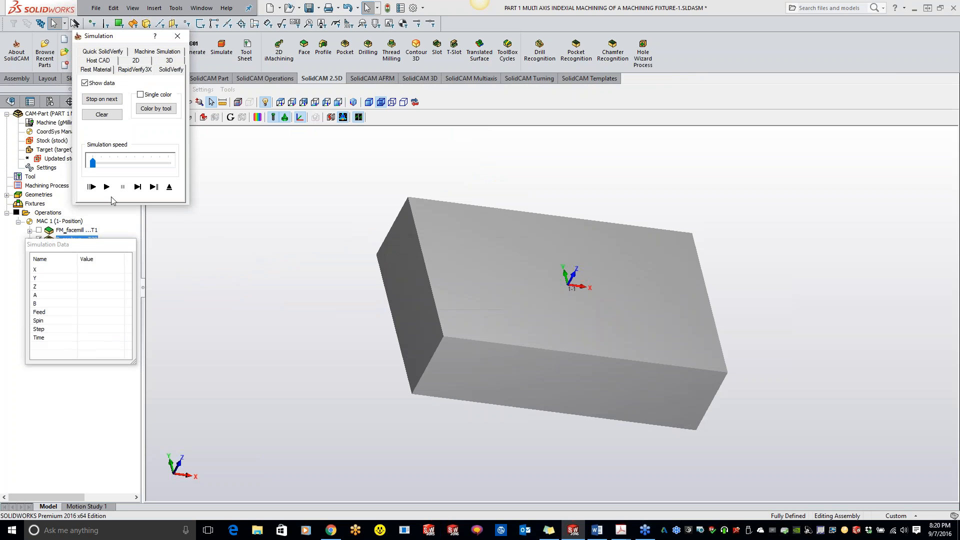
left_click(107, 187)
left_click_drag(92, 163, 142, 163)
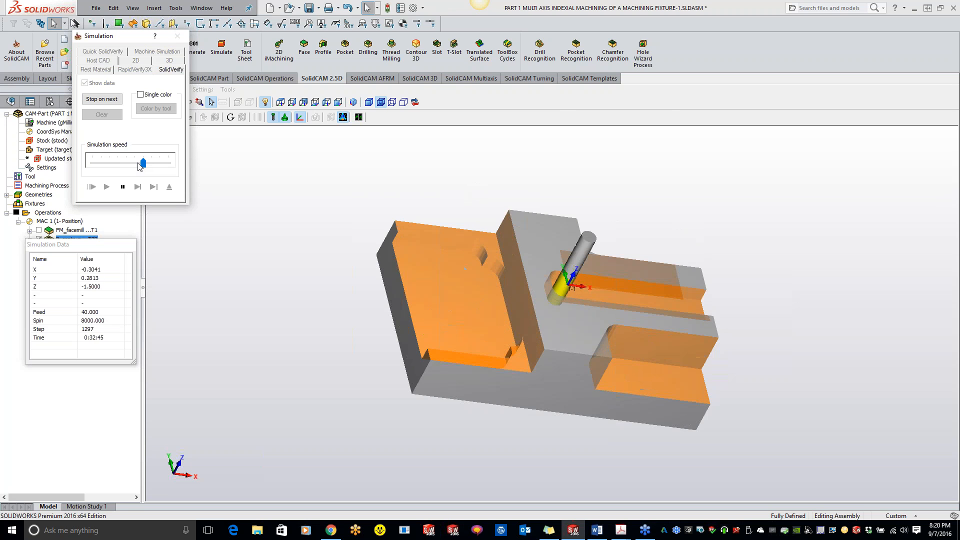
middle_click_drag(584, 284, 555, 303)
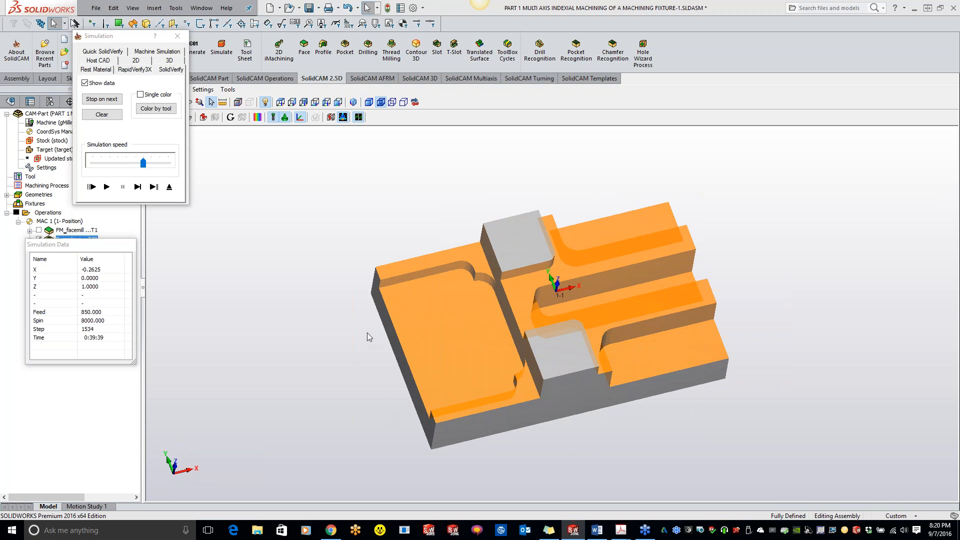
middle_click_drag(370, 332, 315, 297)
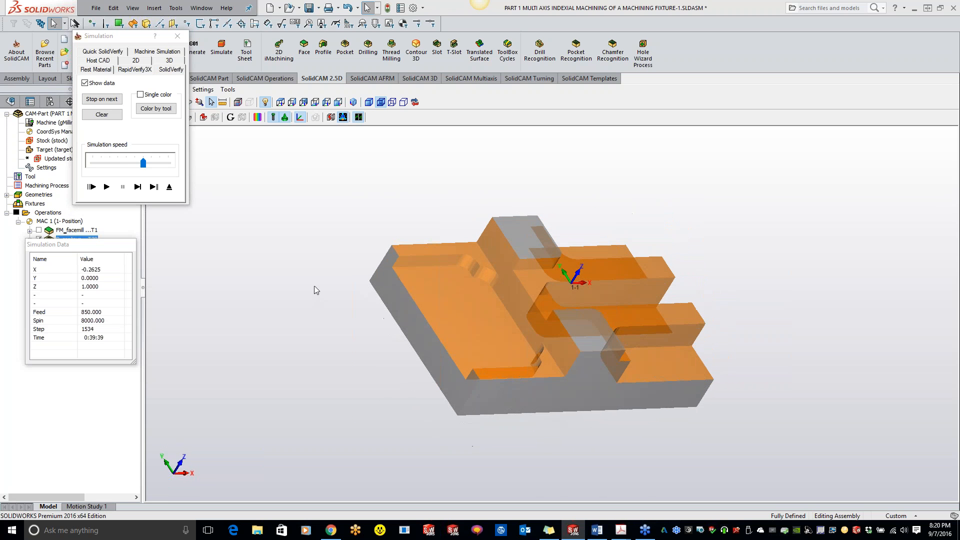
left_click(182, 39)
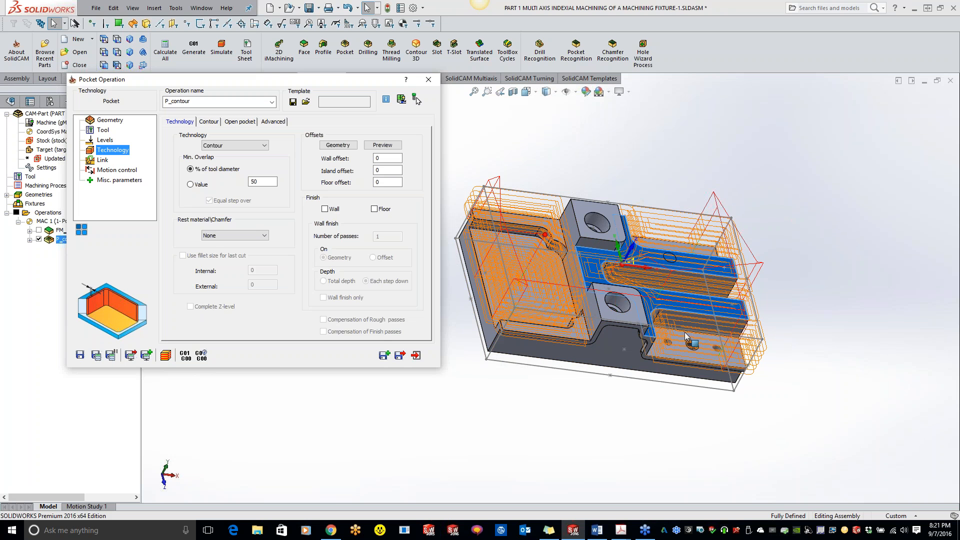
Close the pocket operation and display the P_contour and FM_facemill toolpaths in turn, leaving both hidden.
middle_click_drag(669, 363, 641, 369)
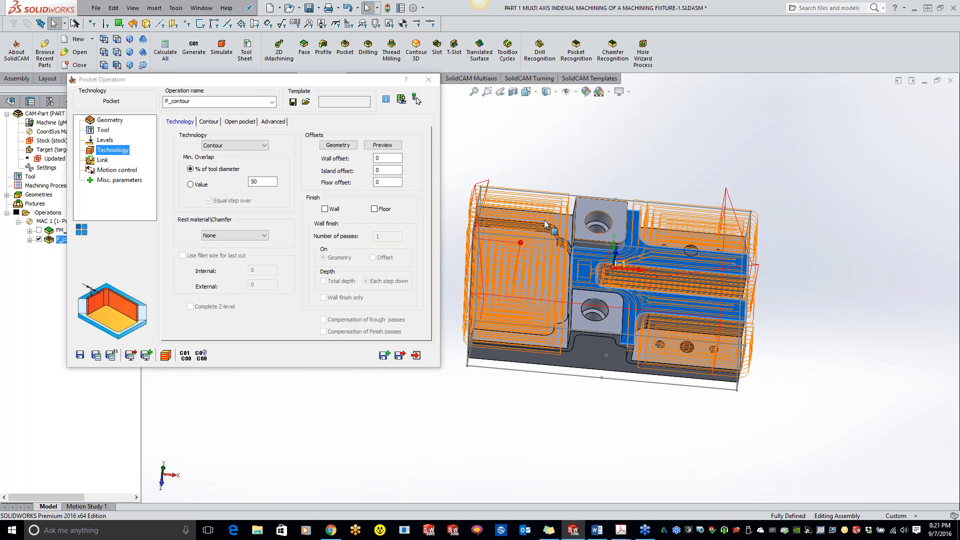
left_click(429, 79)
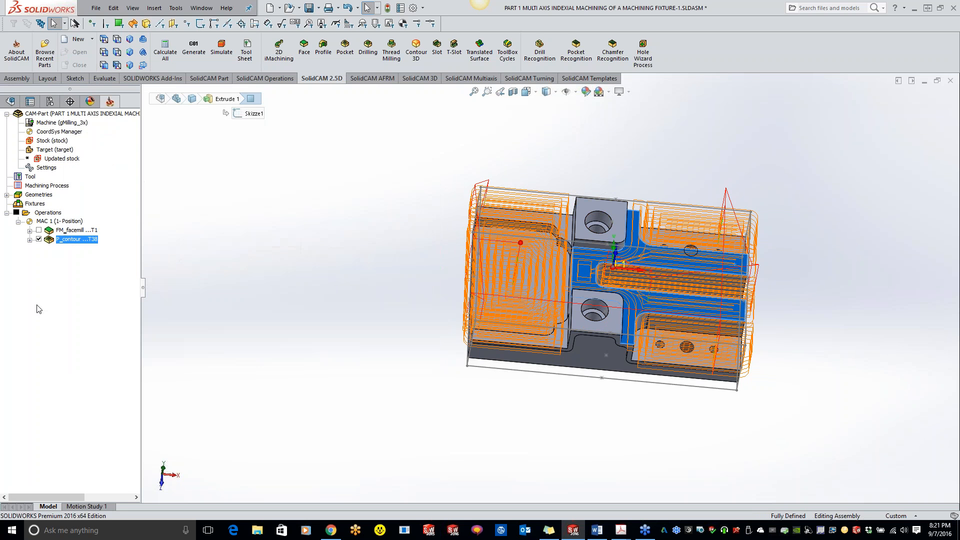
left_click(39, 240)
left_click(38, 240)
left_click(39, 240)
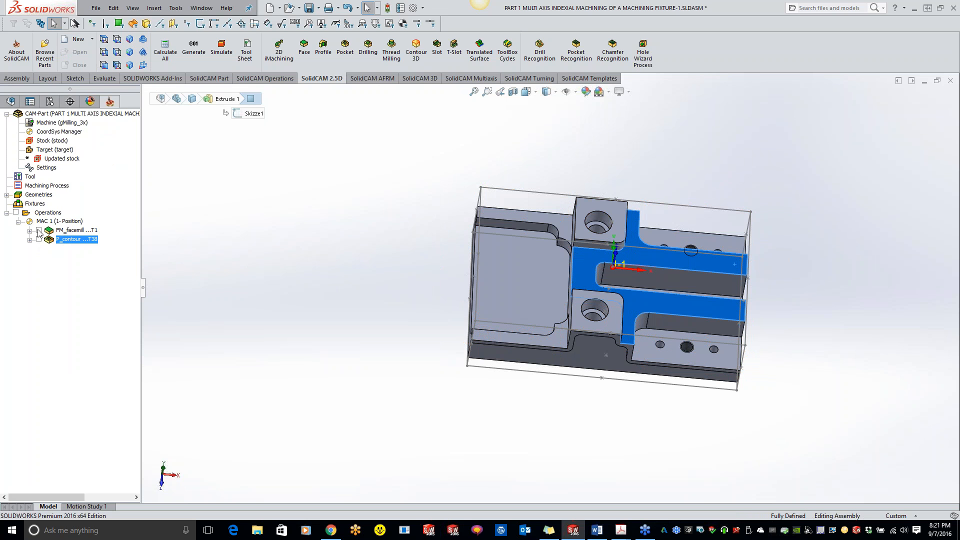
left_click(38, 230)
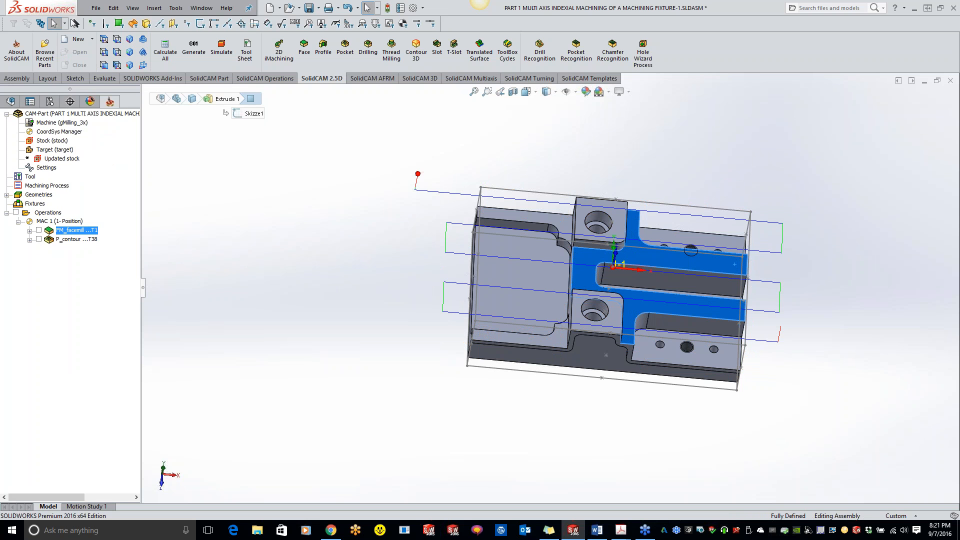
left_click(38, 240)
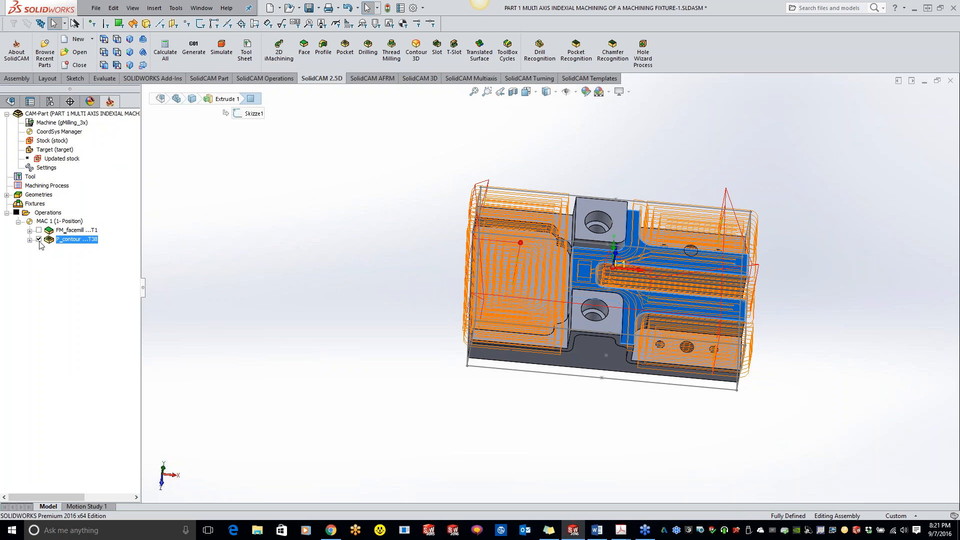
left_click(38, 239)
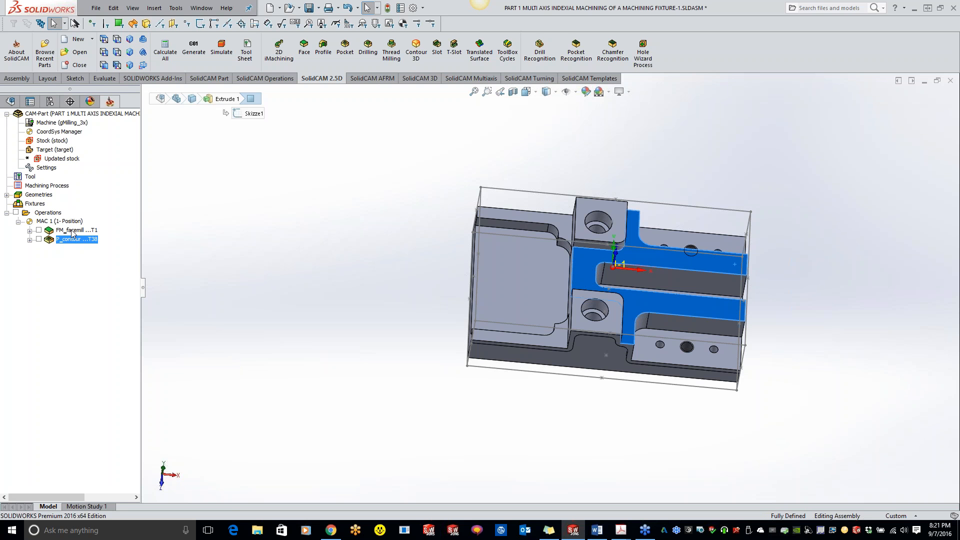
right_click(79, 243)
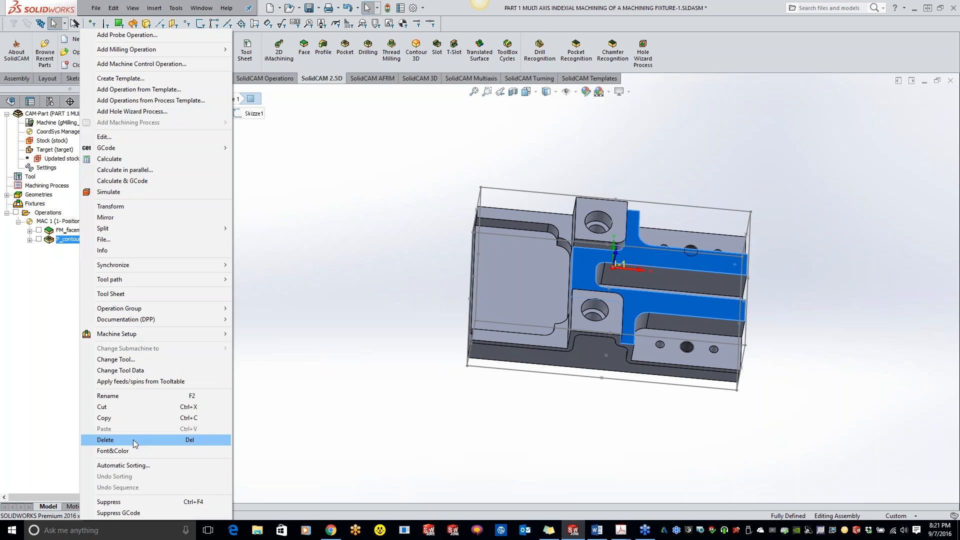
left_click(122, 397)
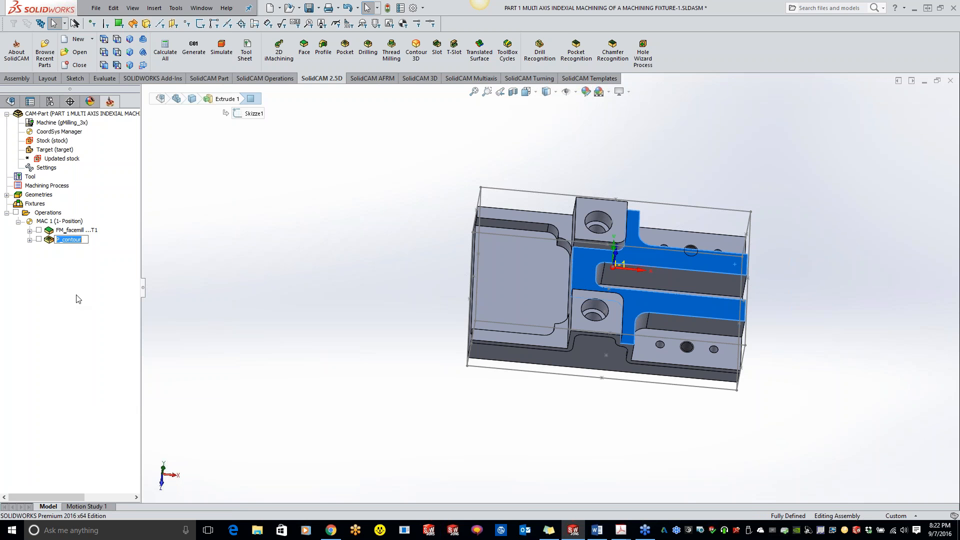
key("Return")
Clear the face selection and add a drilling operation after P_contour.
scroll(658, 300, "down", 3)
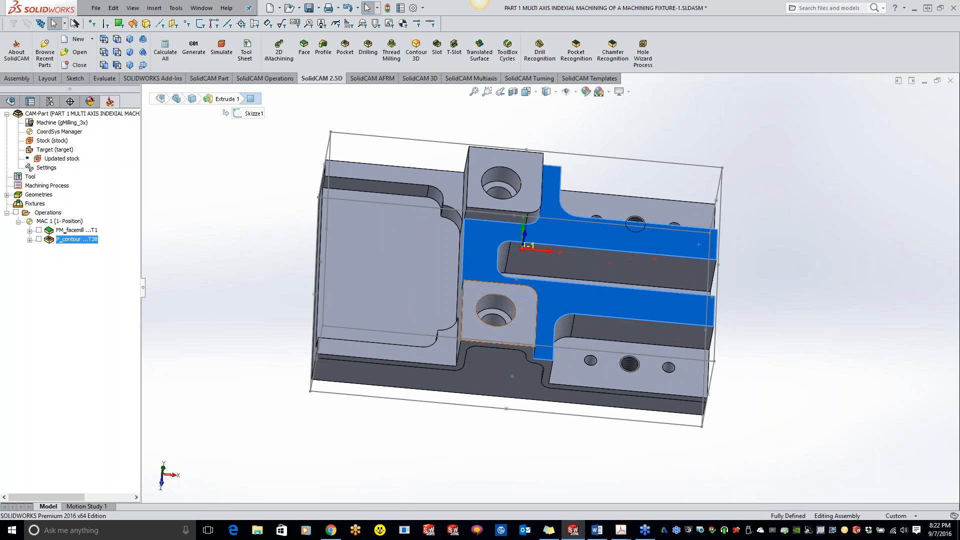
left_click(235, 282)
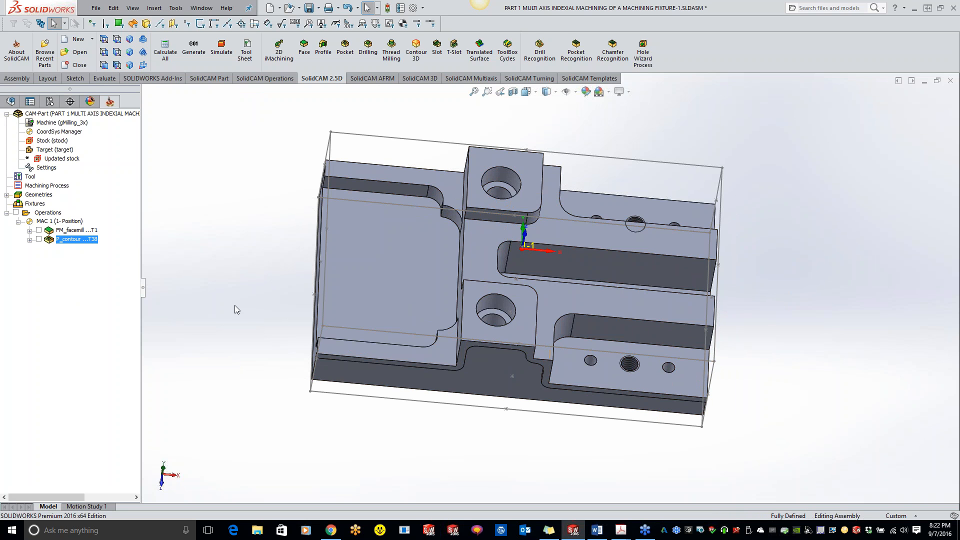
right_click(84, 244)
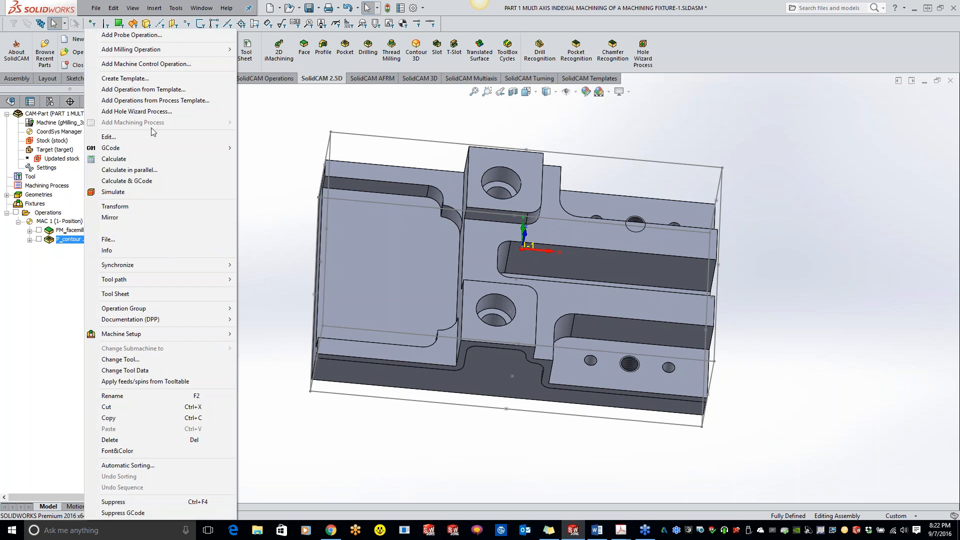
mouse_move(170, 50)
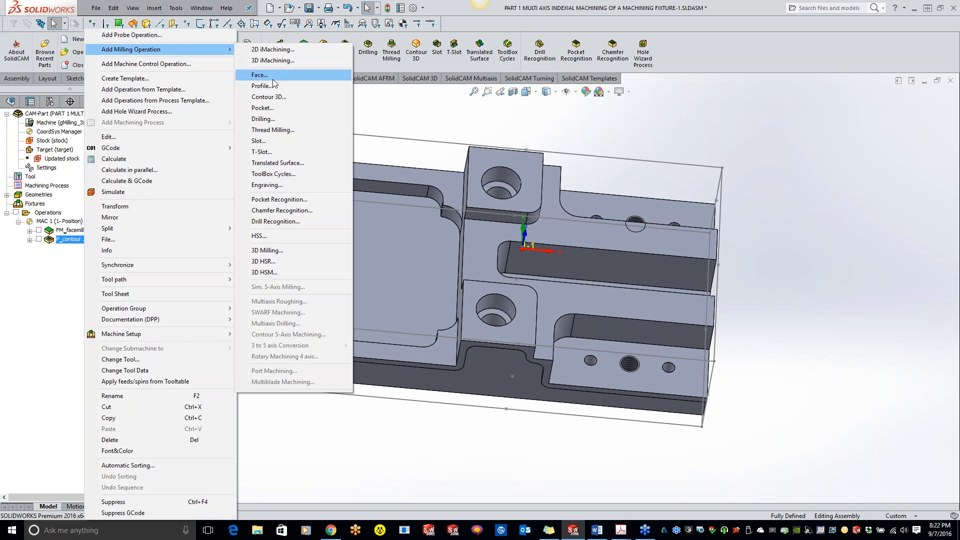
left_click(270, 119)
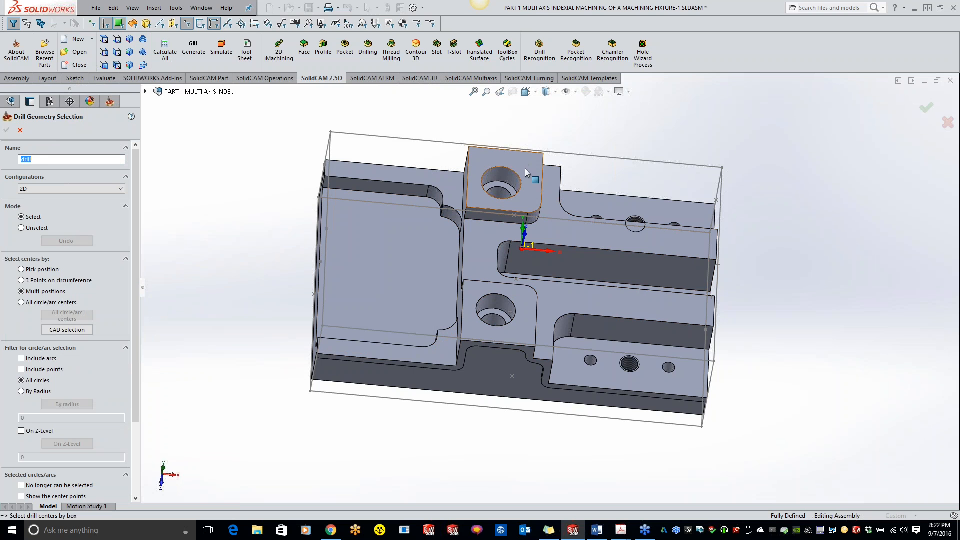
Pick the drill centers from the top faces of the two counterbored blocks.
left_click(525, 169)
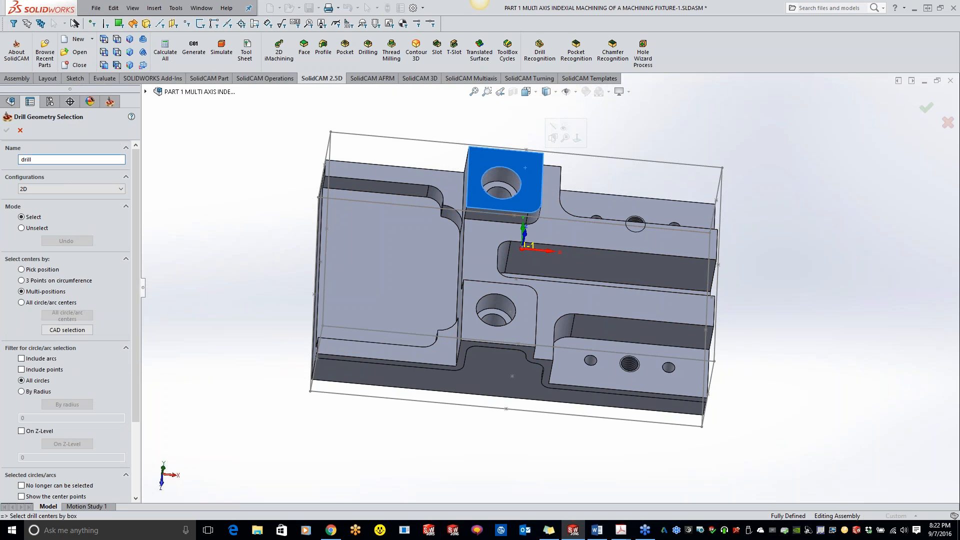
left_click(520, 311)
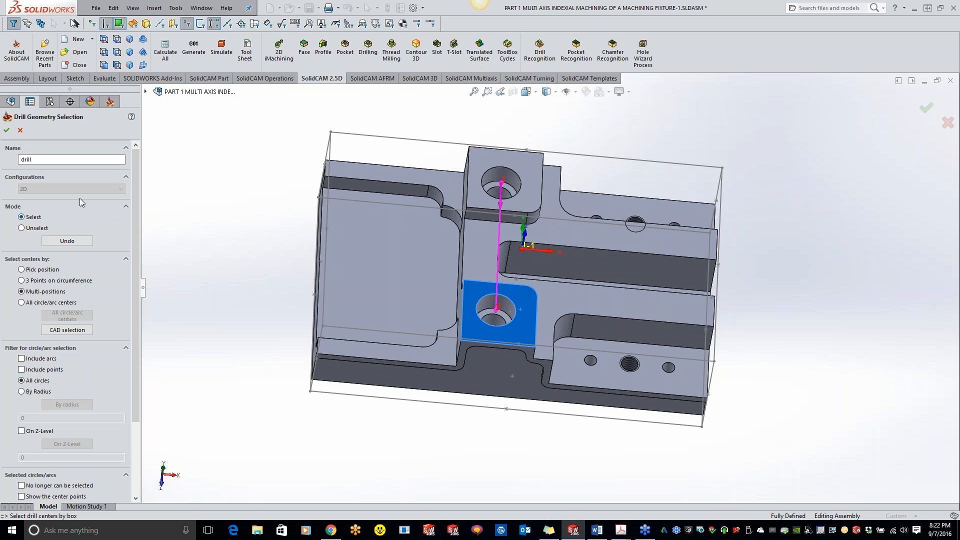
left_click(6, 130)
Start a new drill geometry and select both hole centers through the CBORE hole feature of the design model.
left_click(194, 145)
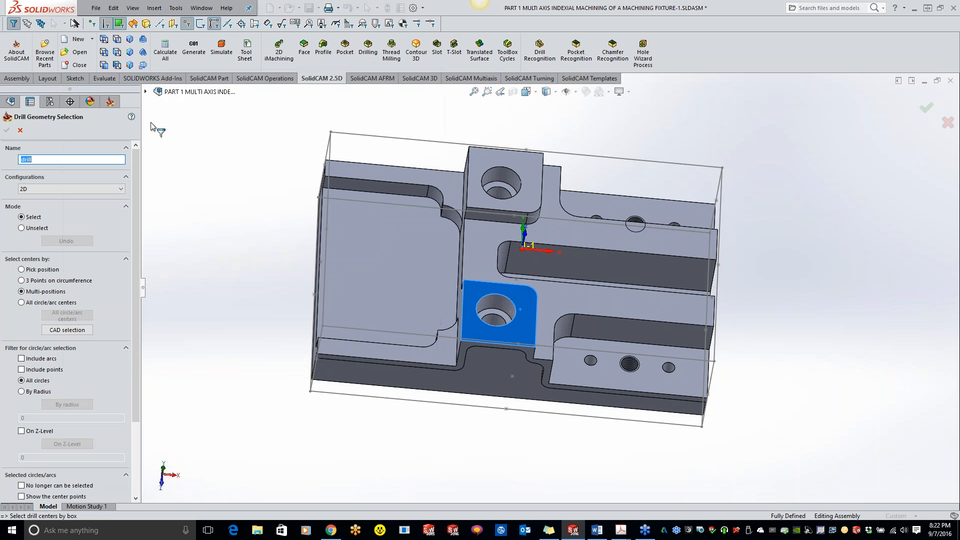
left_click(145, 92)
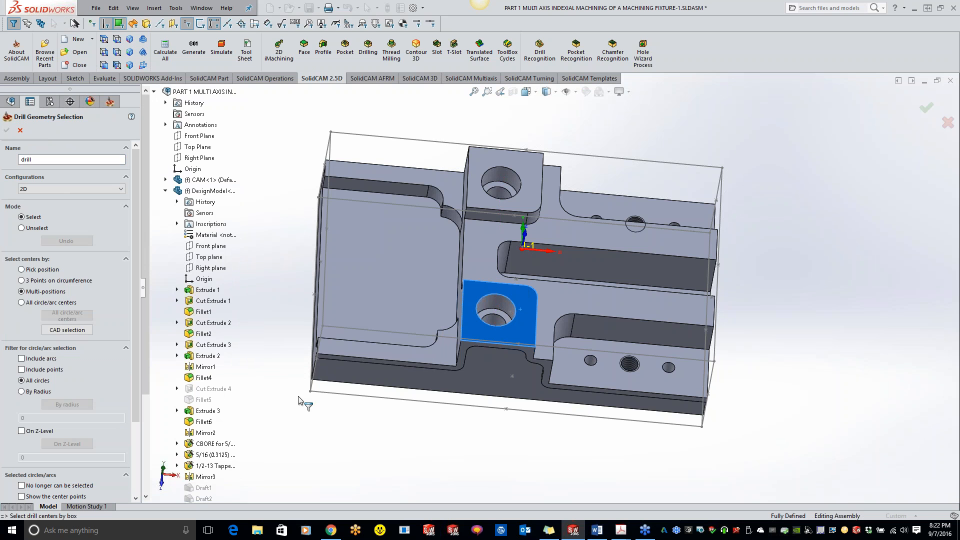
left_click(215, 443)
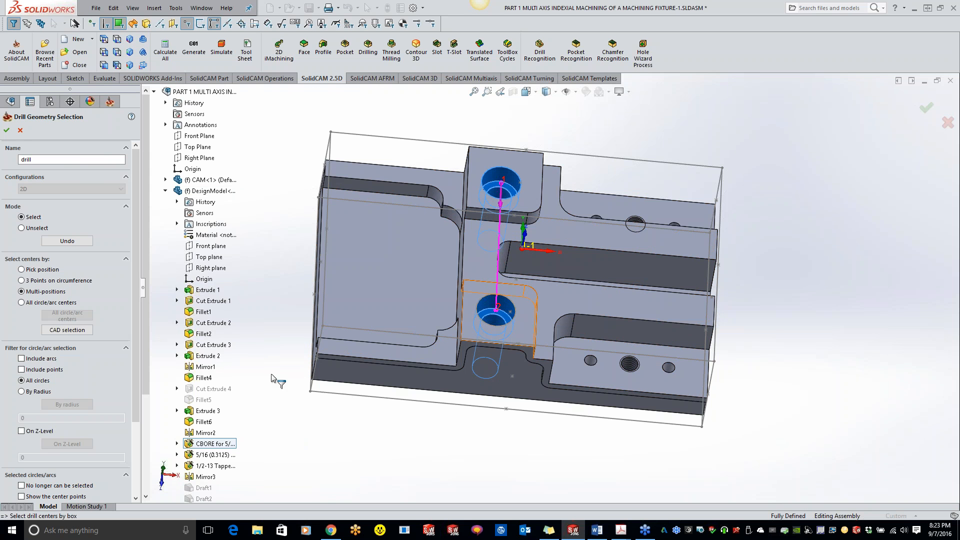
Accept the two-hole drill geometry and assign a newly added spot drill as the operation's tool.
left_click(6, 130)
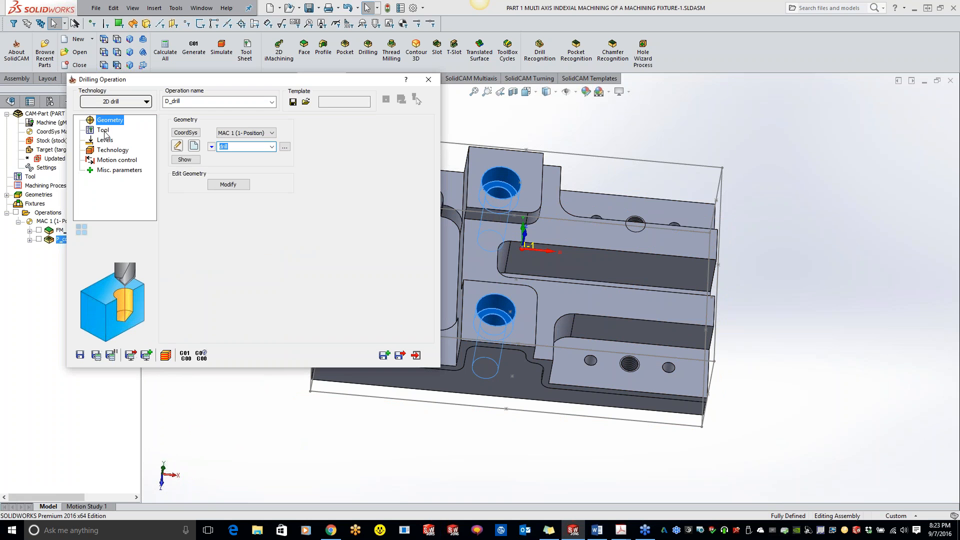
left_click(103, 131)
left_click(233, 298)
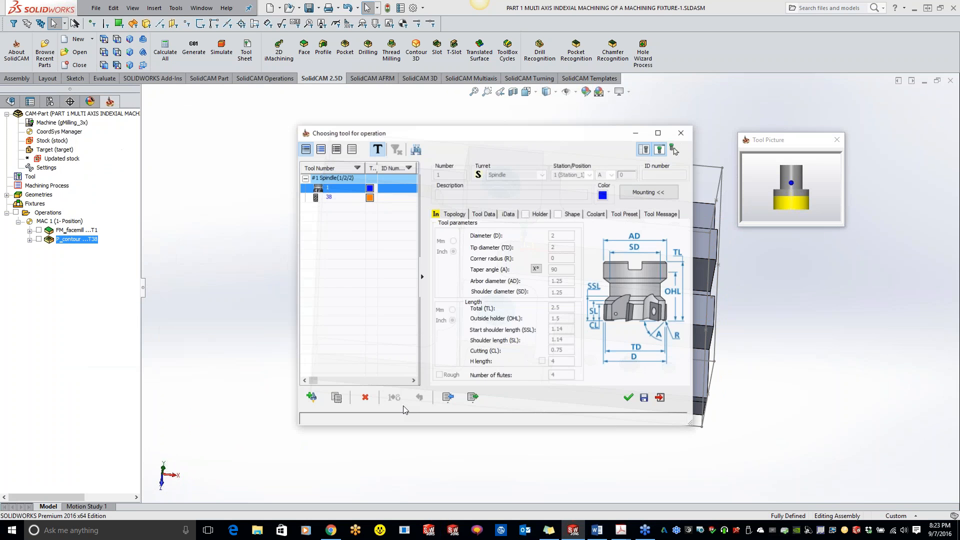
left_click(311, 396)
left_click(497, 363)
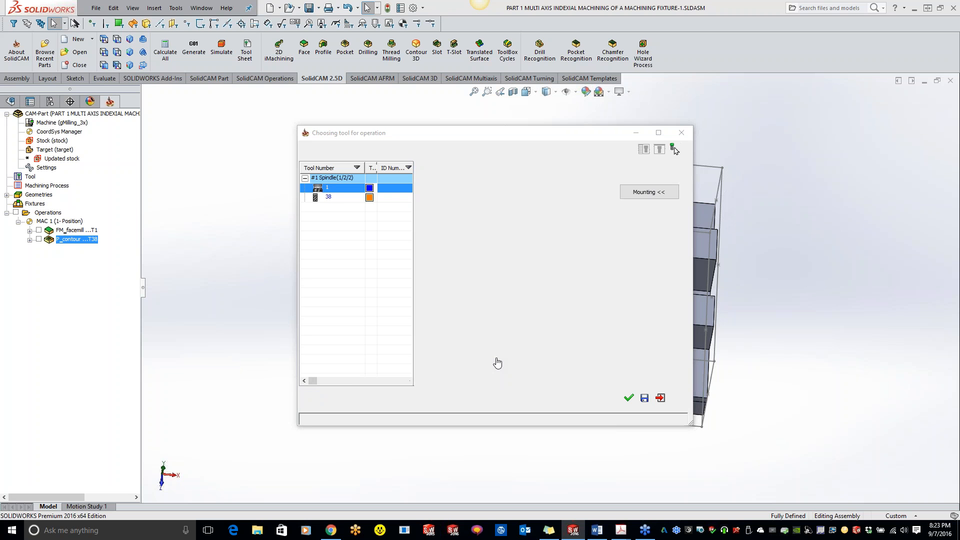
left_click(628, 398)
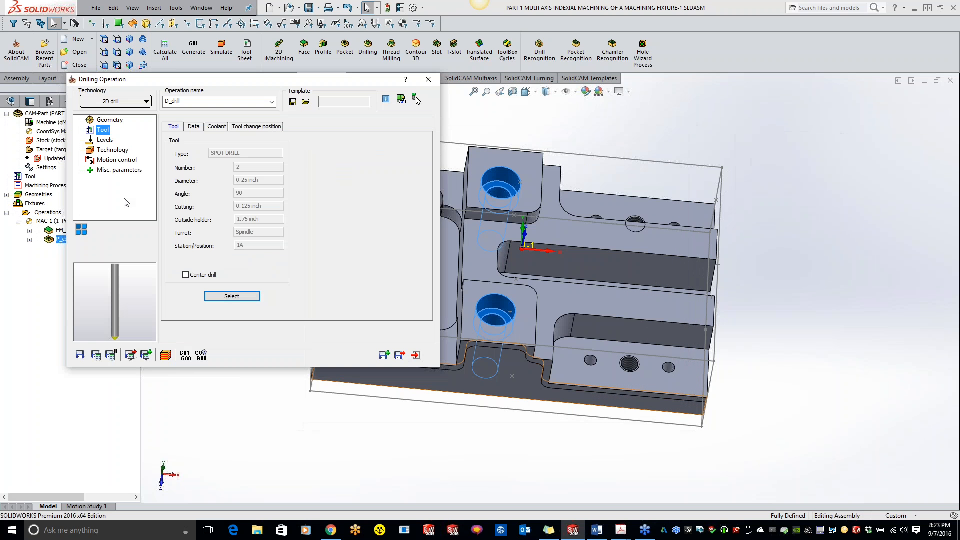
Pick the upper level from the counterbored block's top face, set the drill depth to 0, and use the Full diameter depth type.
left_click(106, 140)
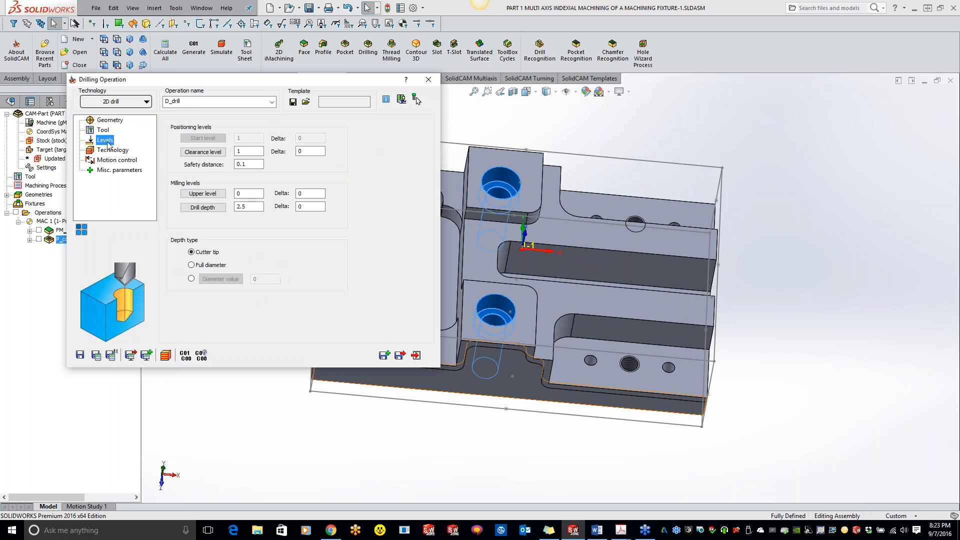
left_click(203, 193)
left_click(478, 151)
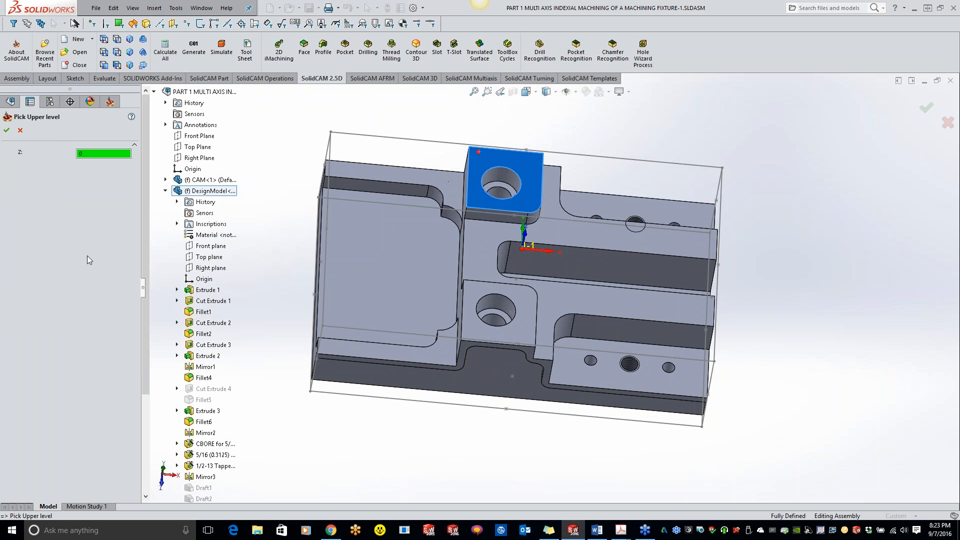
left_click(7, 132)
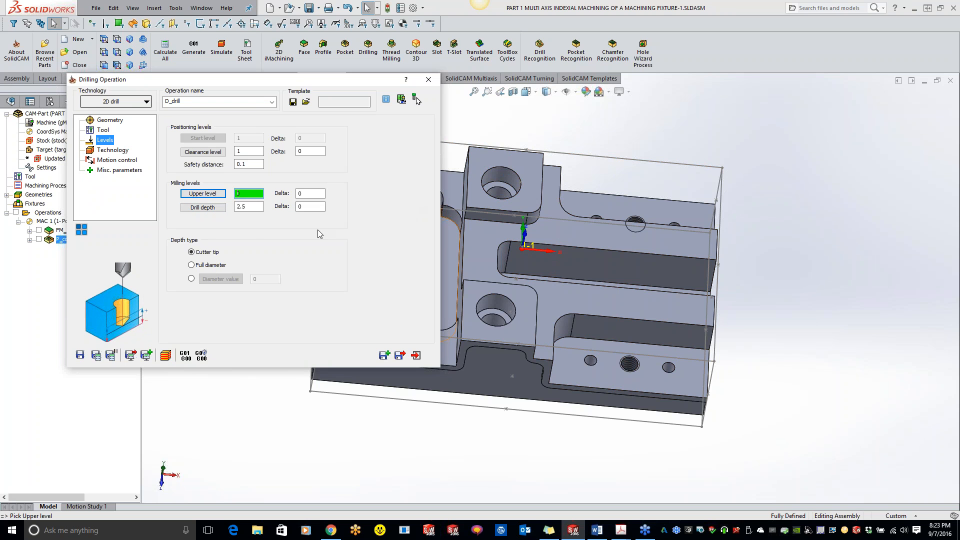
left_click(249, 206)
type("0")
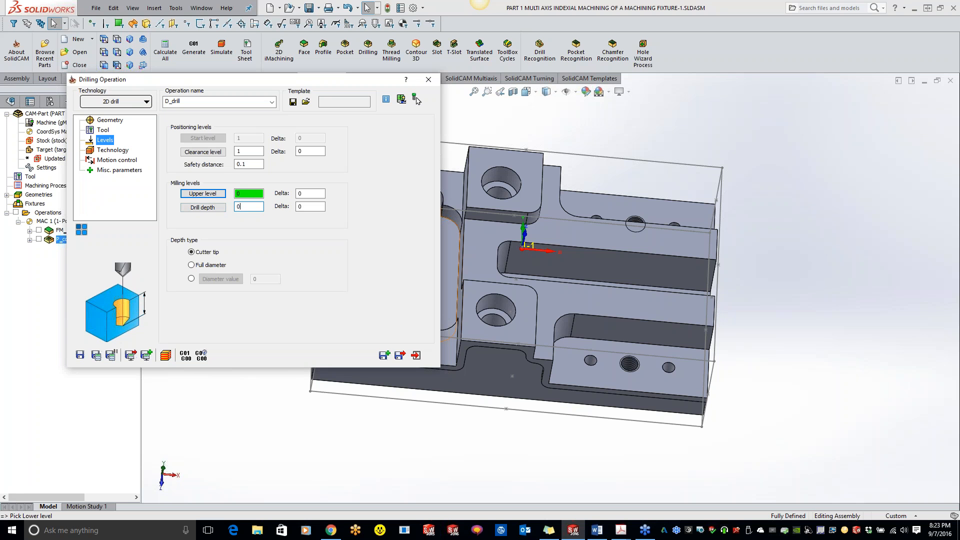
left_click(191, 264)
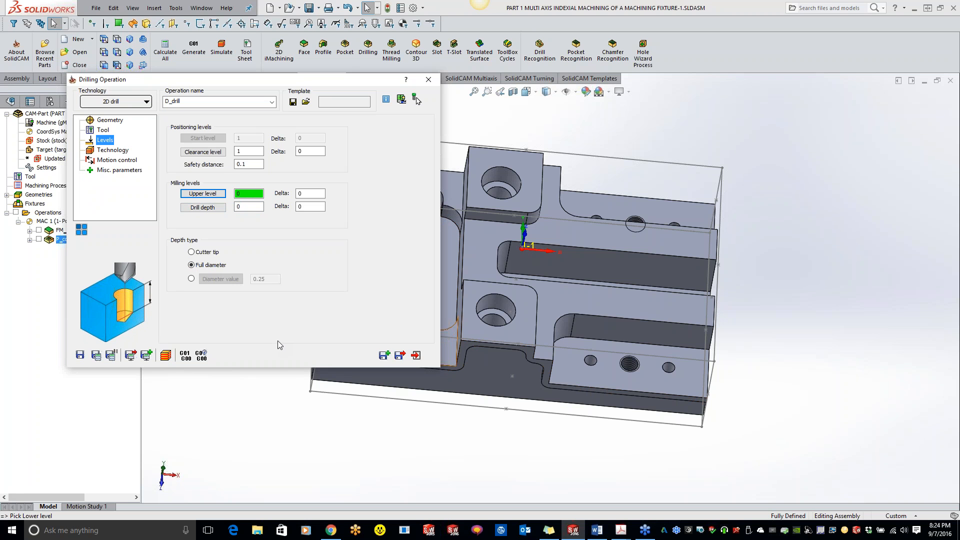
Set the spot drill's diameter to 0.5 inch and return to the operation's level settings.
left_click(100, 130)
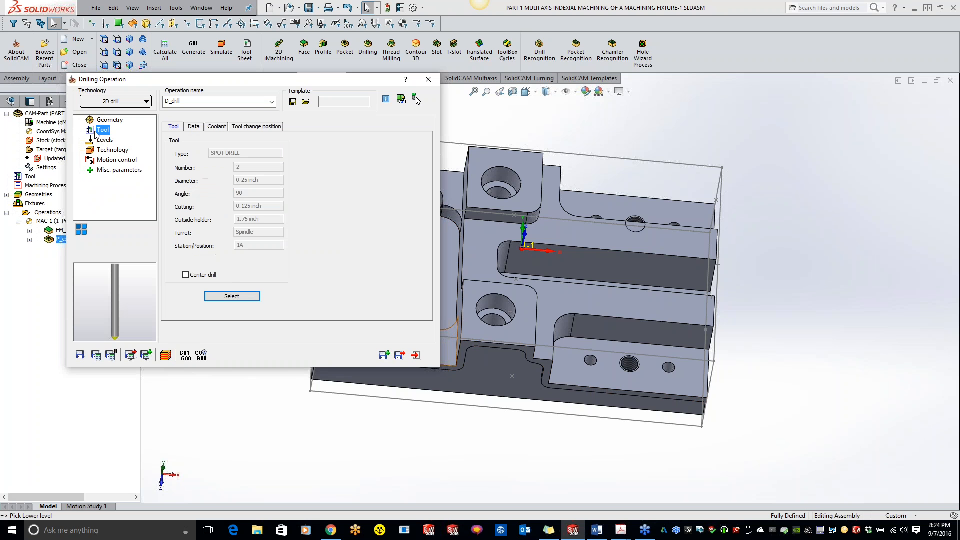
left_click(247, 296)
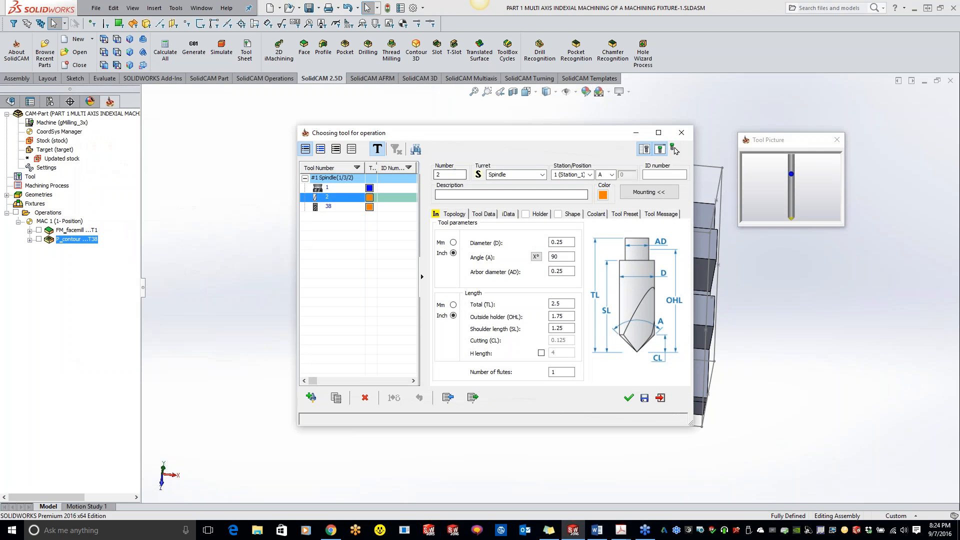
left_click(556, 243)
type(".")
left_click(629, 397)
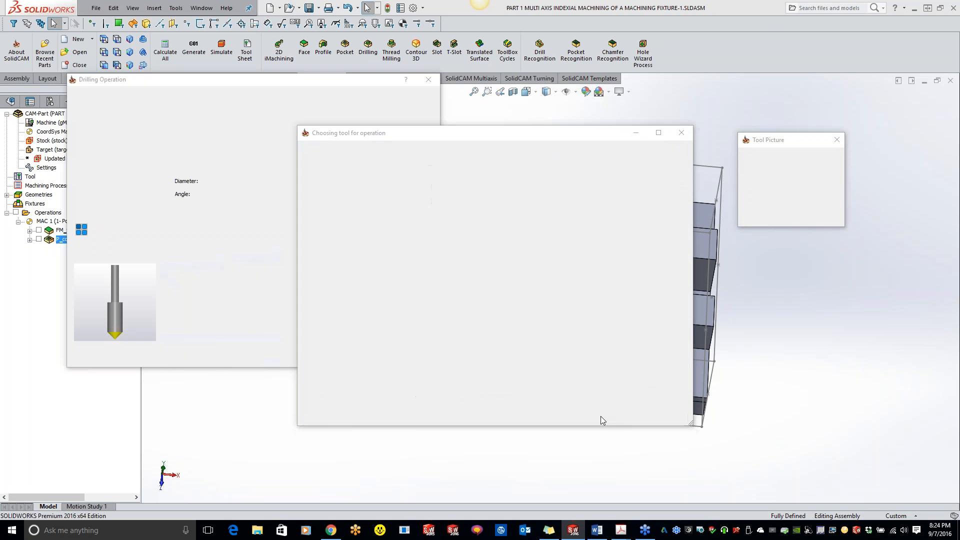
left_click(100, 142)
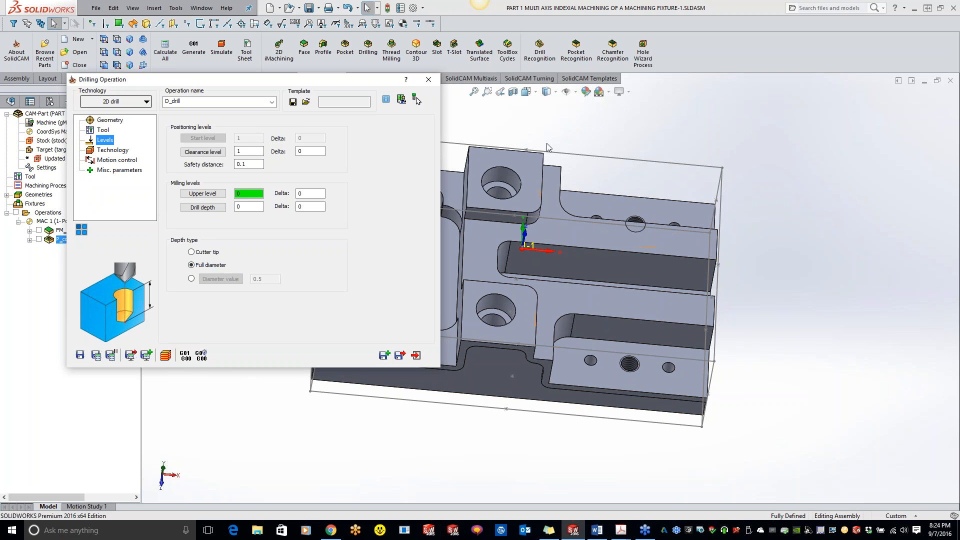
Check the small hole's diameter, the slot corner's radius, and the length and spacing of the long edges on the model.
left_click(510, 173)
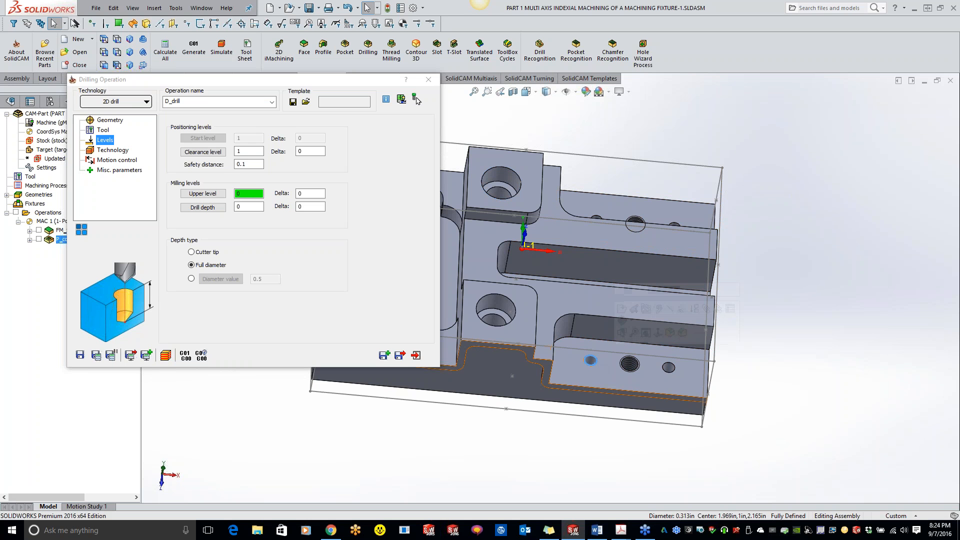
left_click(565, 319)
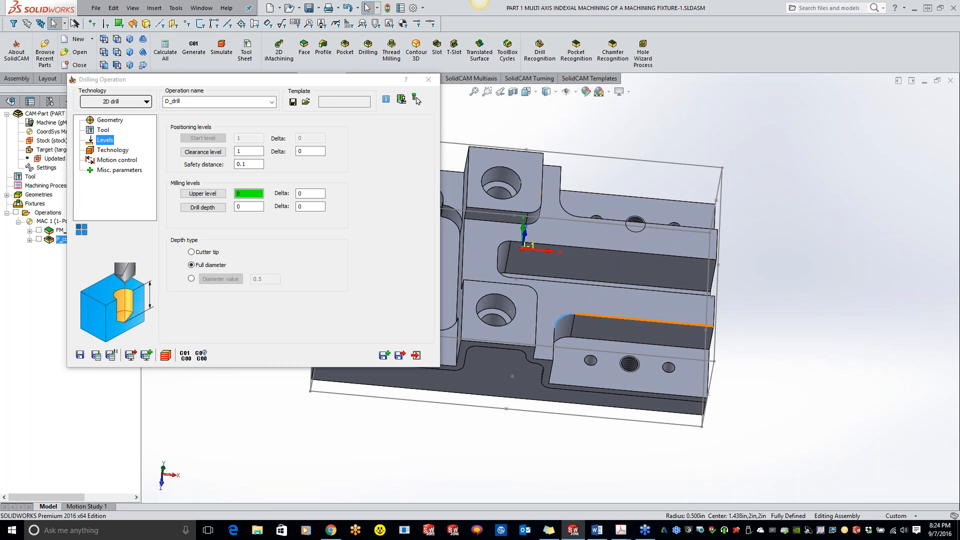
left_click(619, 318)
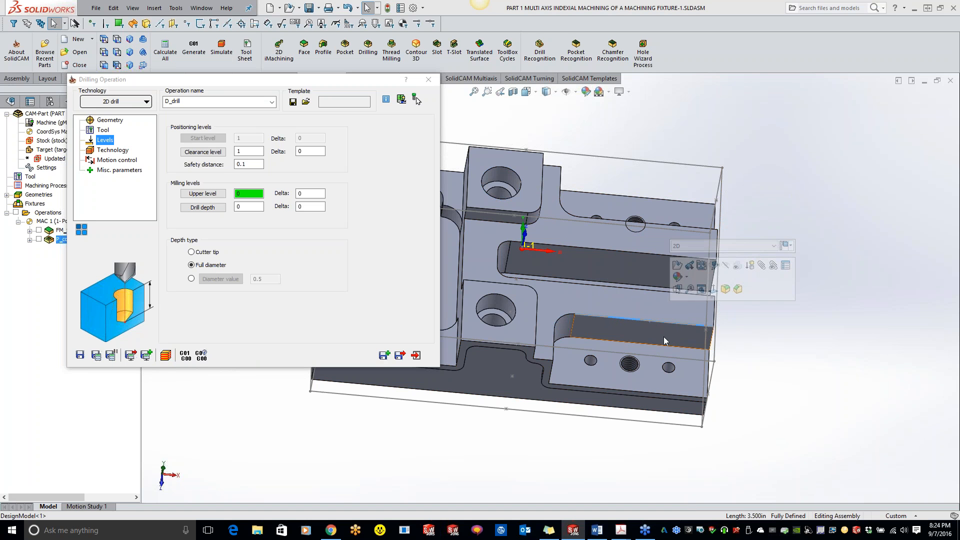
left_click(668, 229)
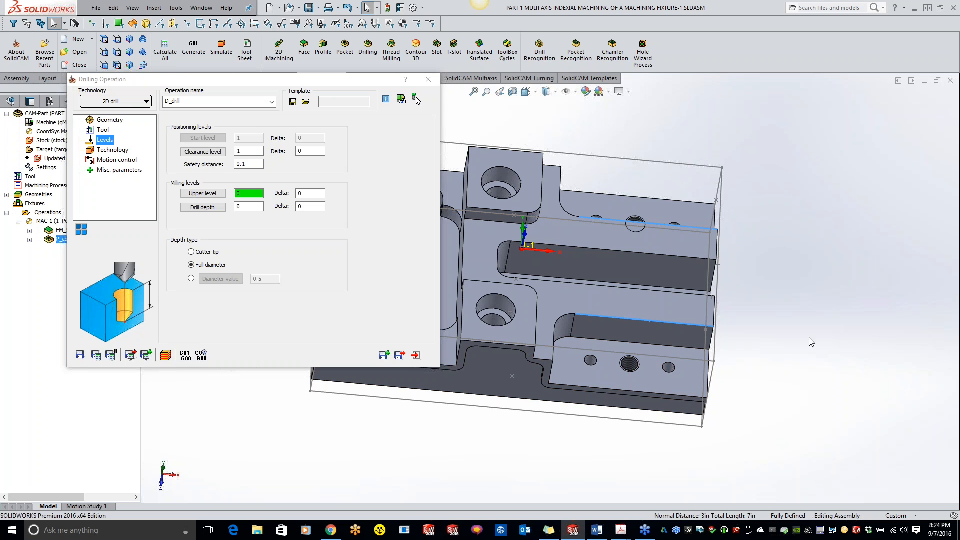
left_click(818, 306)
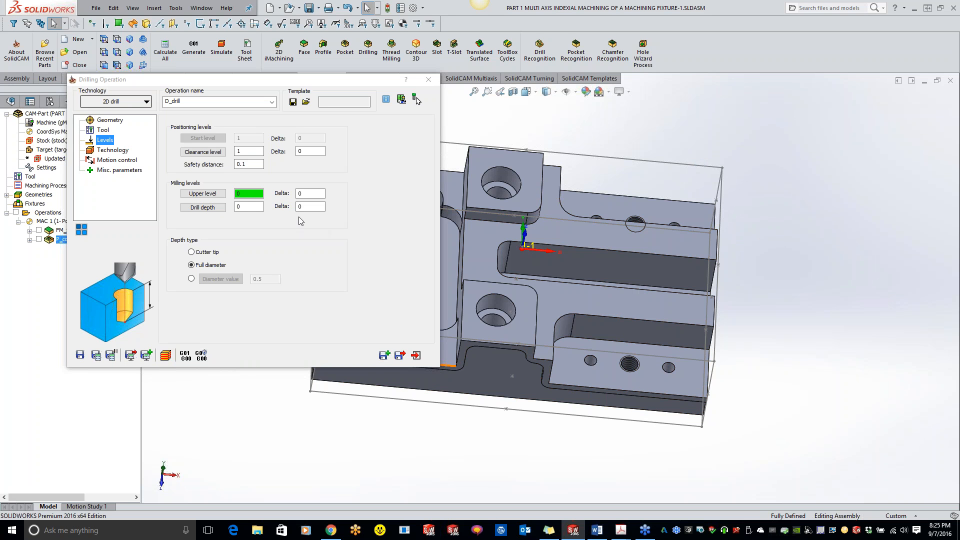
Save and calculate the spot drilling operation, and run its solid simulation on the updated stock.
left_click(96, 355)
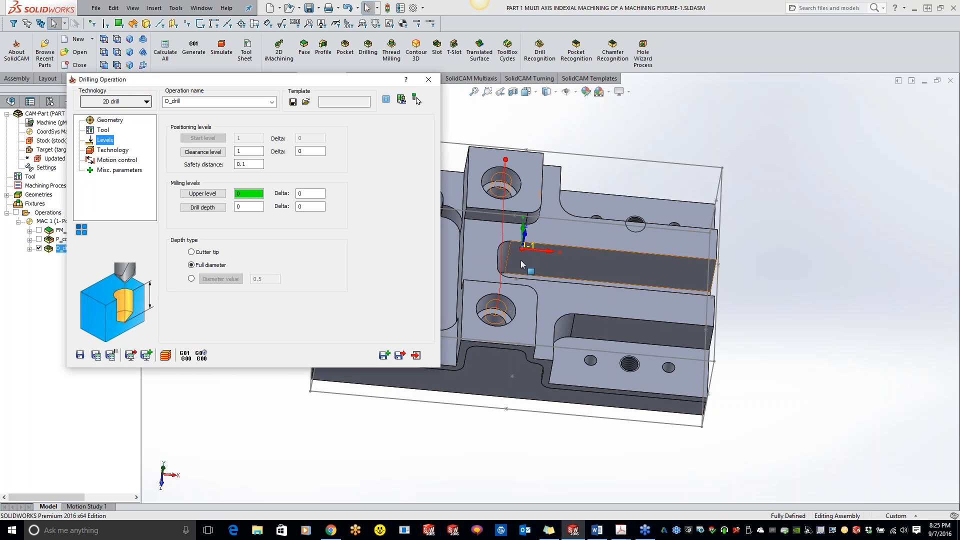
left_click(165, 355)
left_click(162, 52)
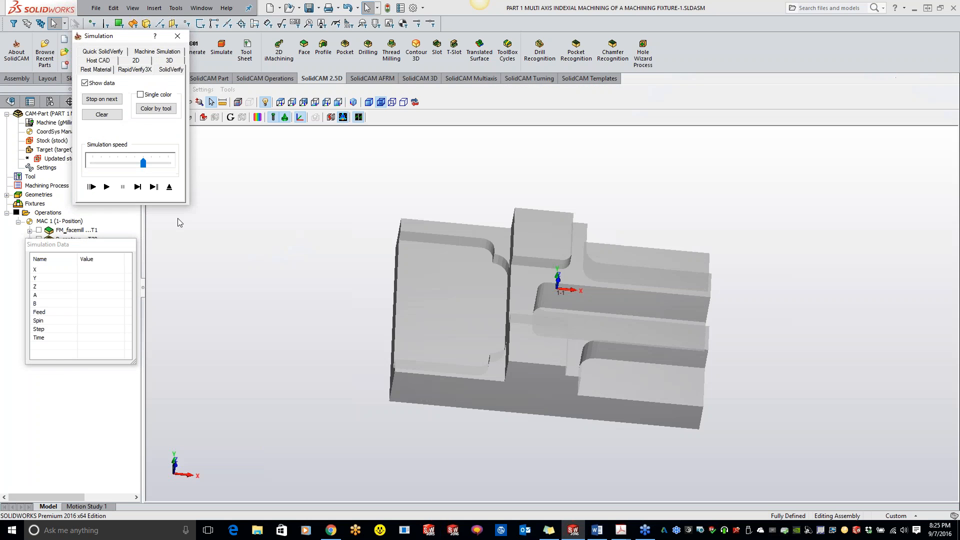
left_click(106, 187)
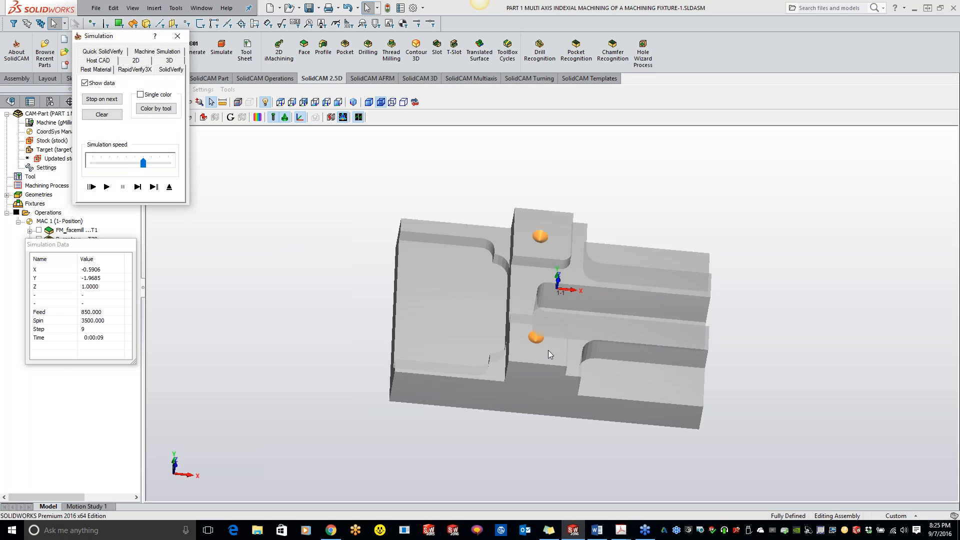
mouse_move(594, 326)
middle_mouse_down()
mouse_move(579, 332)
mouse_move(592, 332)
middle_mouse_up()
left_click(177, 36)
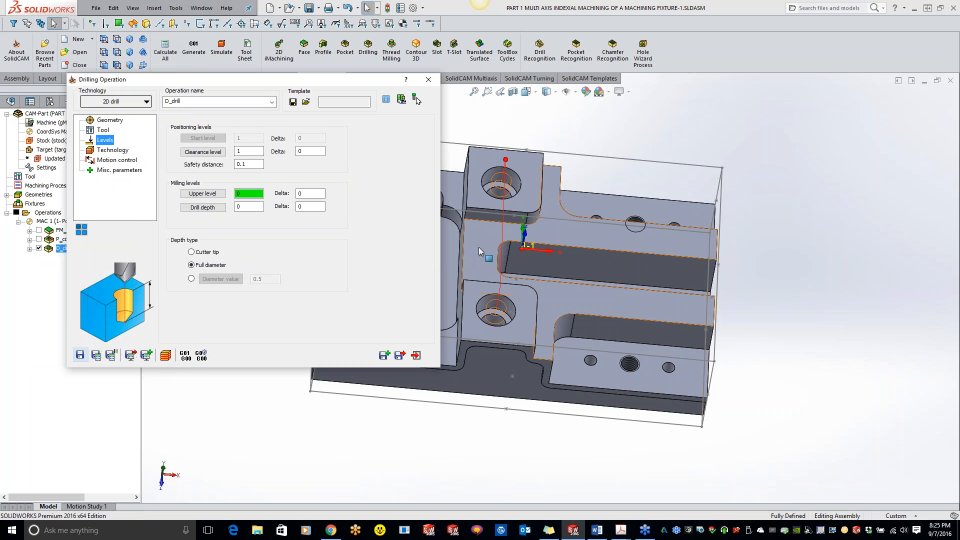
Save and copy the spot drilling operation, and add a new drill tool for the copy.
left_click(385, 355)
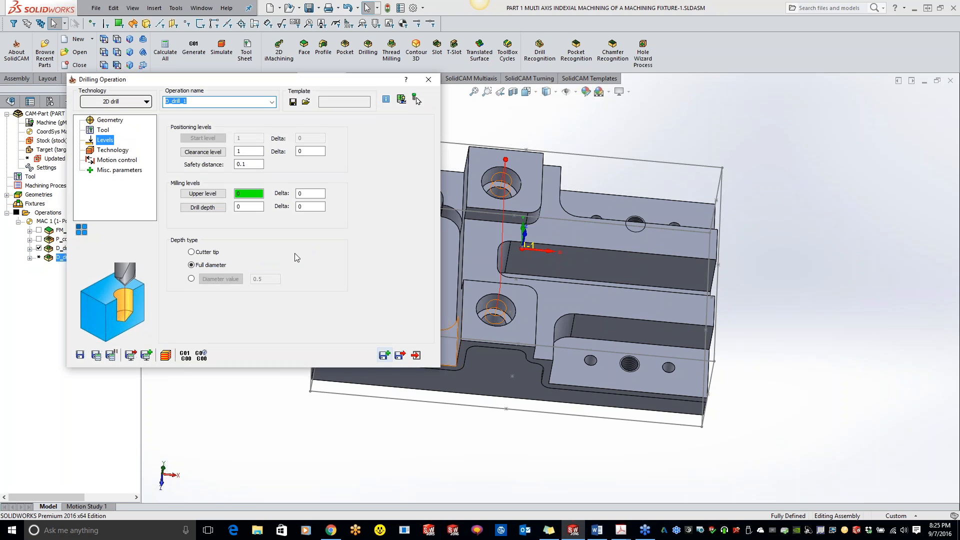
left_click(103, 130)
left_click(221, 298)
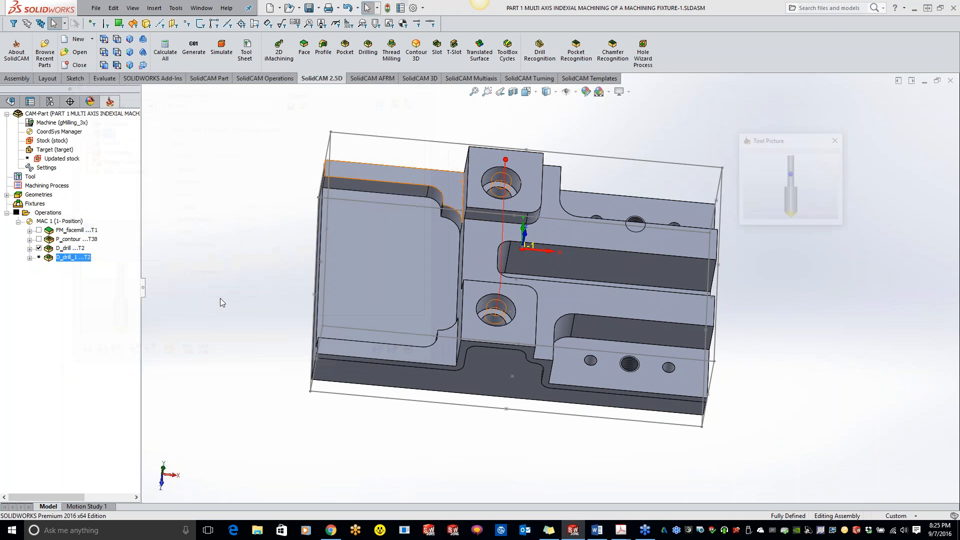
left_click(311, 397)
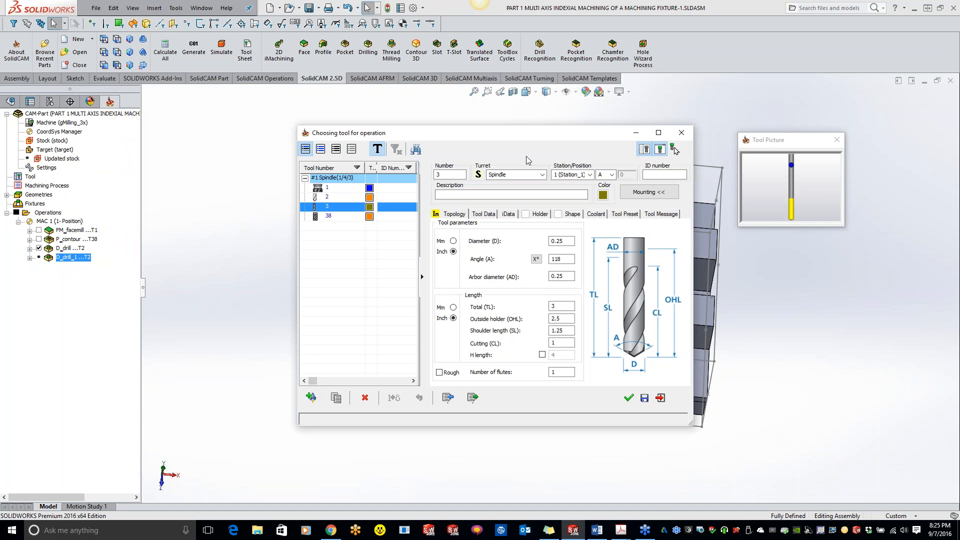
Set the new drill's diameter to 0.6562 inch by picking the circular edge of the hole inside the counterbore.
left_click_drag(536, 134, 318, 111)
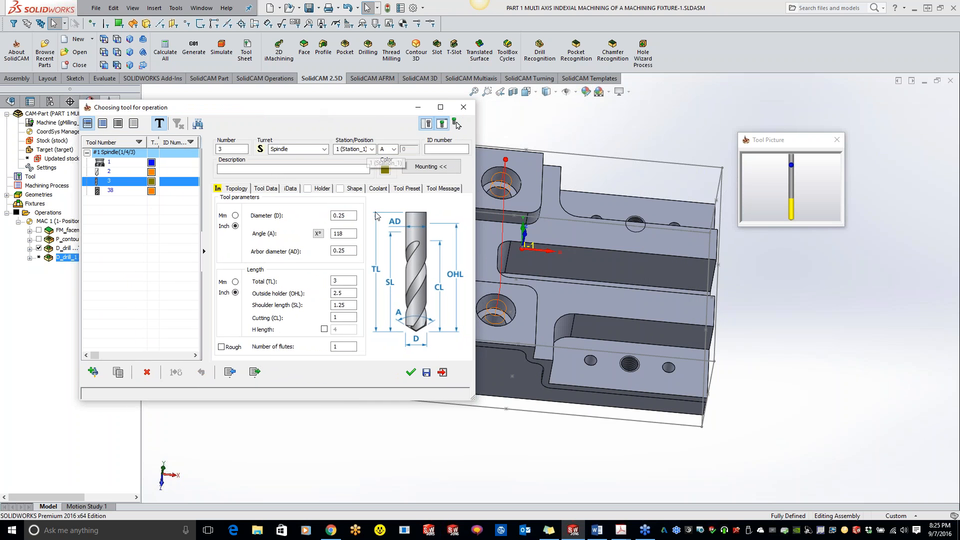
left_click(342, 215)
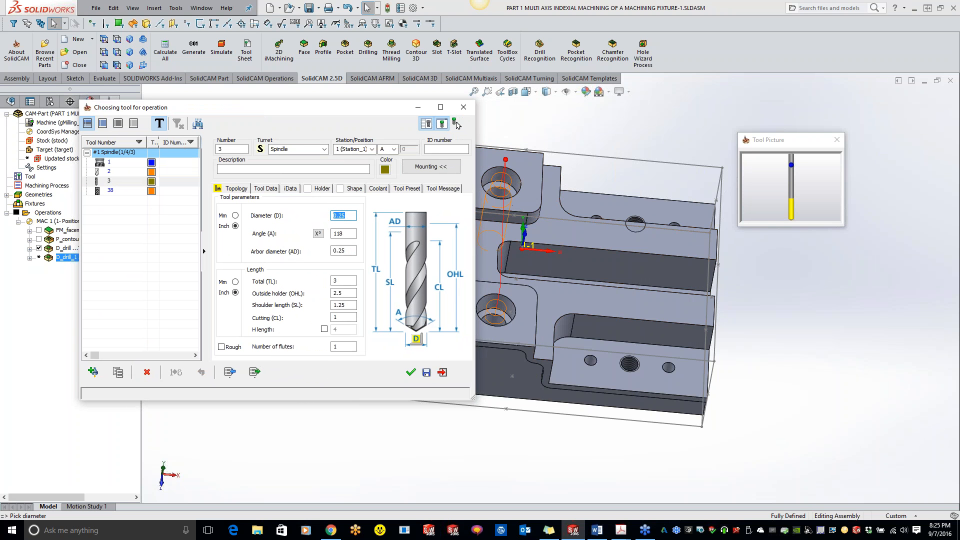
left_click(509, 196)
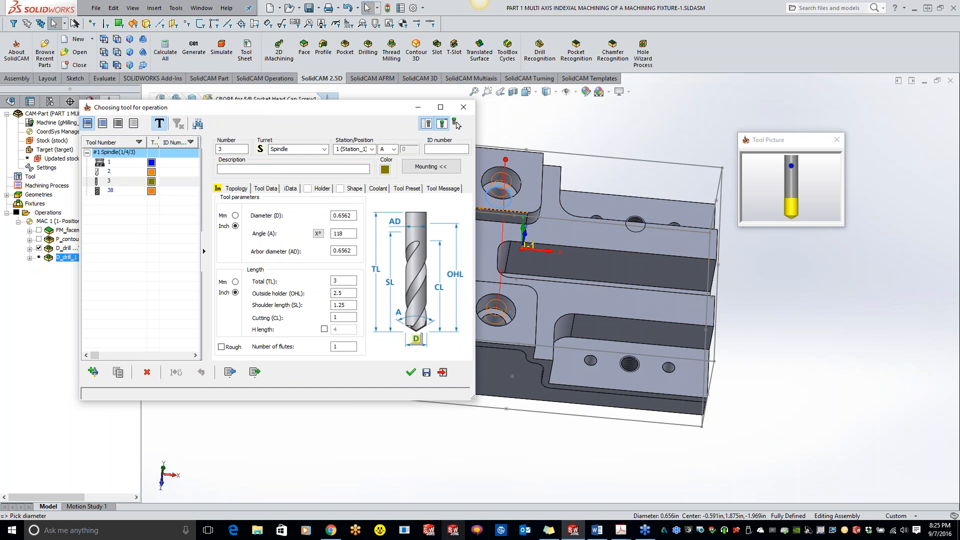
Set the drill's total length to 6, outside holder length to 4.5, shoulder length to 4 and cutting length to 4 inches.
double_click(343, 280)
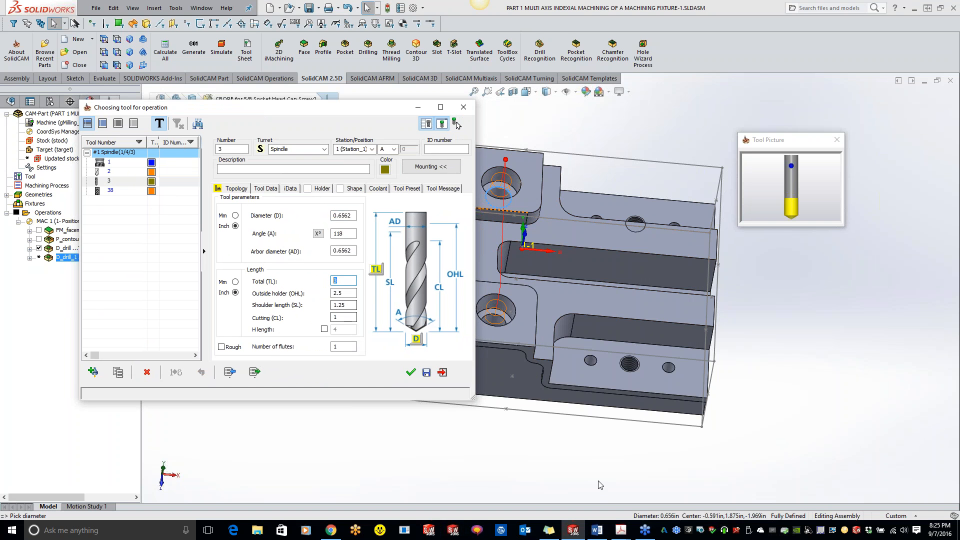
type("6")
key("Tab")
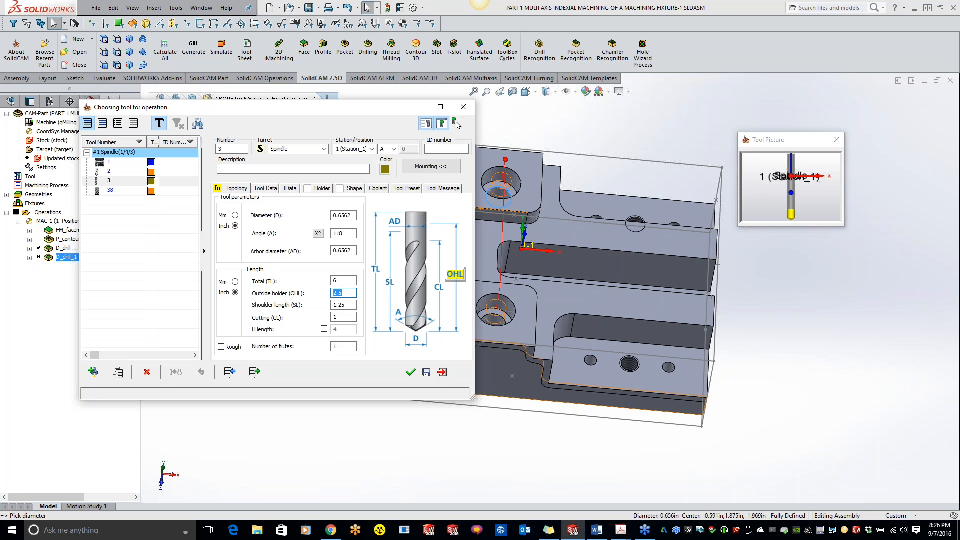
type("4.5")
key("Tab")
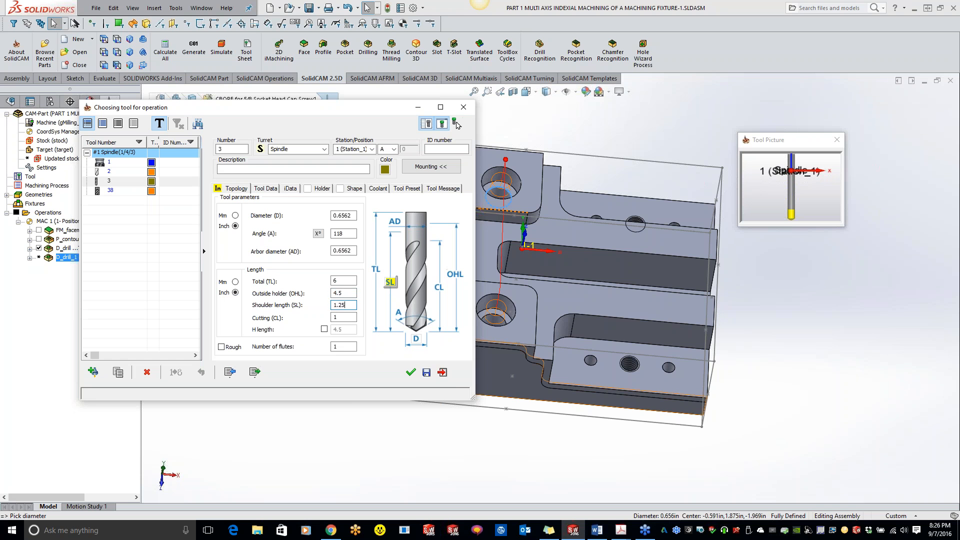
type("4")
key("Tab")
type("4")
key("Tab")
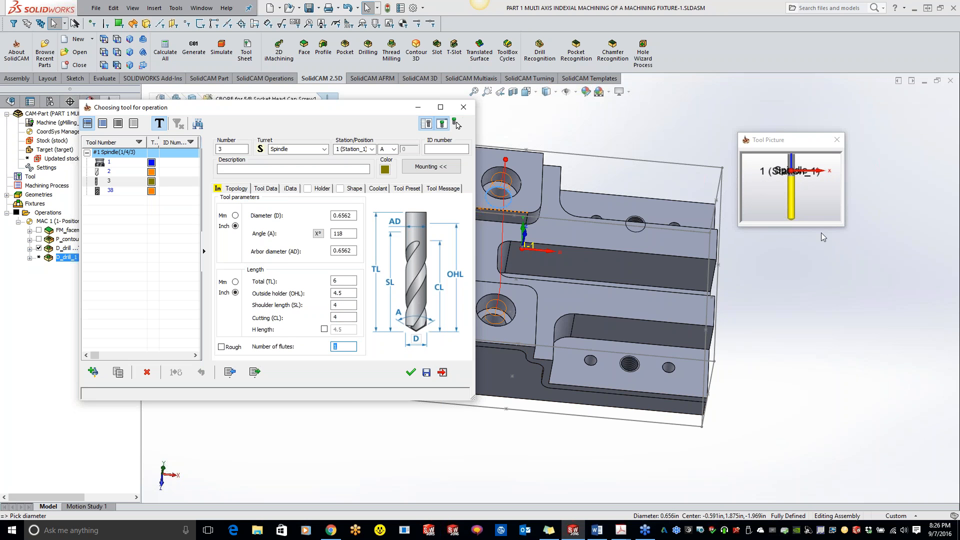
Enlarge the tool preview to inspect the long drill, and assign it to the copied drilling operation.
left_click_drag(843, 225, 842, 398)
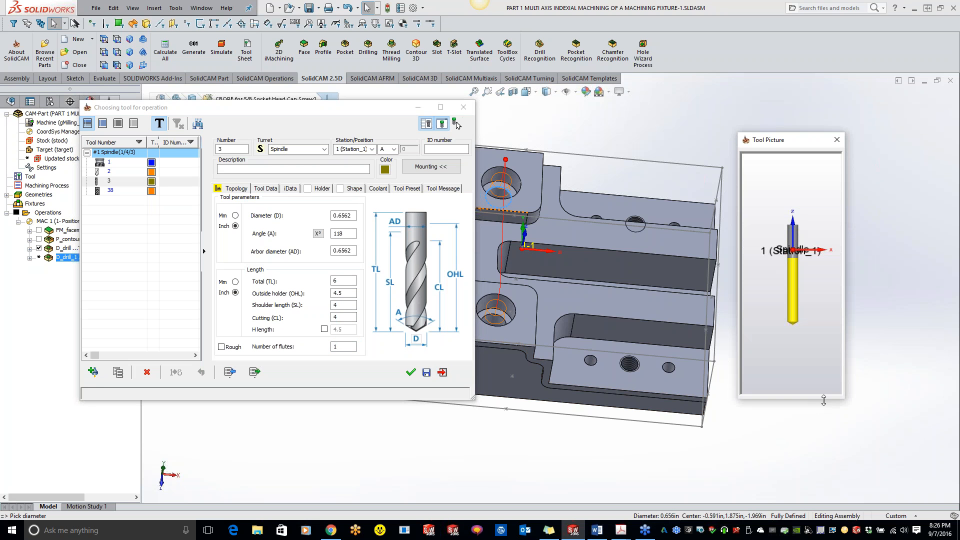
left_click_drag(846, 344, 921, 344)
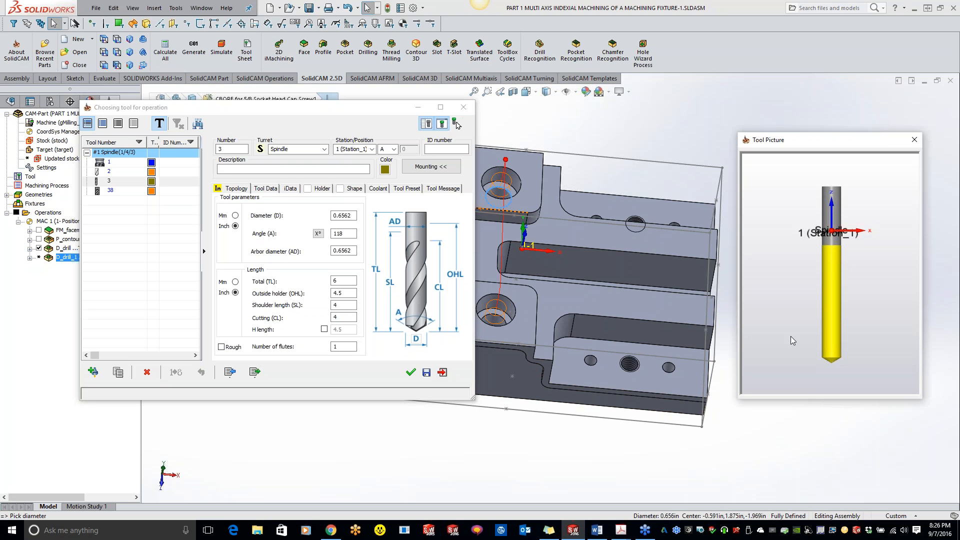
left_click(411, 373)
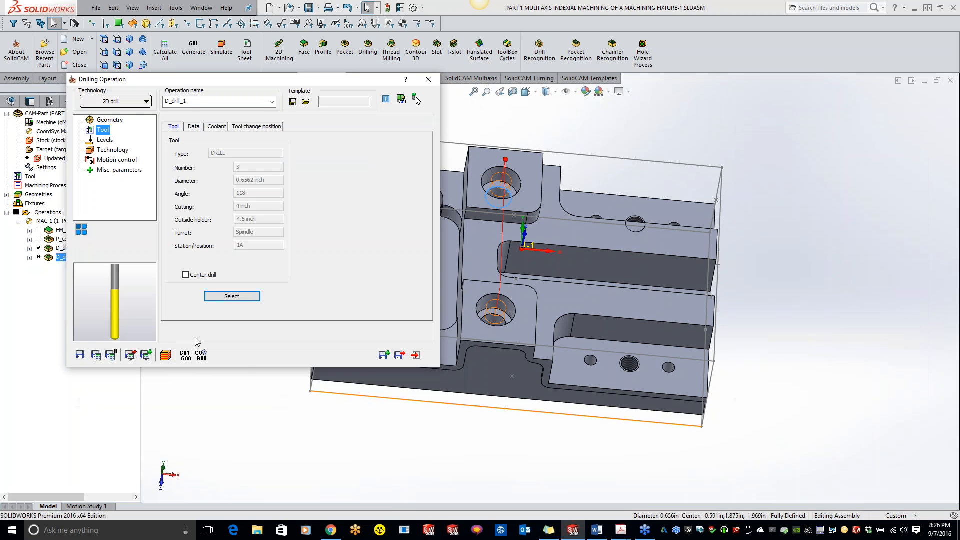
Enable flood coolant for the copied drilling operation and check the drill's feed and spin data.
left_click(217, 127)
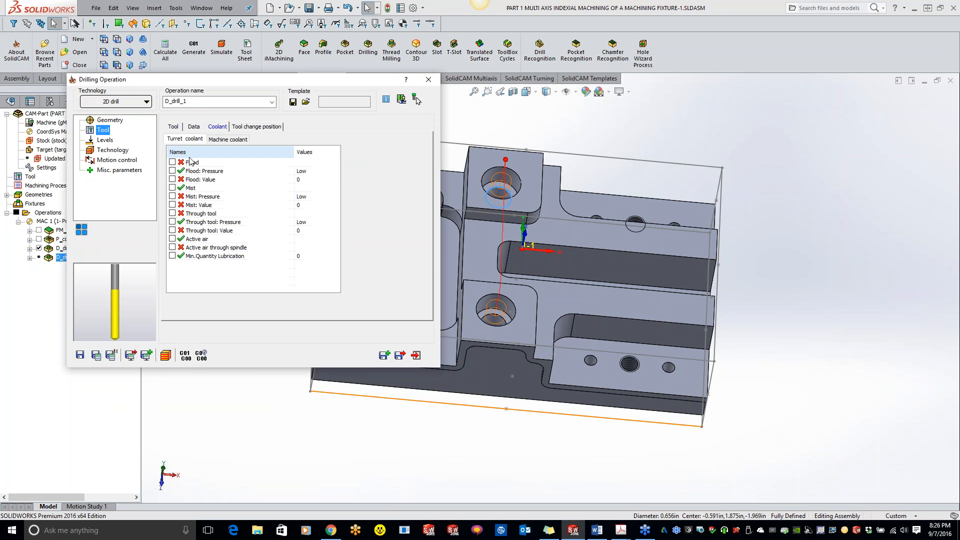
left_click(172, 163)
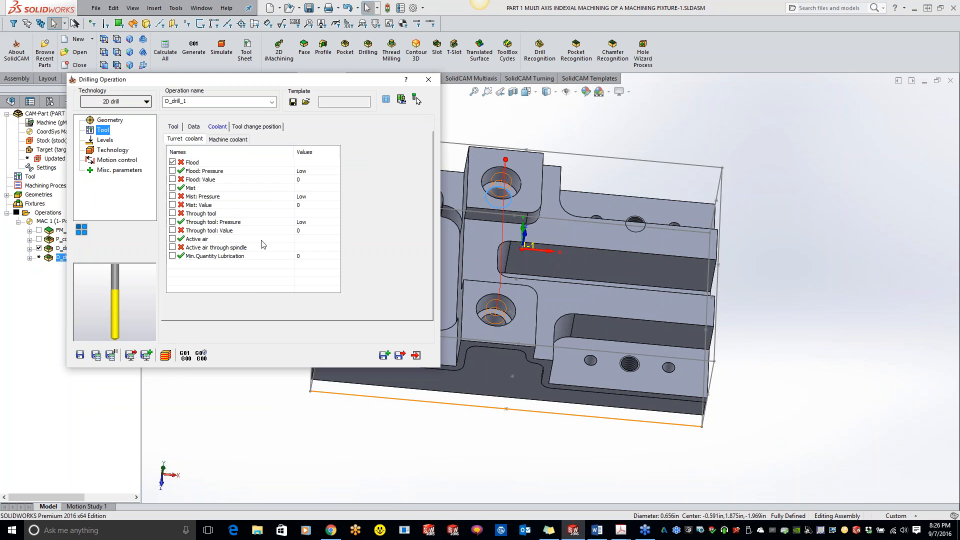
left_click(196, 127)
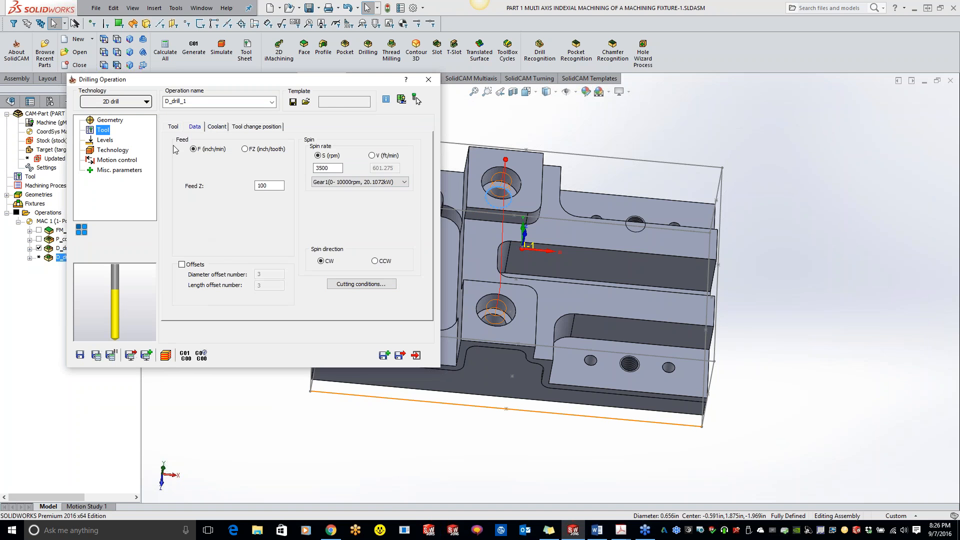
left_click(173, 128)
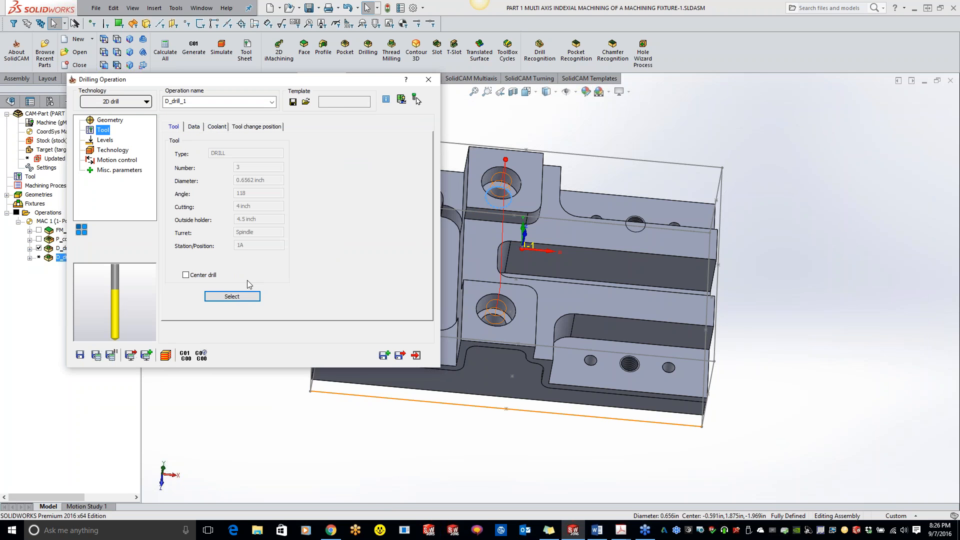
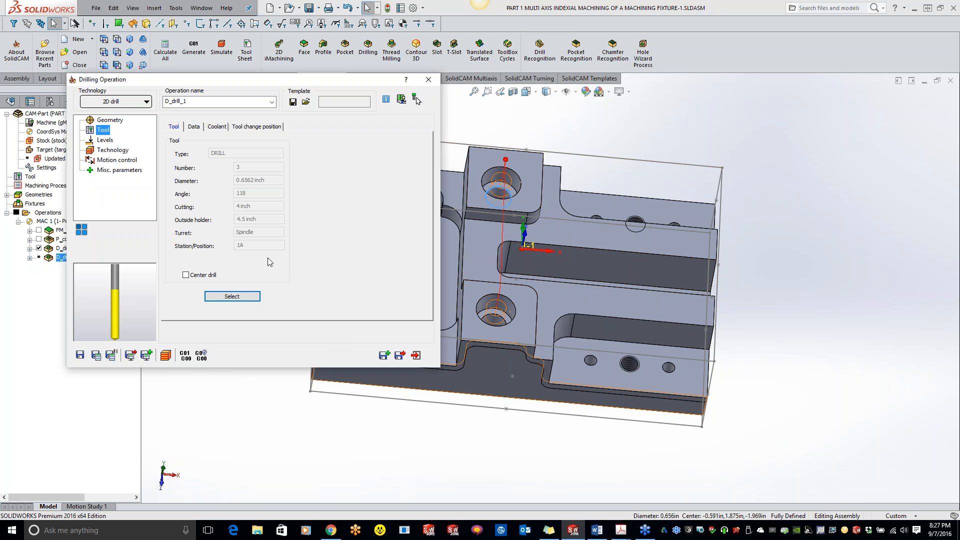
Set the drill depth by picking the part's underside face, and add a depth delta of -0.1 to break through.
left_click(103, 142)
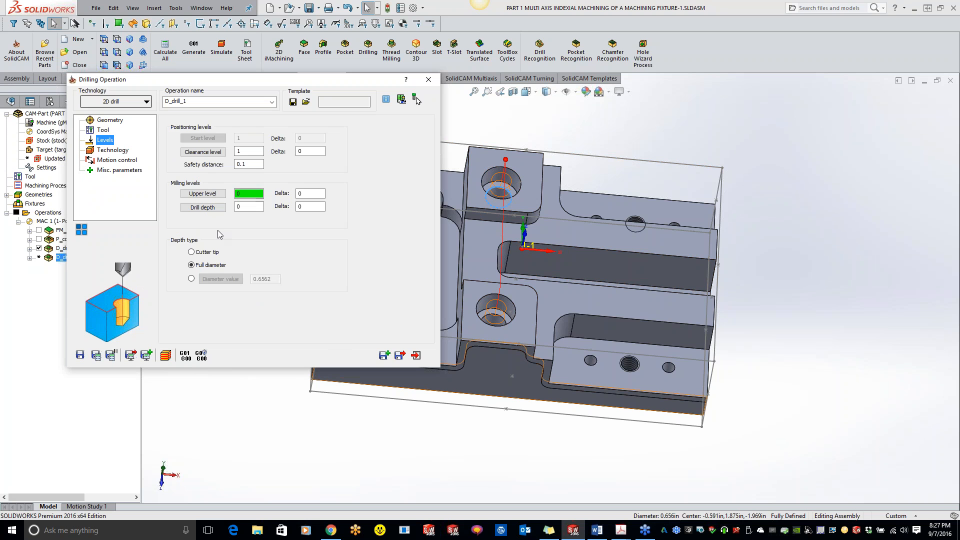
left_click(214, 208)
middle_click_drag(505, 365, 530, 230)
left_click(488, 260)
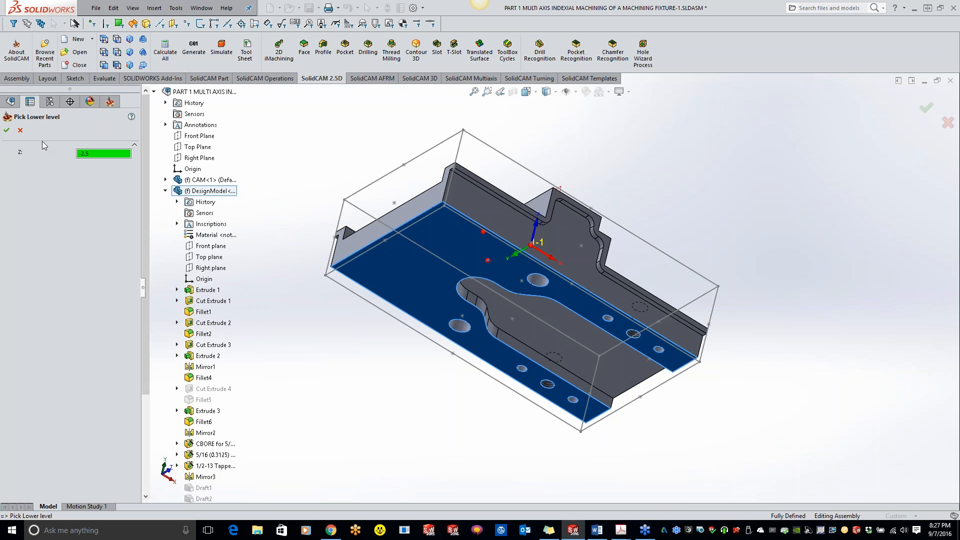
left_click(6, 130)
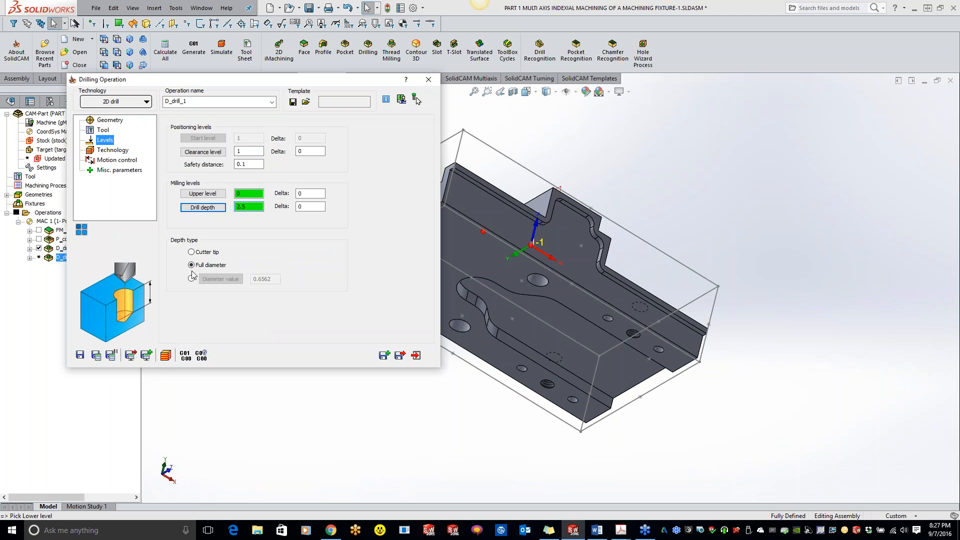
left_click(301, 207)
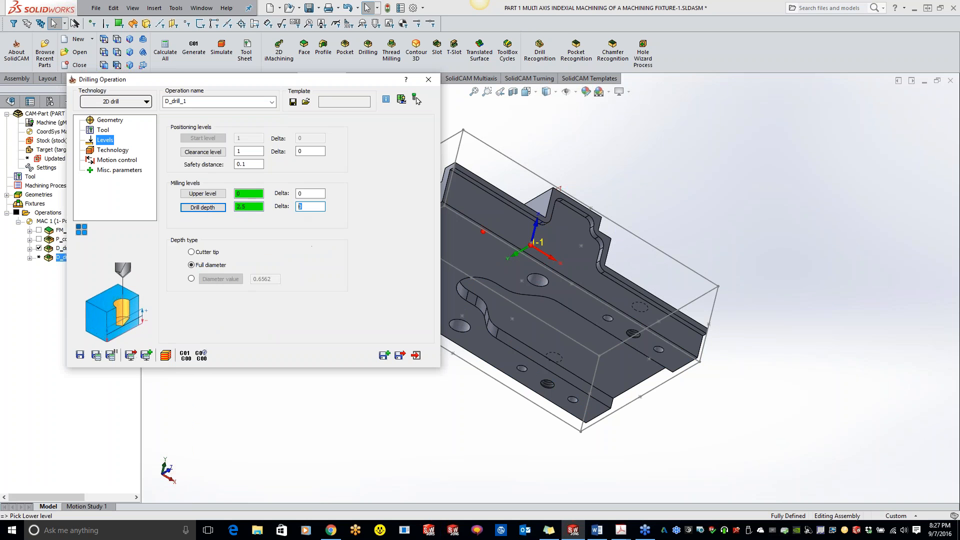
type("-.1")
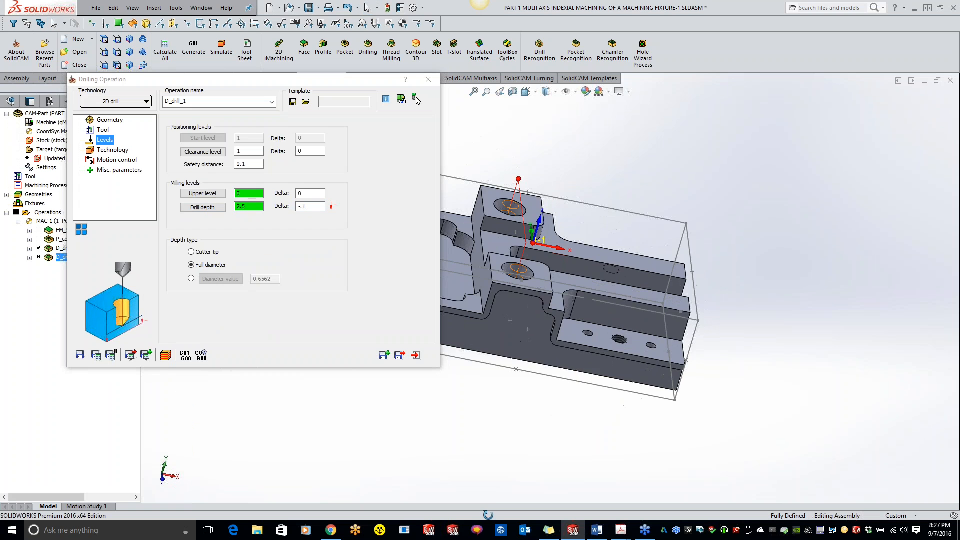
middle_click_drag(518, 337, 595, 346)
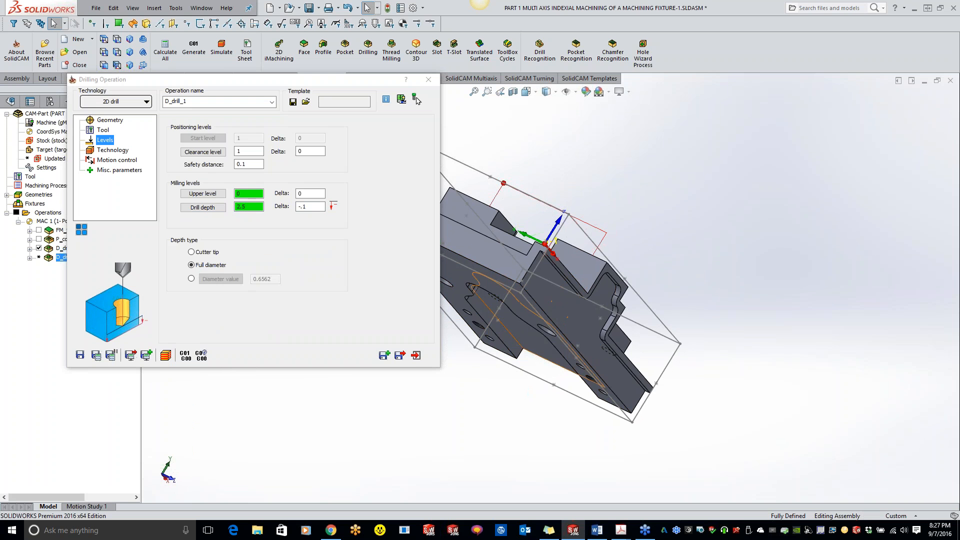
middle_click_drag(574, 327, 525, 405)
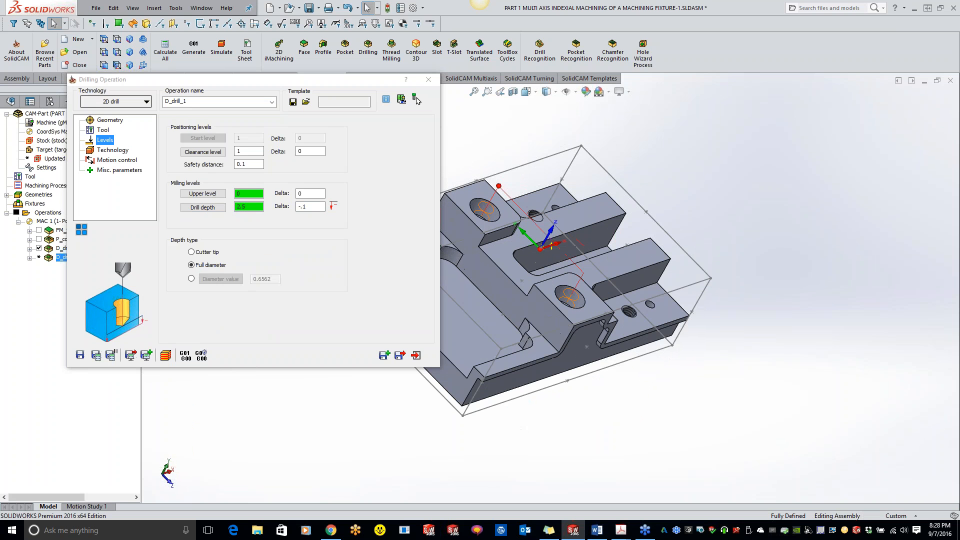
left_click(111, 150)
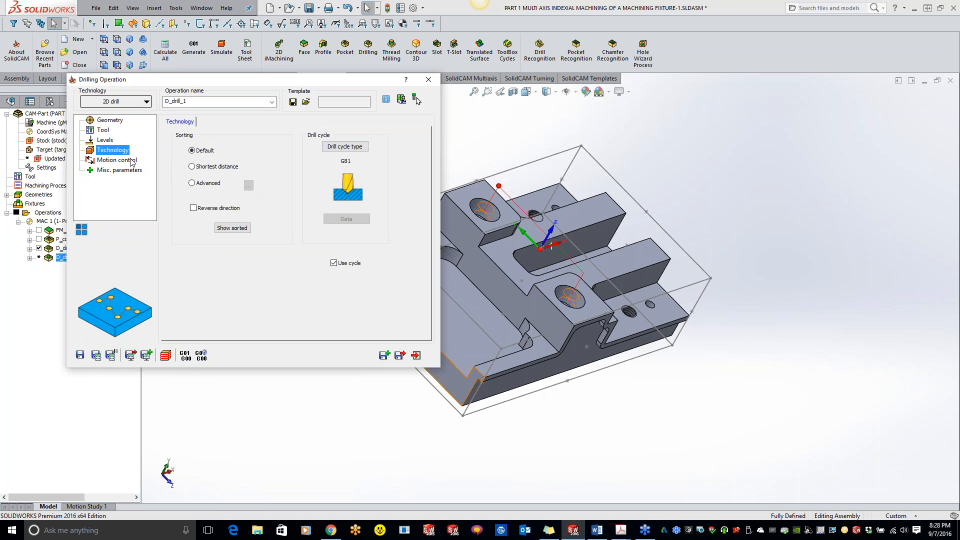
left_click(112, 122)
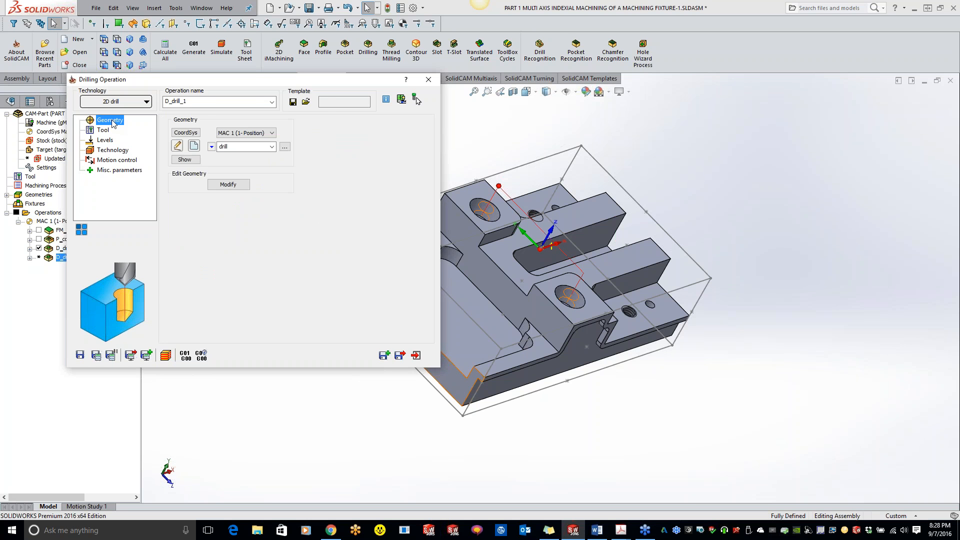
left_click(103, 131)
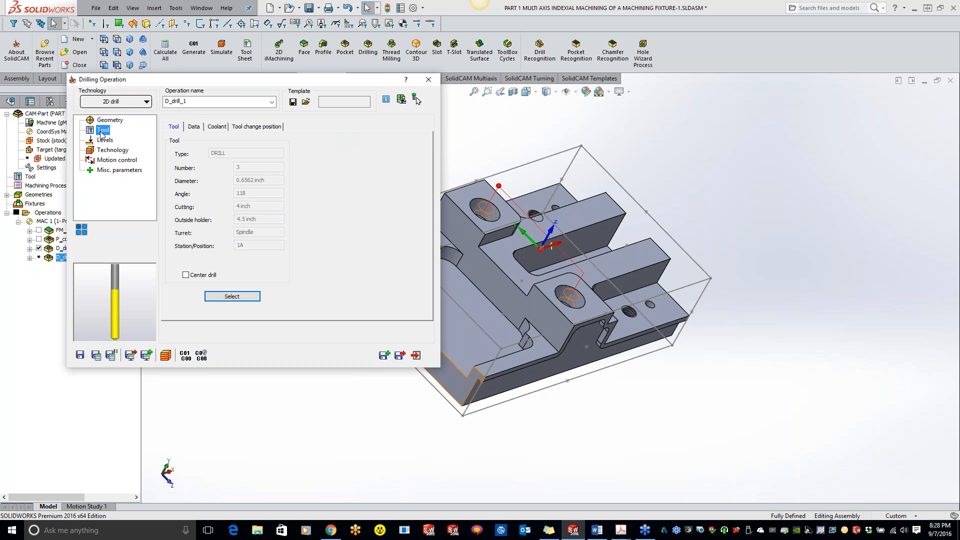
left_click(105, 141)
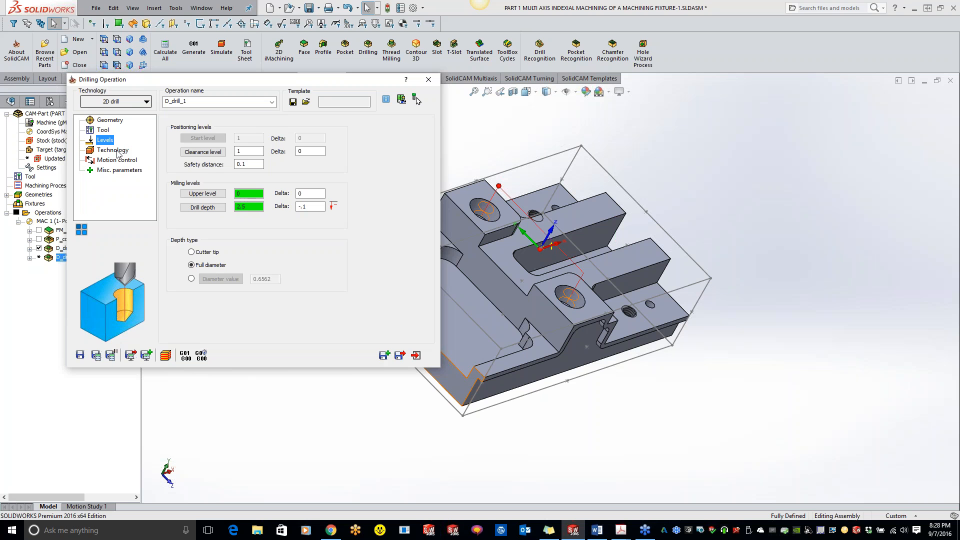
Change the drill cycle to G83 peck drilling, with Q_Peck and step down both set to 0.1.
left_click(118, 151)
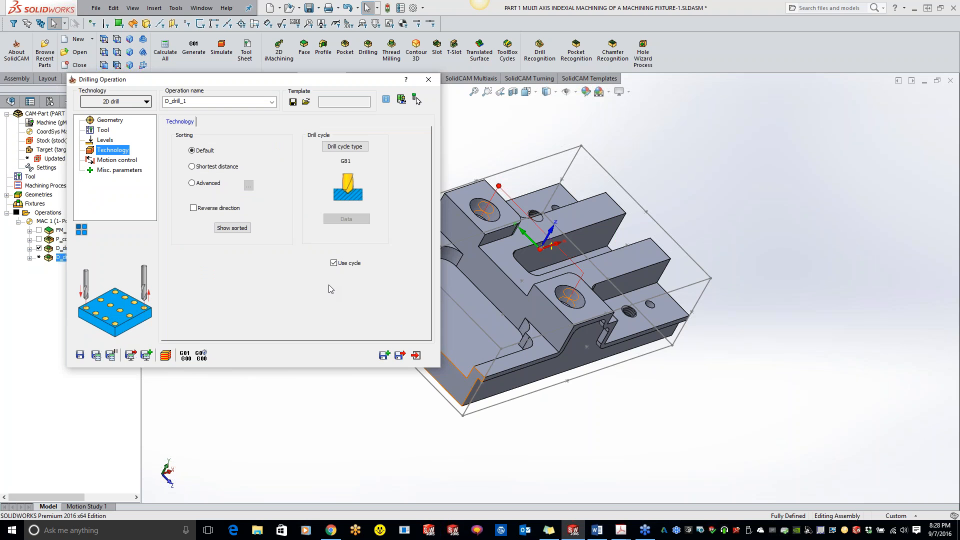
left_click(350, 146)
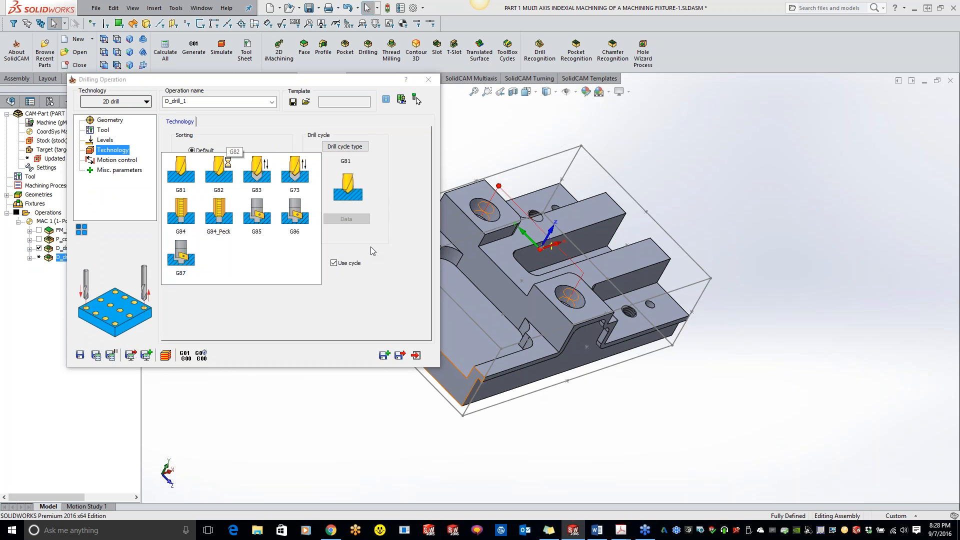
left_click(256, 170)
left_click(352, 223)
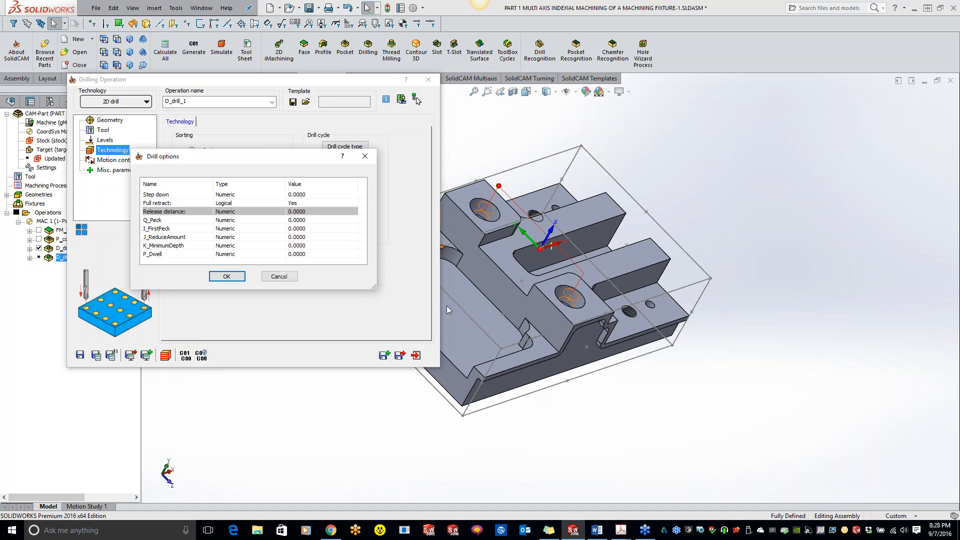
left_click(313, 220)
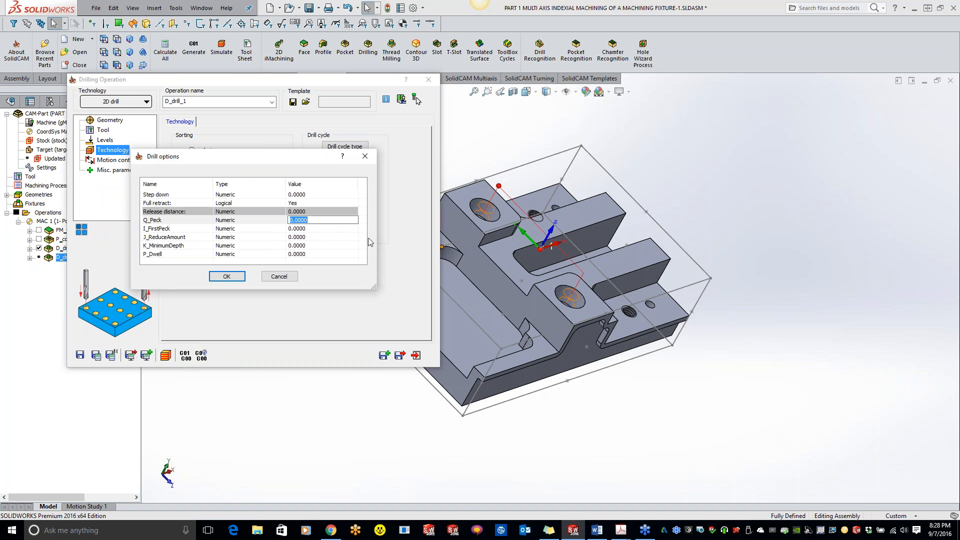
type(".1")
left_click(329, 193)
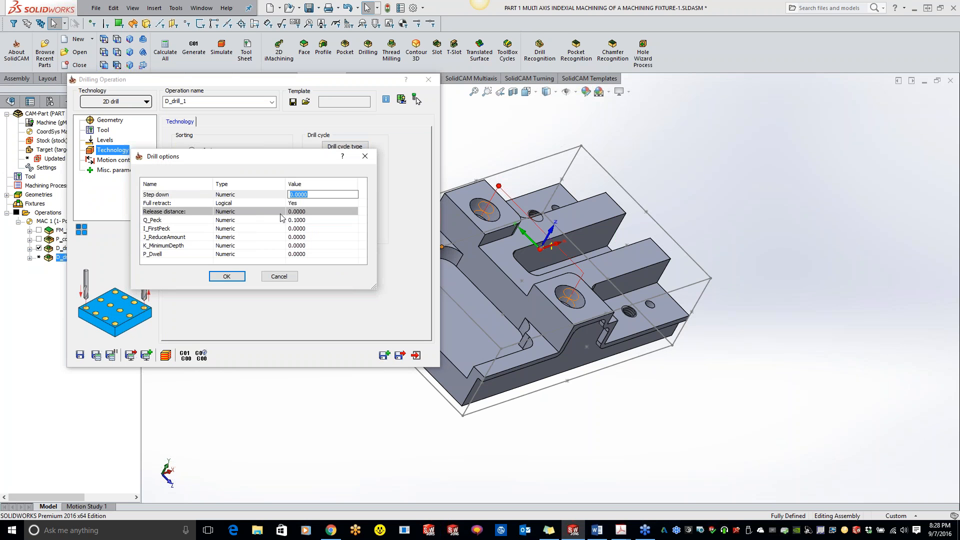
type(".1")
left_click(242, 277)
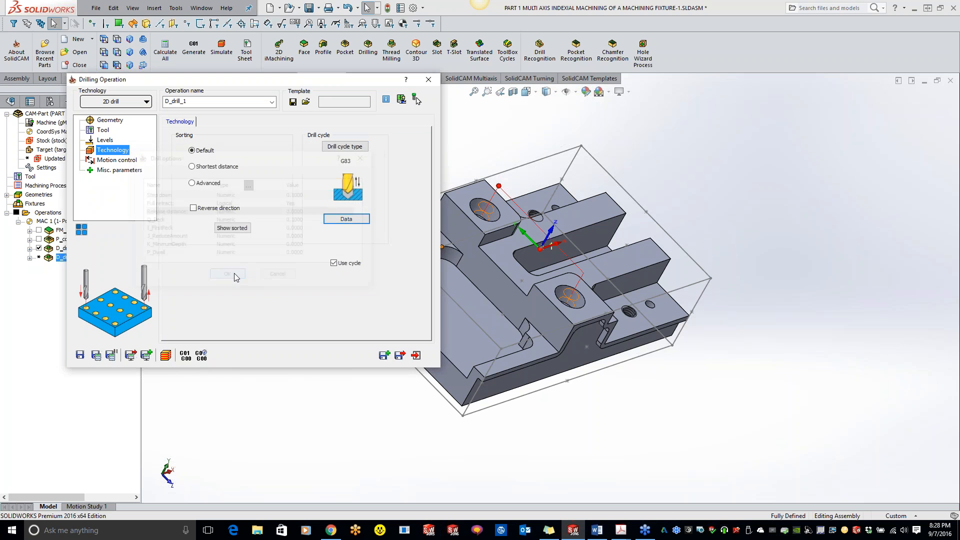
Open the simulation of the drilling operation and orient the stock so both spot-drilled holes can be seen.
left_click(165, 355)
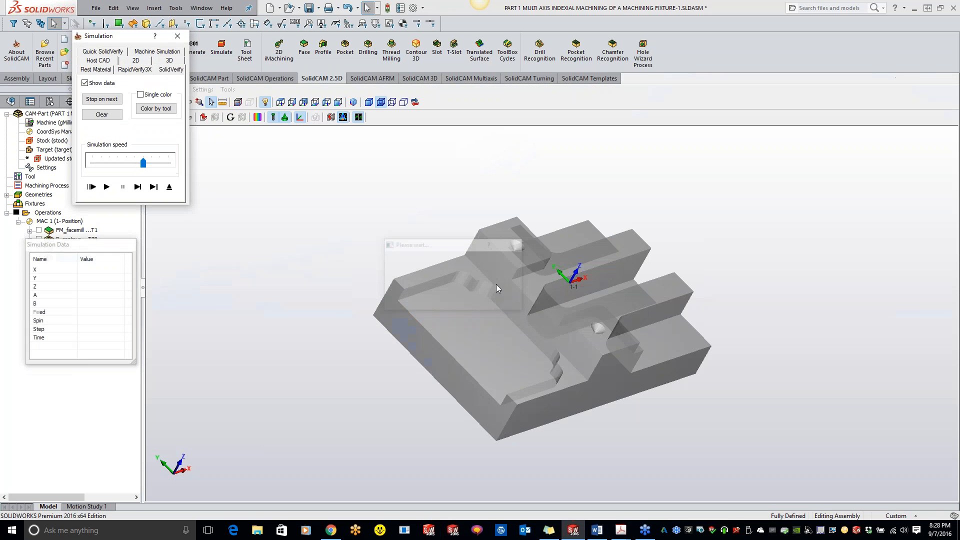
middle_click_drag(484, 319, 540, 217)
middle_click_drag(568, 278, 443, 323)
mouse_move(455, 311)
left_mouse_down()
mouse_move(454, 324)
mouse_move(443, 323)
left_mouse_up()
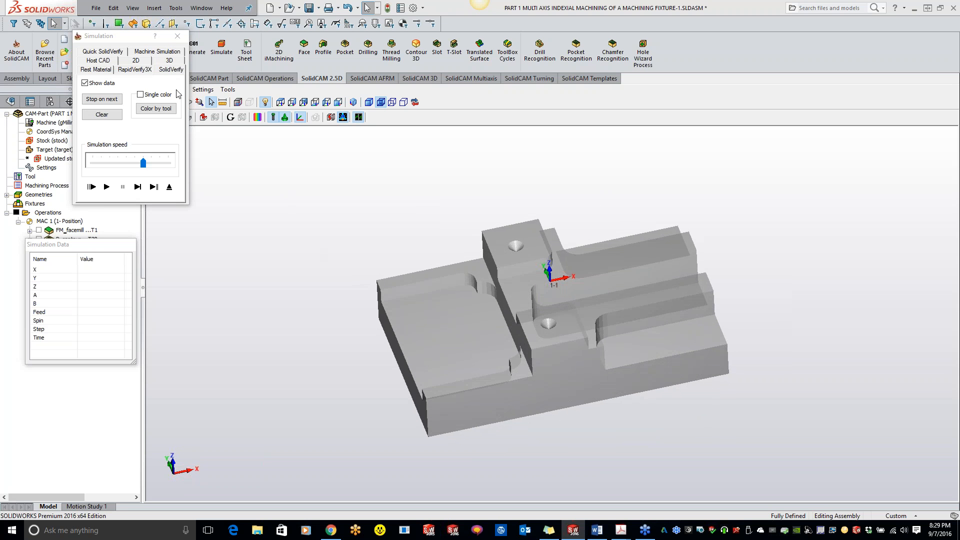
left_click_drag(145, 36, 85, 48)
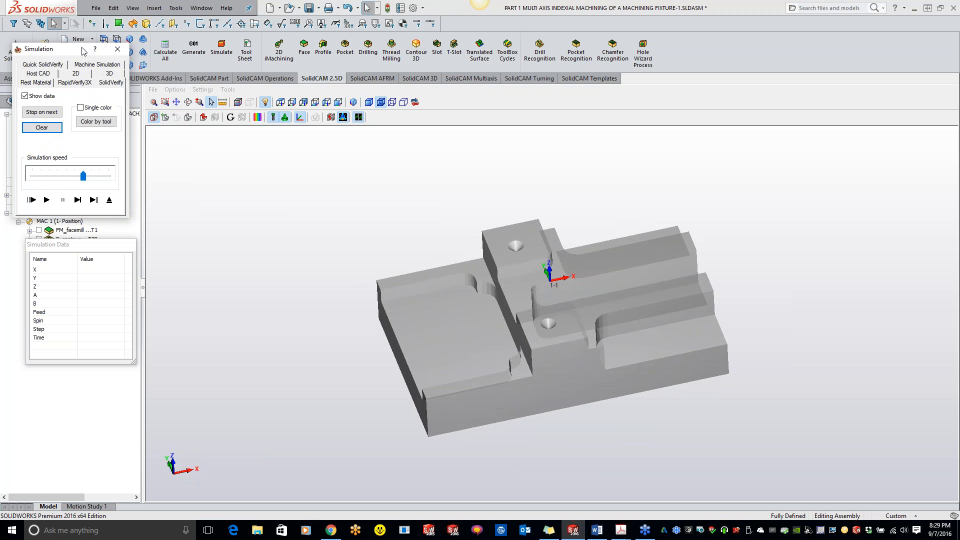
Set the machined stock's transparency to 0% in the simulation's visual properties.
left_click(203, 92)
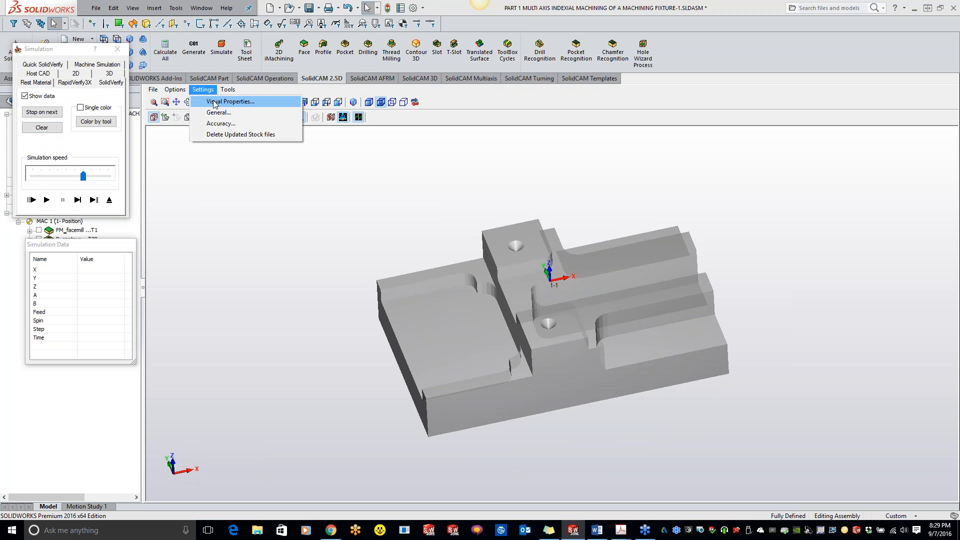
left_click(213, 101)
left_click_drag(554, 205, 527, 215)
left_click(622, 214)
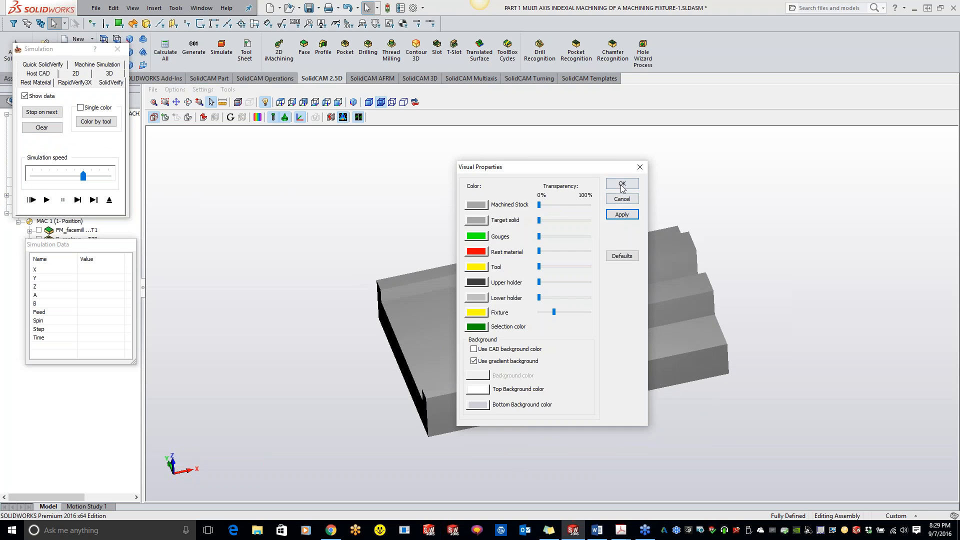
left_click(621, 184)
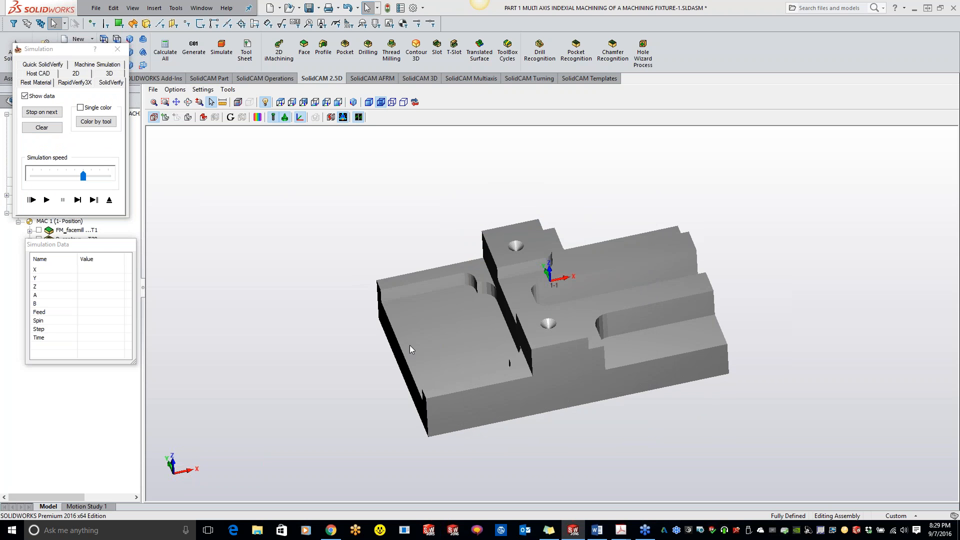
left_click(202, 90)
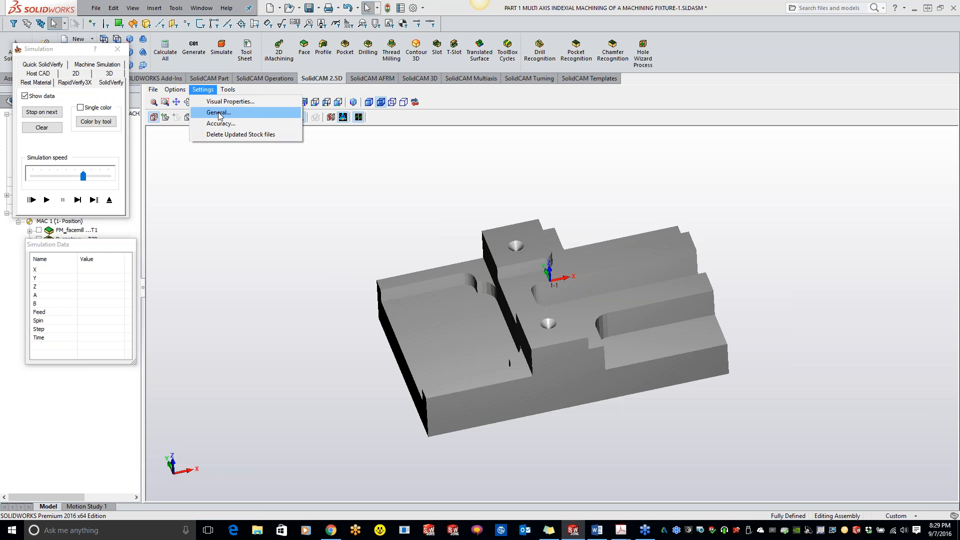
left_click(248, 226)
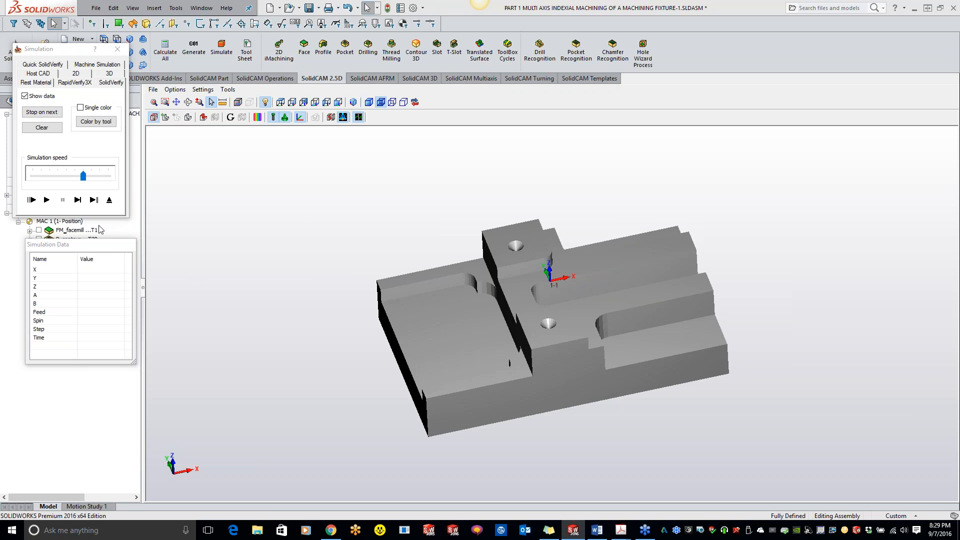
Play the peck drilling simulation at a slower speed and pause it once the drill is at the second hole.
left_click(78, 202)
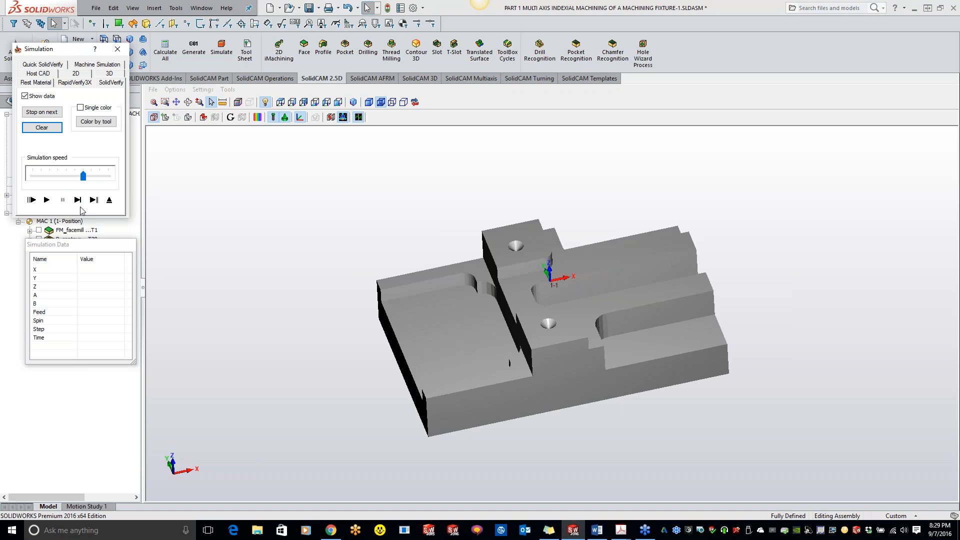
scroll(670, 311, "up", 2)
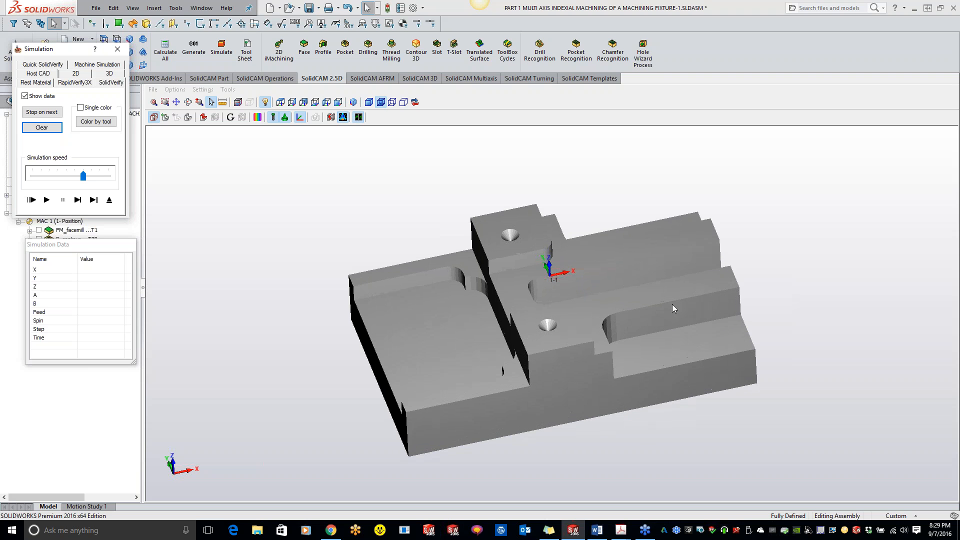
left_click_drag(83, 176, 41, 176)
left_click(47, 199)
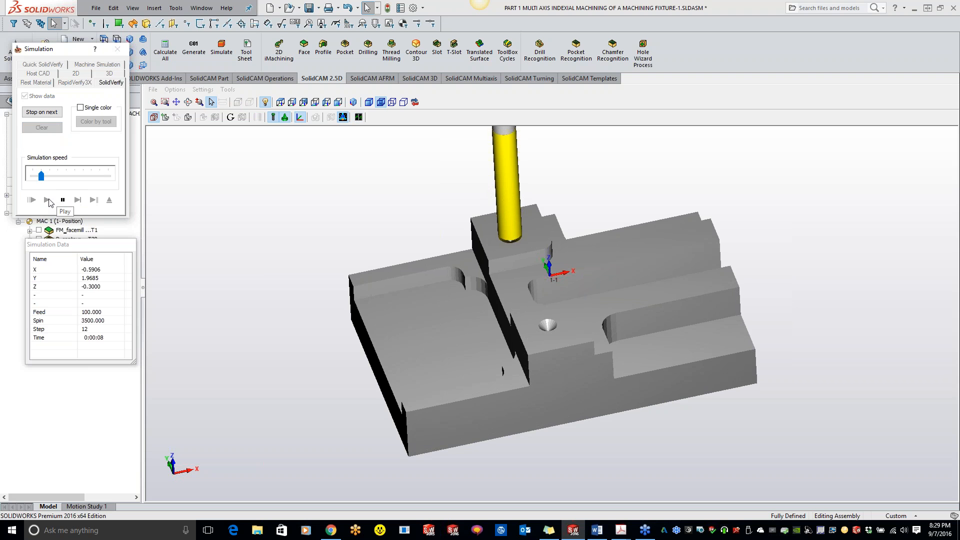
scroll(391, 266, "down", 2)
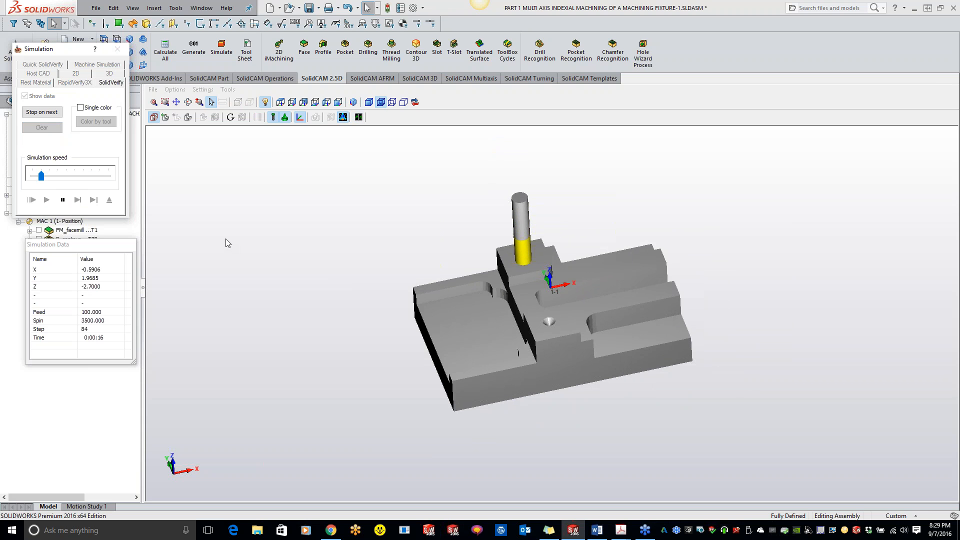
left_click(62, 199)
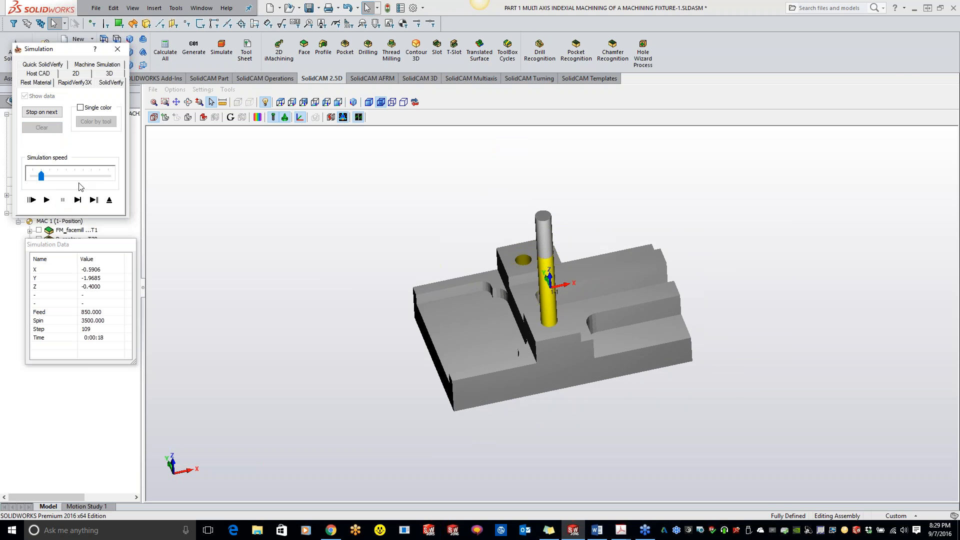
Add the ER 32 2" Long holder to the 0.6562 inch drill, tool 3, in the drilling operation.
left_click(117, 50)
left_click(105, 130)
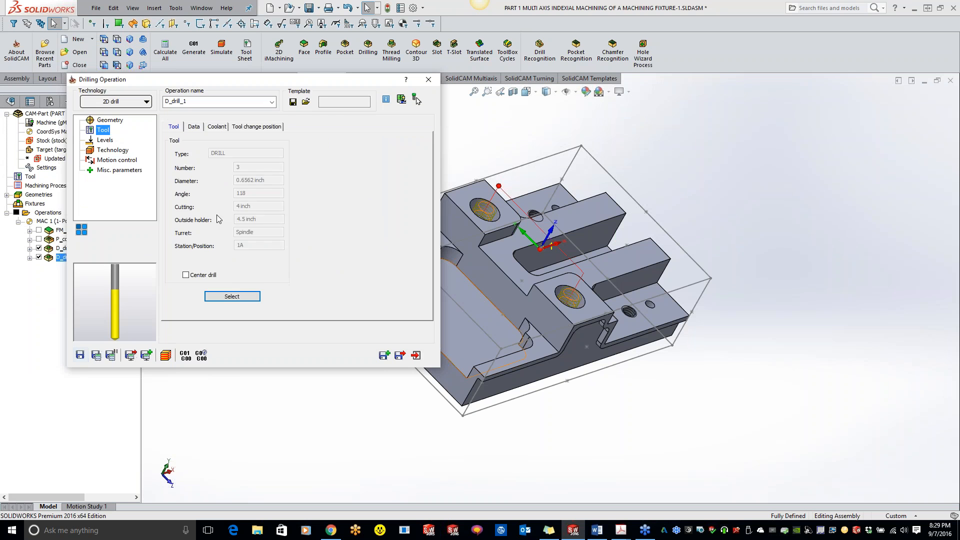
left_click(236, 295)
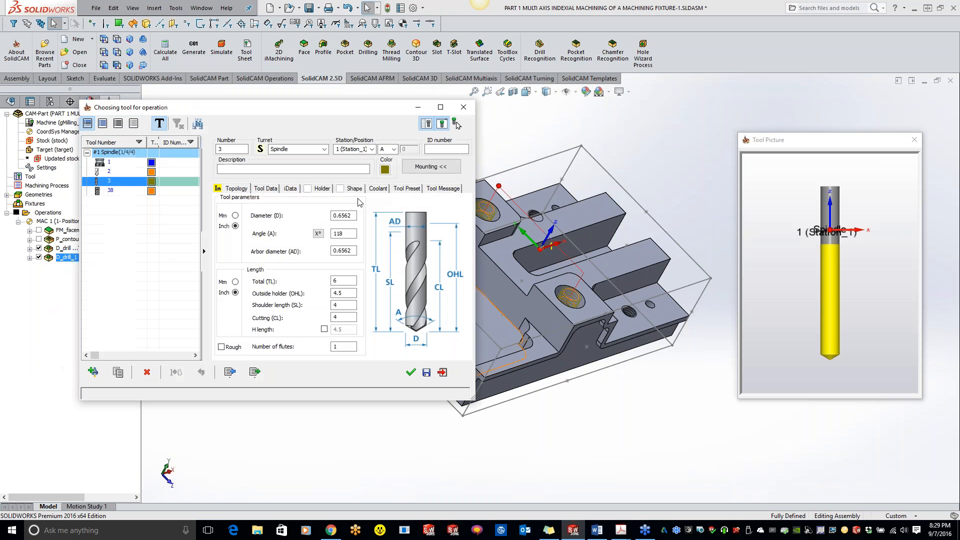
left_click(322, 188)
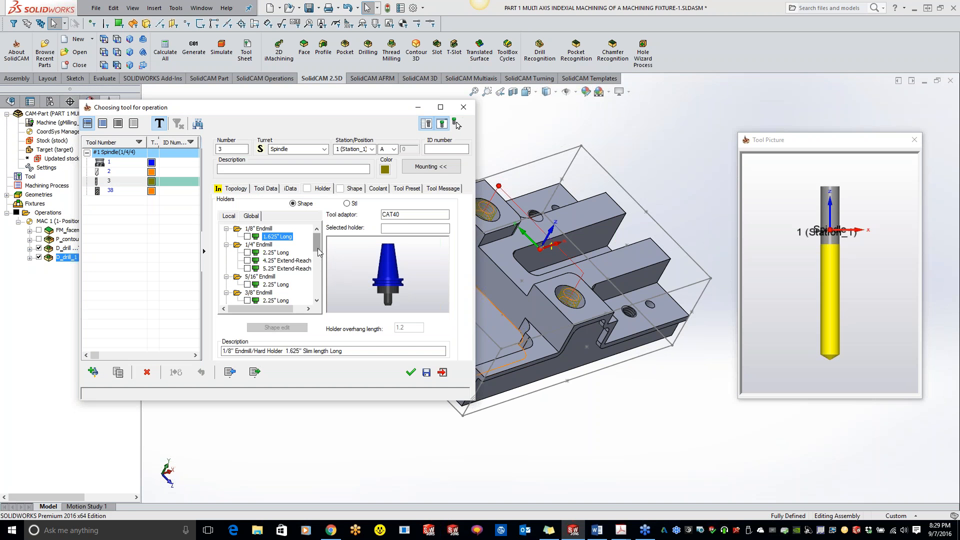
left_click_drag(318, 246, 321, 291)
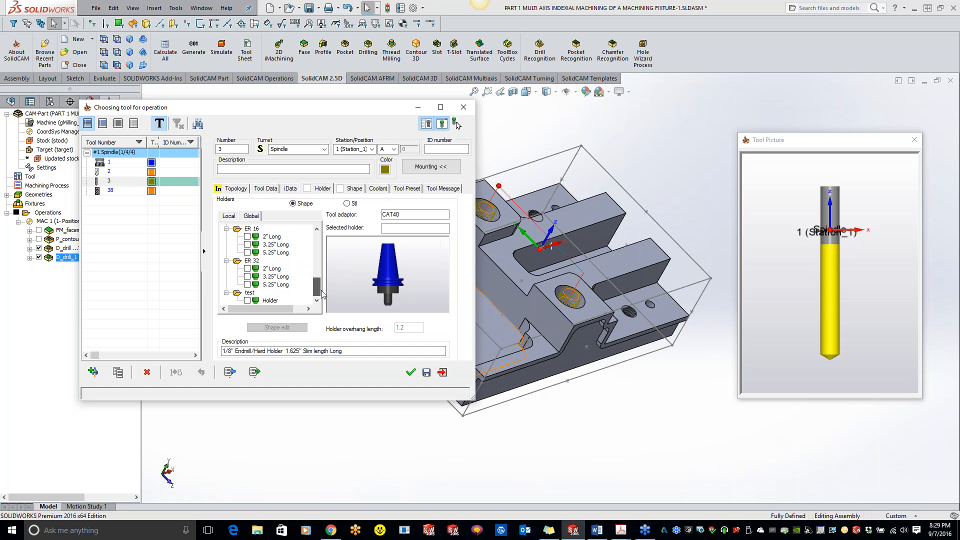
left_click(247, 269)
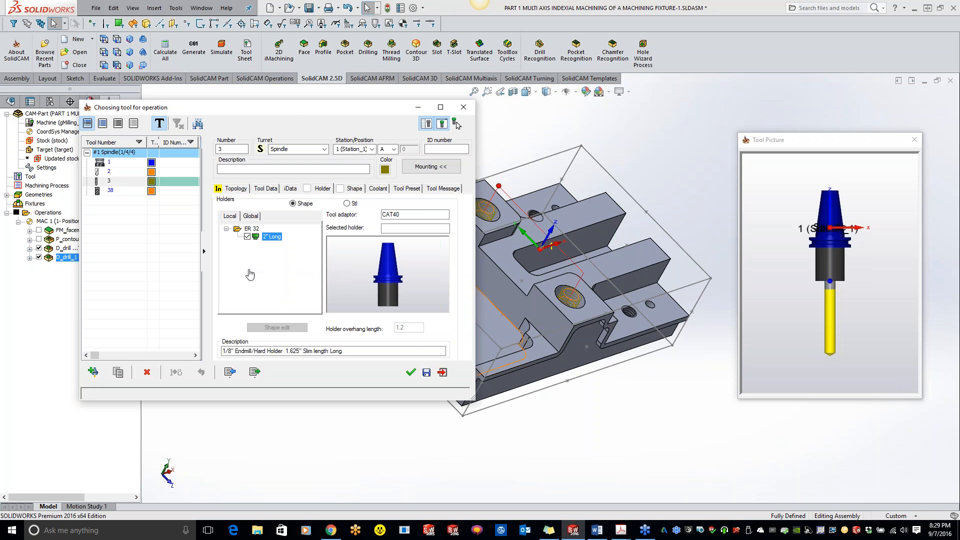
left_click(422, 370)
Recalculate the drilling operation and play its SolidVerify simulation with the holder at a faster speed.
left_click(98, 355)
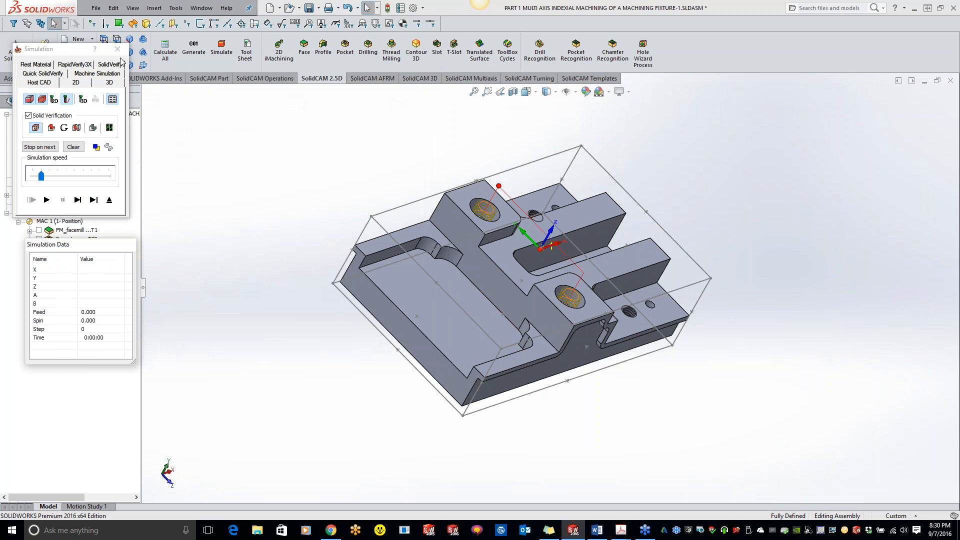
left_click(120, 62)
left_click(46, 199)
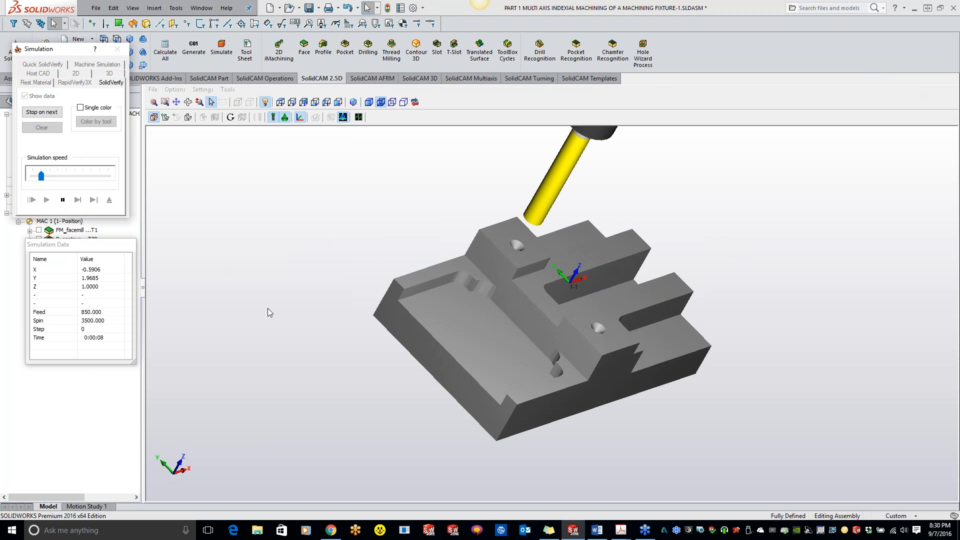
left_click_drag(41, 176, 65, 178)
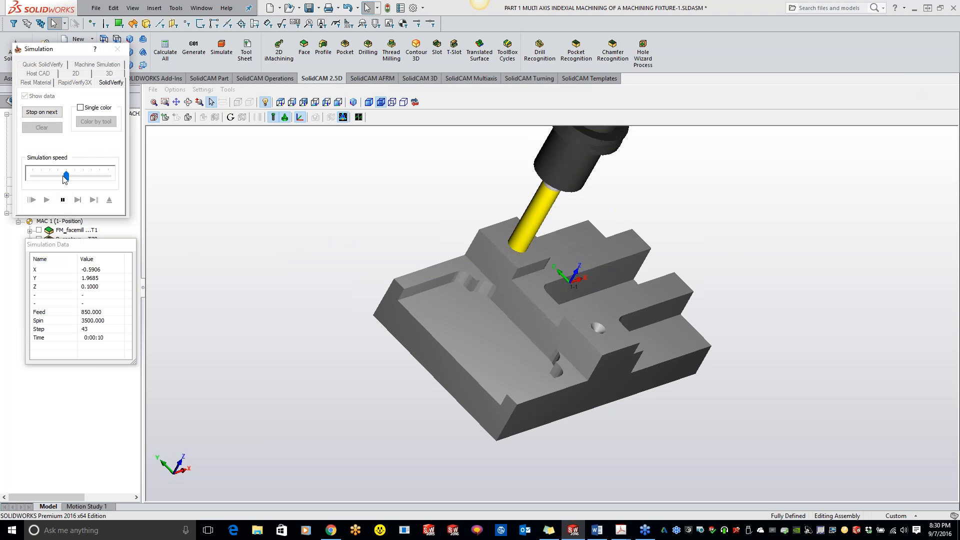
left_click_drag(649, 352, 638, 341)
key("Escape")
left_click(118, 49)
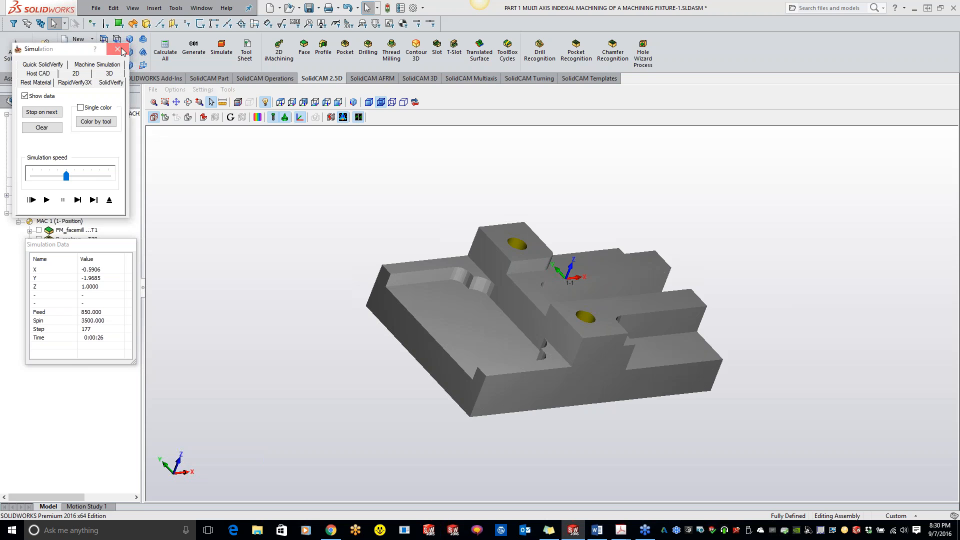
Set the drill depth delta to -1 and recalculate the drilling operation.
left_click(105, 140)
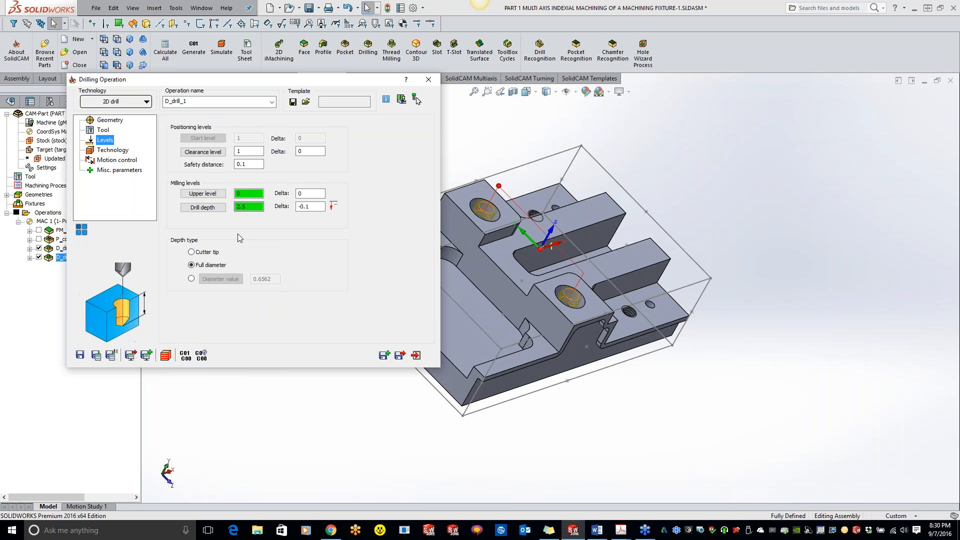
left_click(309, 206)
left_click_drag(308, 206, 304, 206)
left_click(97, 355)
Play the SolidVerify simulation of the deeper drilling to check the holder's clearance above the stock.
left_click(165, 359)
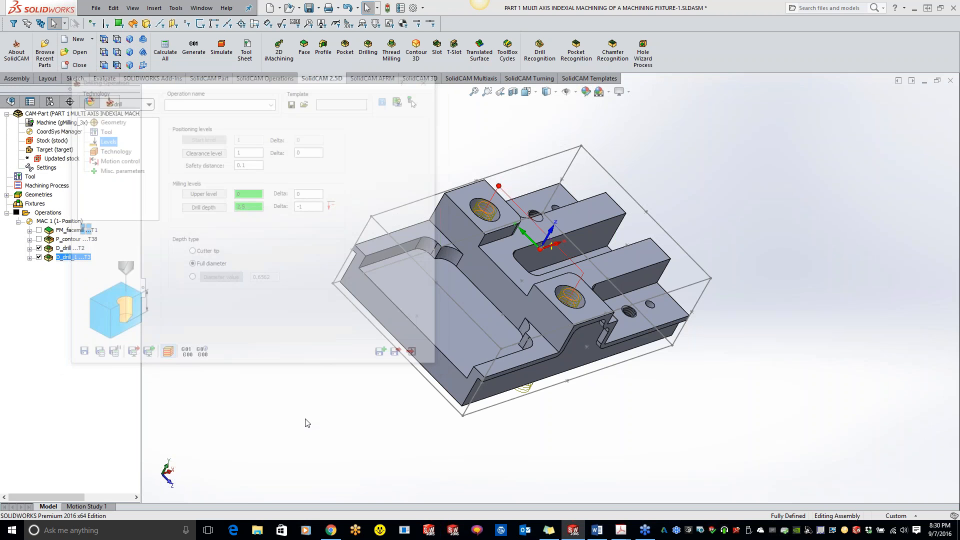
left_click(108, 65)
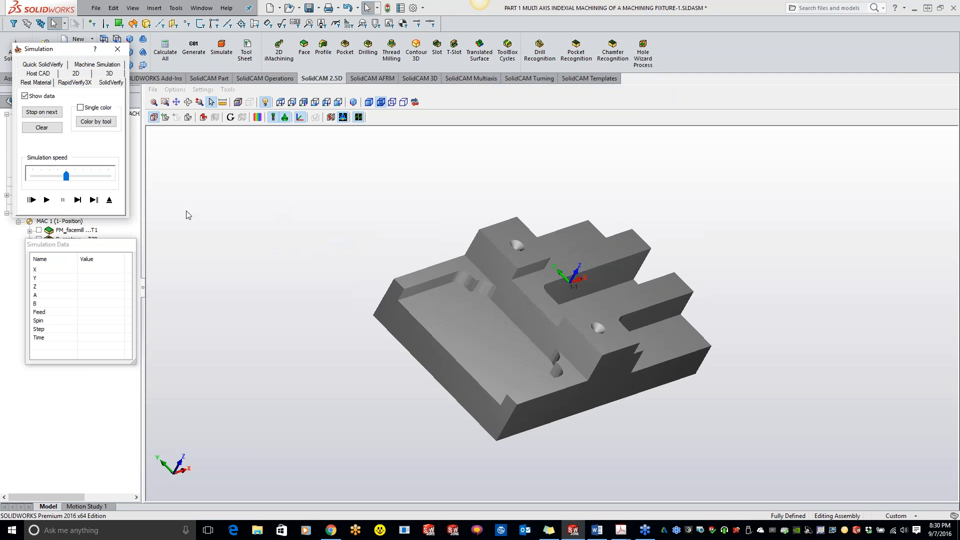
left_click(47, 199)
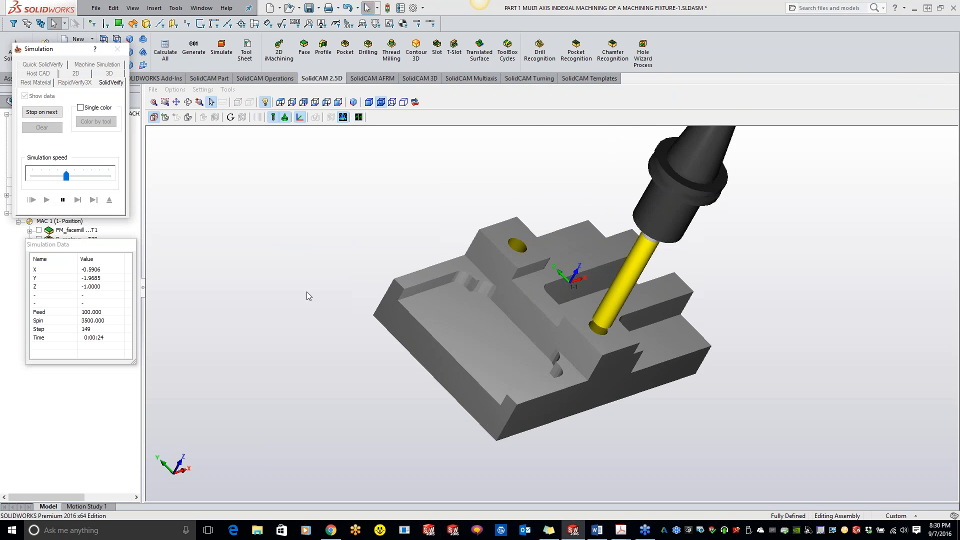
left_click(117, 49)
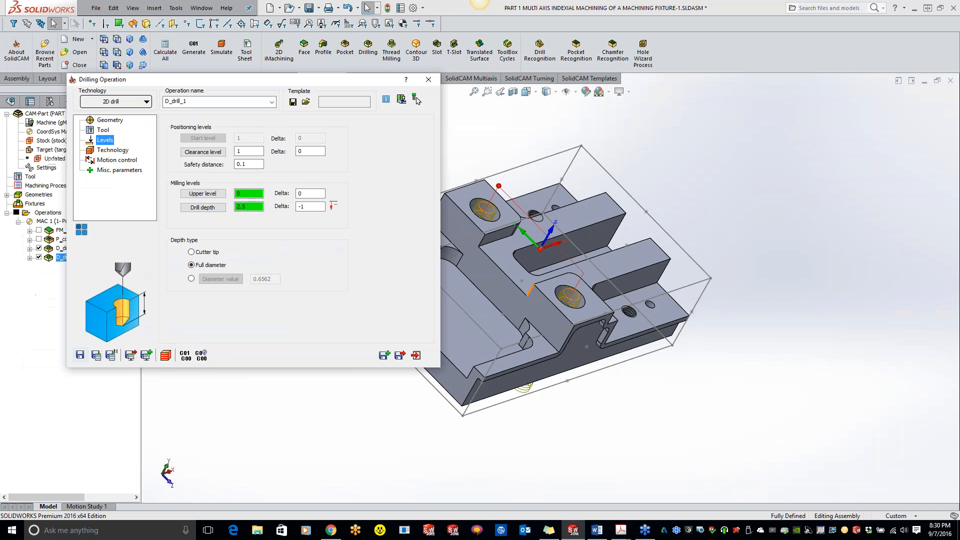
Set the drill depth delta to -5 and recalculate the drilling operation.
left_click(302, 206)
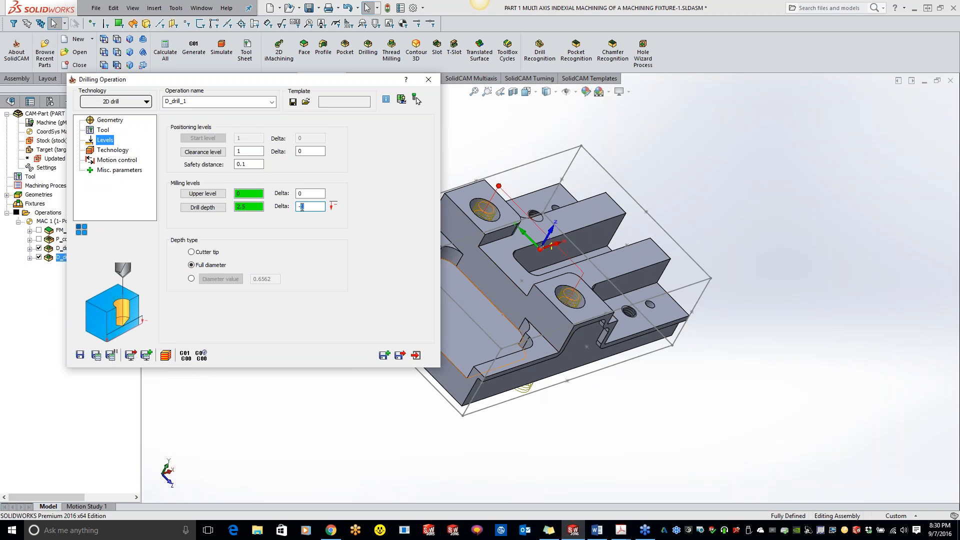
type("-5")
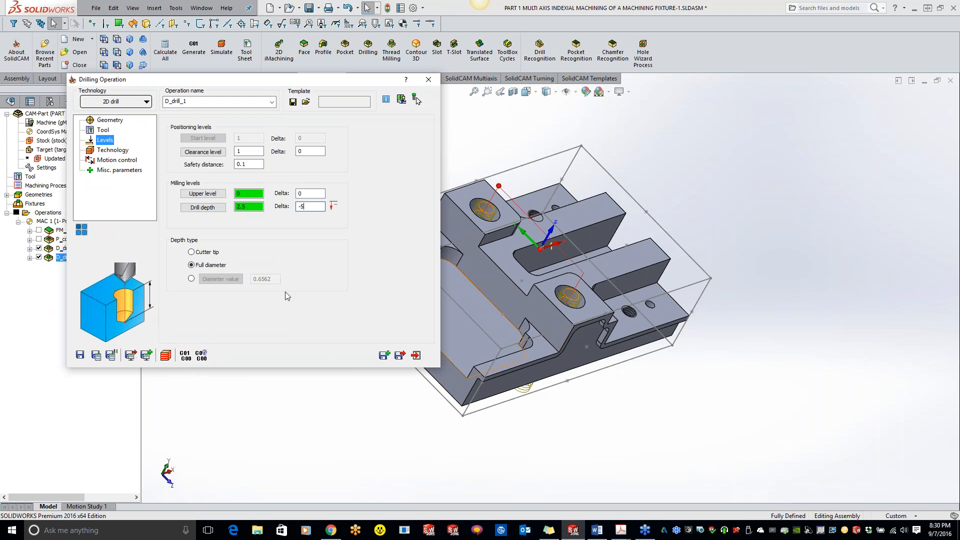
type(".")
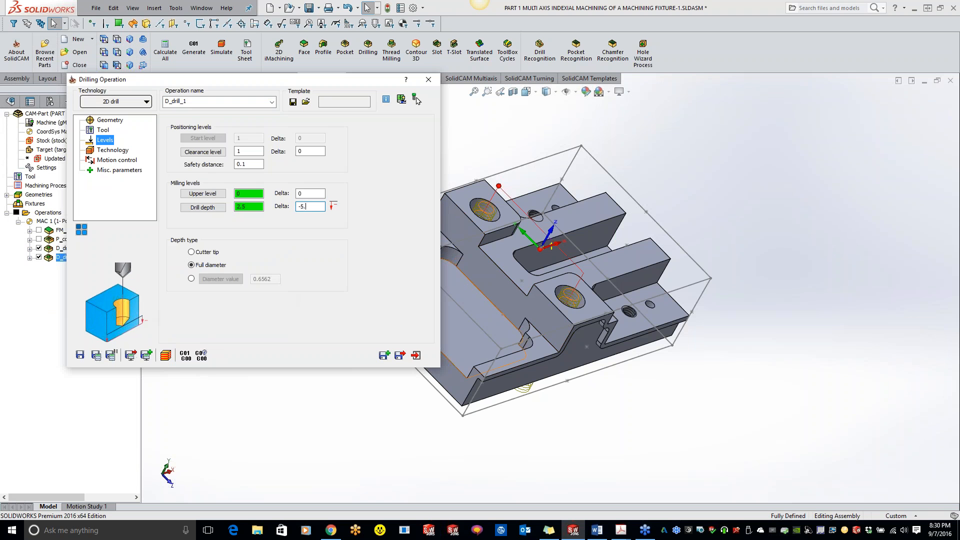
left_click(96, 354)
Simulate the drilling in SolidVerify, continuing clash monitoring each time the holder hits the machined stock.
left_click(165, 355)
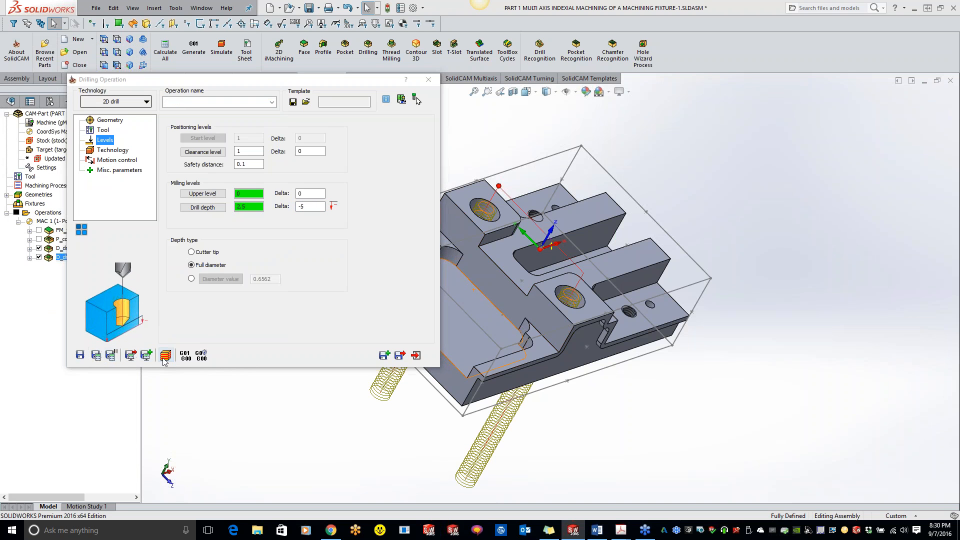
left_click(110, 64)
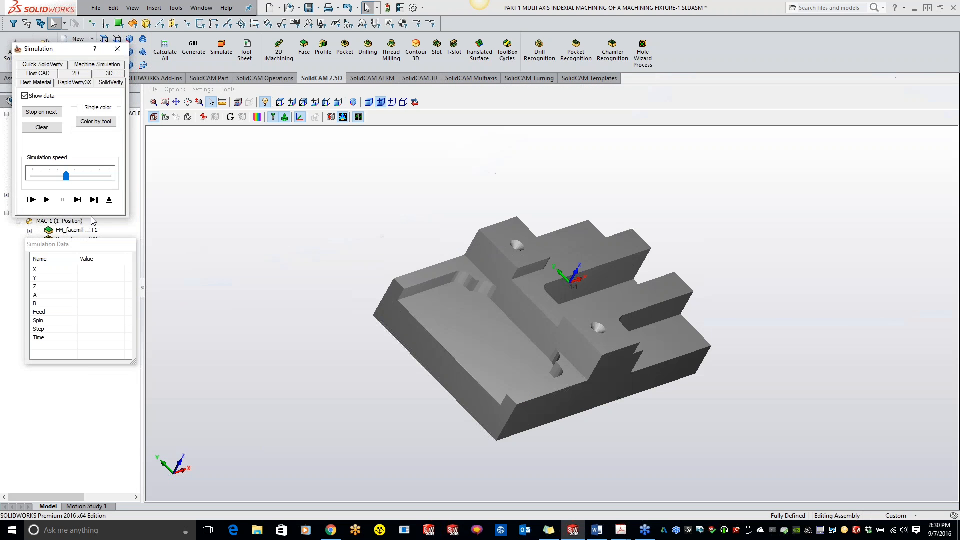
left_click(47, 201)
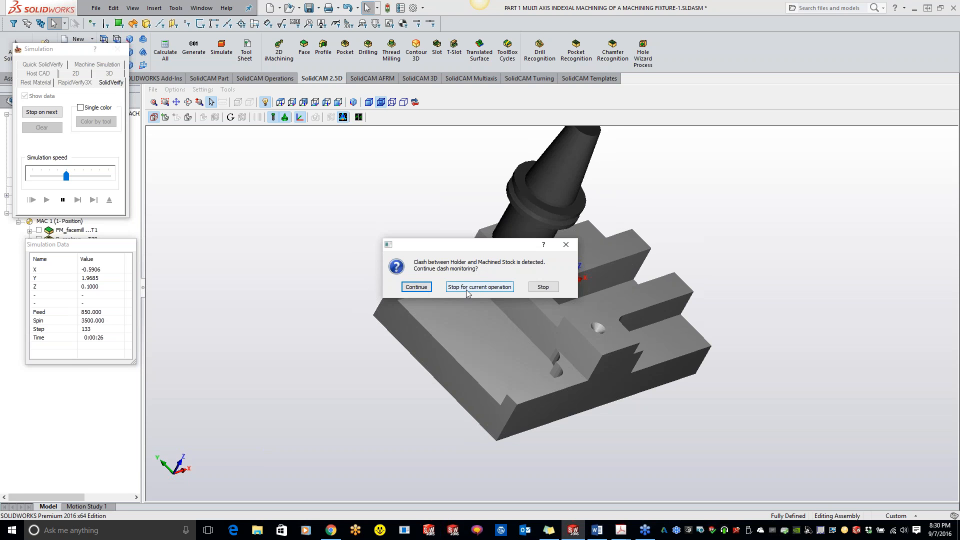
left_click(416, 287)
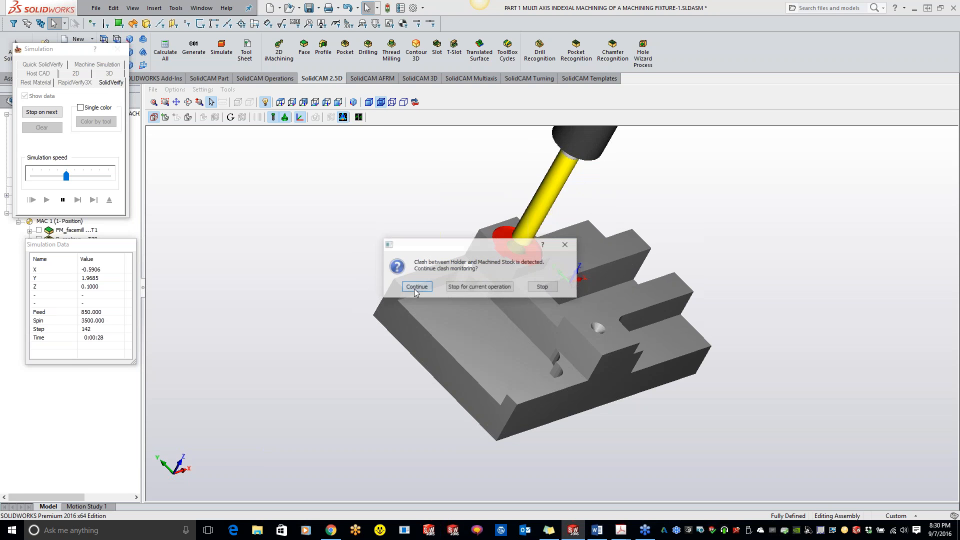
left_click(417, 287)
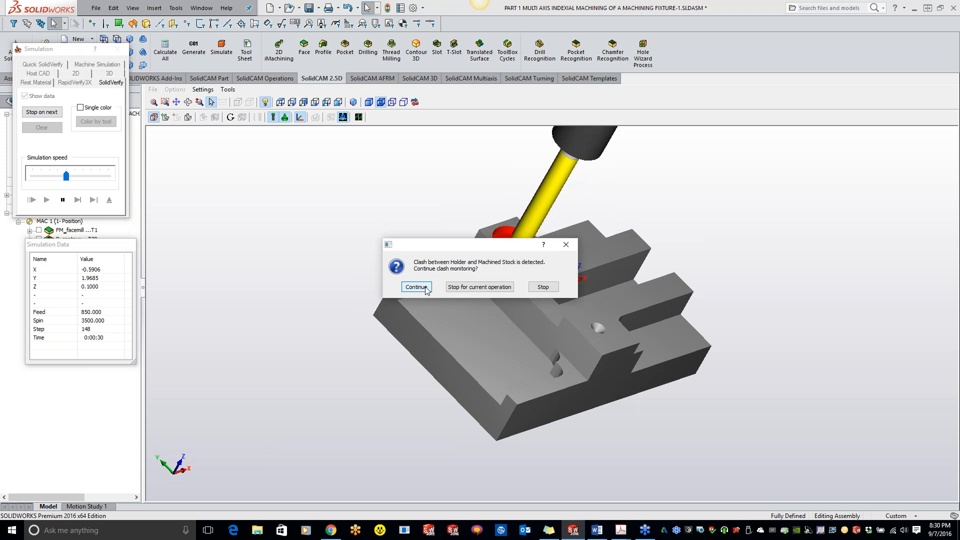
left_click_drag(465, 249, 357, 305)
left_click(312, 345)
left_click(312, 345)
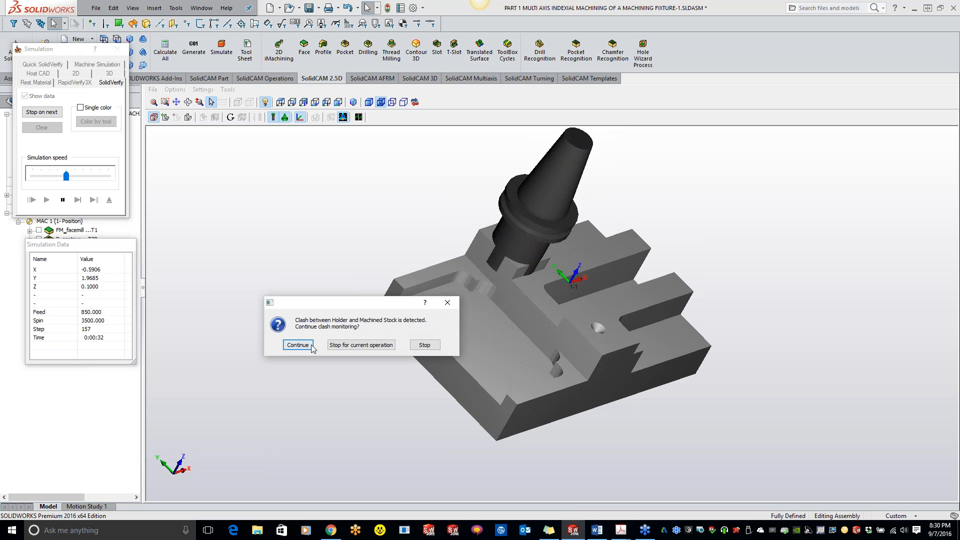
Stop clash monitoring, let the simulation finish and examine the holder's gouges around both holes.
left_click(419, 345)
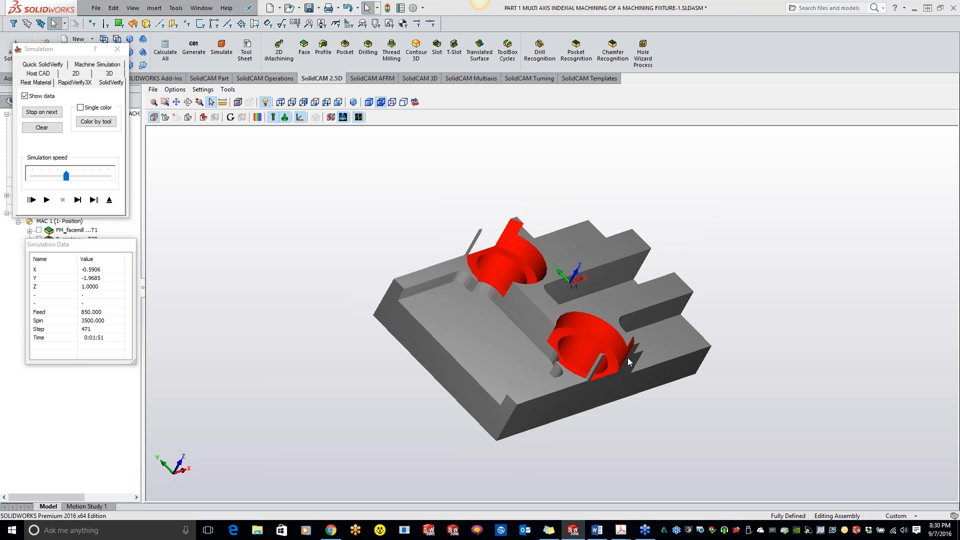
middle_click_drag(558, 321, 533, 310)
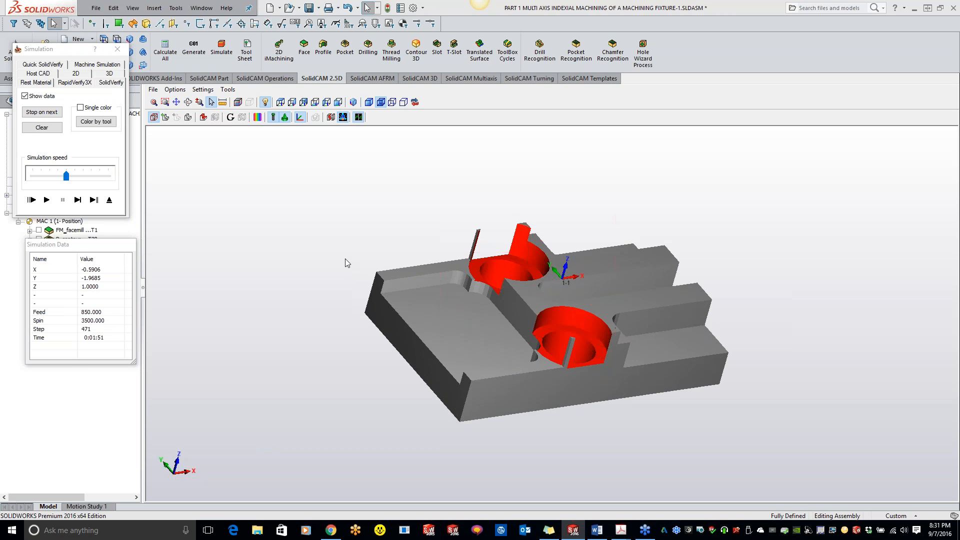
left_click(117, 48)
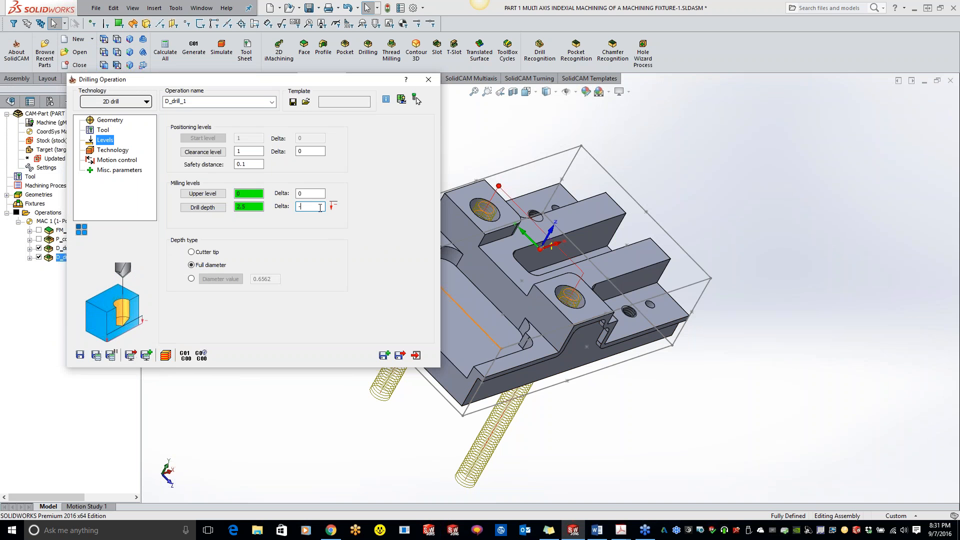
Set the drill depth delta to -0.1, recalculate the drilling operation and close it.
key("Tab")
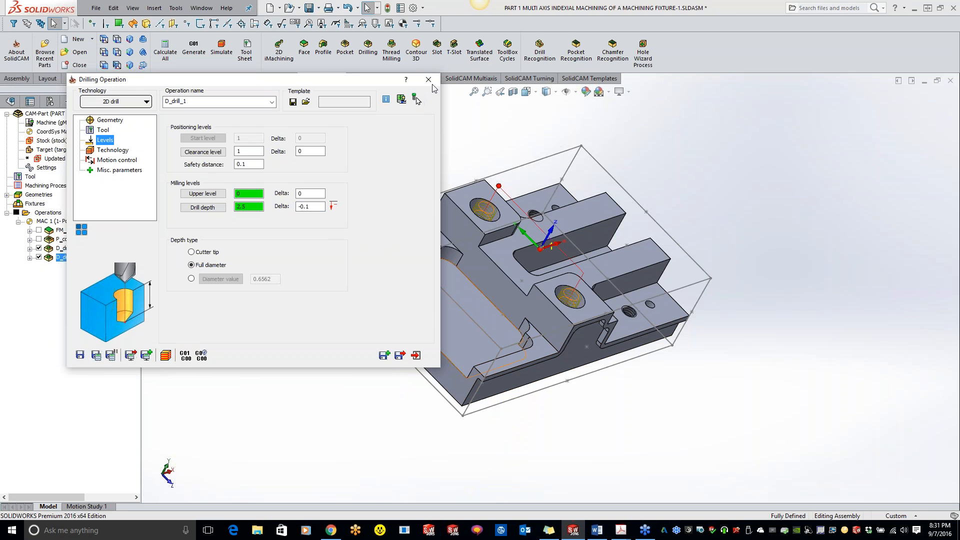
left_click(428, 80)
Add a Profile milling operation after the last drilling operation.
left_click(70, 248)
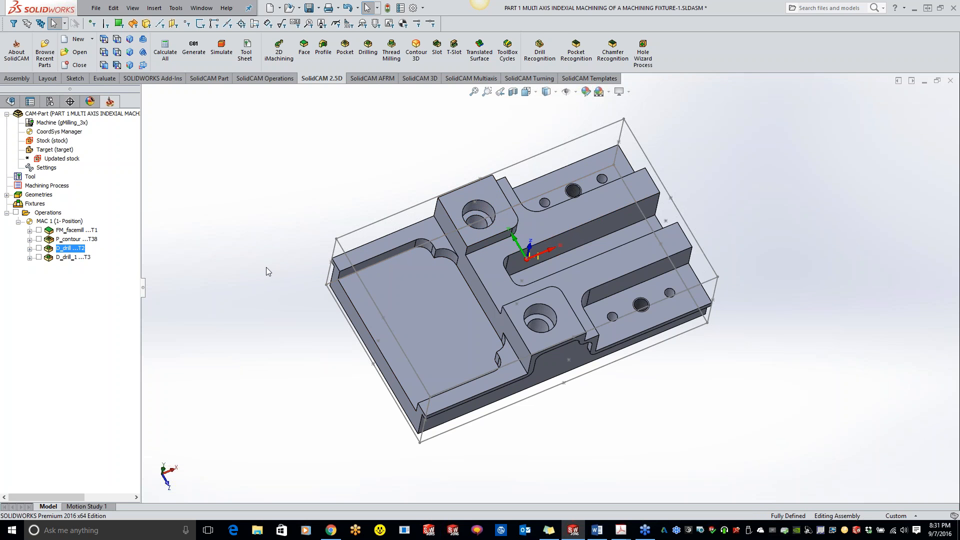
right_click(76, 259)
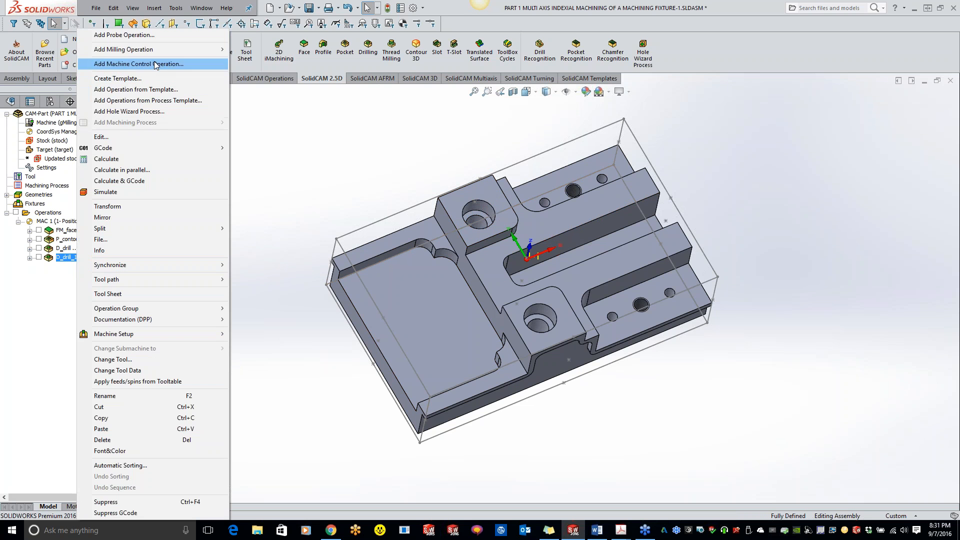
mouse_move(172, 50)
left_click(269, 86)
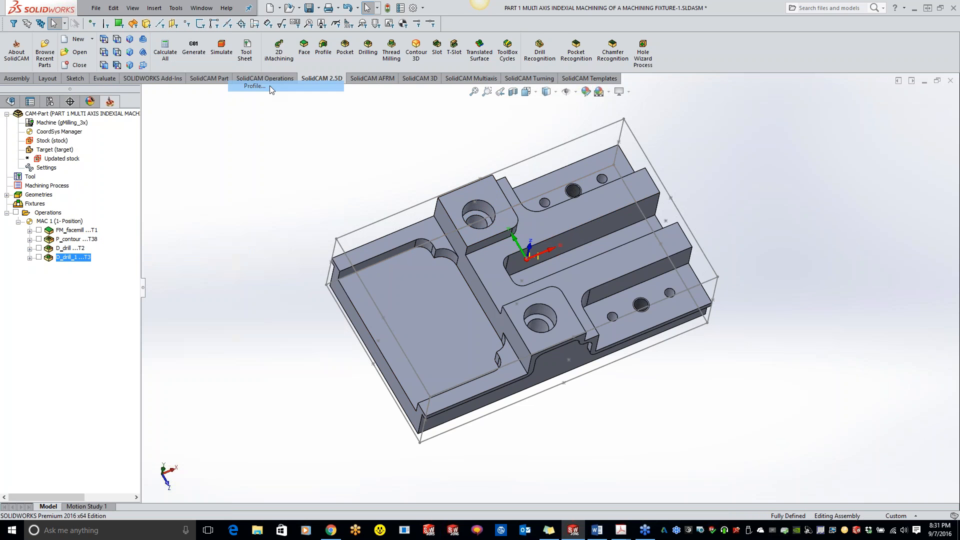
Define the profile geometry as two chains from the circular upper edges of both counterbores.
left_click(203, 146)
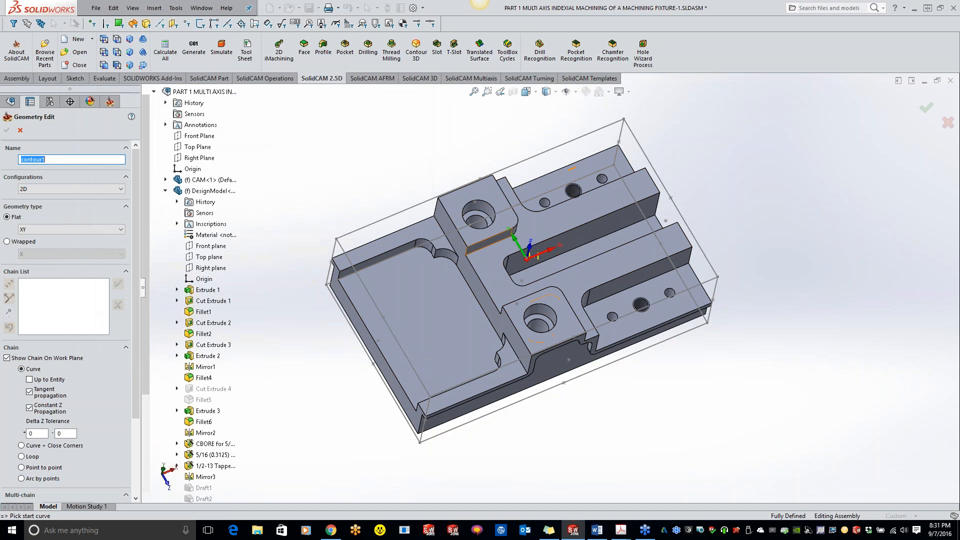
left_click(494, 216)
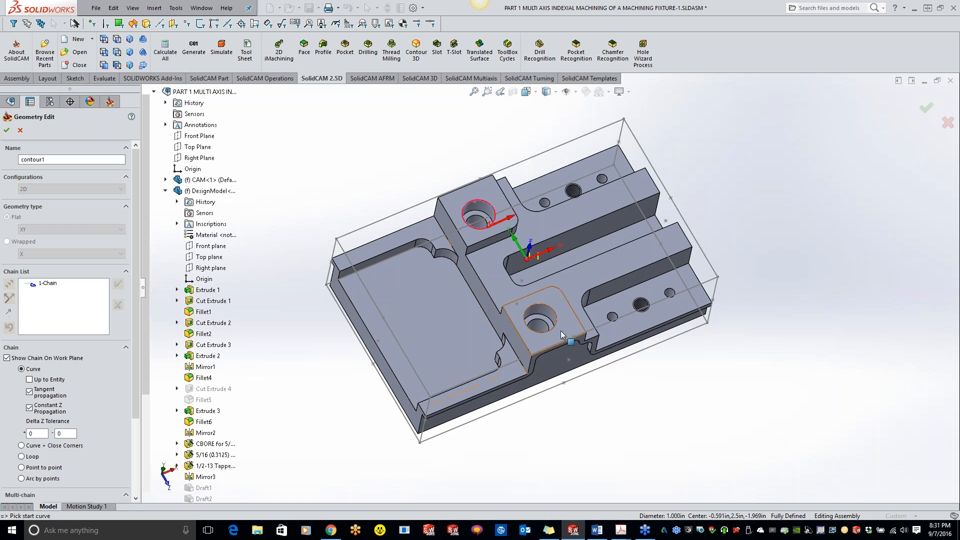
left_click(539, 303)
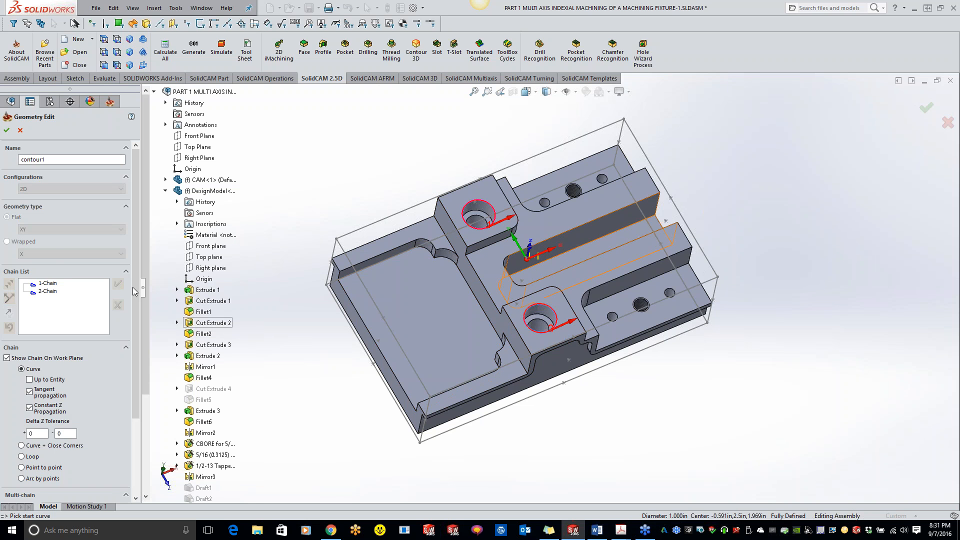
left_click(7, 131)
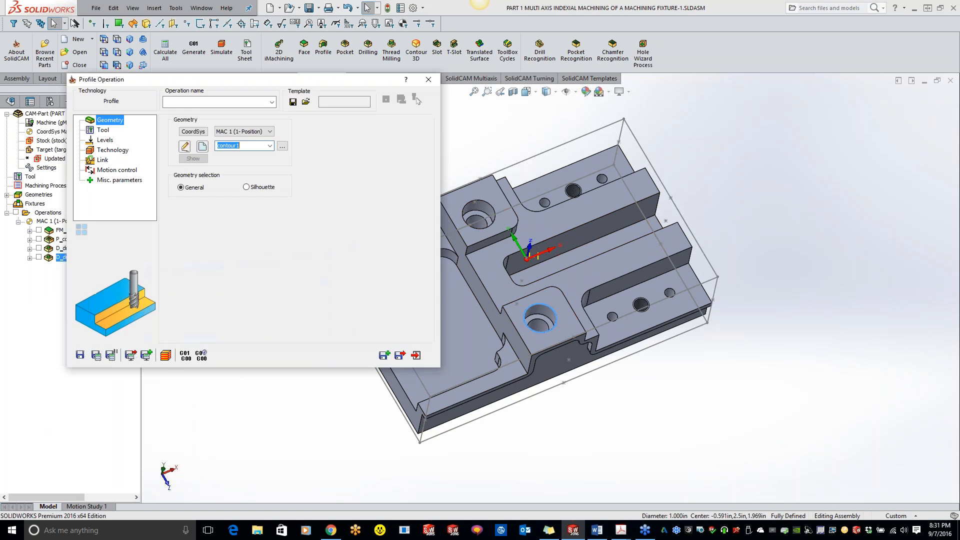
Assign existing tool 38 to the profile operation and open its levels settings.
left_click(103, 130)
left_click(227, 274)
double_click(108, 191)
left_click(105, 140)
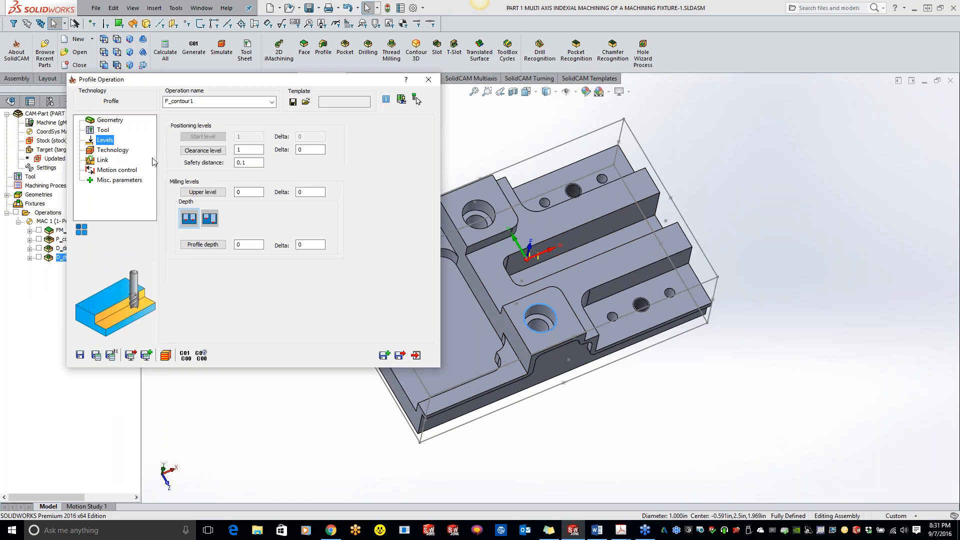
Set the profile depth from the floor of the front counterbore on the model.
left_click(202, 244)
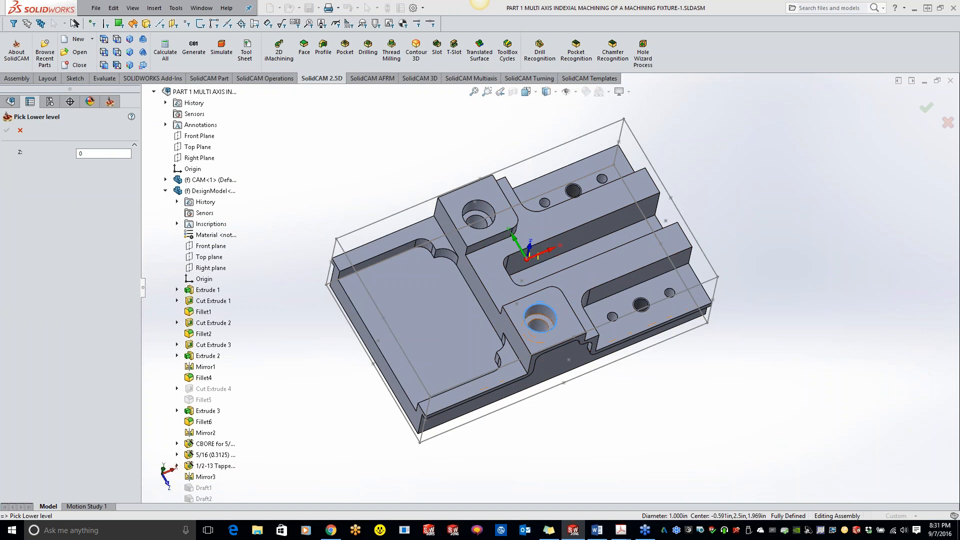
left_click(538, 317)
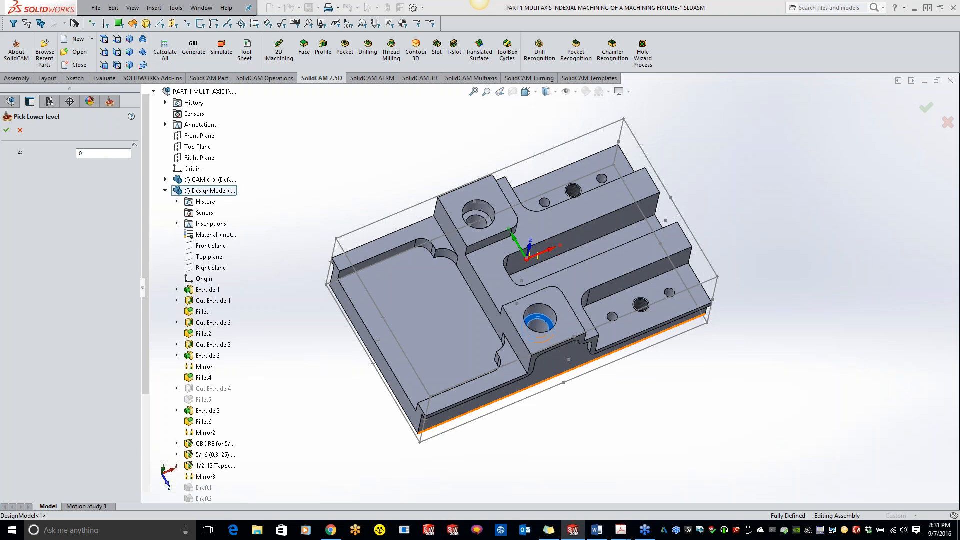
left_click(7, 131)
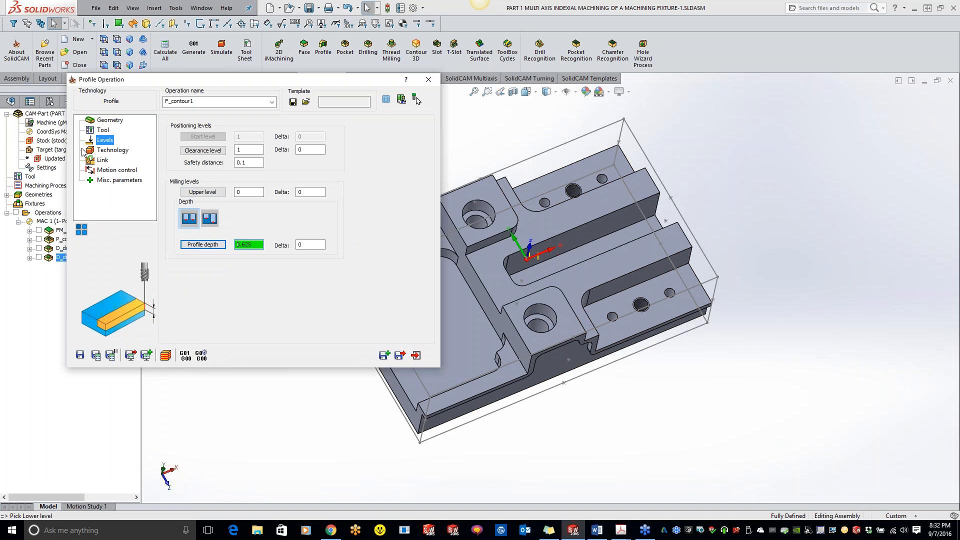
Enable rough passes with a 0.05 step down for the profile operation, then save and calculate it.
left_click(119, 151)
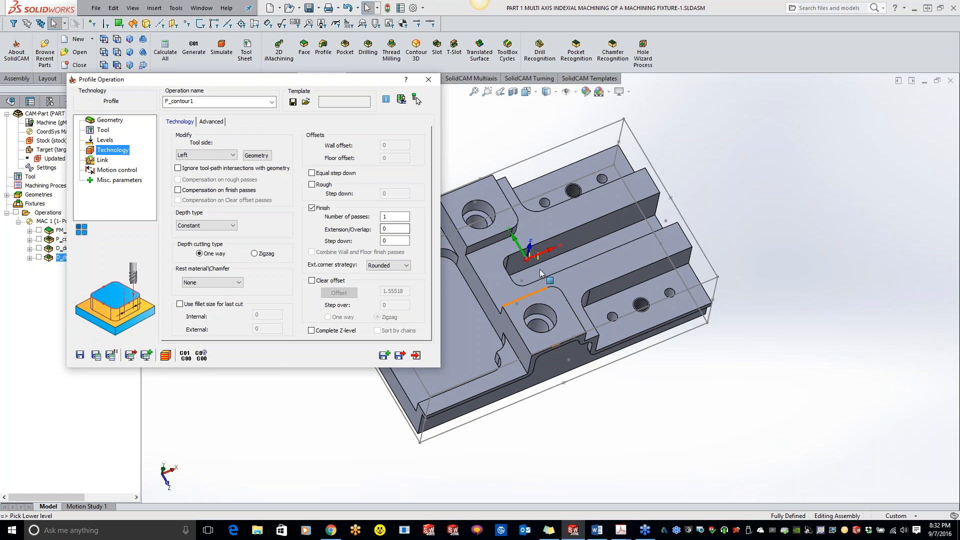
left_click(313, 184)
left_click(392, 194)
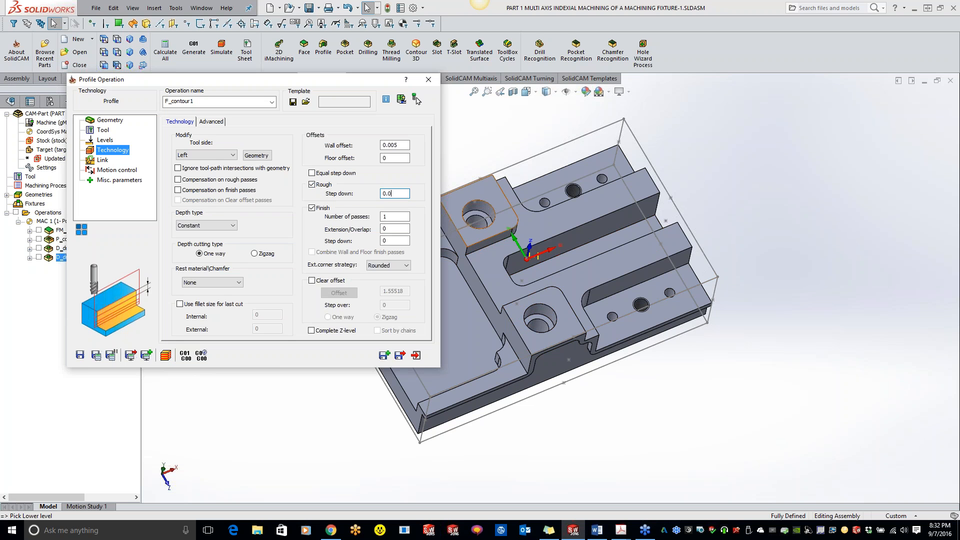
left_click(96, 356)
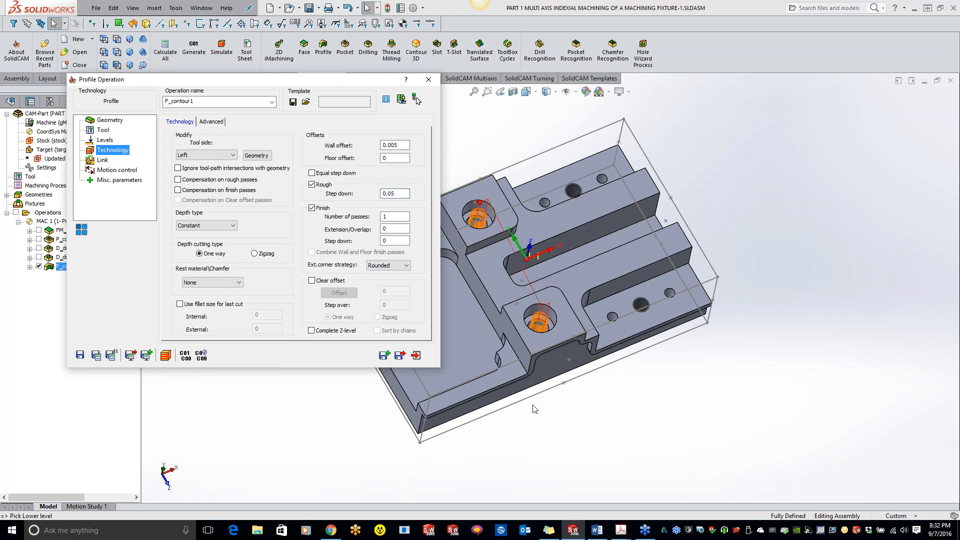
Simulate the constant-depth profile toolpath in SolidVerify at the slowest speed and examine how the tool cuts the counterbore.
left_click(163, 355)
left_click(108, 65)
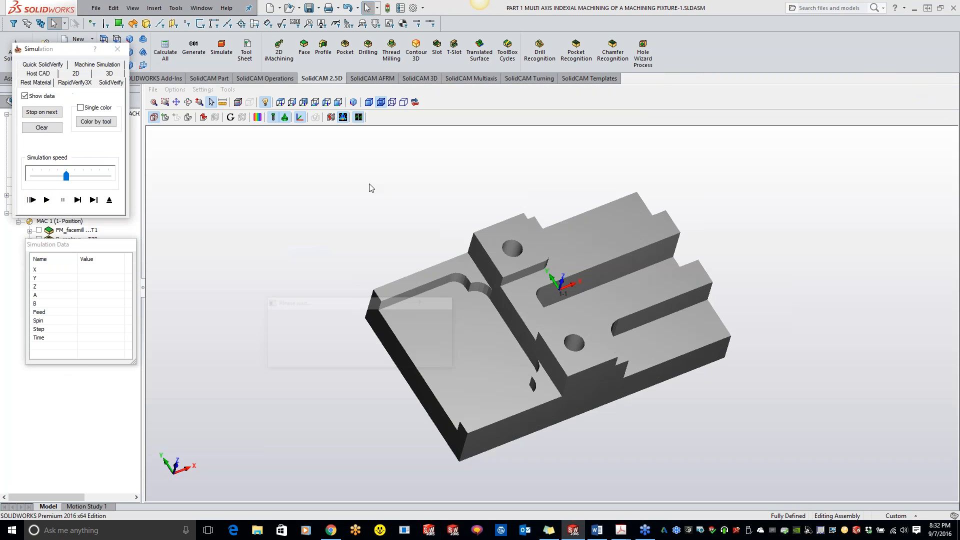
left_click(46, 200)
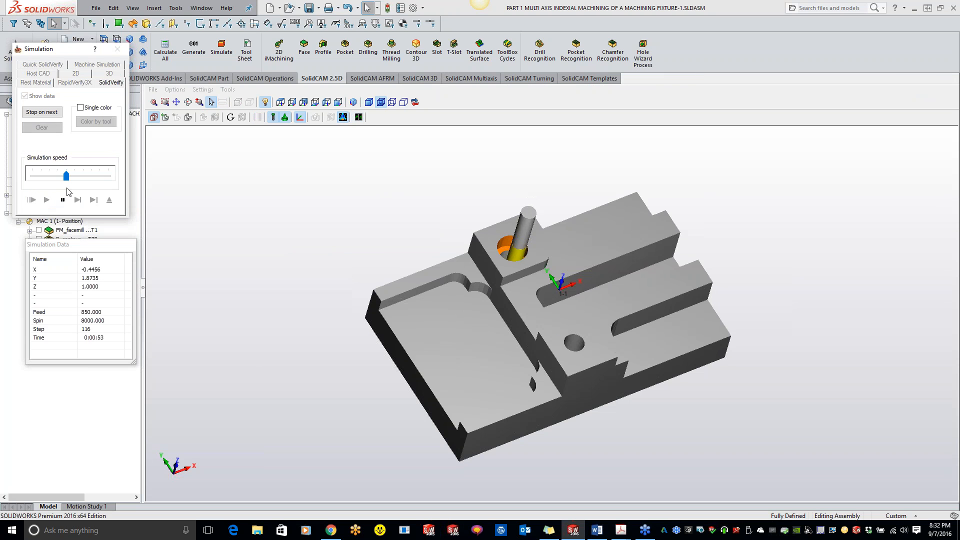
left_click_drag(66, 176, 33, 175)
left_click(46, 199)
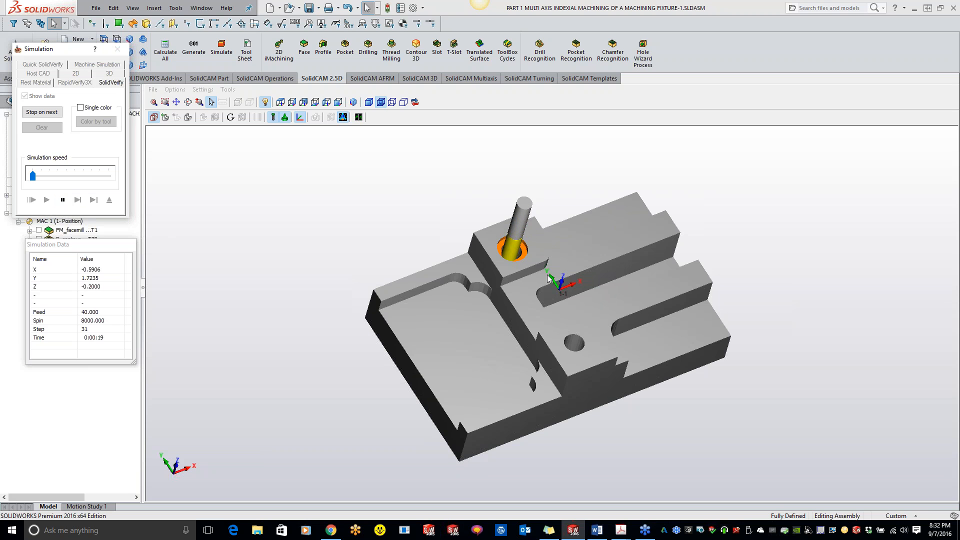
middle_click_drag(524, 254, 517, 221)
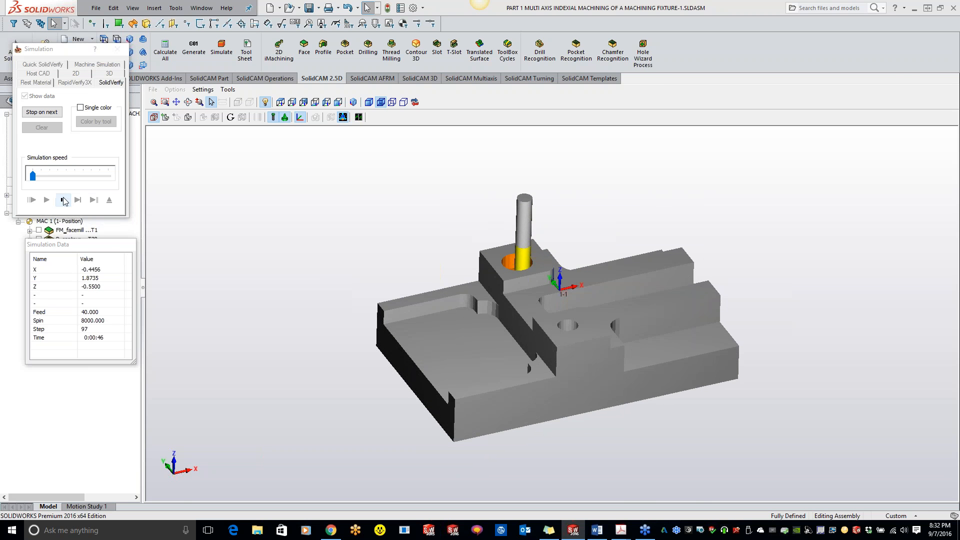
left_click(118, 48)
Change the profile's depth type to Helical and recalculate the operation.
left_click(204, 225)
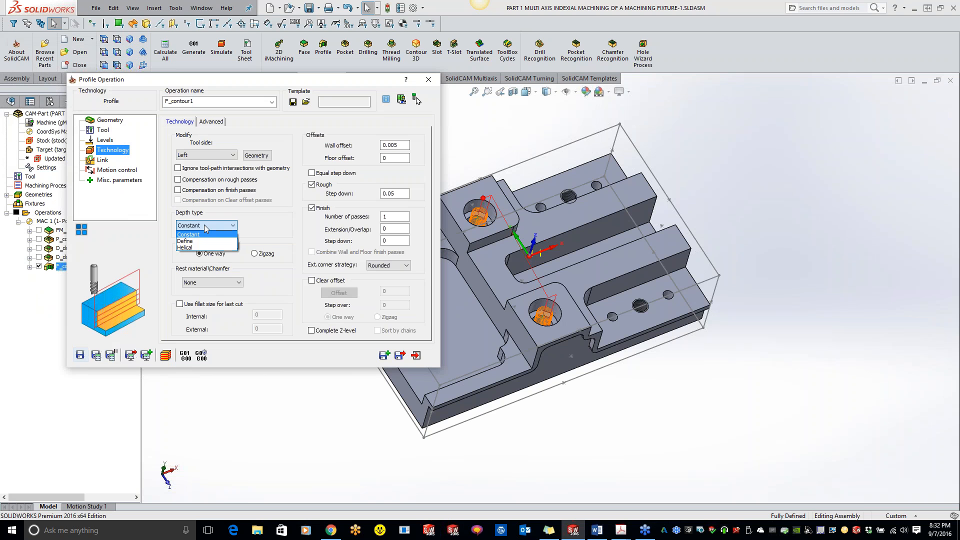
left_click(185, 248)
left_click(96, 354)
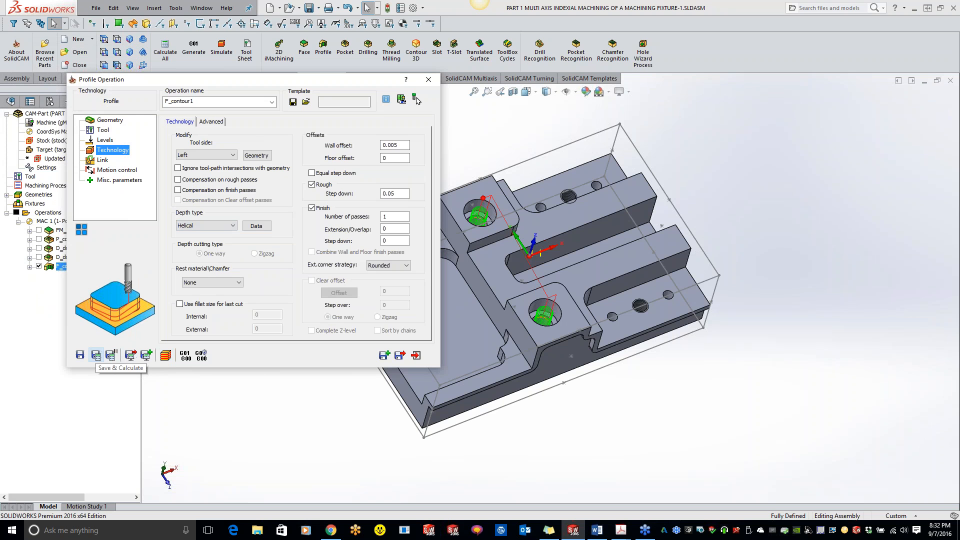
Run the SolidVerify simulation of the helical toolpath on both counterbores and exit it.
left_click(166, 355)
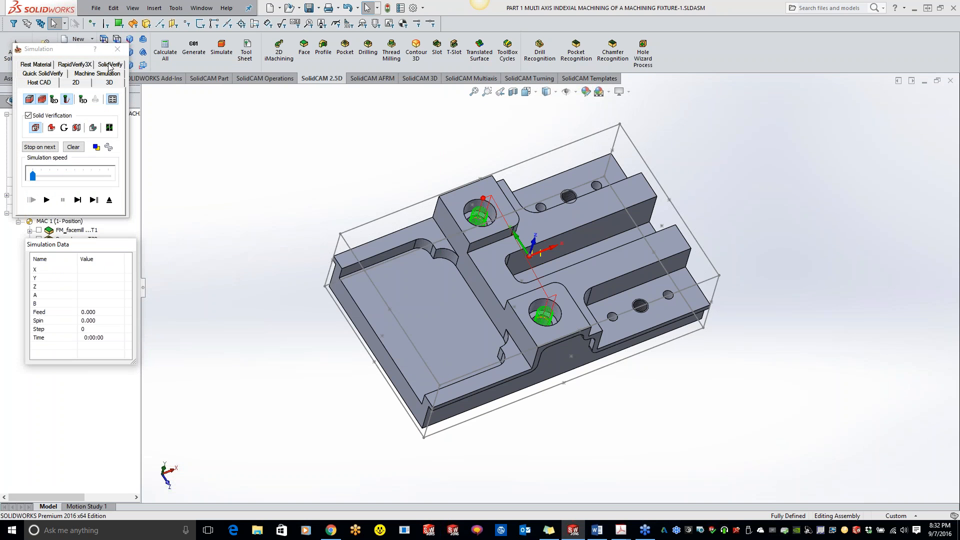
left_click(109, 64)
left_click(45, 202)
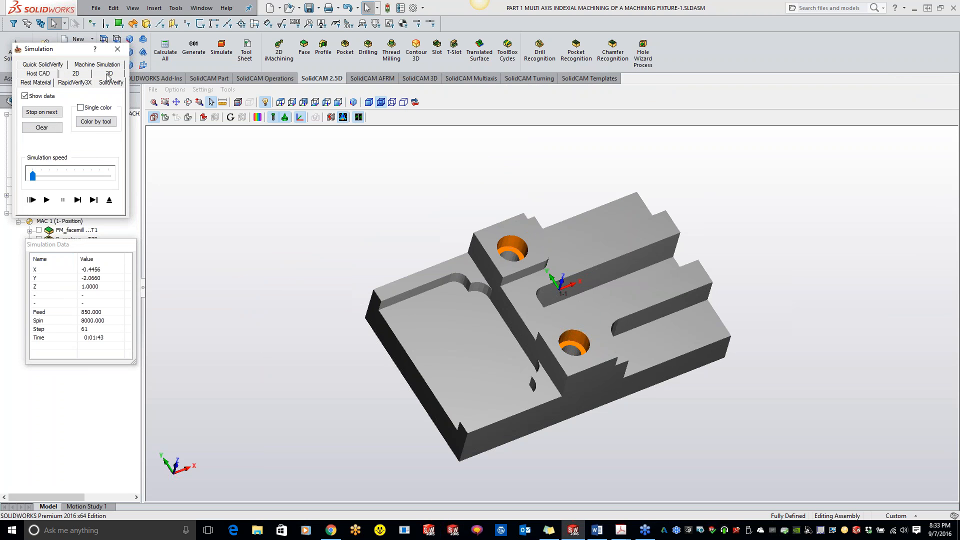
left_click(118, 49)
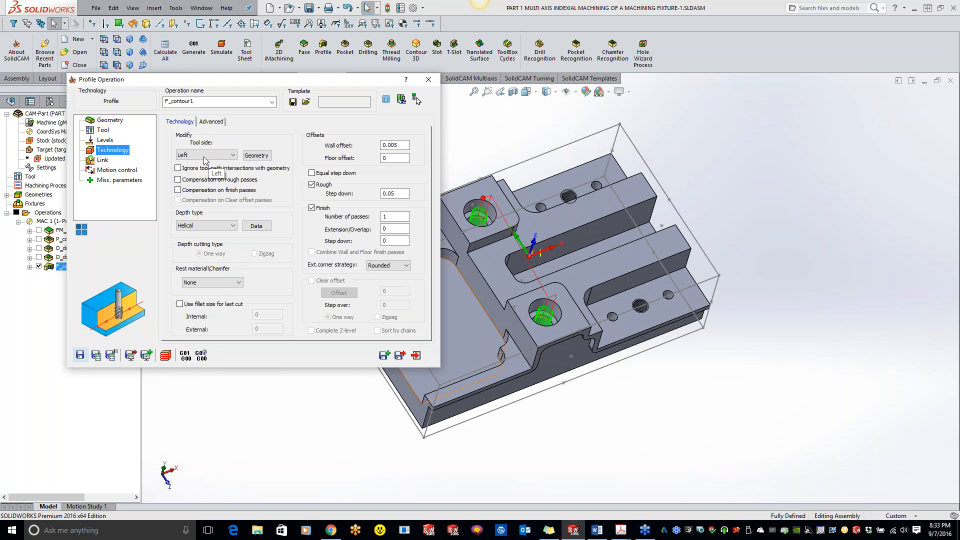
Try shifting the first chain's start position by percentage of the first edge and of the whole chain.
left_click(258, 156)
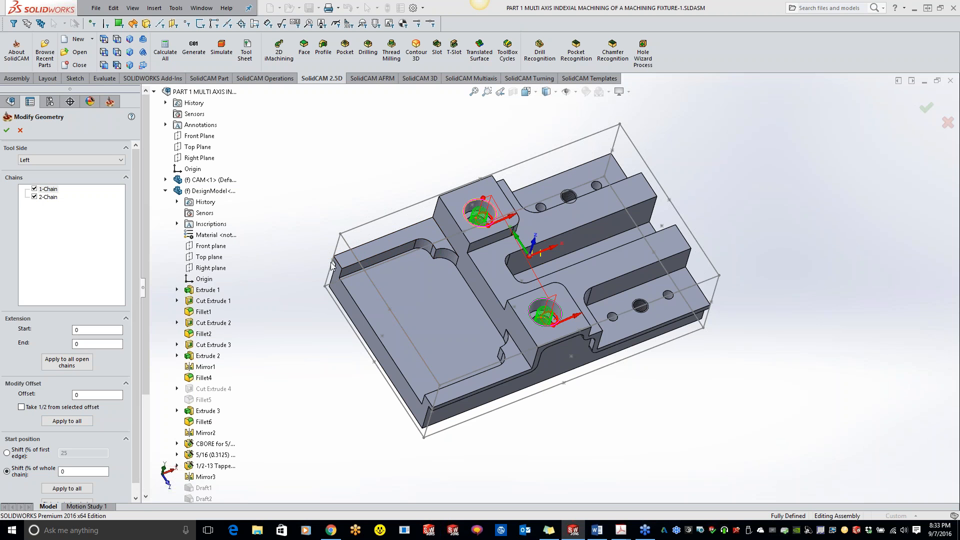
scroll(589, 315, "down", 2)
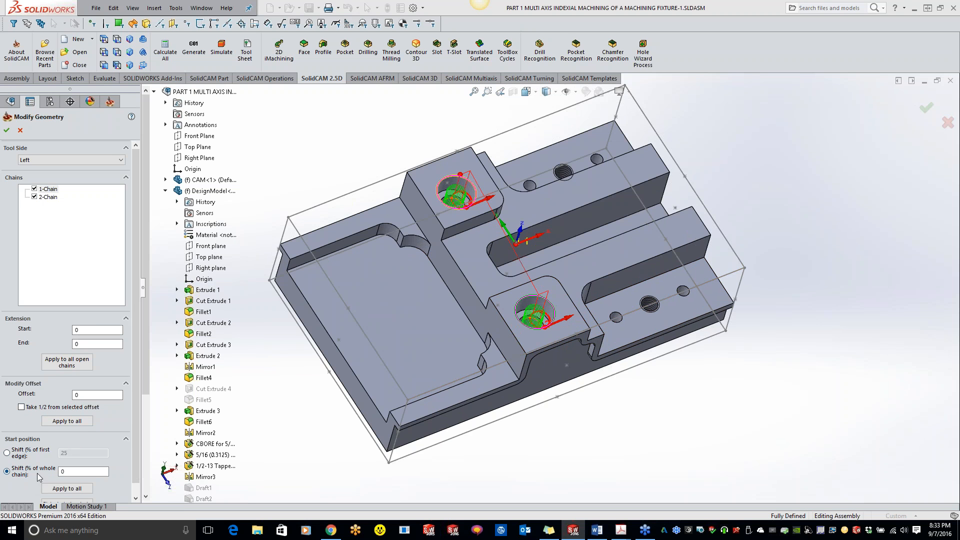
left_click(81, 472)
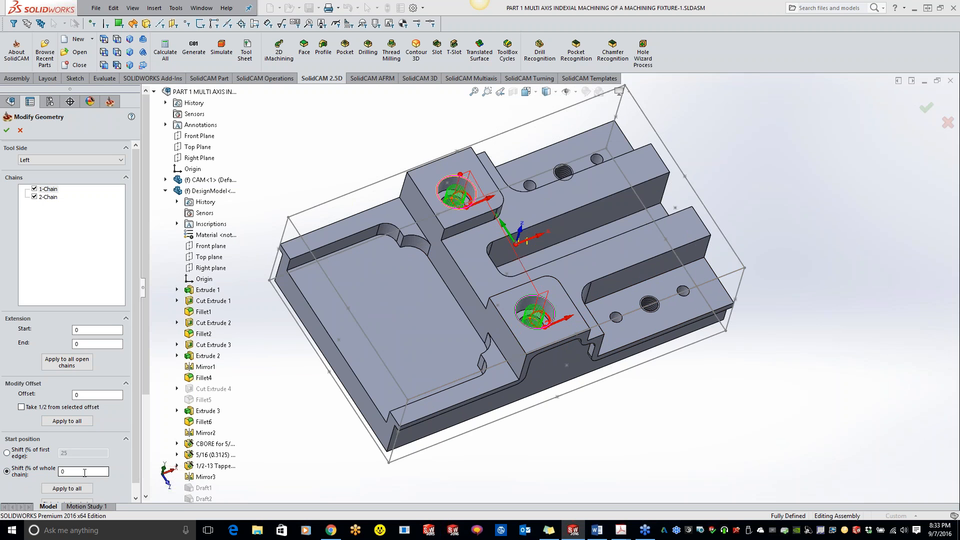
left_click(7, 452)
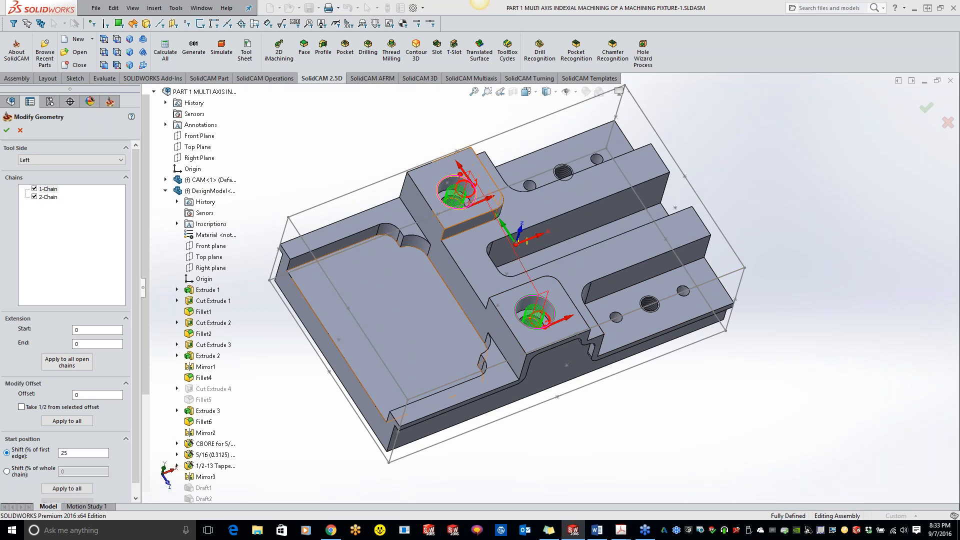
left_click(6, 471)
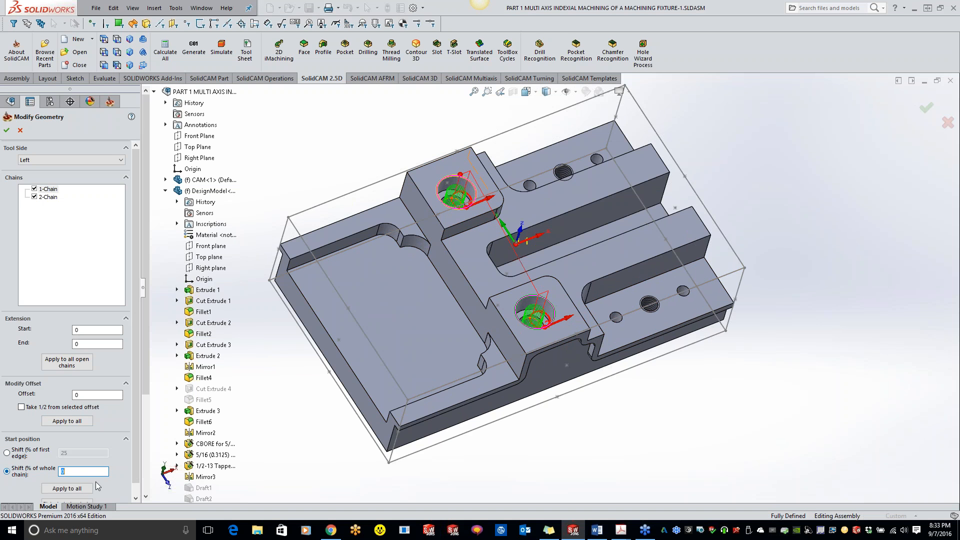
left_click(553, 306)
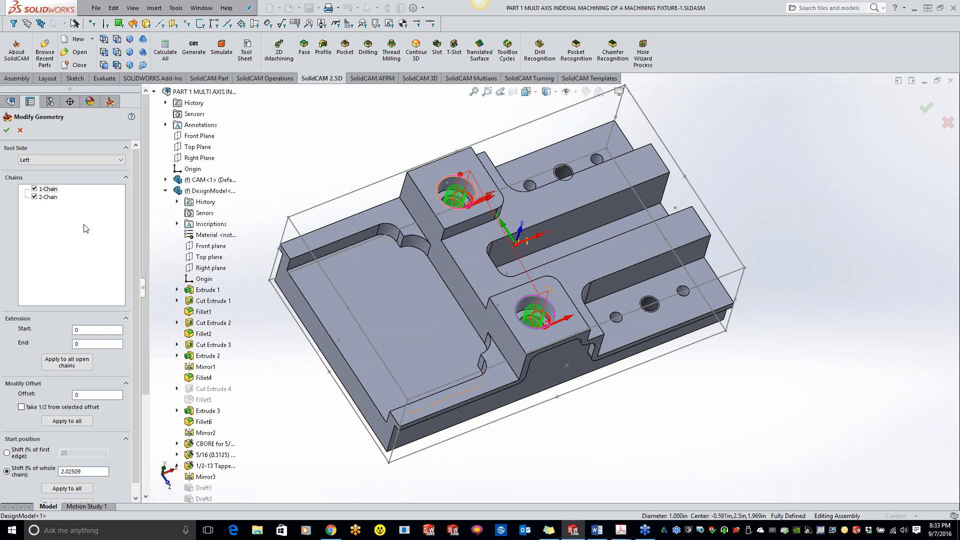
left_click(21, 131)
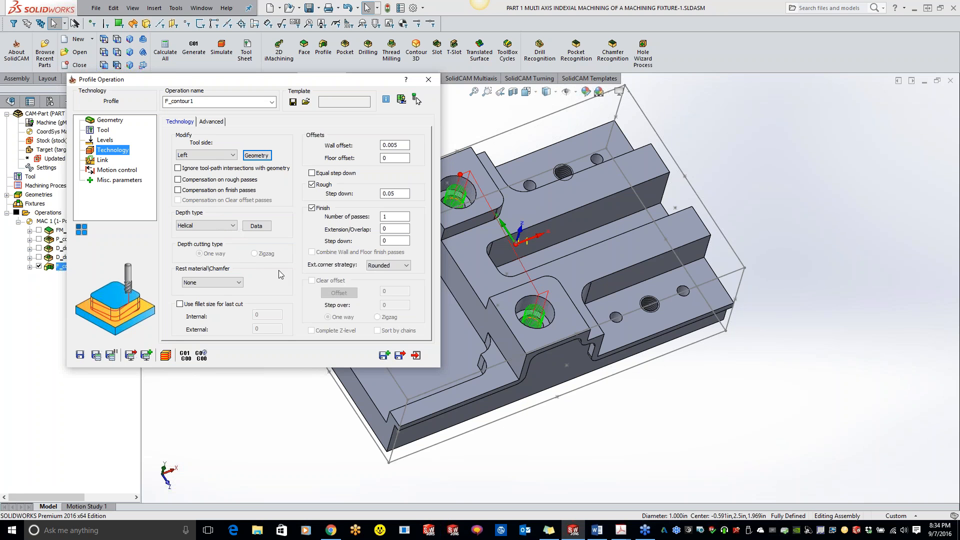
Accept the helical data with downward cutting and a last flat step, and enable ignoring tool-path intersections with geometry.
left_click(255, 226)
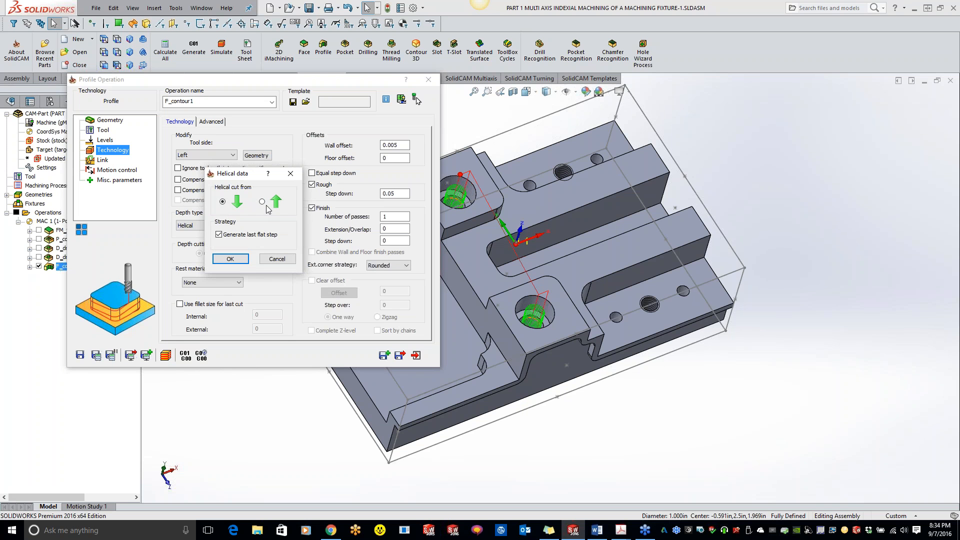
left_click(230, 259)
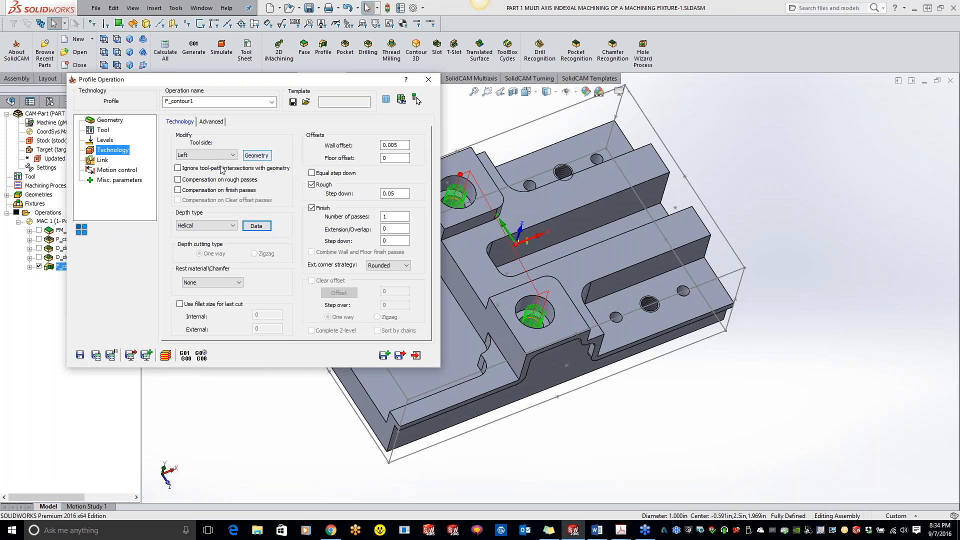
left_click(179, 169)
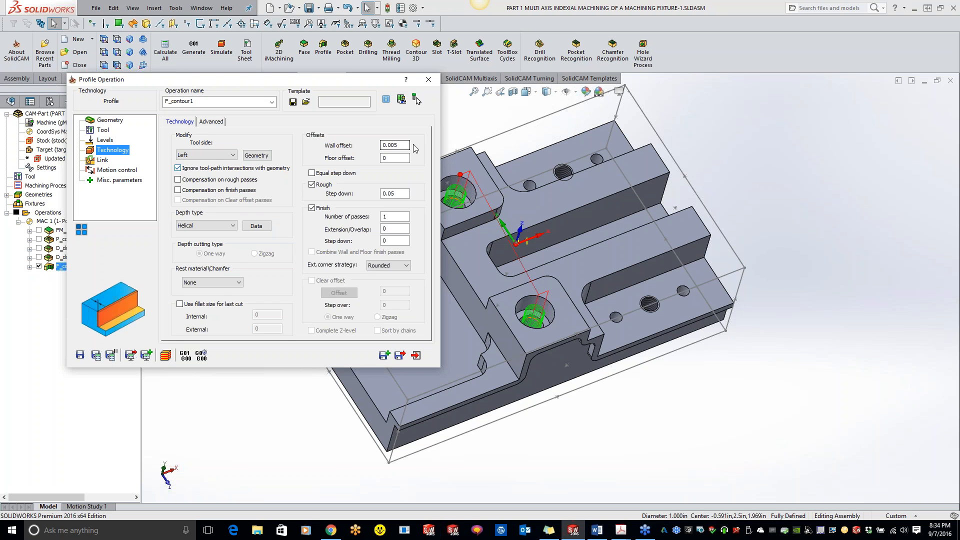
Read the milling help on the profile technology options, including compensation and depth type, and return to the operation.
left_click(406, 81)
left_click(206, 170)
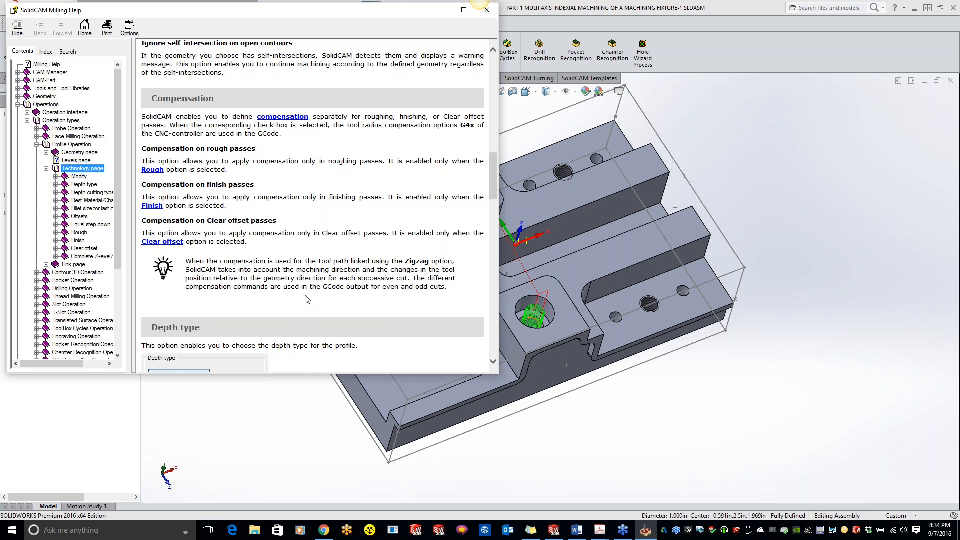
scroll(307, 299, "down", 5)
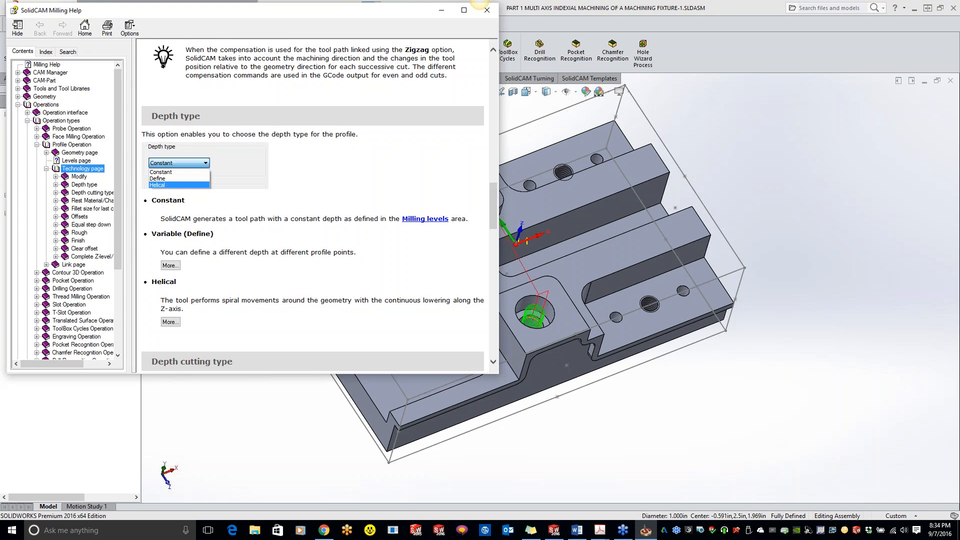
scroll(312, 204, "down", 2)
scroll(319, 206, "up", 5)
left_click(487, 11)
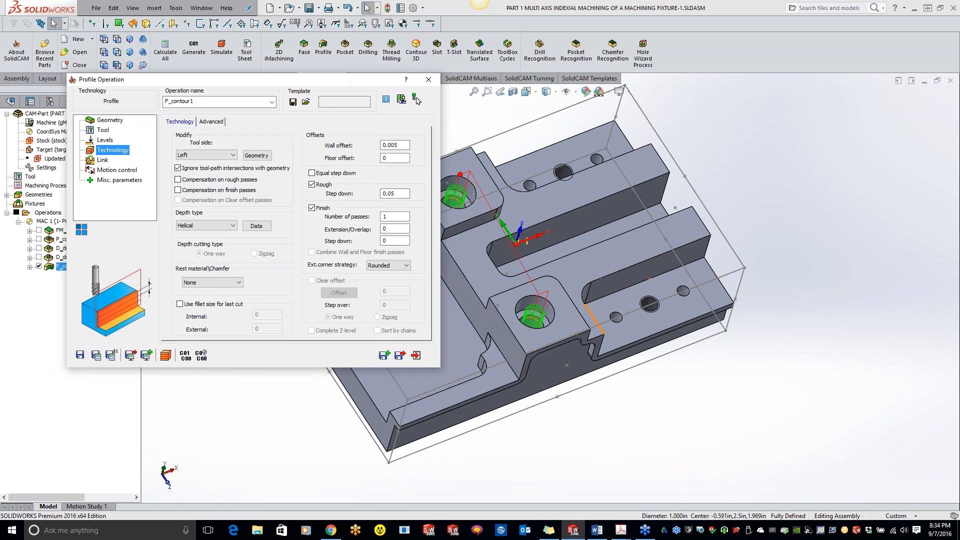
left_click(227, 169)
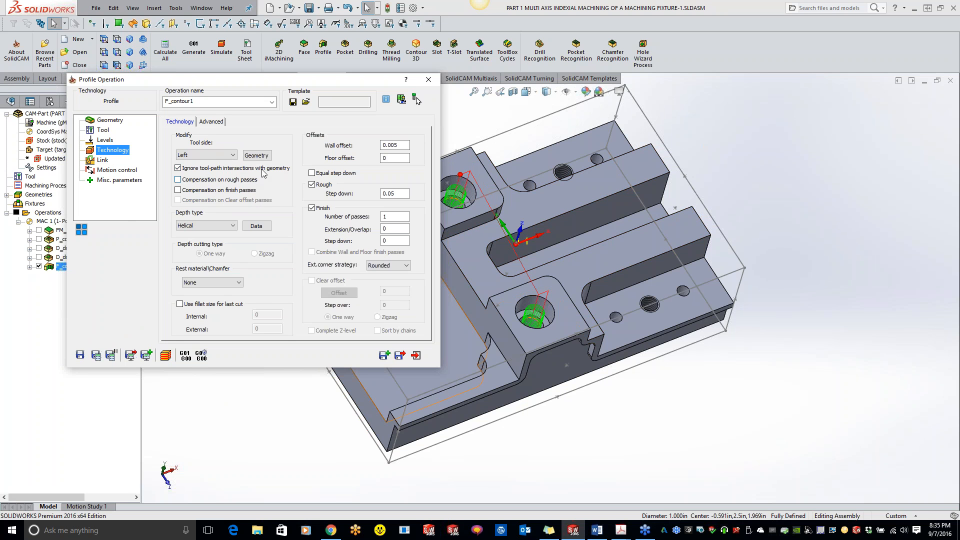
Make the profile's lead-in start from the center of the circle geometry, keeping the Arc lead-in type.
left_click(101, 161)
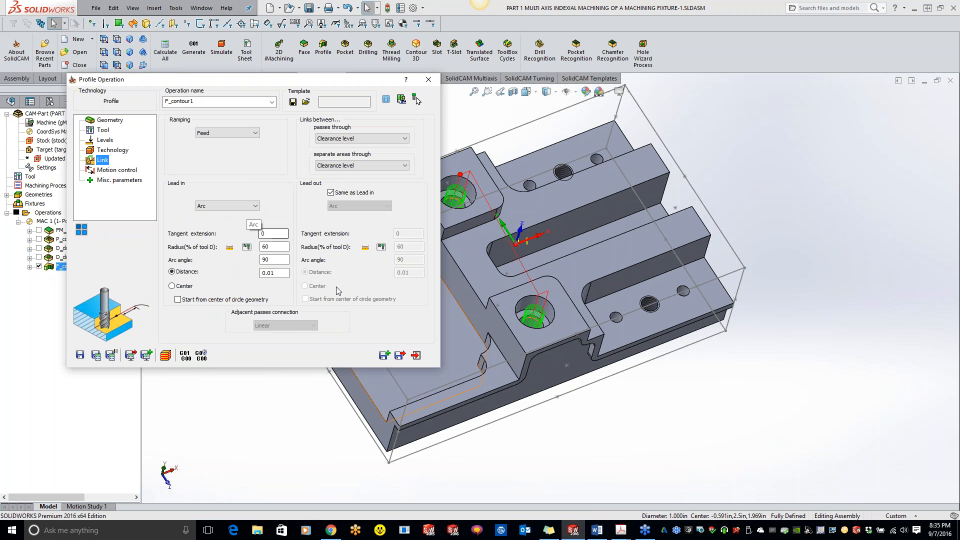
left_click(178, 299)
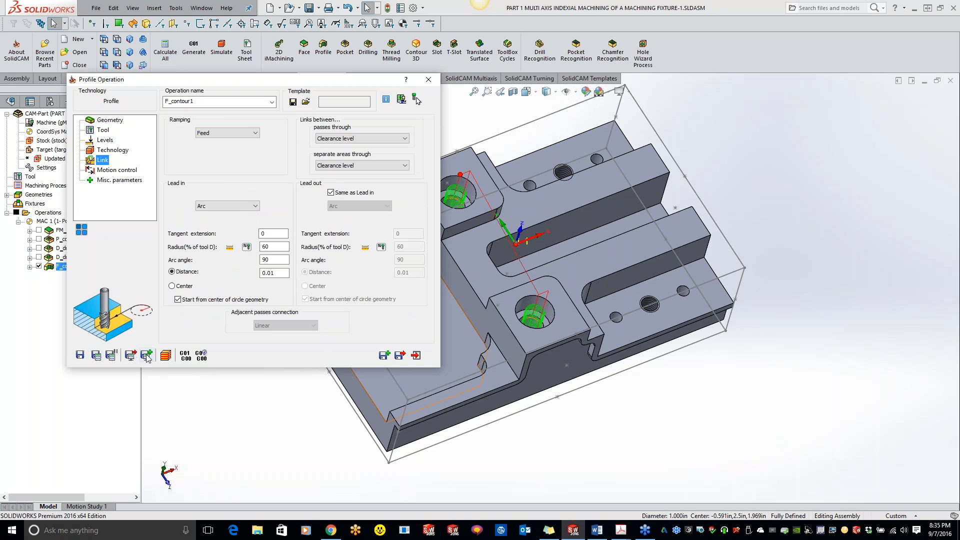
left_click(213, 206)
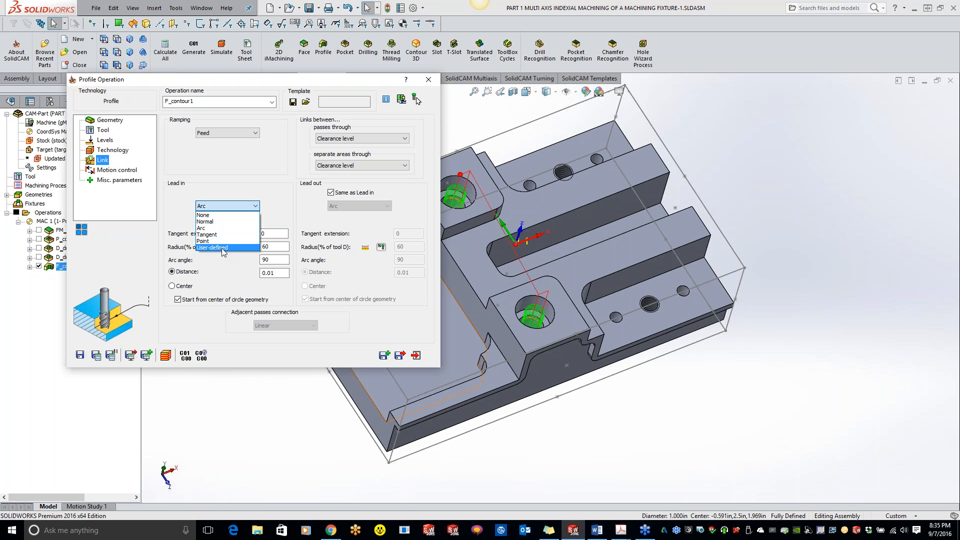
left_click(207, 205)
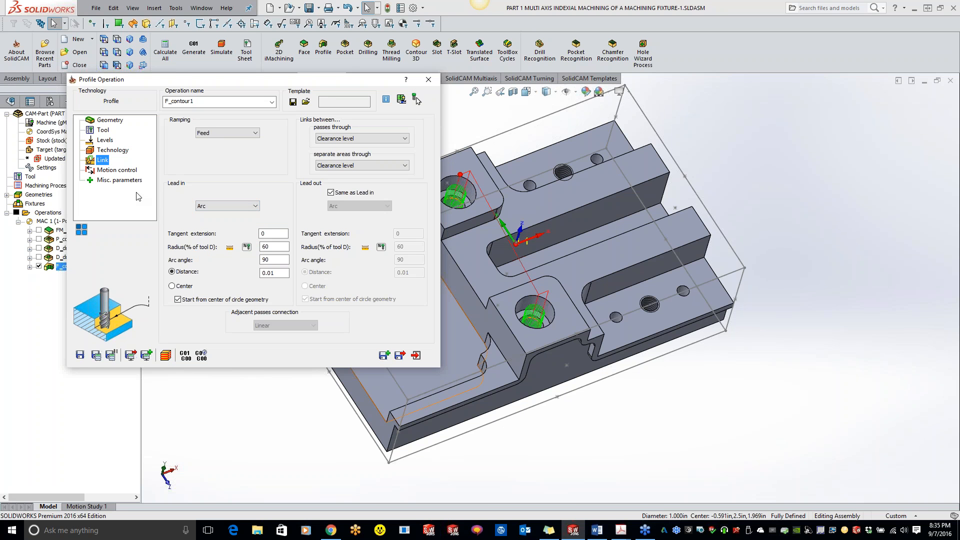
Review the motion control settings and the miscellaneous parameters of the profile operation.
left_click(129, 170)
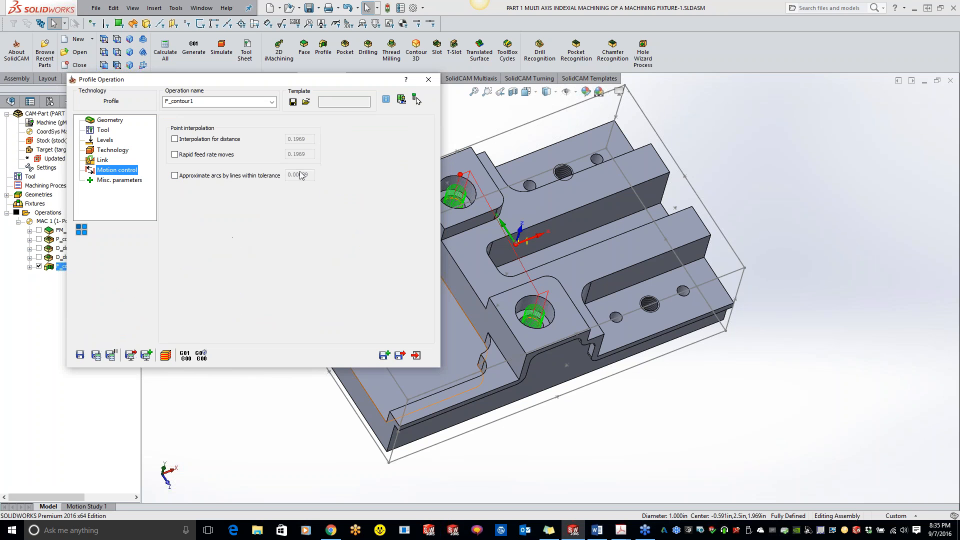
left_click(122, 181)
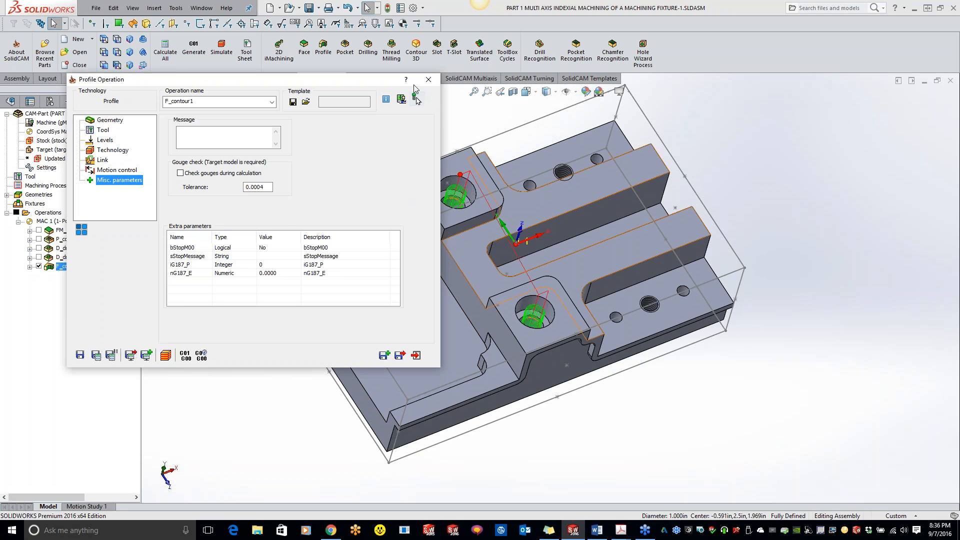
Close the profile operation for the counterbores.
left_click(428, 79)
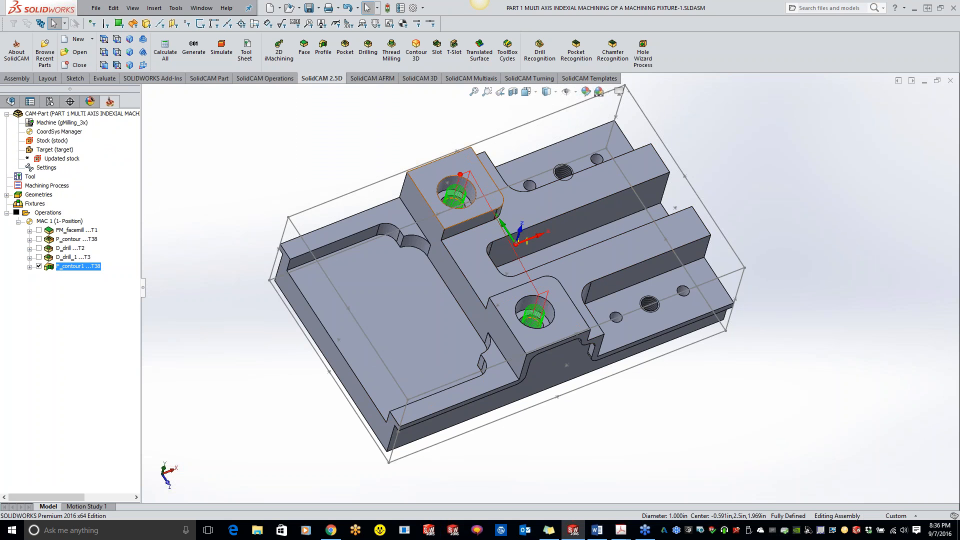
middle_click_drag(584, 241, 545, 243)
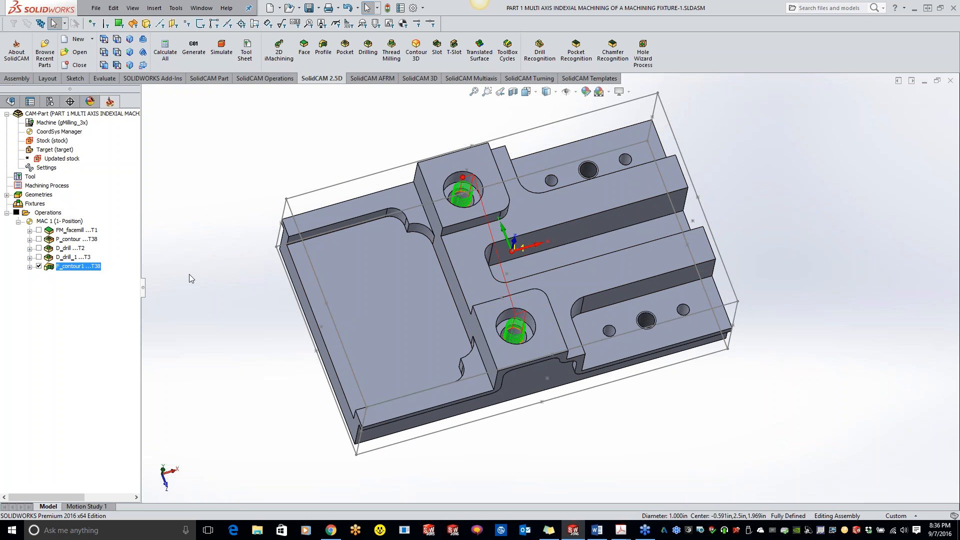
right_click(88, 266)
left_click(355, 145)
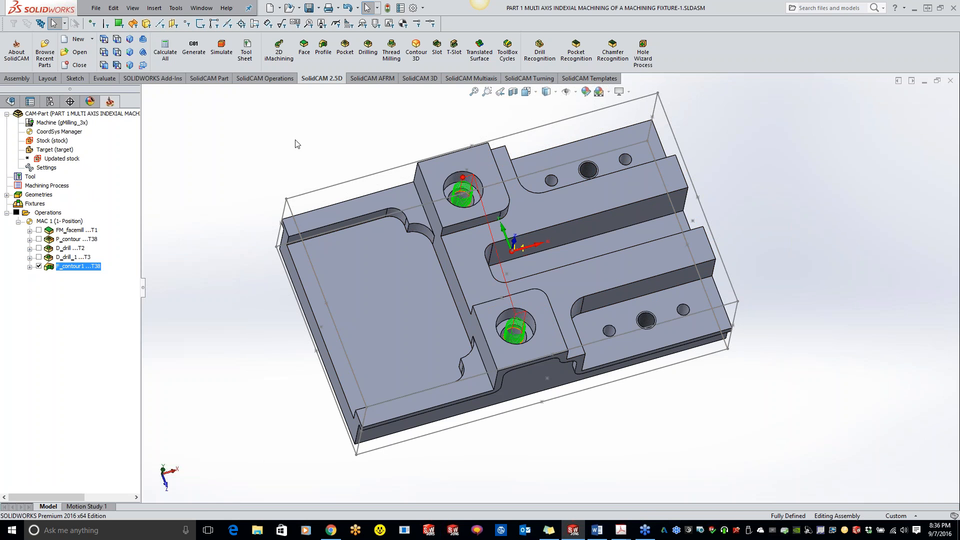
right_click(84, 271)
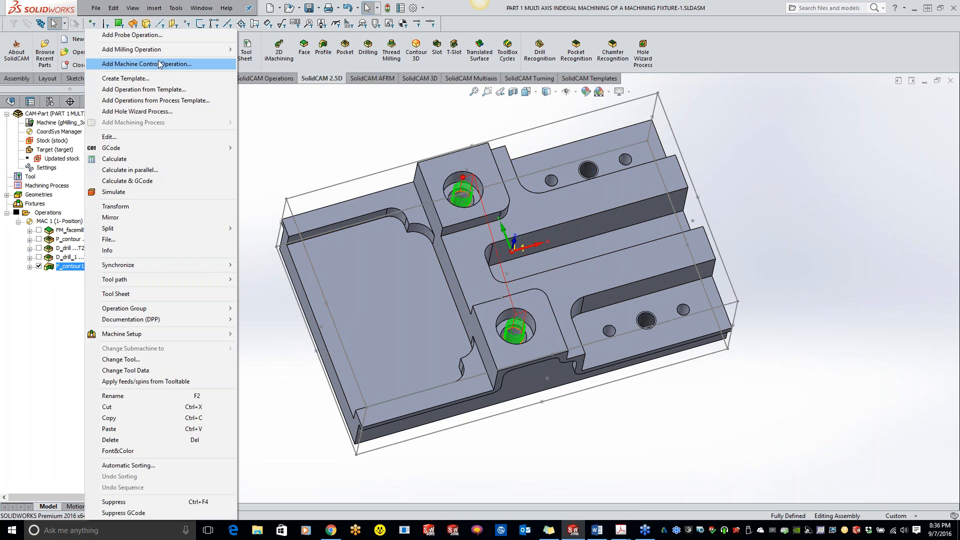
mouse_move(158, 53)
left_click(321, 150)
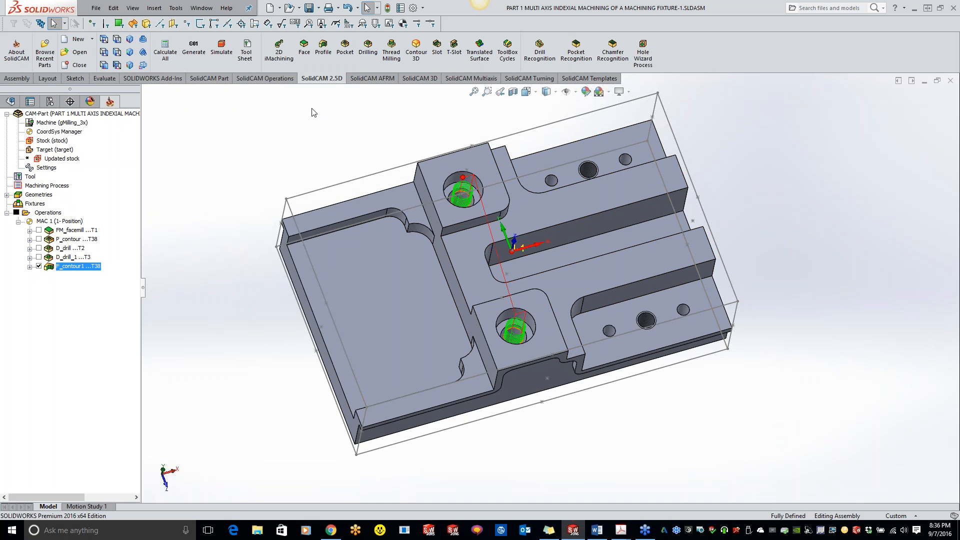
Start a 2D drilling operation and define its new geometry from the 5/16 hole feature and the Mirror3 feature.
left_click(368, 50)
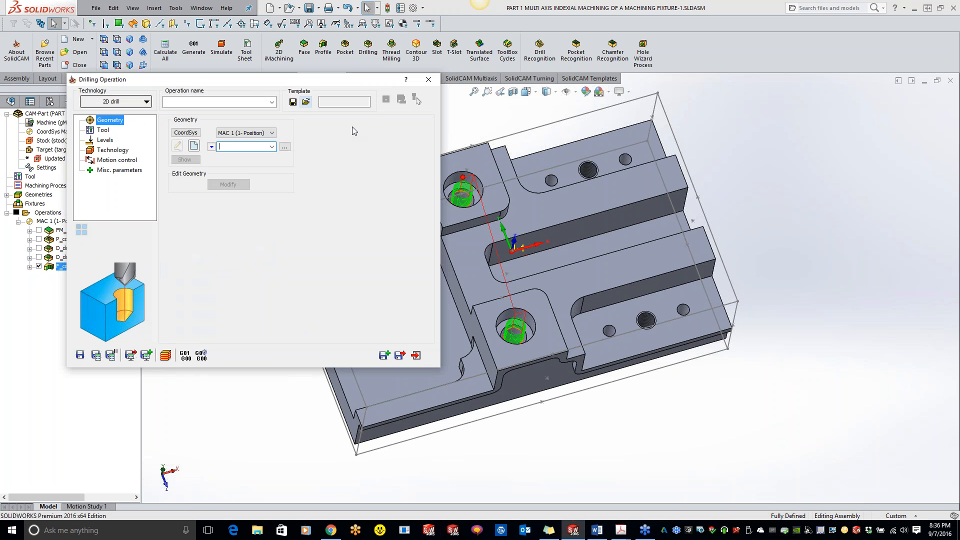
left_click(194, 145)
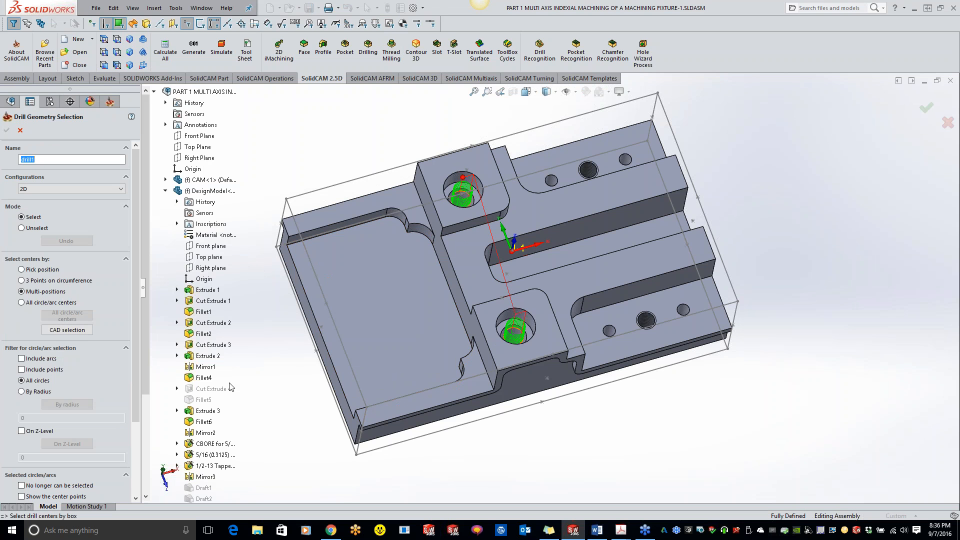
left_click(218, 458)
scroll(242, 502, "down", 3)
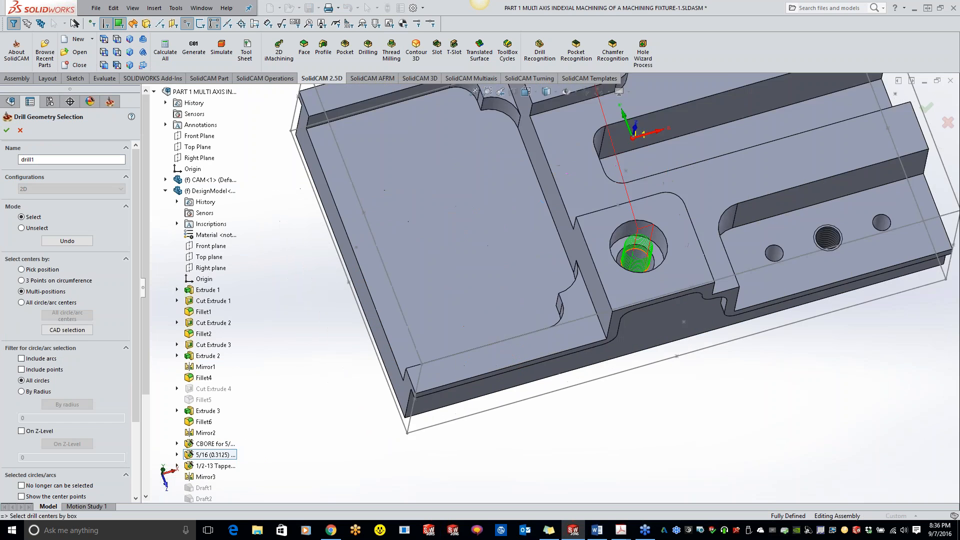
scroll(242, 502, "down", 1)
scroll(721, 290, "up", 8)
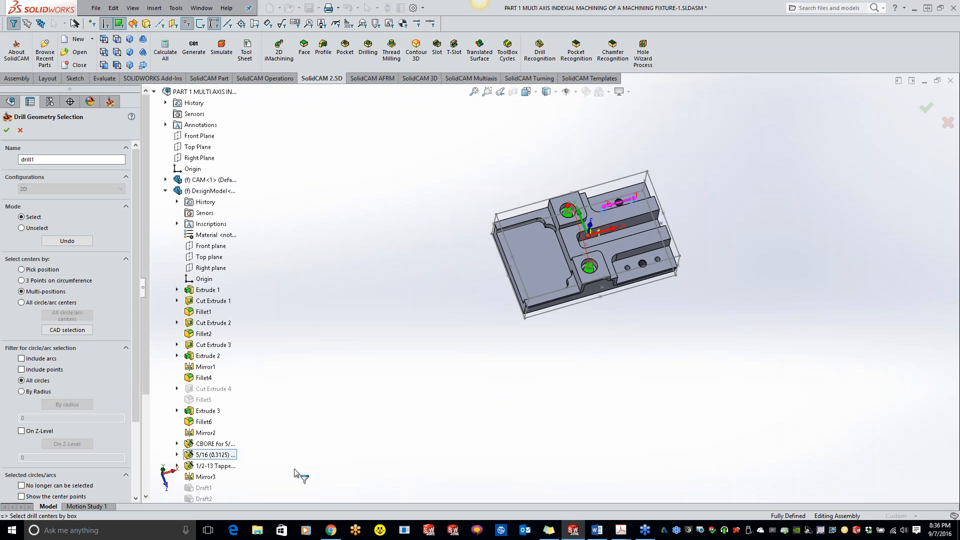
left_click_drag(149, 388, 150, 466)
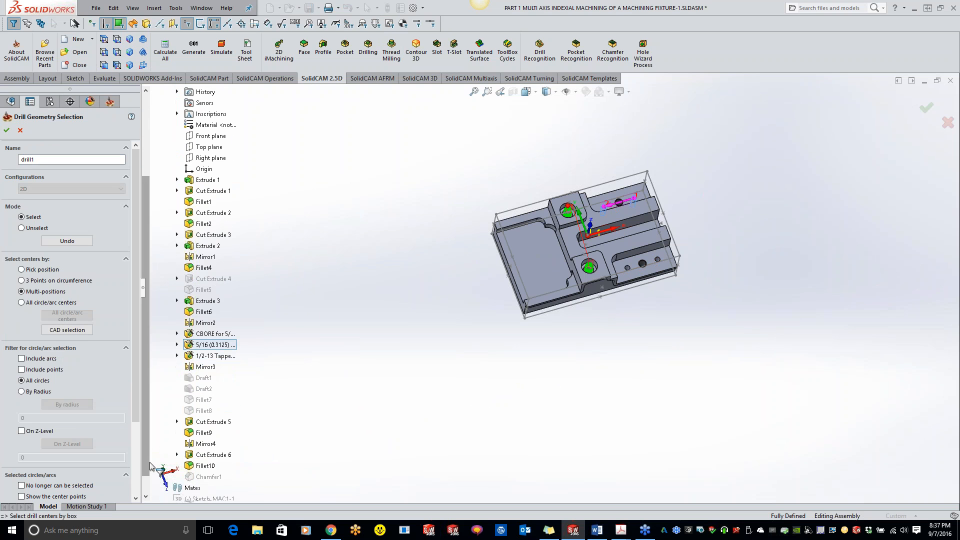
left_click(211, 371)
scroll(710, 280, "down", 3)
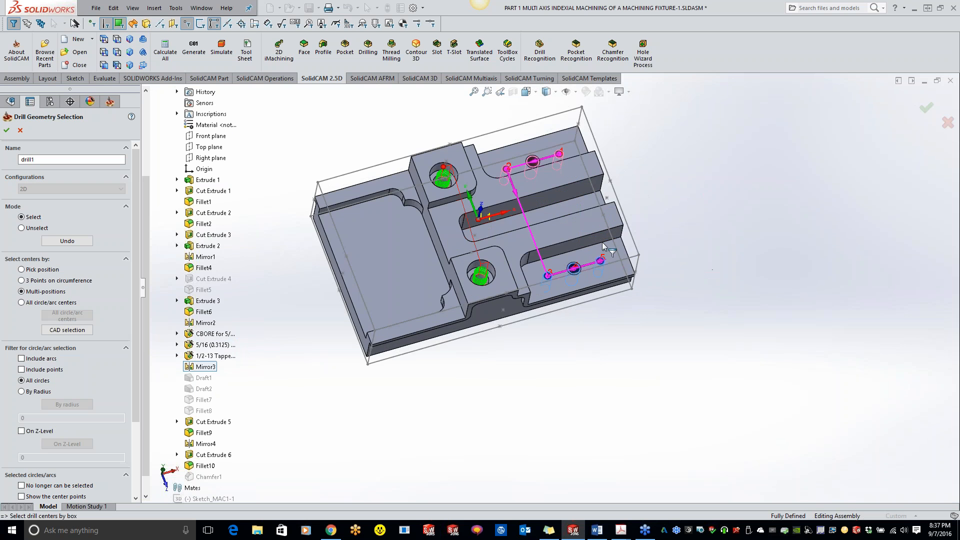
Delete the mirrored tapped hole's drill center at 2.953; -2.165 and accept the drill geometry.
scroll(596, 281, "down", 3)
scroll(554, 292, "up", 2)
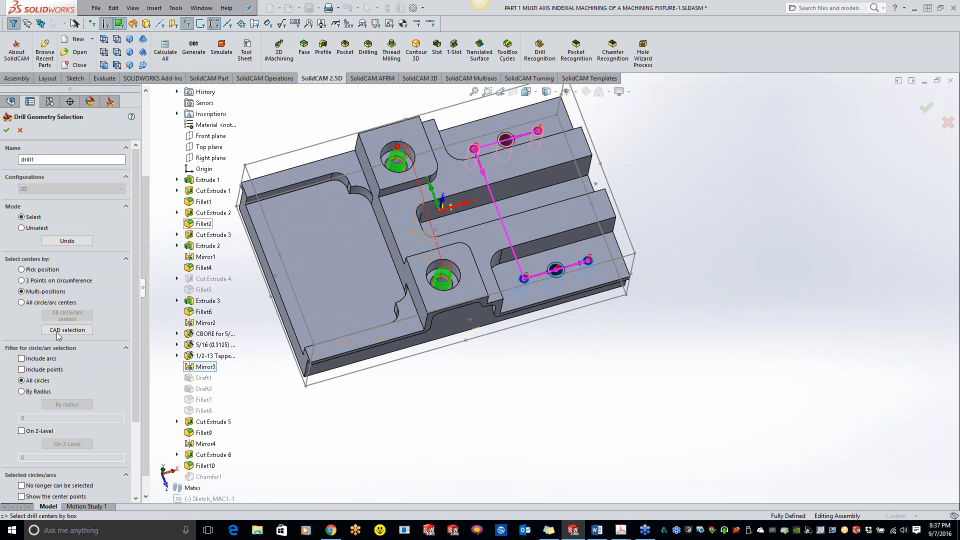
left_click_drag(134, 352, 120, 447)
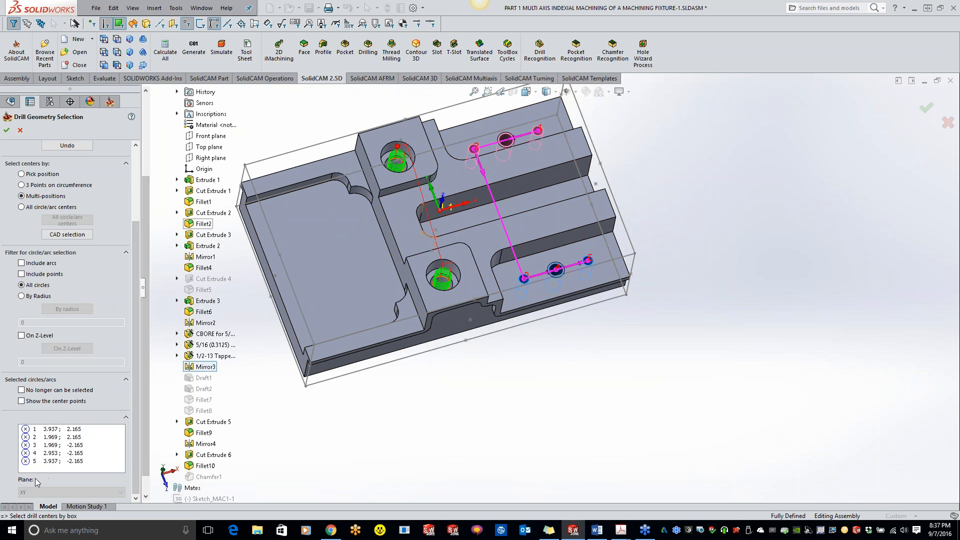
right_click(58, 453)
left_click(83, 456)
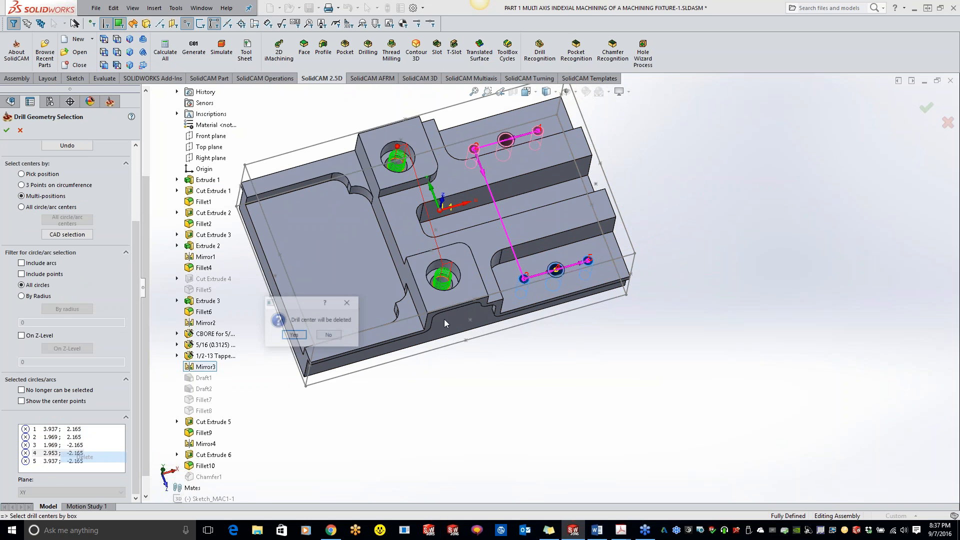
left_click(293, 334)
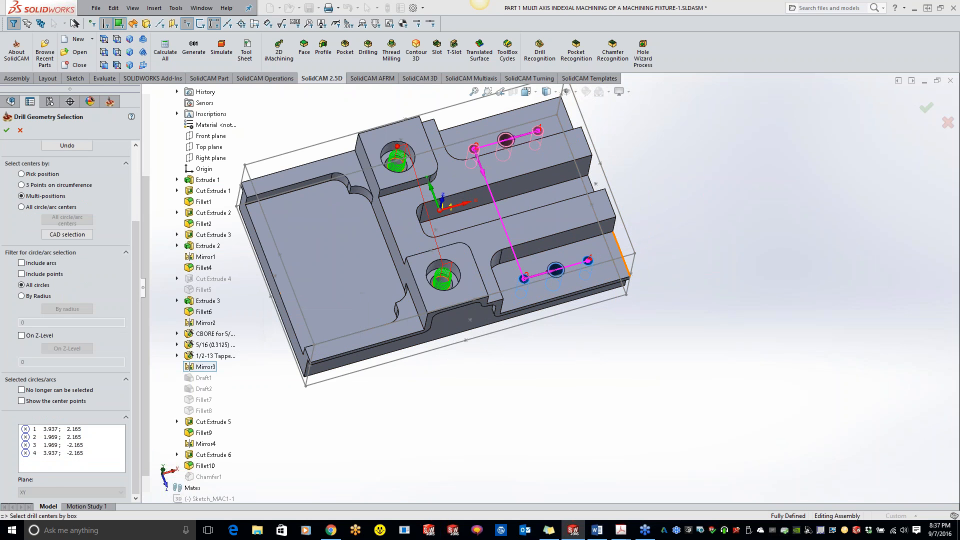
left_click(20, 130)
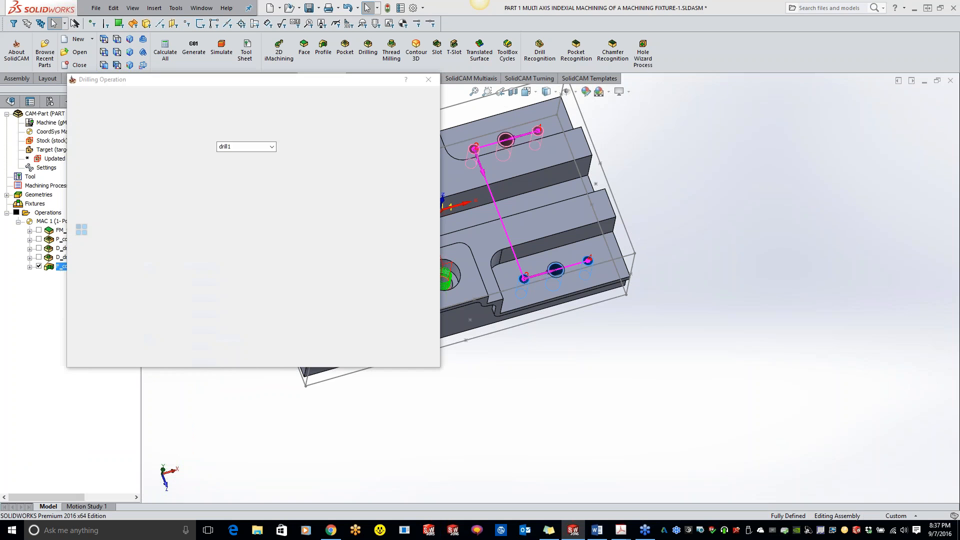
Open the tool settings of the new drilling operation.
left_click(105, 130)
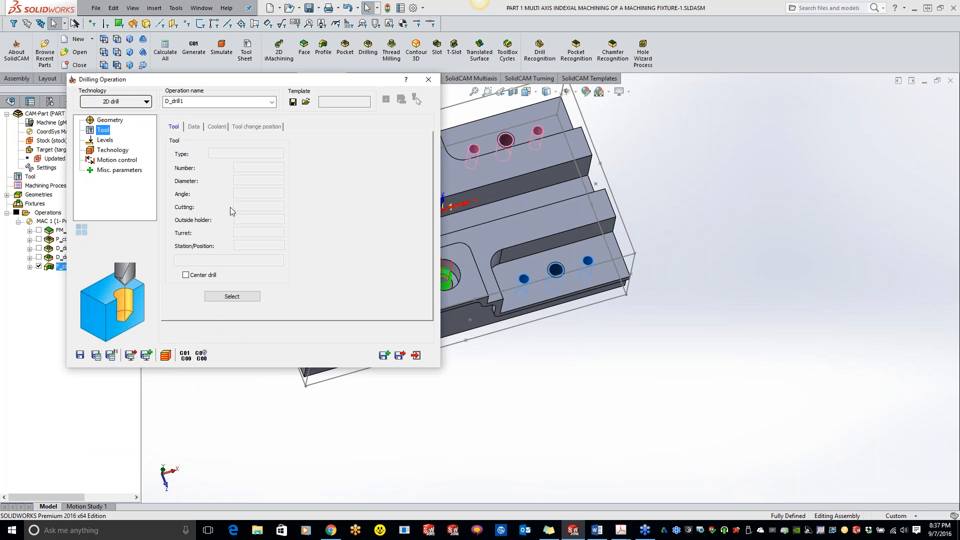
Assign the existing 0.5 inch spot drill, tool 2, to the drilling operation.
left_click(228, 297)
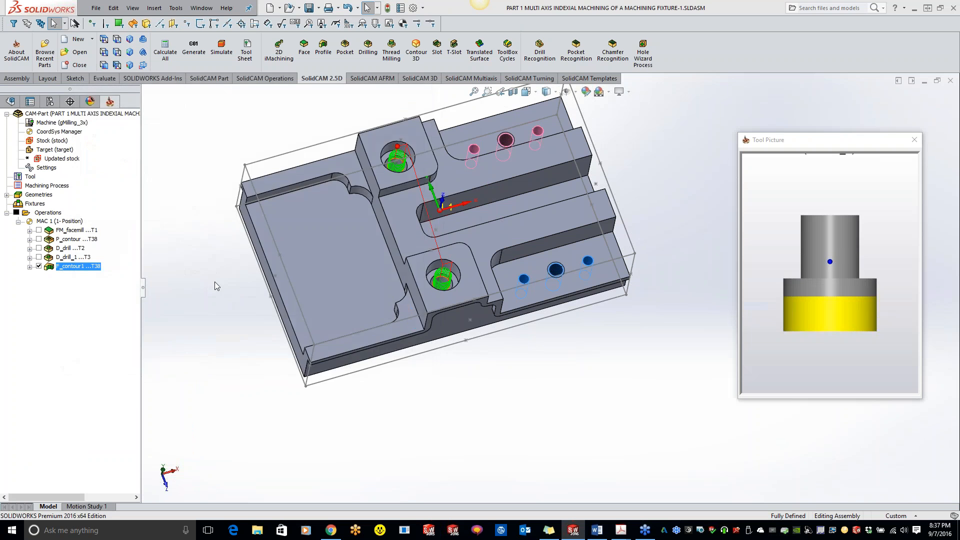
left_click(118, 174)
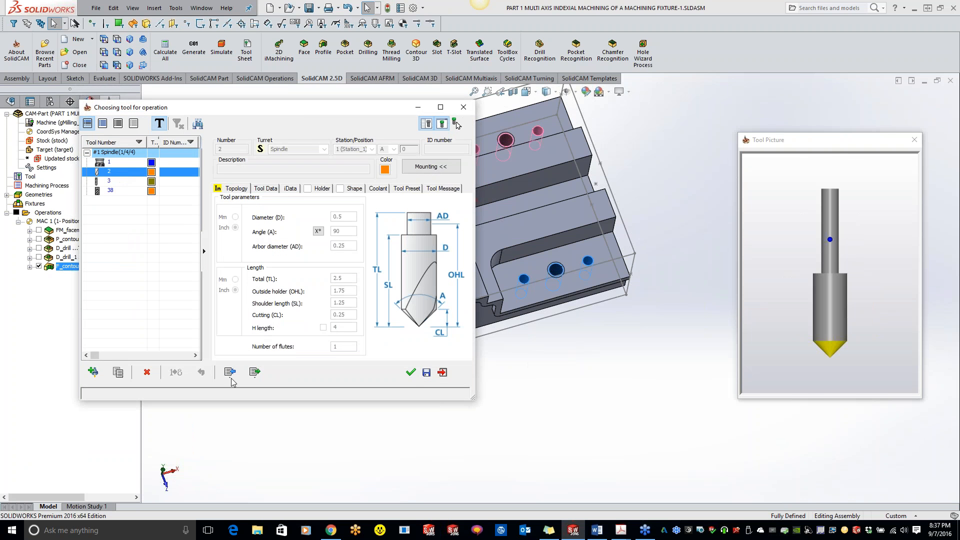
left_click(410, 372)
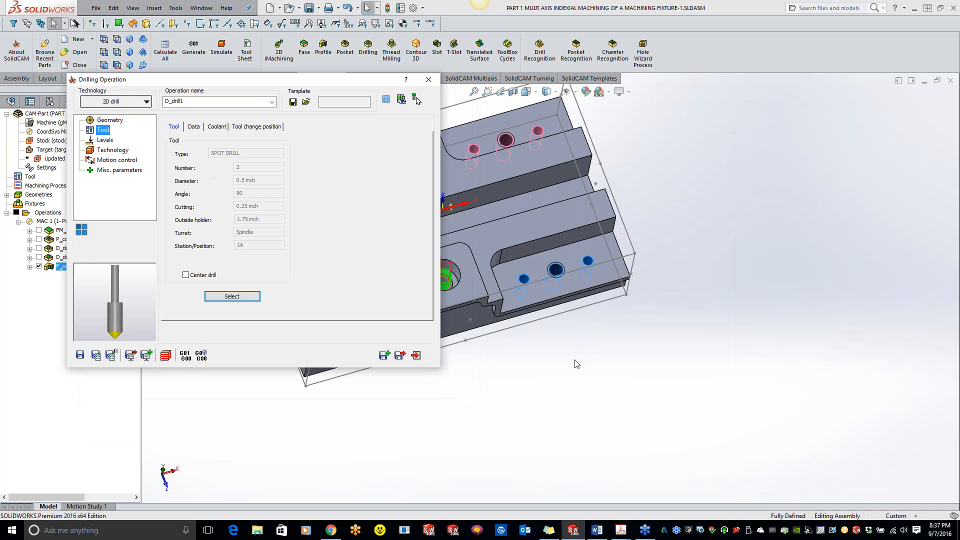
Set the upper level to -1.5 by picking the lower step face with the three small holes, and set the drill depth to 0.
left_click(105, 140)
left_click(203, 195)
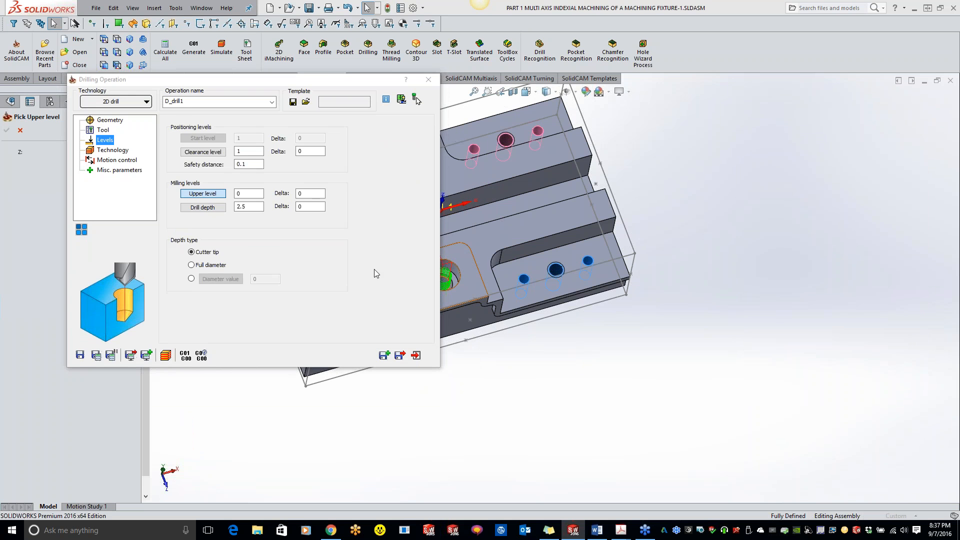
left_click(579, 257)
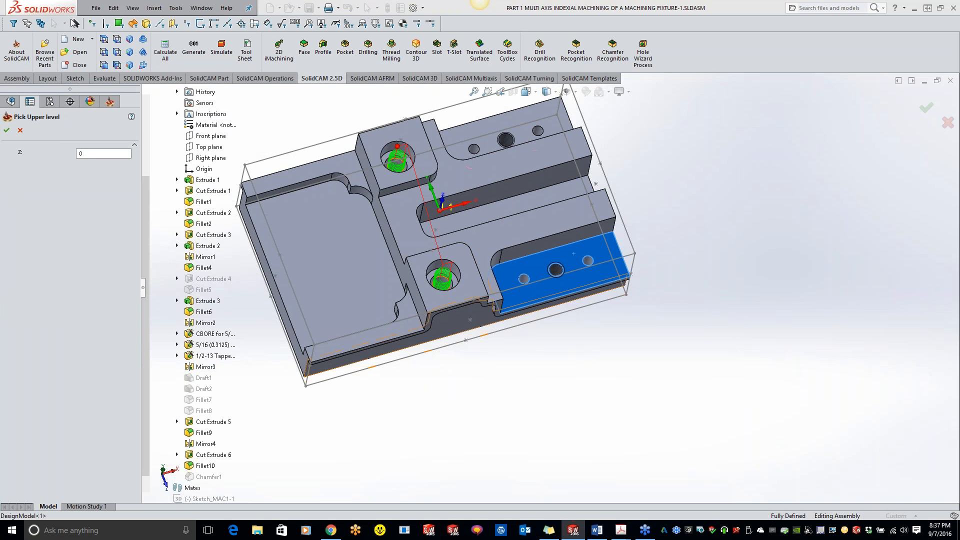
left_click(6, 130)
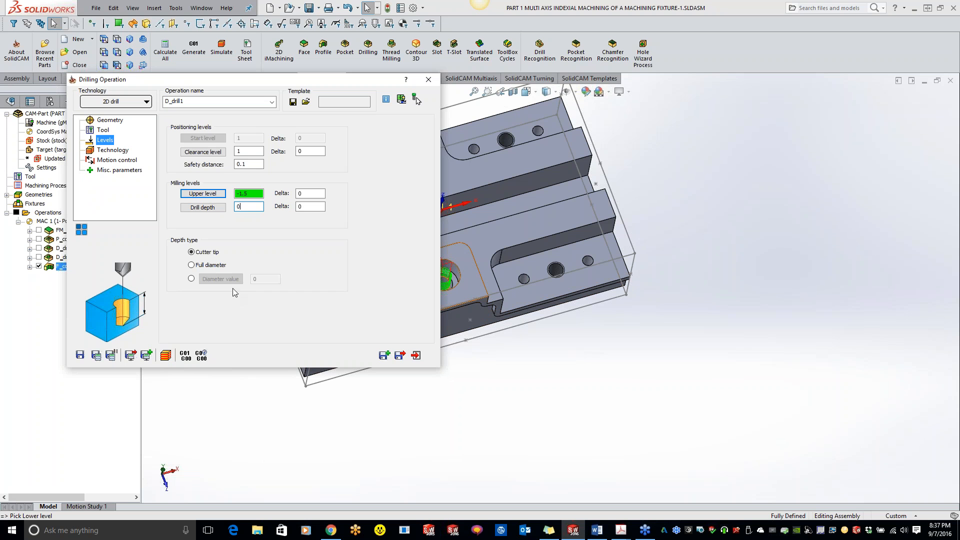
Switch the depth type to Diameter value, pick the small hole's circular edge, and change the value to 0.3225.
left_click(191, 279)
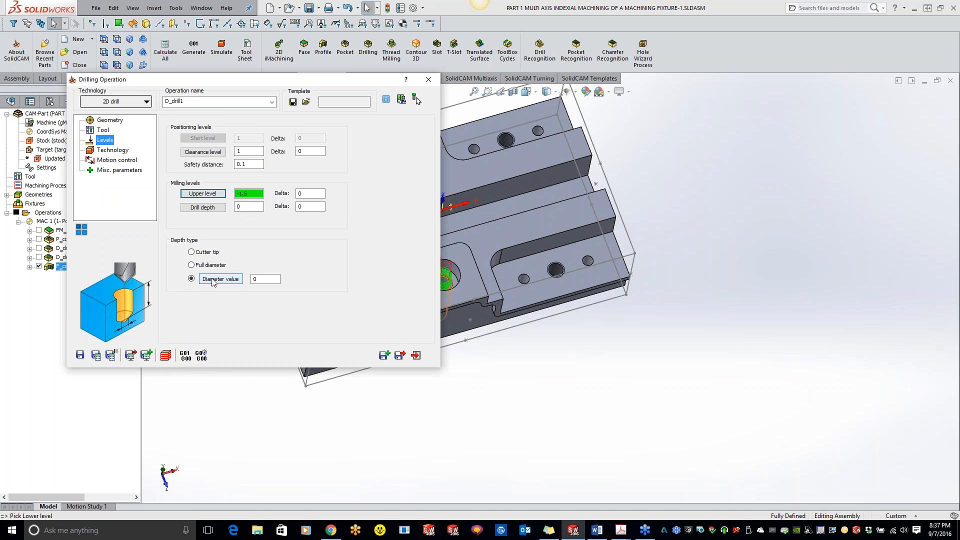
left_click(215, 278)
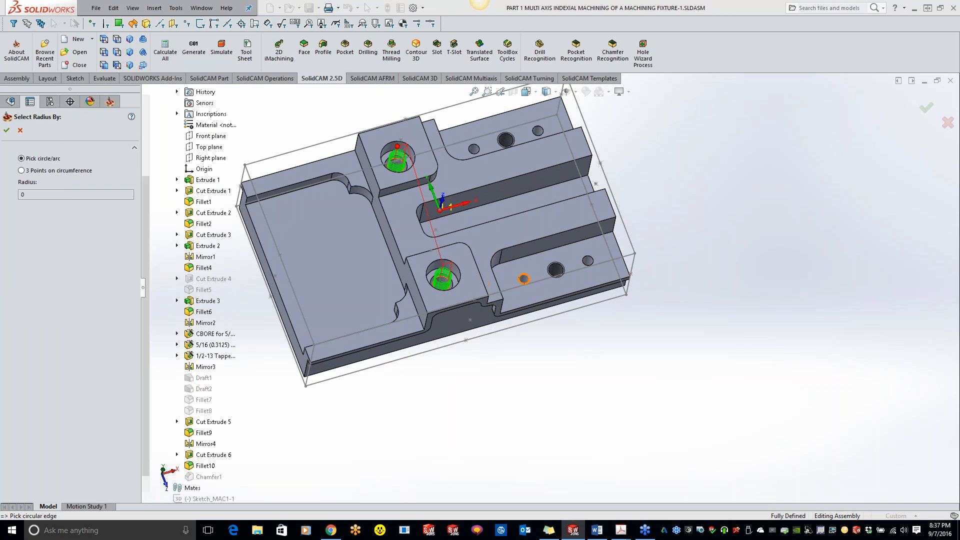
left_click(524, 278)
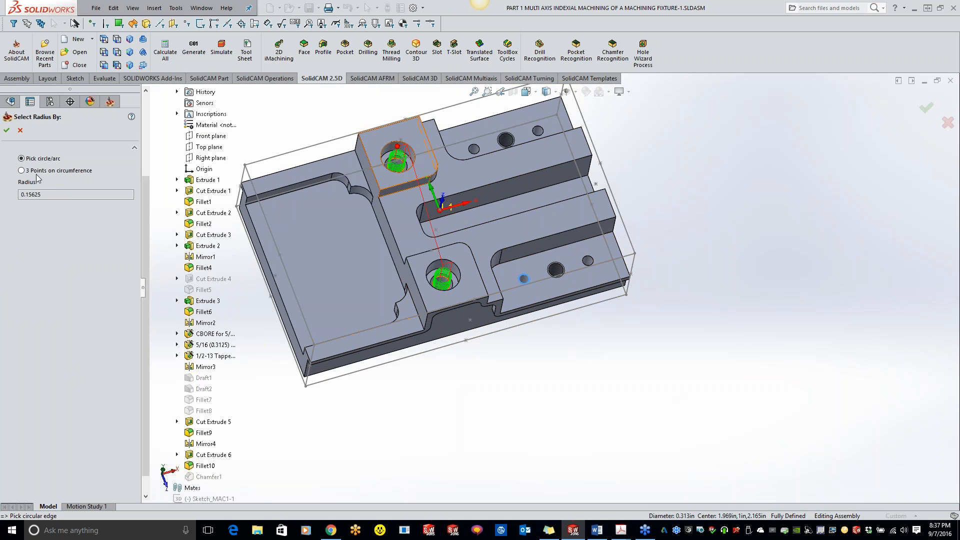
left_click(6, 130)
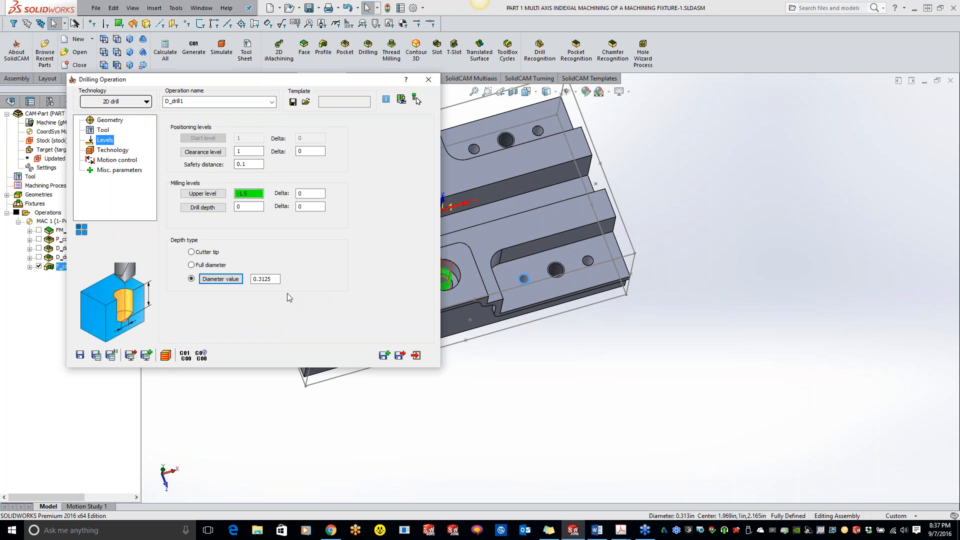
left_click(265, 279)
key("BackSpace")
type("2")
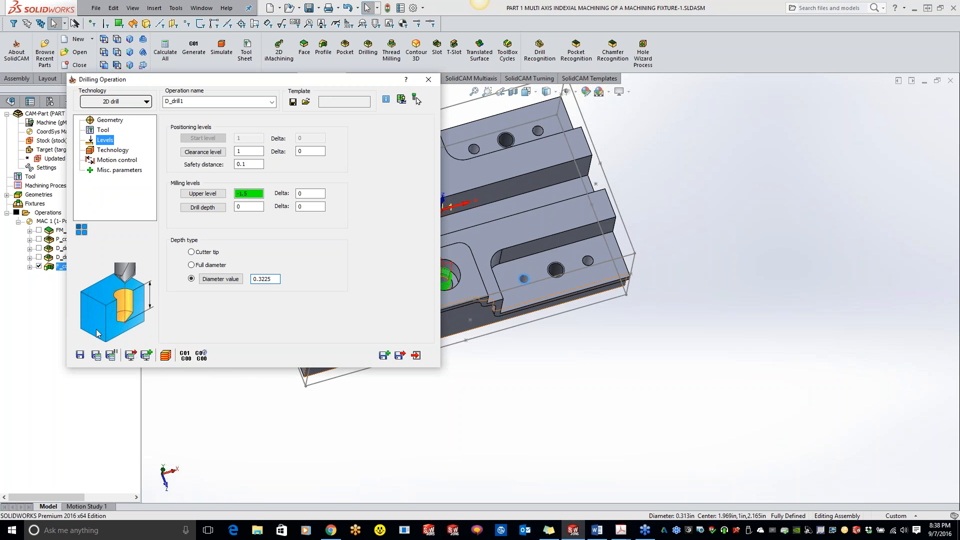
Save and calculate the spot drilling operation, and run its rest material simulation.
left_click(96, 355)
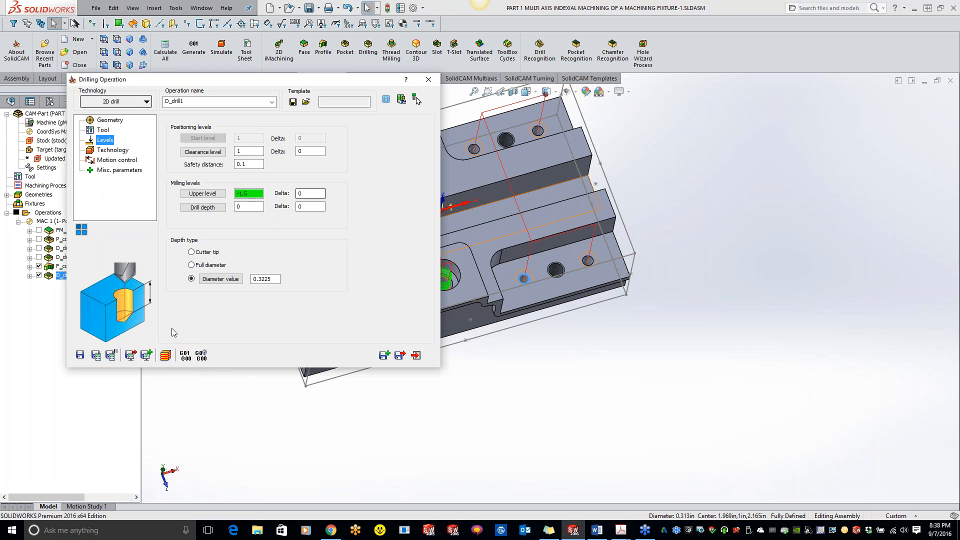
left_click(165, 354)
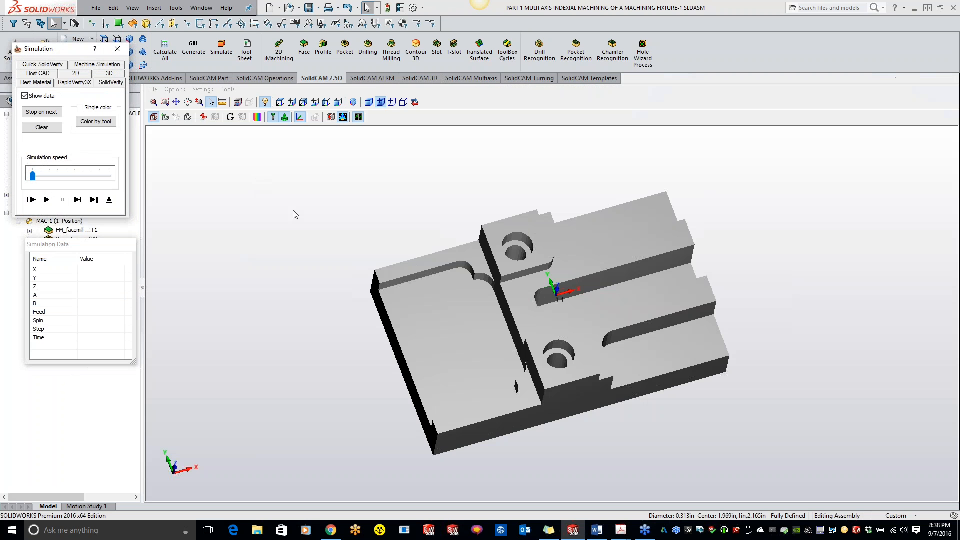
left_click(47, 199)
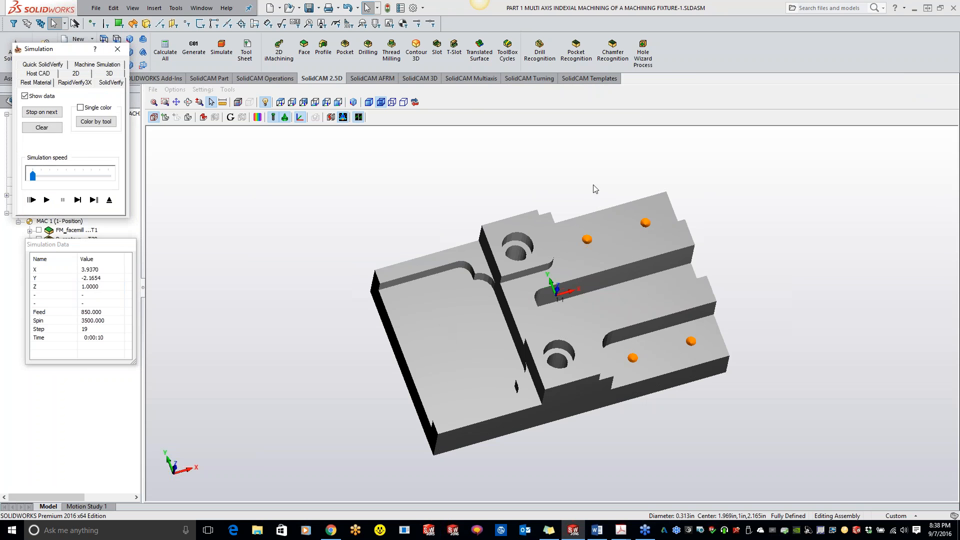
left_click(117, 48)
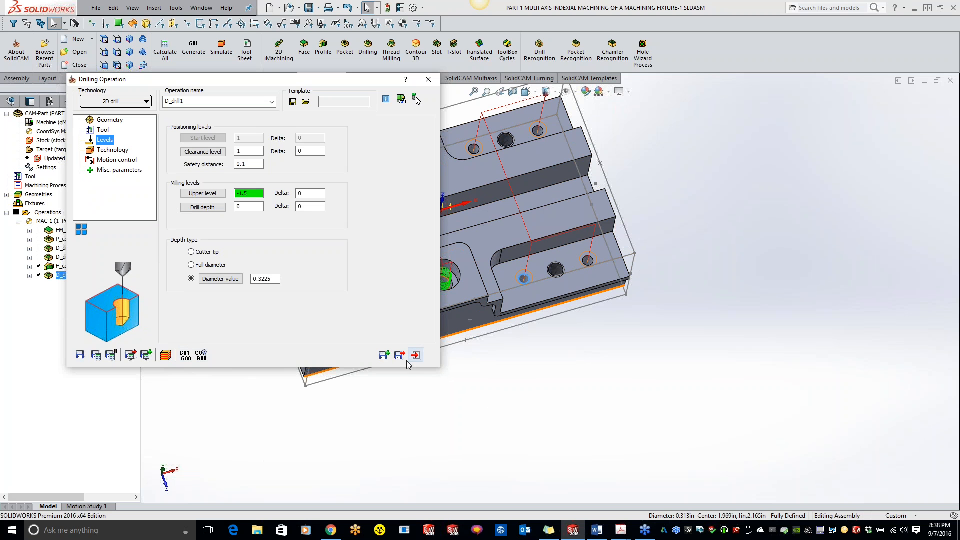
Save and copy the spot drilling operation, and add drill tool 4 with its 0.3125 inch diameter picked from the small hole.
left_click(384, 355)
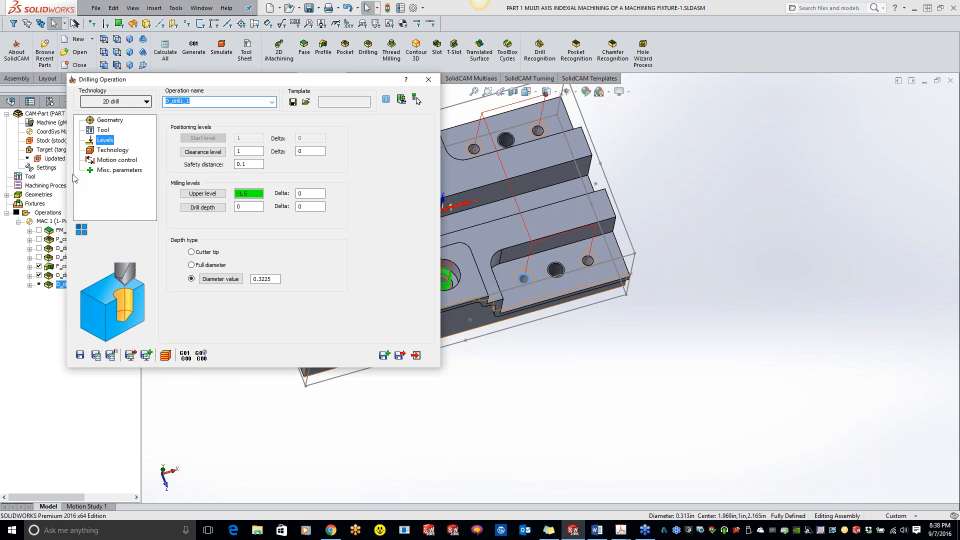
left_click(102, 131)
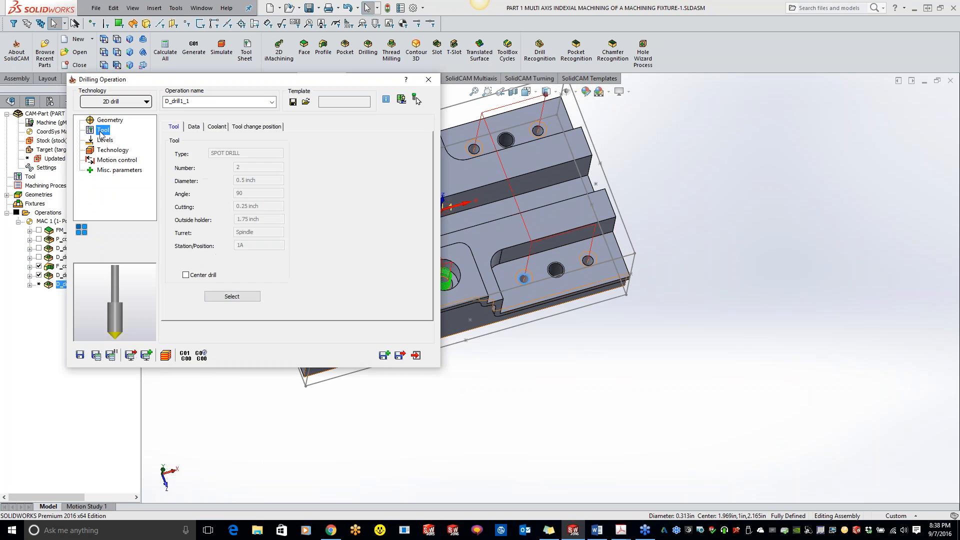
left_click(226, 298)
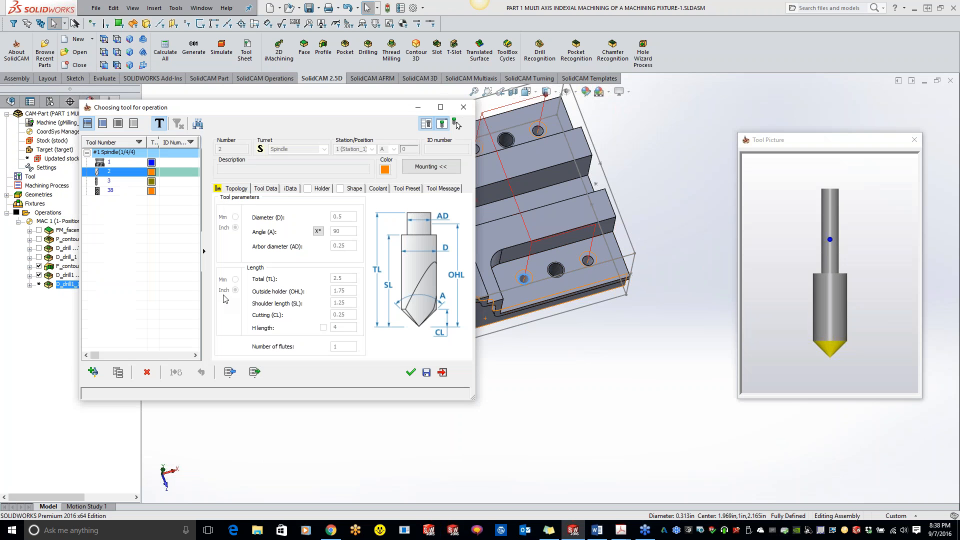
left_click(93, 371)
left_click(318, 324)
left_click(318, 233)
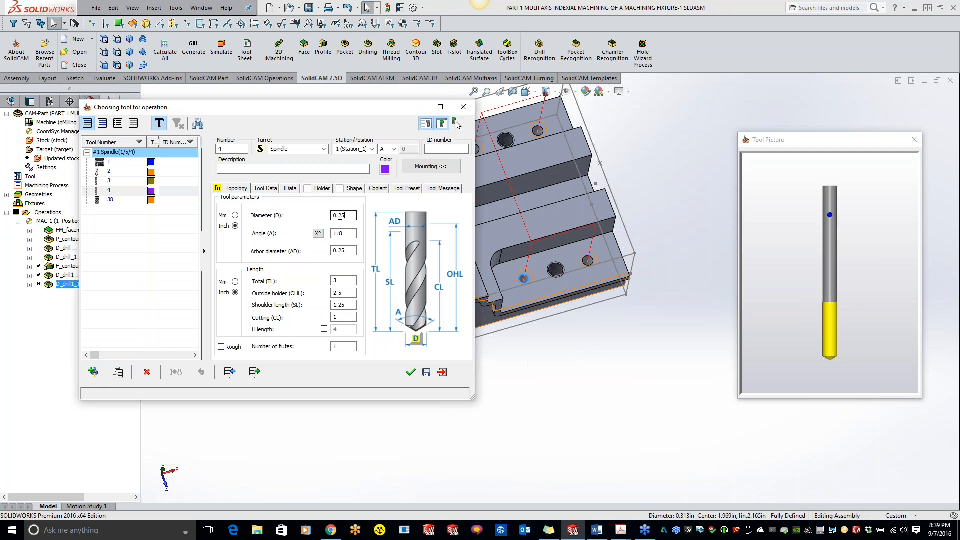
left_click(593, 264)
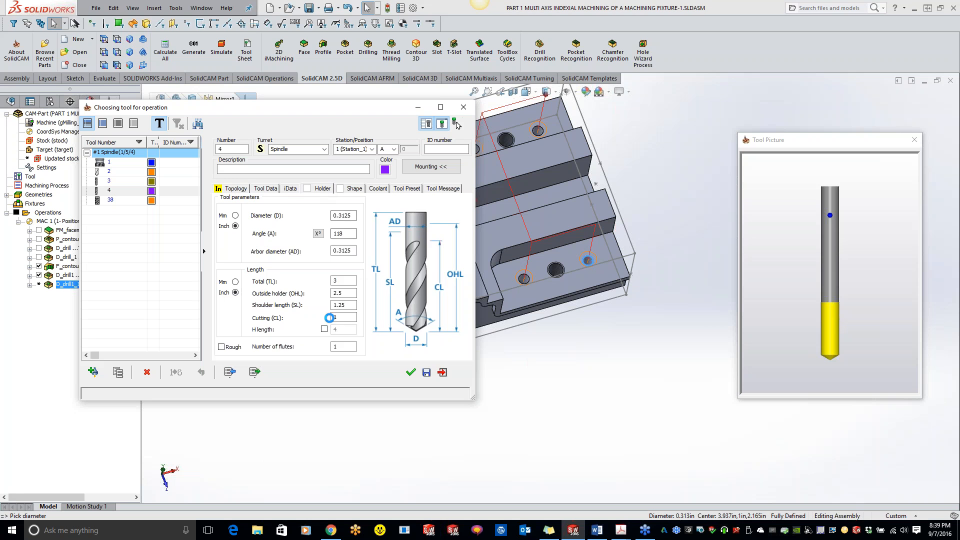
Give the new drill the ER 16 2" Long holder from the global holder library.
left_click(322, 188)
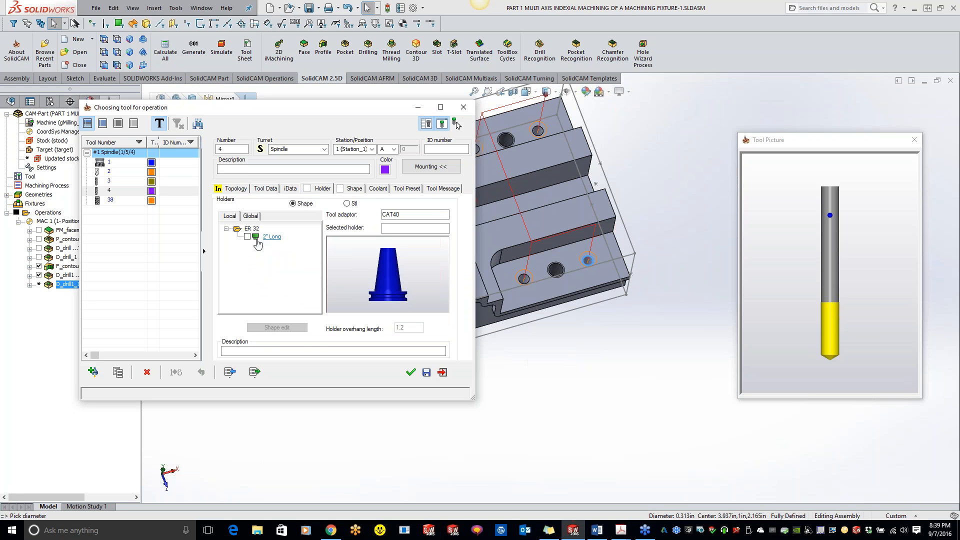
left_click(251, 216)
left_click_drag(316, 245, 316, 299)
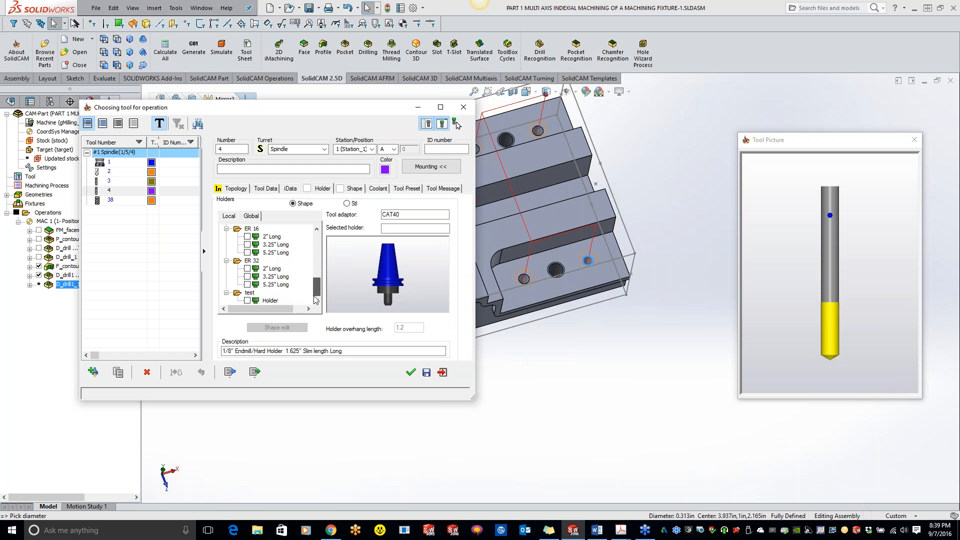
left_click(247, 237)
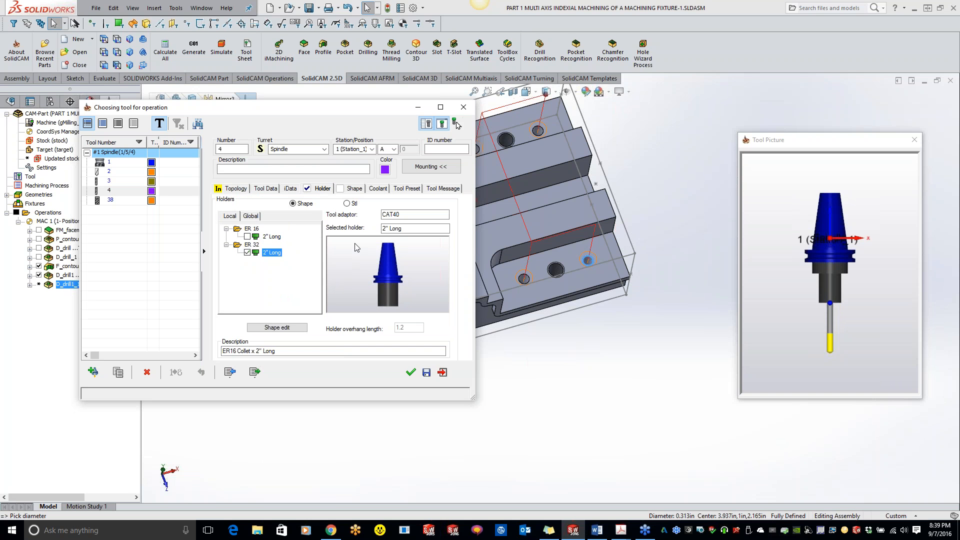
Enable Flood coolant for the new drill and assign the tool to the copied operation.
left_click(370, 188)
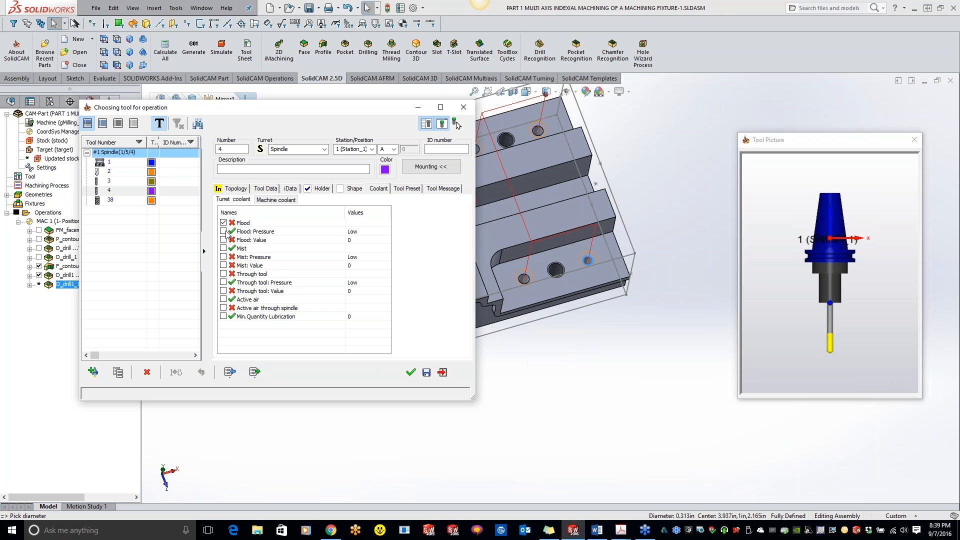
left_click(223, 232)
left_click(410, 372)
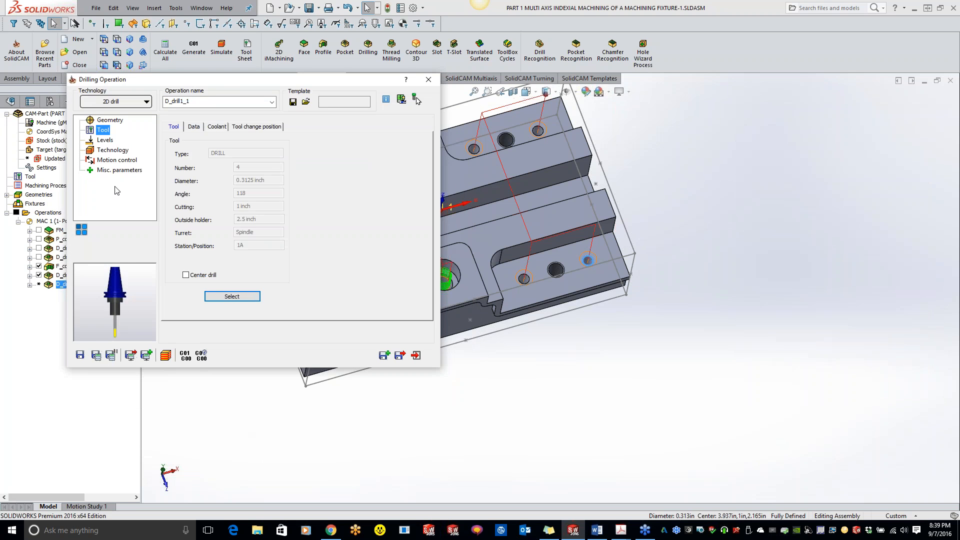
Set the drill depth of the copied operation to 1 by picking the underside face of the part.
left_click(105, 140)
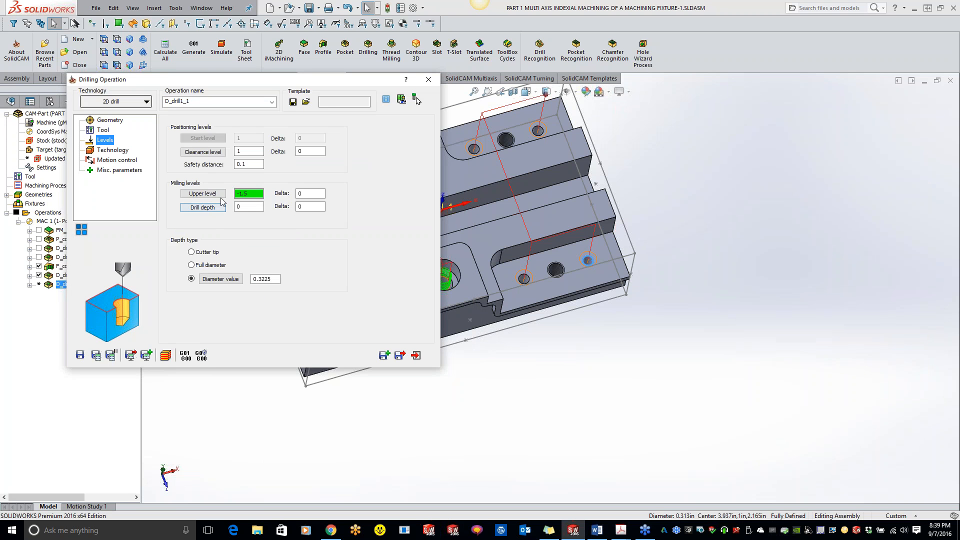
left_click(203, 207)
middle_click_drag(548, 356, 481, 241)
left_click(482, 238)
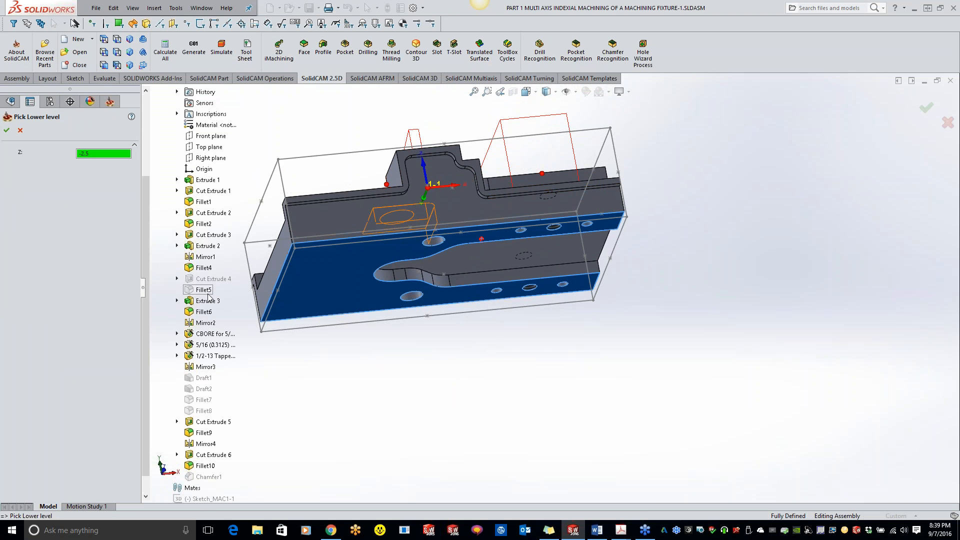
left_click(7, 130)
middle_click_drag(502, 245, 511, 425)
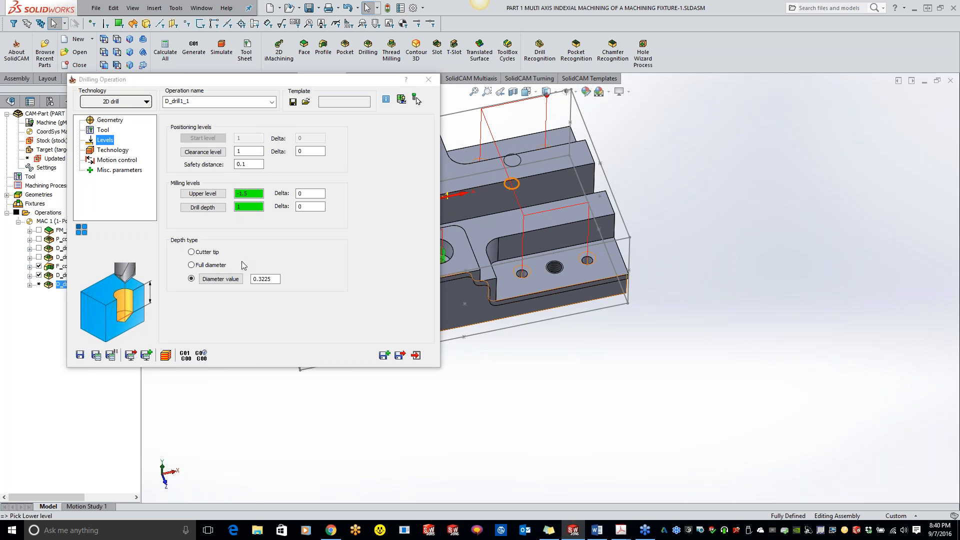
left_click(276, 278)
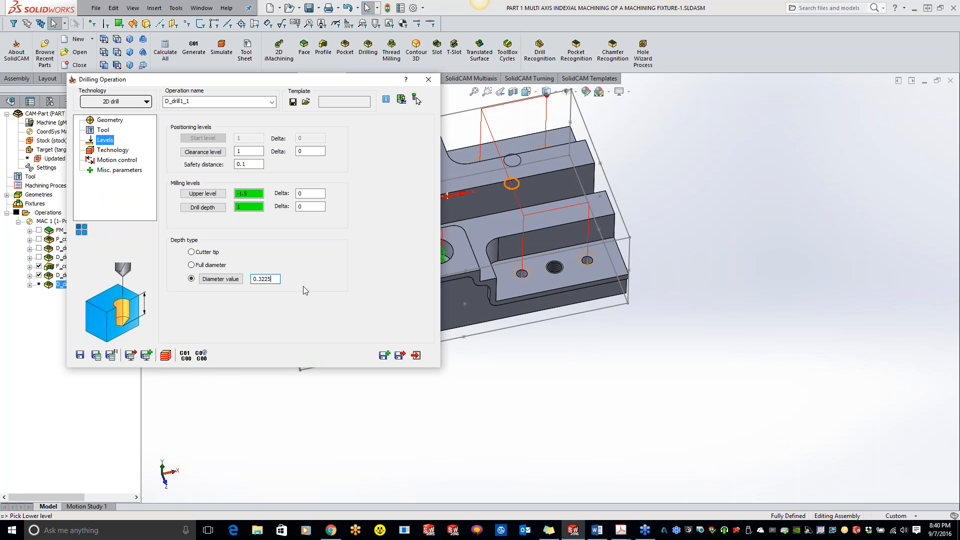
type("+")
key("shift+Left")
key("shift+Left")
key("BackSpace")
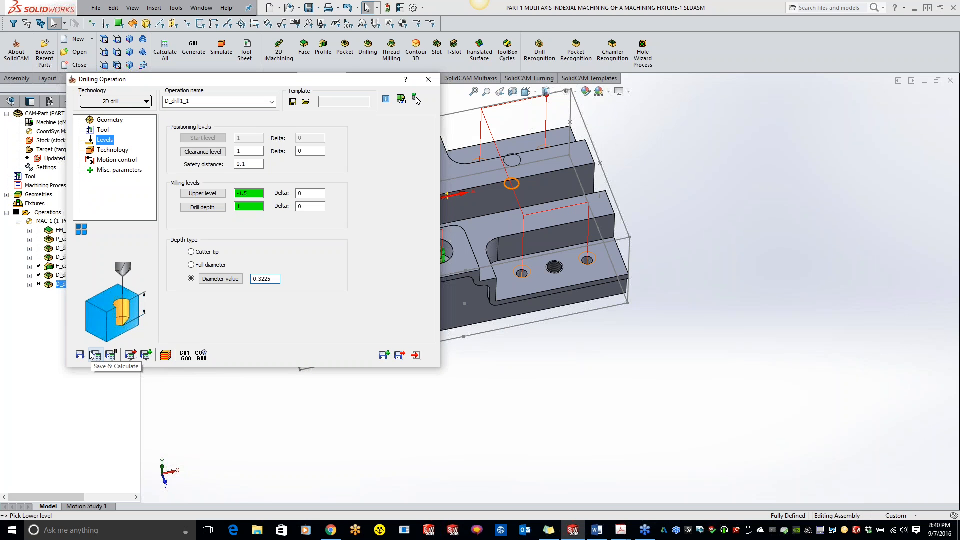
Set the drill depth delta to -0.1 and the depth type to Full diameter.
left_click(320, 208)
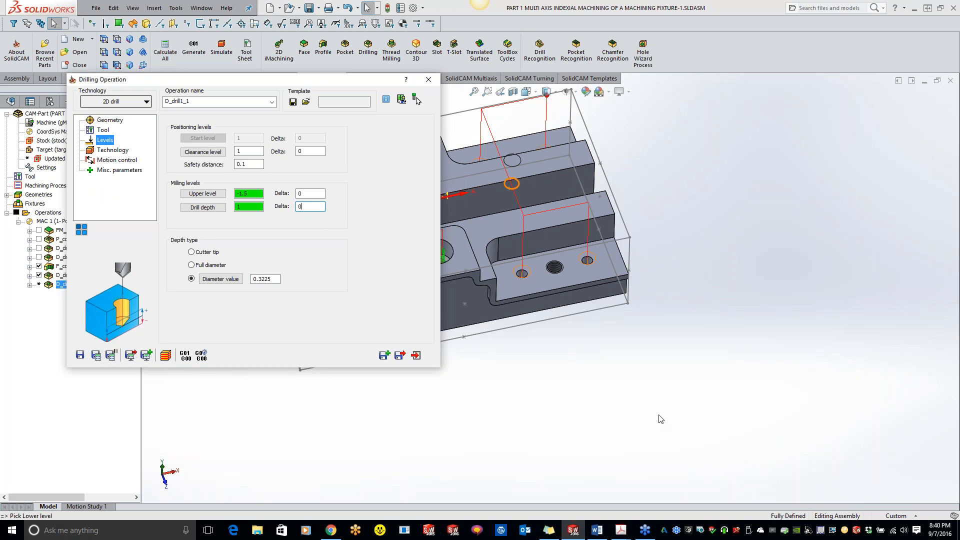
middle_click_drag(536, 268, 542, 242)
double_click(310, 206)
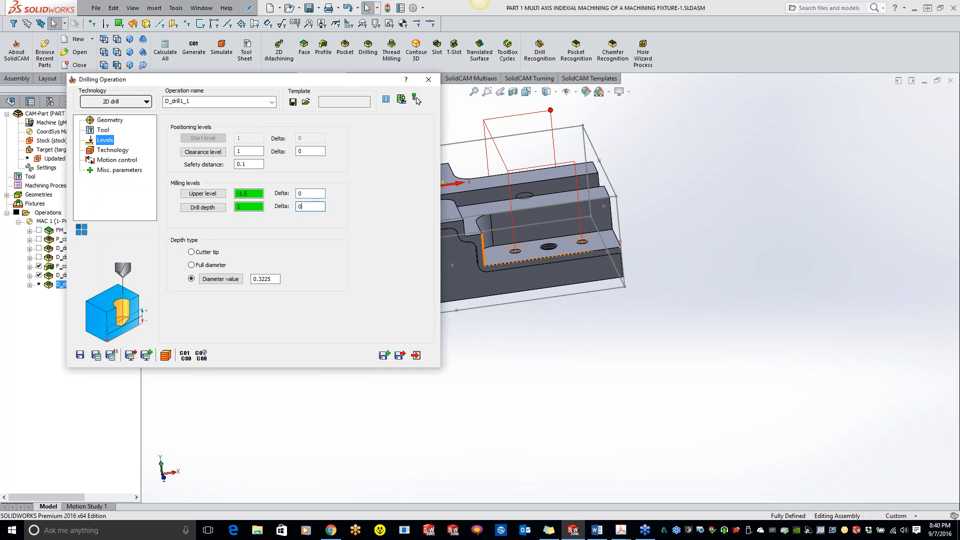
type("-.1")
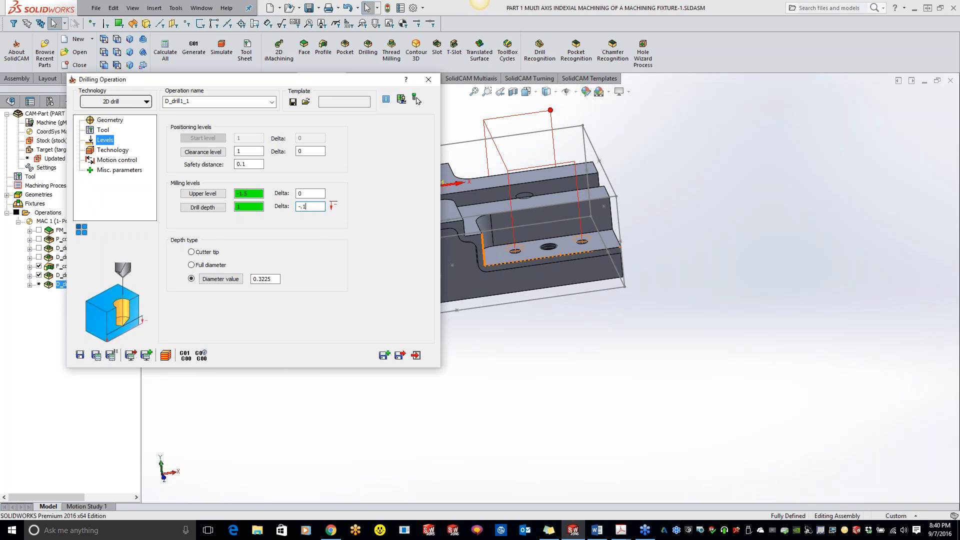
left_click(191, 264)
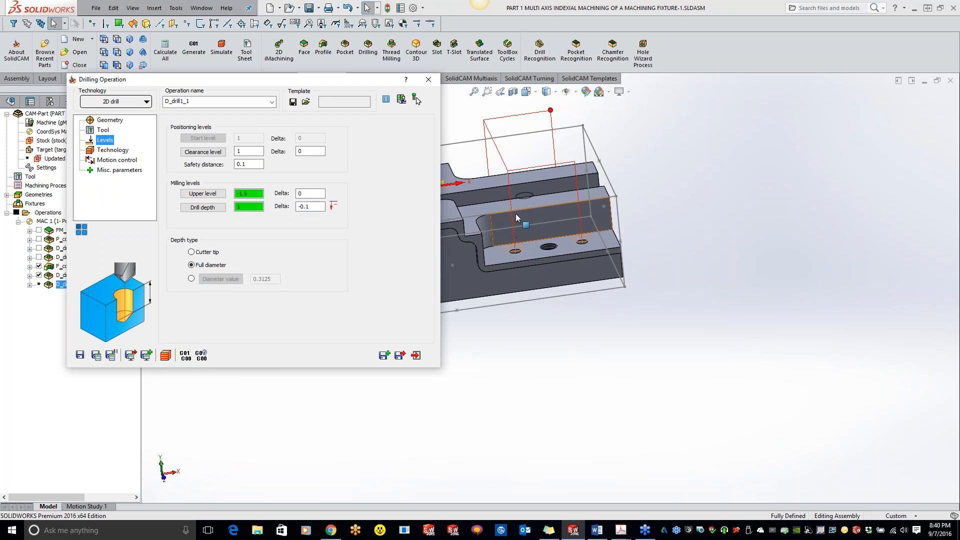
middle_click_drag(516, 238, 542, 286)
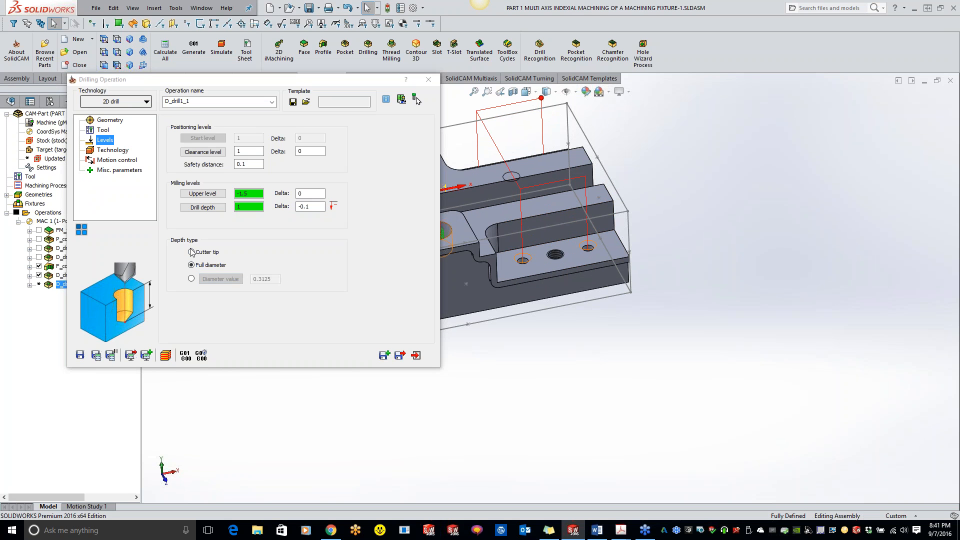
Set the drill cycle type of the copied 5/16 drilling operation to G83.
middle_click_drag(590, 215, 613, 369)
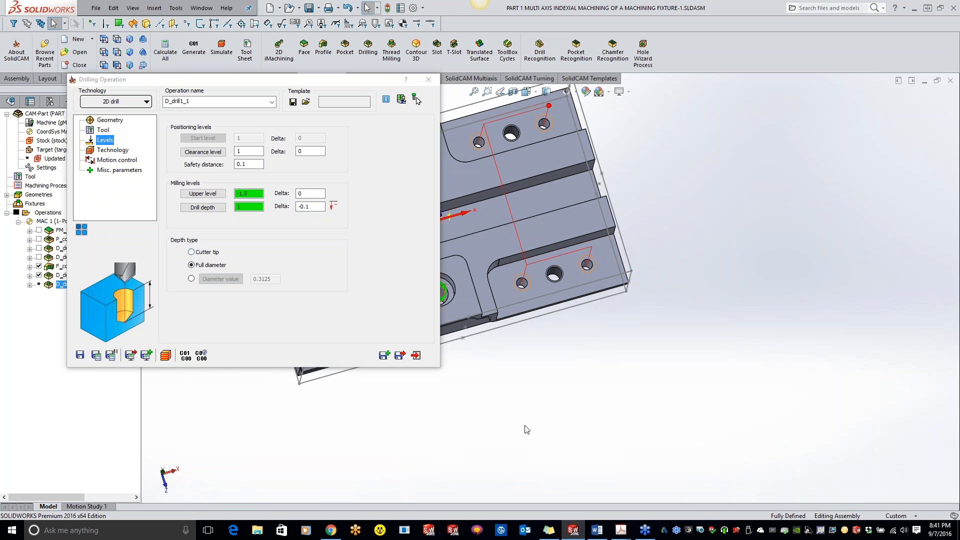
middle_click_drag(610, 337, 616, 290)
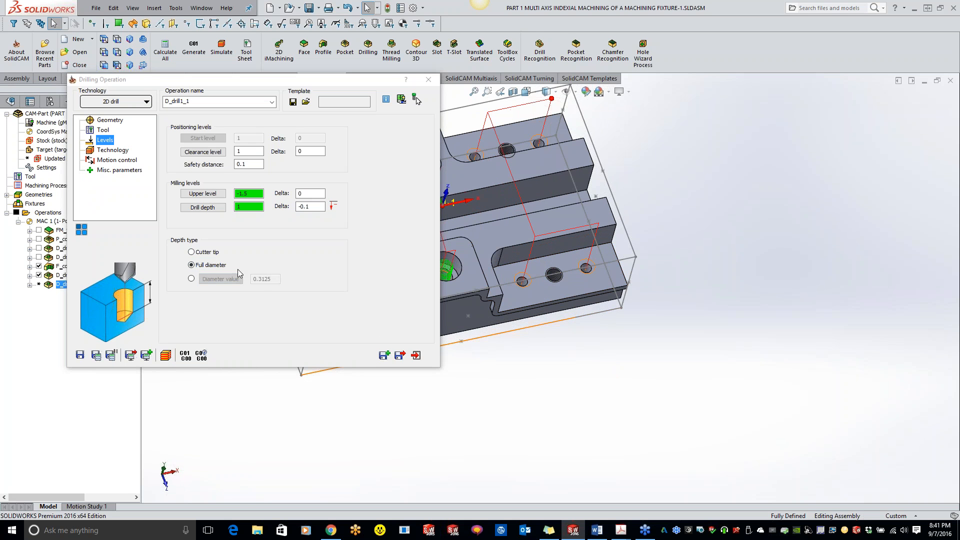
left_click(112, 150)
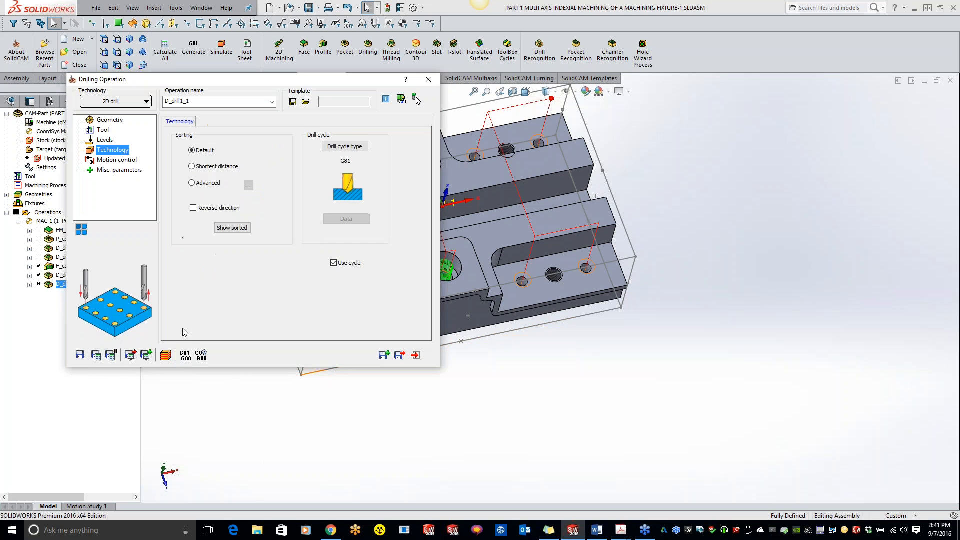
left_click(353, 145)
left_click(213, 172)
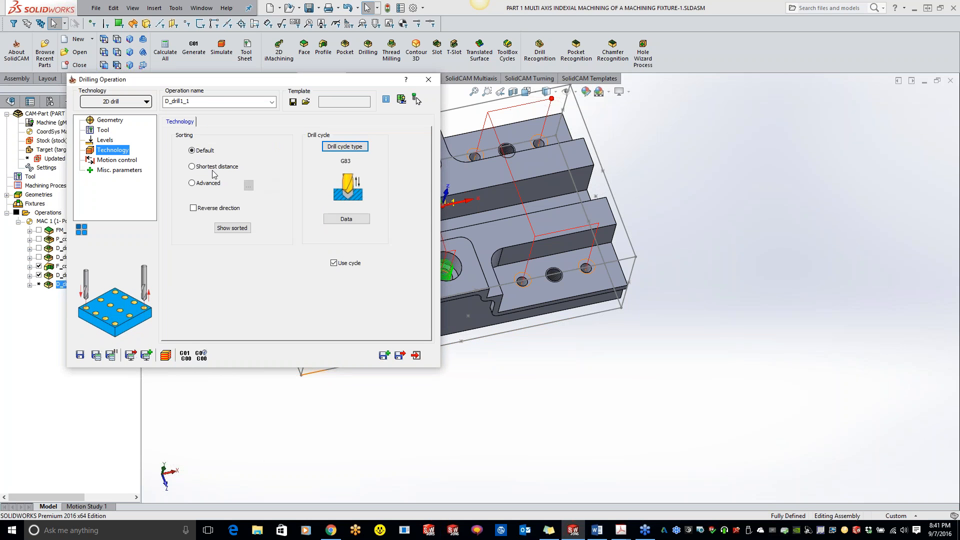
Set both the step down and the Q_Peck value of the G83 cycle to 0.1.
left_click(338, 220)
left_click(319, 194)
type(".1")
left_click(305, 220)
type(".1")
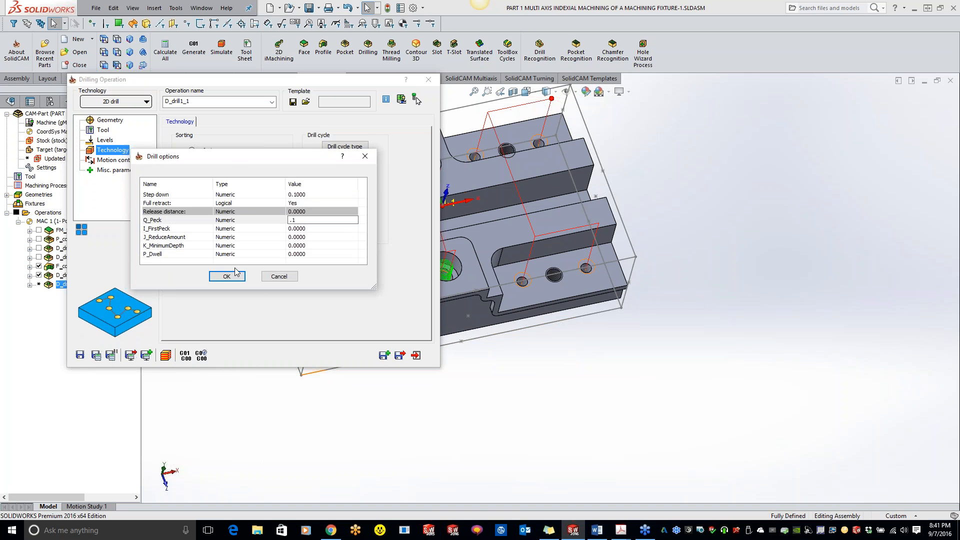
left_click(234, 275)
Save and calculate D_drill1_1, and check the Q peck value in the G83 line of its G-code.
left_click(97, 356)
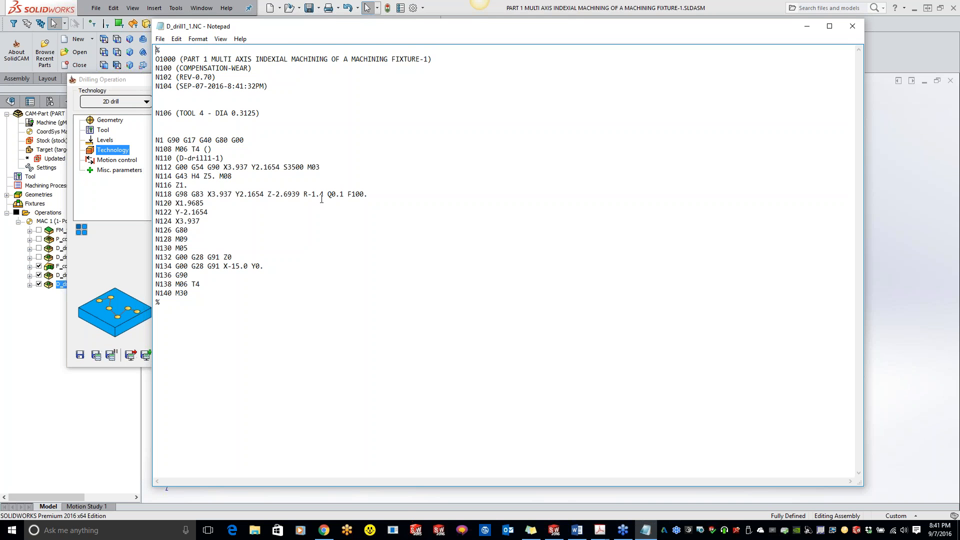
left_click_drag(331, 194, 344, 194)
left_click(852, 26)
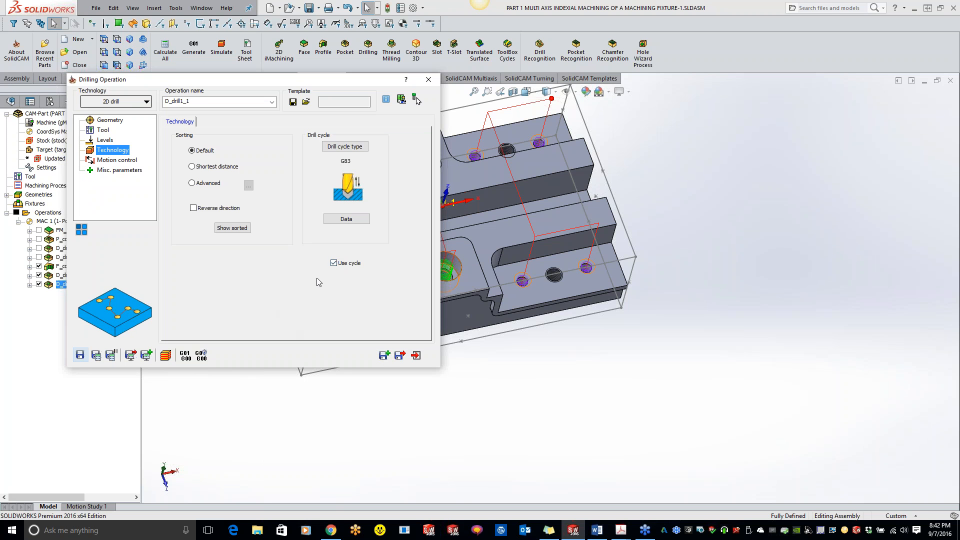
Preview the sorted drilling order of the four small holes on the part.
left_click(232, 227)
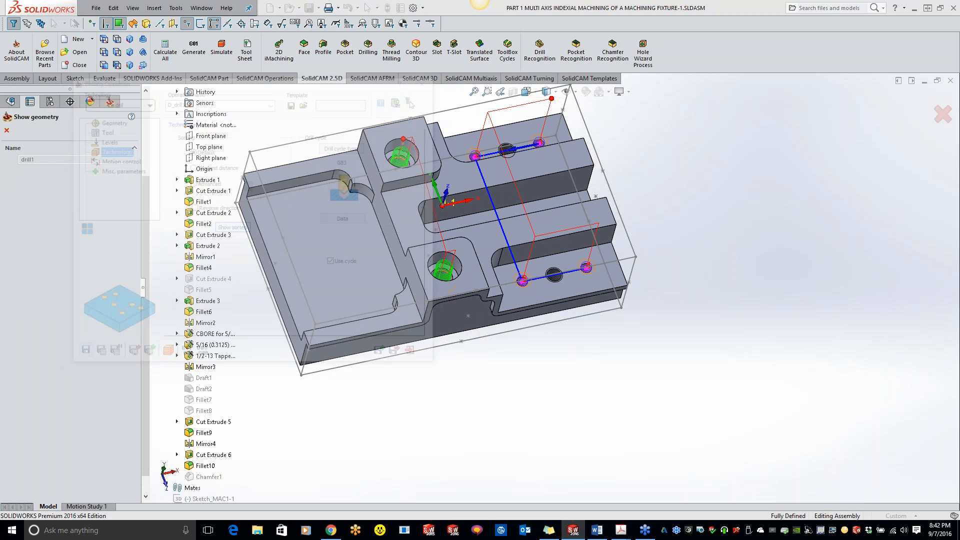
left_click(6, 130)
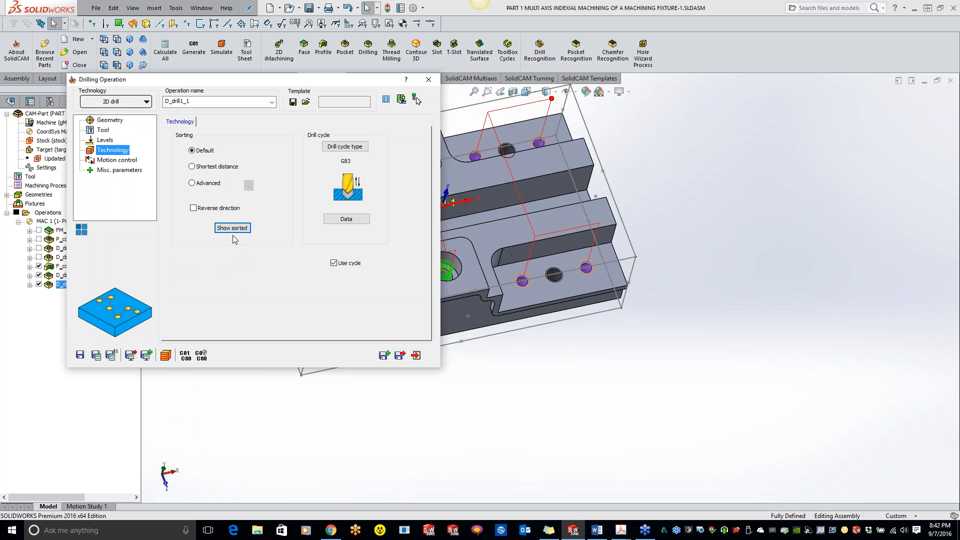
Examine the linear and circular patterns of Advanced sorting, and return the hole sorting to Default.
left_click(191, 182)
left_click(249, 185)
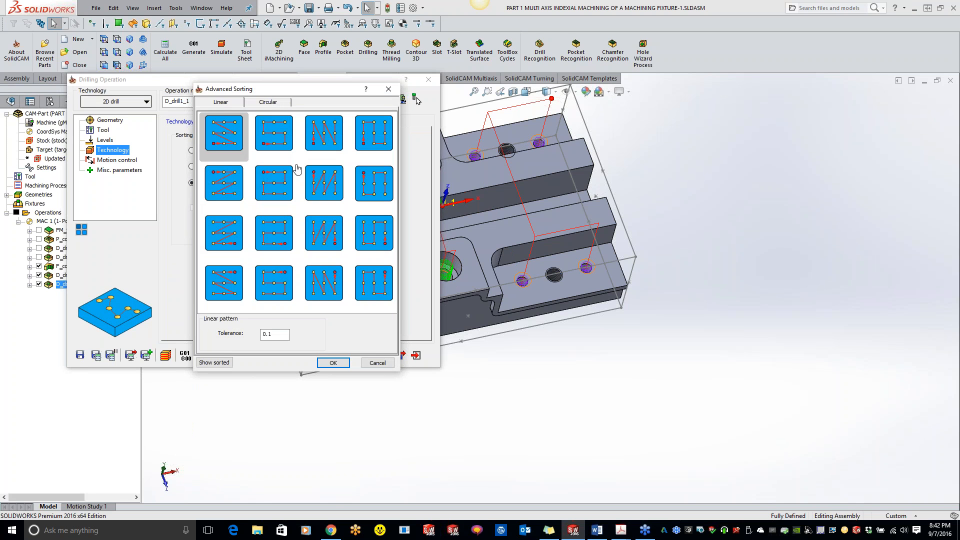
left_click(267, 102)
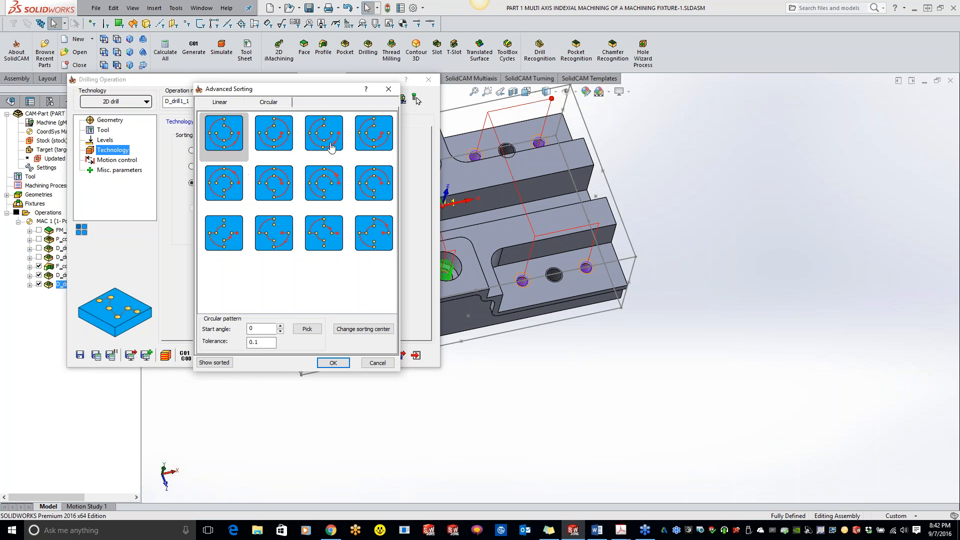
left_click(376, 363)
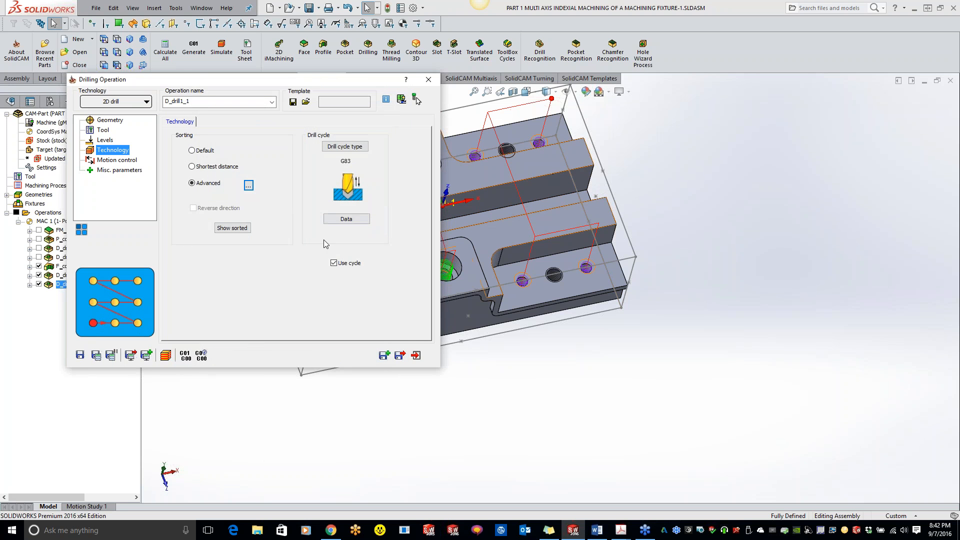
left_click(192, 150)
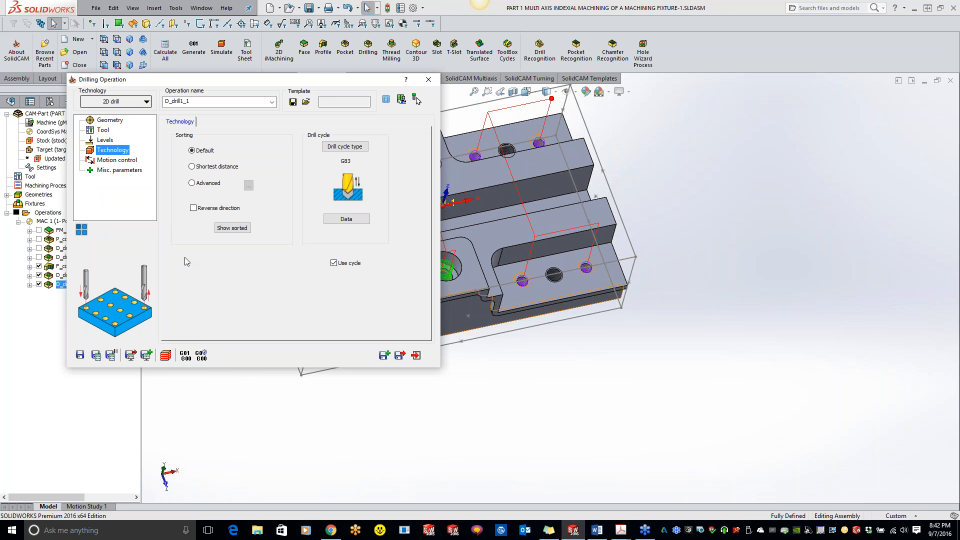
Recalculate D_drill1_1 with Default sorting and close the drilling operation.
left_click(111, 355)
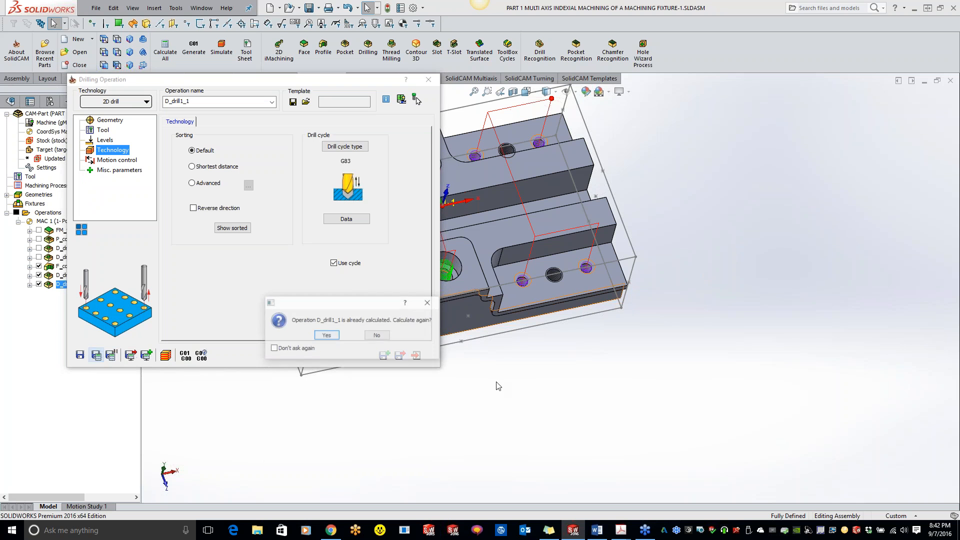
left_click(328, 336)
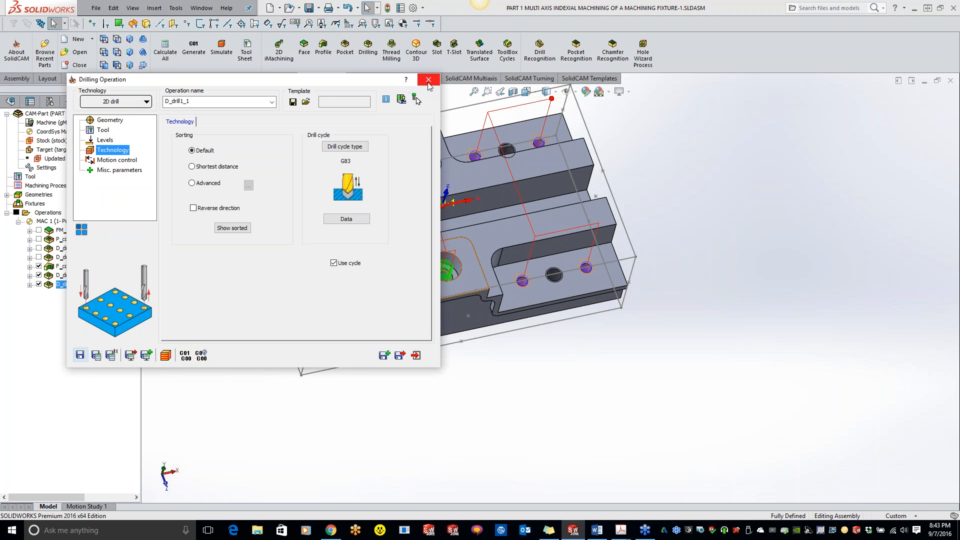
left_click(428, 81)
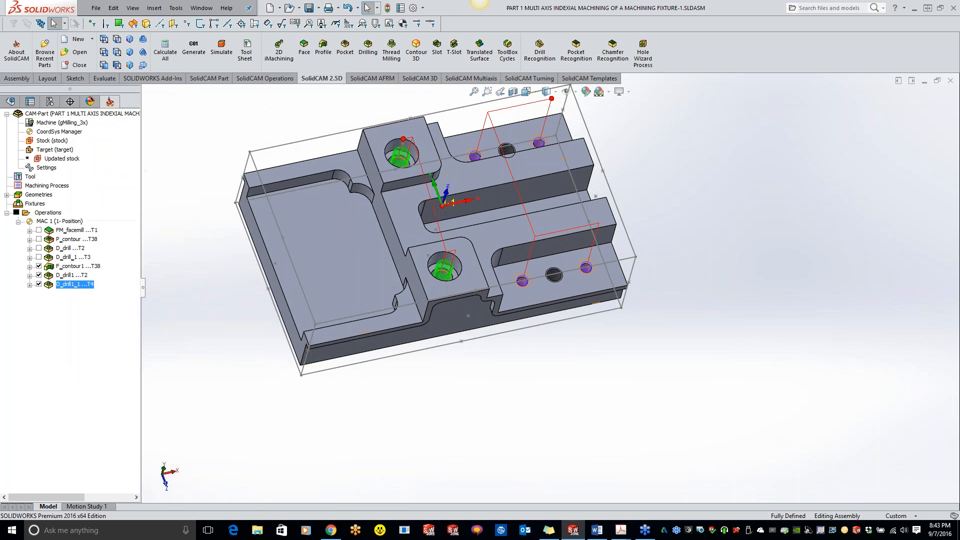
Hide the toolpaths of the F_contour1, D_drill1 and D_drill1_1 operations.
left_click(39, 266)
left_click(39, 275)
left_click(39, 284)
left_click(39, 283)
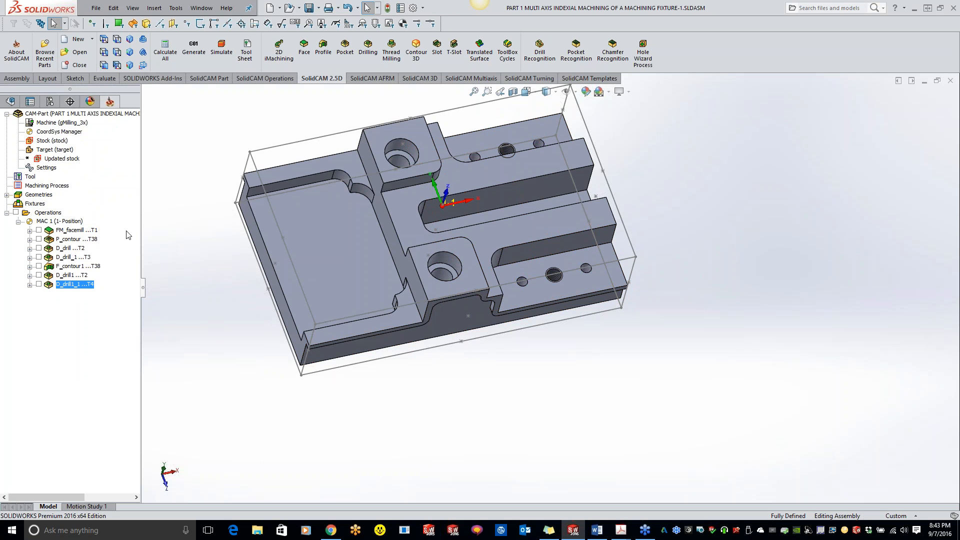
Add a drilling operation after D_drill1_1, with the two larger holes between the small hole pairs as its geometry.
middle_click_drag(476, 238, 468, 269)
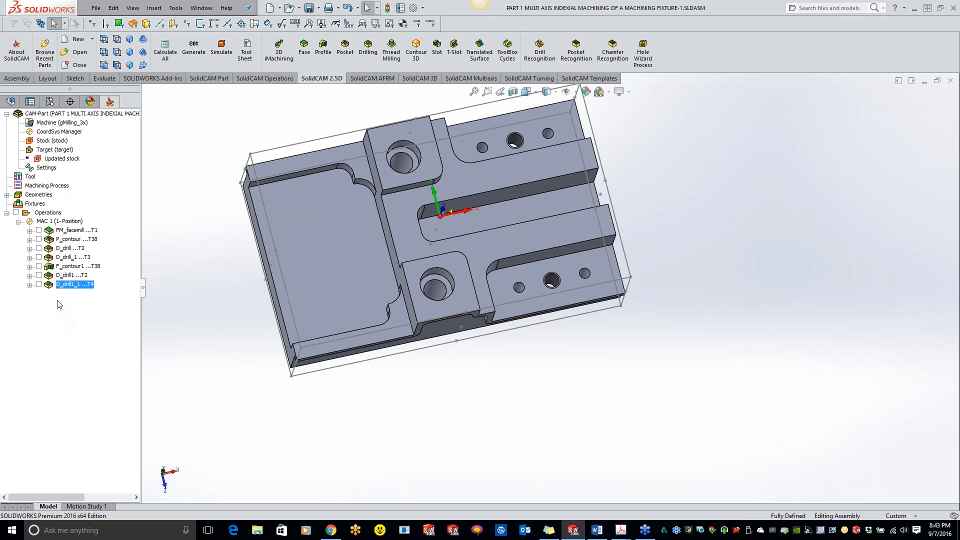
right_click(68, 287)
mouse_move(150, 49)
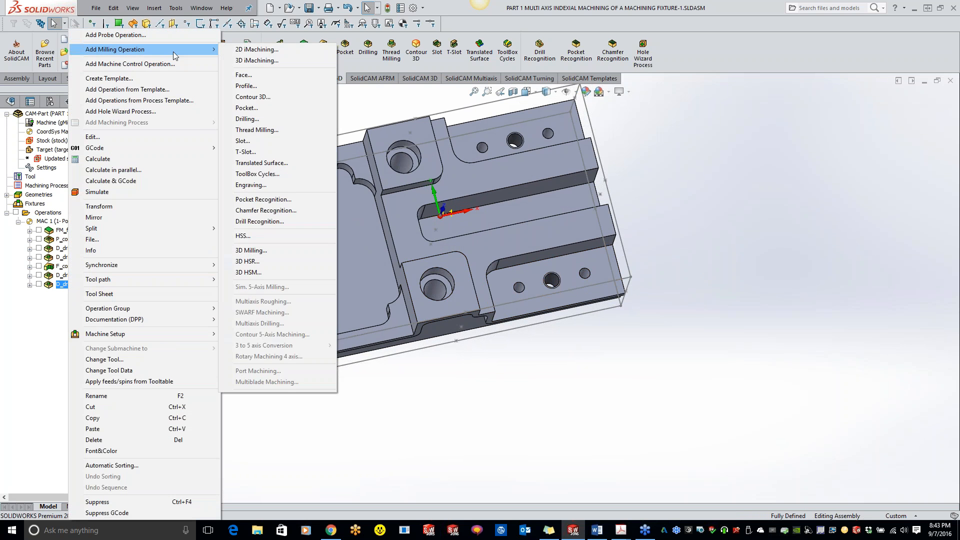
left_click(263, 119)
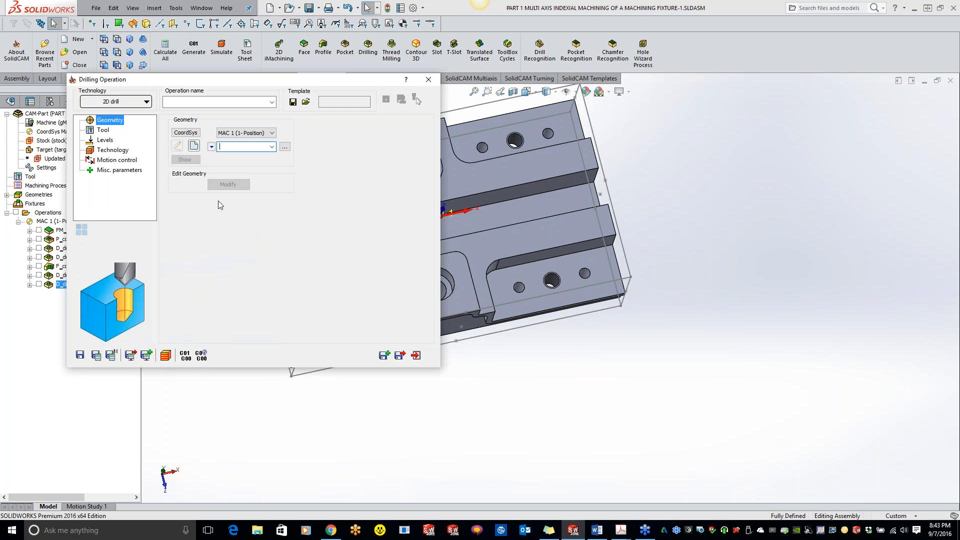
left_click(194, 146)
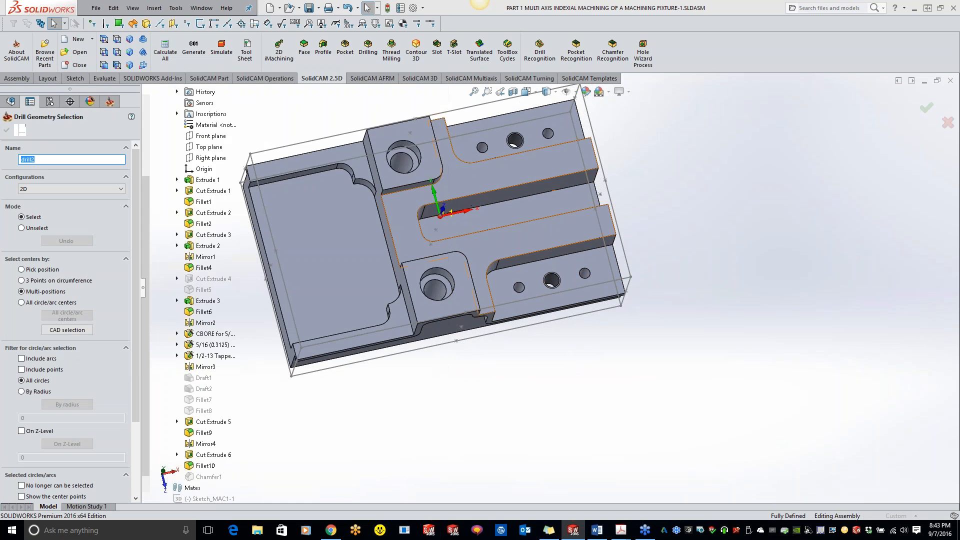
left_click(515, 140)
left_click(551, 280)
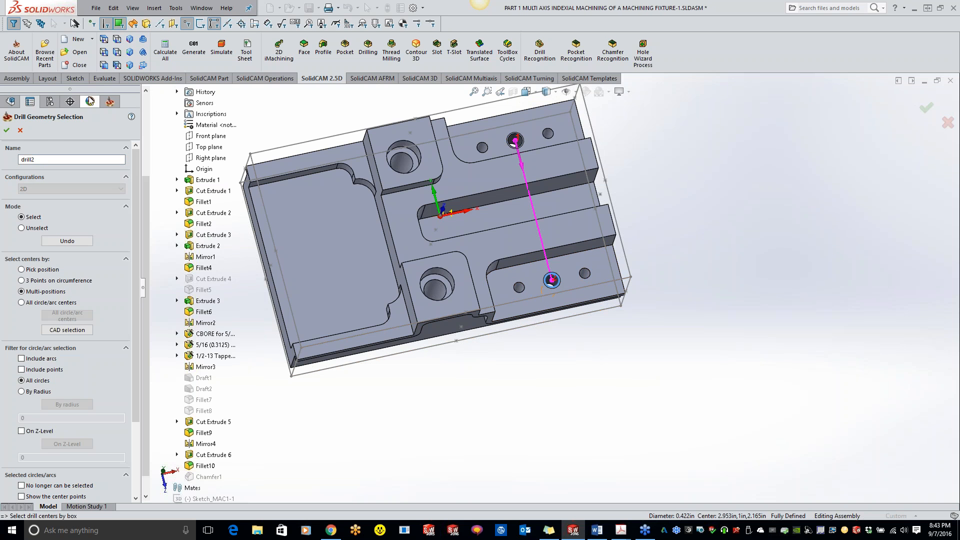
left_click(6, 130)
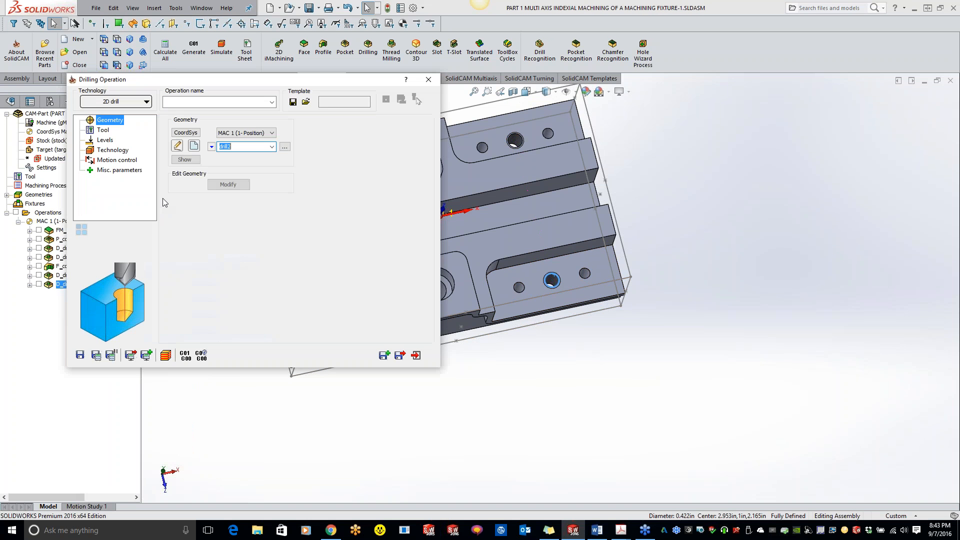
Assign tool 2, the 0.5 inch spot drill, to the D_drill2 operation.
left_click(103, 130)
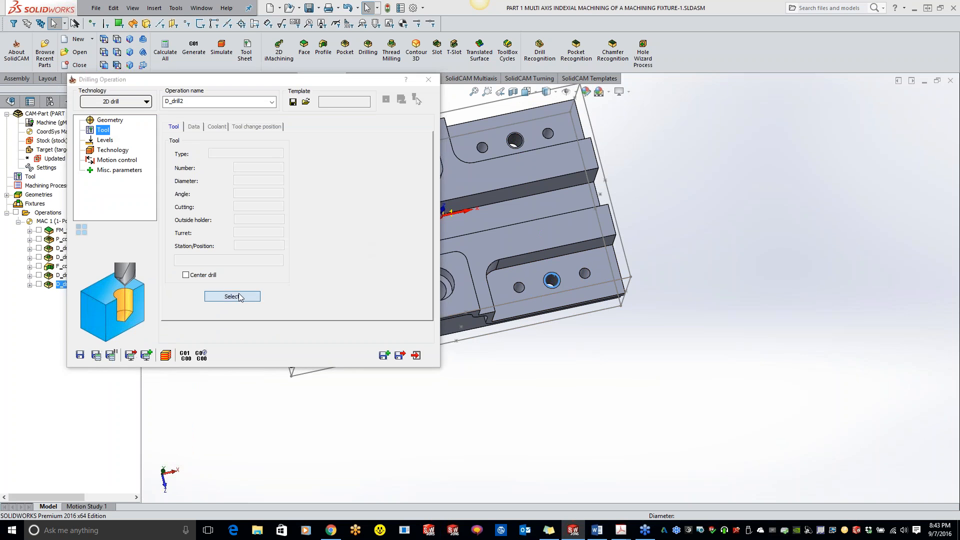
left_click(231, 296)
left_click(115, 172)
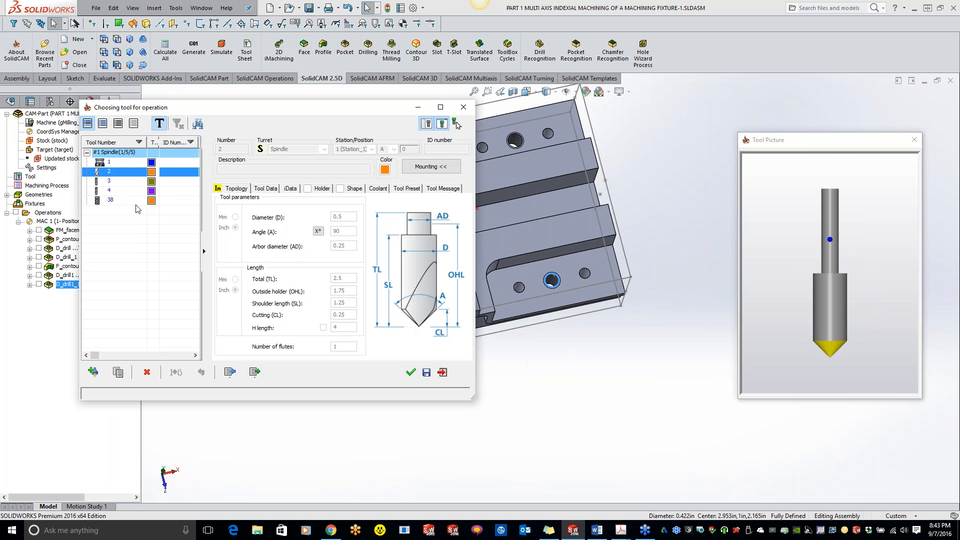
left_click(411, 371)
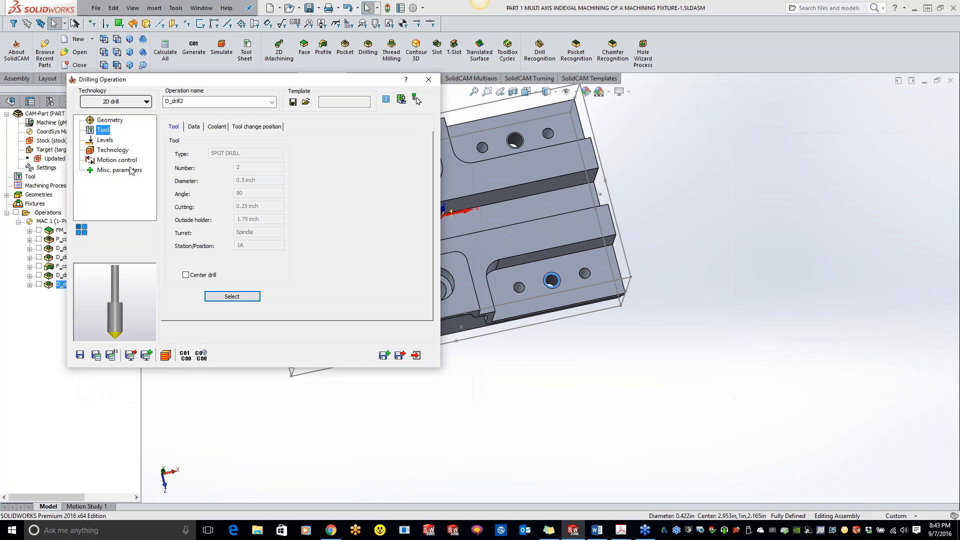
Set the upper level of D_drill2 to -1.5 by picking the recessed face around the holes.
left_click(104, 140)
left_click(203, 193)
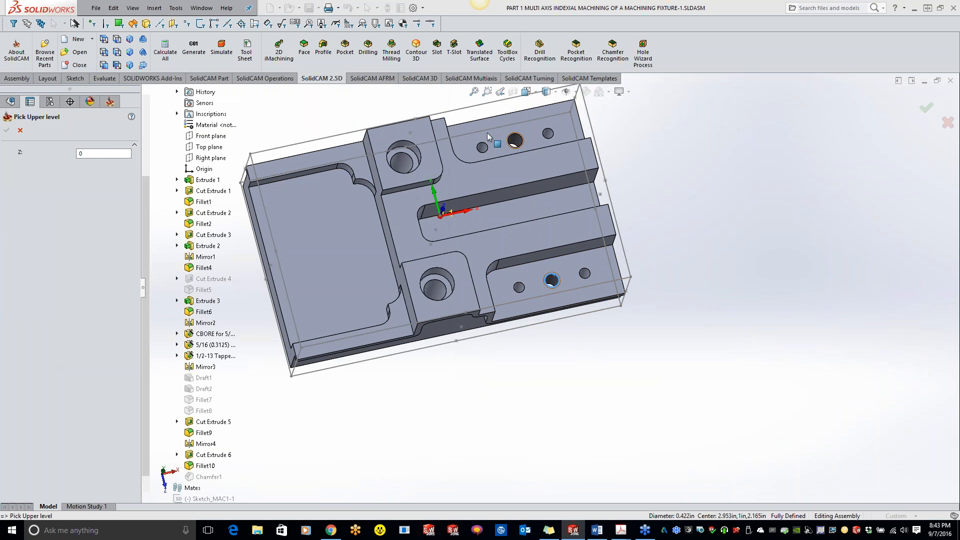
left_click(493, 132)
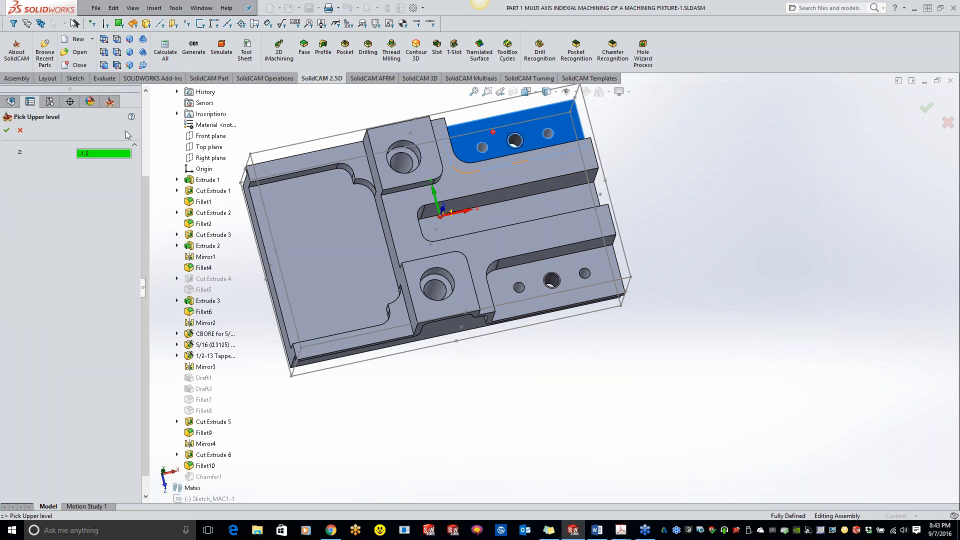
left_click(7, 130)
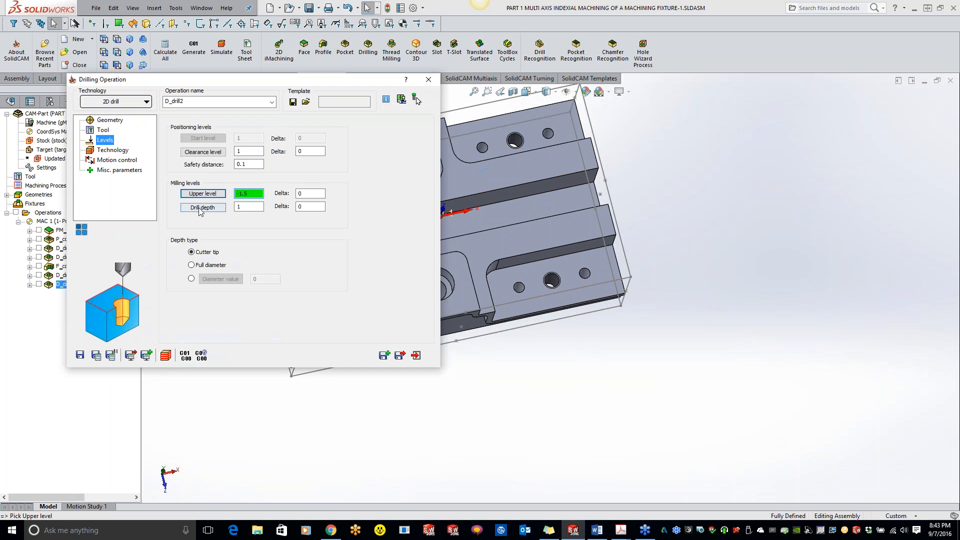
Set the drill depth to 0 with depth type Full diameter, and save and calculate D_drill2.
double_click(245, 206)
type("0")
left_click(196, 265)
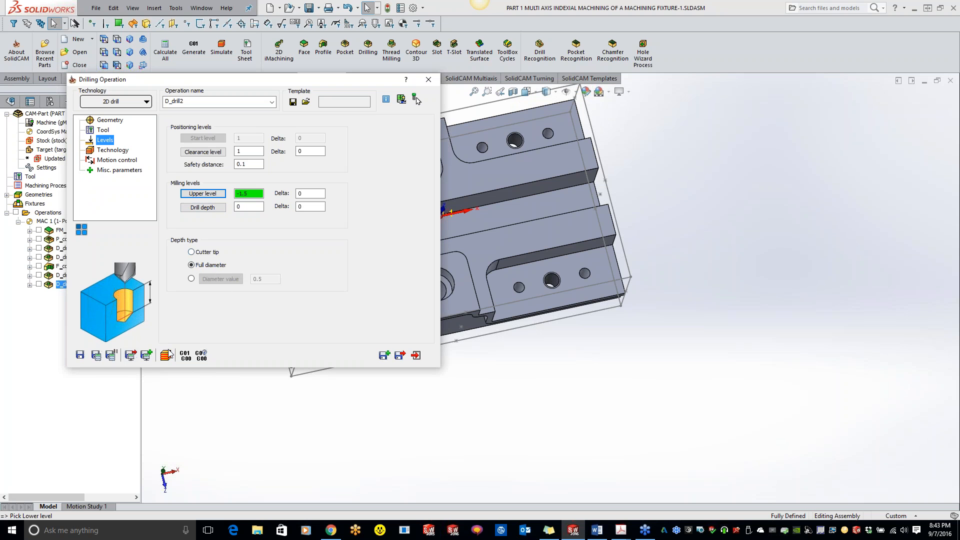
left_click(95, 355)
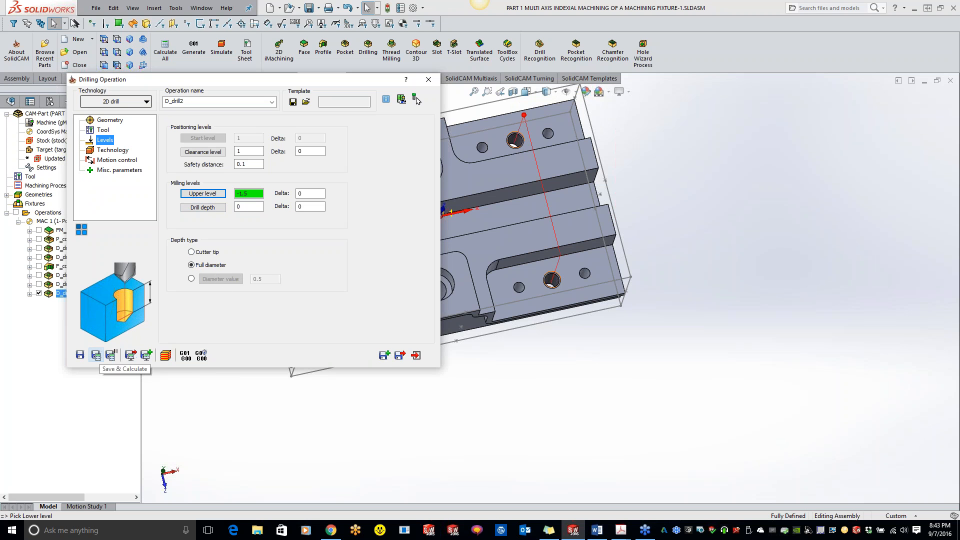
Copy D_drill2 as a new operation and assign it a new drill tool with a 0.4219 inch diameter.
left_click(384, 355)
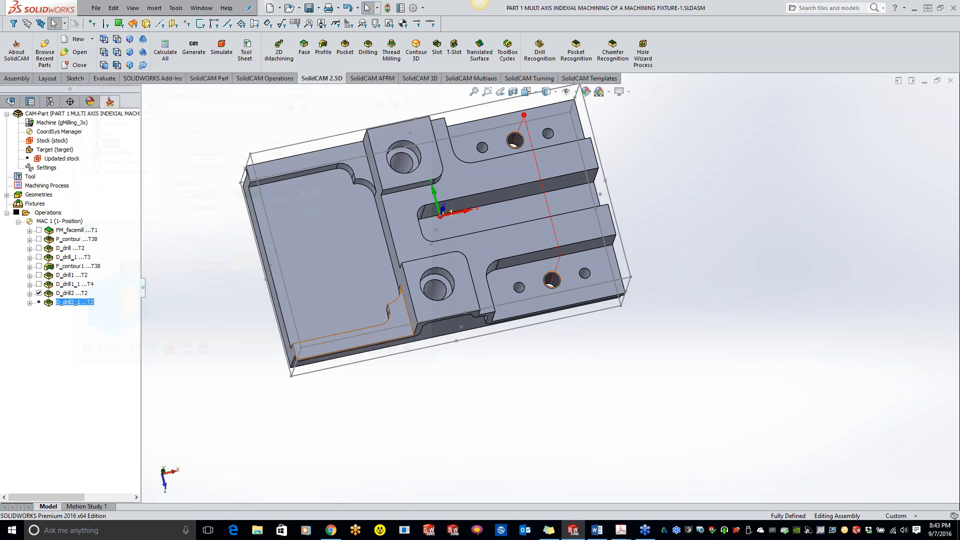
left_click(102, 130)
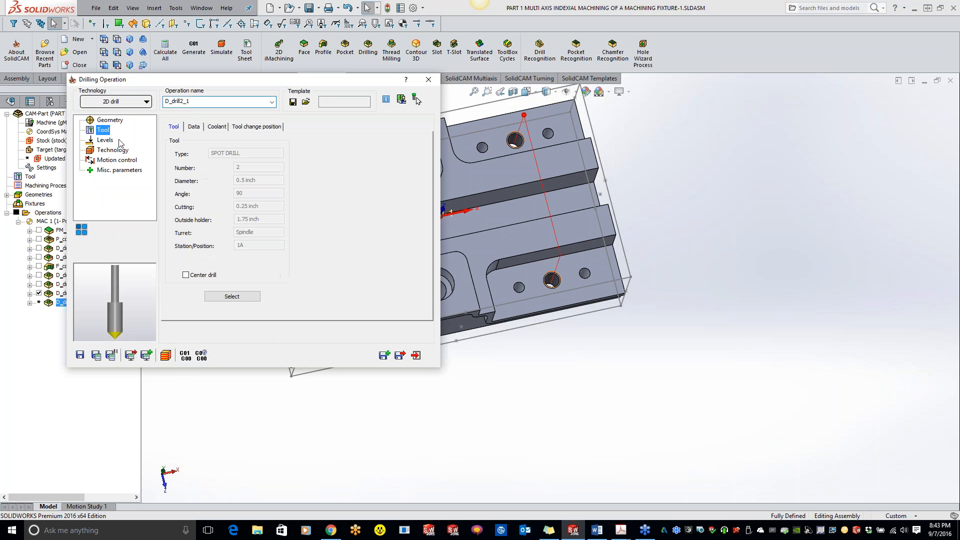
left_click(232, 296)
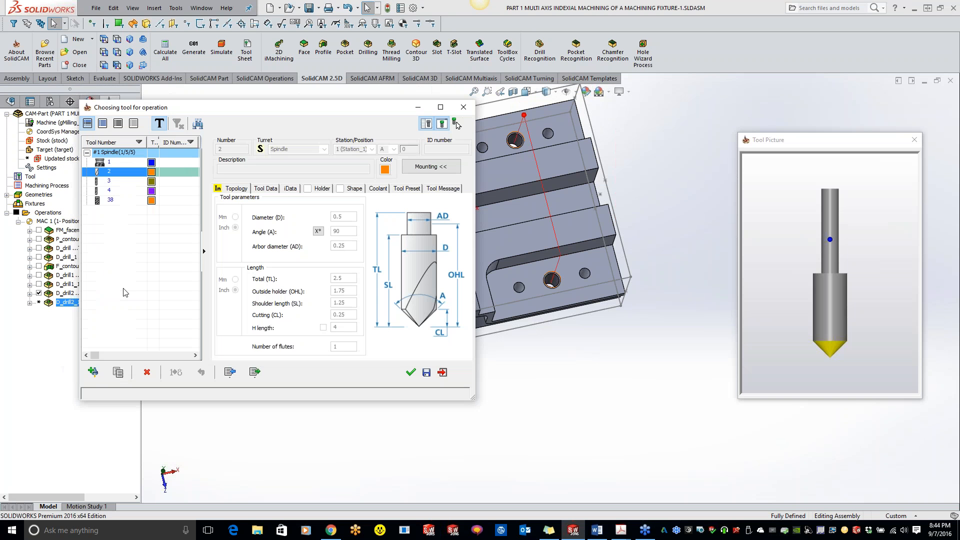
left_click(93, 371)
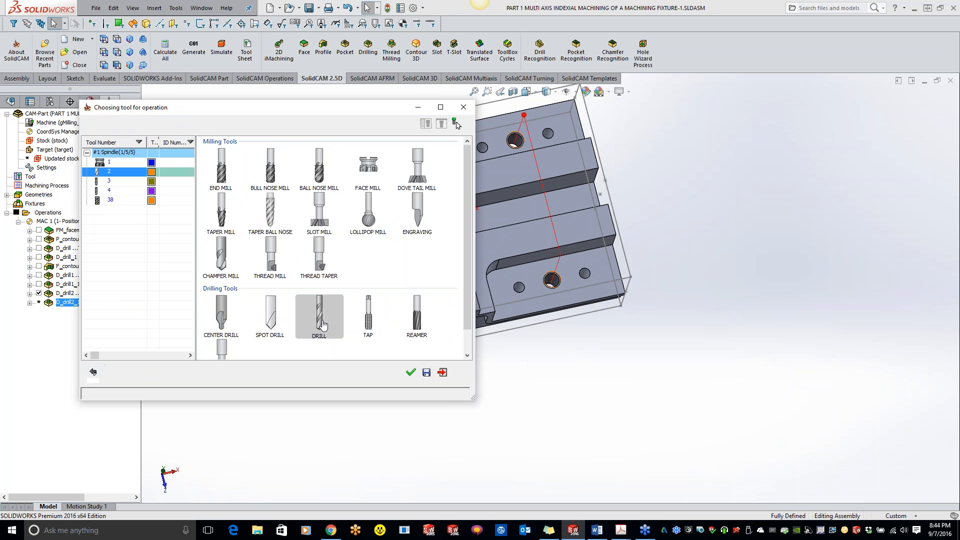
left_click(319, 315)
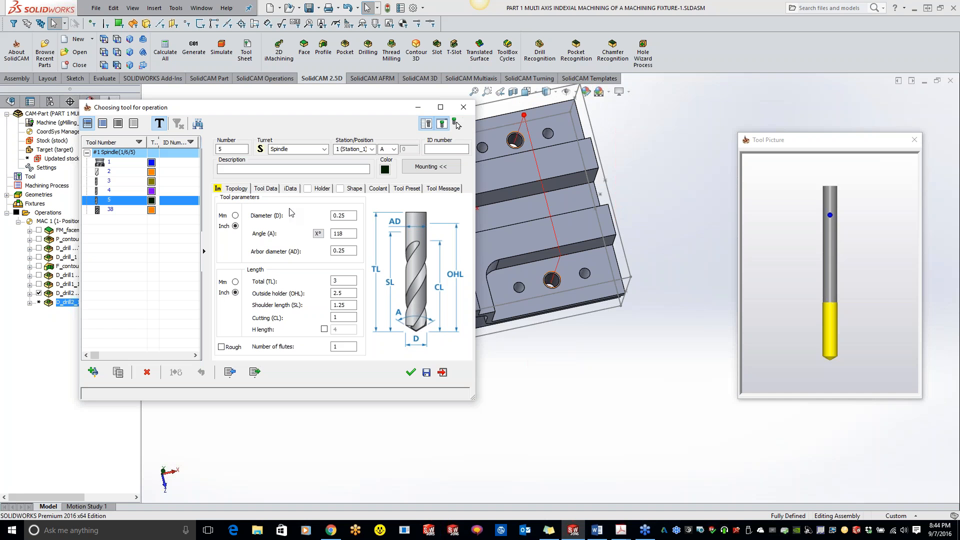
double_click(341, 215)
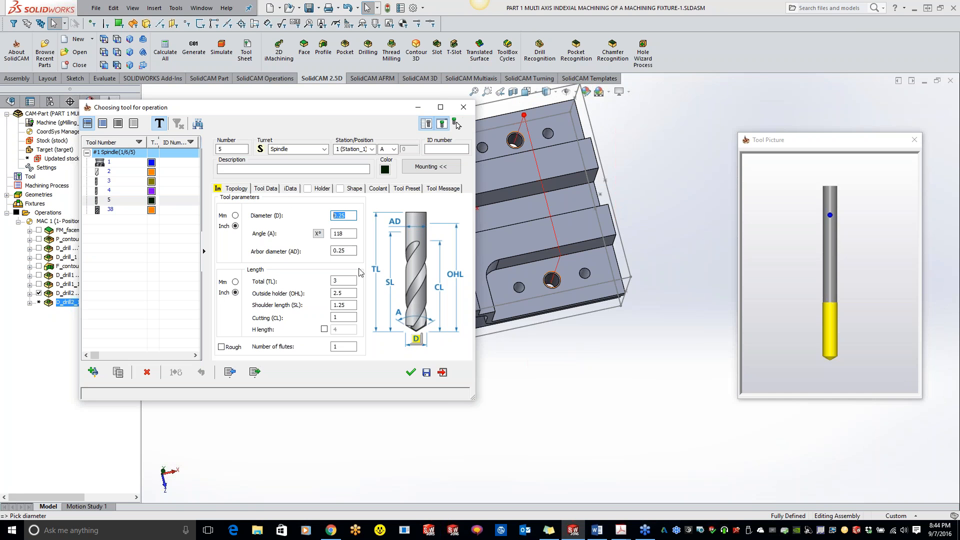
type(".")
left_click(242, 170)
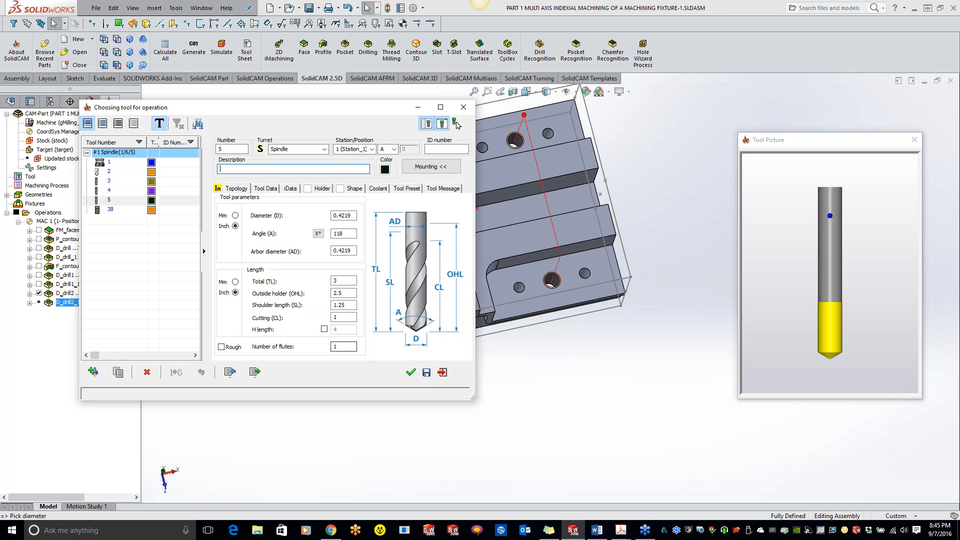
left_click(411, 373)
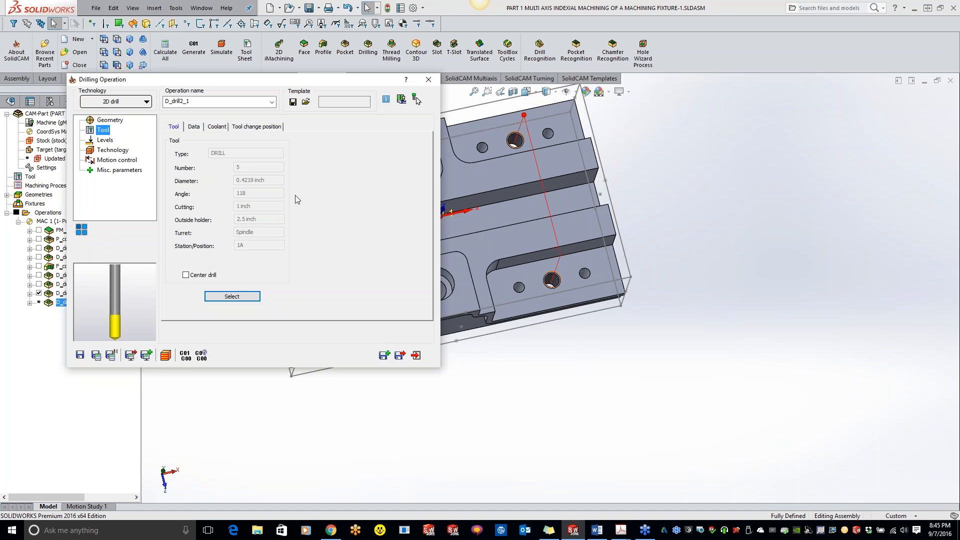
Set the copied operation's drill depth by picking the part's underside face, with a depth delta of -0.1.
left_click(105, 141)
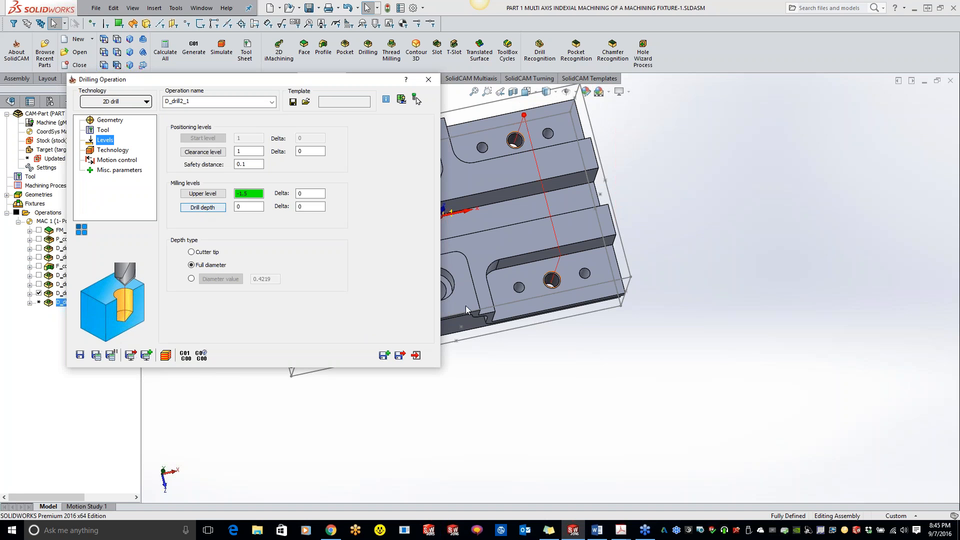
left_click(202, 208)
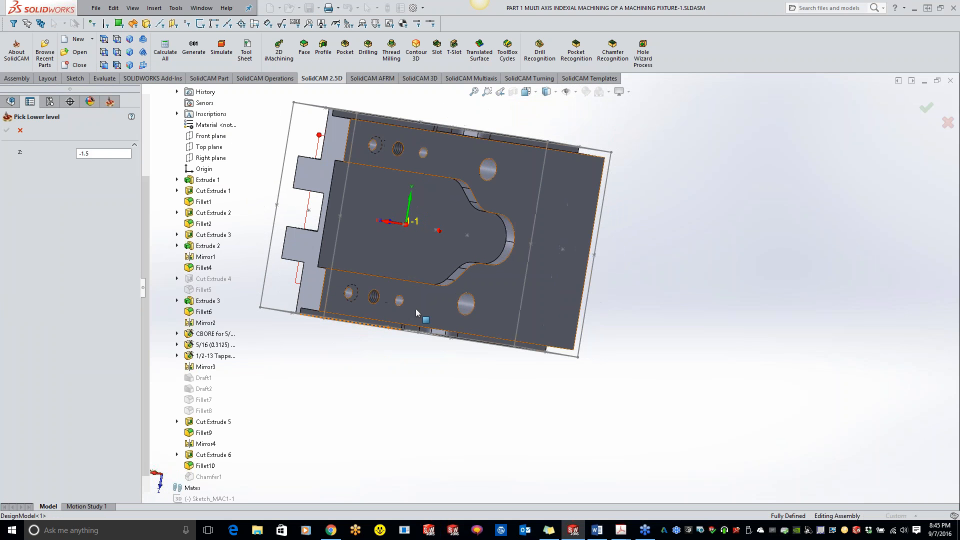
left_click(416, 307)
left_click(17, 131)
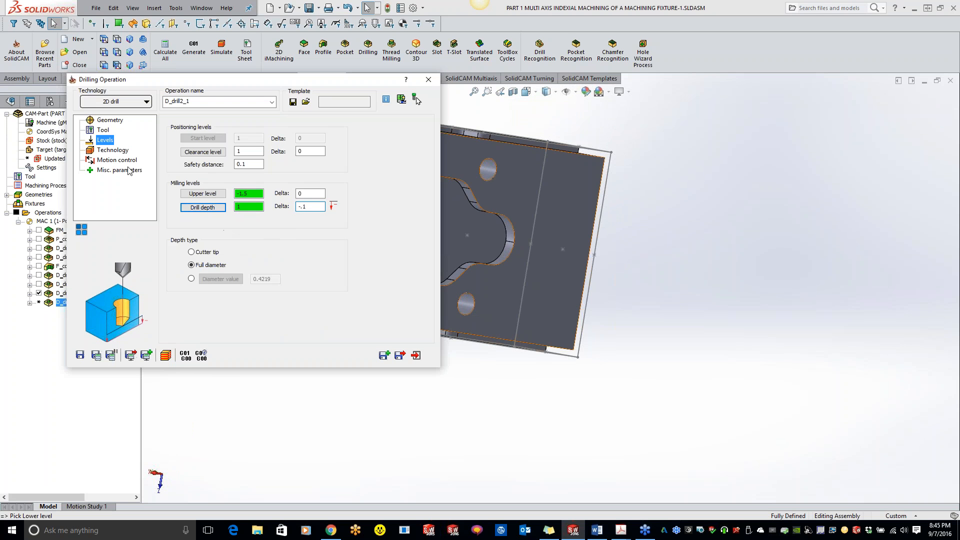
Set the drill cycle to G83 with Step down 0.1 and Q_Peck 0.1, and save and calculate the operation.
left_click(113, 150)
left_click(345, 146)
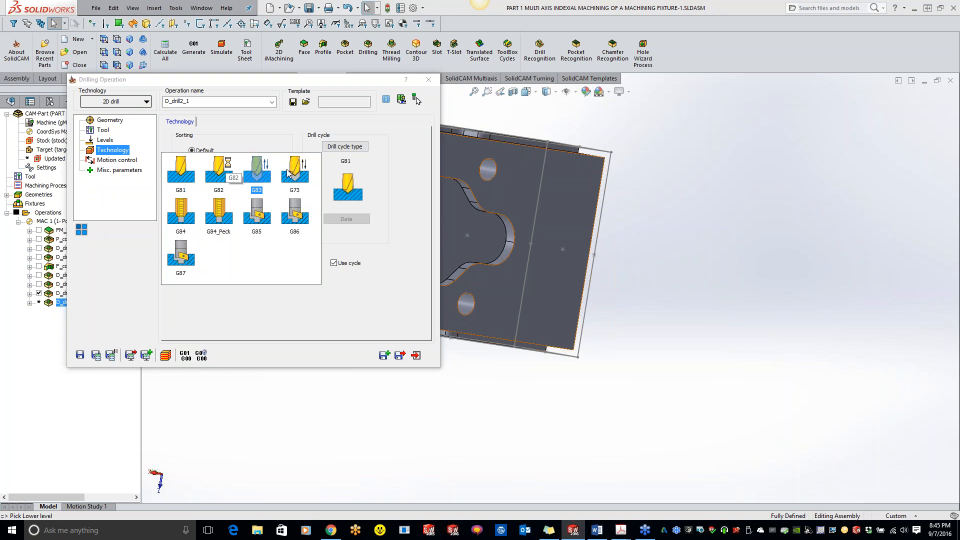
left_click(257, 170)
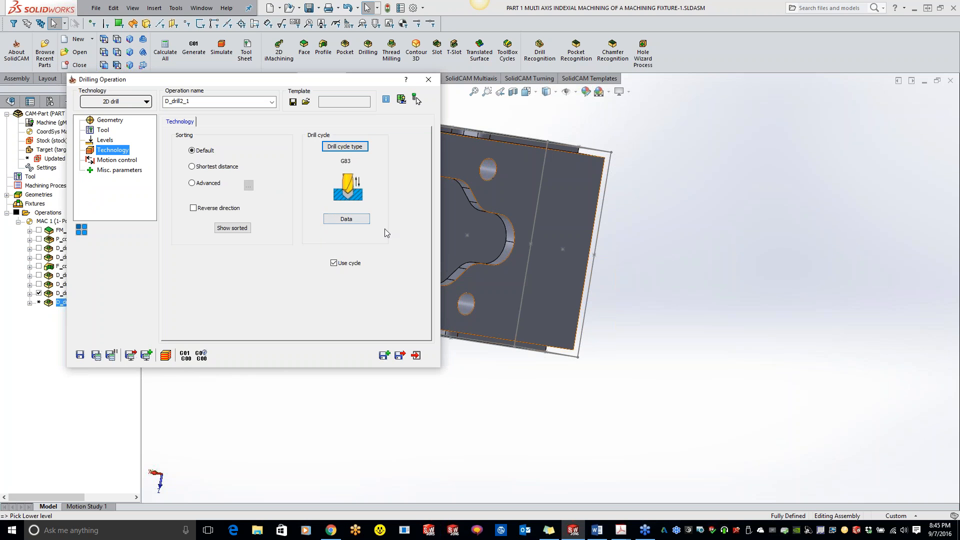
left_click(346, 219)
left_click(300, 195)
type(".1")
left_click(306, 220)
type(".1")
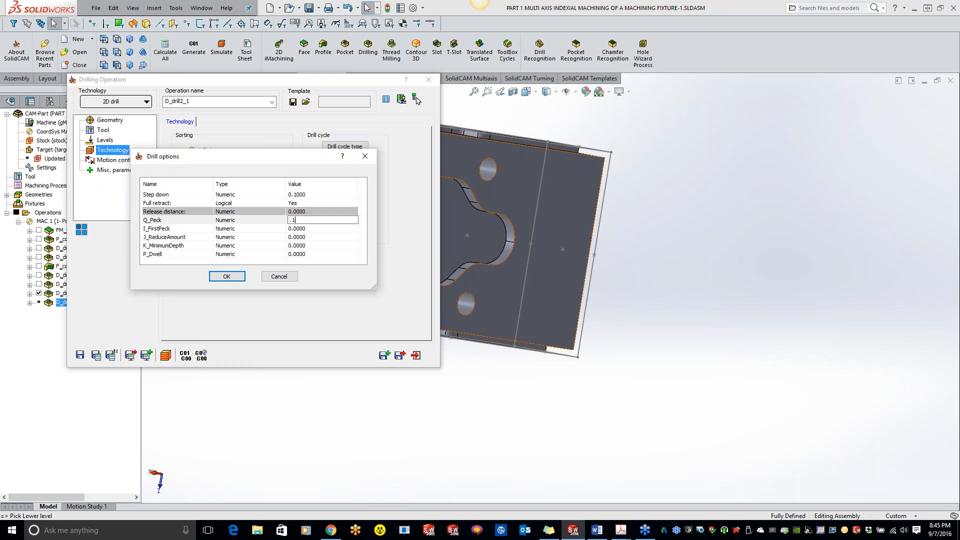
left_click(235, 275)
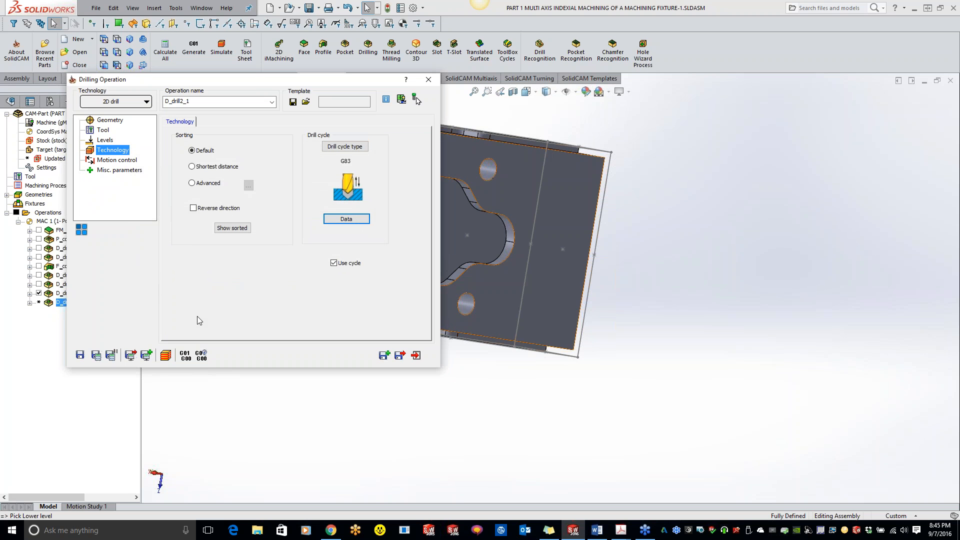
left_click(96, 355)
Copy D_drill2_1 as a new operation and add a new tap tool for it.
left_click(383, 355)
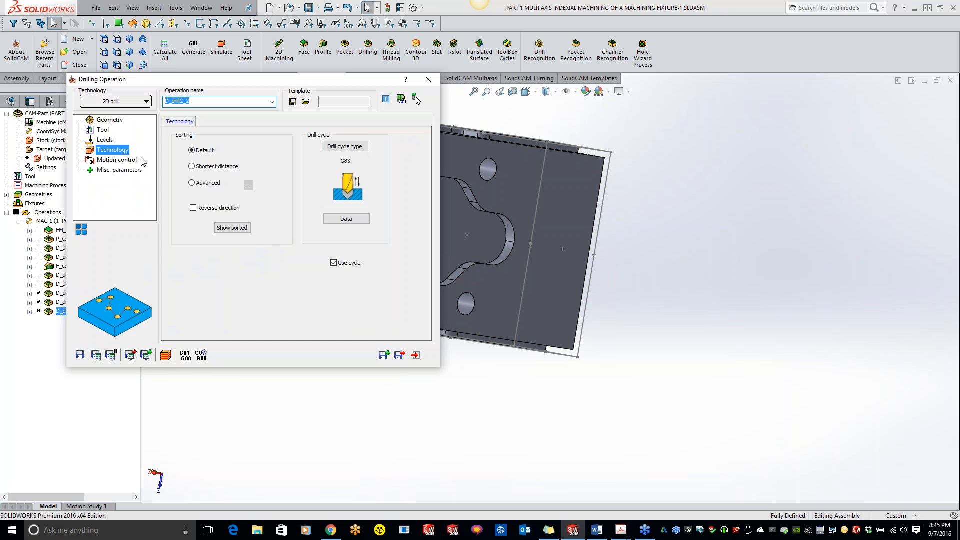
left_click(103, 131)
left_click(232, 296)
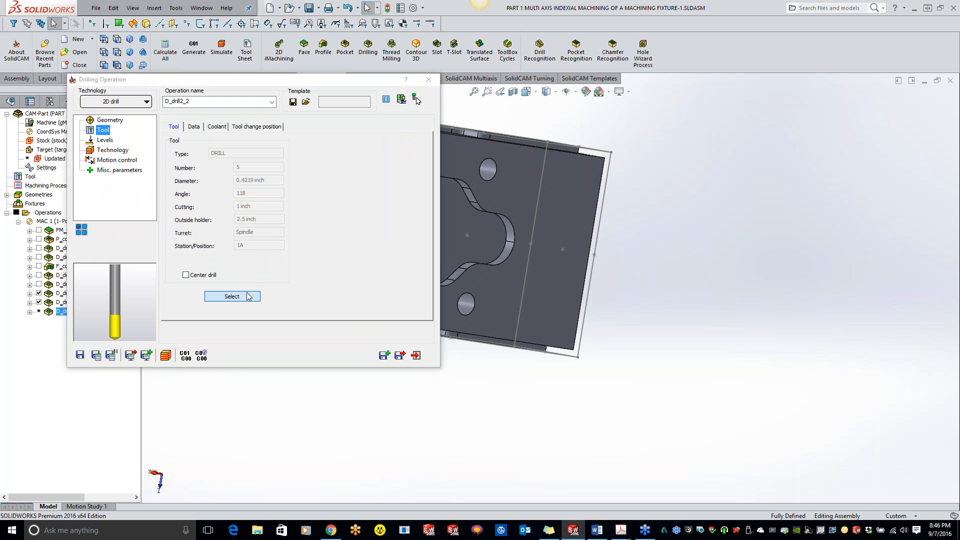
left_click(94, 372)
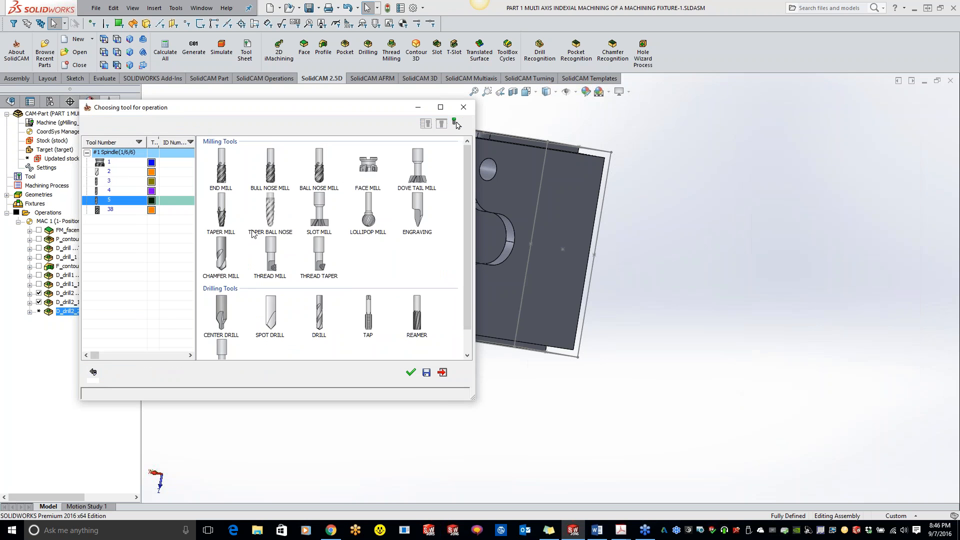
left_click(359, 325)
Define the tap with 13 TPI, a 0.5 inch thread diameter and a cutting length of 1 inch, and assign it to the operation.
left_click(252, 227)
double_click(338, 217)
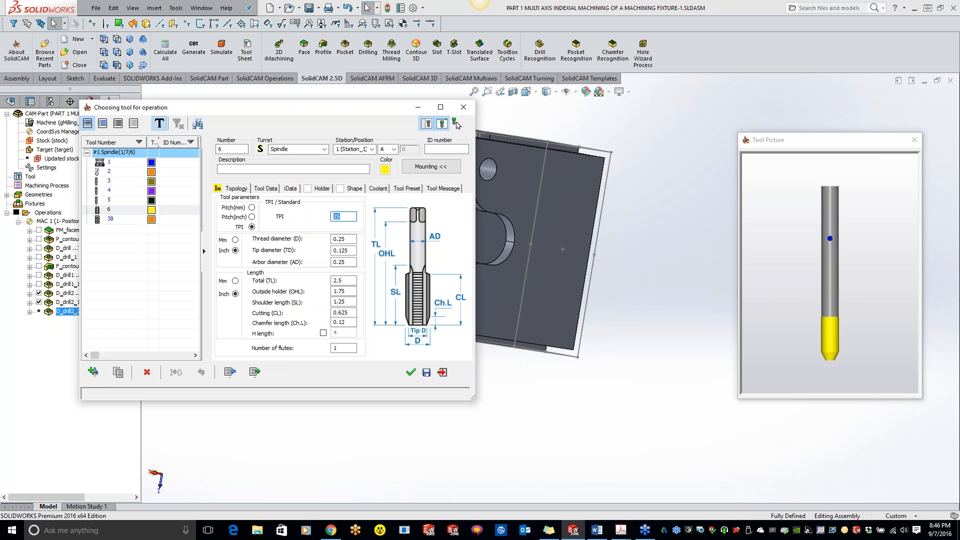
key("Tab")
key("Tab")
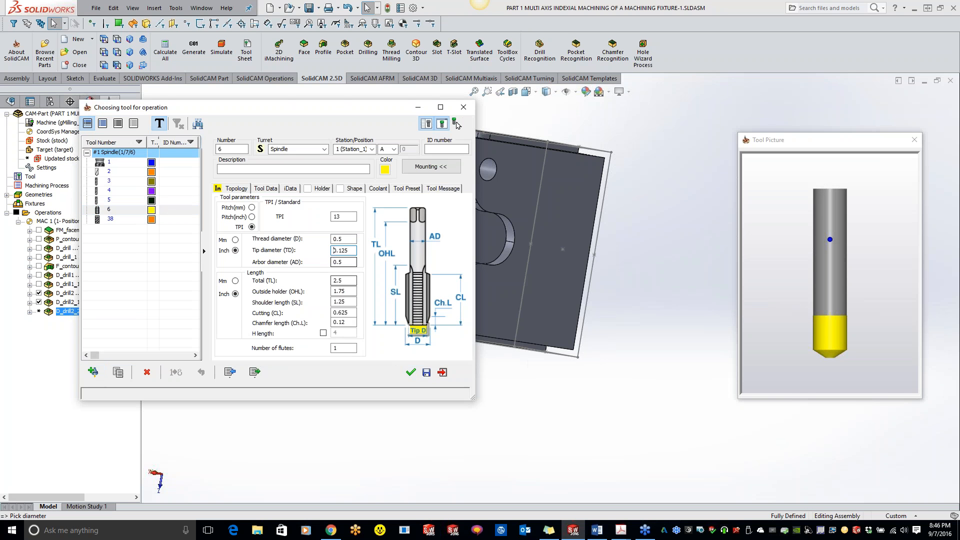
double_click(344, 313)
type("1")
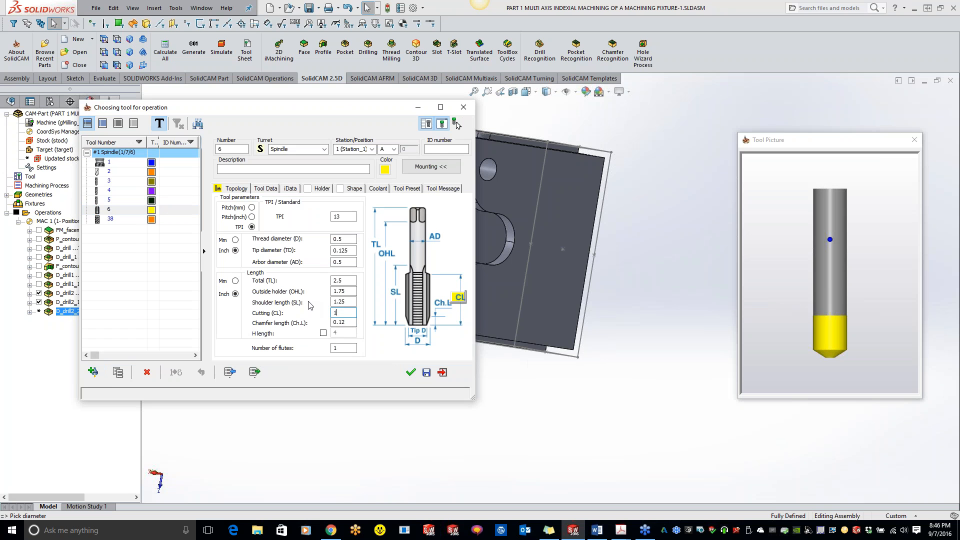
key("Tab")
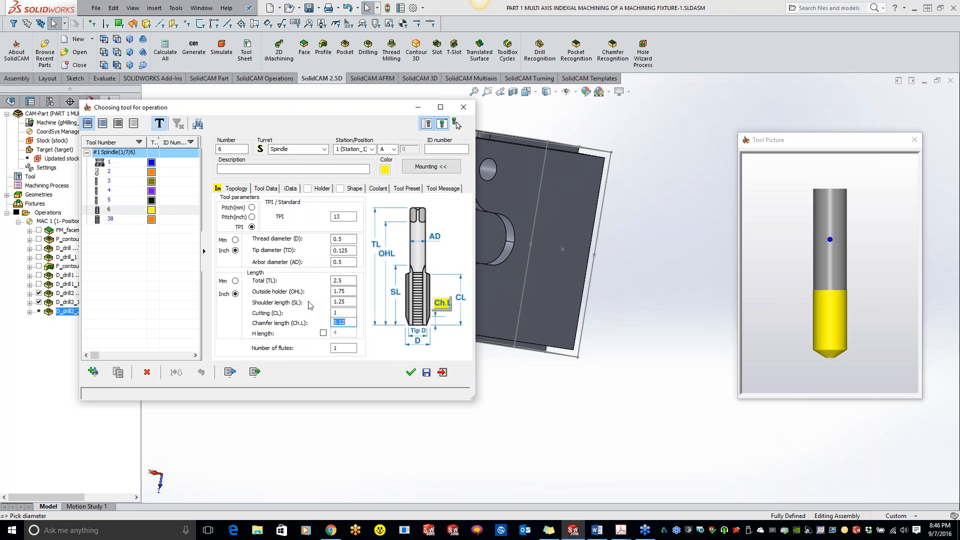
left_click(410, 372)
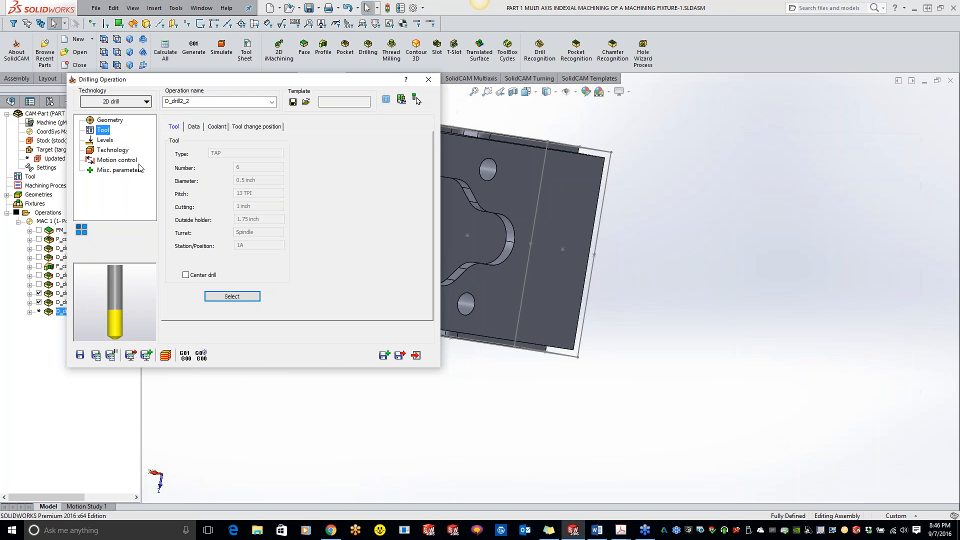
Set the tapping operation's drill depth delta to -0.05.
left_click(106, 140)
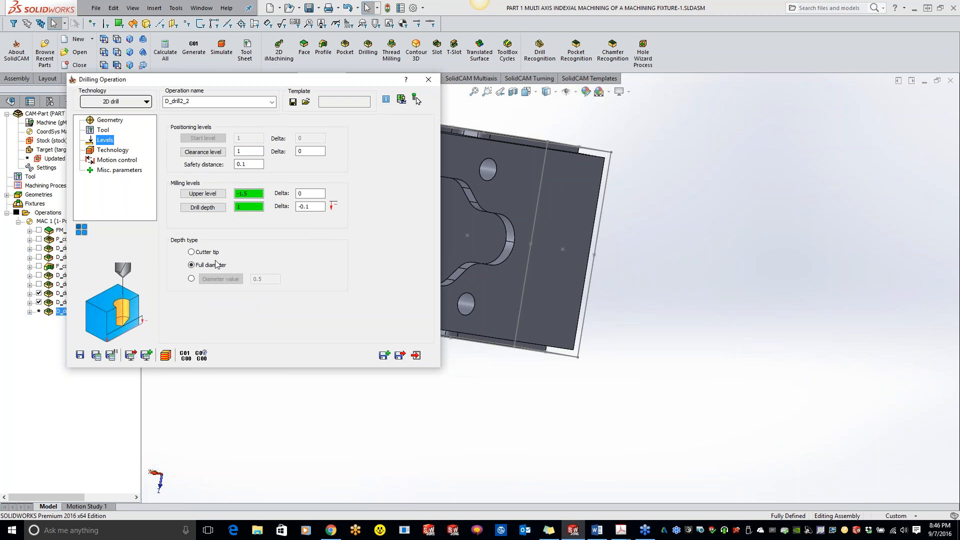
left_click(307, 209)
key("shift+Left")
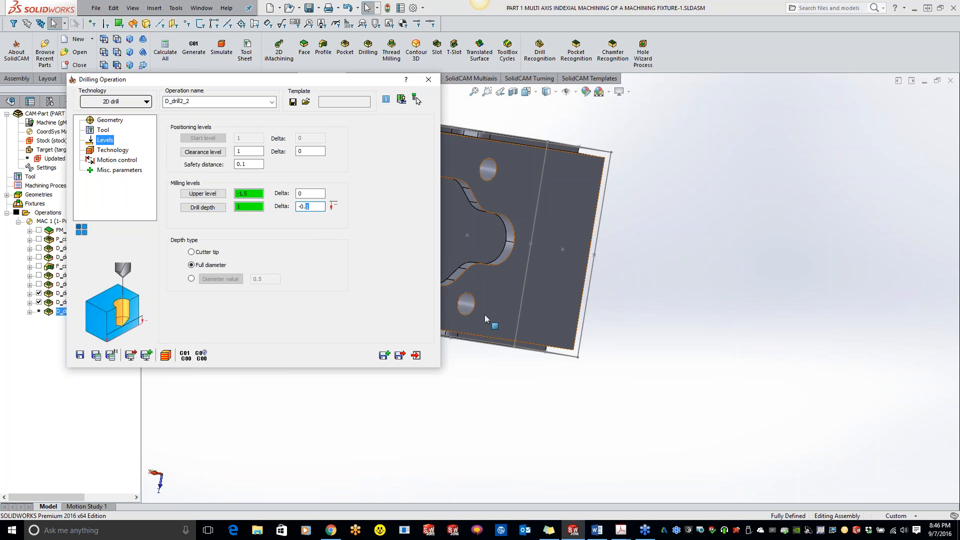
type("05")
Choose the G84 drill cycle for the tapping operation, save and calculate it, and close the operation.
left_click(120, 153)
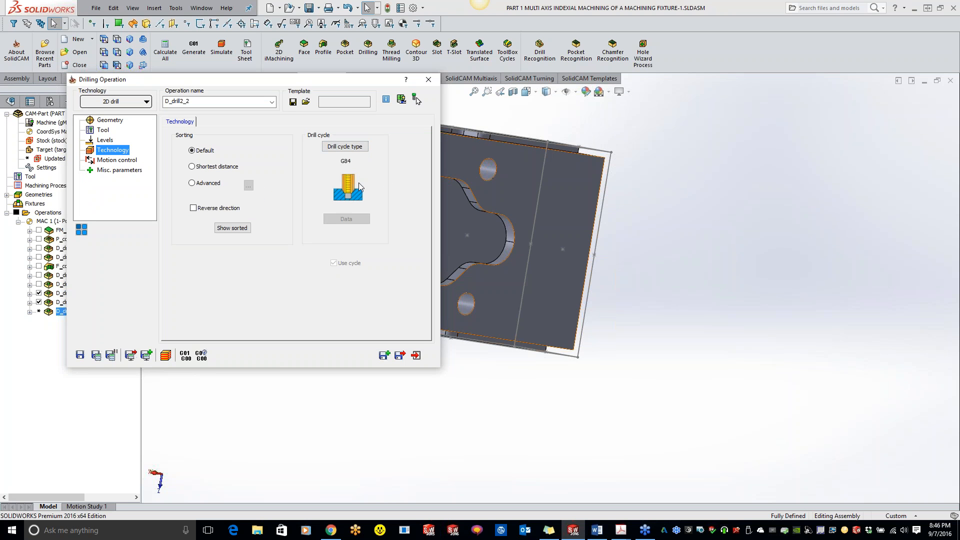
left_click(344, 146)
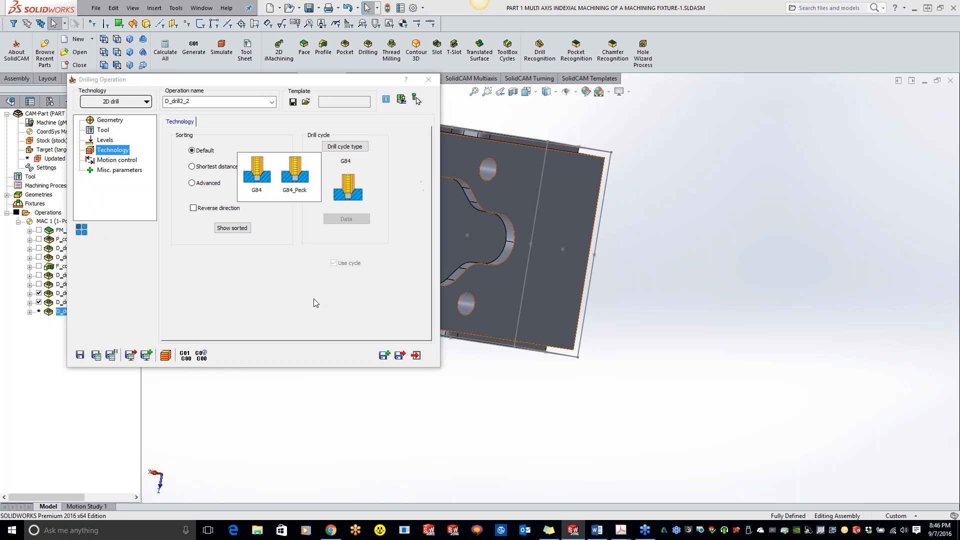
left_click(256, 172)
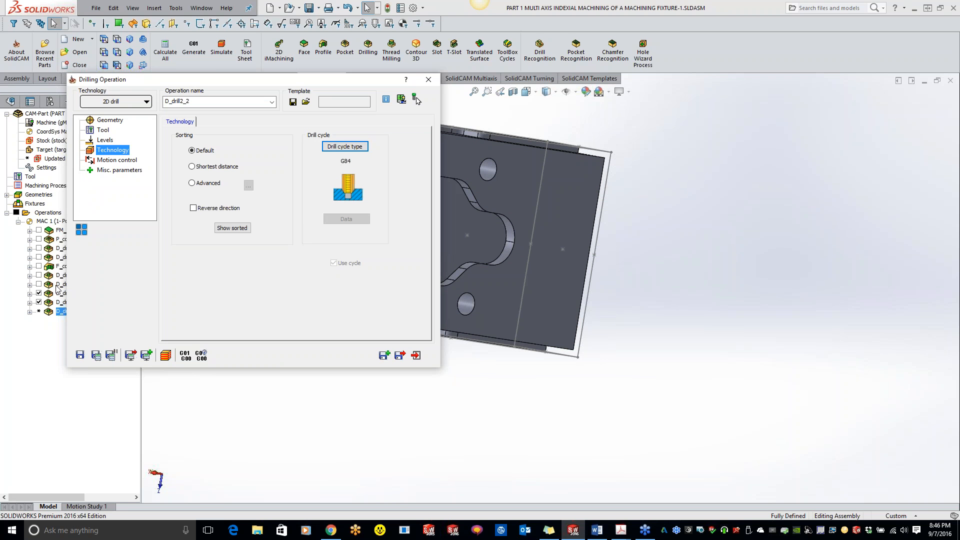
left_click(96, 355)
middle_click_drag(540, 250, 435, 239)
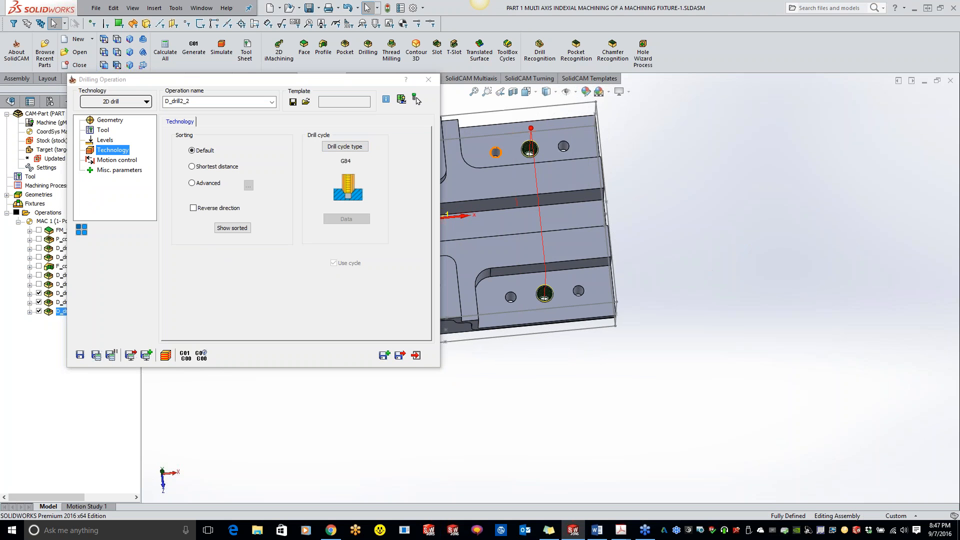
left_click(433, 81)
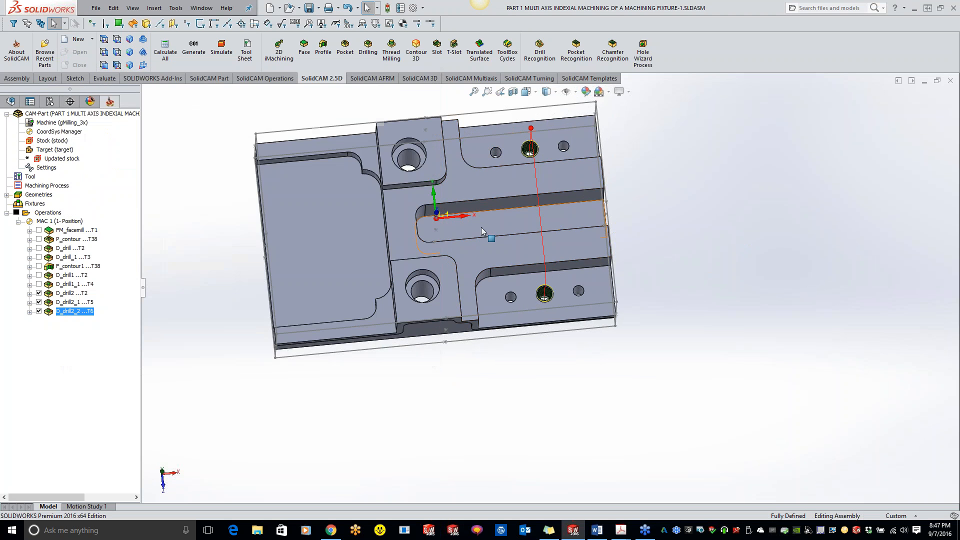
Open the simulation for the five drilling and tapping operations from D_drill1 through D_drill2_2.
left_click(69, 302, "ctrl")
left_click(69, 293, "ctrl")
left_click(71, 284, "ctrl")
left_click(72, 275, "ctrl")
right_click(72, 275)
left_click(100, 191)
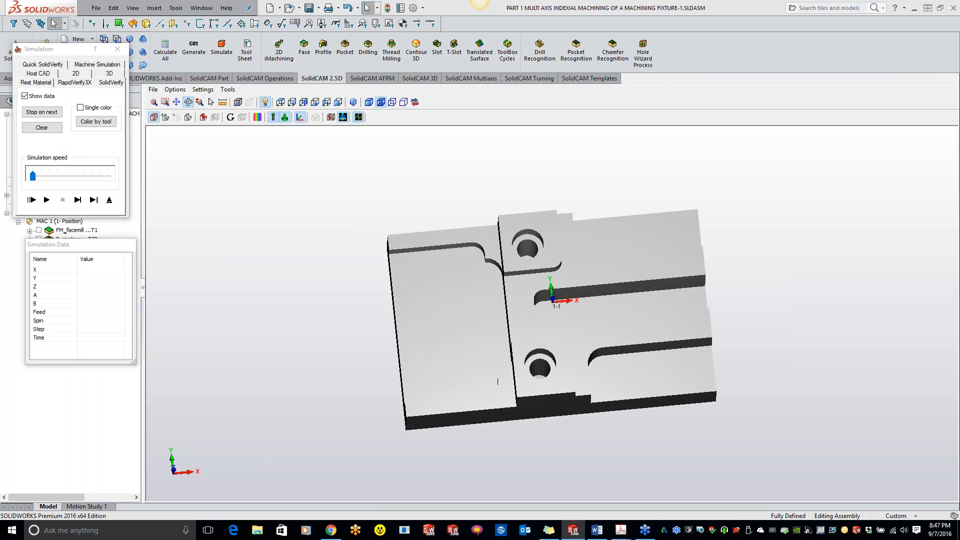
Run the SolidVerify simulation at a changed speed and examine one of the small drilled holes up close.
middle_click_drag(417, 311, 434, 269)
left_click(47, 199)
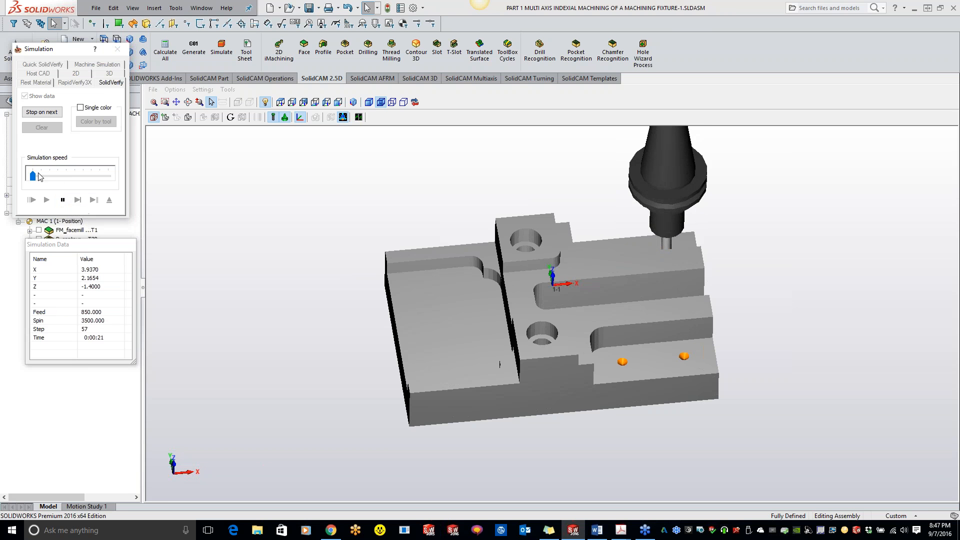
left_click_drag(31, 175, 51, 176)
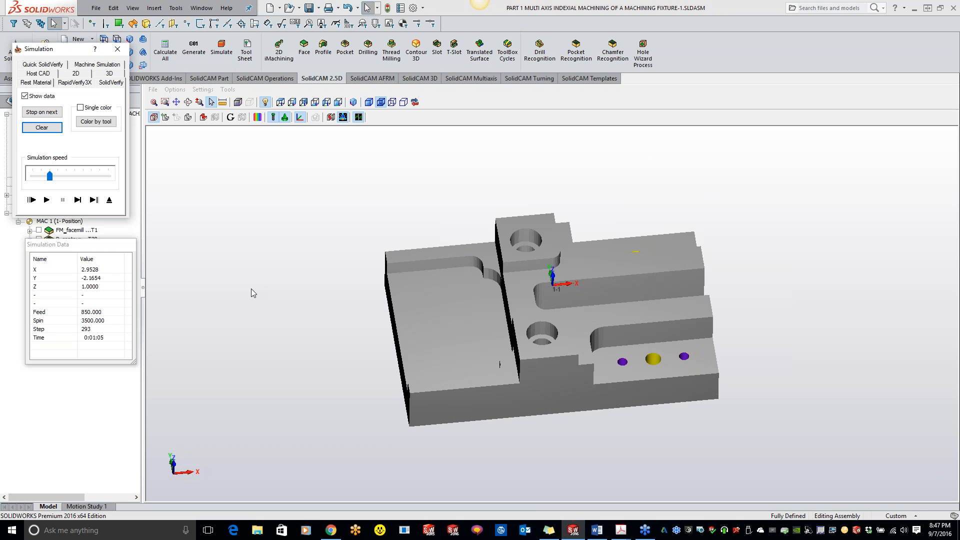
left_click(165, 102)
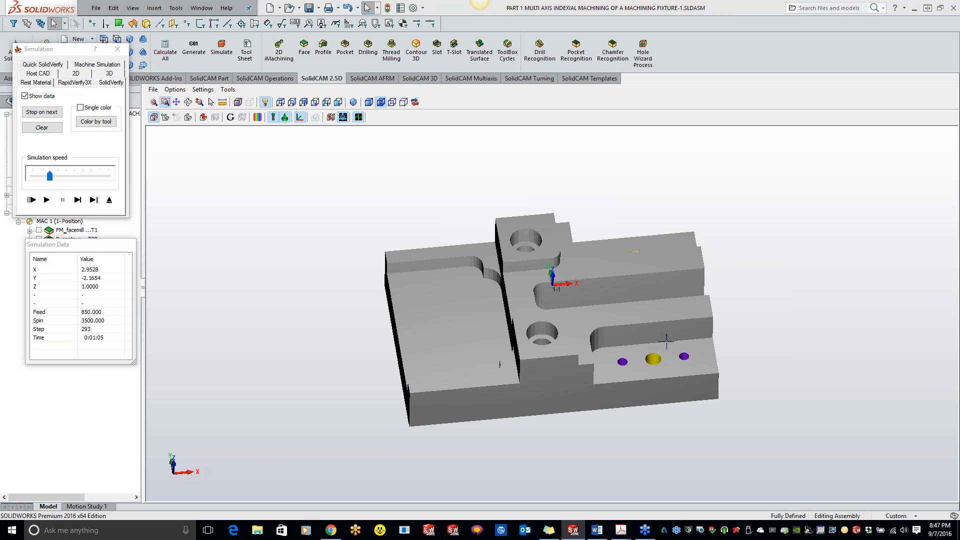
left_click_drag(666, 342, 712, 375)
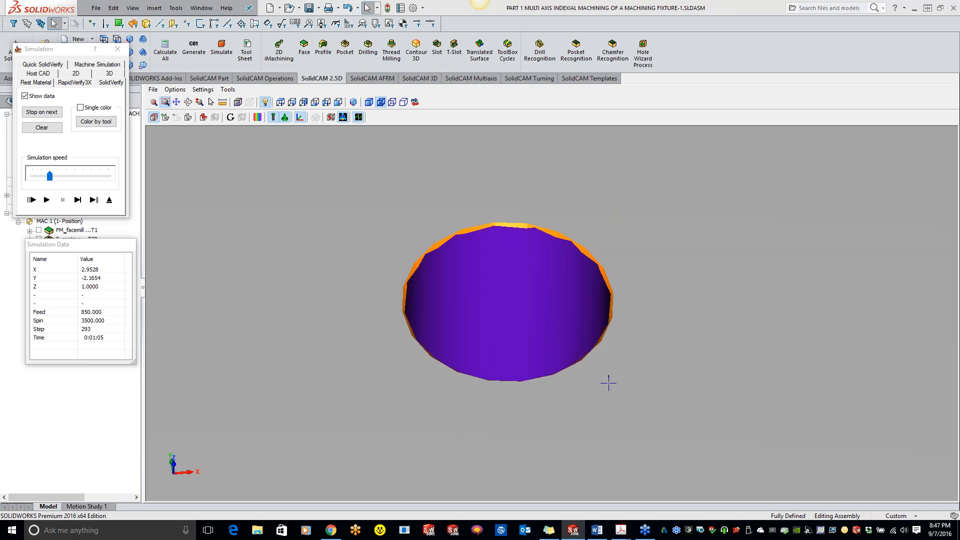
Set the simulation accuracy's tool facet tolerance to 0.001.
scroll(558, 315, "down", 1)
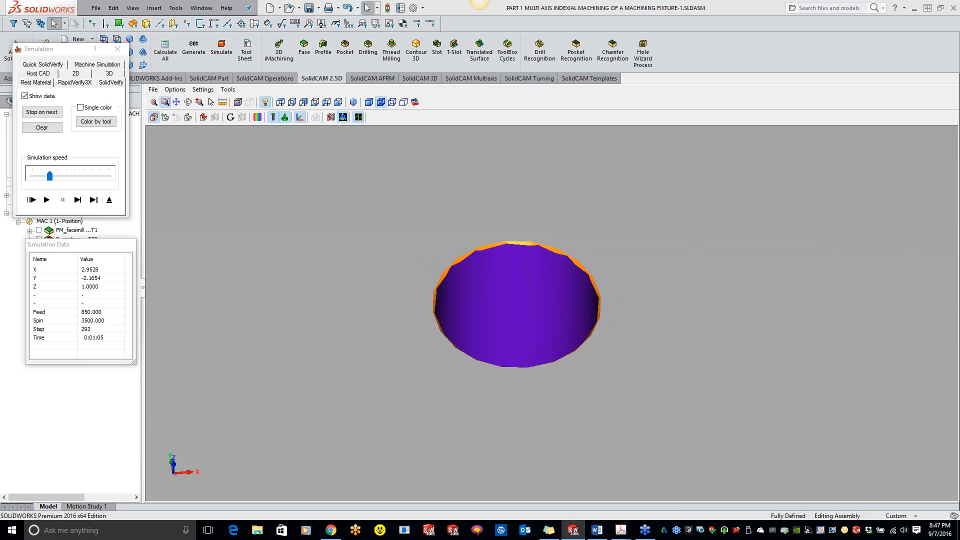
left_click(203, 90)
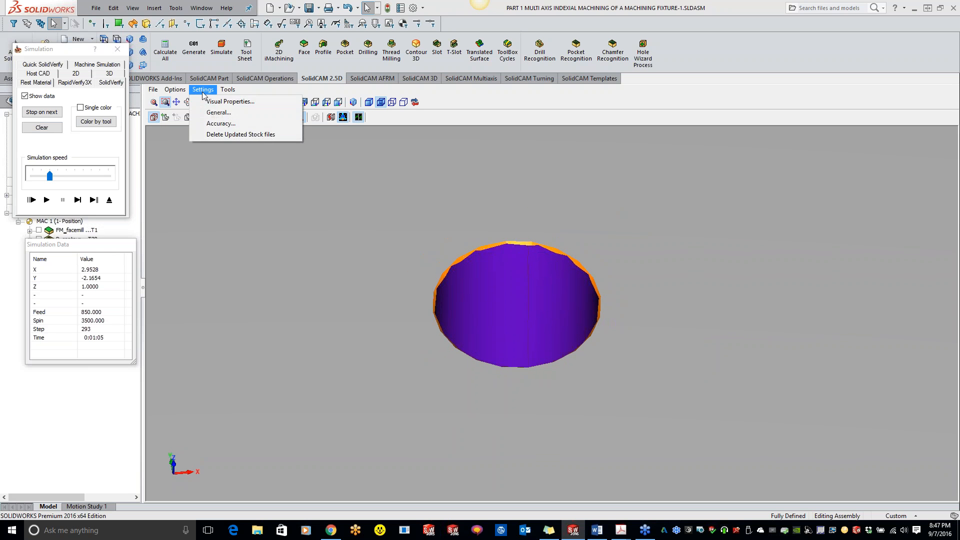
left_click(212, 123)
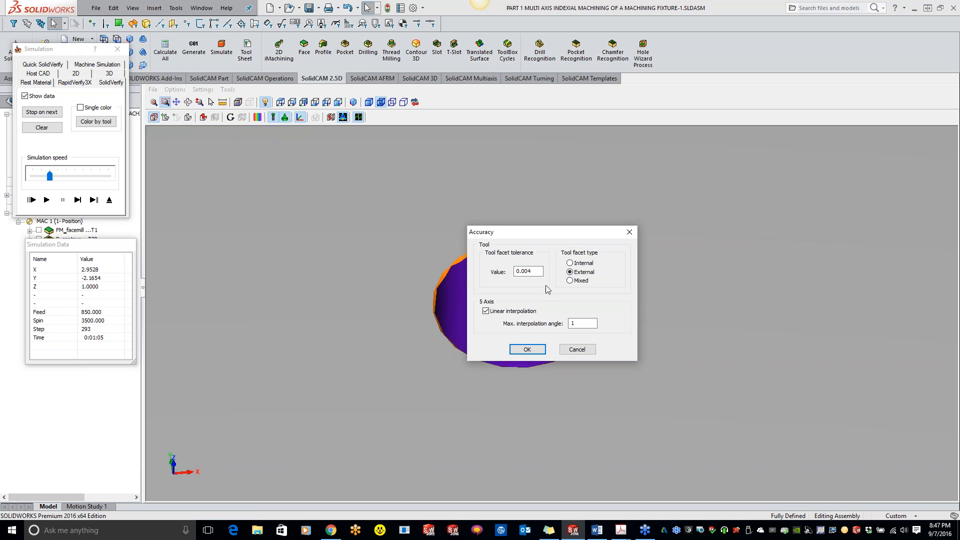
double_click(525, 270)
type("001")
left_click(527, 352)
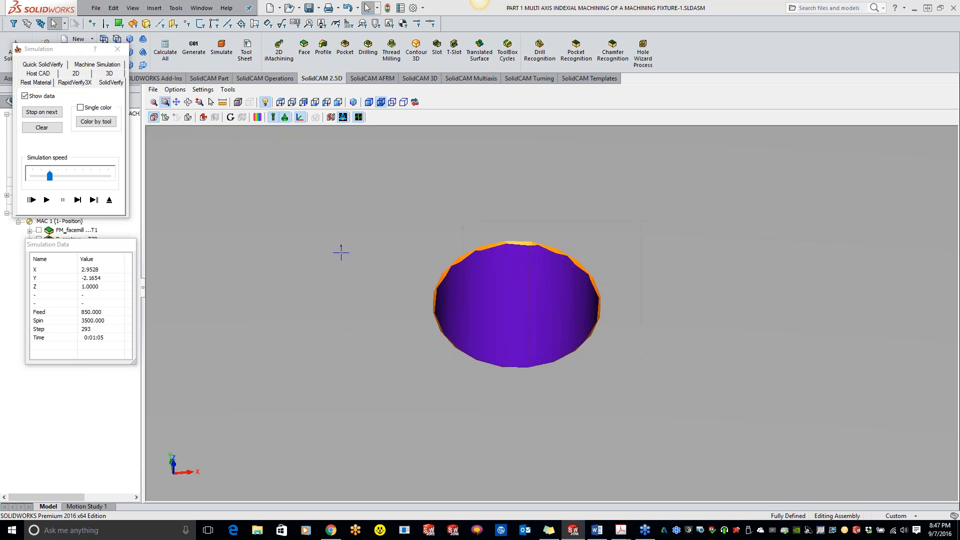
Rerun the SolidVerify simulation of the drilling and tapping operations at maximum speed.
left_click(47, 200)
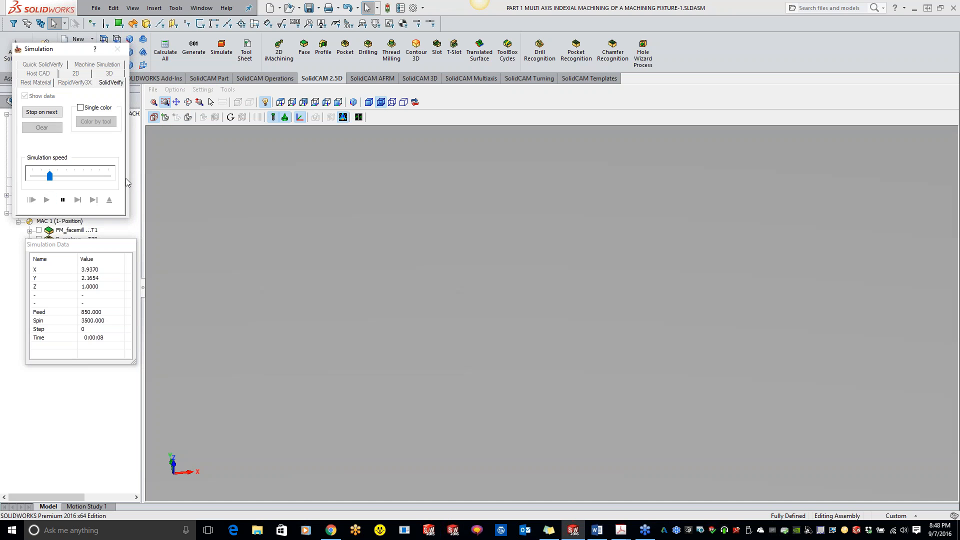
left_click_drag(50, 178, 108, 183)
left_click(77, 200)
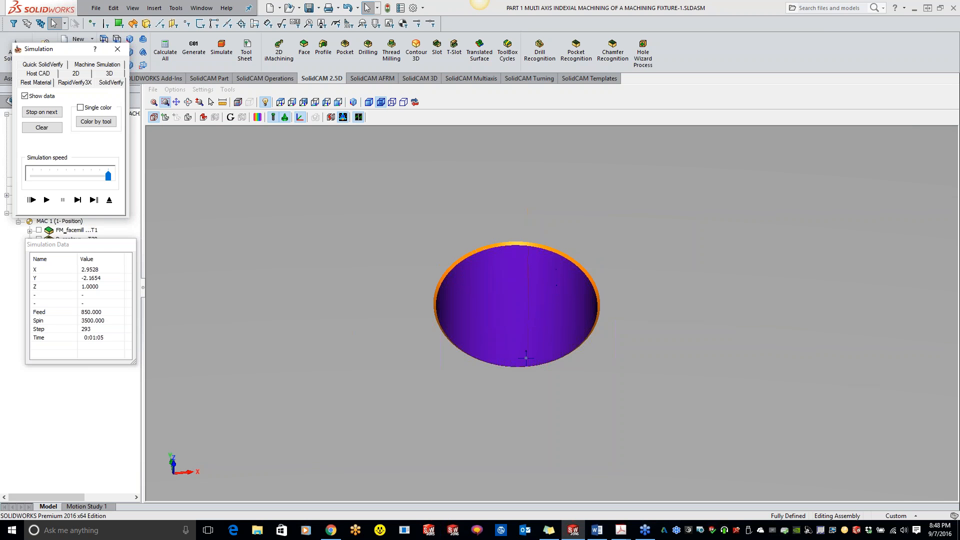
Examine the small drilled holes, the tapped hole and the whole machined fixture, and close the simulation.
scroll(526, 357, "down", 5)
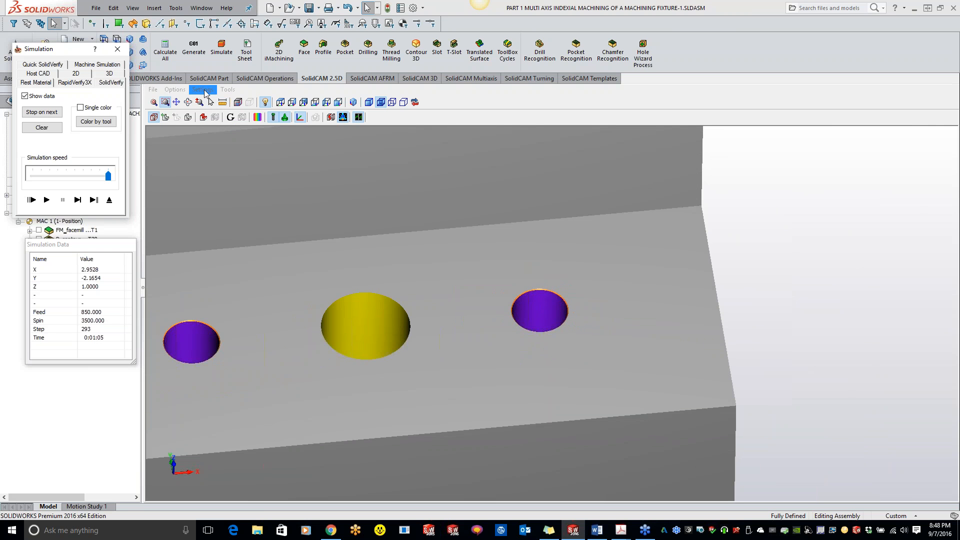
scroll(530, 336, "down", 3)
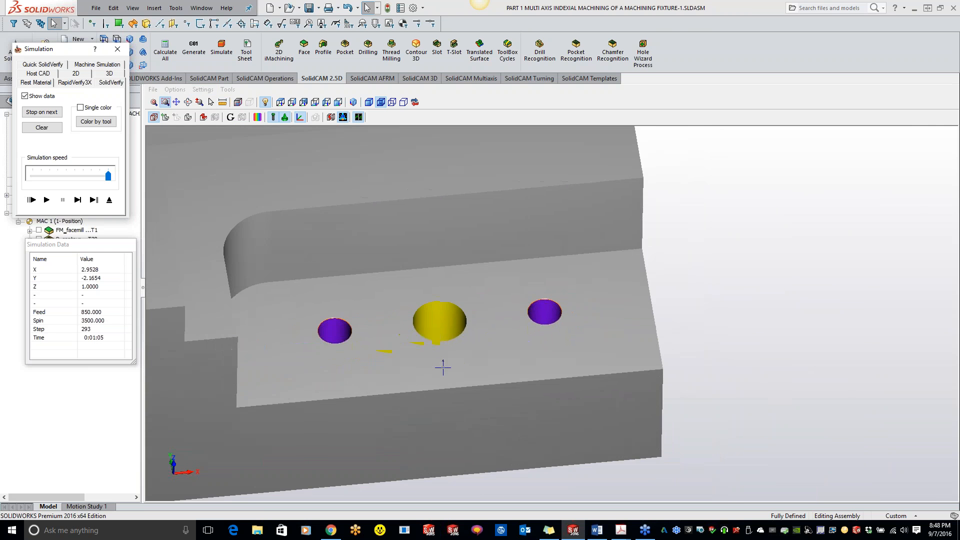
scroll(443, 367, "down", 5)
scroll(257, 297, "down", 3)
middle_click_drag(407, 216, 350, 212)
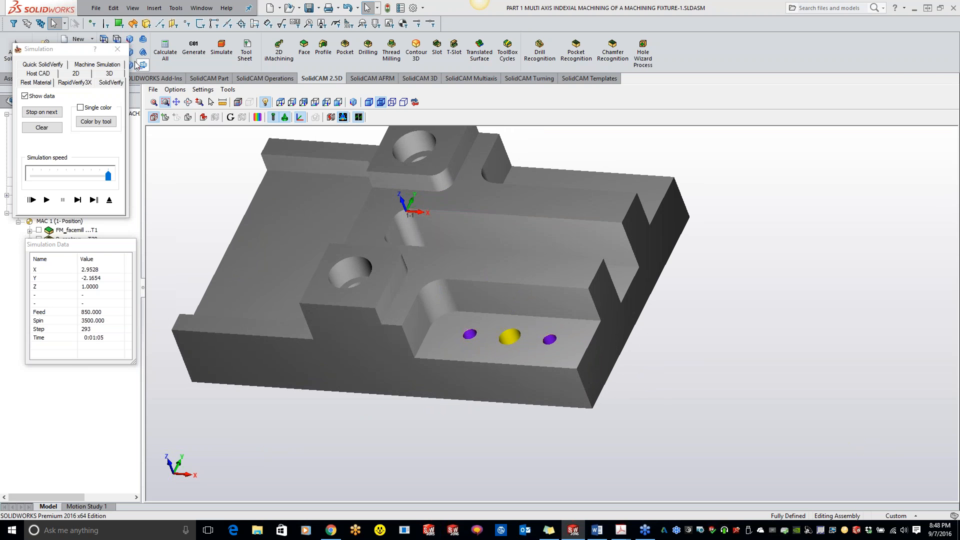
left_click(117, 48)
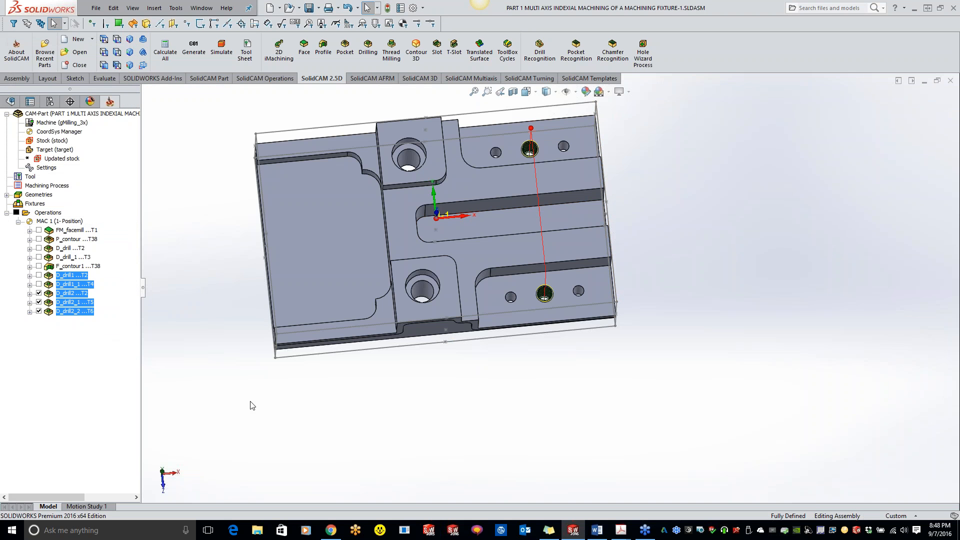
middle_click_drag(369, 362, 375, 338)
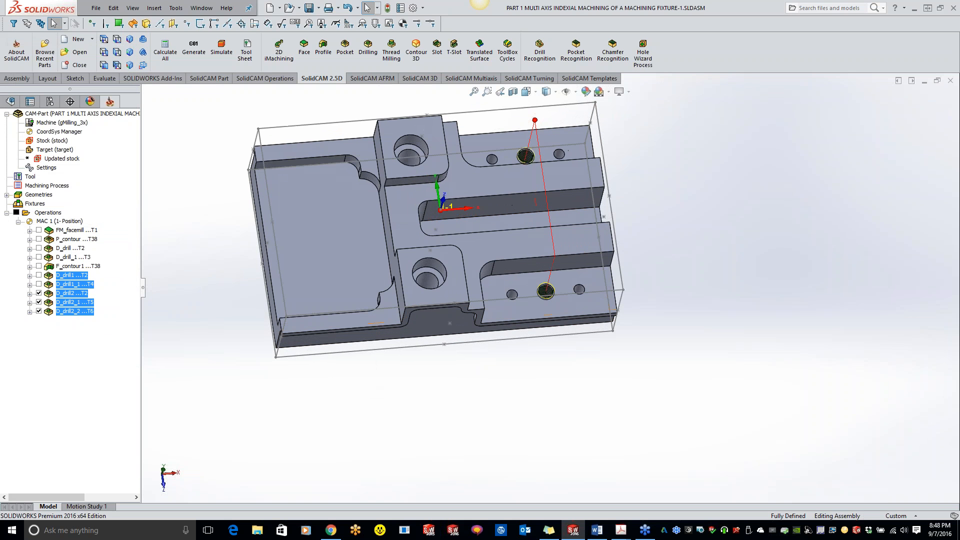
left_click(64, 304)
left_click(63, 295)
left_click(64, 303)
left_click(64, 313)
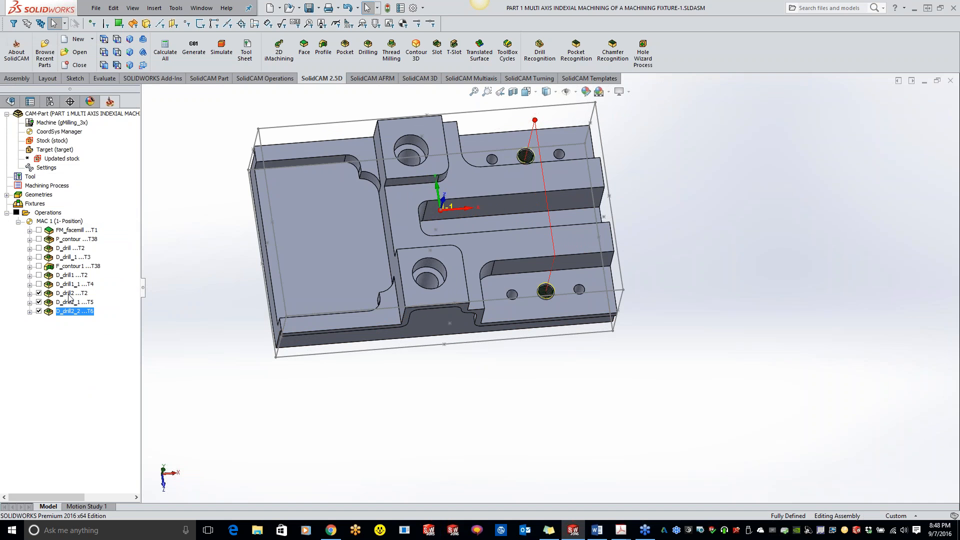
left_click(70, 294, "shift")
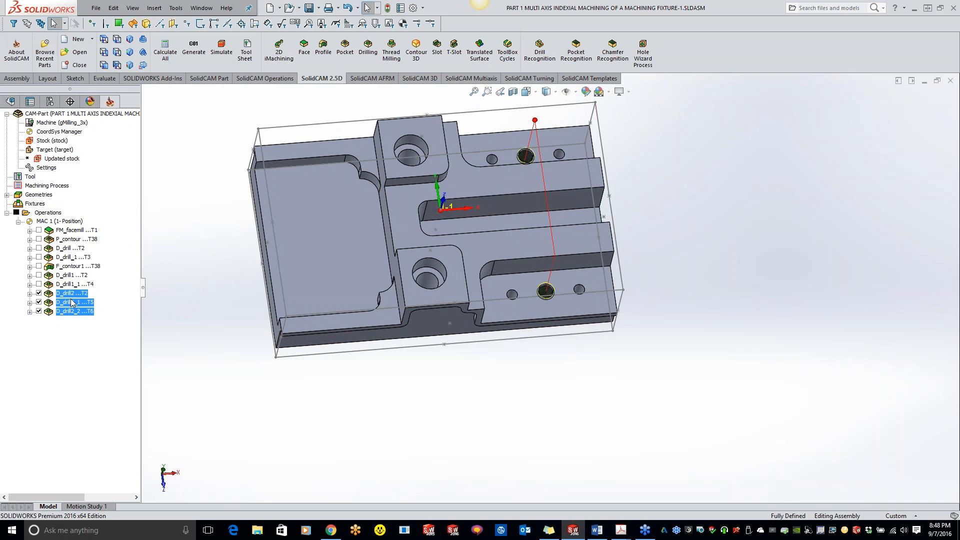
right_click(73, 302)
left_click(123, 78)
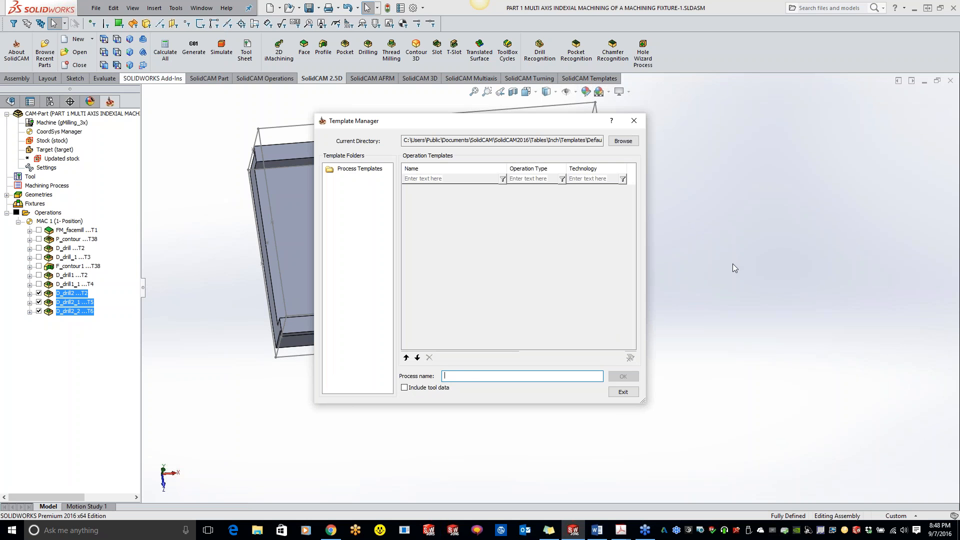
left_click(634, 120)
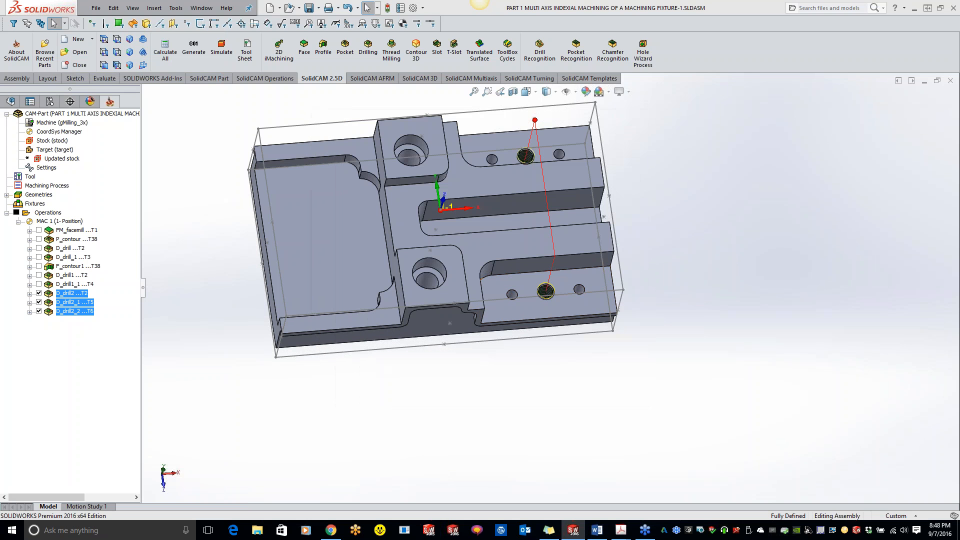
Hide the toolpaths of the D_drill2 operations and open the Template Manager from the tapping operation D_drill2_2.
left_click(75, 314)
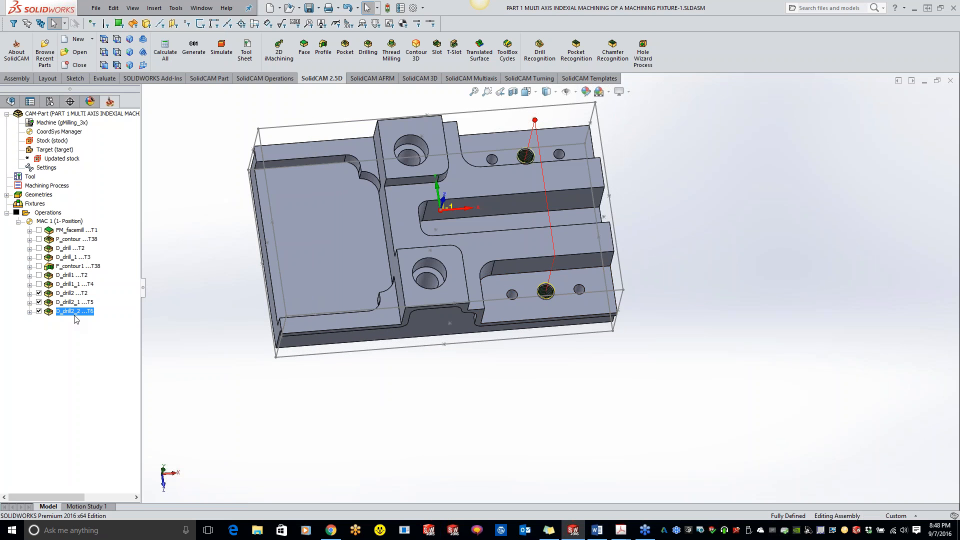
left_click(39, 312)
left_click(39, 301)
right_click(64, 311)
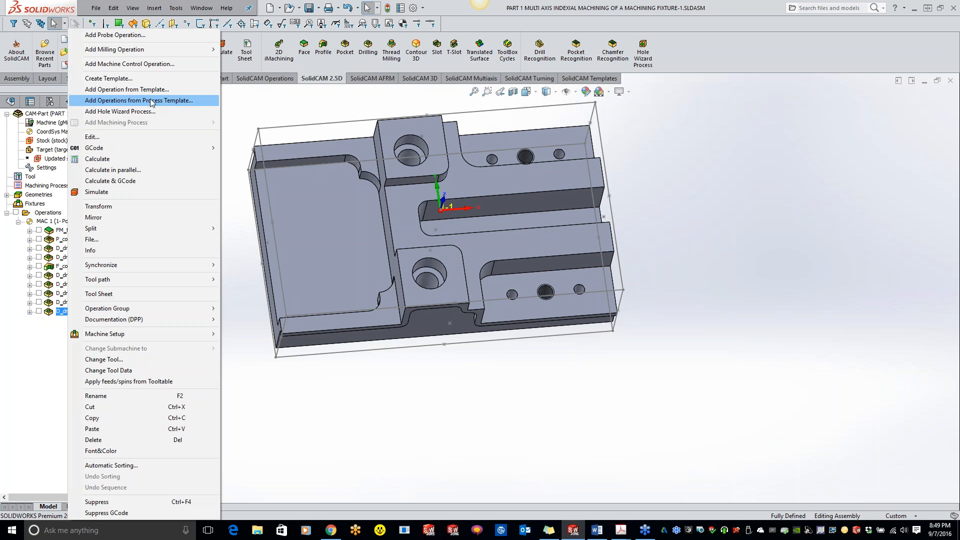
left_click(150, 101)
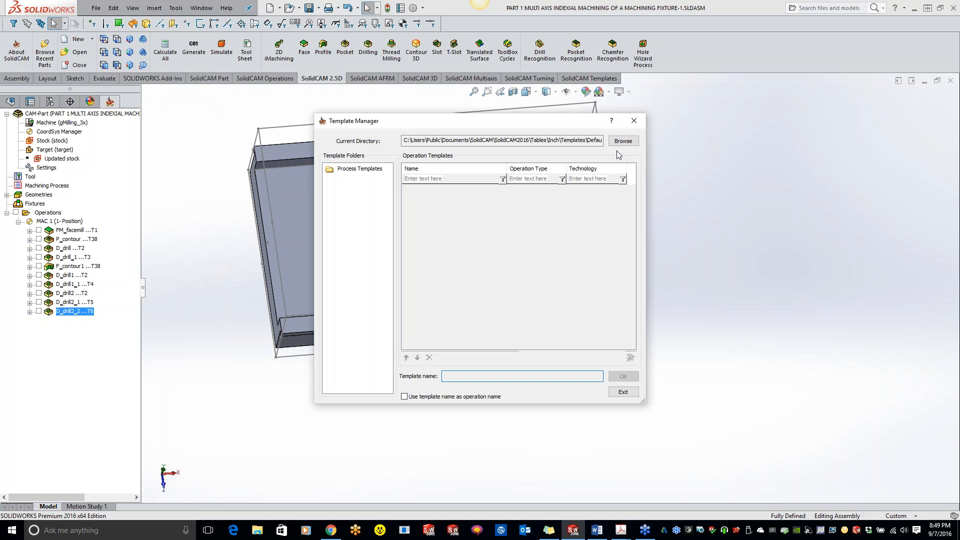
Set the Template Manager's current directory to the Tables\Inch\Templates folder of the SolidCAM settings on drive C.
left_click(529, 139)
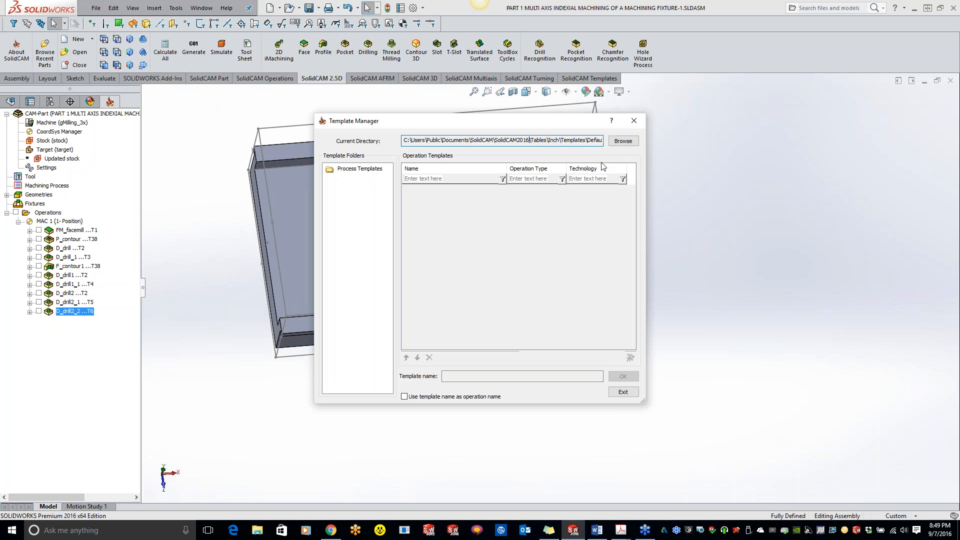
left_click(623, 141)
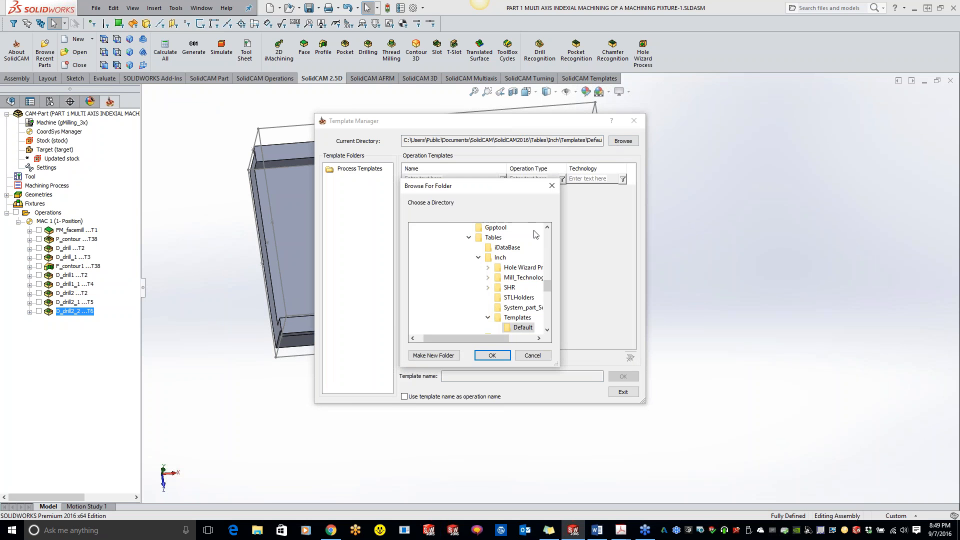
left_click_drag(551, 281, 551, 251)
left_click(421, 258)
left_click(430, 277)
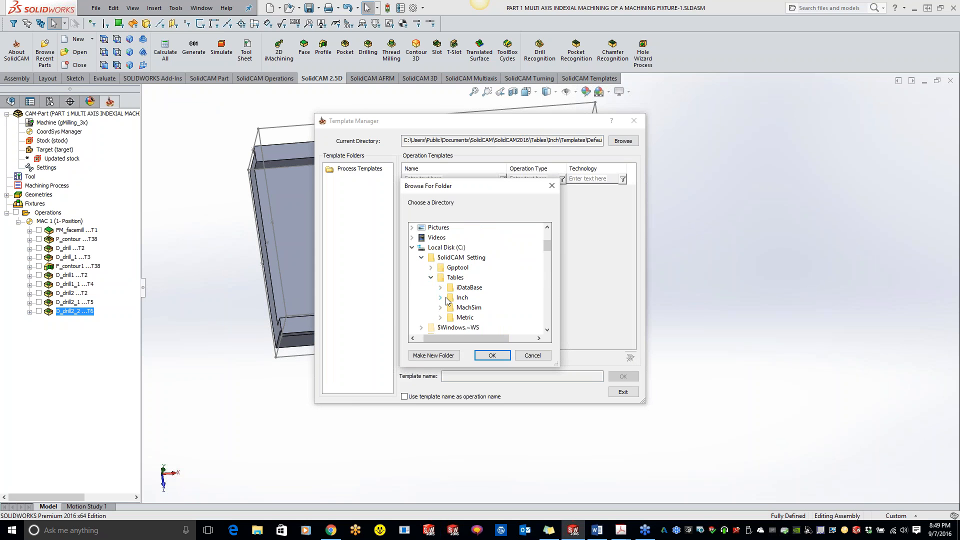
left_click(441, 297)
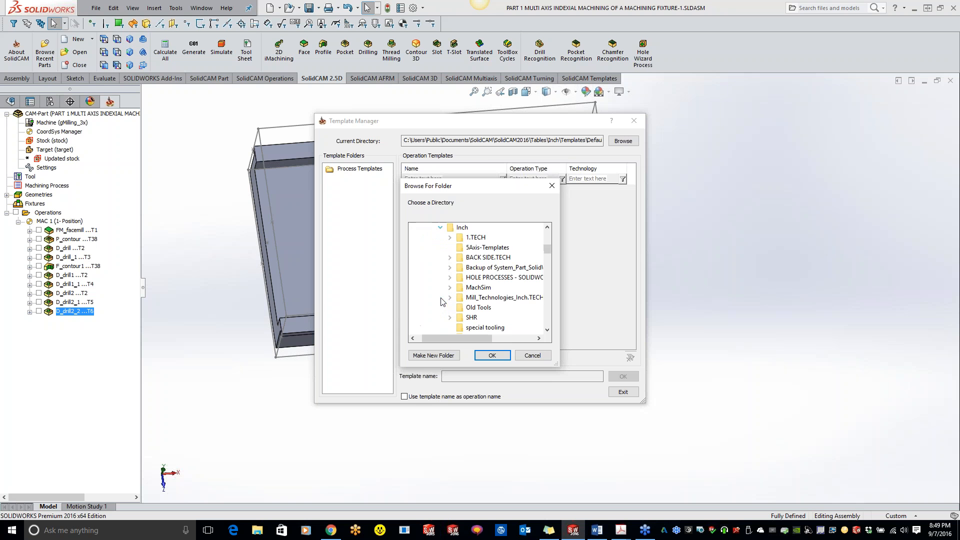
left_click(548, 330)
scroll(547, 331, "down", 8)
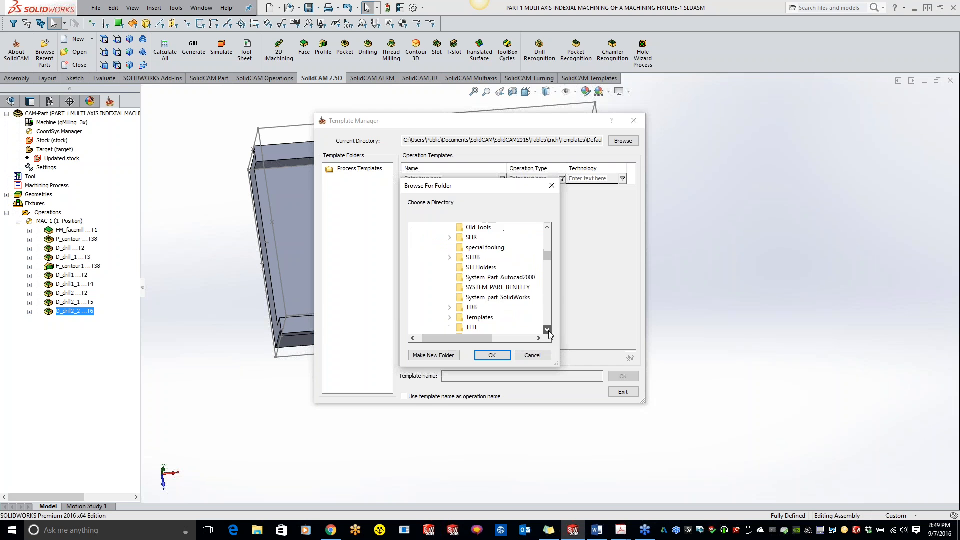
double_click(479, 307)
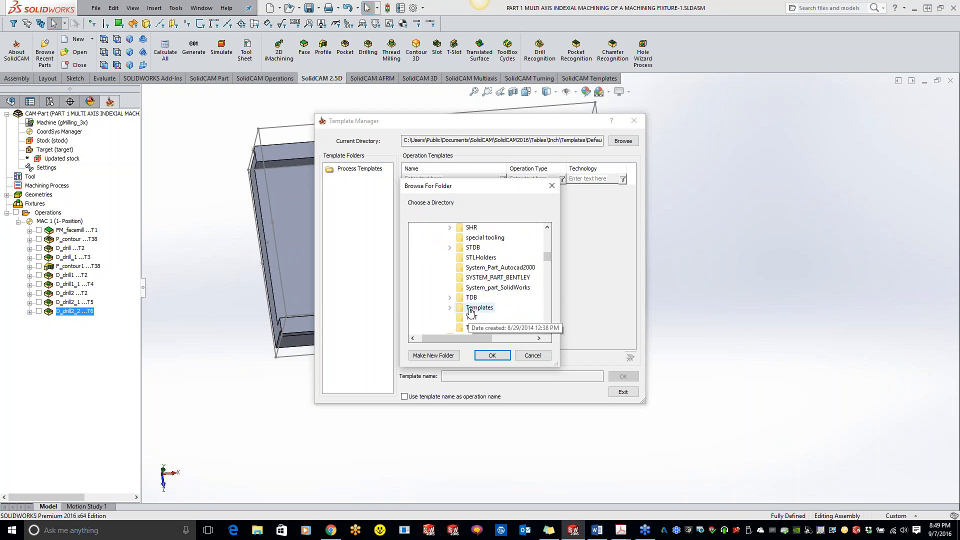
left_click(492, 355)
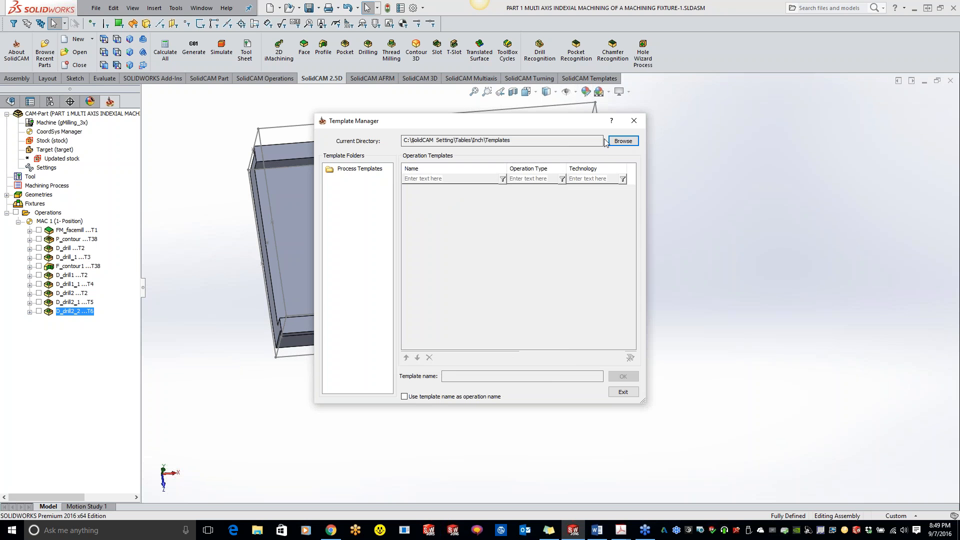
Search the SolidCAM2015 folder under Program Files for a templates directory.
left_click(623, 140)
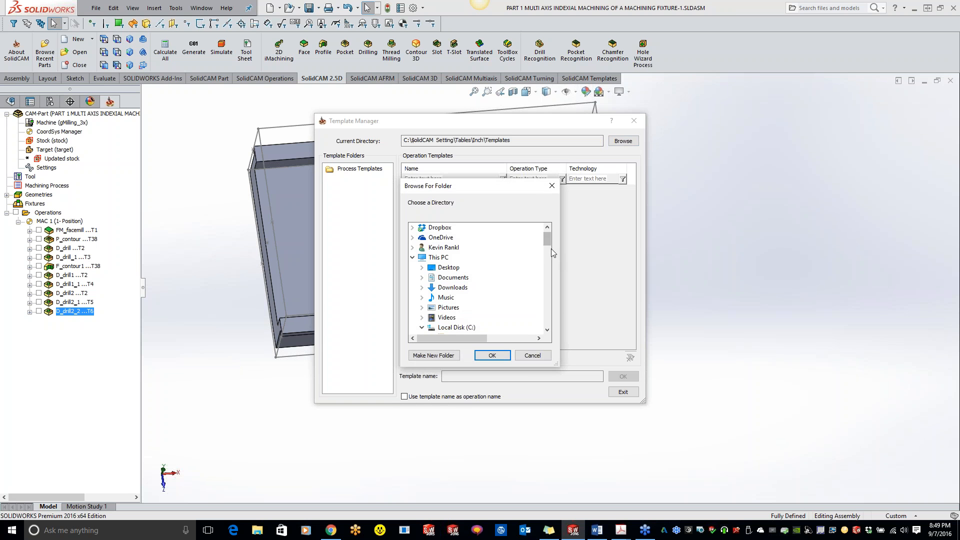
left_click(498, 357)
left_click(622, 141)
left_click_drag(547, 242, 546, 297)
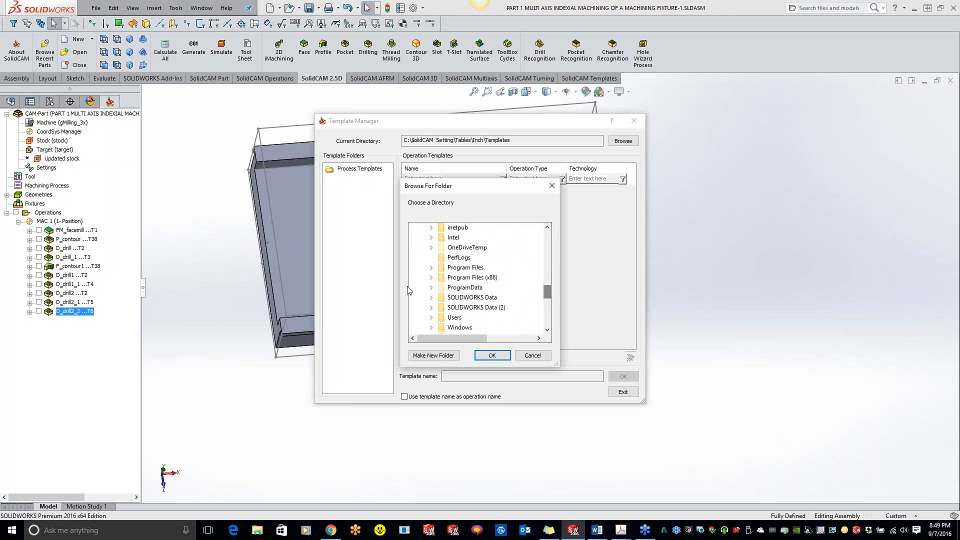
left_click(431, 267)
scroll(536, 289, "down", 3)
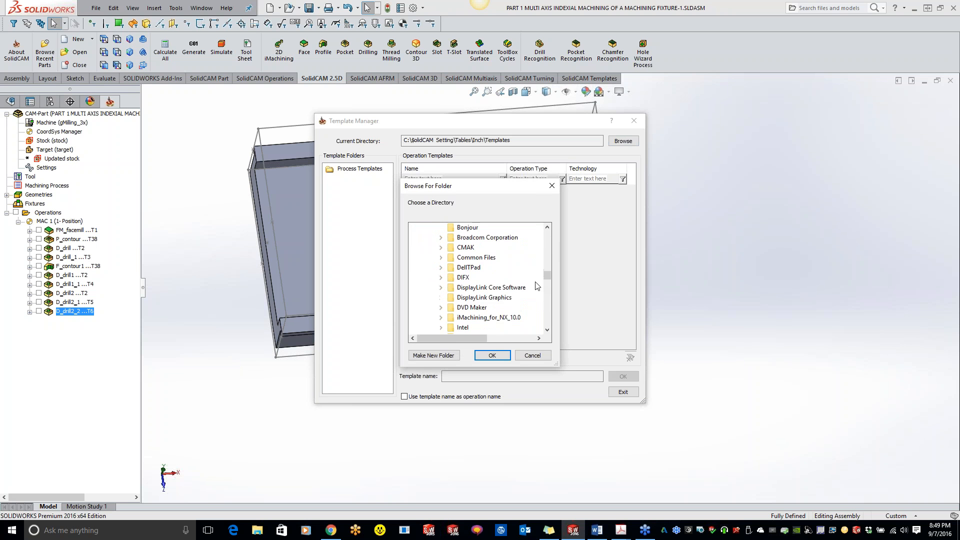
scroll(536, 285, "down", 3)
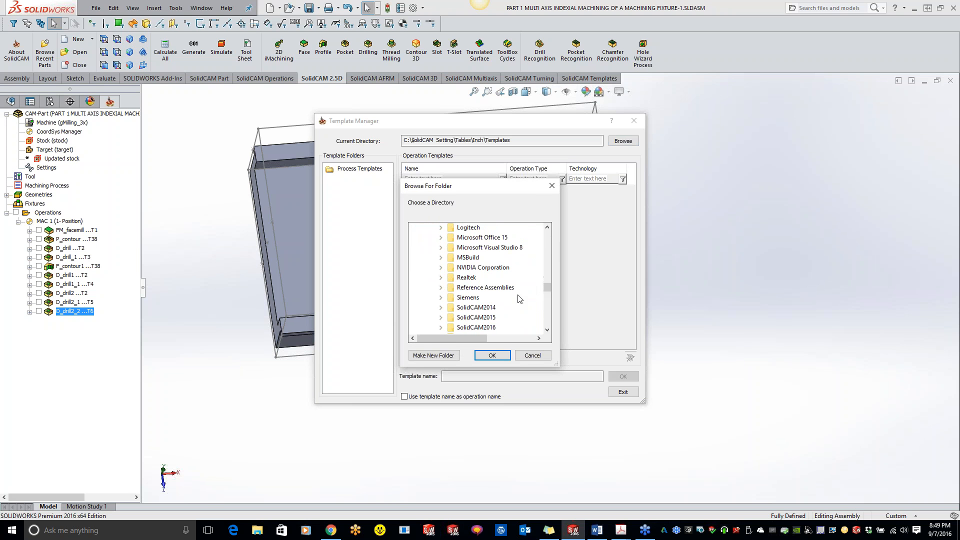
left_click(441, 318)
scroll(520, 312, "down", 1)
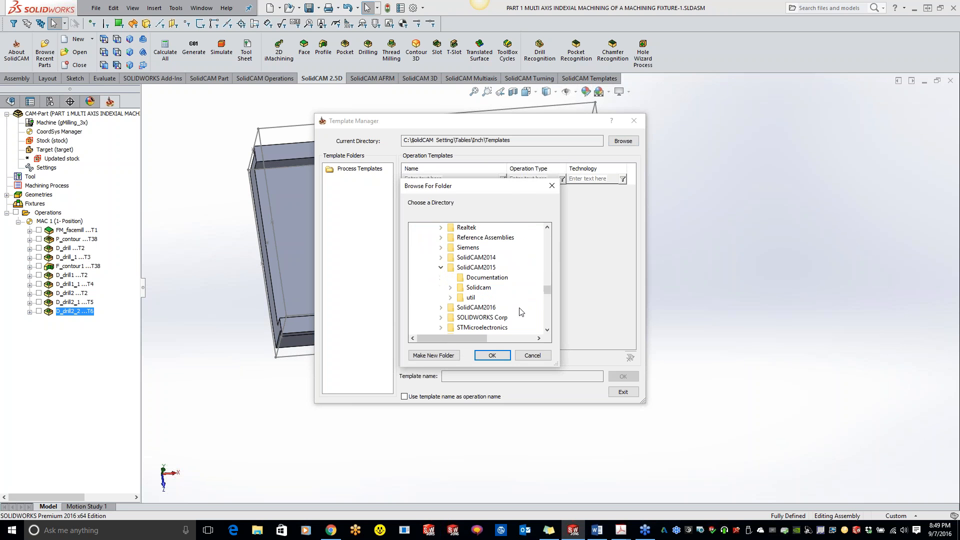
scroll(478, 285, "up", 2)
scroll(479, 295, "down", 15)
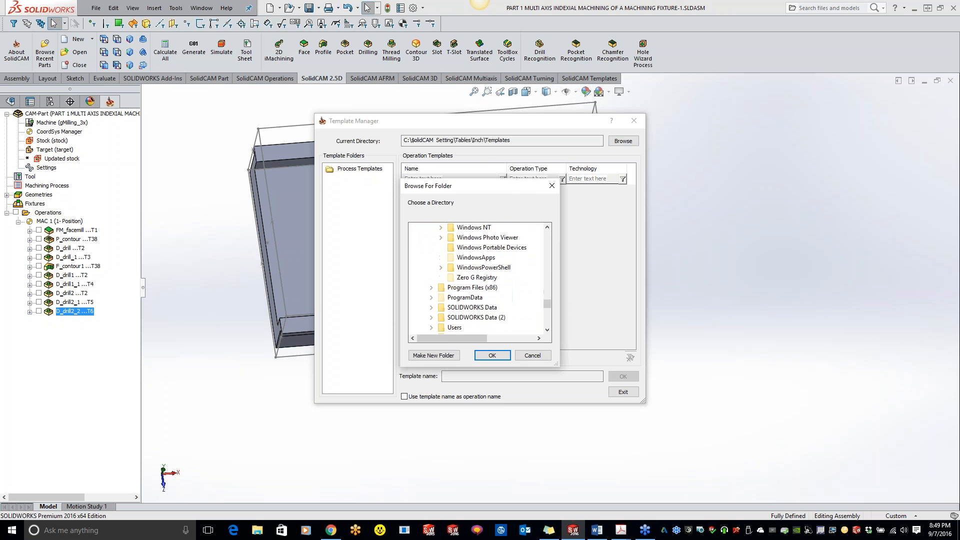
Set the Template Manager's current directory to the SolidCAM2015\Tables\Inch\Templates folder in Public Documents and close the manager.
left_click(432, 238)
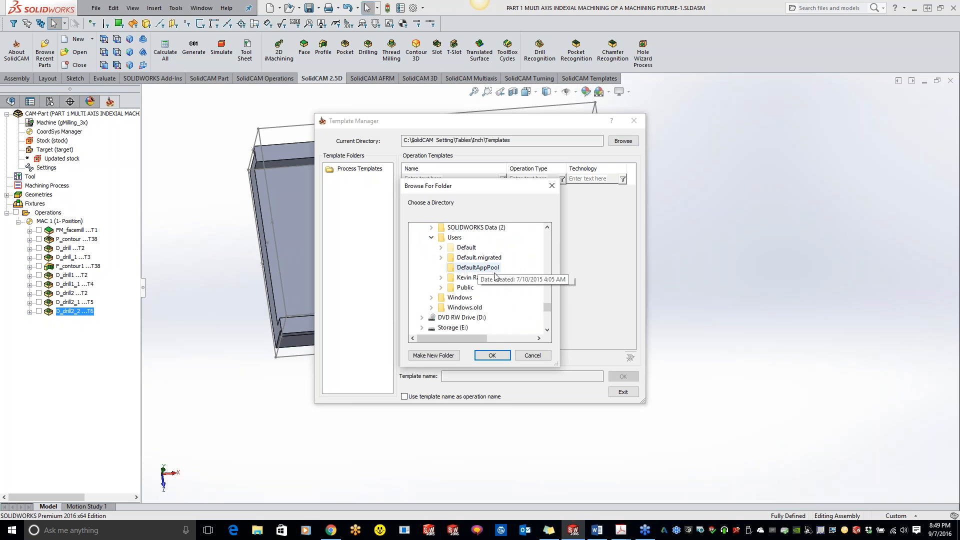
left_click(441, 288)
left_click(450, 278)
left_click(459, 297)
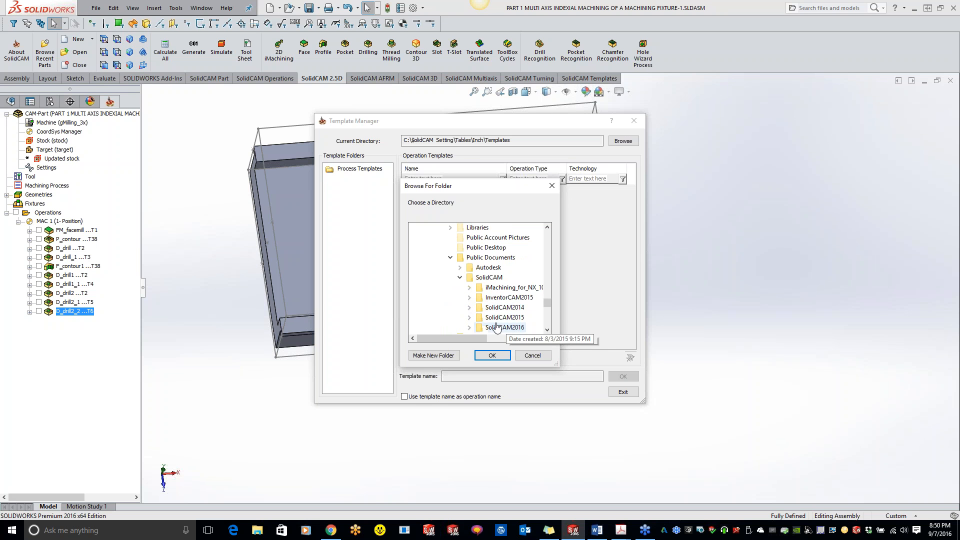
left_click(469, 319)
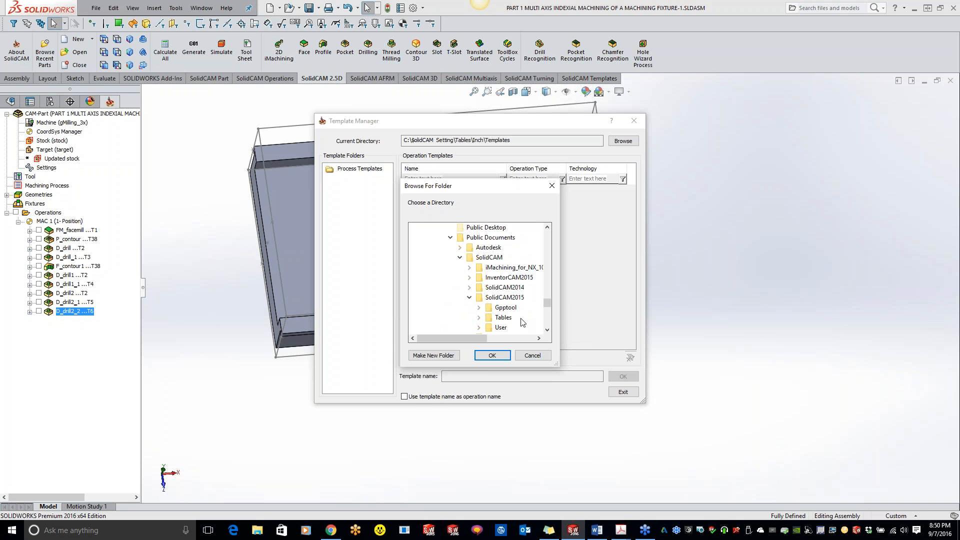
left_click(479, 317)
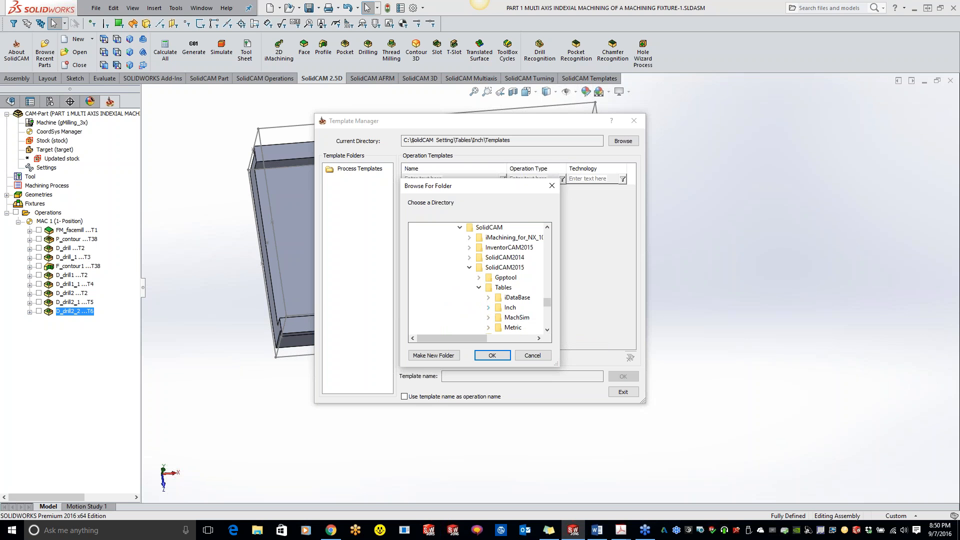
left_click(489, 308)
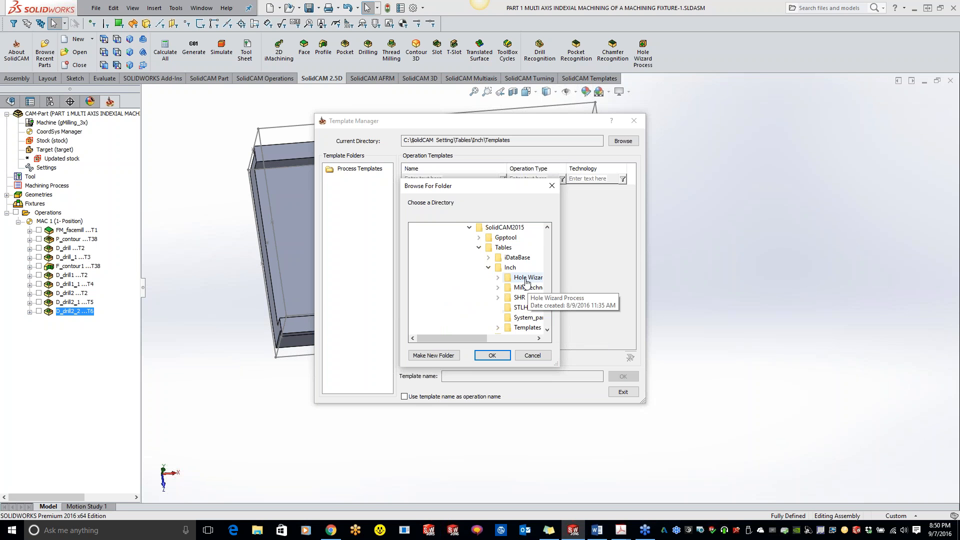
double_click(525, 328)
left_click(492, 355)
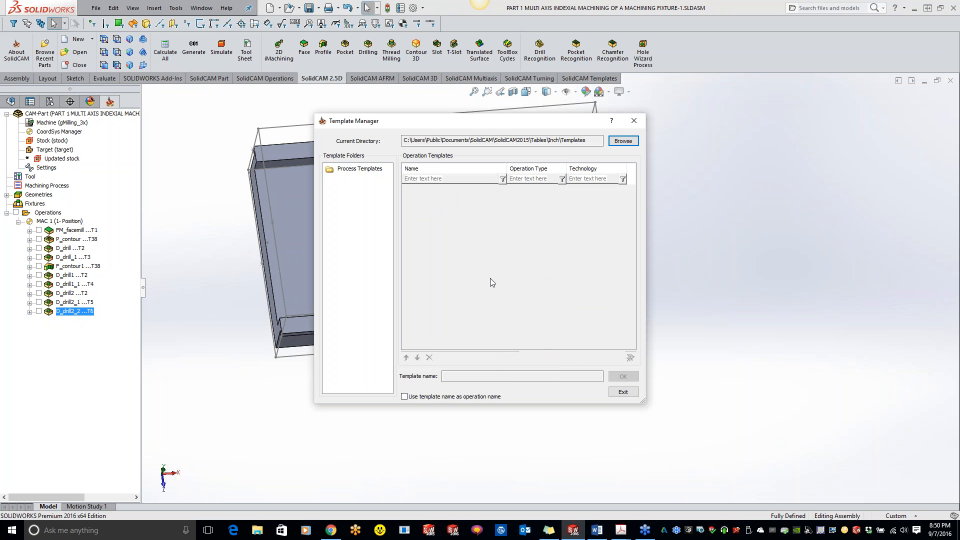
left_click(635, 123)
Save the three D_drill2 operations with their tool data as a process template named 1_2_13 spot_drill_tap.
left_click(64, 302, "ctrl")
left_click(64, 293, "ctrl")
right_click(65, 294)
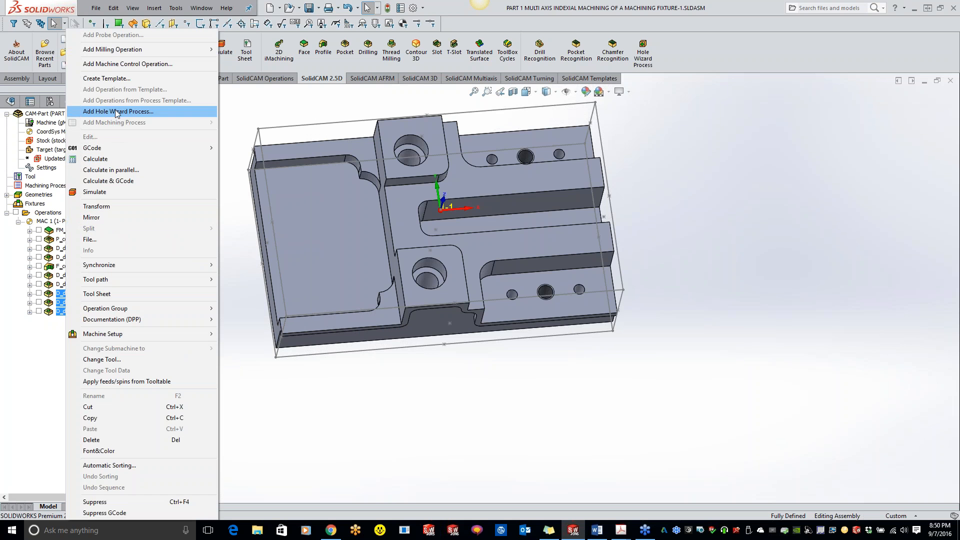
left_click(116, 111)
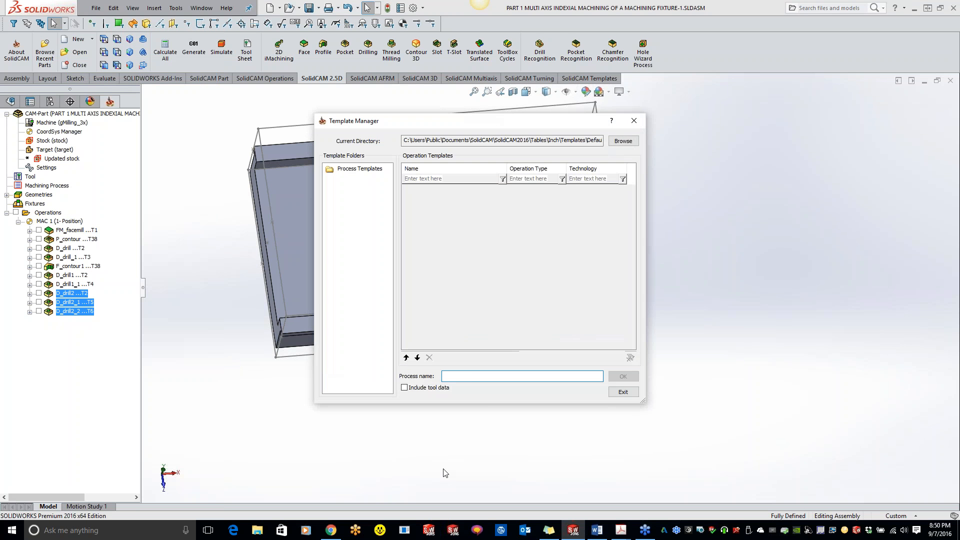
type("1_2_13 spot_drill_tap")
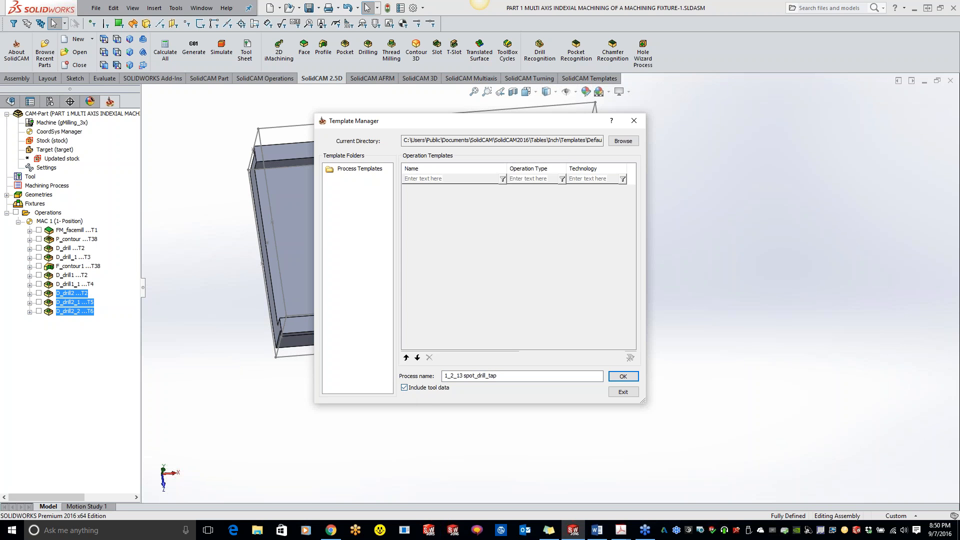
left_click(622, 376)
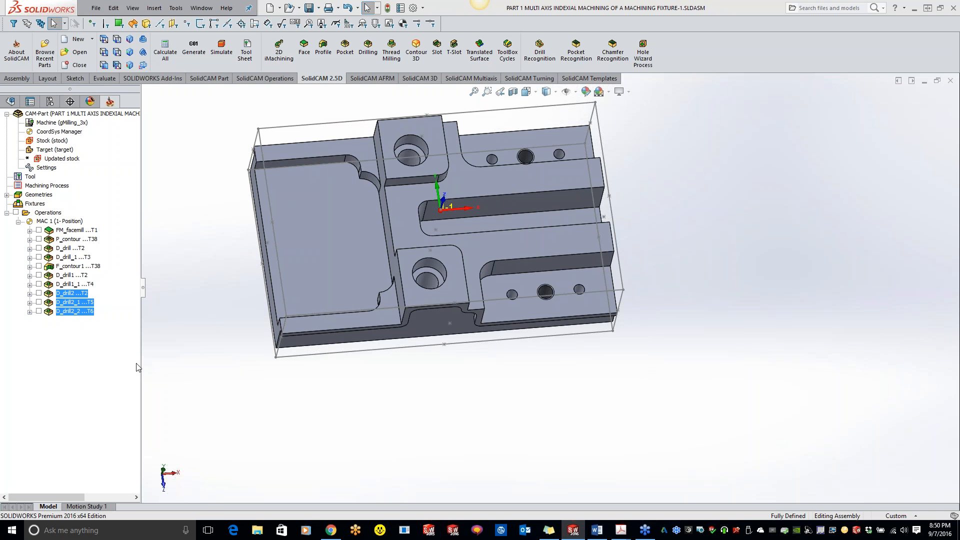
Add operations after D_drill2_2 from the process template 1_2_13 spot_drill_tap, using the template name as operation name.
right_click(71, 311)
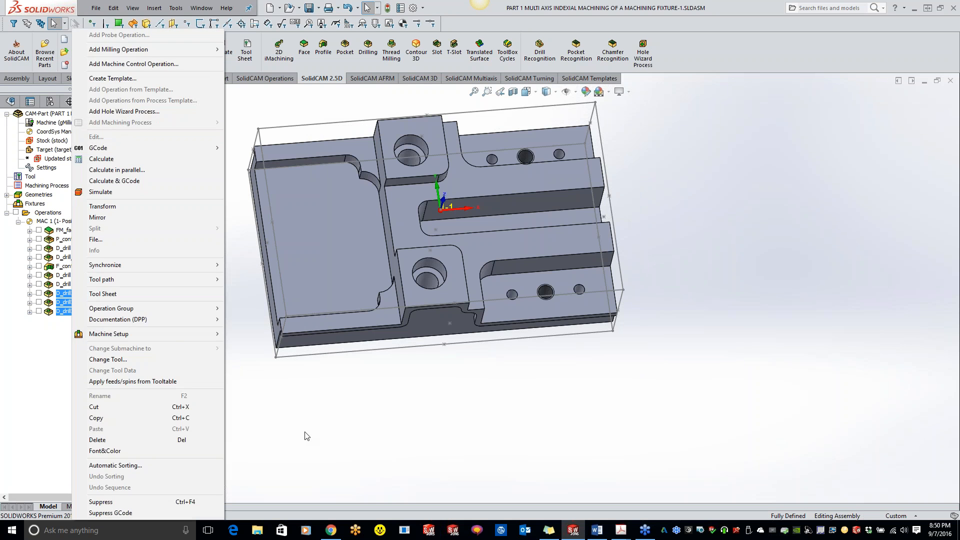
left_click(304, 431)
left_click(83, 313)
right_click(84, 313)
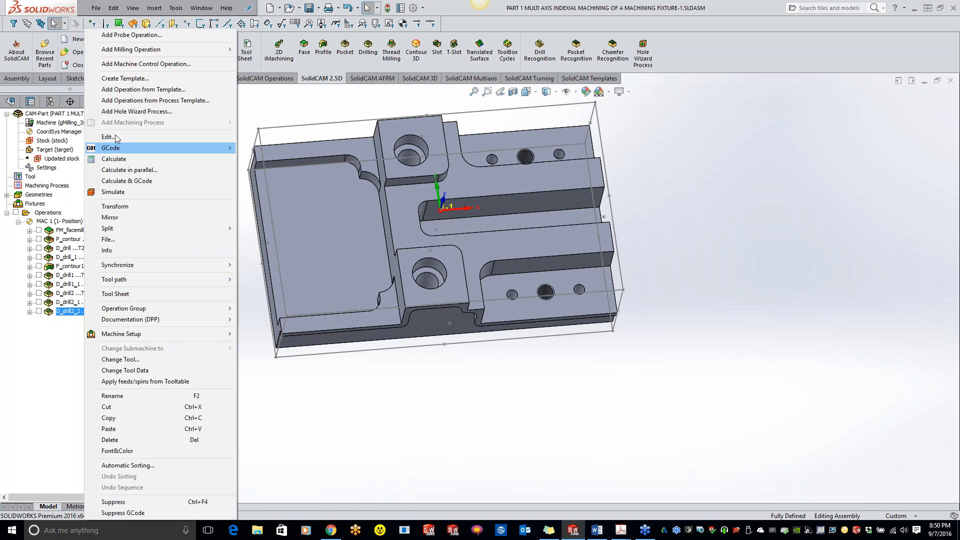
left_click(117, 100)
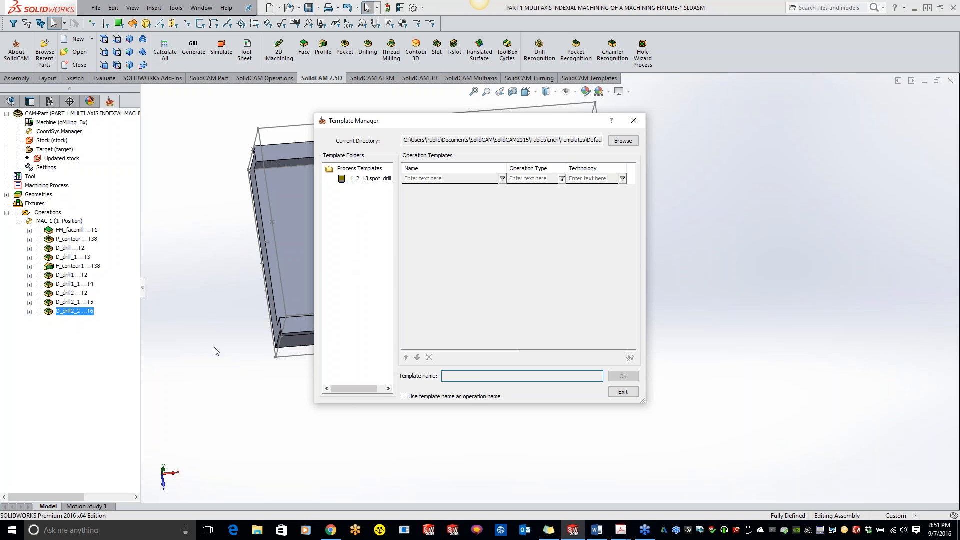
left_click(370, 179)
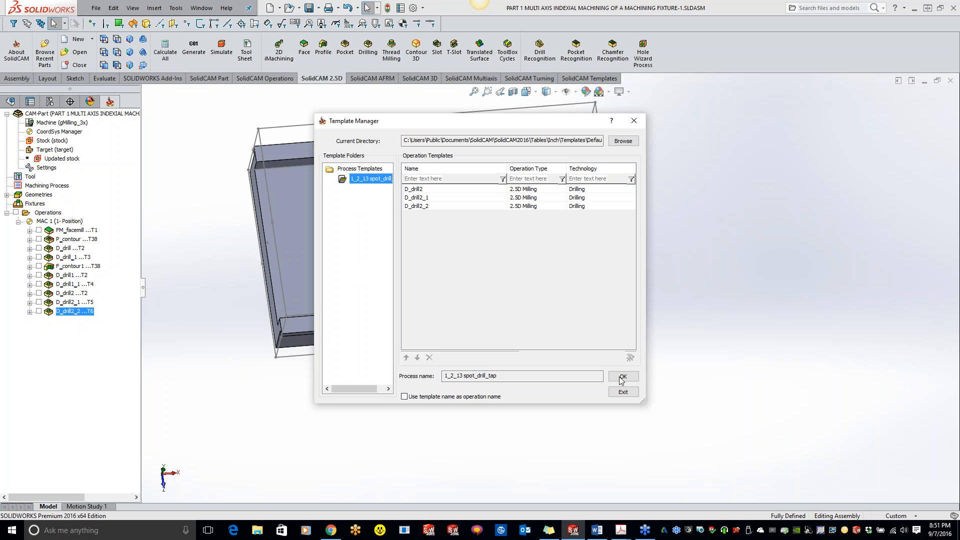
left_click(403, 396)
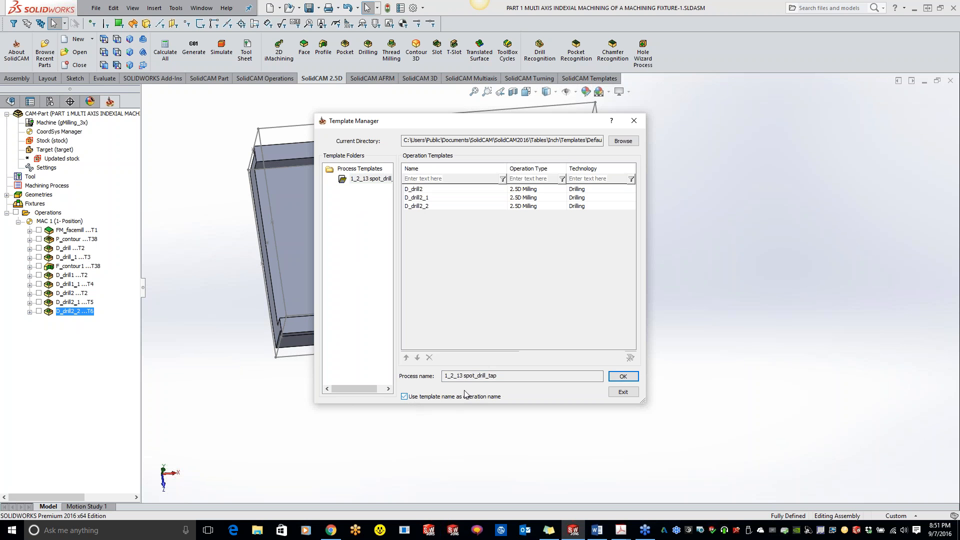
left_click(623, 378)
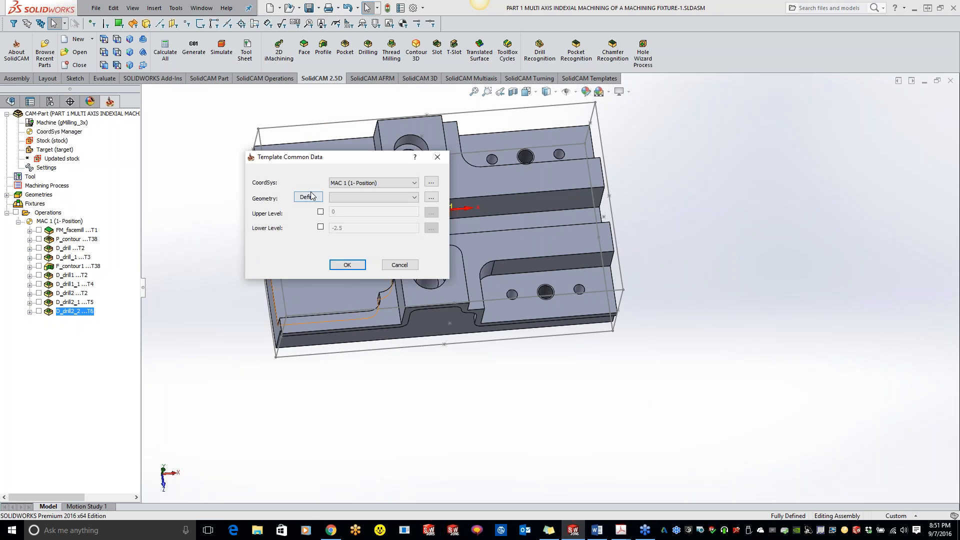
Define the drill geometry drill3 from the two 1/2-13 tapped holes and accept the template's common data.
left_click(308, 196)
left_click(525, 156)
left_click(544, 292)
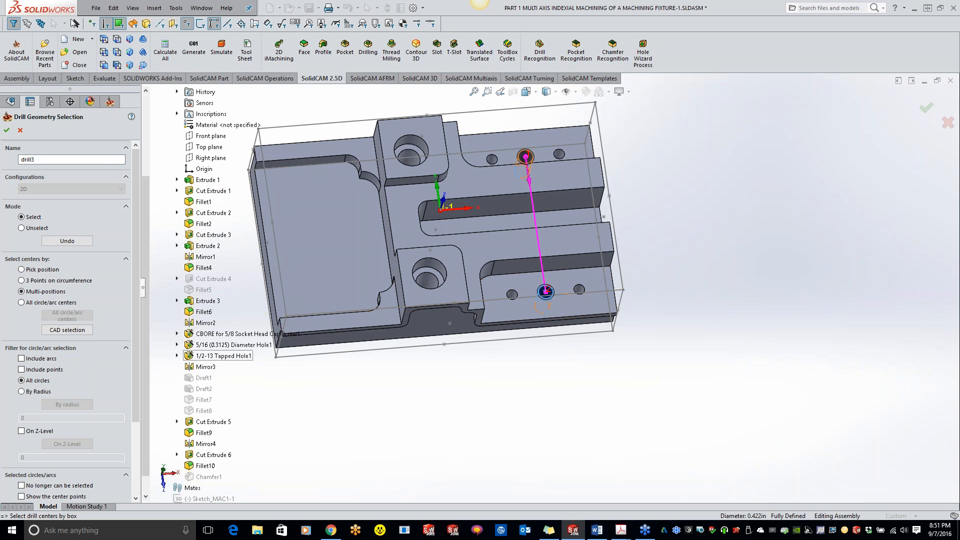
left_click(6, 130)
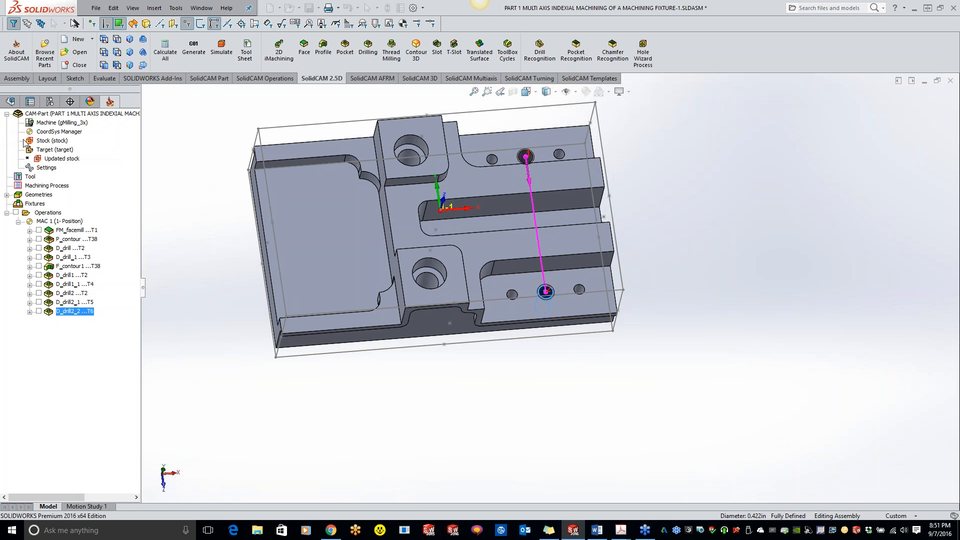
left_click(346, 261)
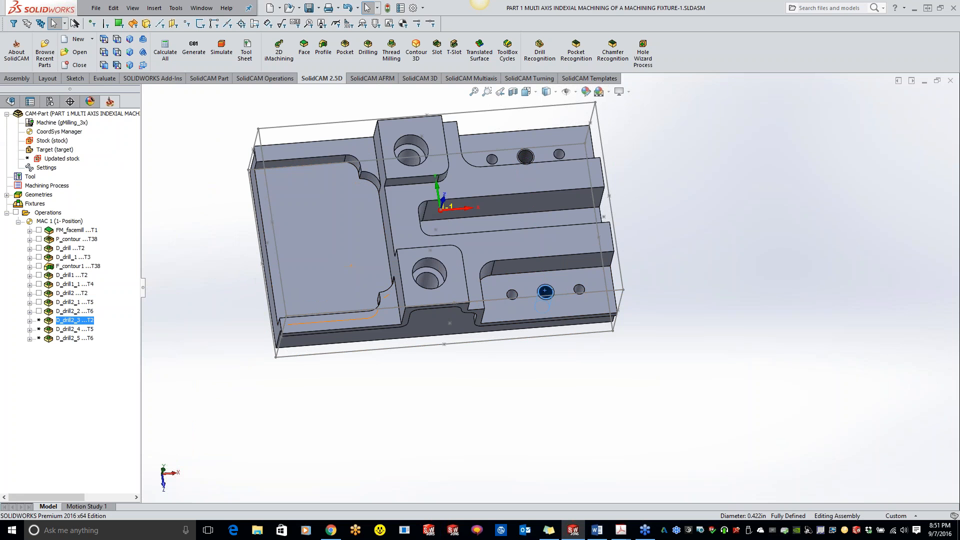
Calculate the operations D_drill2_3, D_drill2_4 and D_drill2_5 and view their toolpaths on the fixture.
left_click(80, 338)
left_click(69, 320, "shift")
right_click(75, 325)
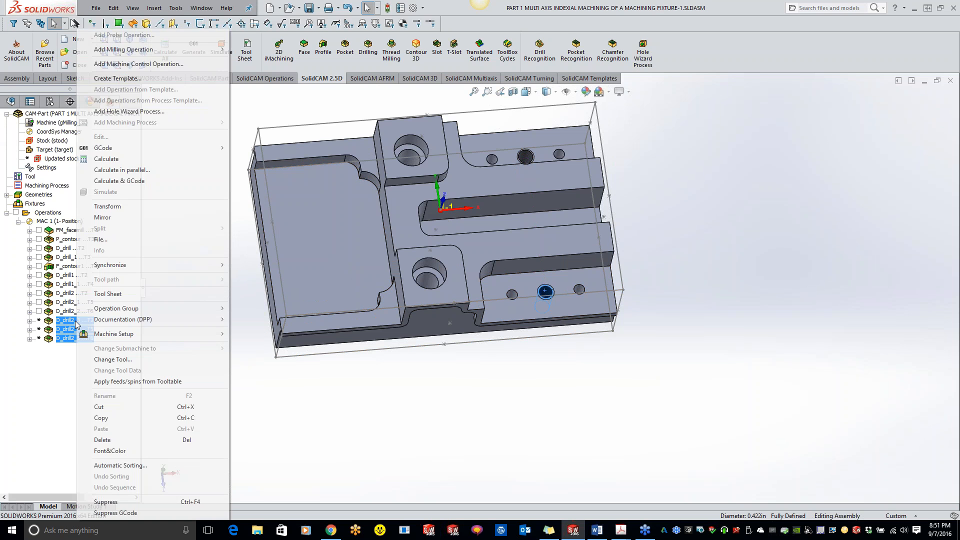
left_click(106, 170)
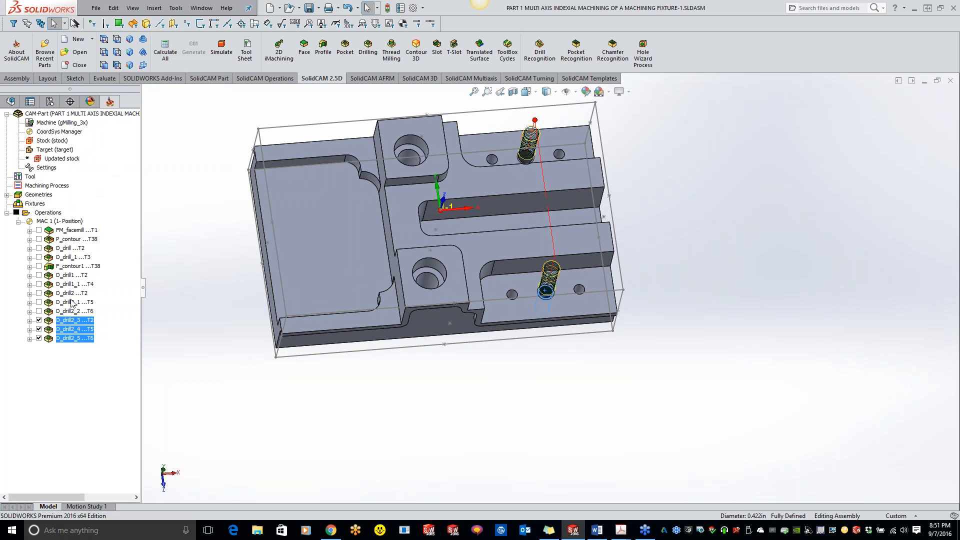
middle_click_drag(465, 351, 466, 308)
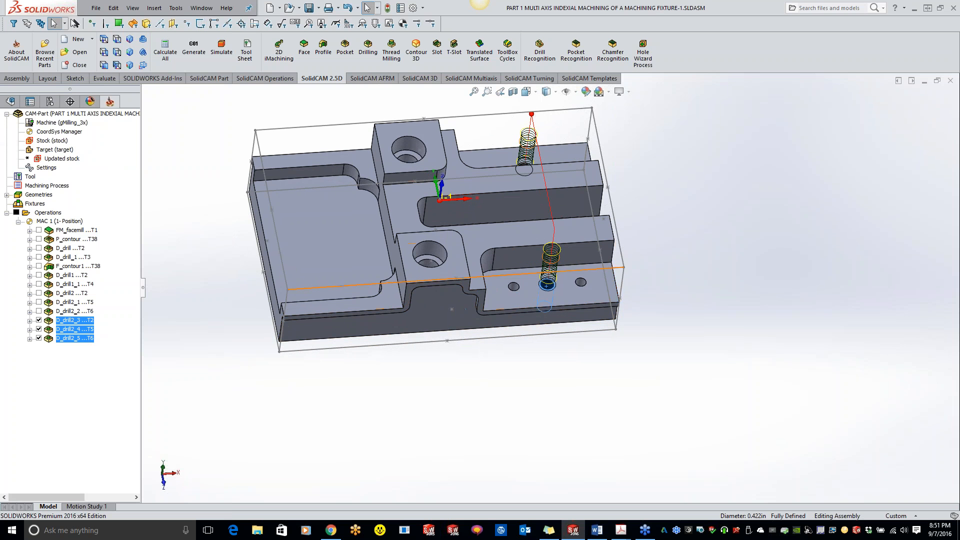
Insert another set of operations after D_drill2_5 from the process template 1_2_13 spot_drill_tap.
right_click(78, 344)
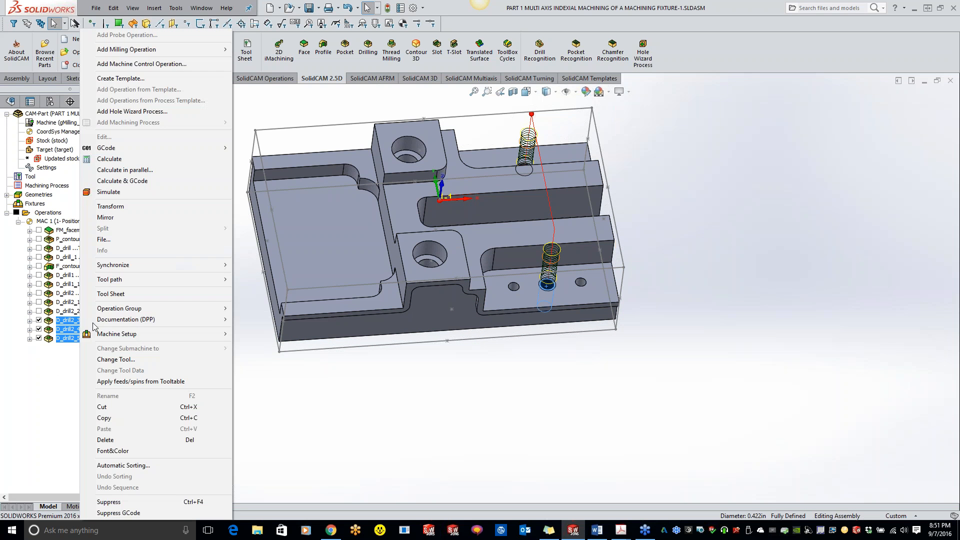
left_click(63, 339)
right_click(65, 338)
left_click(114, 101)
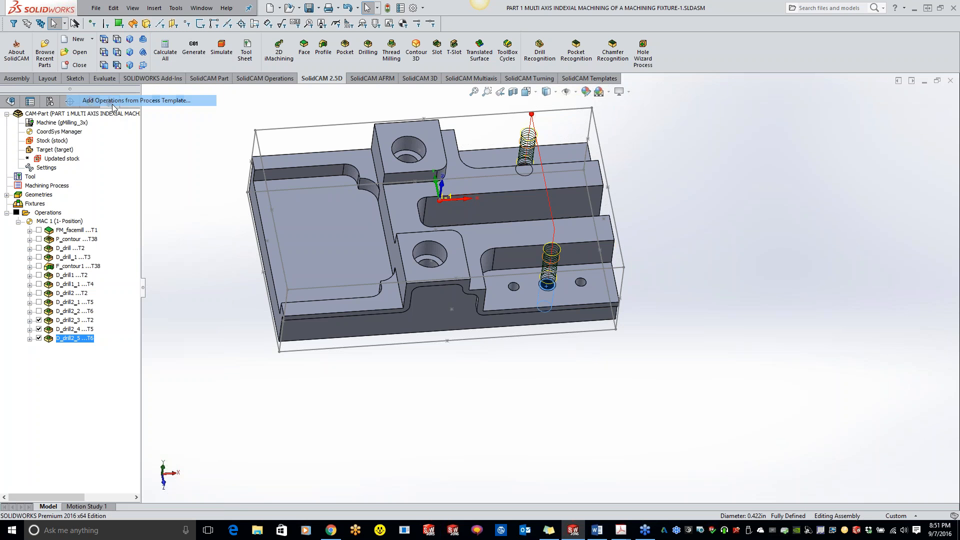
left_click(370, 179)
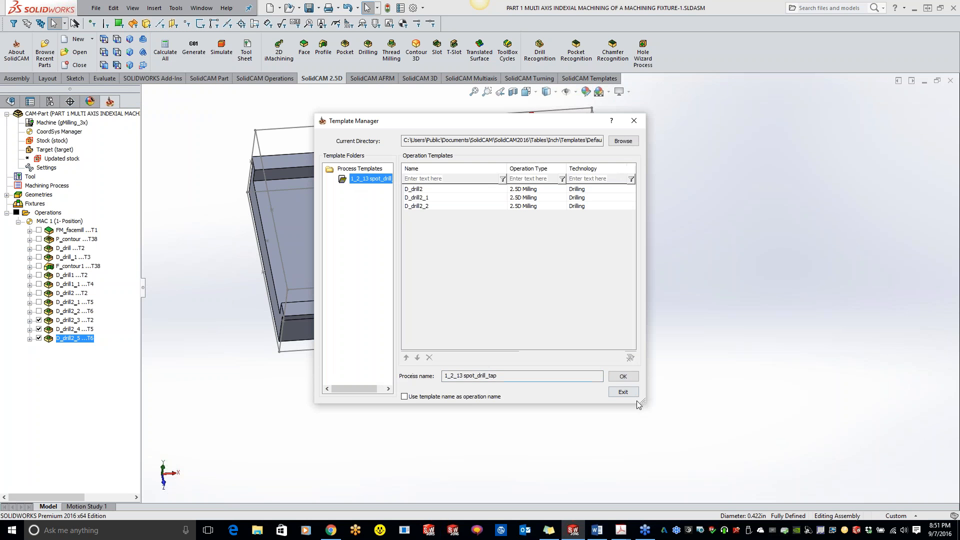
left_click(623, 376)
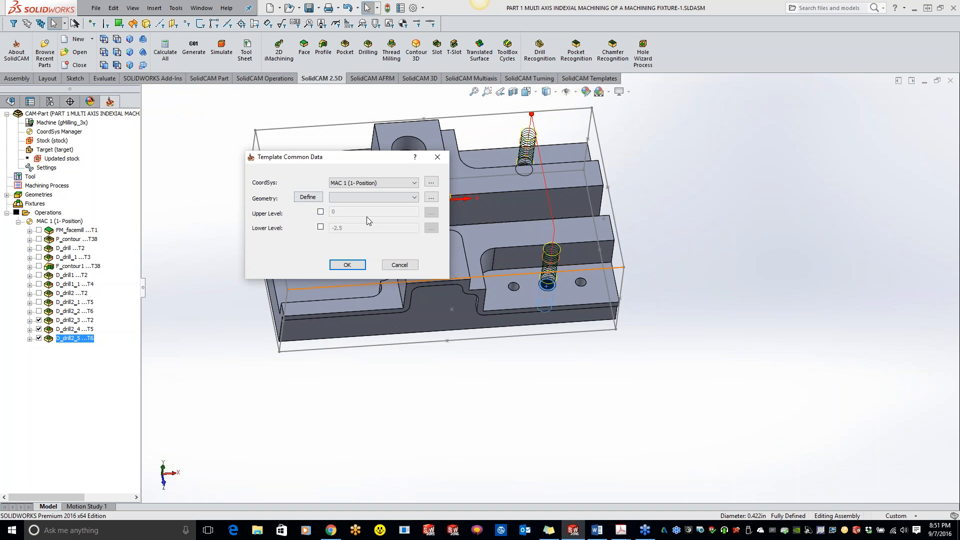
Assign the geometry drill3 and pick the stepped face around the tapped hole as upper level at -1.5.
left_click(414, 197)
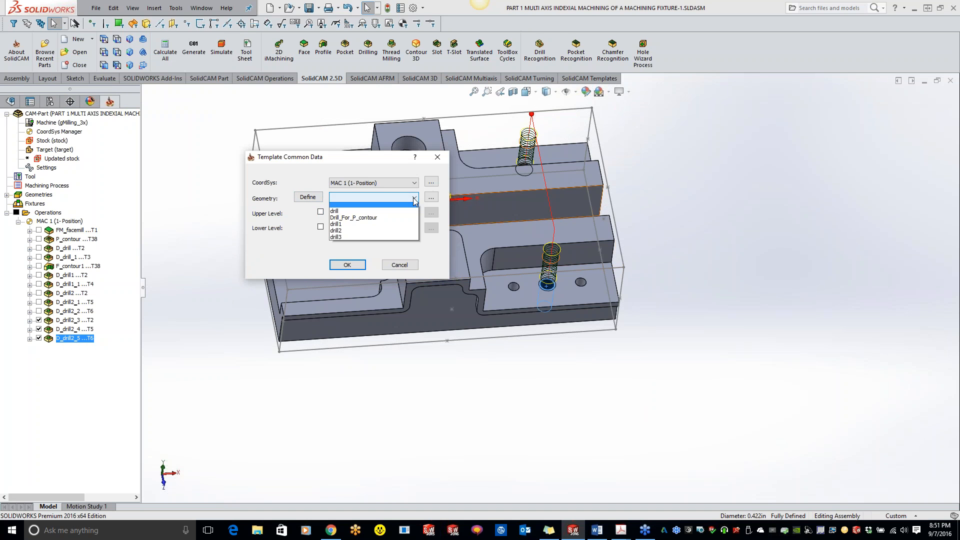
left_click(374, 238)
left_click(320, 212)
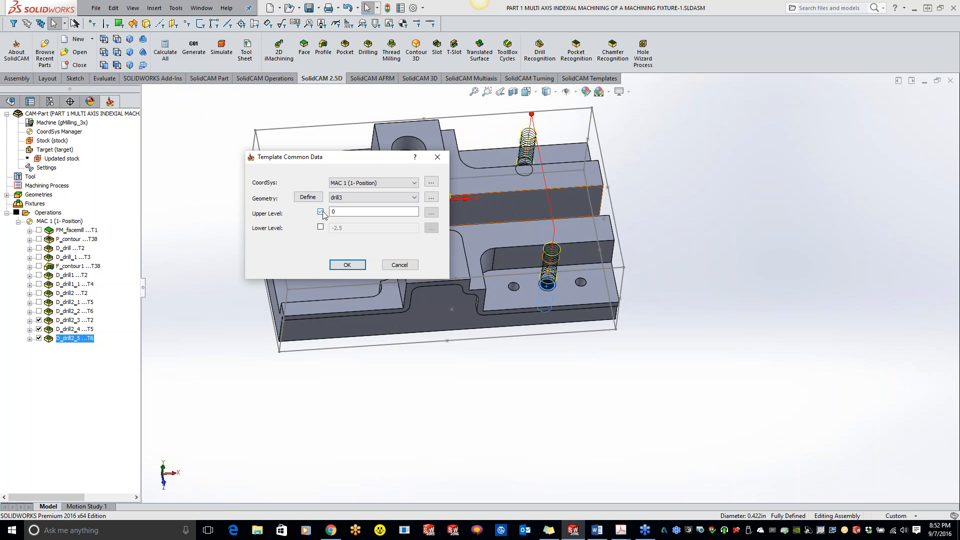
left_click(431, 212)
left_click(575, 292)
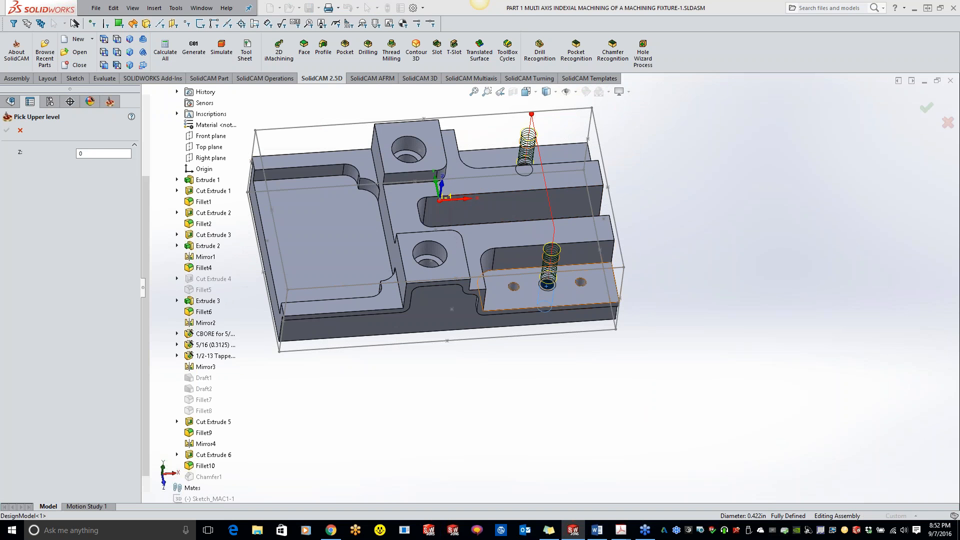
left_click(6, 130)
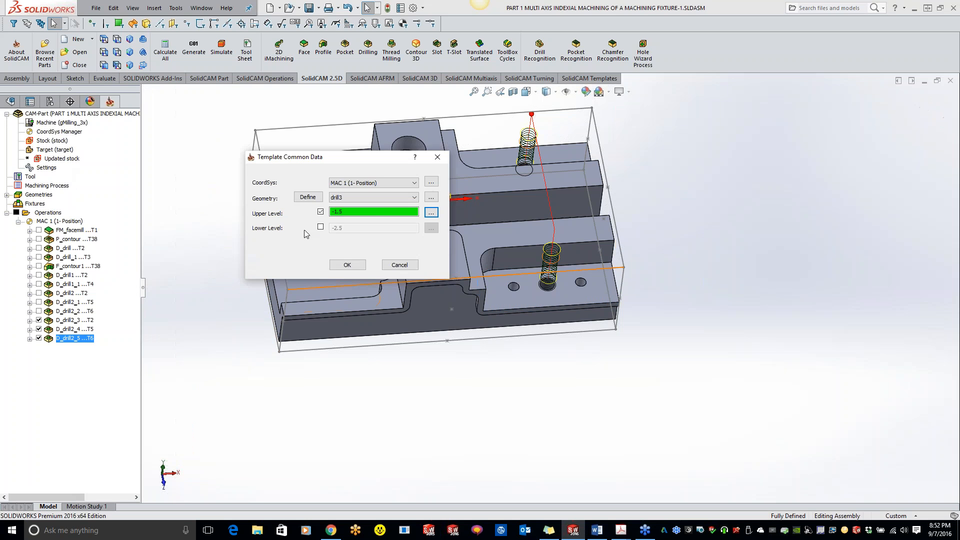
Pick the fixture's bottom face as the lower level at -2.5 and accept the template's common data.
left_click(431, 228)
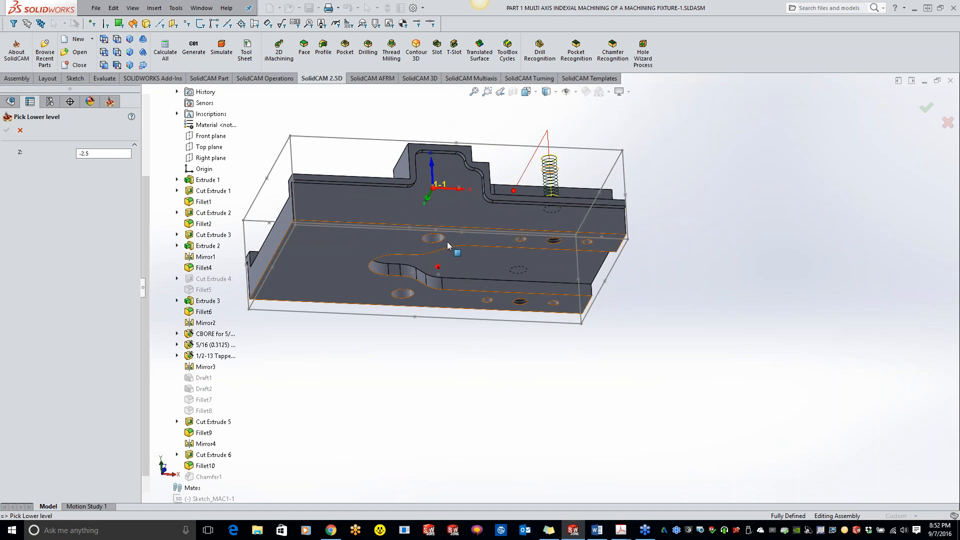
left_click(452, 240)
left_click(7, 130)
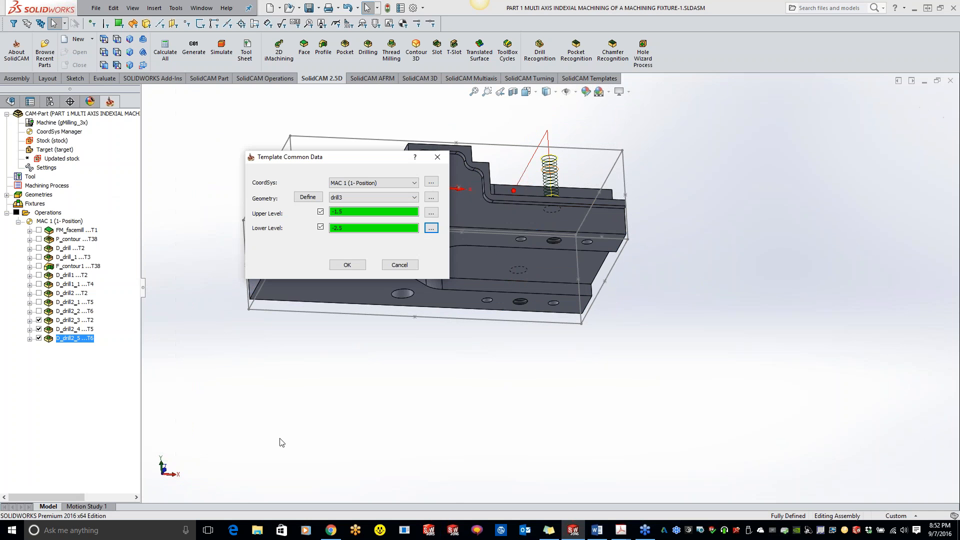
key("Return")
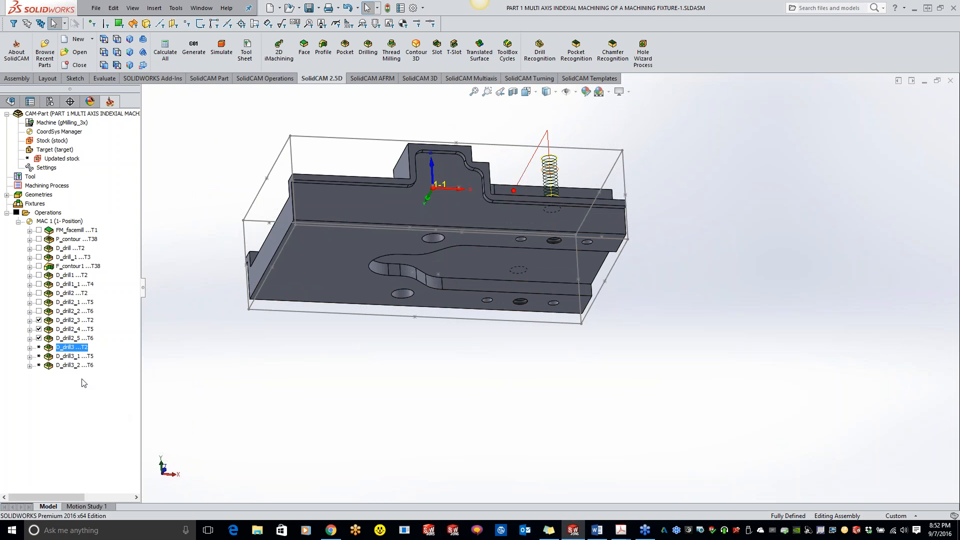
Calculate the three operations D_drill3, D_drill3_1 and D_drill3_2.
left_click(71, 366, "shift")
right_click(70, 365)
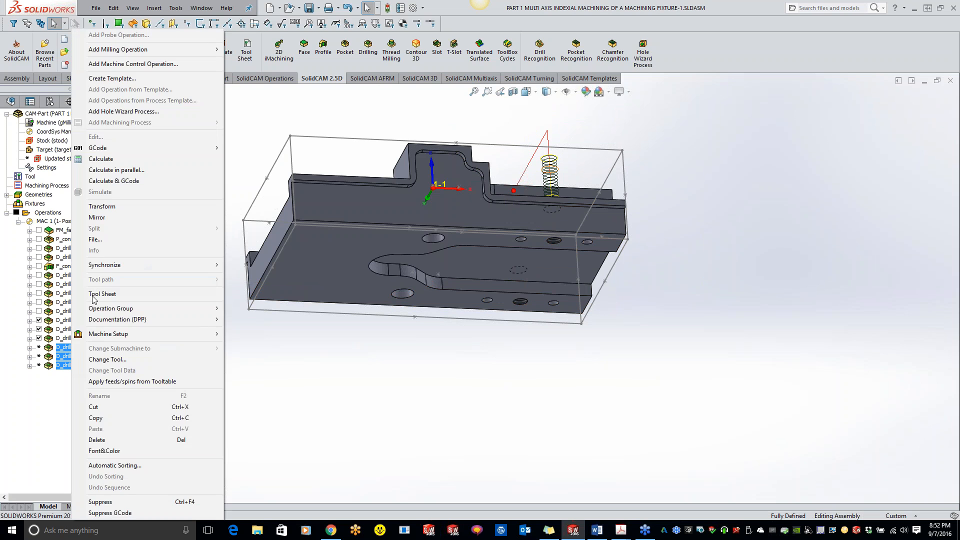
left_click(96, 159)
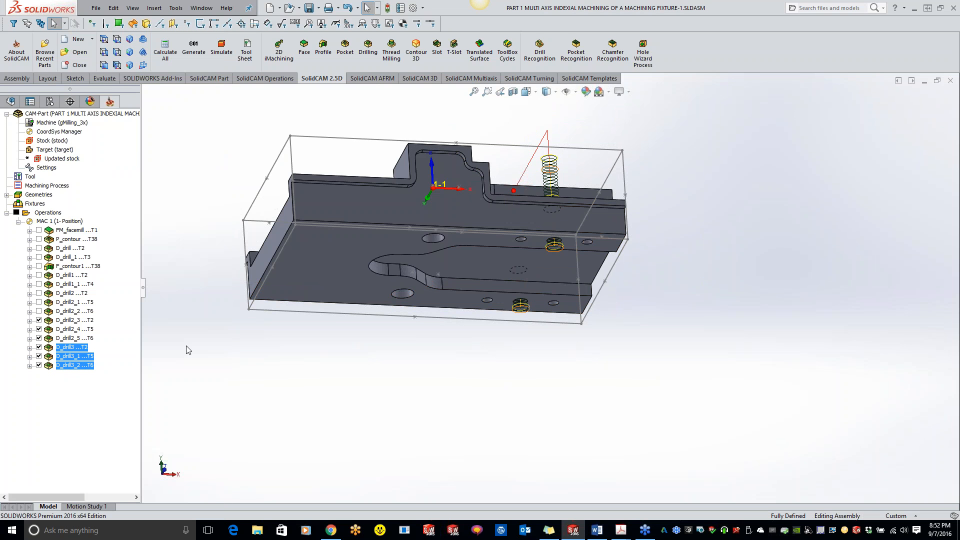
Hide the tool paths of D_drill2_3, D_drill2_4 and D_drill2_5 and inspect the remaining drill paths on the fixture.
left_click(39, 338)
left_click(39, 329)
left_click(38, 320)
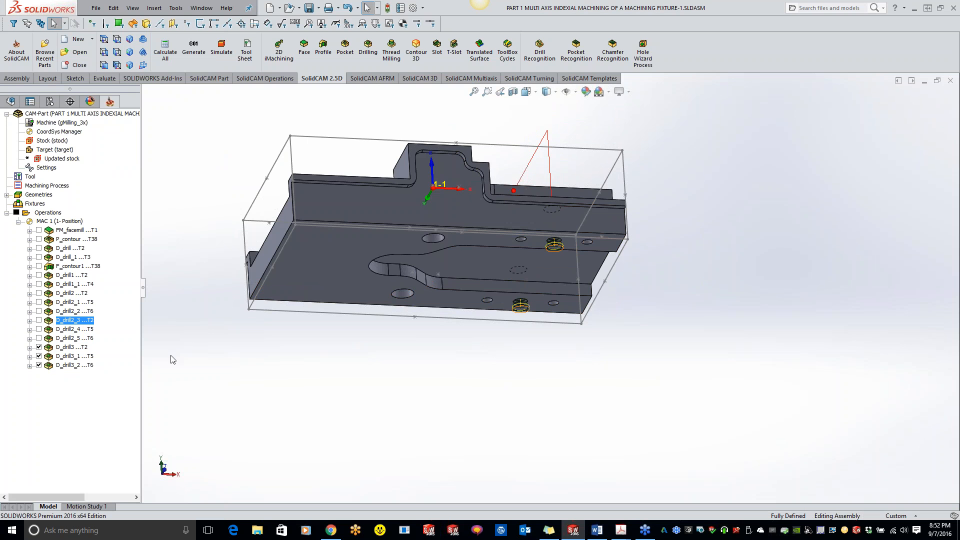
middle_click_drag(393, 458, 395, 464)
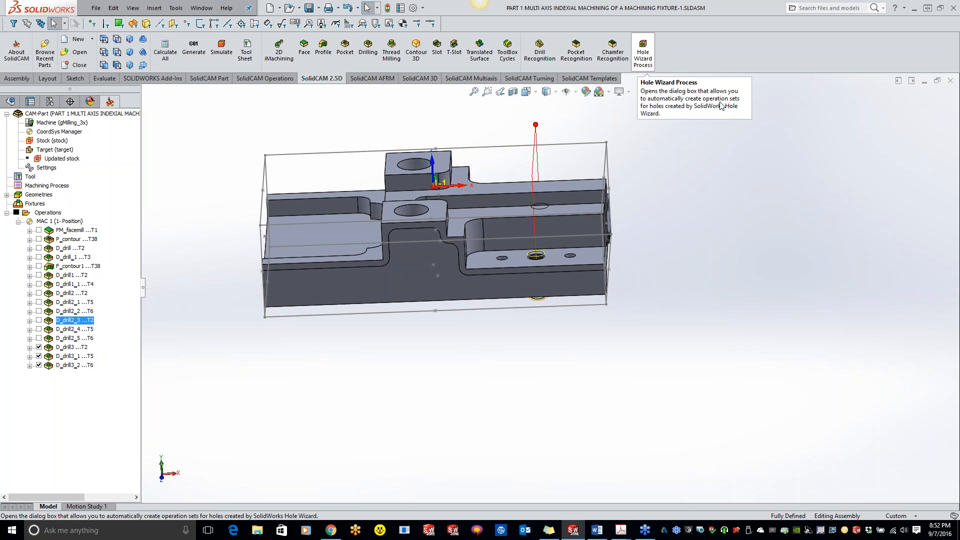
middle_click_drag(552, 231, 554, 255)
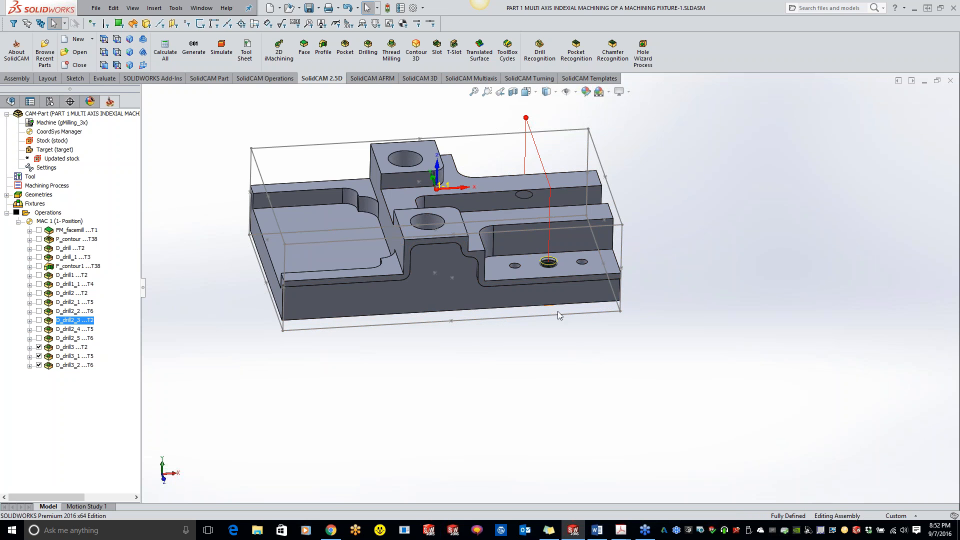
scroll(607, 265, "down", 3)
scroll(574, 279, "up", 3)
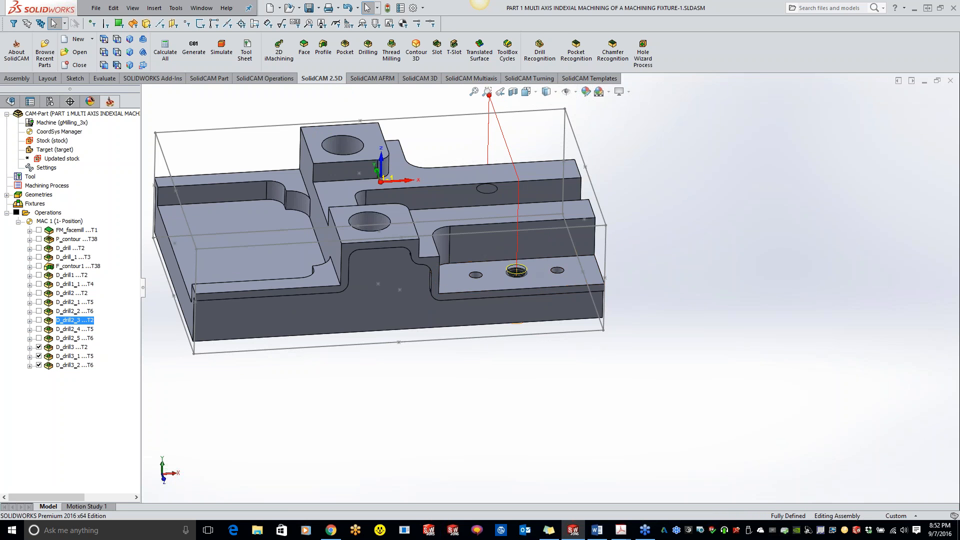
Check the design model's feature tree for its Hole Wizard features, such as the counterbore.
left_click(10, 102)
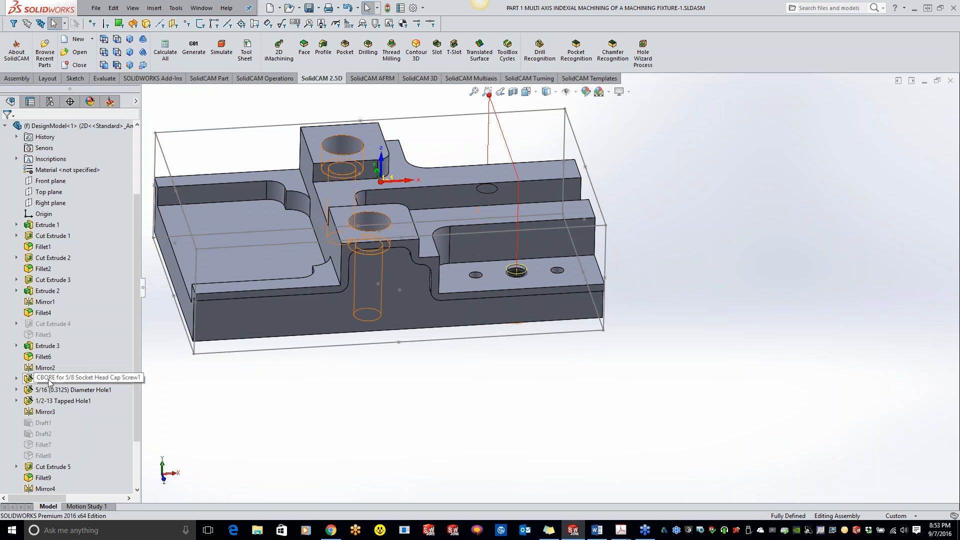
mouse_move(49, 382)
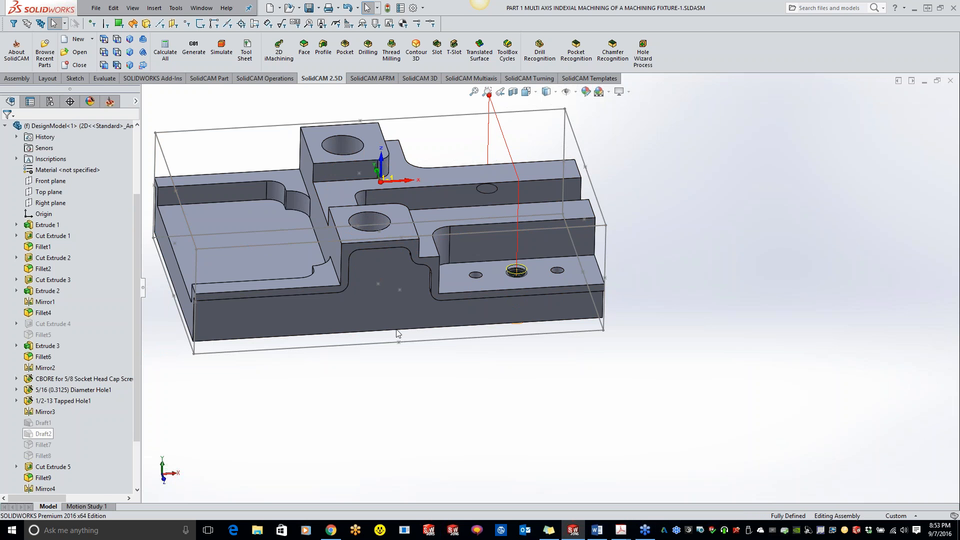
left_click(109, 101)
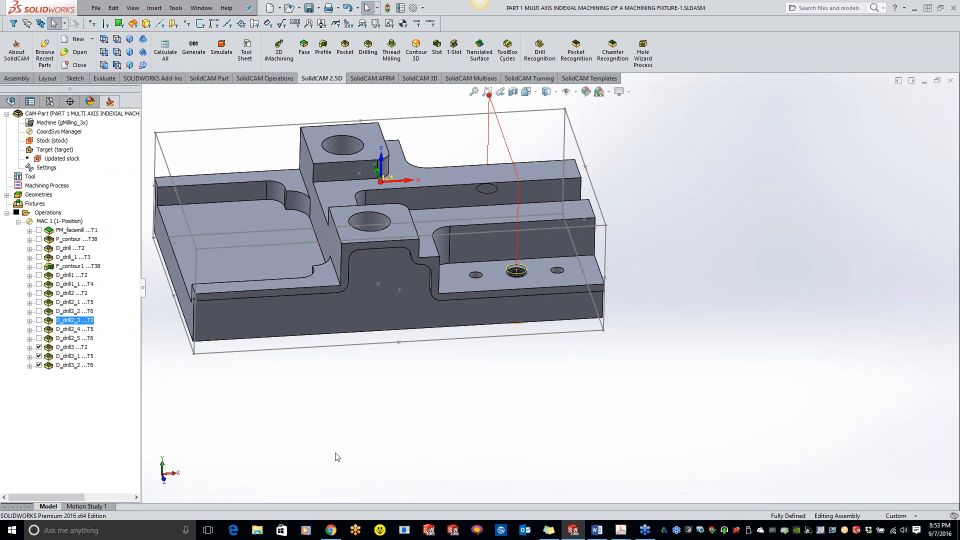
Hide the tool paths of D_drill3, D_drill3_1 and D_drill3_2.
left_click(39, 347)
left_click(39, 356)
left_click(39, 365)
scroll(362, 257, "up", 3)
scroll(560, 248, "down", 2)
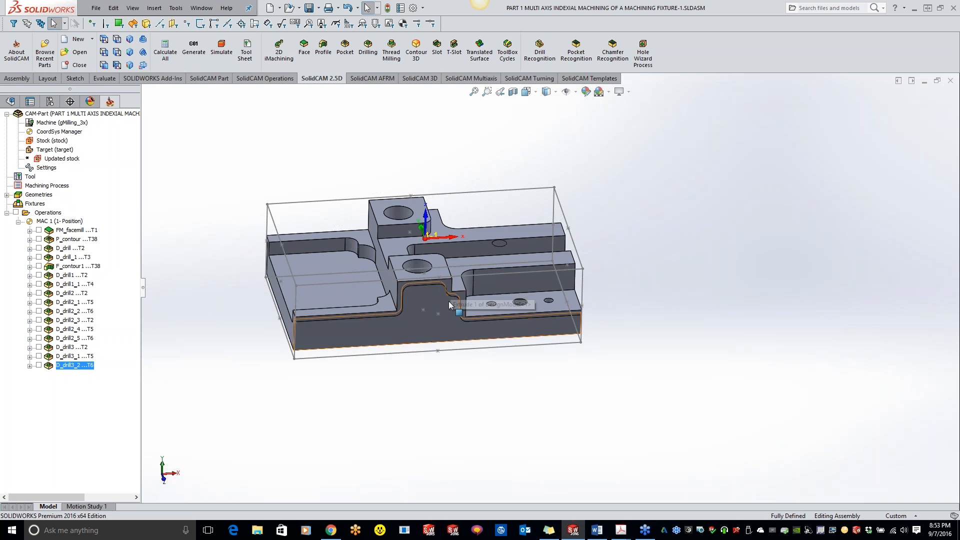
Add a Pocket milling operation after D_drill3_2 for the fixture's underside and open its coordinate system manager.
middle_click_drag(439, 328, 404, 276)
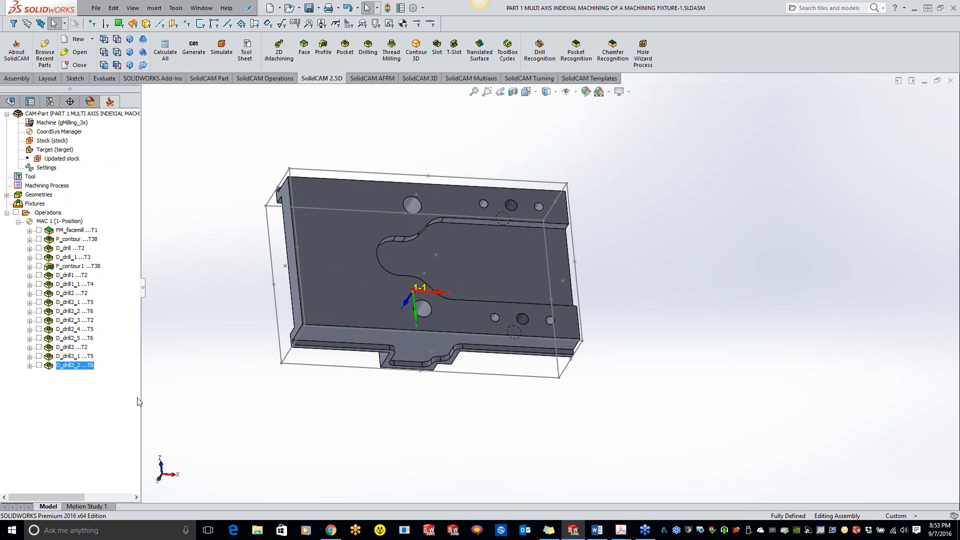
middle_click_drag(396, 271, 476, 241)
right_click(80, 365)
mouse_move(210, 49)
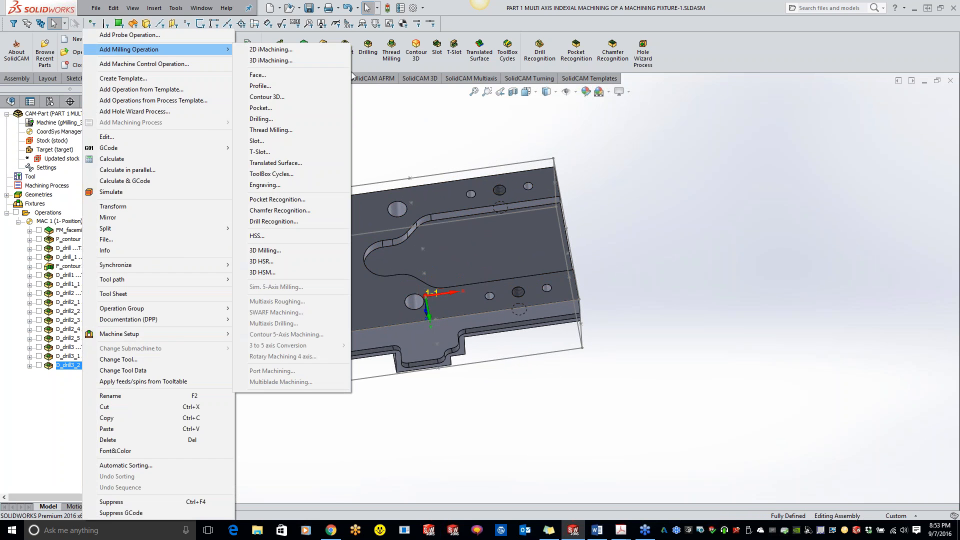
left_click(291, 108)
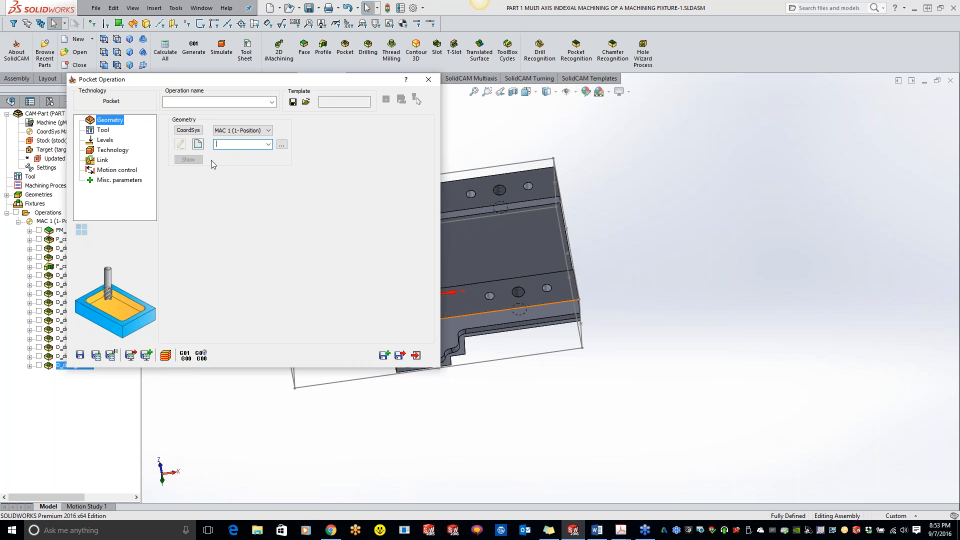
left_click(190, 130)
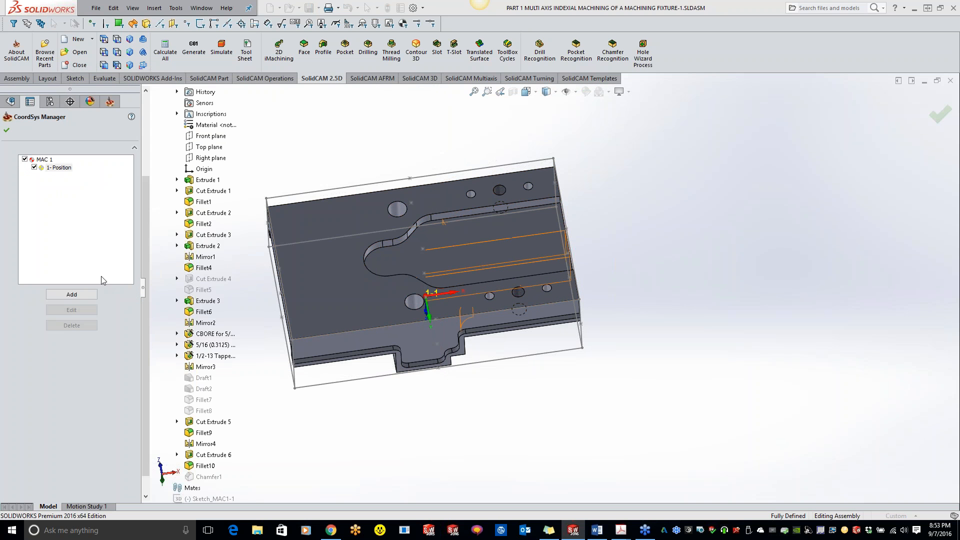
left_click(71, 295)
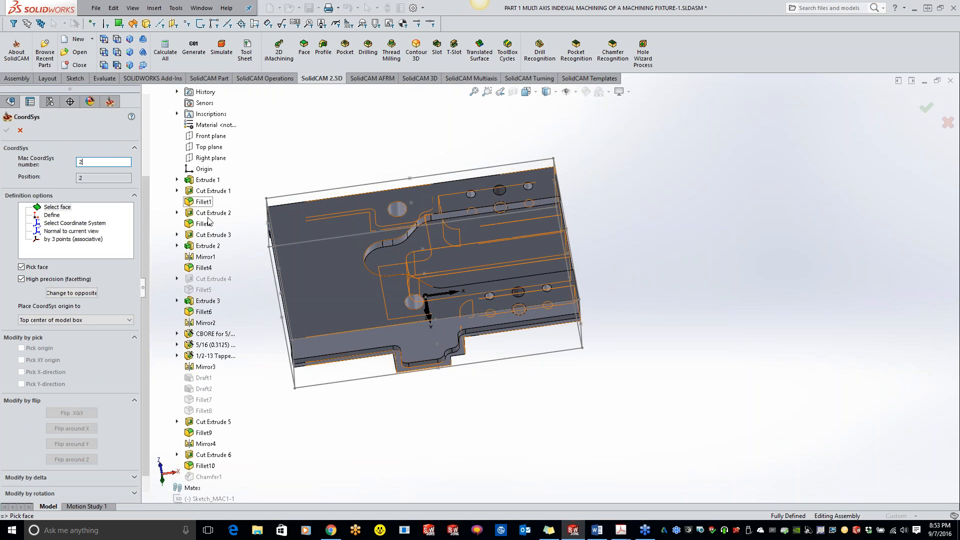
left_click(319, 292)
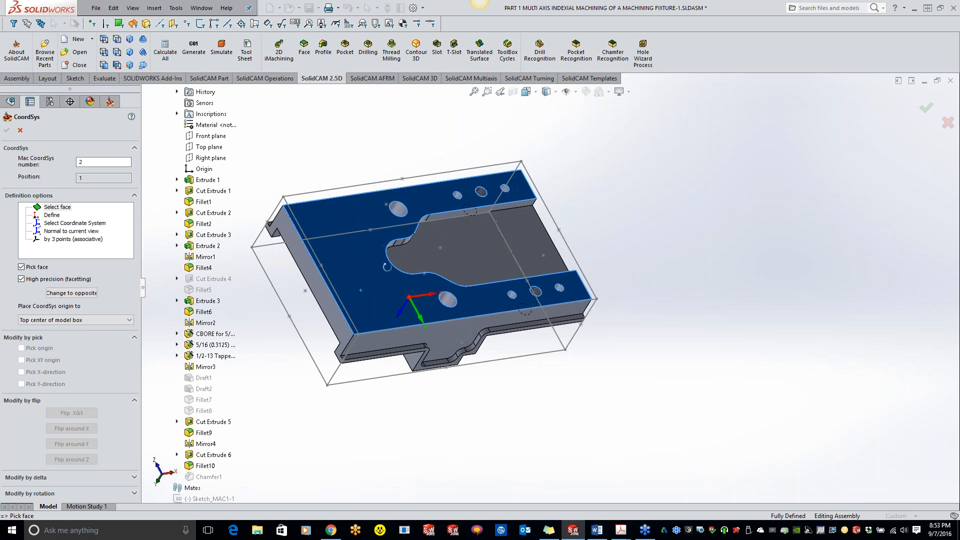
left_click(76, 293)
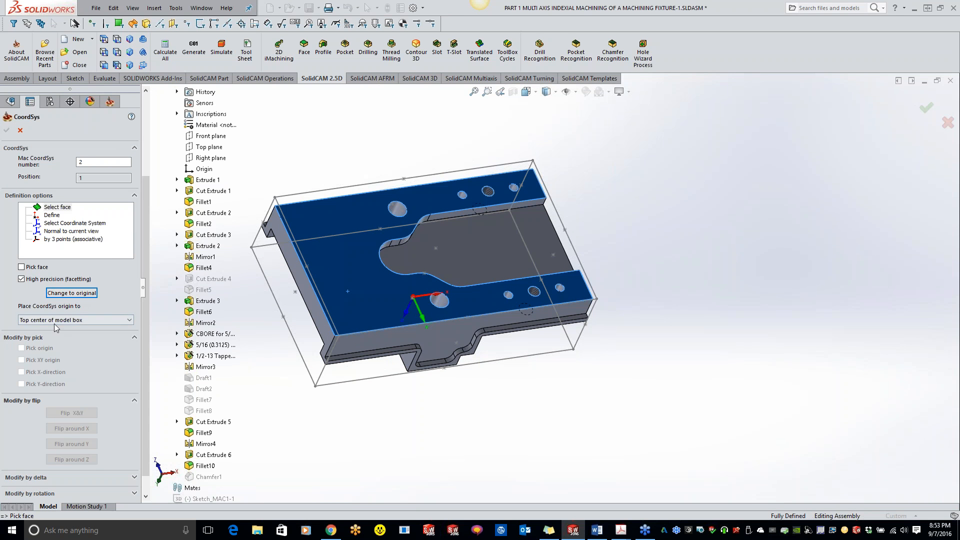
left_click(341, 254)
left_click(359, 224)
left_click(334, 210)
left_click(44, 209)
middle_click_drag(406, 265, 511, 328)
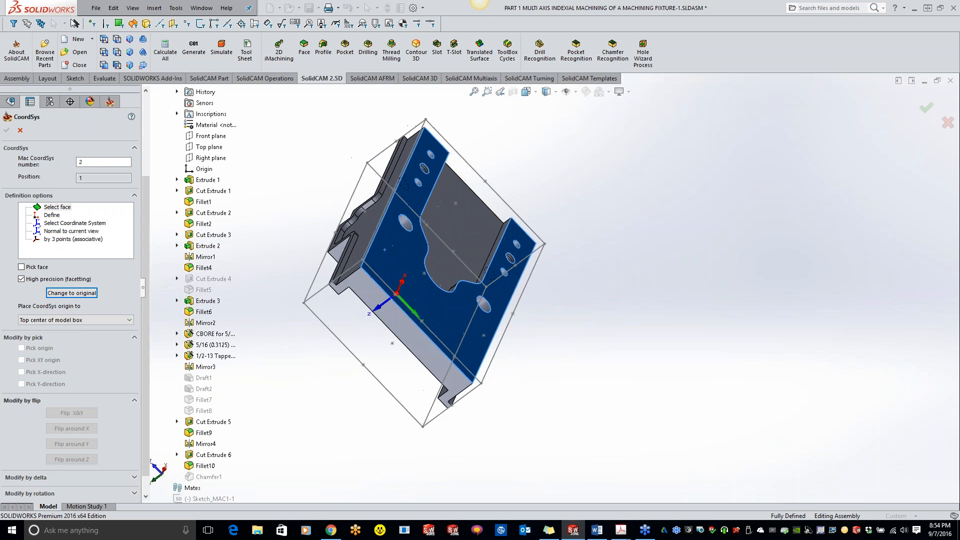
left_click(466, 319)
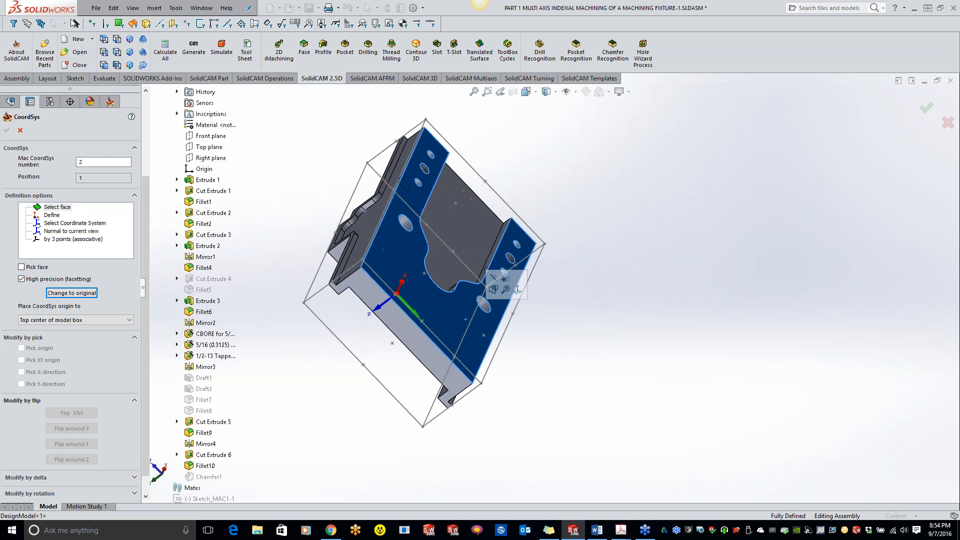
left_click(75, 320)
left_click(75, 328)
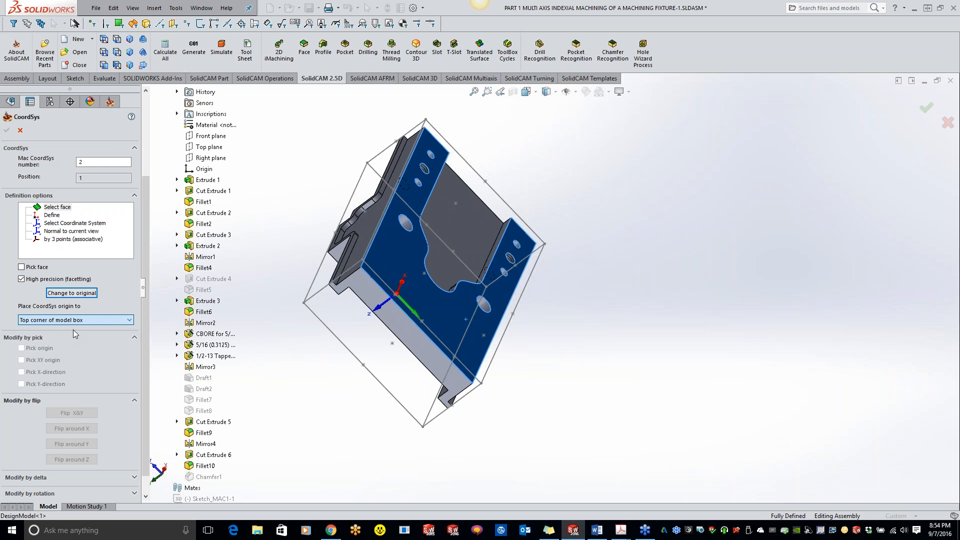
left_click(448, 313)
left_click(20, 128)
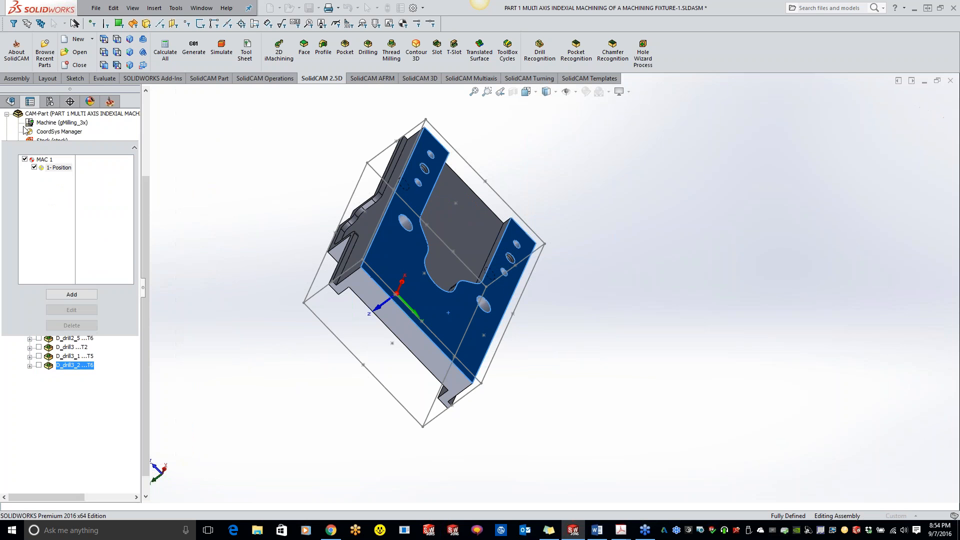
Add a coordinate system with Mac number 2, defined by the fixture's large underside face.
left_click(92, 293)
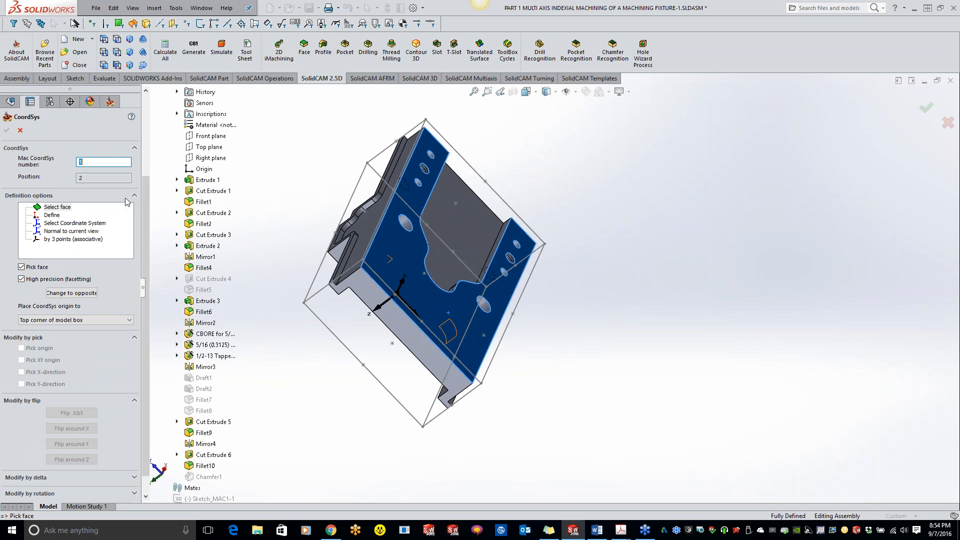
key("Tab")
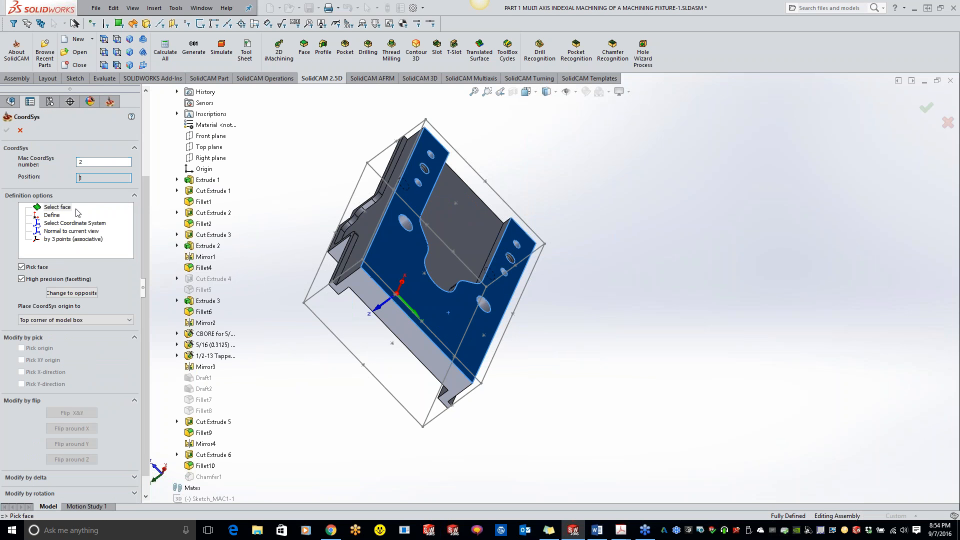
left_click(410, 255)
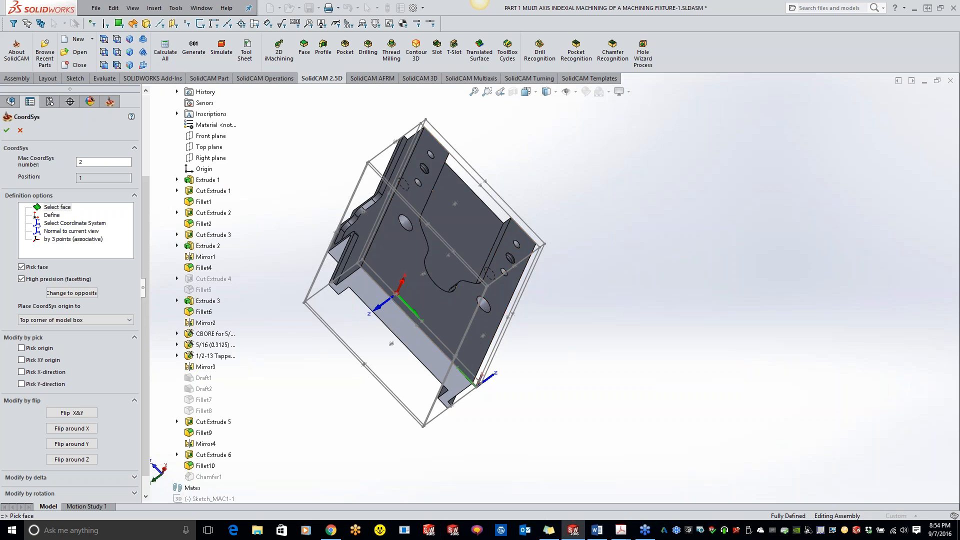
Place the MAC 2 origin at the centre of the stock's underside (0, 0, -2.740) and accept the coordinate system data and levels.
middle_click_drag(542, 369, 463, 294)
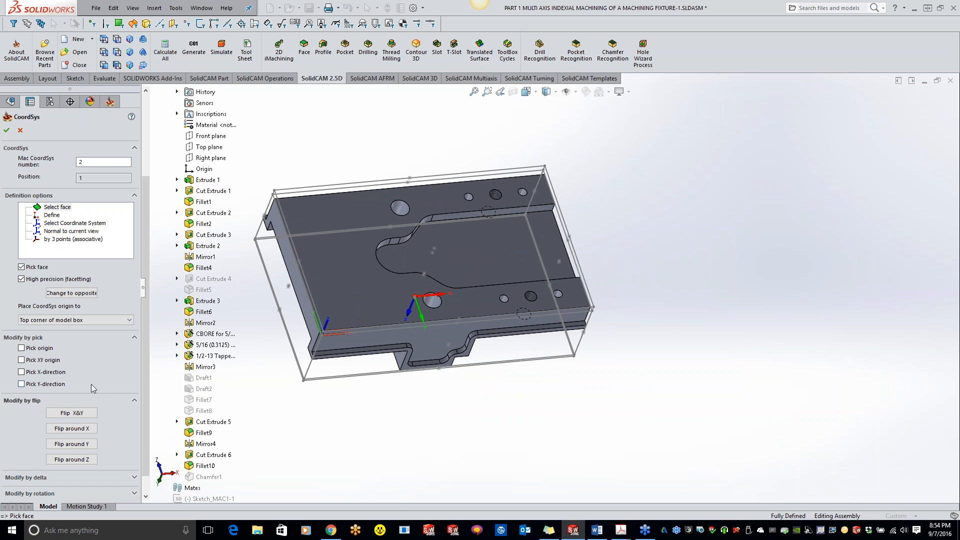
left_click(21, 348)
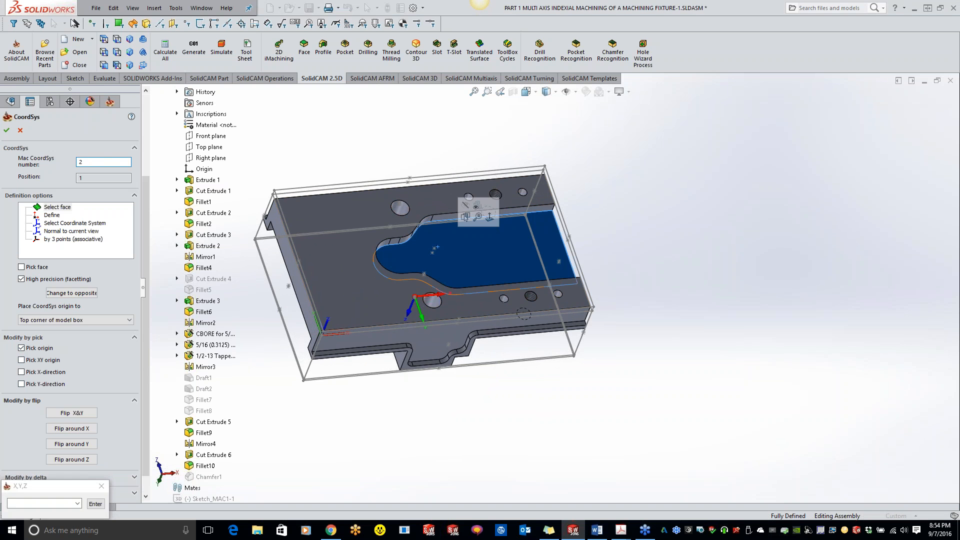
left_click(434, 248)
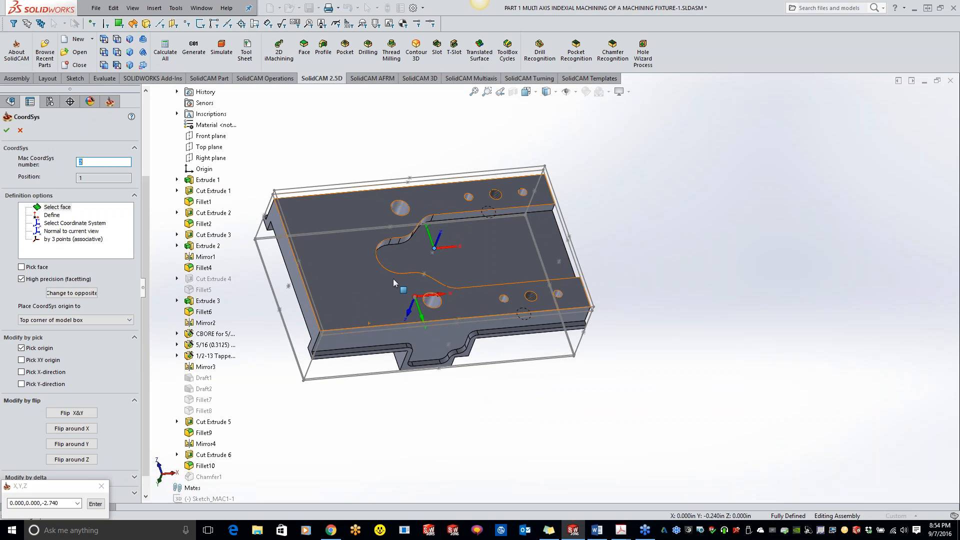
mouse_move(383, 302)
middle_mouse_down()
mouse_move(365, 396)
mouse_move(364, 304)
middle_mouse_up()
left_click(7, 130)
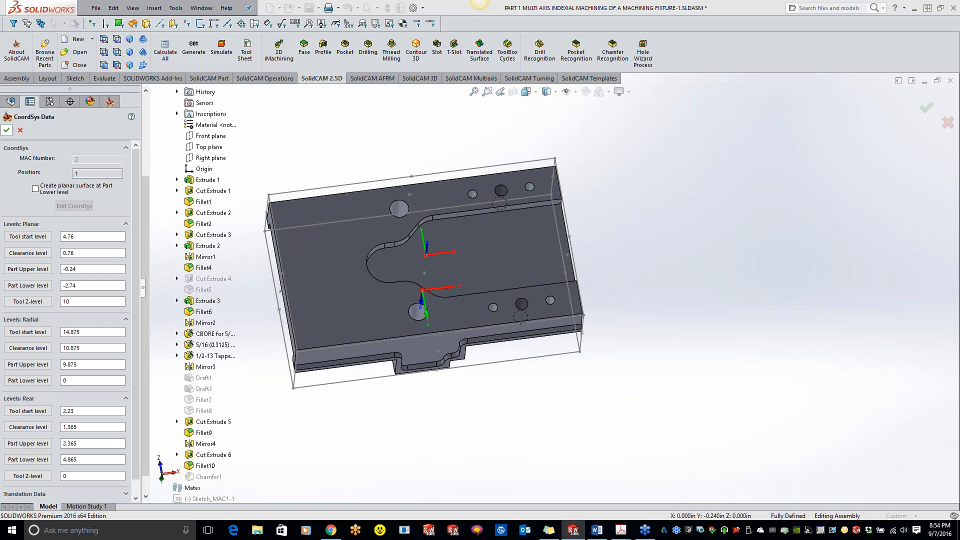
left_click(7, 130)
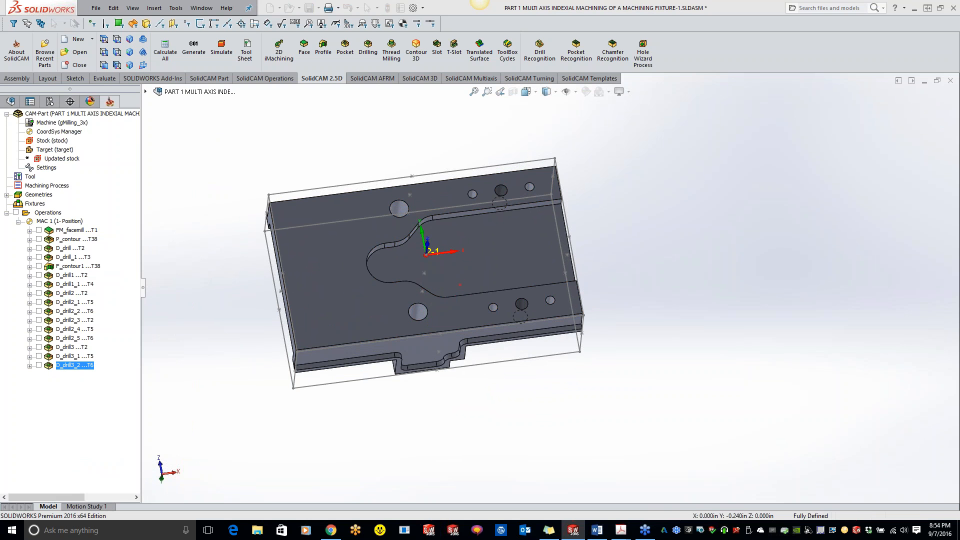
left_click(6, 130)
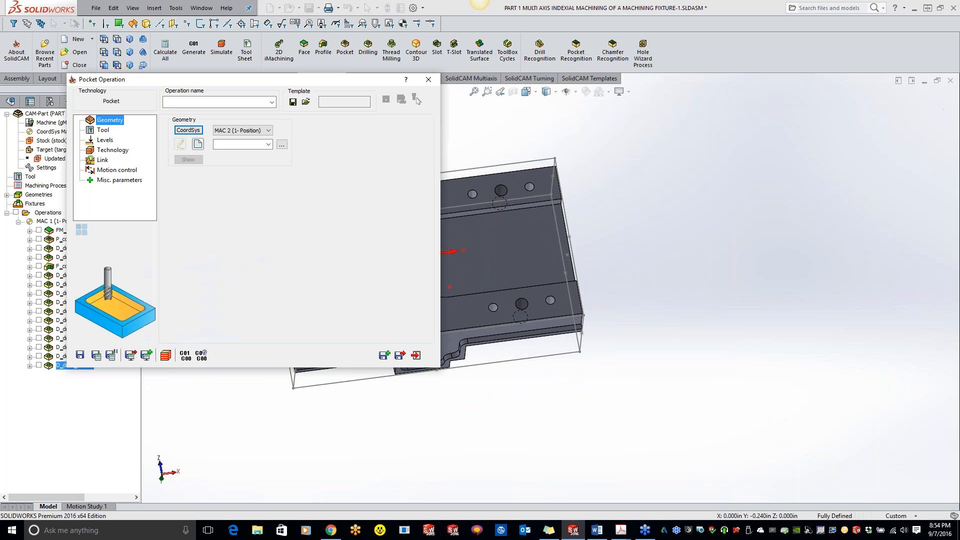
Define the geometry contour2 as a chain around the underside pocket and mark the edge across its open end as open.
left_click(198, 144)
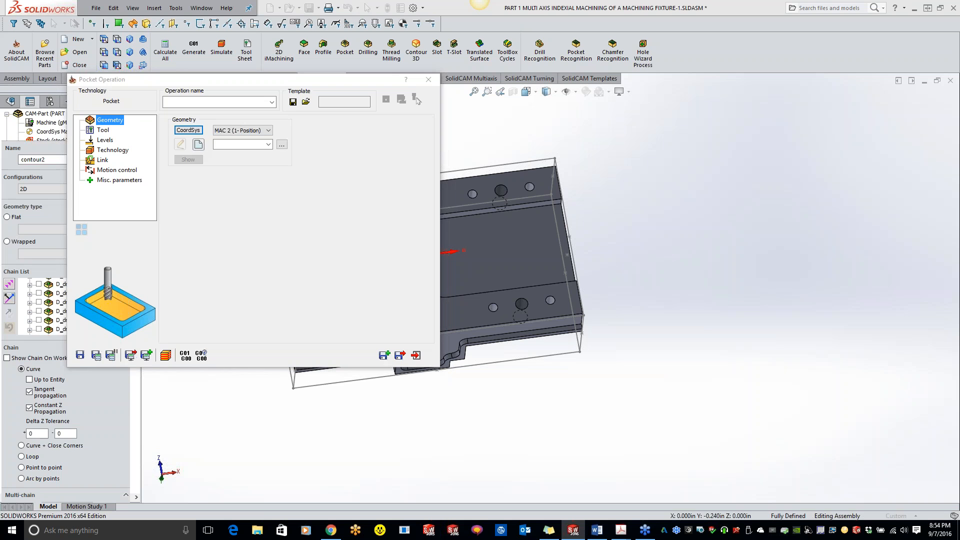
left_click(529, 212)
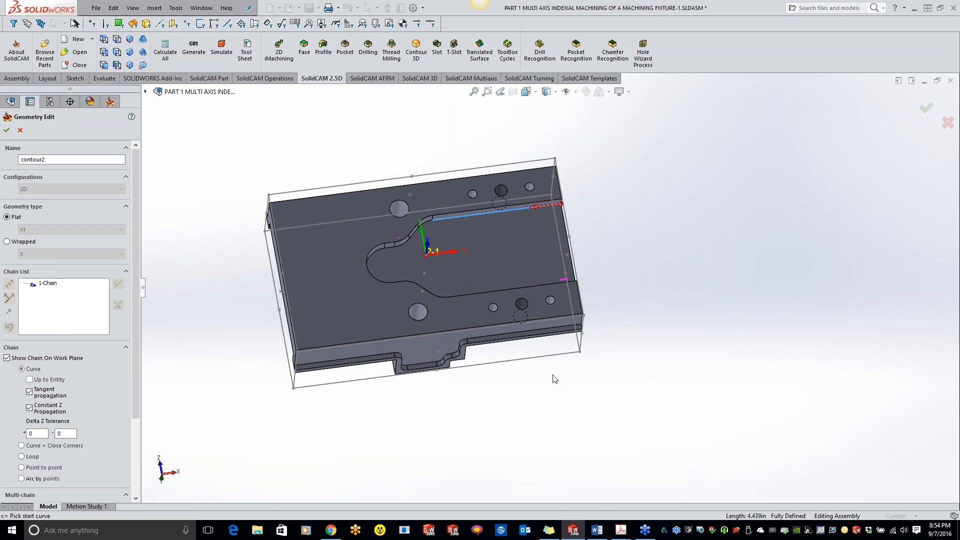
right_click(54, 287)
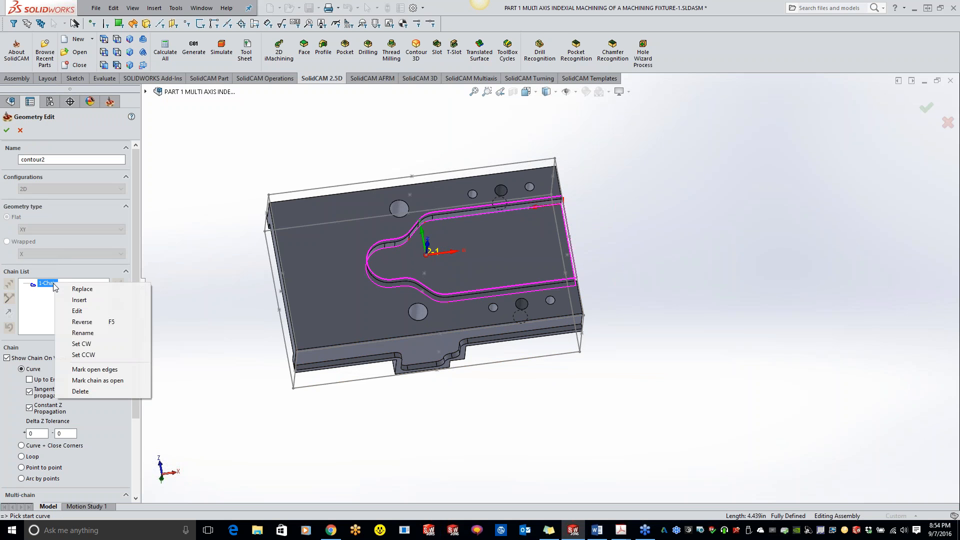
left_click(94, 370)
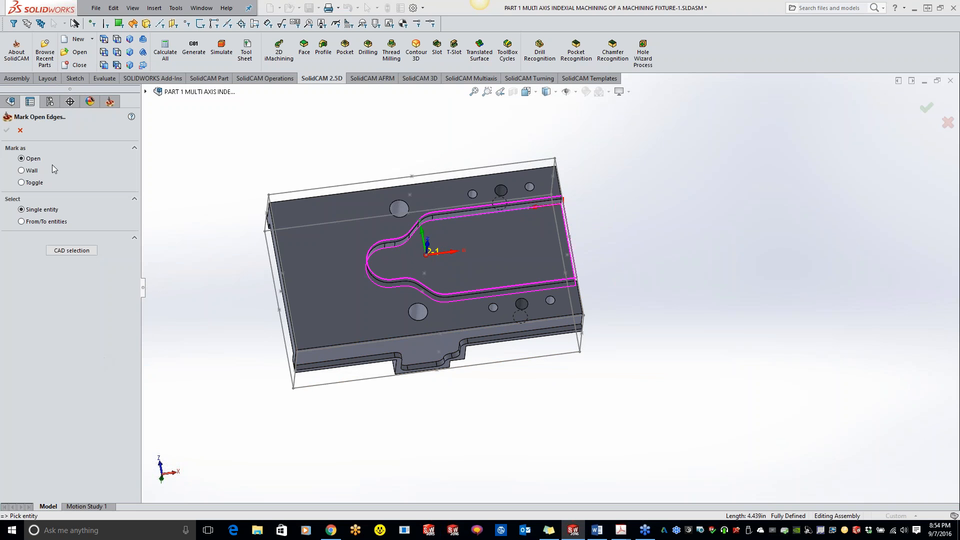
middle_click_drag(575, 276, 588, 276)
left_click(567, 250)
left_click(560, 248)
left_click(7, 130)
left_click(7, 130)
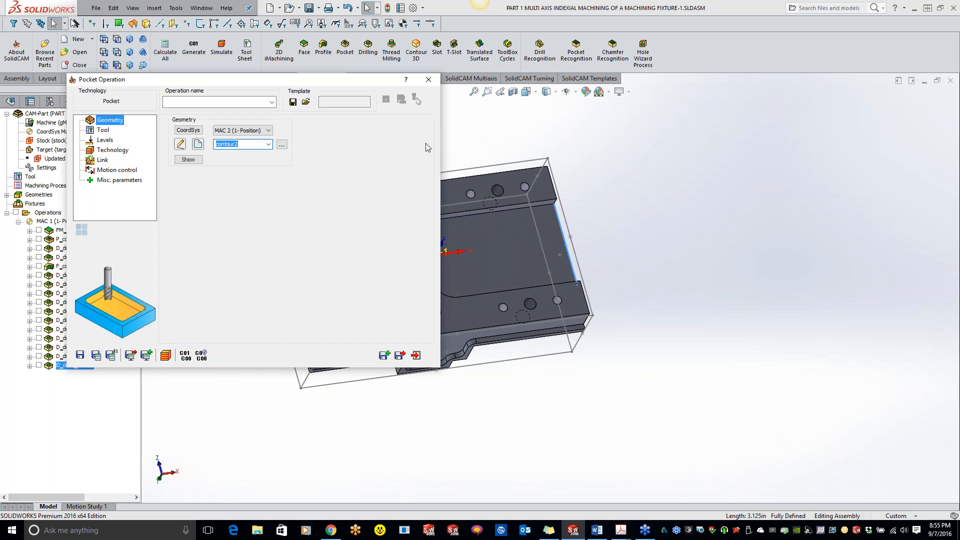
scroll(463, 254, "up", 6)
scroll(463, 254, "down", 3)
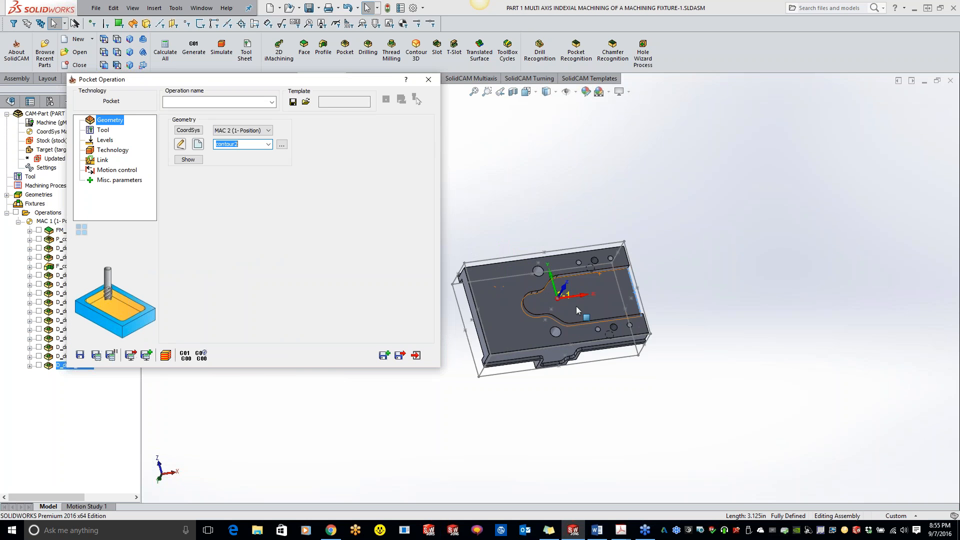
scroll(576, 310, "down", 4)
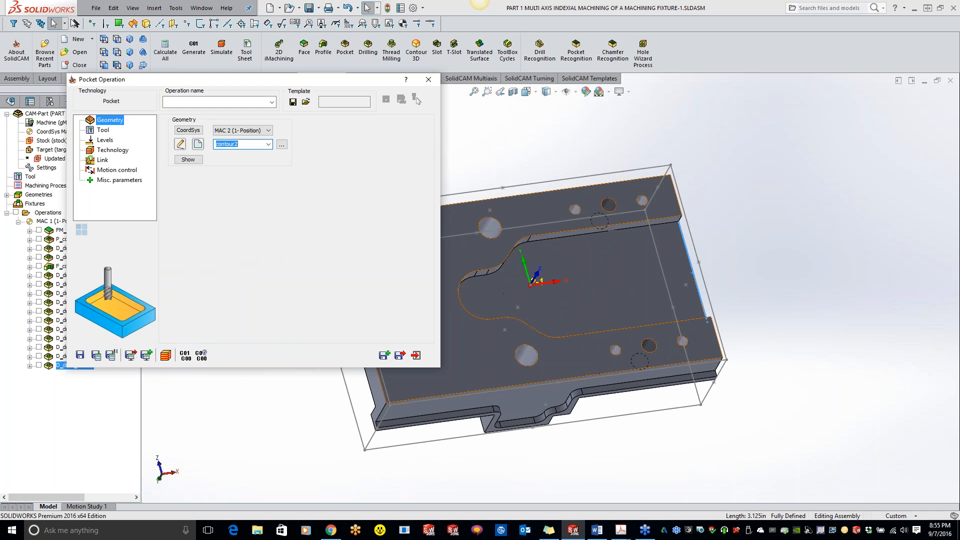
Assign tool 38, the 0.5 inch end mill, to the P_contour2 pocket operation.
left_click(102, 130)
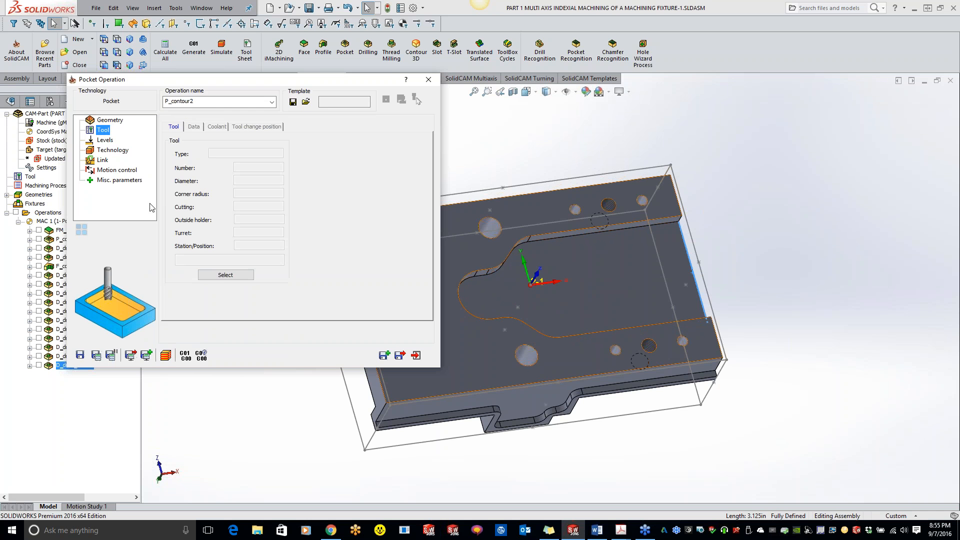
left_click(223, 276)
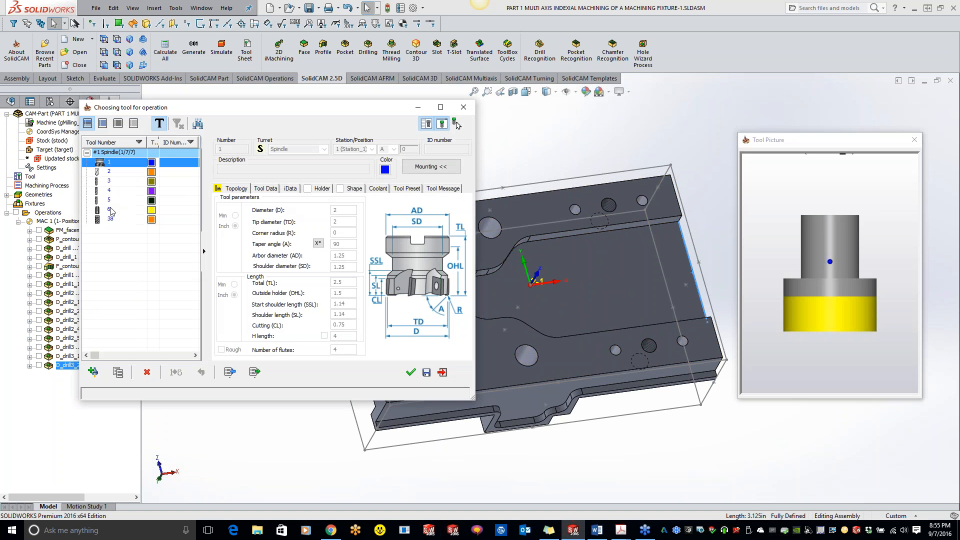
double_click(119, 219)
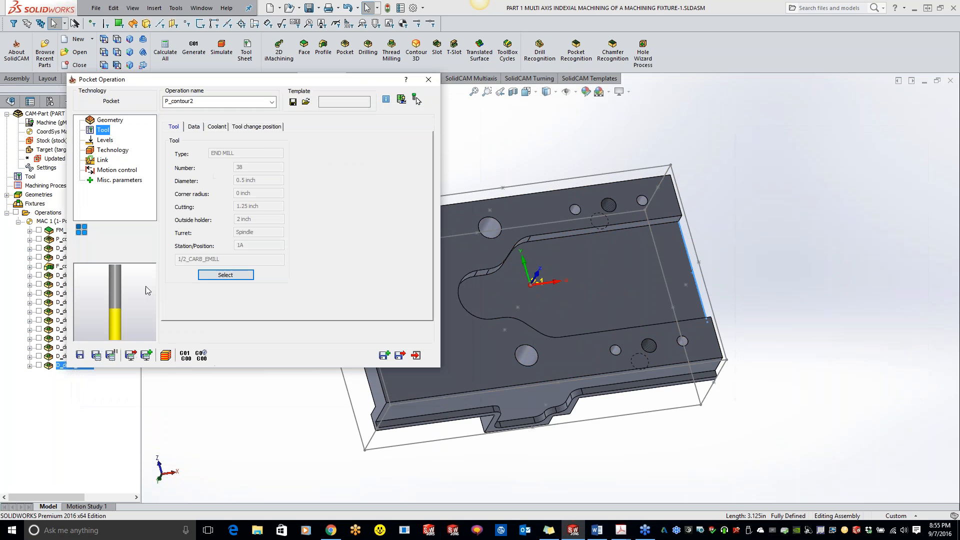
Define the pocket depth from the underside pocket's floor face, and save and calculate the operation.
left_click(104, 140)
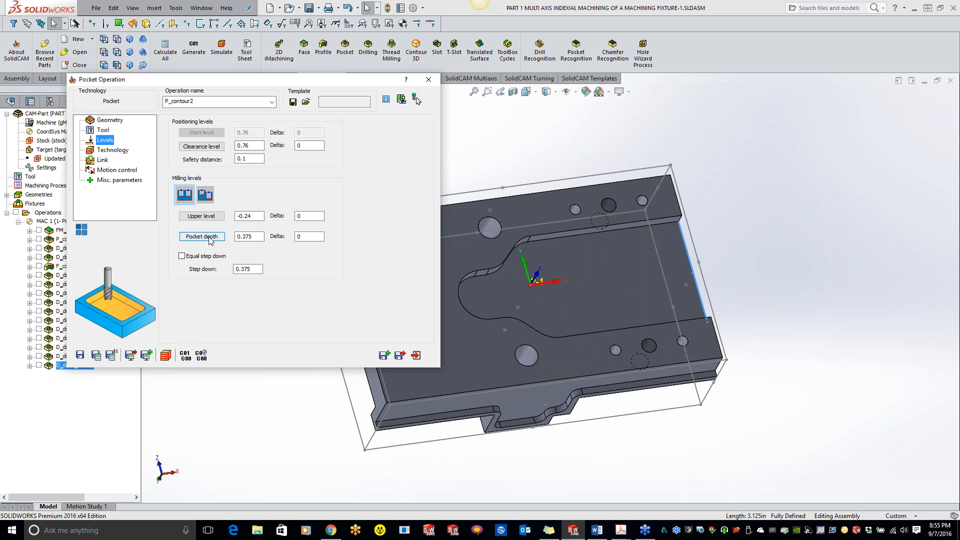
left_click(543, 298)
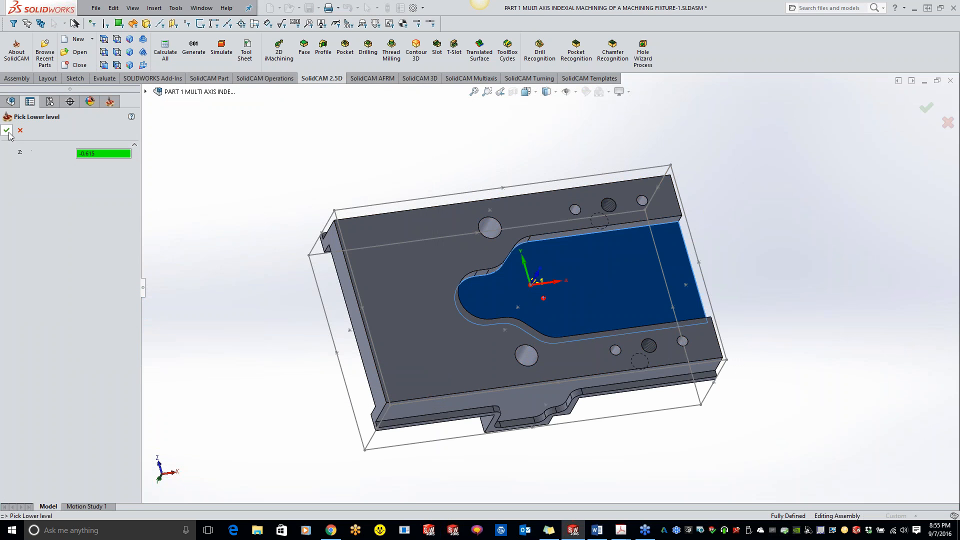
left_click(6, 131)
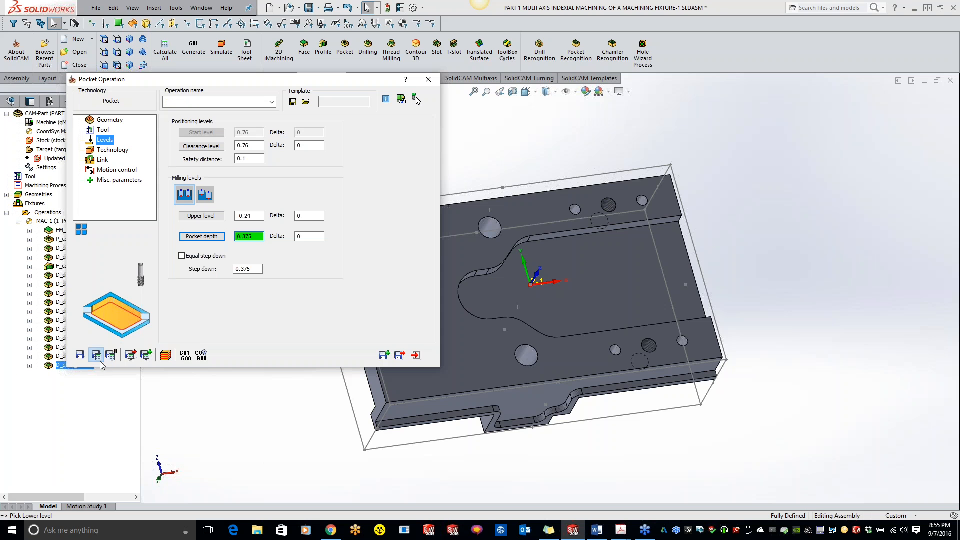
left_click(96, 355)
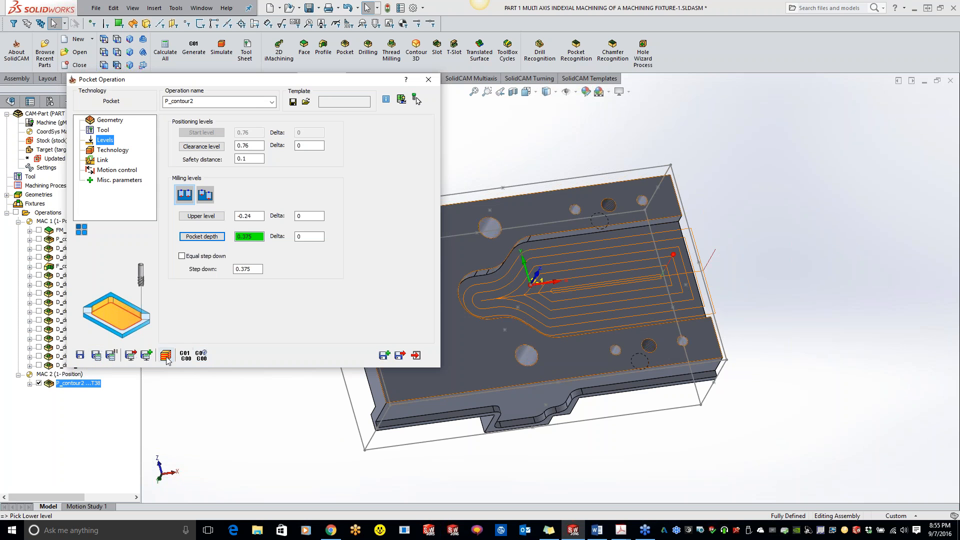
Simulate material removal for the underside pocket operation and close the simulation.
left_click(166, 355)
left_click(107, 65)
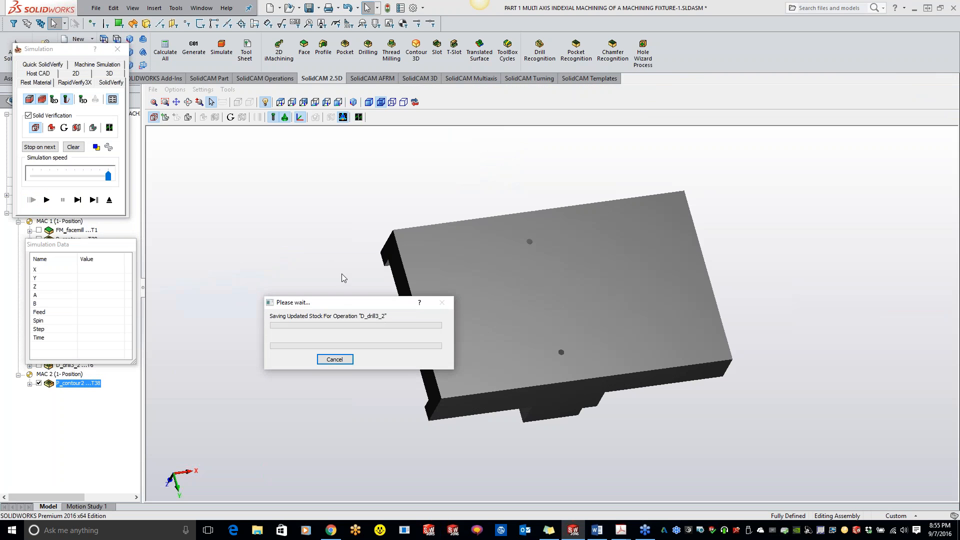
left_click(46, 199)
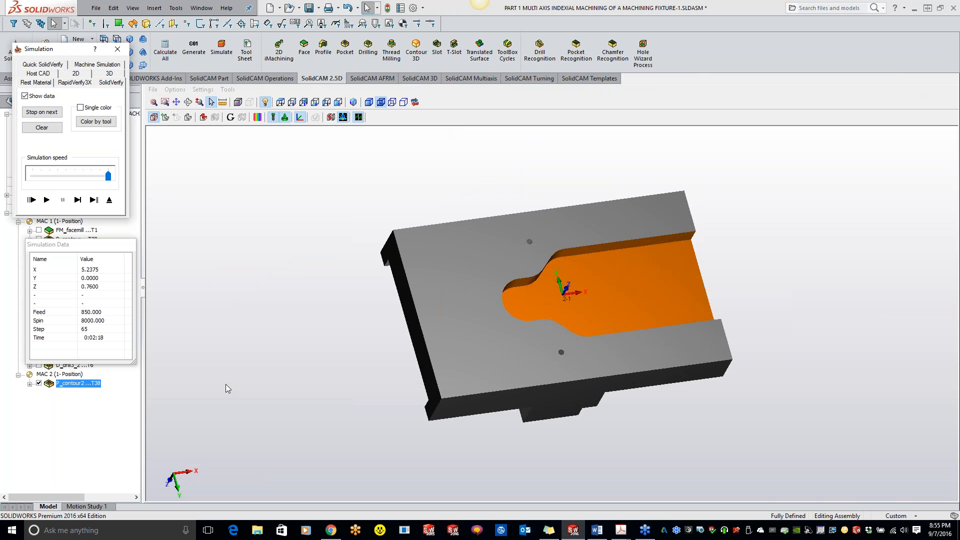
left_click(117, 49)
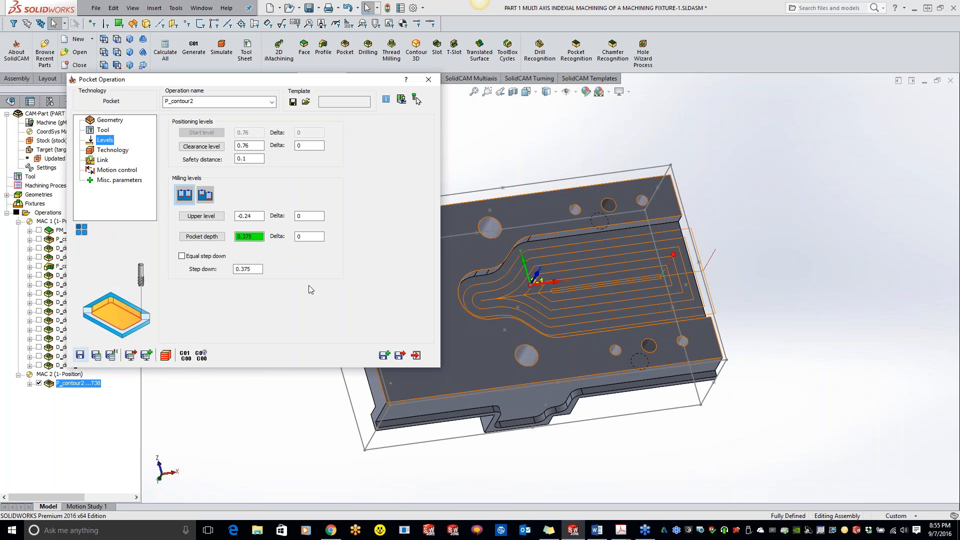
Set the pocket operation's extra parameter bStopM00 to Yes.
left_click(122, 181)
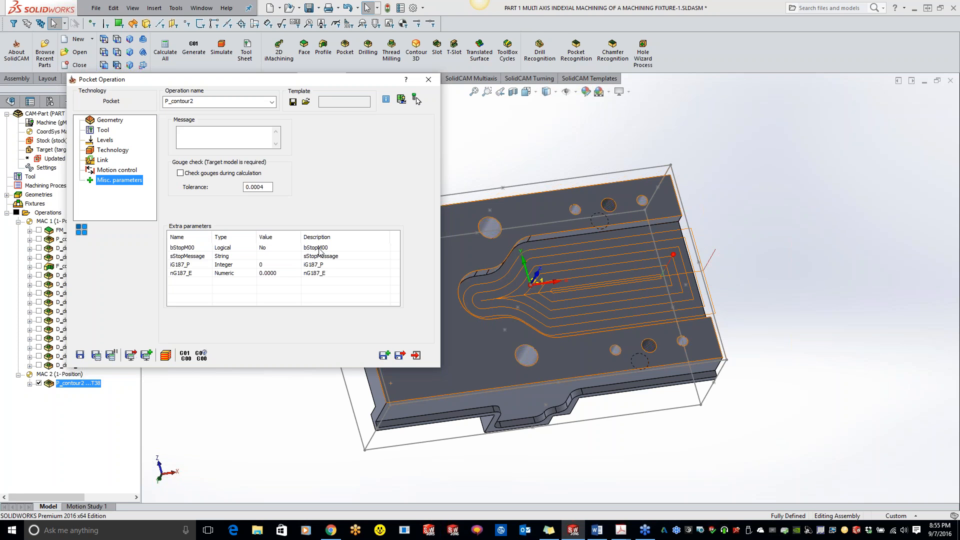
left_click(262, 248)
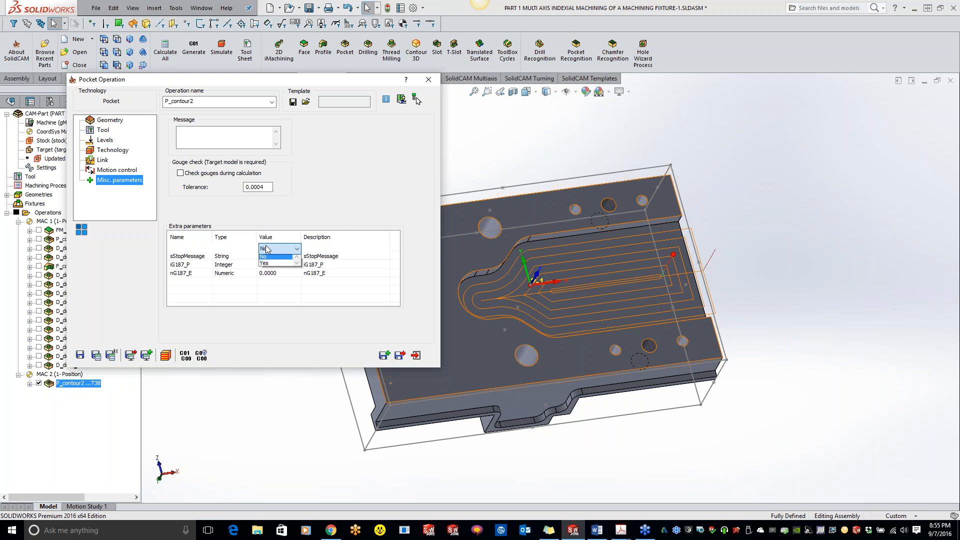
left_click(270, 265)
left_click(381, 305)
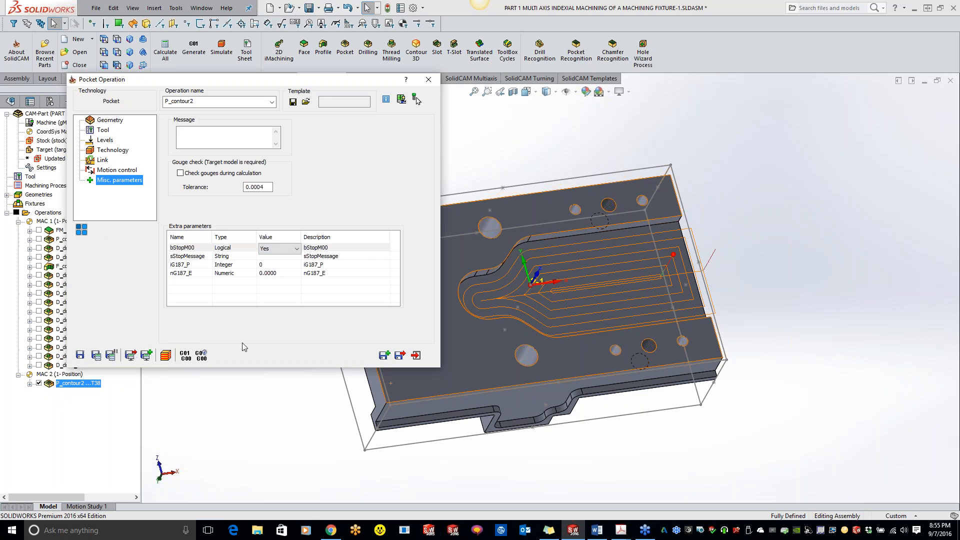
Generate the pocket operation's G-code, examine the M00 stop near the program's end, and close the code and operation.
left_click(186, 355)
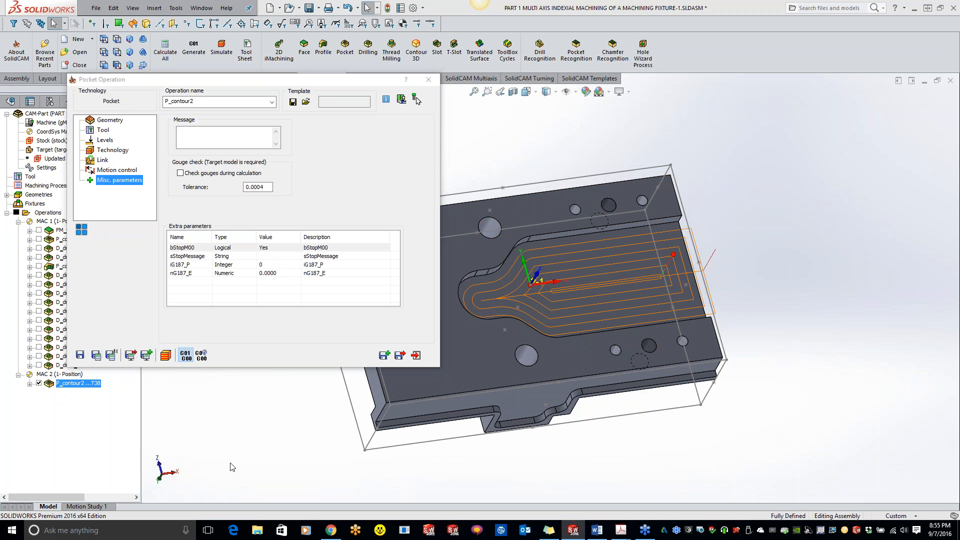
scroll(286, 408, "down", 20)
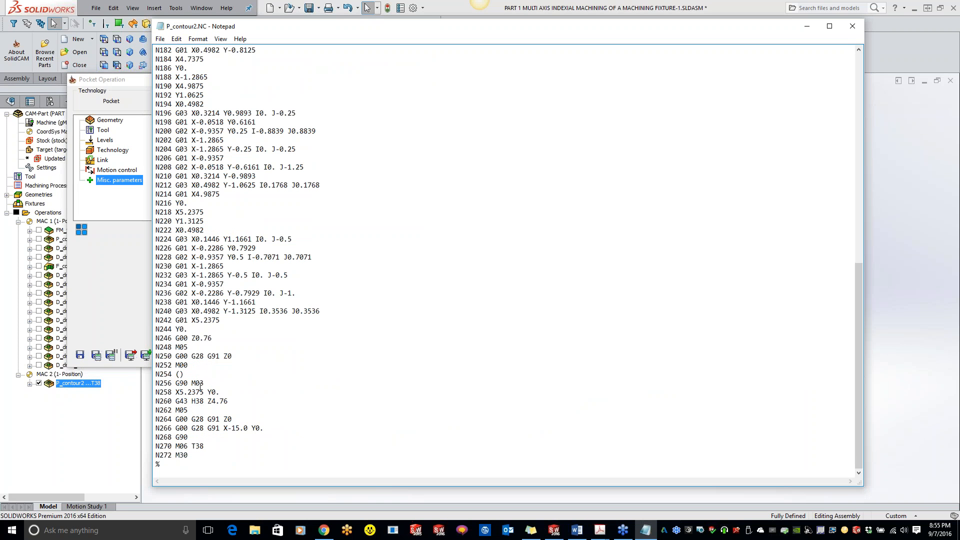
left_click_drag(195, 365, 154, 365)
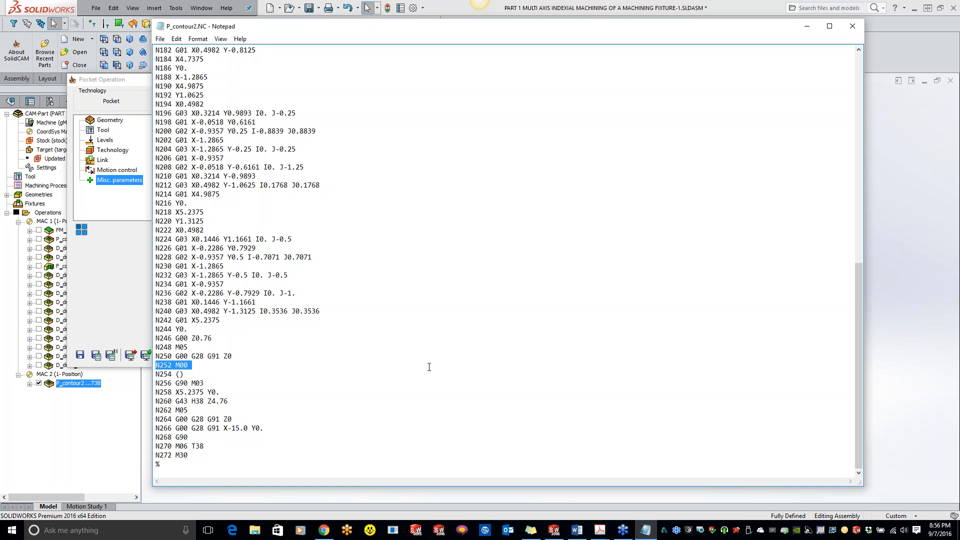
left_click(857, 31)
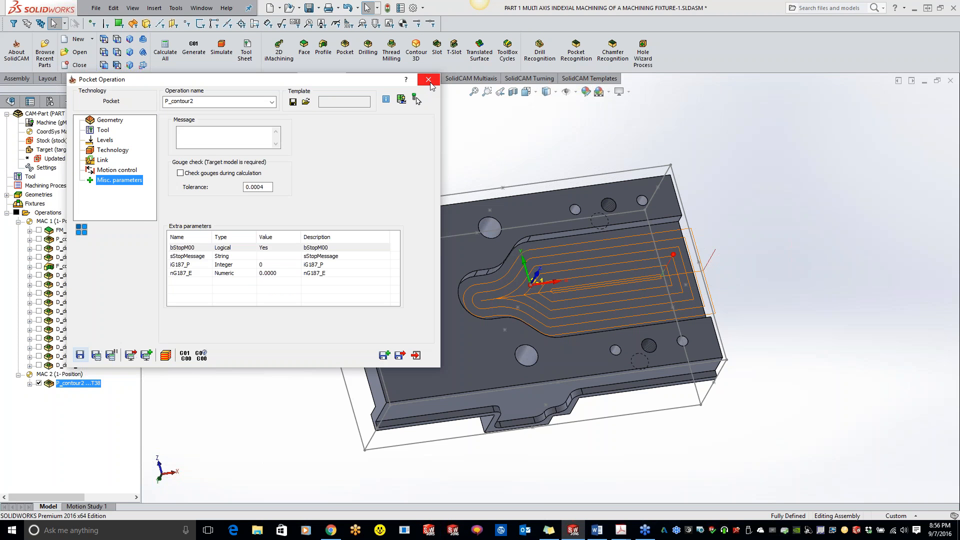
left_click(429, 81)
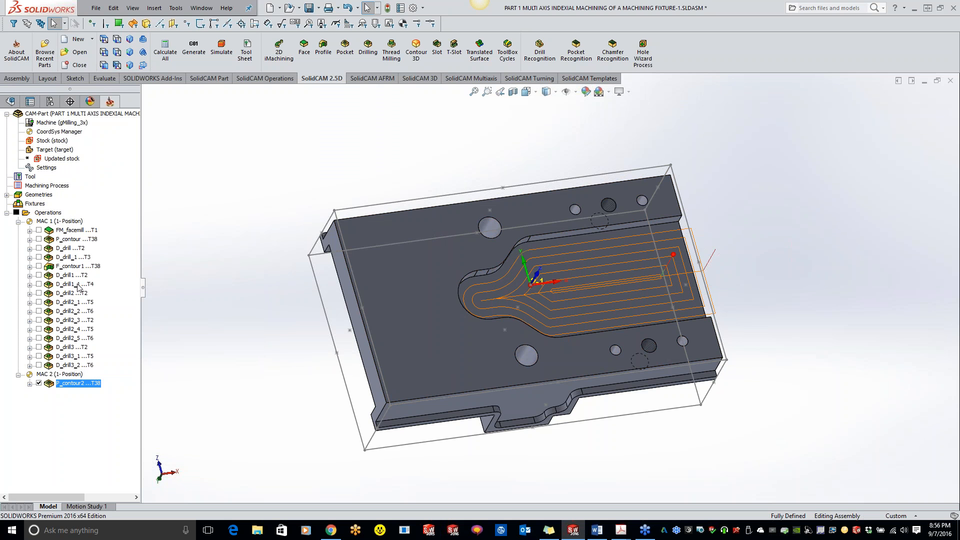
Reorder the MAC 1 operations so the T2 operations D_drill1, D_drill2, D_drill3 and D_drill2_3 directly follow D_drill.
left_click(70, 249)
middle_click_drag(349, 266, 536, 302)
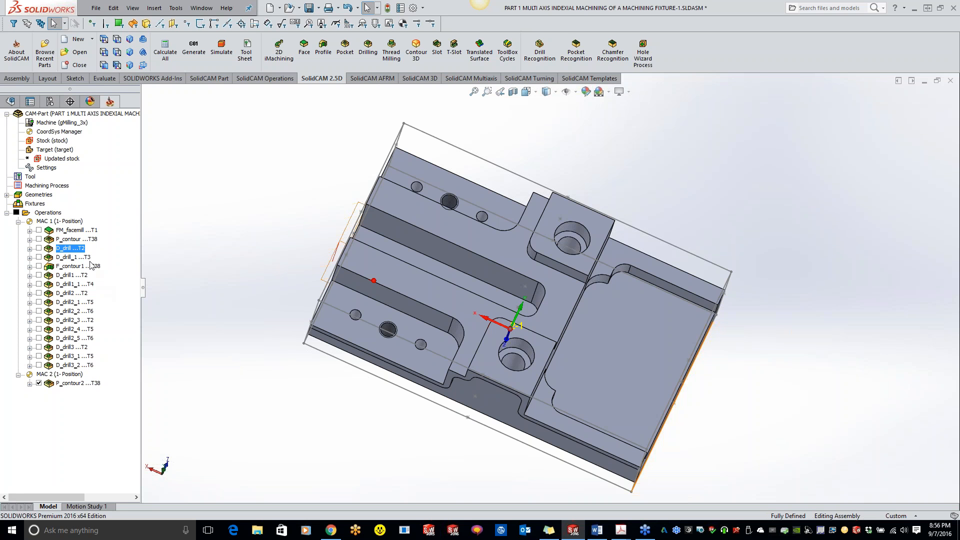
left_click(83, 275)
left_click_drag(80, 279, 75, 248)
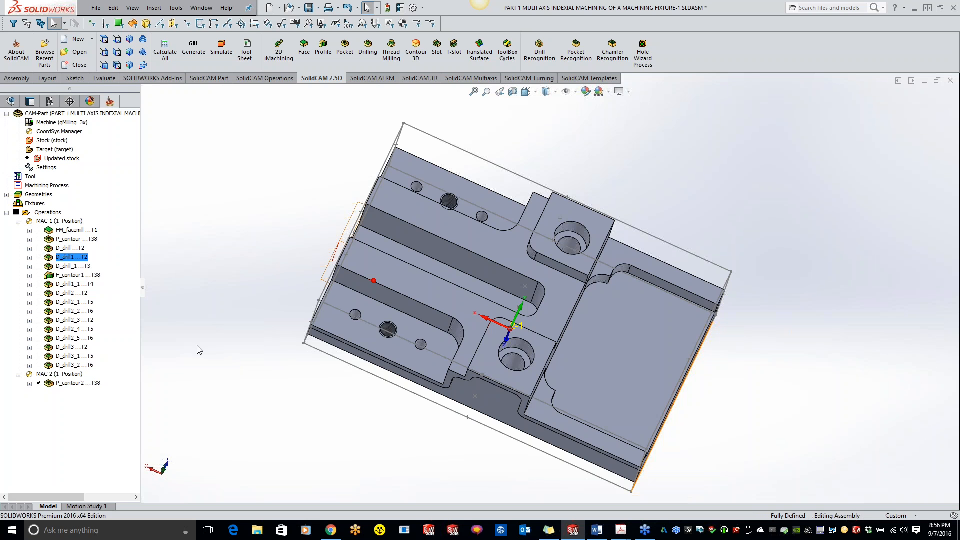
left_click(82, 293)
left_click_drag(83, 295, 83, 257)
left_click(84, 321)
left_click_drag(84, 322, 87, 268)
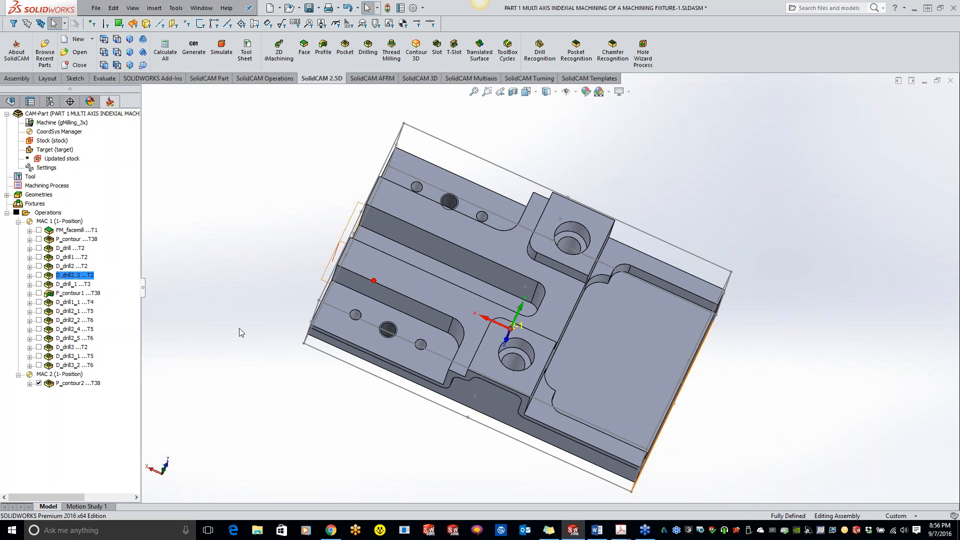
left_click(75, 348)
left_click(72, 267, "ctrl")
left_click_drag(71, 270, 72, 269)
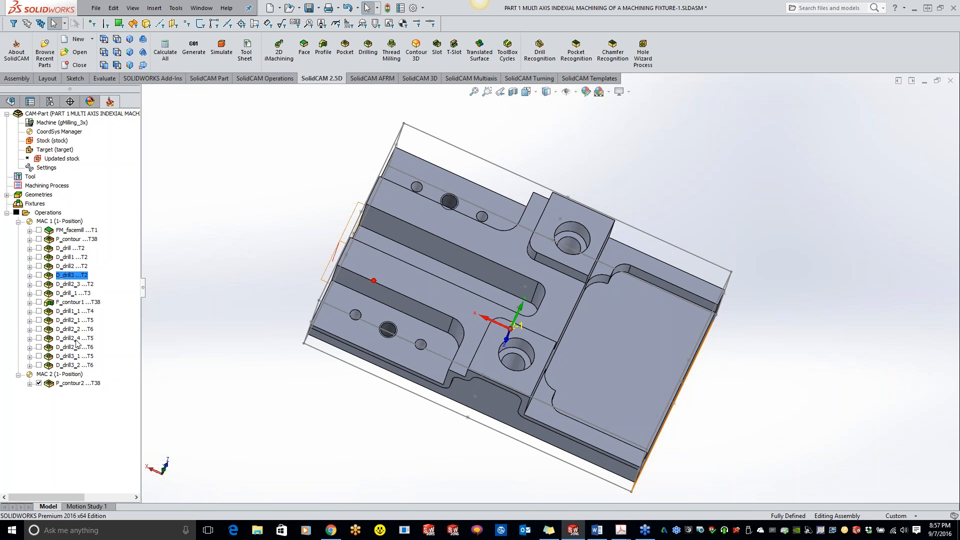
Explore advanced automatic sorting of the operations by tool type and diameter, review the tool type order, and cancel the sort.
right_click(55, 213)
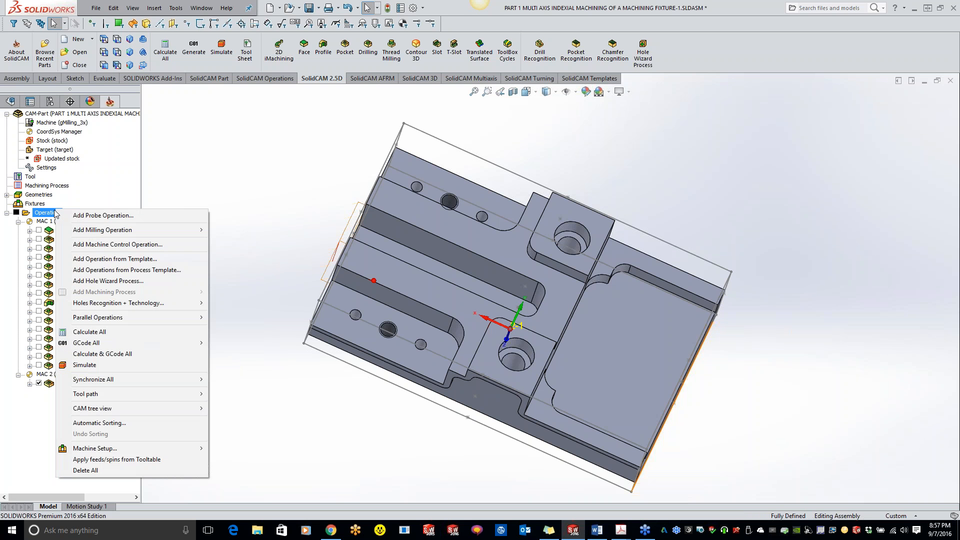
left_click(118, 424)
left_click(429, 276)
left_click(432, 289)
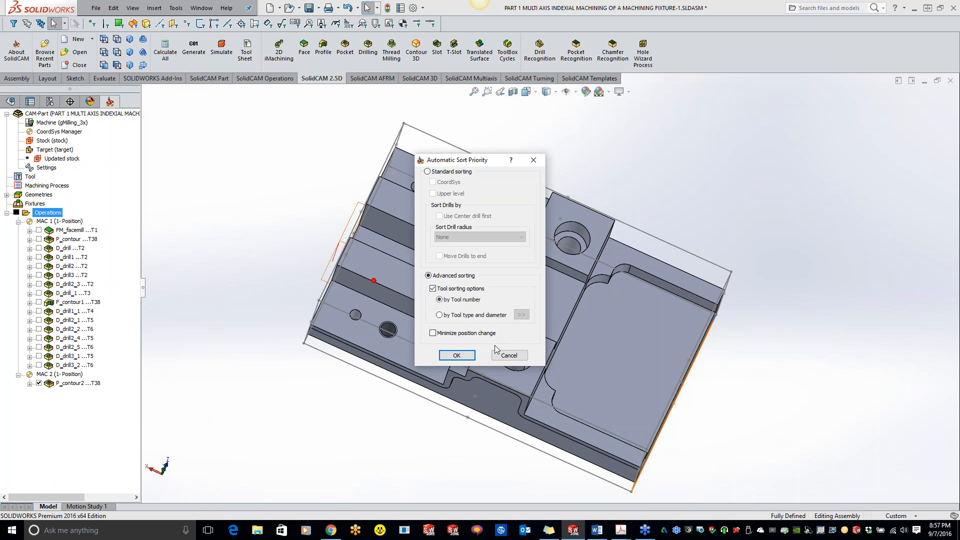
left_click(439, 314)
left_click(521, 315)
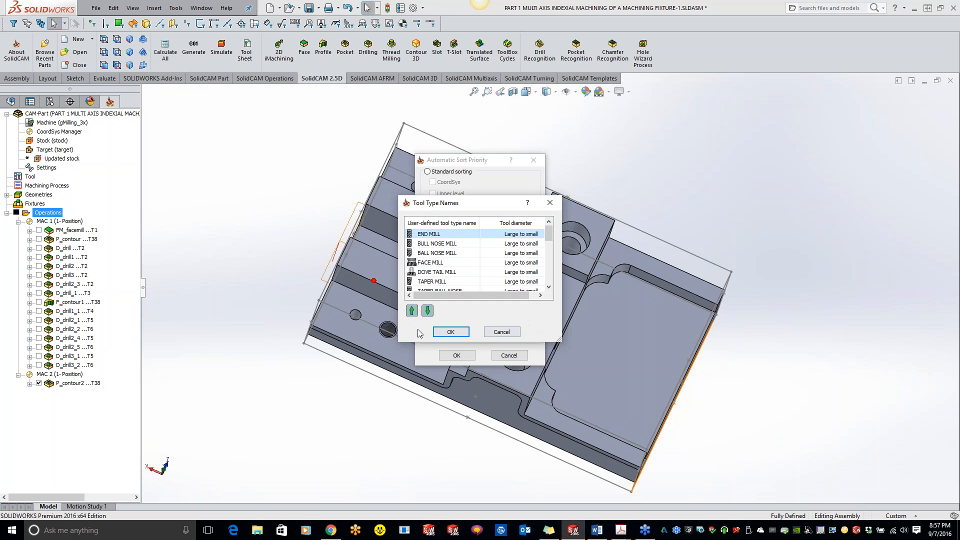
left_click(450, 332)
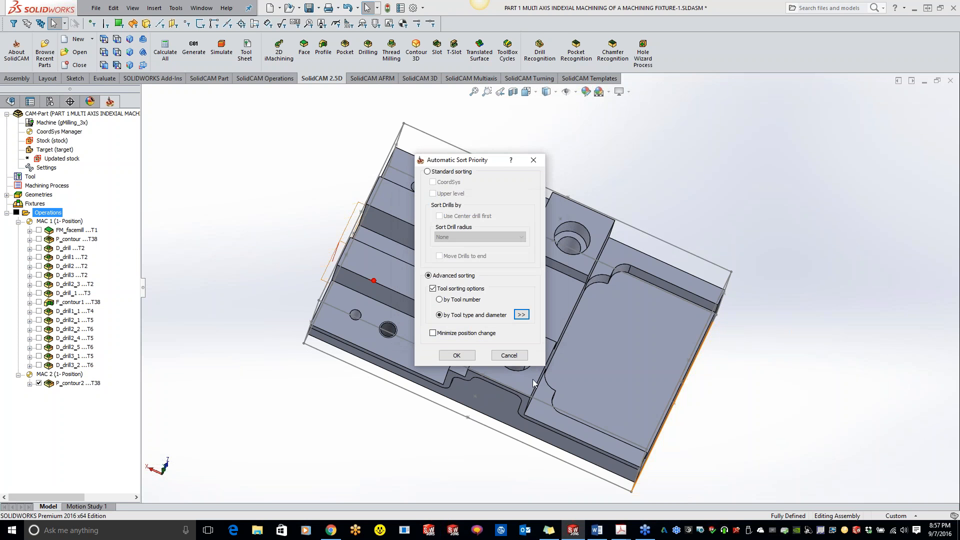
left_click(515, 356)
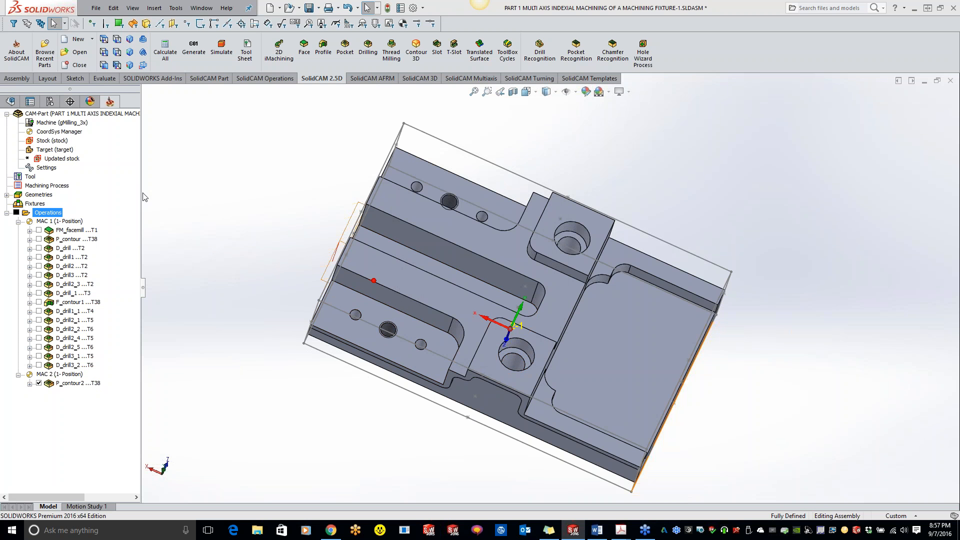
middle_click_drag(668, 370, 479, 331)
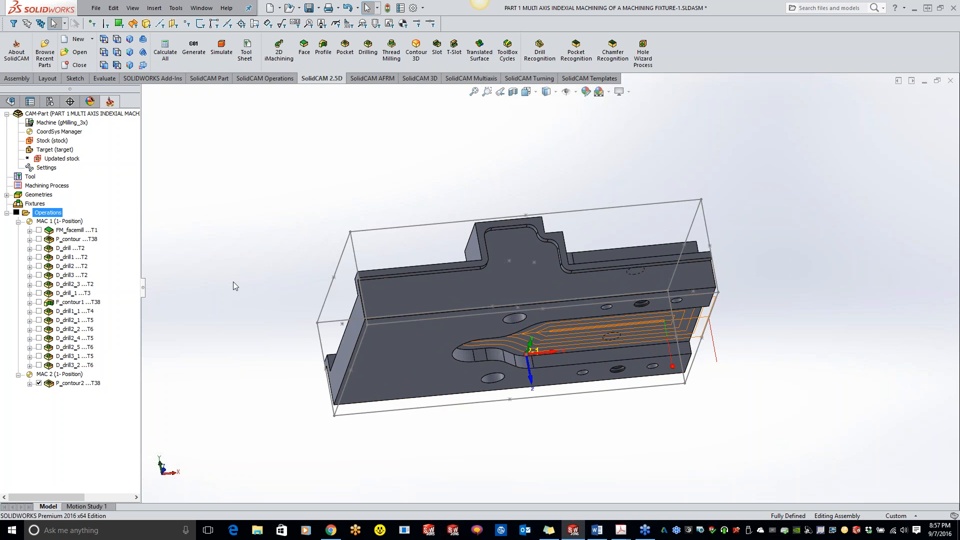
scroll(530, 340, "down", 3)
middle_click_drag(530, 340, 552, 485)
scroll(649, 298, "up", 2)
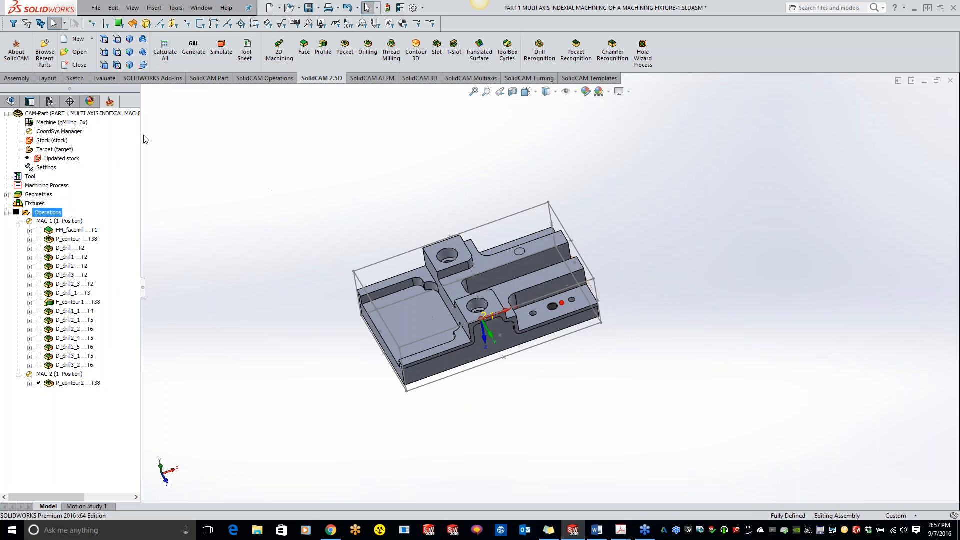
Insert the User Library-KURT-3600V vise assembly from the Kurt vise folder in SolidCAM Projects > Demo Files > SolidCAM, placing it beside the fixture.
left_click(18, 79)
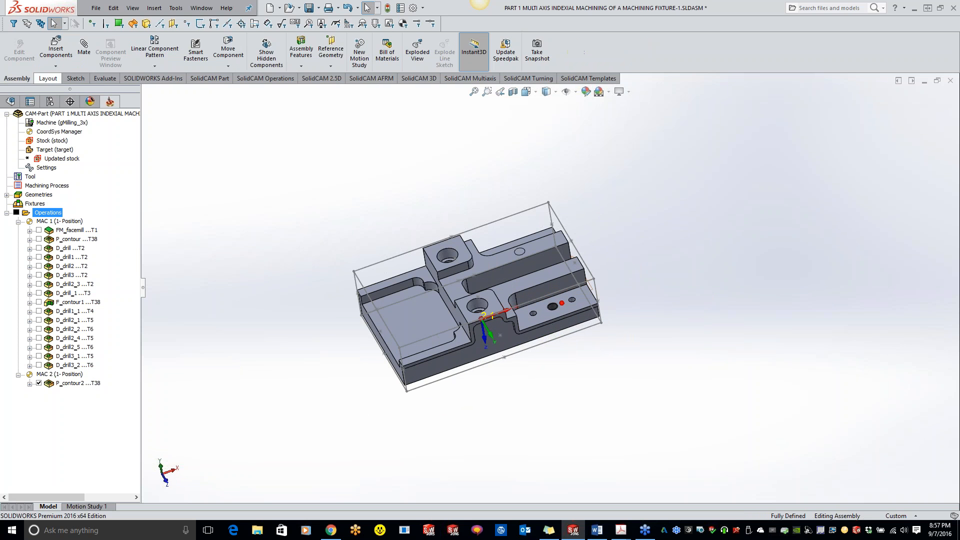
left_click(53, 47)
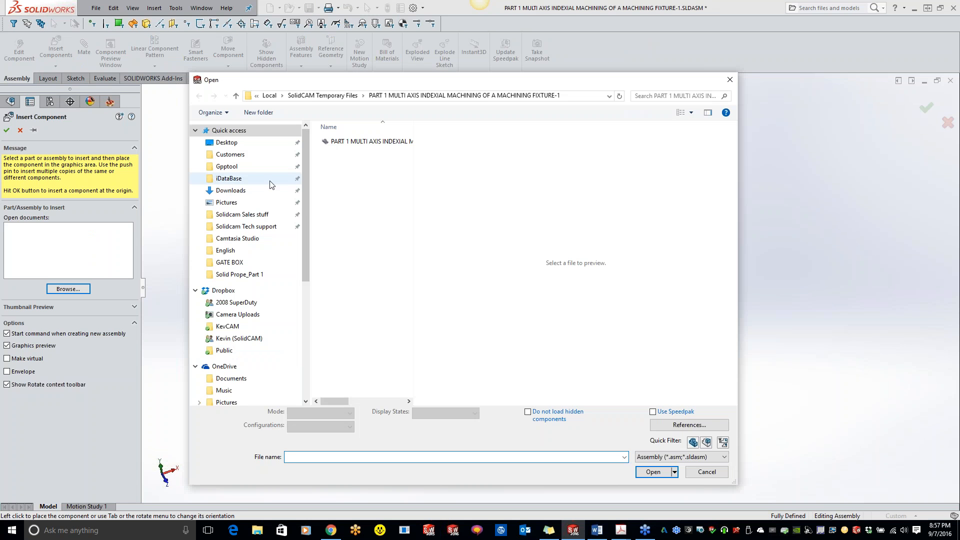
scroll(297, 250, "down", 5)
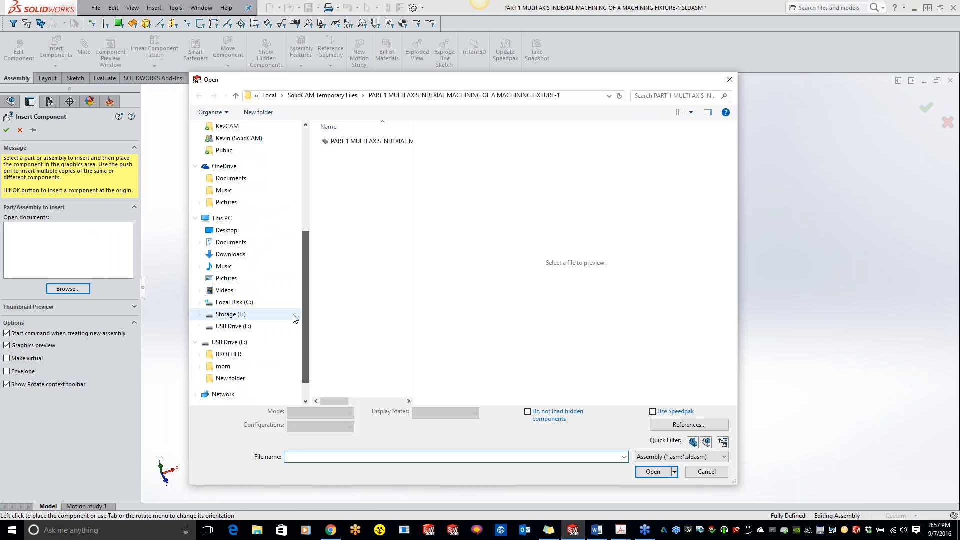
left_click(200, 315)
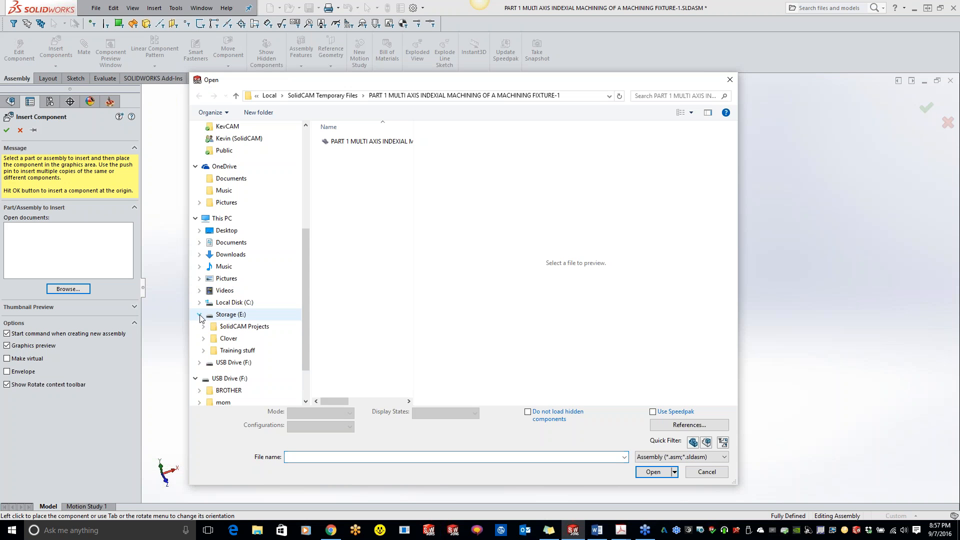
left_click(229, 326)
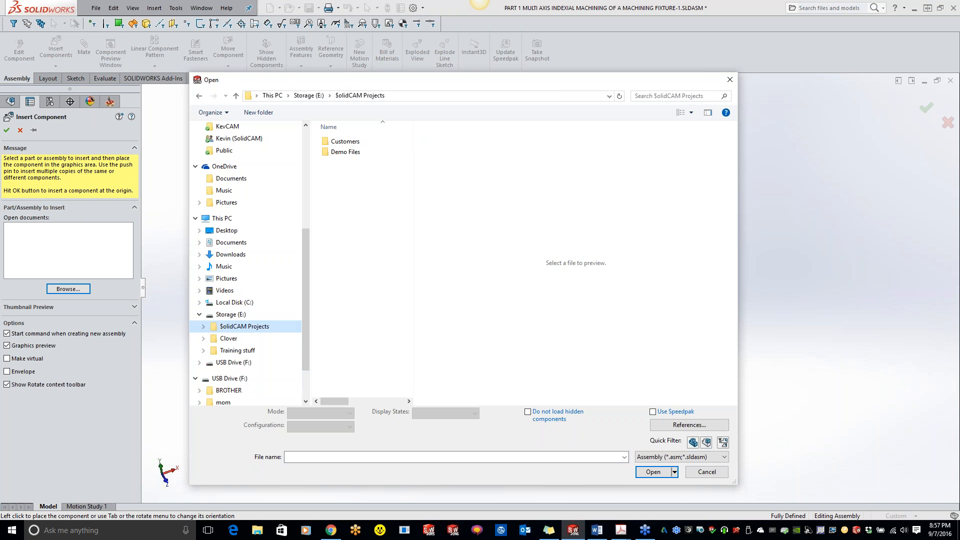
double_click(350, 152)
double_click(343, 163)
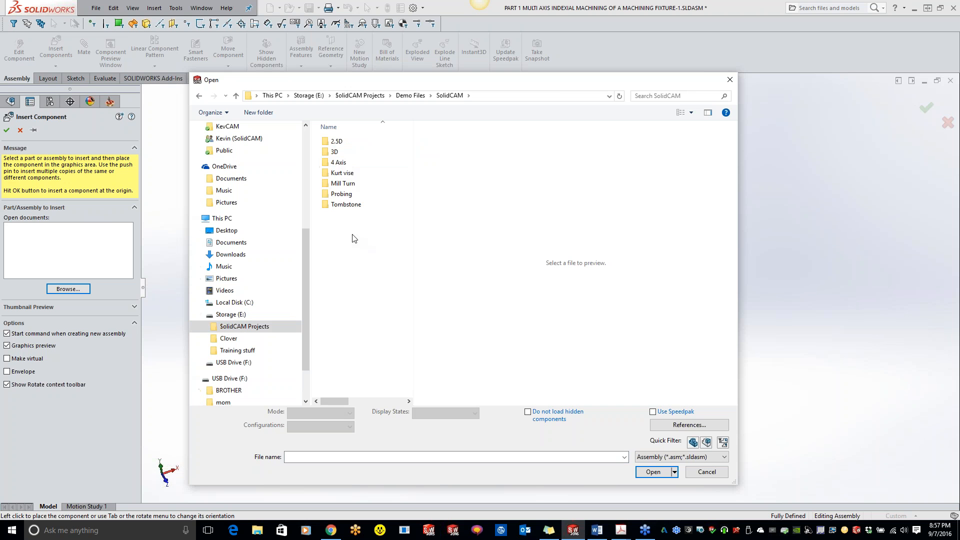
double_click(349, 177)
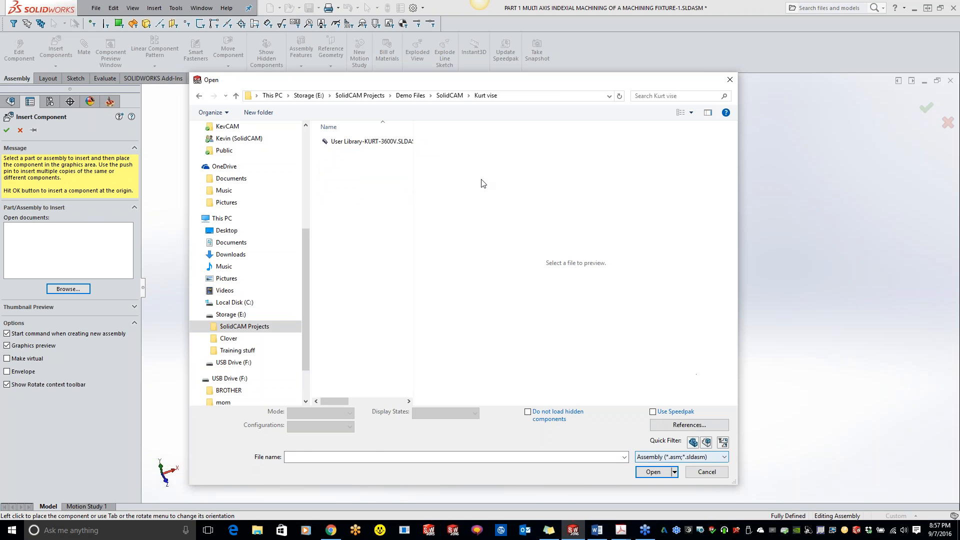
double_click(400, 142)
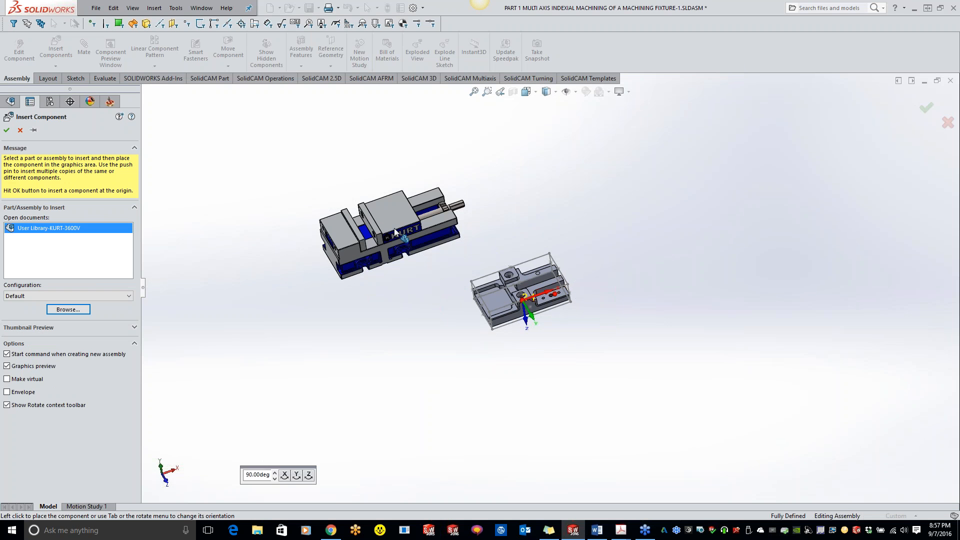
left_click(380, 235)
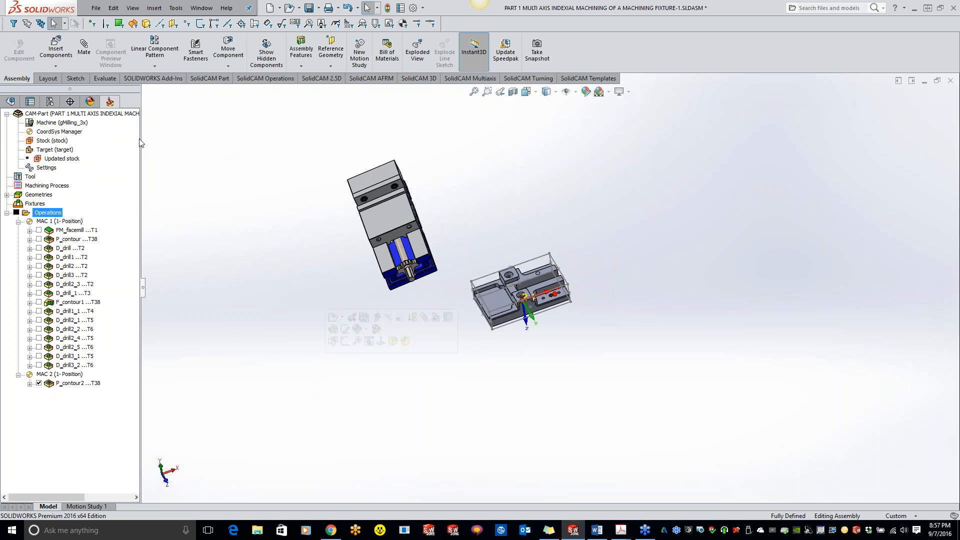
Dissolve the inserted KURT-3600V subassembly, moving all its components into the main assembly.
left_click(10, 102)
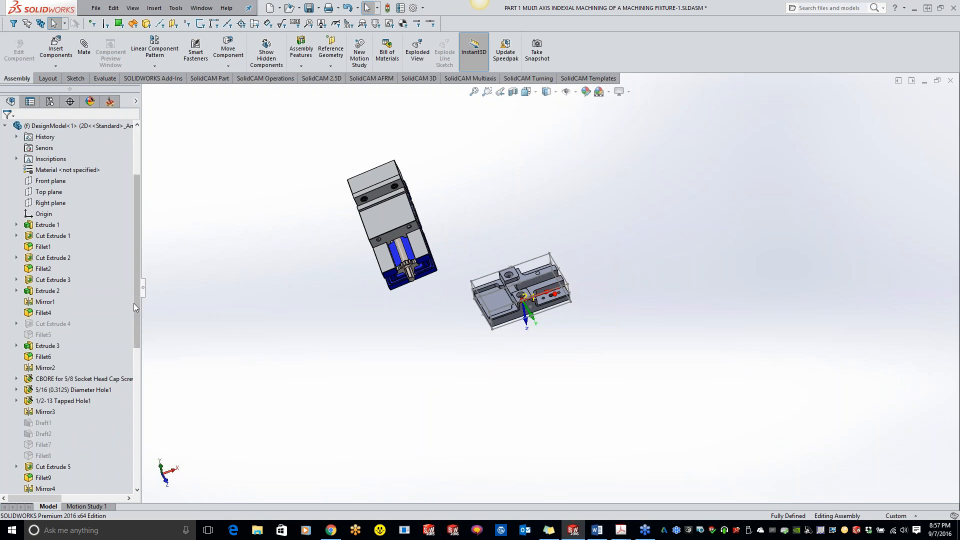
left_click_drag(138, 304, 112, 439)
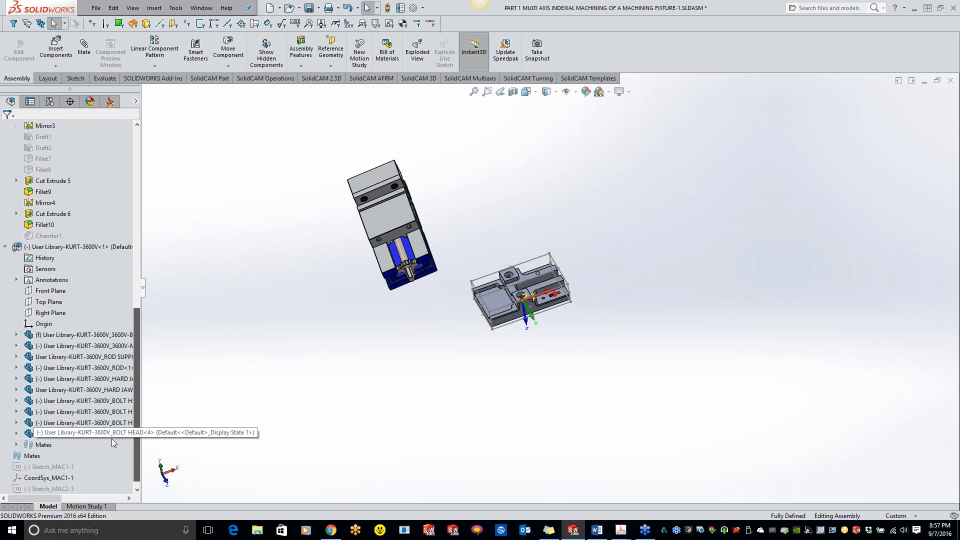
right_click(61, 249)
left_click(108, 368)
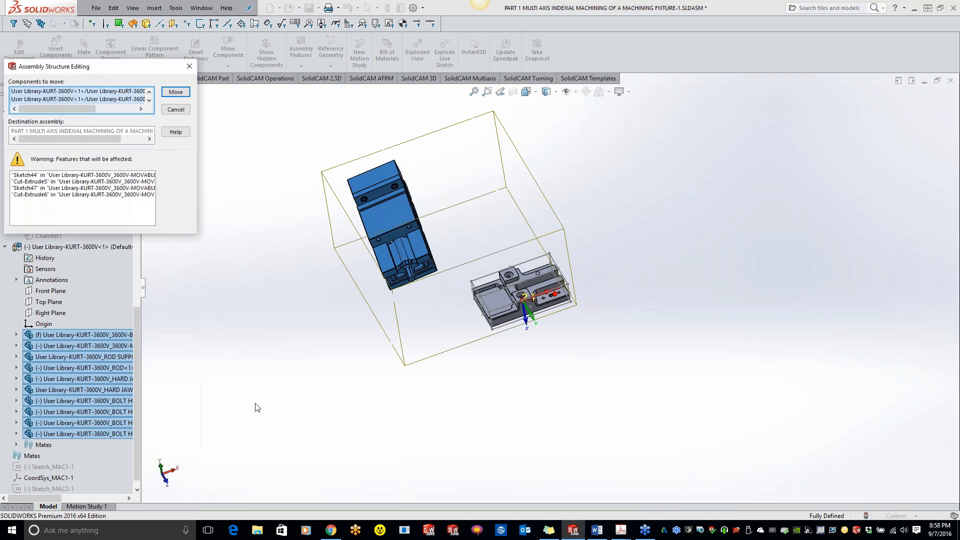
left_click(176, 92)
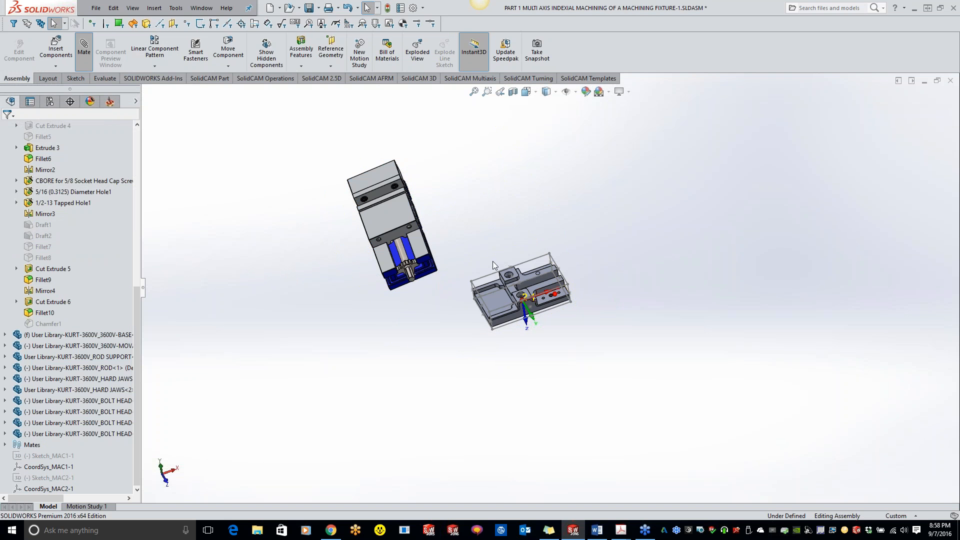
Try to add a parallel mate between the fixture's side face and the vise's fixed jaw face.
scroll(493, 261, "down", 3)
middle_click_drag(562, 333, 671, 337)
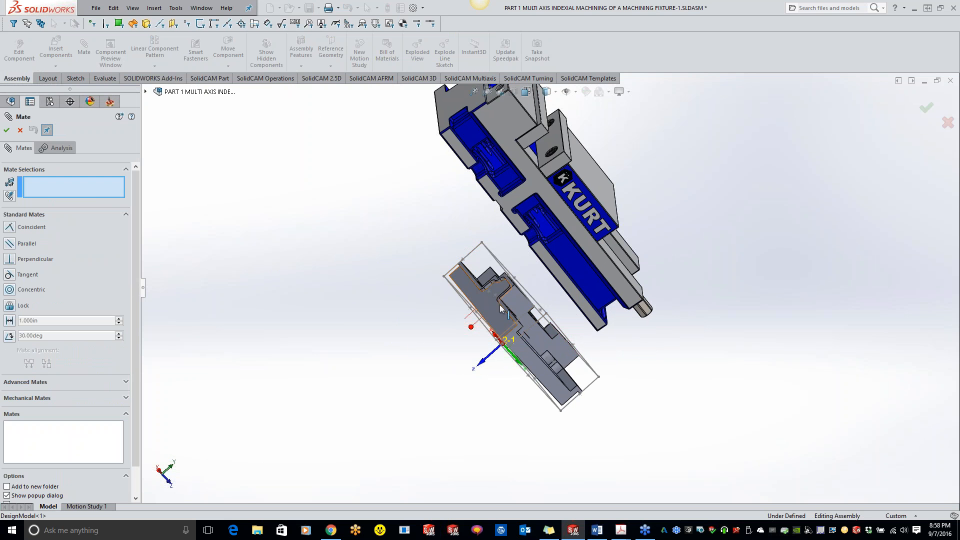
scroll(513, 294, "up", 1)
scroll(512, 292, "down", 1)
scroll(513, 284, "down", 4)
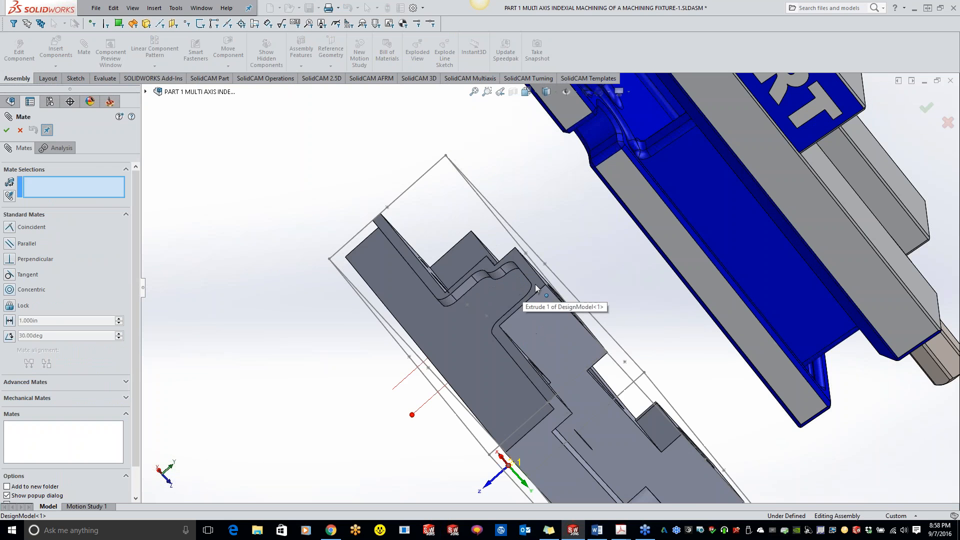
left_click(535, 283)
scroll(550, 299, "up", 4)
middle_click_drag(550, 300, 472, 320)
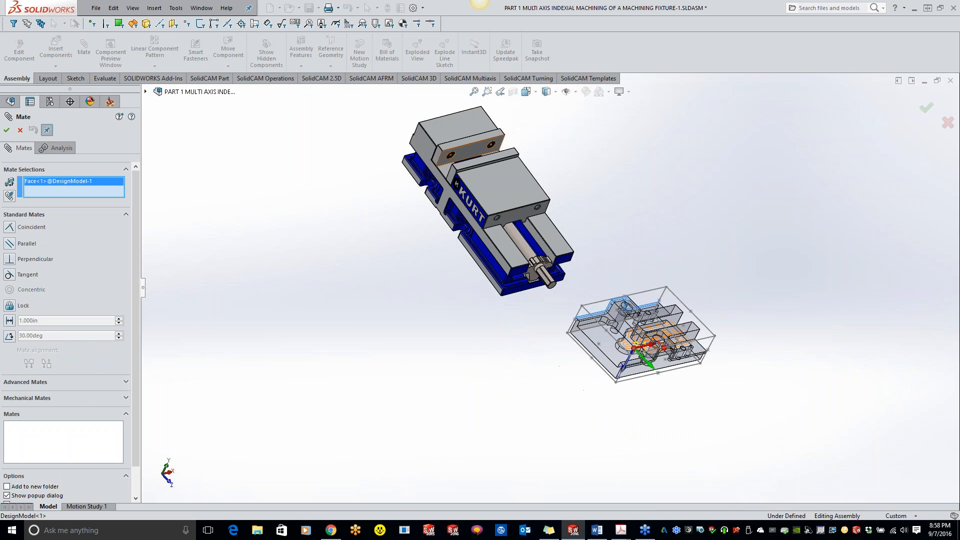
left_click(470, 153)
left_click(26, 244)
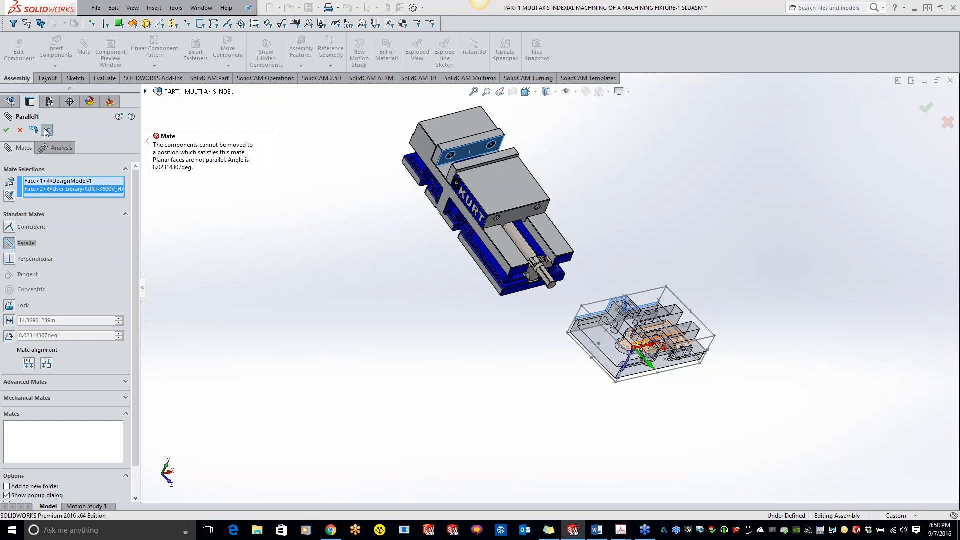
left_click(20, 131)
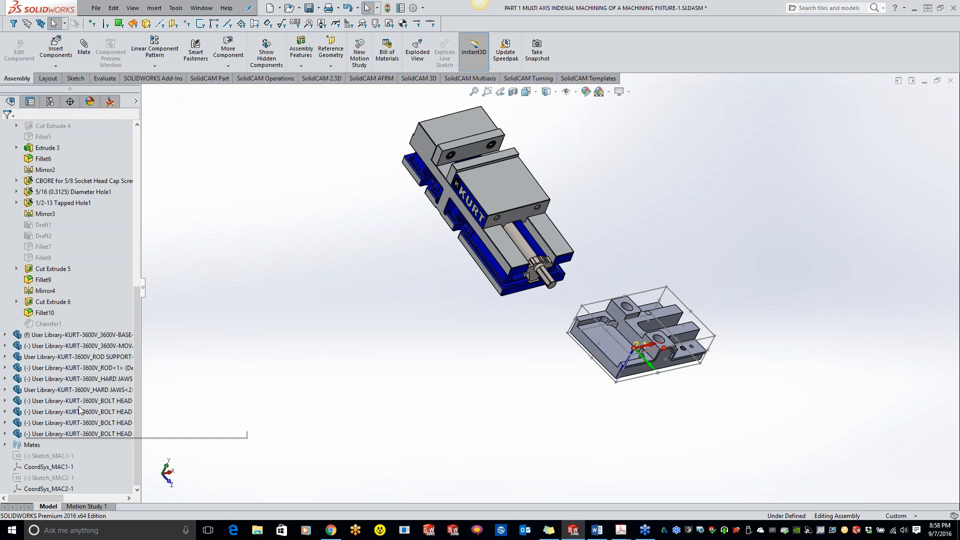
Float the fixed KURT-3600V base component in this configuration only.
right_click(70, 334)
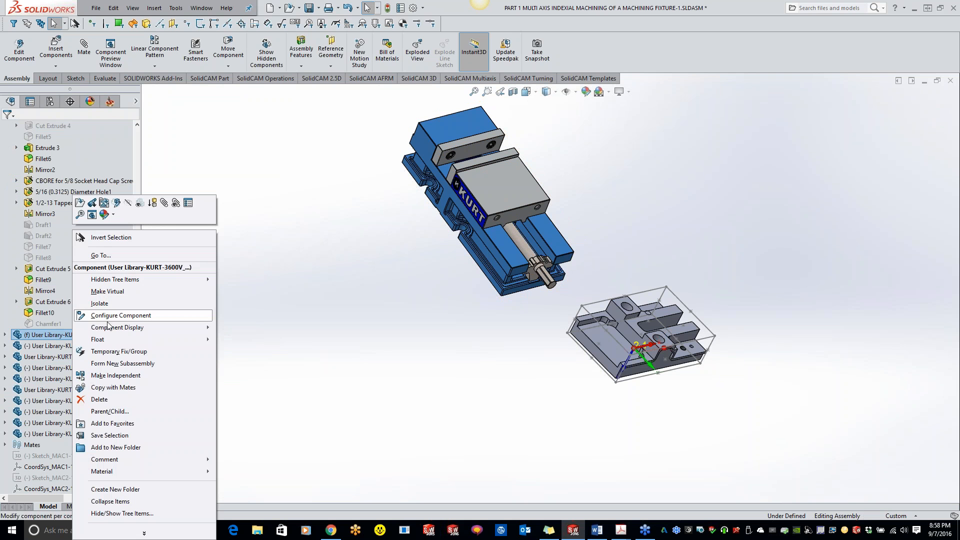
mouse_move(130, 340)
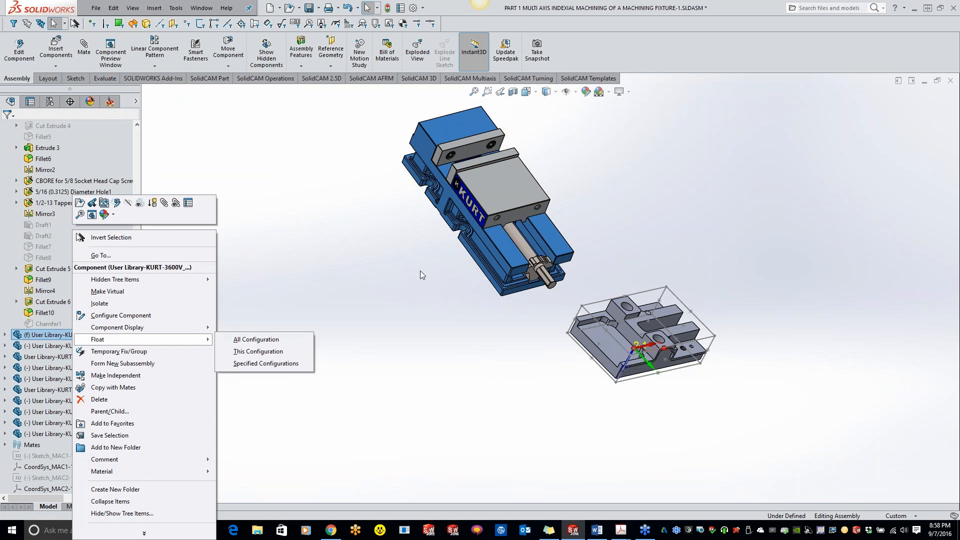
left_click(229, 353)
Add a coincident mate between the vise's fixed hard jaw face and the fixture's side face.
left_click(462, 150)
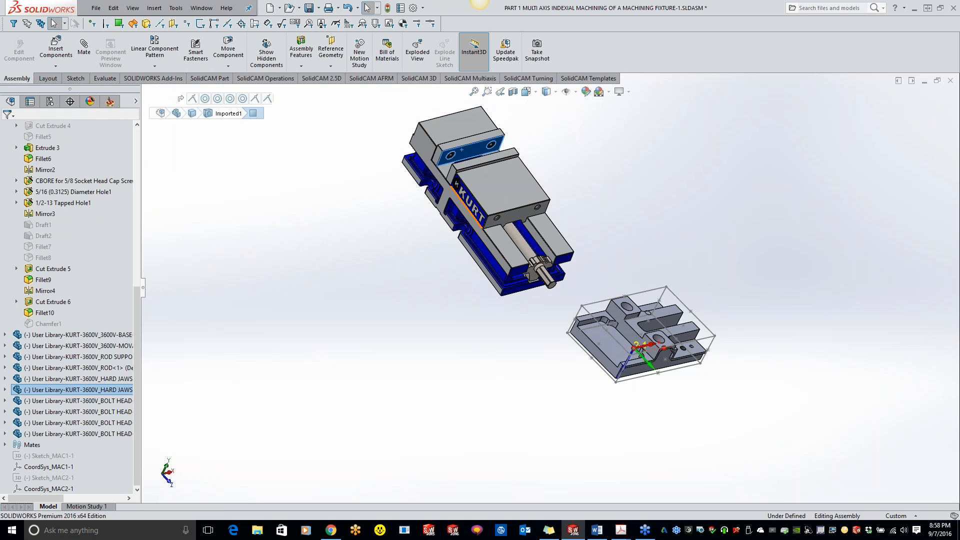
left_click(84, 48)
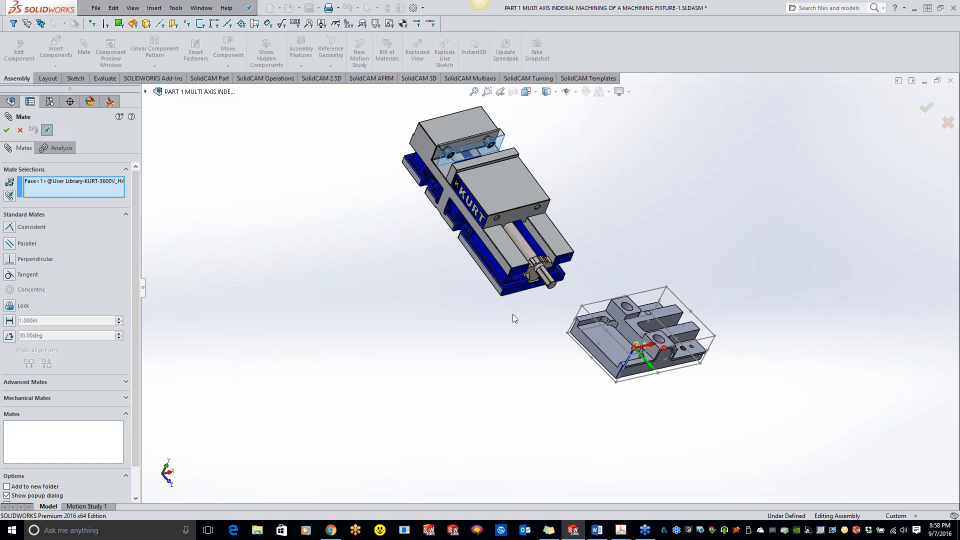
middle_click_drag(603, 341, 699, 447)
scroll(527, 252, "down", 6)
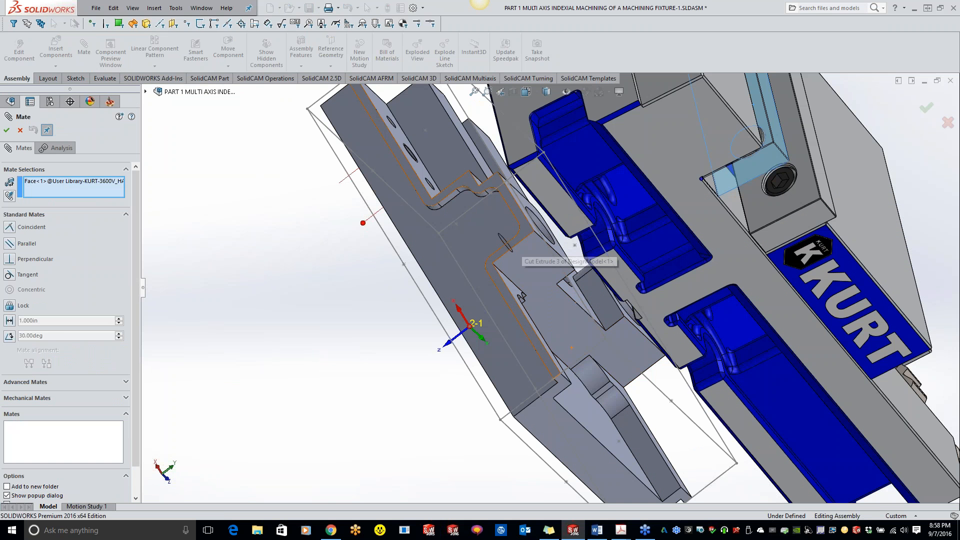
left_click(525, 231)
left_click(634, 215)
Add a coincident mate between the fixture's opposite side face and the movable hard jaw's clamping face.
scroll(565, 283, "up", 5)
middle_click_drag(585, 319, 623, 323)
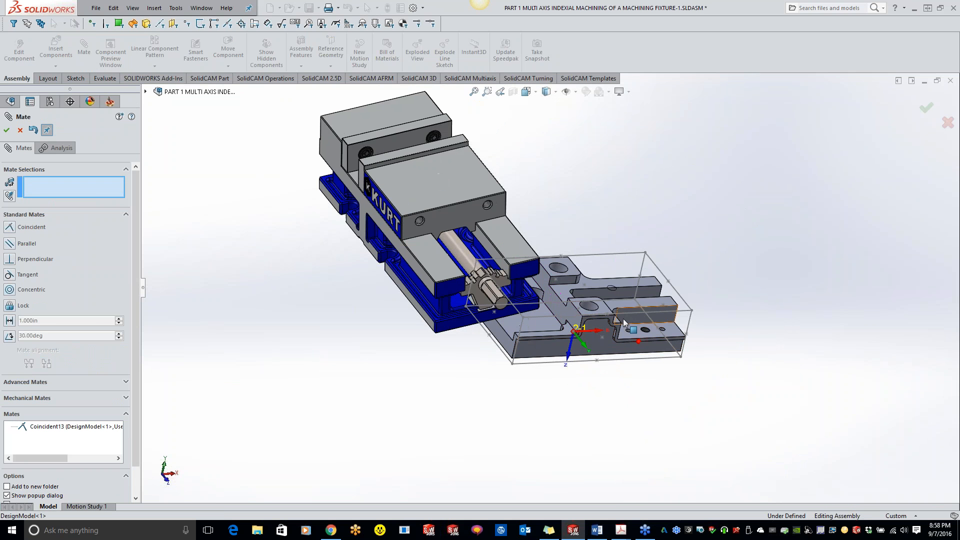
scroll(624, 322, "down", 2)
left_click(567, 333)
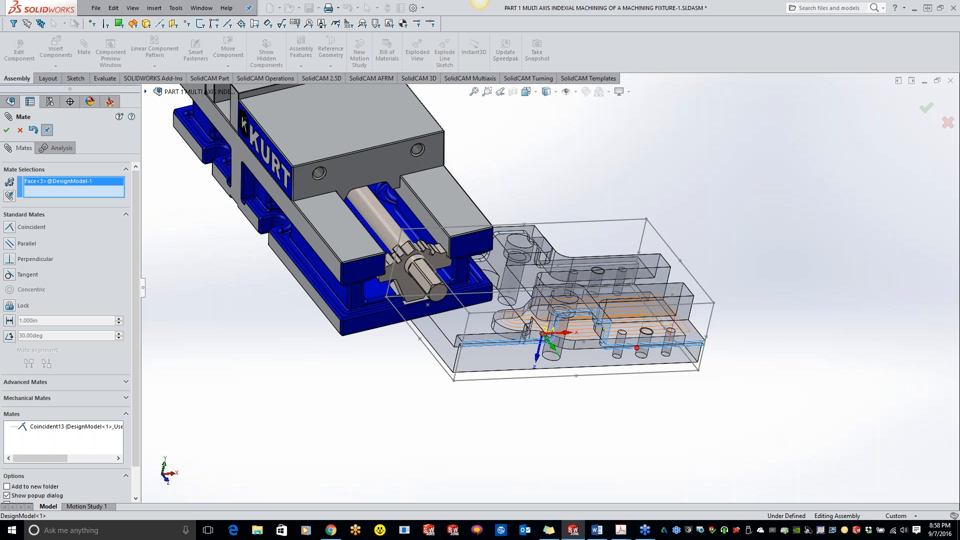
scroll(450, 325, "up", 3)
scroll(391, 184, "down", 2)
middle_click_drag(365, 217, 561, 285)
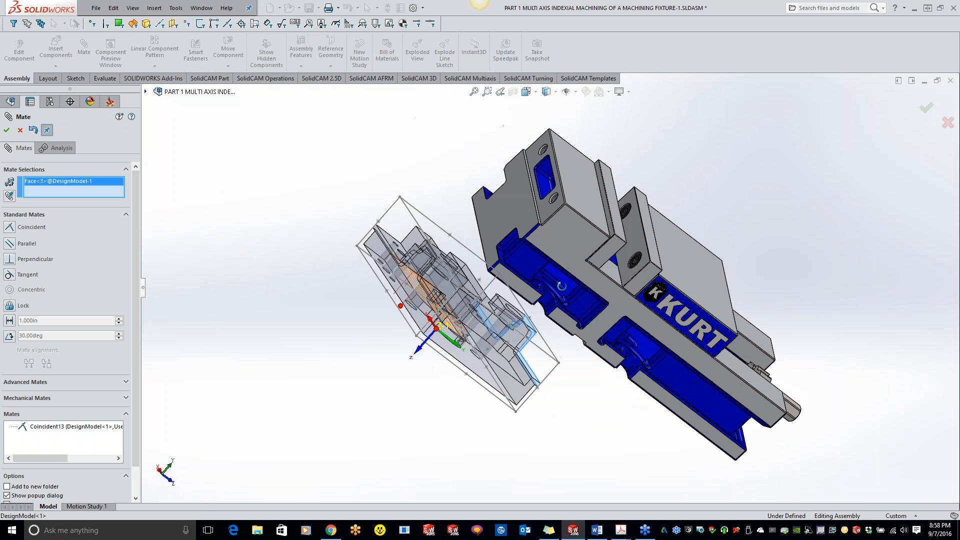
left_click(636, 251)
left_click(748, 231)
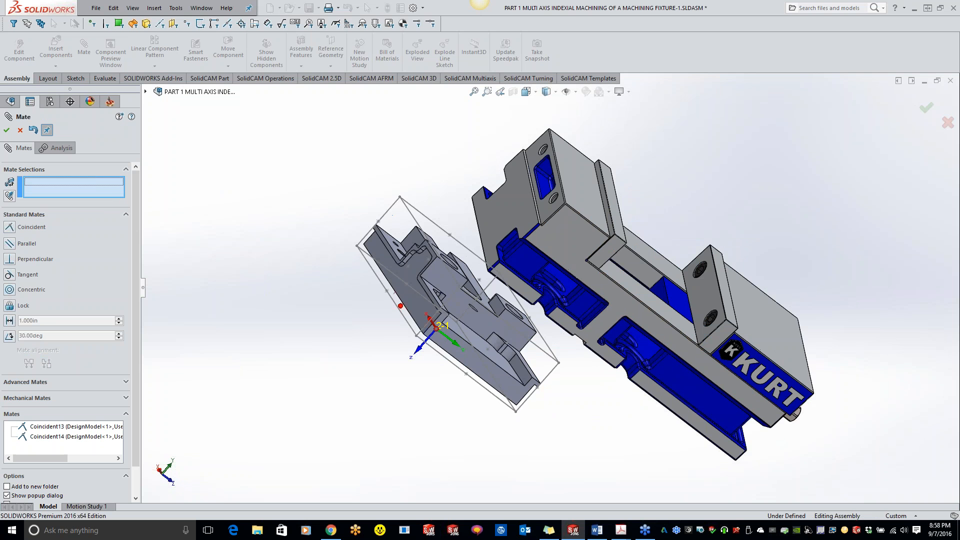
middle_click_drag(462, 363, 508, 321)
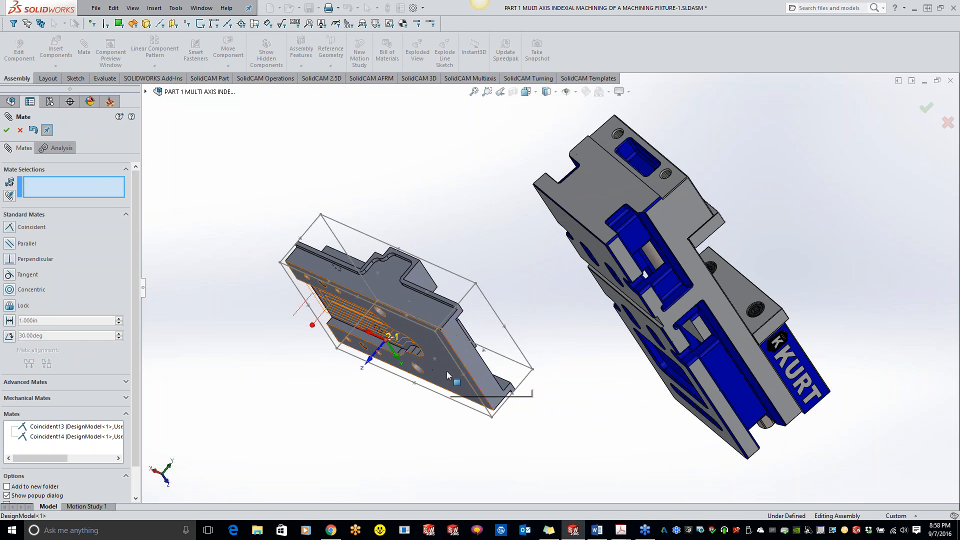
left_click(446, 371)
middle_click_drag(545, 295, 495, 415)
left_click(432, 332)
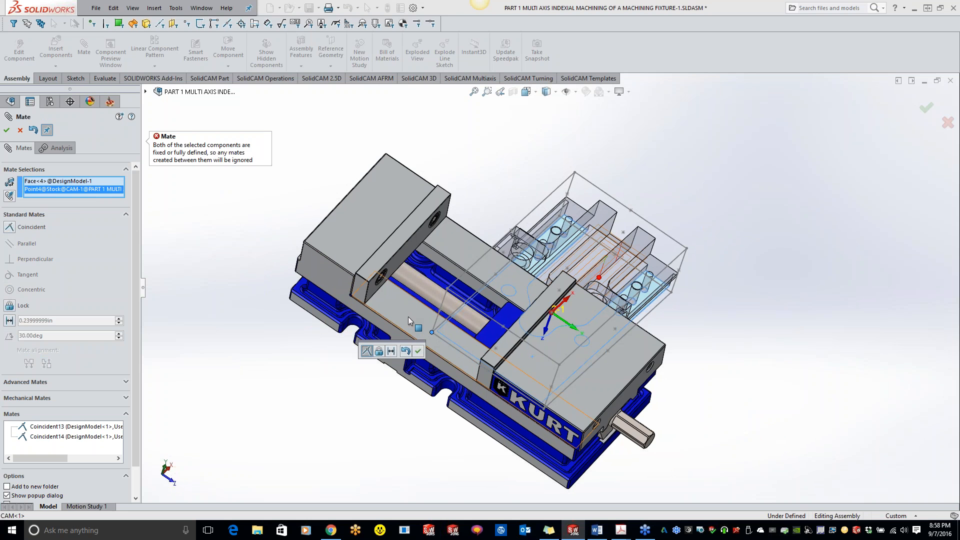
right_click(83, 187)
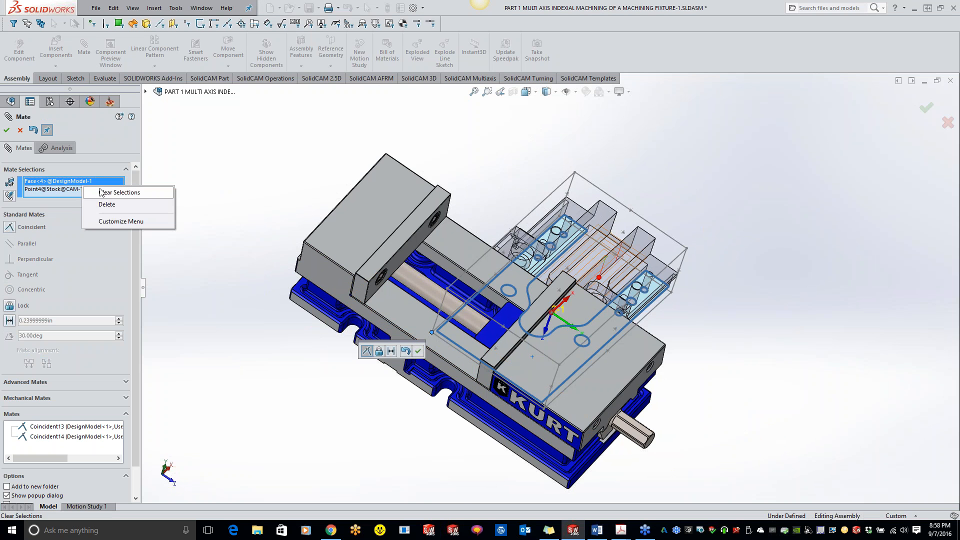
left_click(102, 192)
Add a coincident mate between the lower corner point of the stock and the vise's bed surface.
middle_click_drag(370, 280, 248, 339)
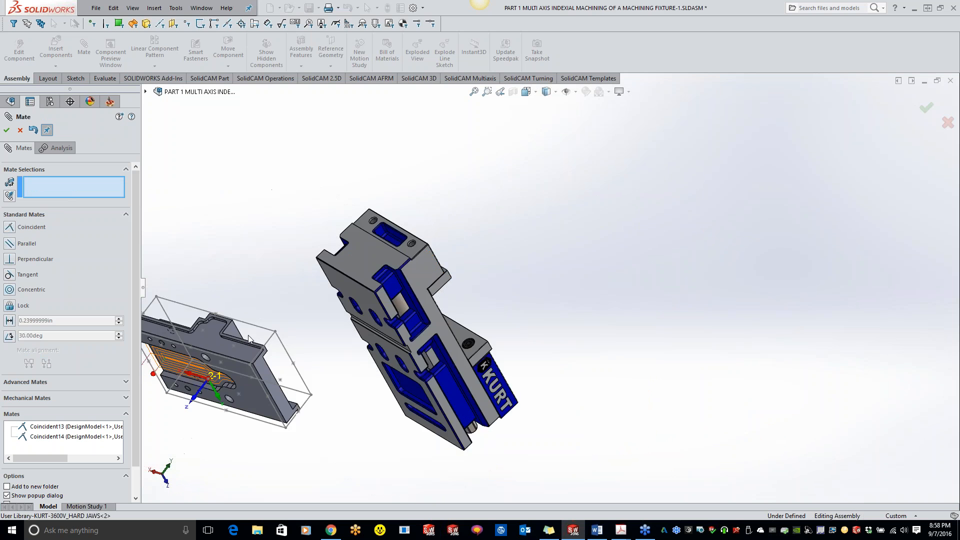
scroll(285, 375, "down", 3)
left_click(317, 449)
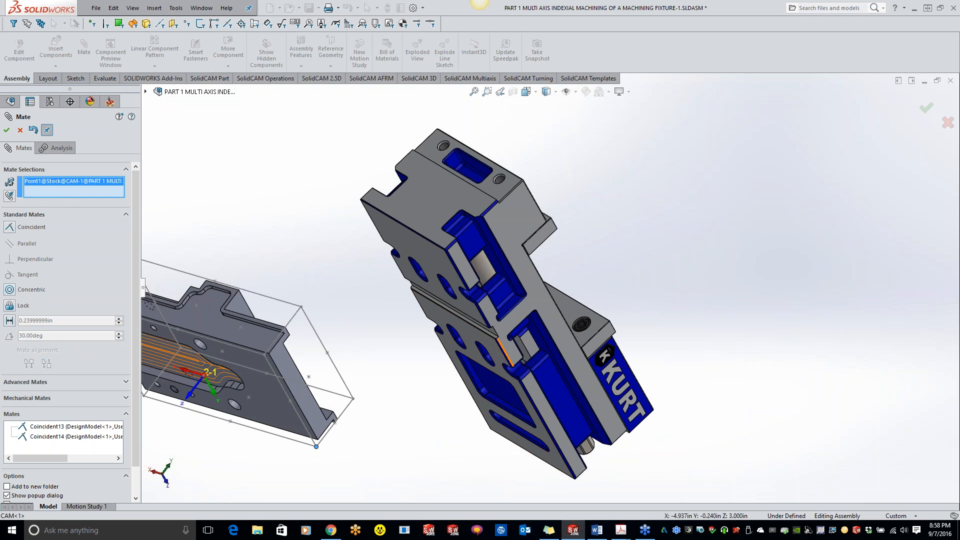
scroll(400, 429, "down", 2)
middle_click_drag(438, 374, 386, 355)
left_click(388, 361)
left_click(376, 377)
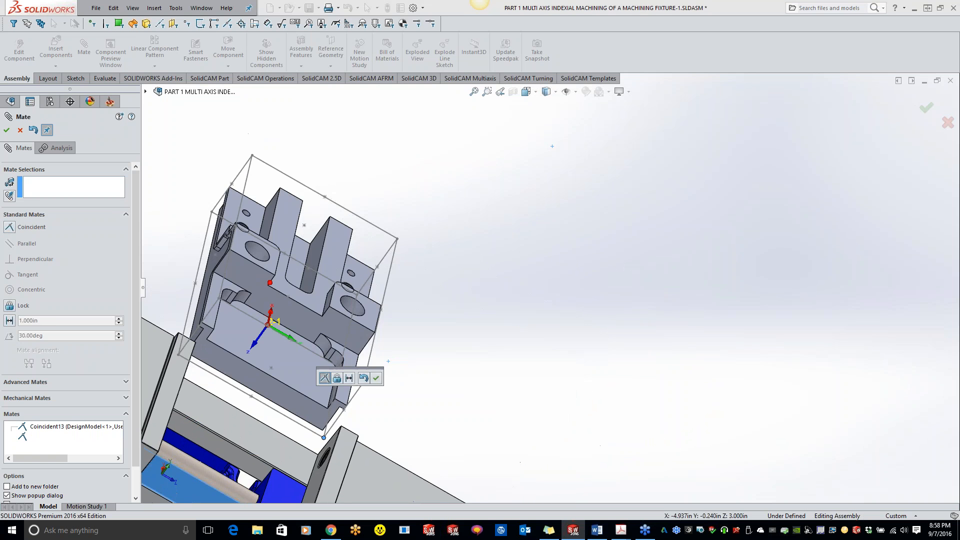
Add a parallel mate between the fixture's underside face and the vise's flat bed surface.
scroll(353, 407, "up", 5)
middle_click_drag(419, 366, 328, 313)
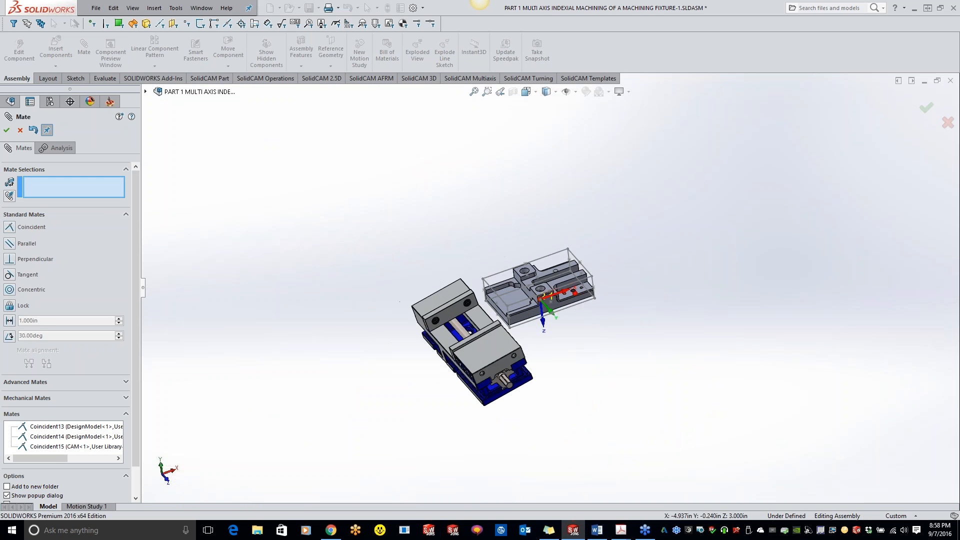
middle_click_drag(480, 219, 465, 193)
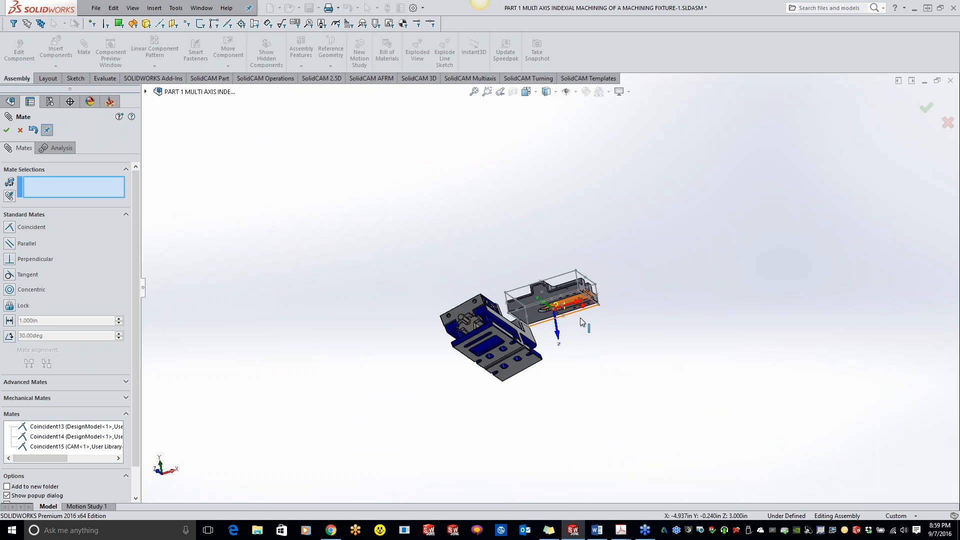
scroll(584, 324, "down", 6)
left_click(403, 269)
middle_click_drag(388, 342, 535, 448)
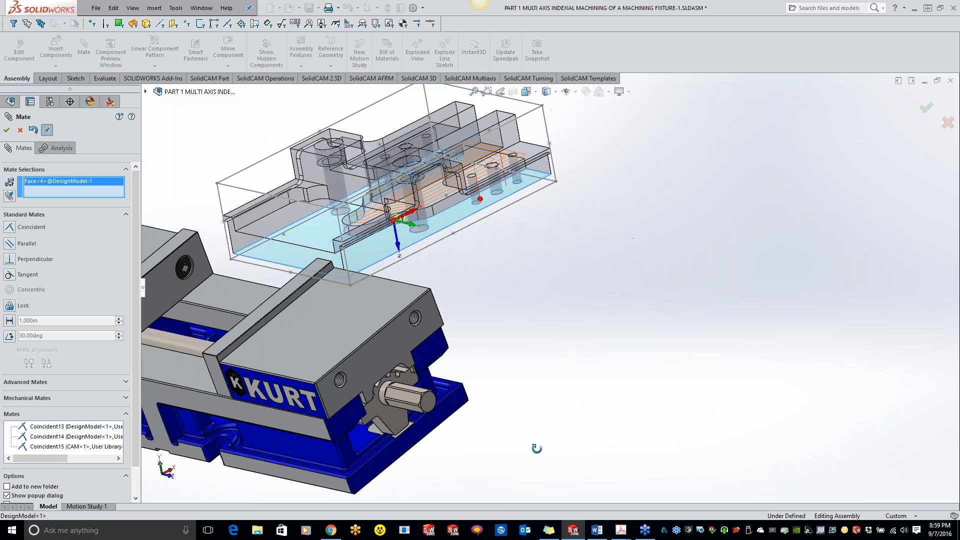
scroll(535, 449, "down", 1)
left_click(16, 244)
left_click(161, 262)
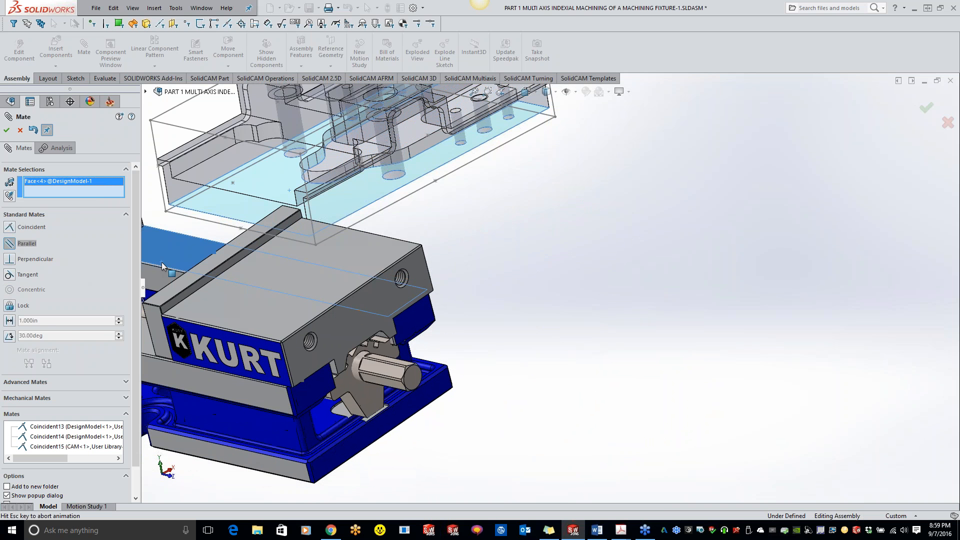
left_click(151, 251)
scroll(151, 252, "up", 4)
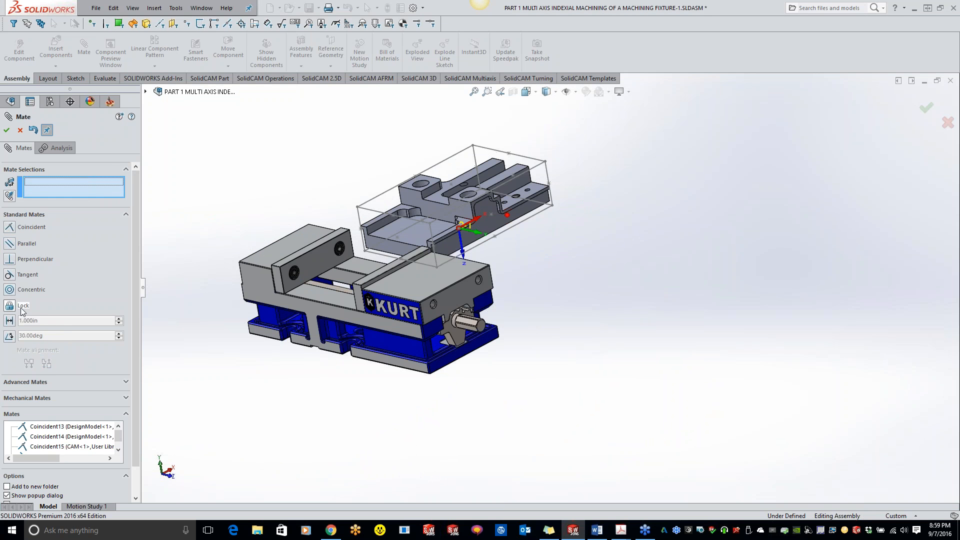
Set up a centered width mate with the fixed hard jaw's two end faces as the width selections.
left_click(28, 382)
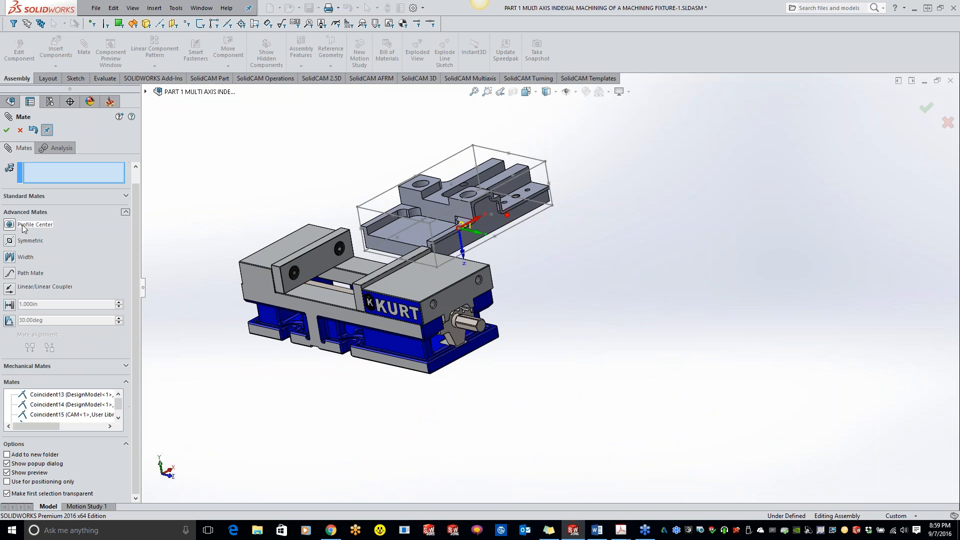
left_click(25, 257)
left_click(277, 280)
middle_click_drag(334, 257, 275, 369)
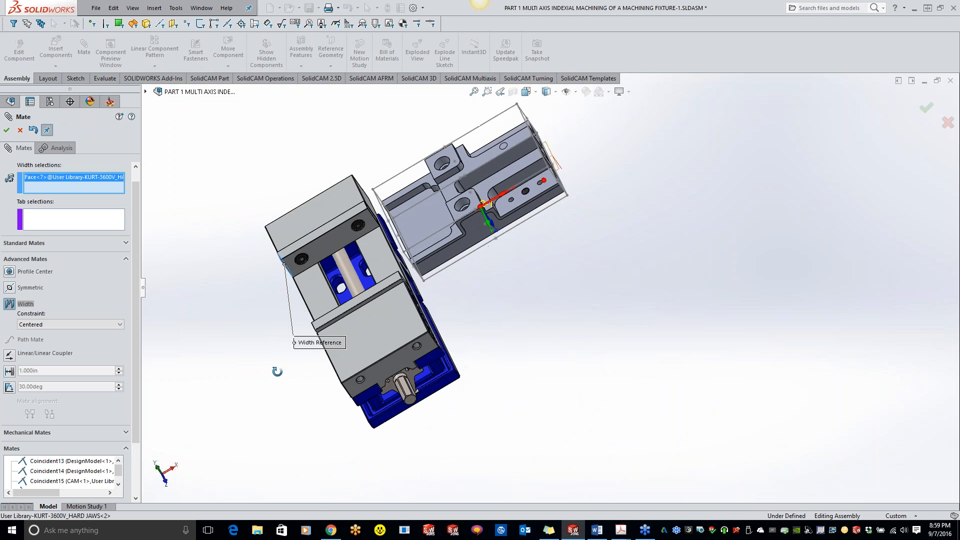
scroll(390, 210, "down", 6)
left_click(444, 253)
scroll(445, 230, "up", 6)
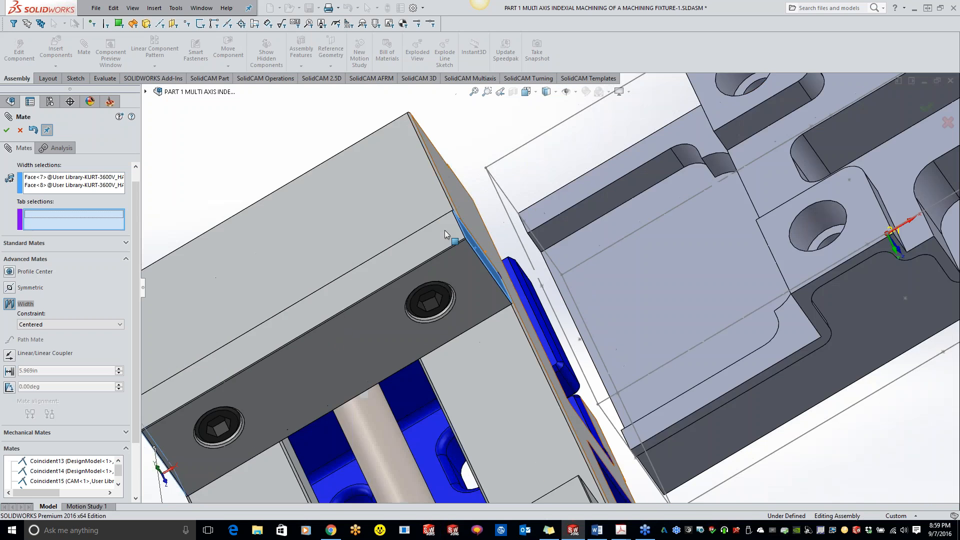
Use the fixture's two opposite end faces as the tab selections and complete the width mate.
left_click(557, 301)
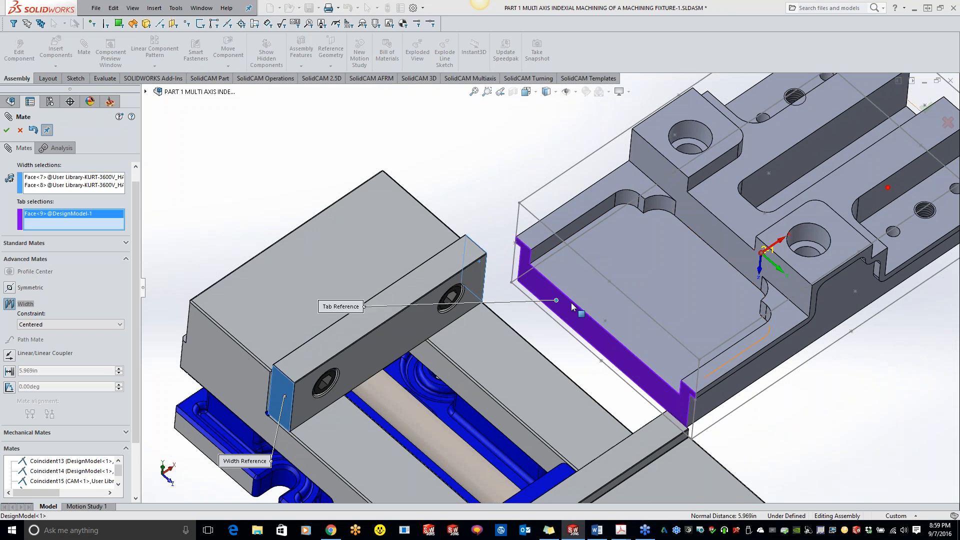
scroll(600, 312, "up", 5)
middle_click_drag(600, 312, 552, 280)
scroll(700, 266, "down", 6)
left_click(499, 258)
right_click(520, 267)
scroll(520, 299, "up", 7)
middle_click_drag(406, 363, 532, 280)
scroll(478, 350, "down", 2)
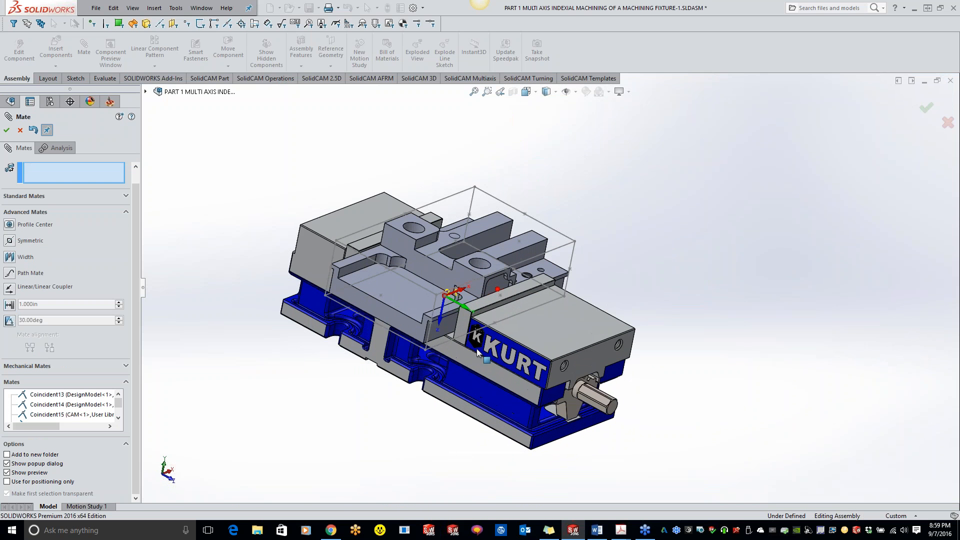
left_click(6, 130)
Define a SolidCAM fixture named clamping fixture from the vise's base, hard jaws, movable jaw and screw solids.
left_click(109, 101)
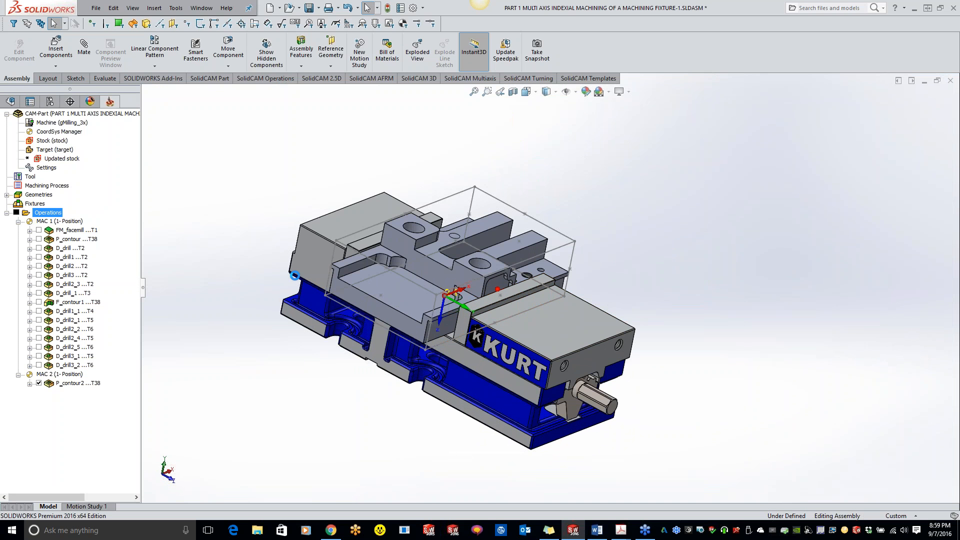
right_click(38, 205)
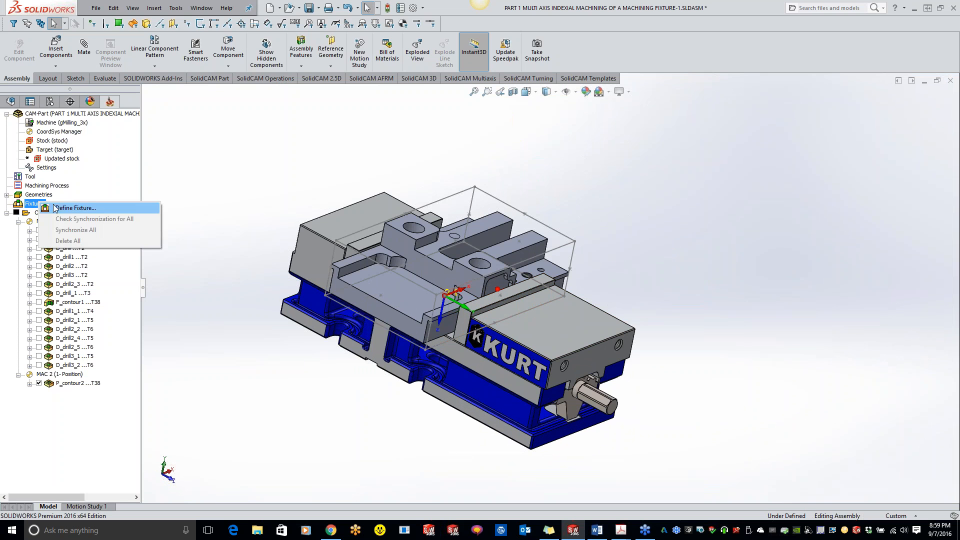
left_click(58, 209)
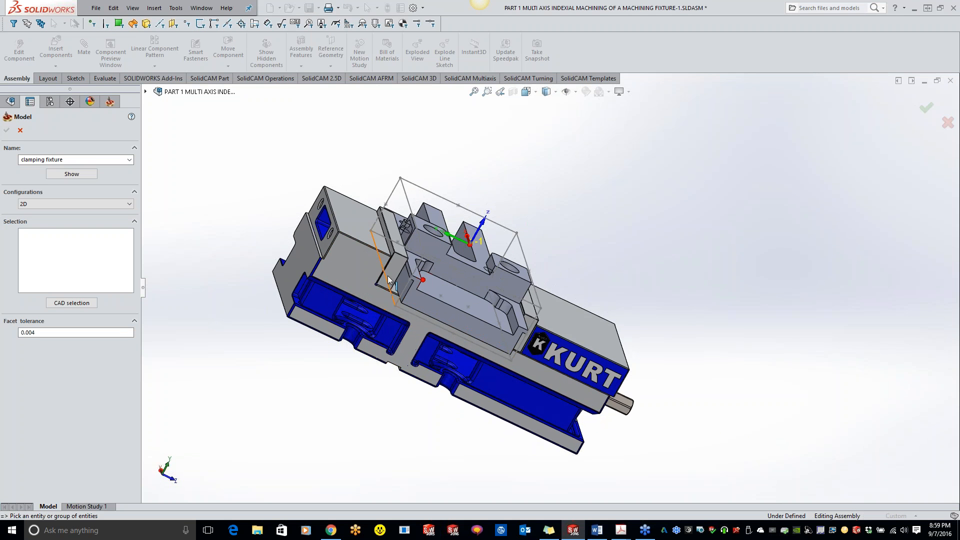
left_click(413, 361)
left_click(412, 361)
scroll(593, 365, "down", 3)
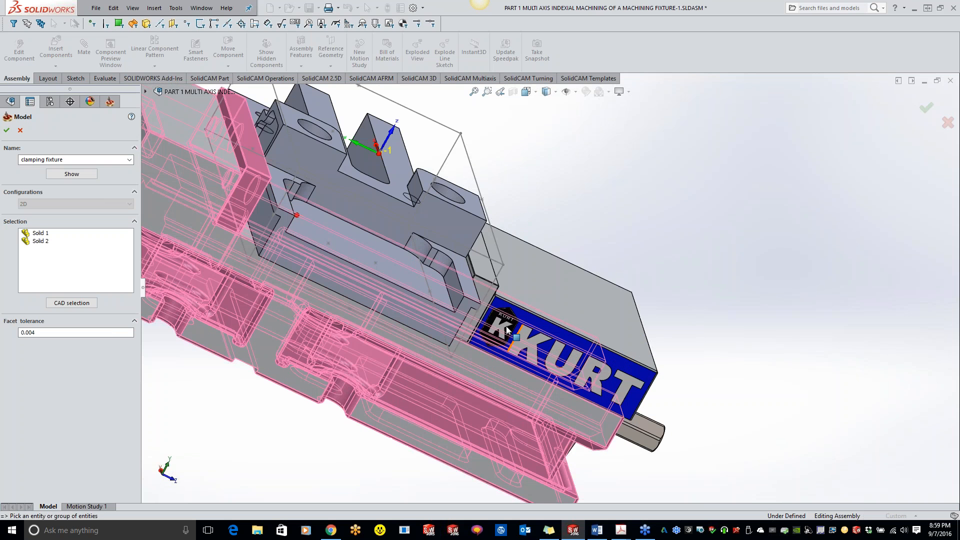
left_click(485, 292)
left_click(590, 300)
scroll(593, 299, "down", 1)
middle_click_drag(592, 298, 695, 310)
left_click(692, 466)
left_click(745, 453)
left_click(22, 131)
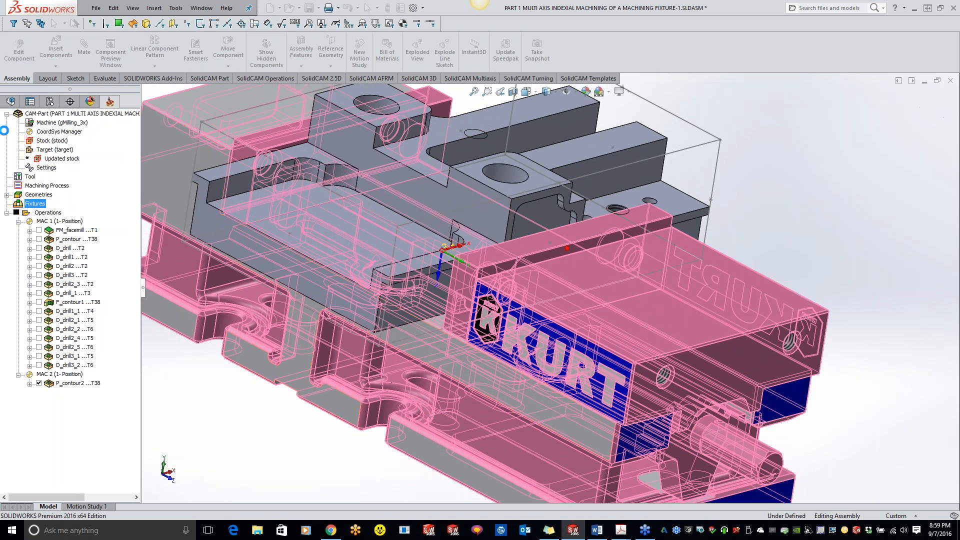
Add a machine setup before the FM_facemill operation, using the clamping fixture on the MAC 1 (1-Position) home.
right_click(55, 213)
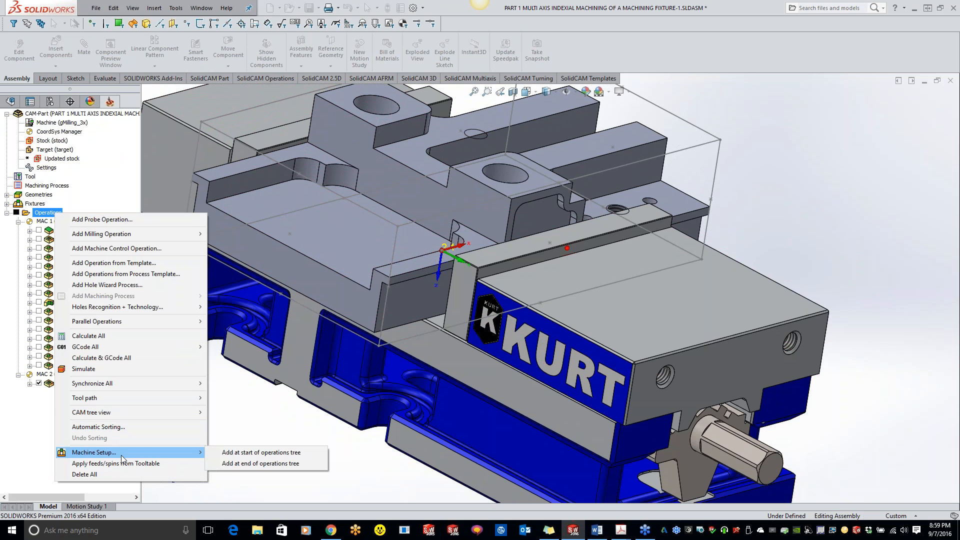
left_click(254, 395)
right_click(79, 230)
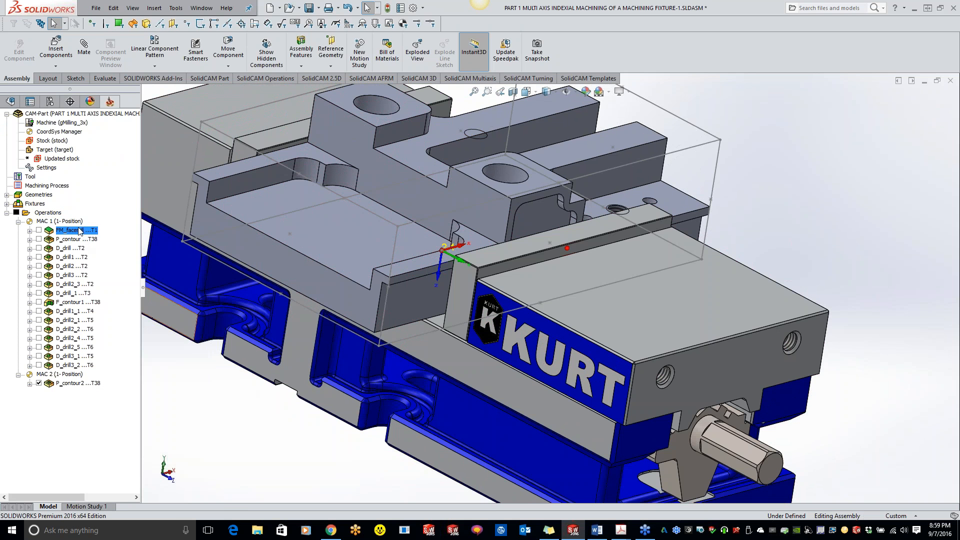
mouse_move(126, 334)
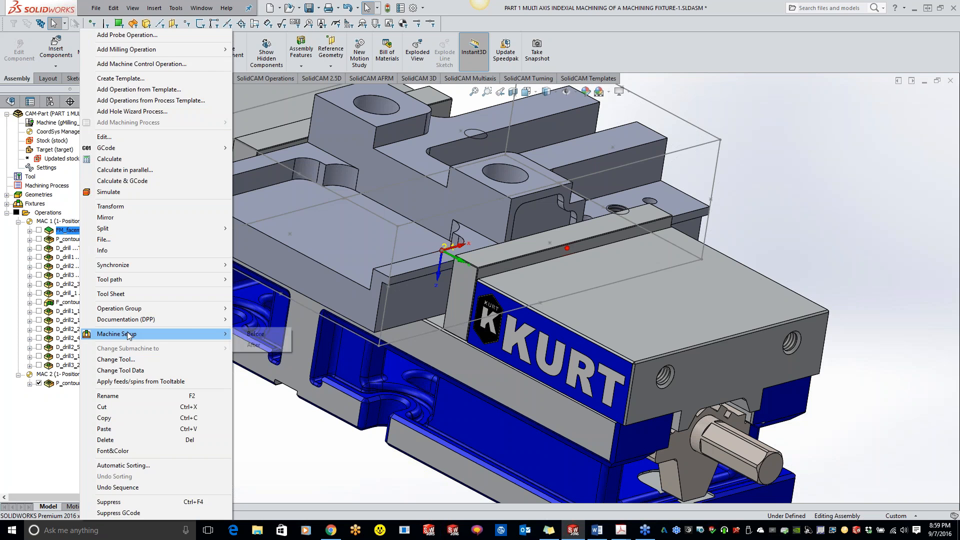
left_click(289, 338)
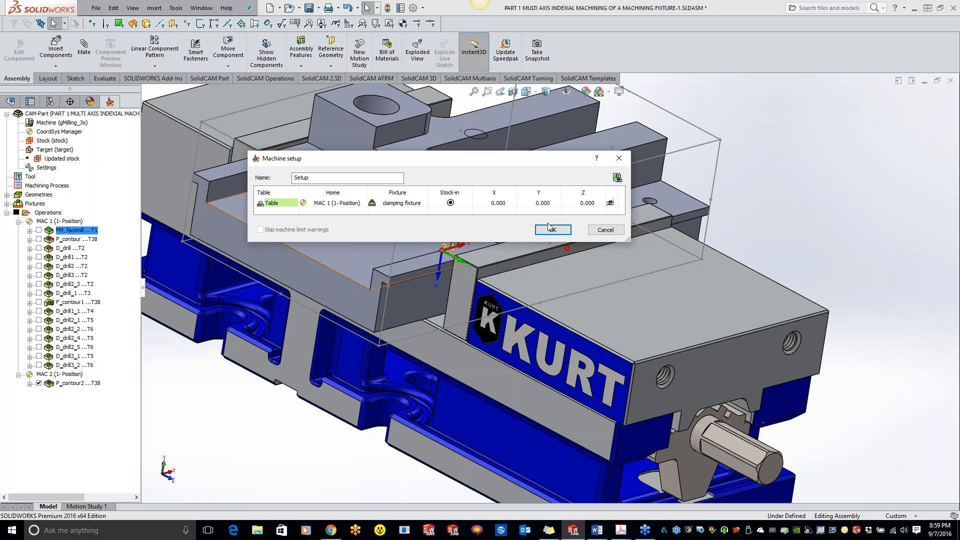
left_click(552, 229)
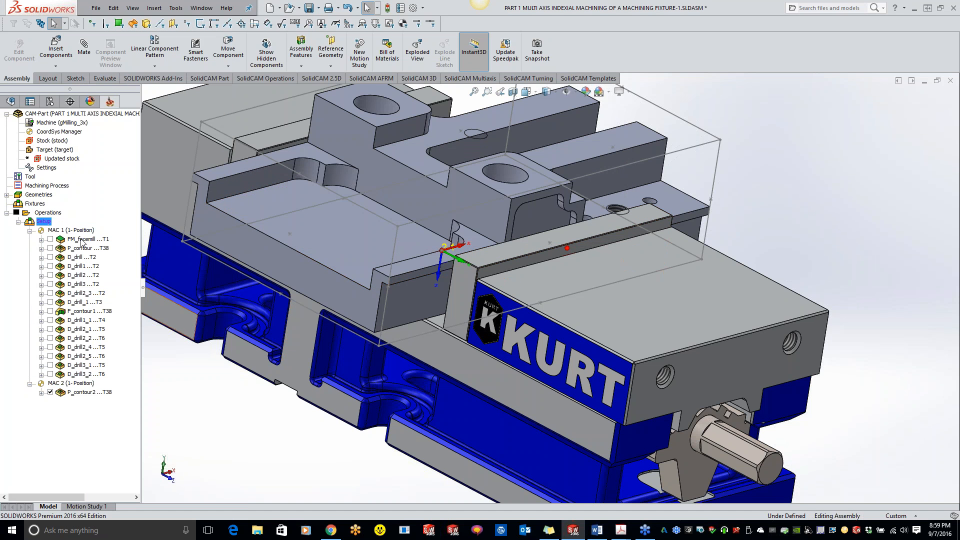
Simulate all operations in SolidVerify with the vise included, stopping clash monitoring, and inspect the machined result.
right_click(55, 214)
left_click(99, 370)
left_click(109, 64)
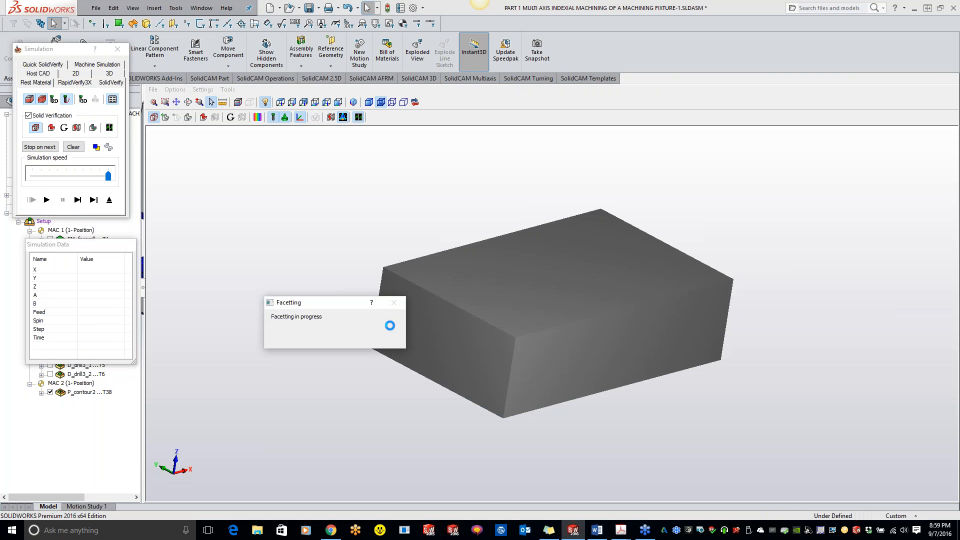
middle_click_drag(588, 385, 557, 372)
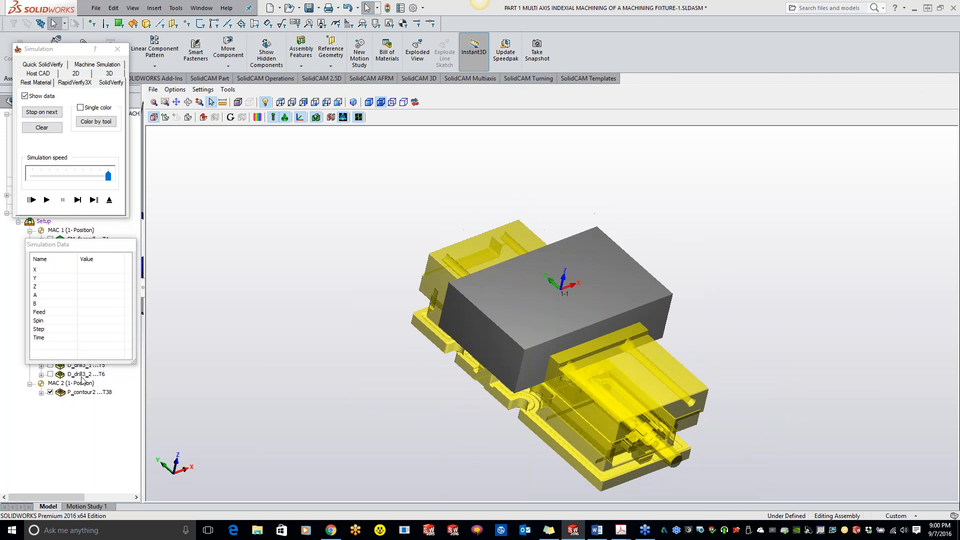
left_click(46, 200)
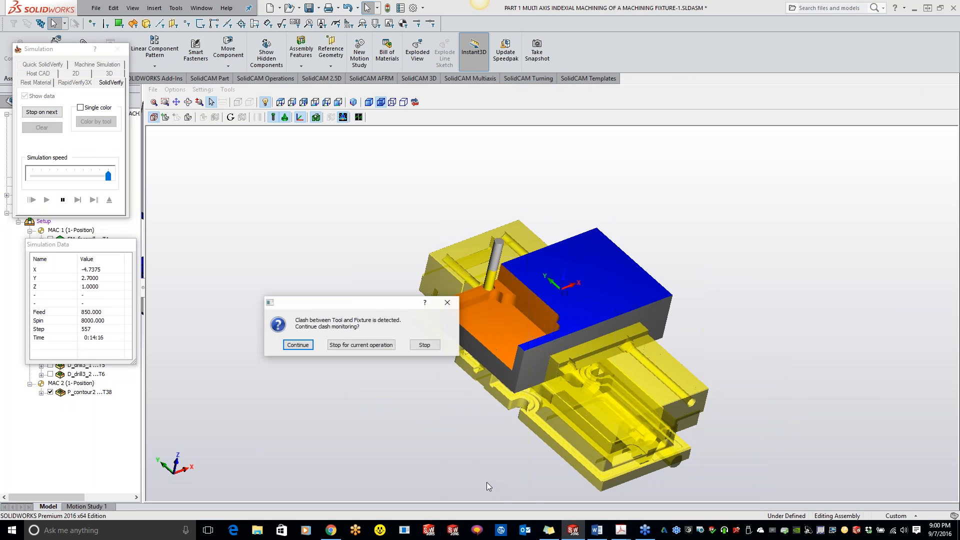
left_click(424, 345)
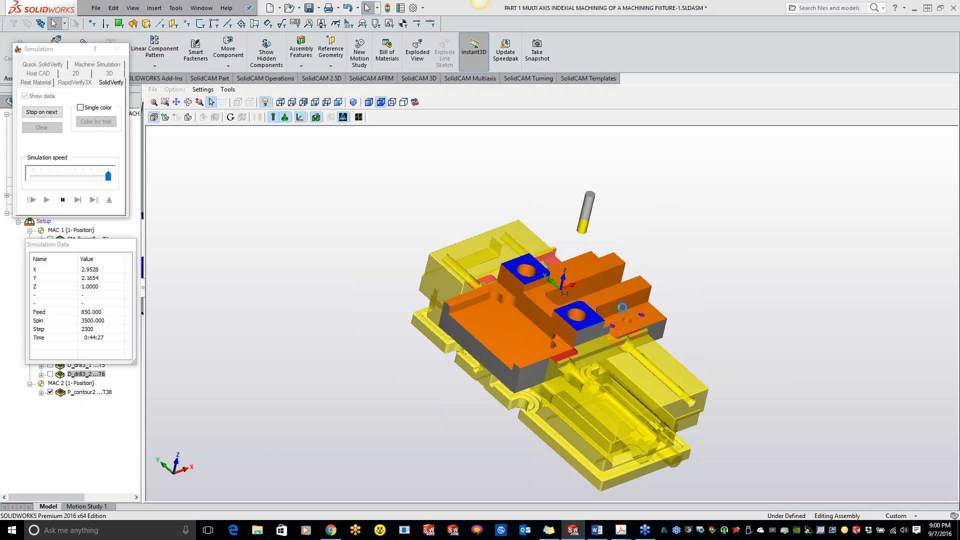
left_click(431, 346)
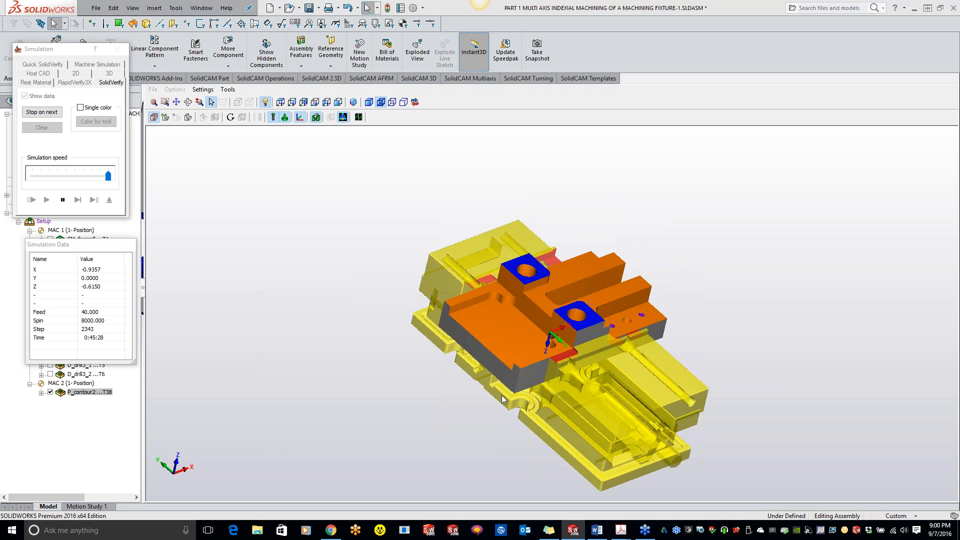
mouse_move(540, 324)
middle_mouse_down()
mouse_move(558, 275)
mouse_move(536, 299)
mouse_move(532, 334)
middle_mouse_up()
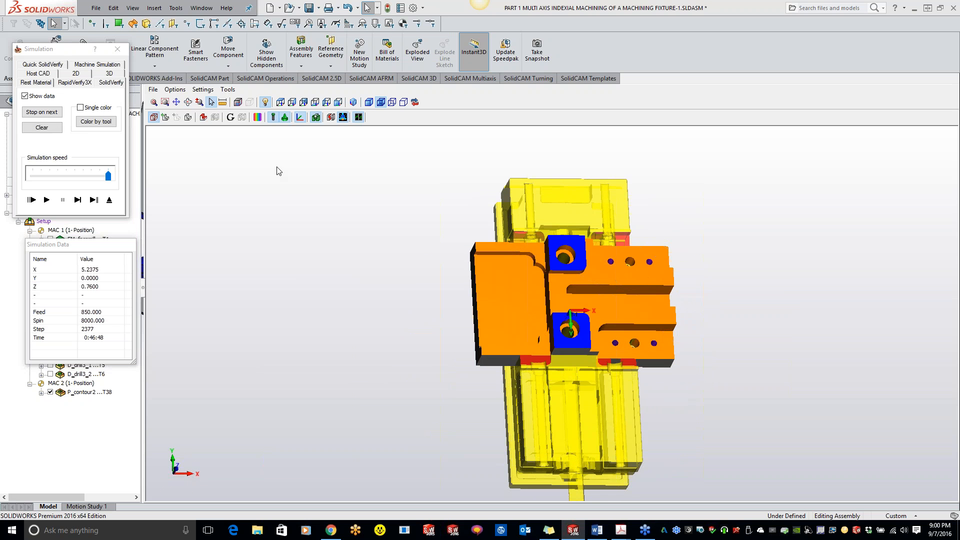
left_click(118, 49)
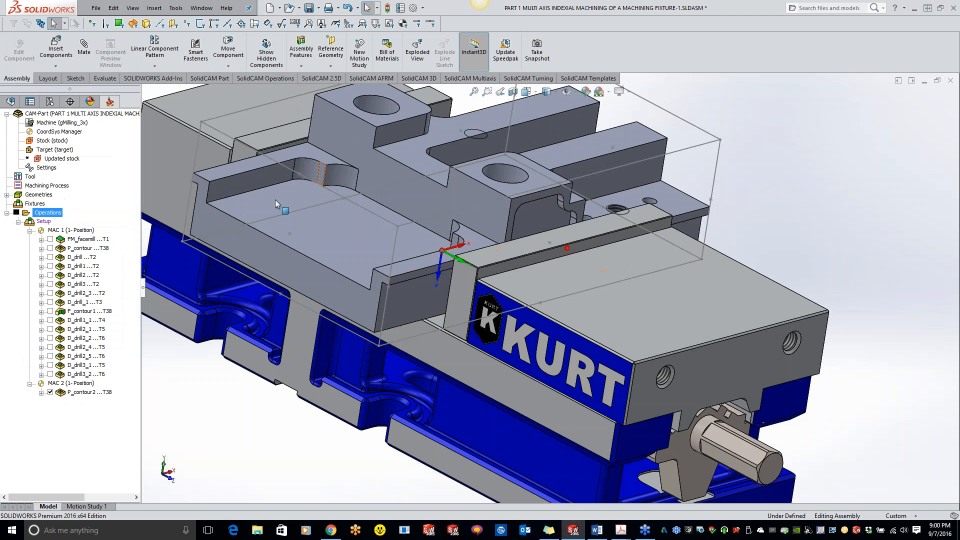
Change the CAM part's CNC machine to HAAS-3x in the milling part data.
scroll(492, 386, "up", 5)
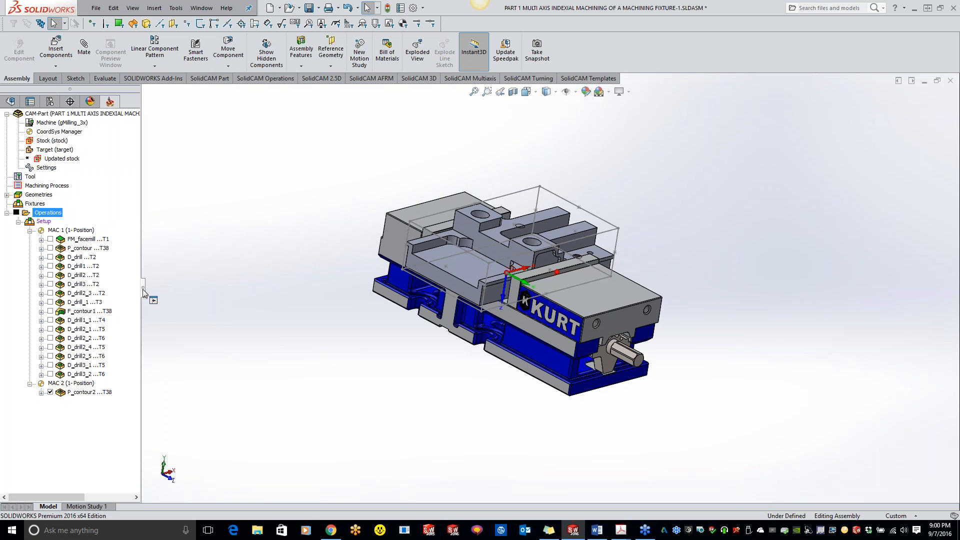
left_click(102, 116)
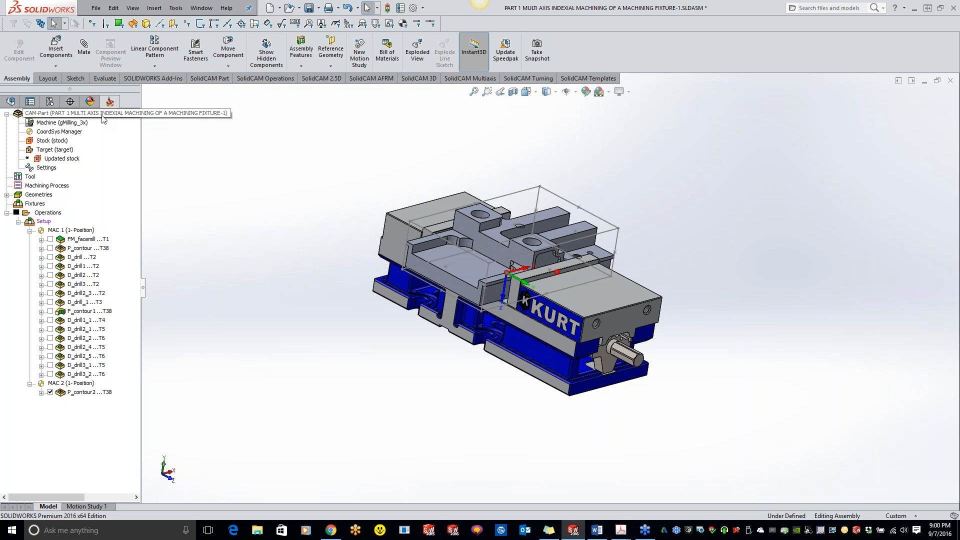
double_click(103, 117)
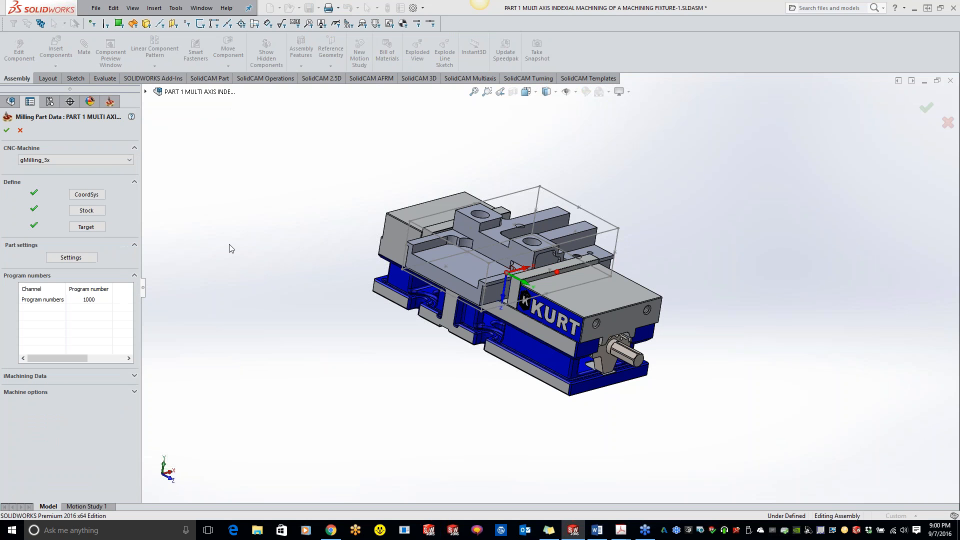
left_click(97, 161)
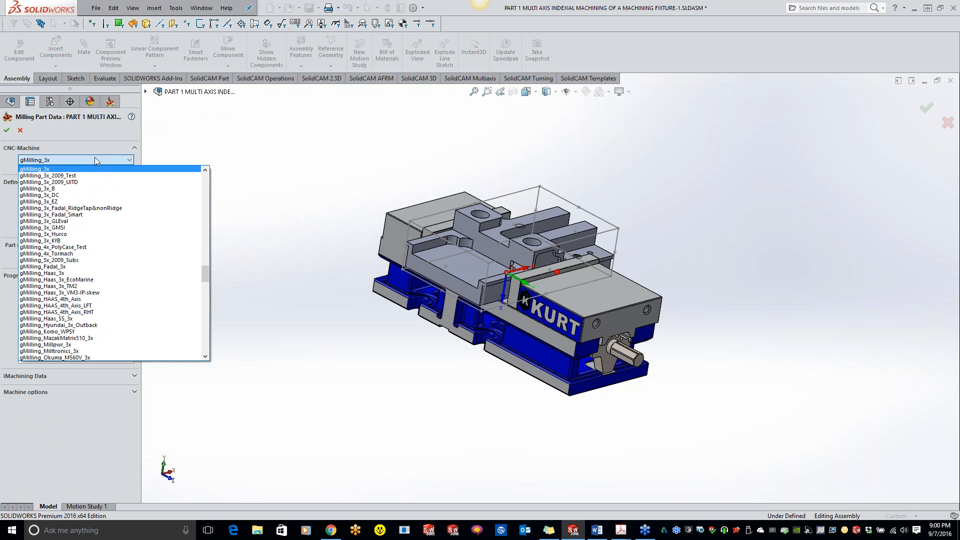
scroll(75, 305, "down", 5)
scroll(106, 345, "down", 8)
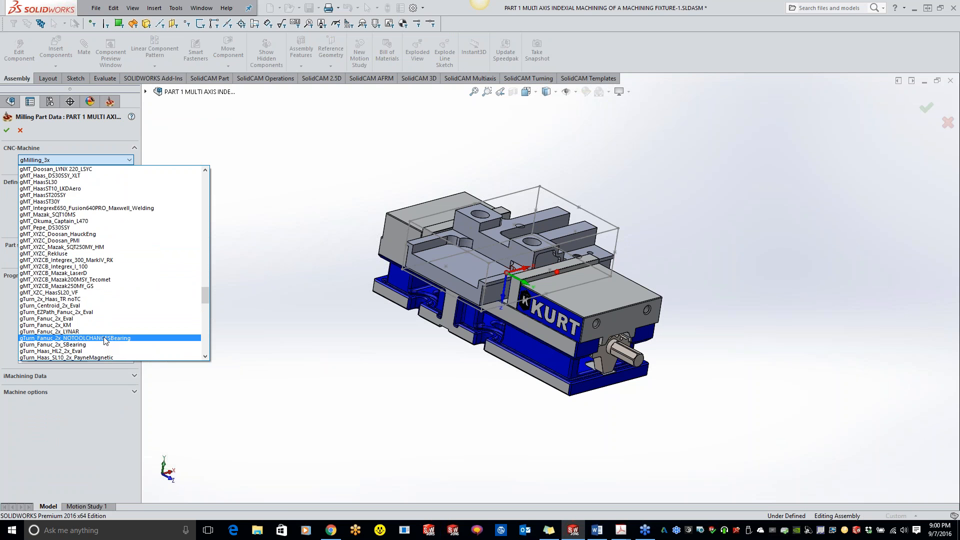
scroll(102, 341, "down", 6)
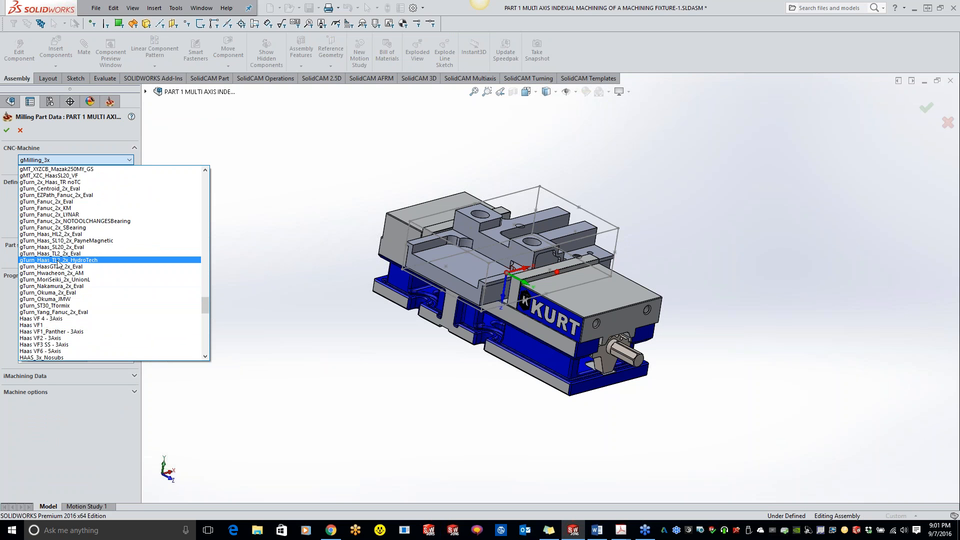
scroll(69, 340, "down", 2)
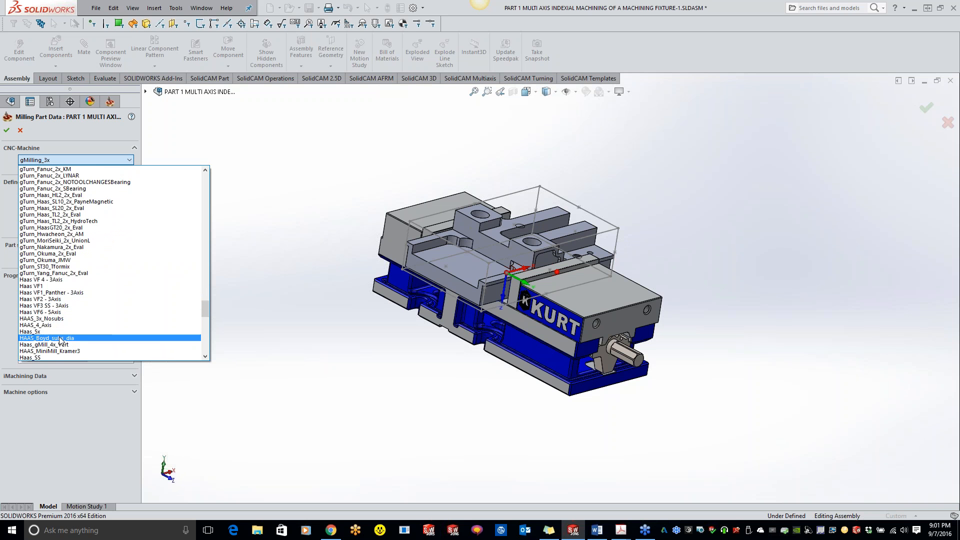
scroll(64, 346, "down", 3)
left_click(49, 342)
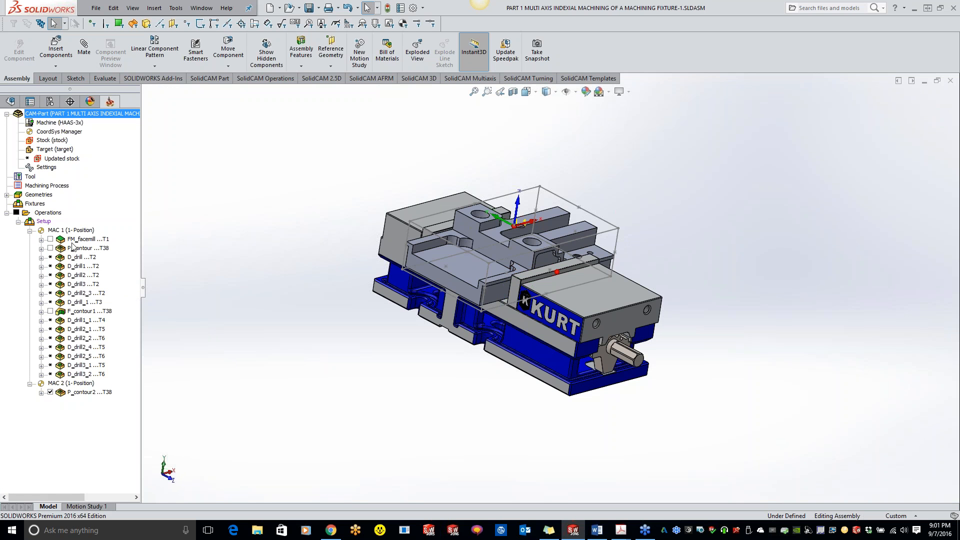
Check the extra parameters of the FM_facemill operation, including the StopM00 value, and close the operation without saving changes.
double_click(75, 241)
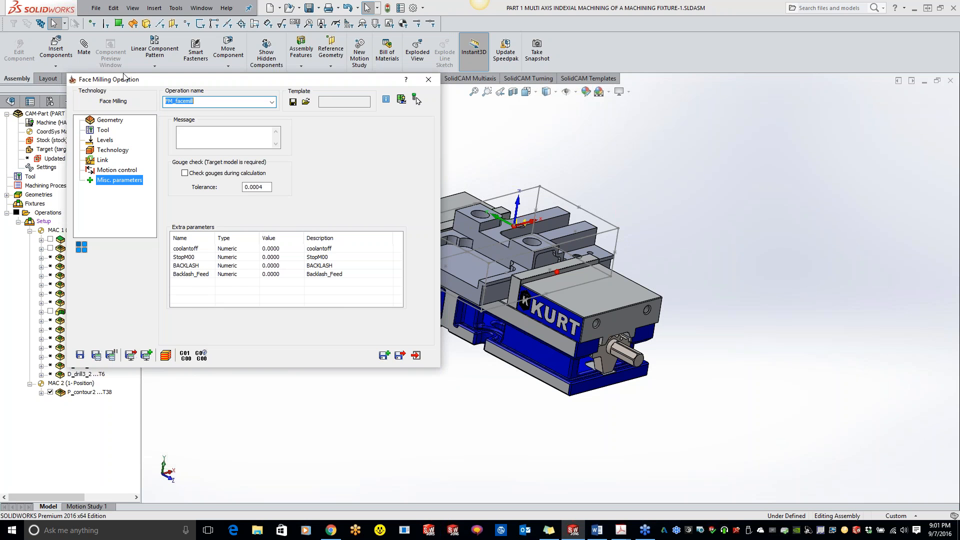
left_click_drag(141, 80, 213, 125)
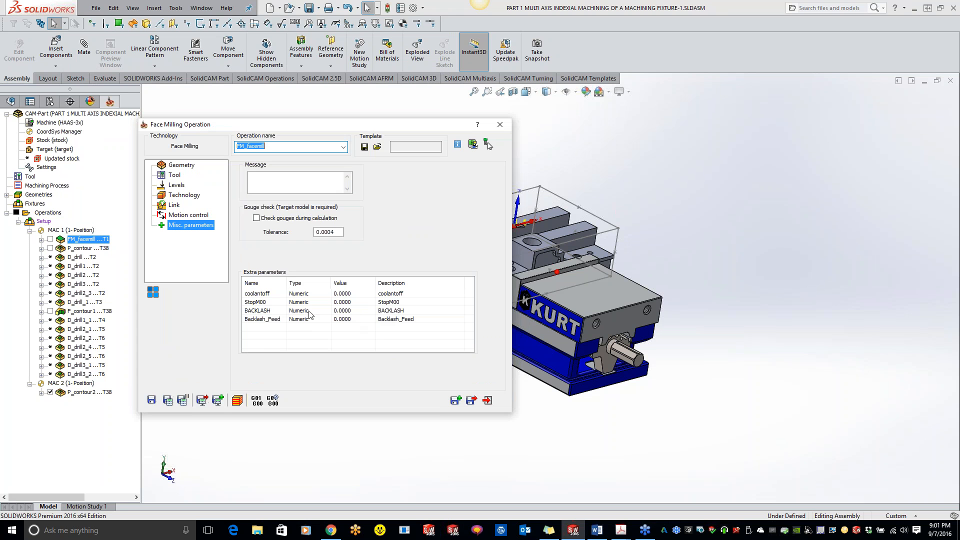
left_click(350, 303)
left_click(350, 301)
double_click(353, 302)
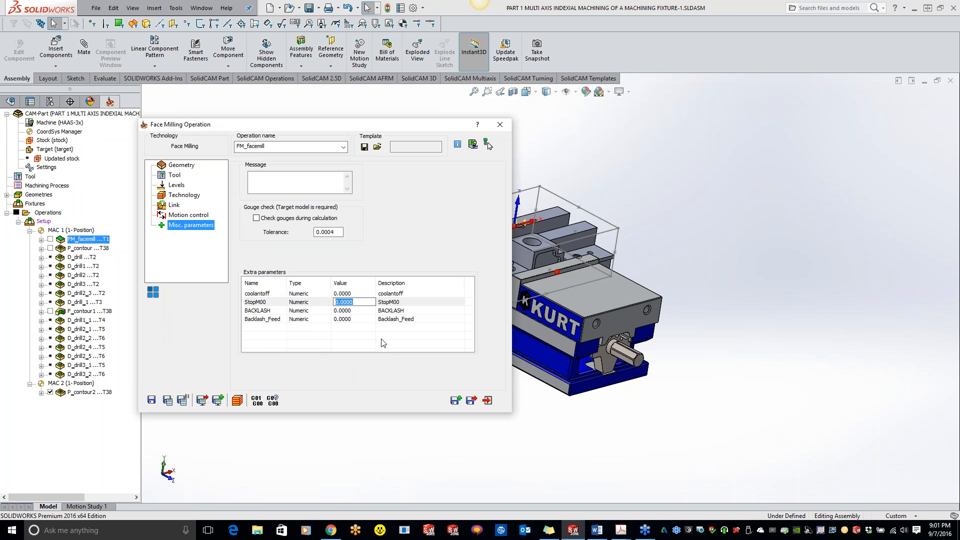
left_click(499, 124)
Recalculate all operations, including the already calculated ones, and generate the G-code for all of them.
right_click(48, 212)
left_click(121, 332)
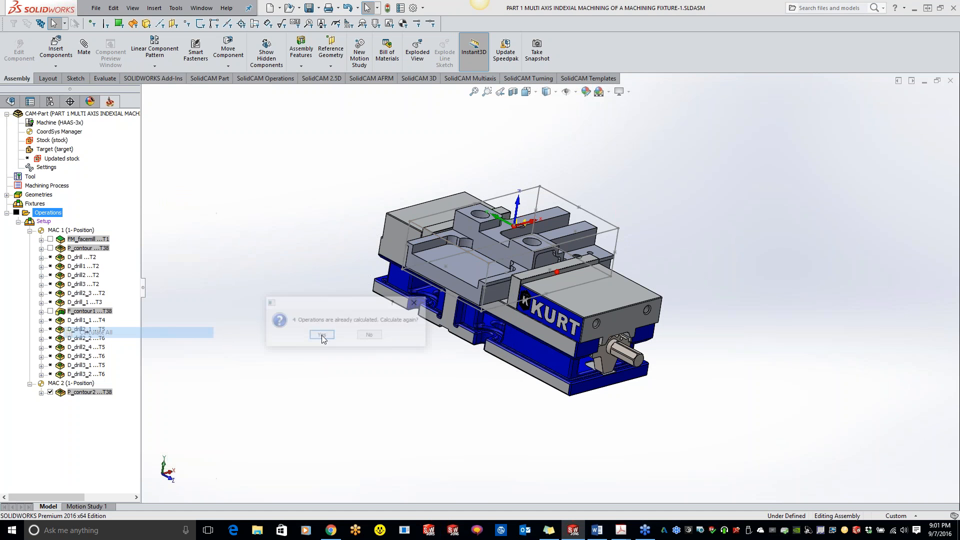
left_click(322, 335)
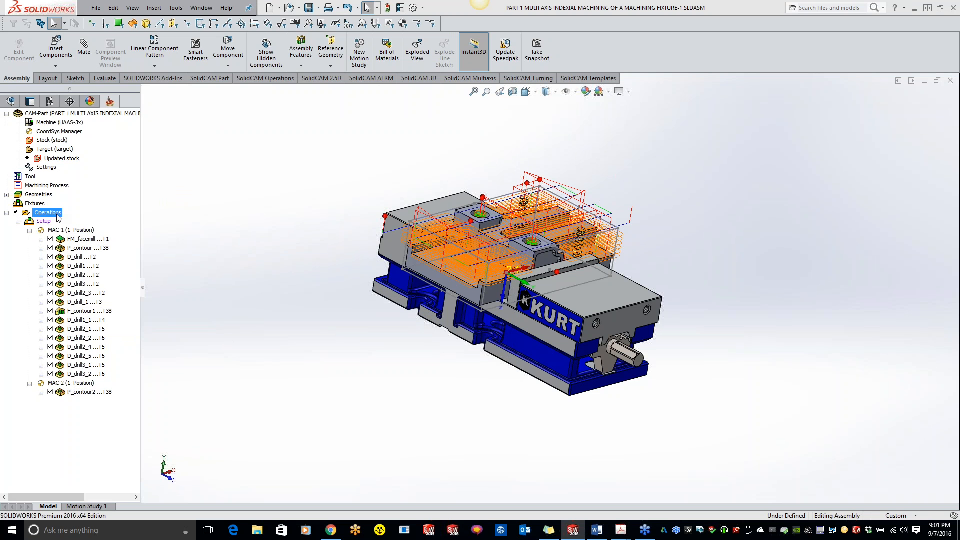
right_click(56, 214)
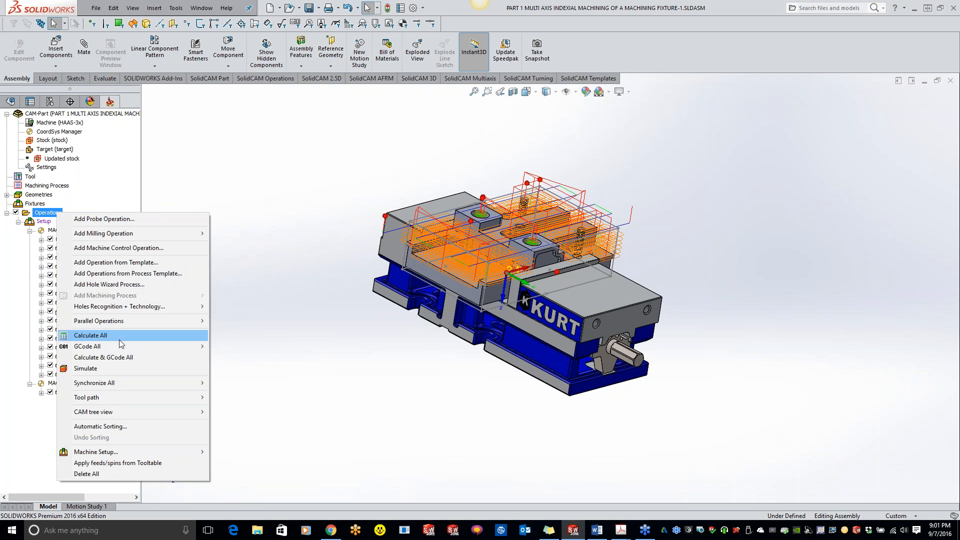
mouse_move(120, 350)
left_click(248, 346)
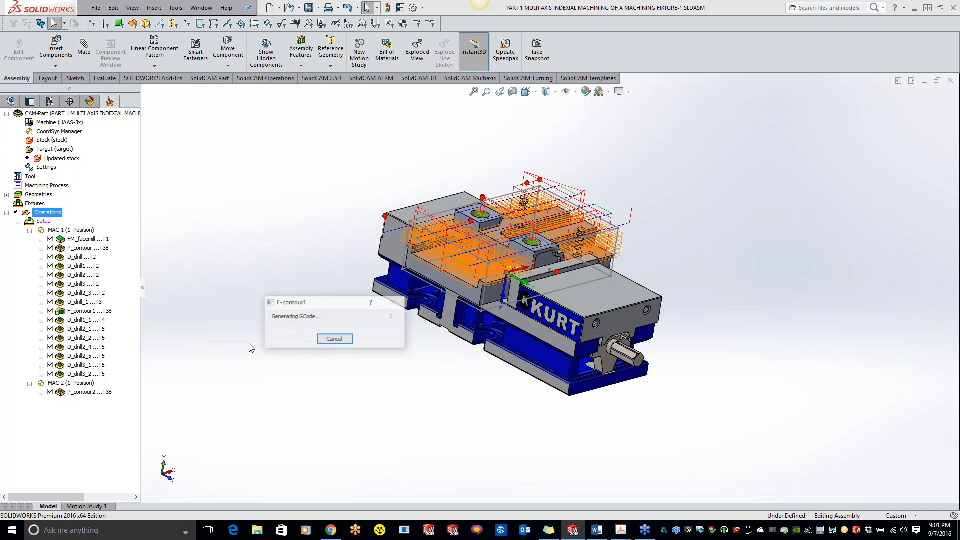
Review the generated NC program's tool list, tool 1 call, face-milling block and pocket contour code, and close the file.
scroll(273, 200, "down", 1)
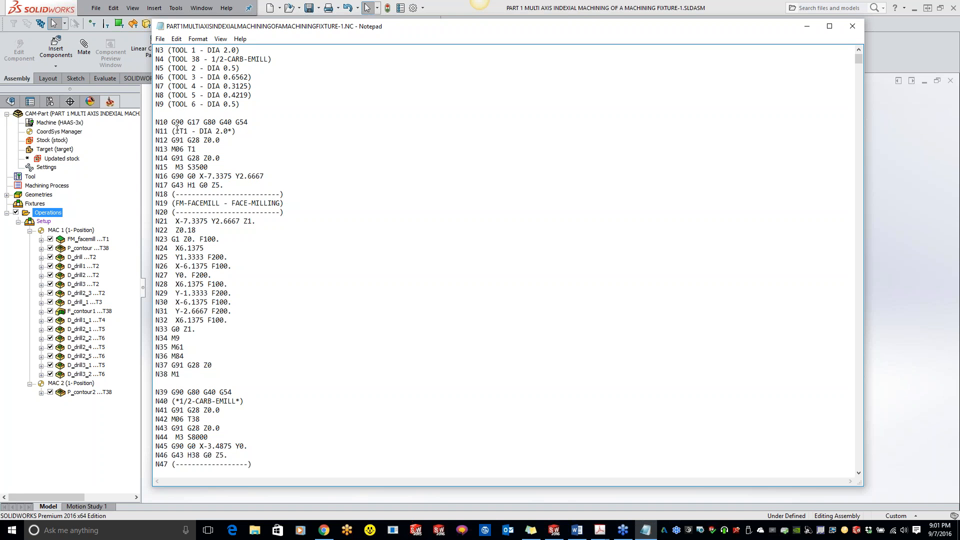
left_click_drag(185, 129, 220, 129)
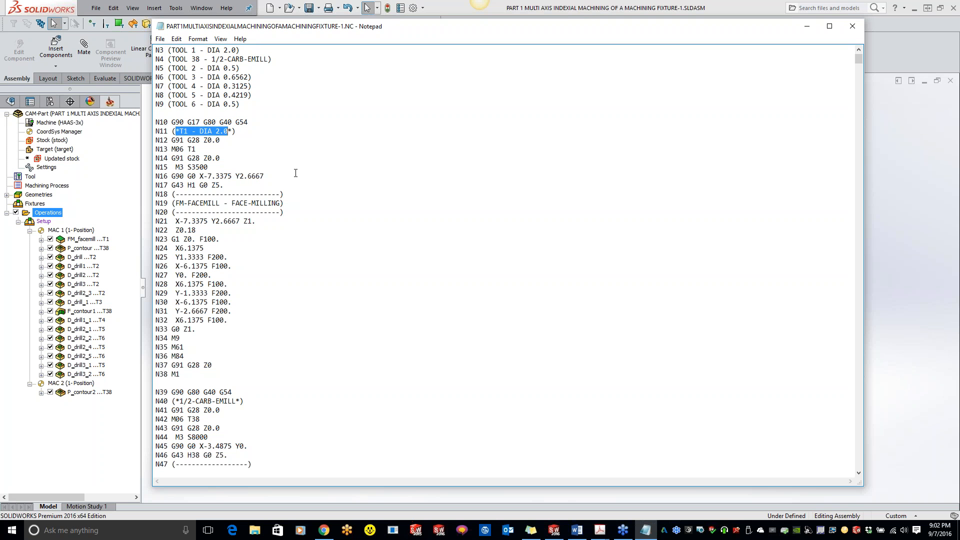
left_click_drag(280, 221, 218, 212)
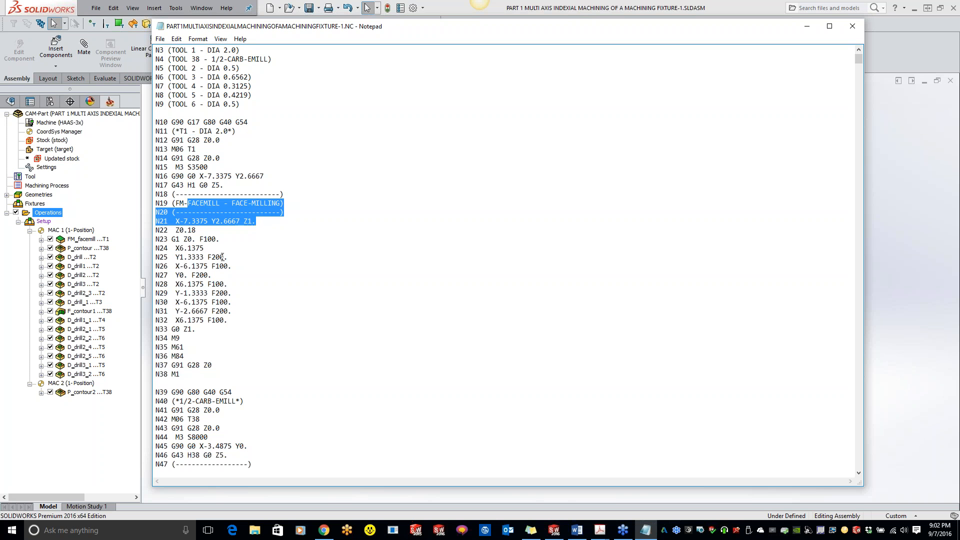
scroll(272, 313, "down", 6)
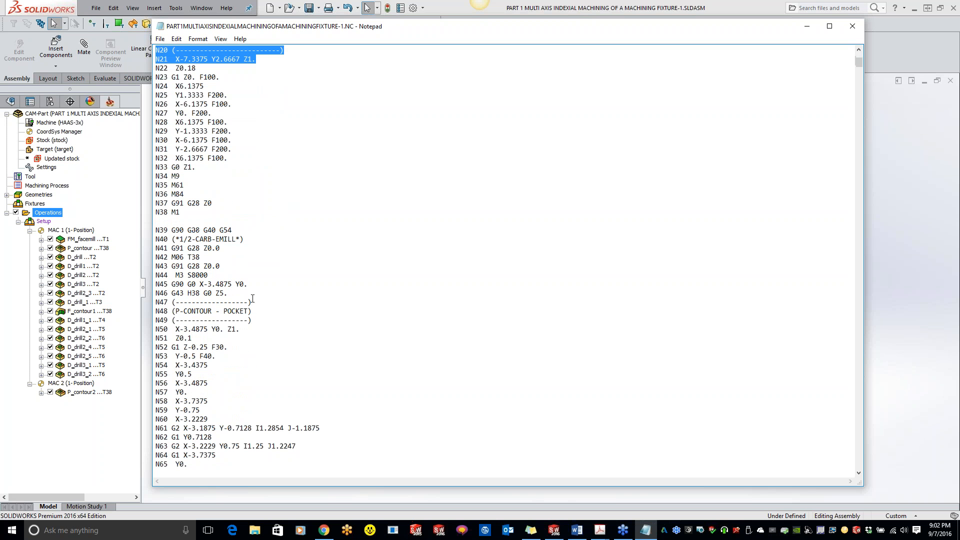
scroll(205, 303, "down", 15)
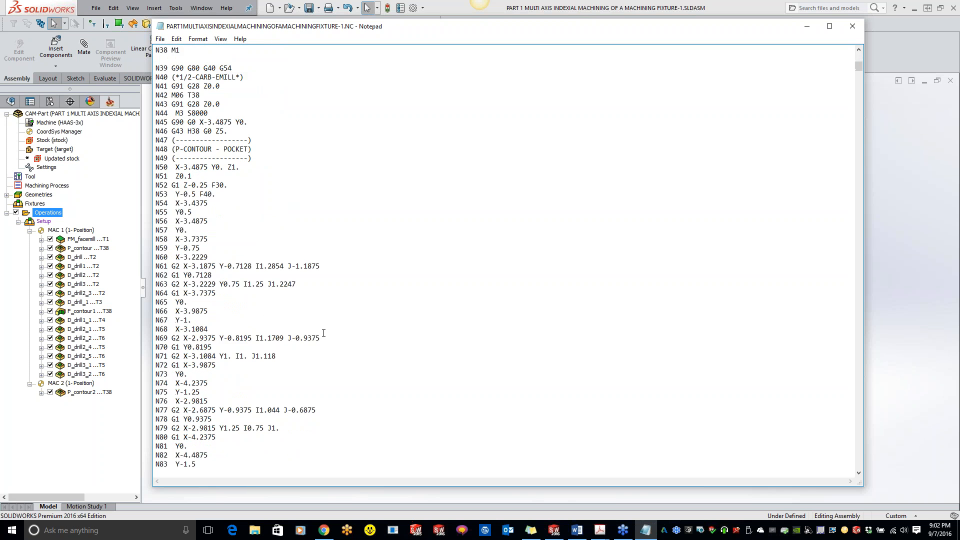
scroll(305, 357, "up", 11)
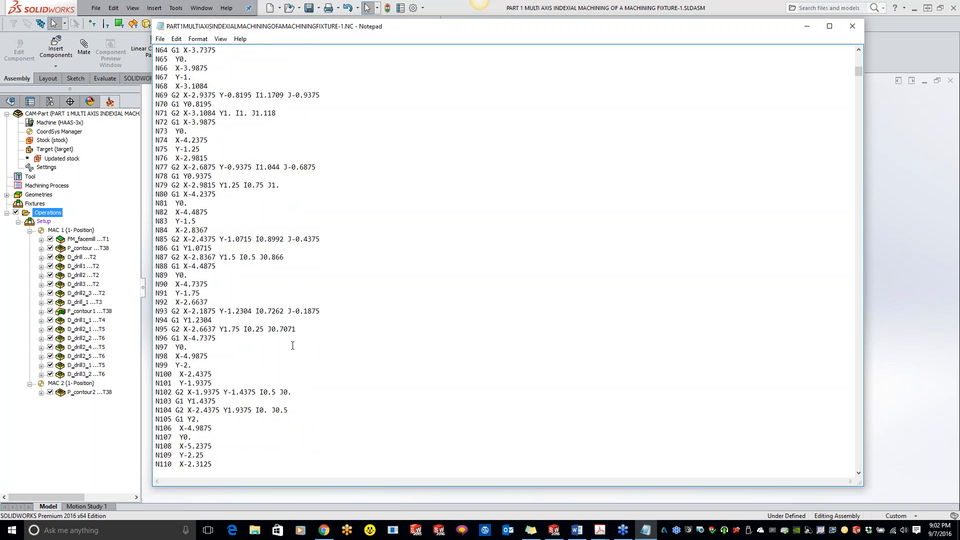
scroll(299, 345, "up", 10)
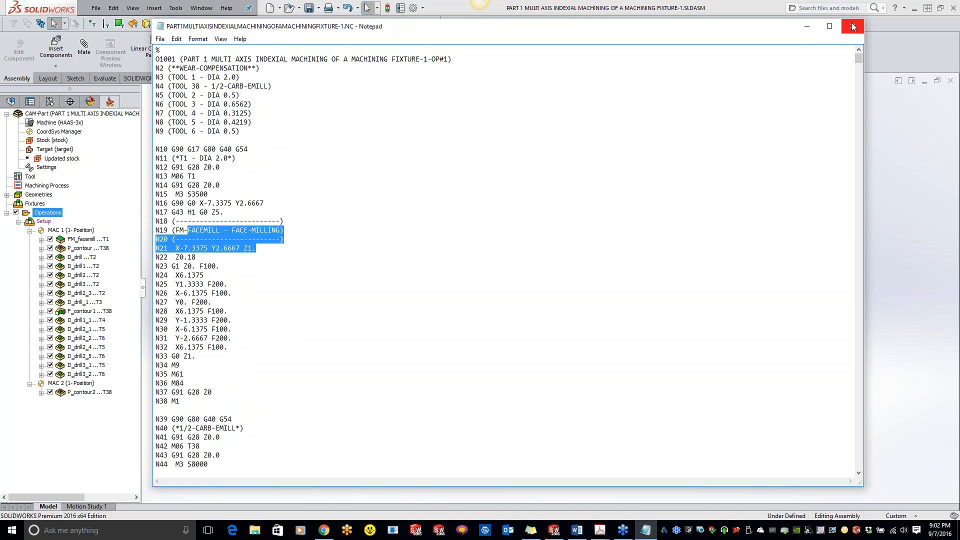
left_click(160, 39)
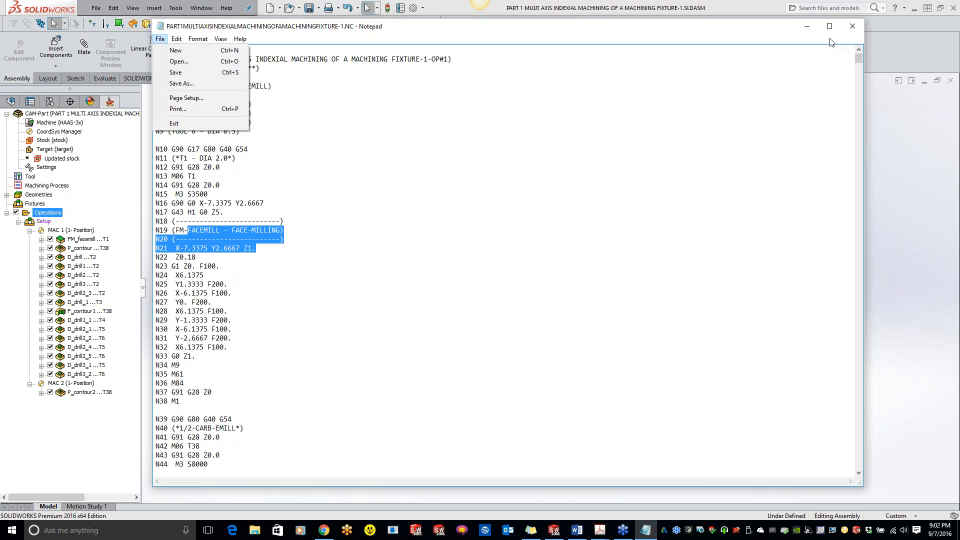
left_click(851, 26)
left_click(852, 26)
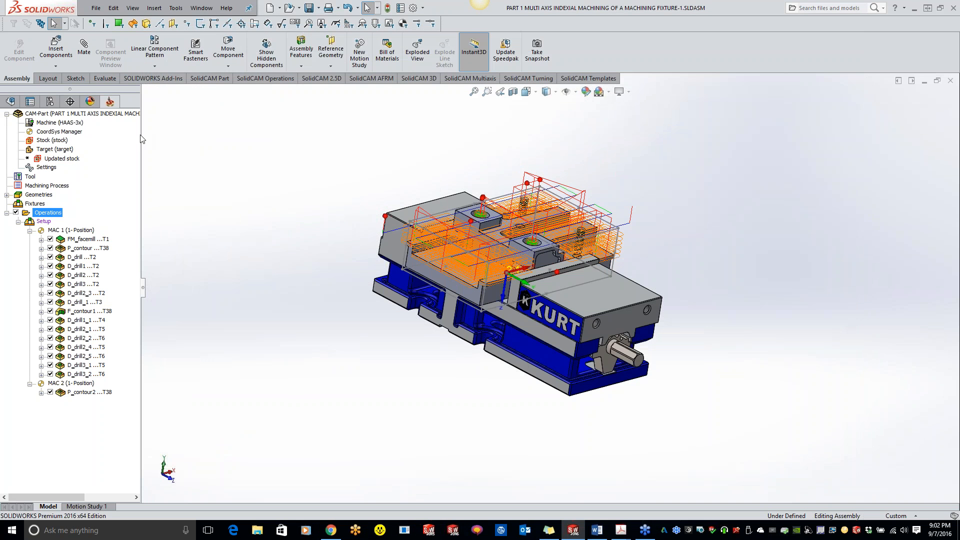
Generate the CAM part's tool sheet documentation in the Sheet_Full_DOCX style with all sections included.
right_click(119, 113)
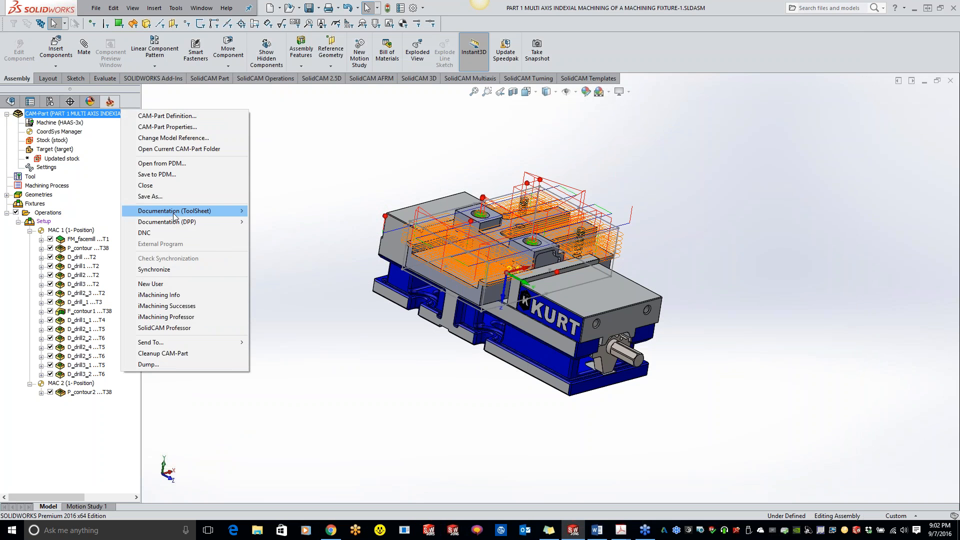
mouse_move(175, 214)
left_click(278, 222)
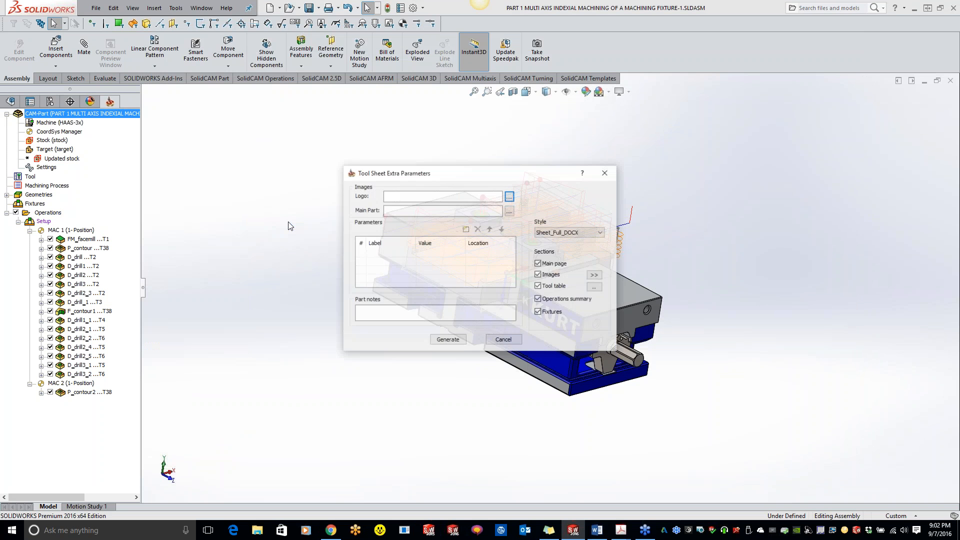
left_click(572, 232)
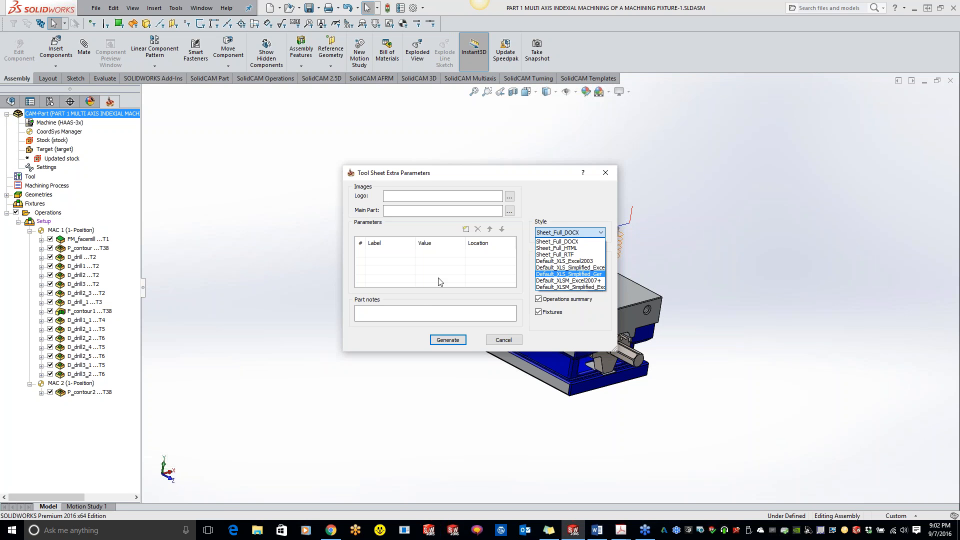
left_click(604, 338)
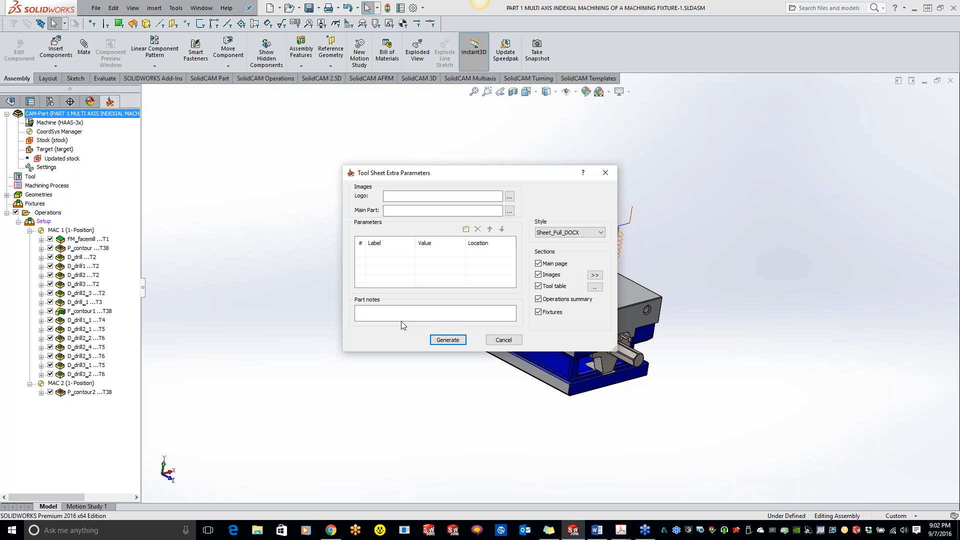
left_click(447, 339)
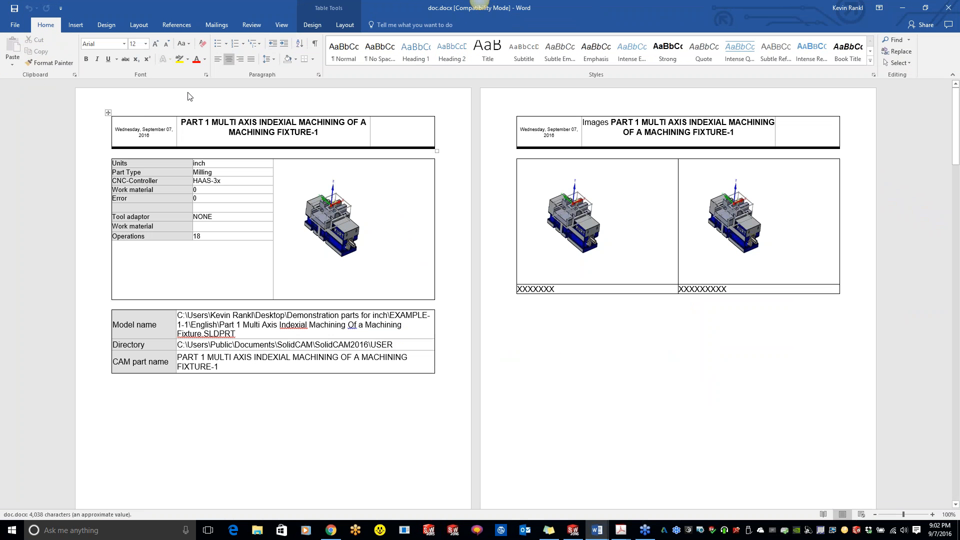
Examine the tool sheet's main page with the part data and model paths, and the images page with its captions.
left_click(932, 514)
left_click(932, 514)
left_click(932, 514)
left_click(932, 514)
left_click(932, 514)
left_click(932, 515)
left_click(932, 514)
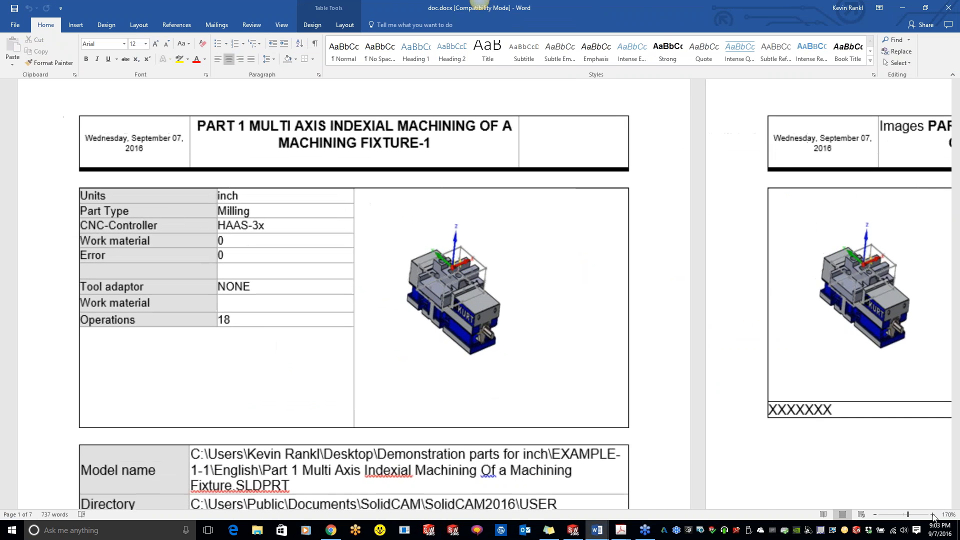
left_click(932, 514)
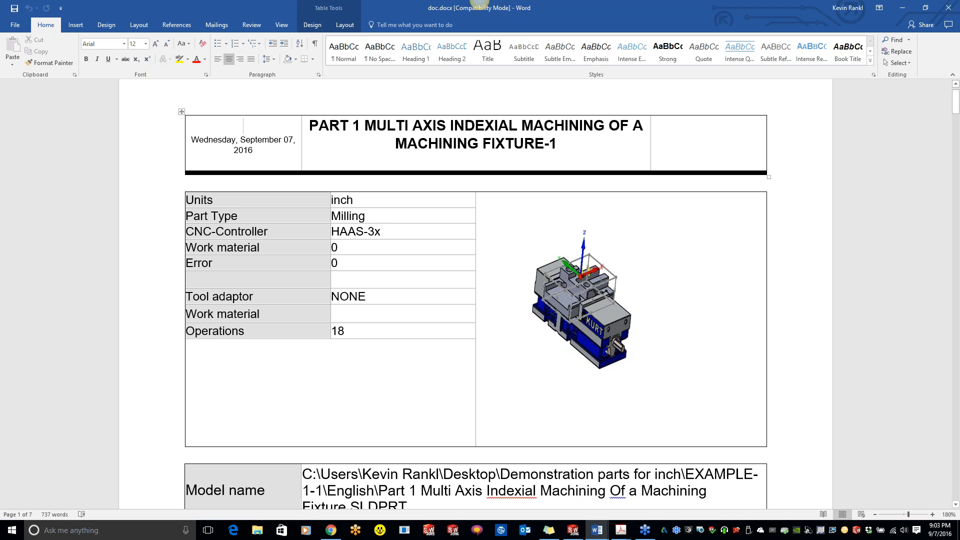
scroll(351, 309, "down", 5)
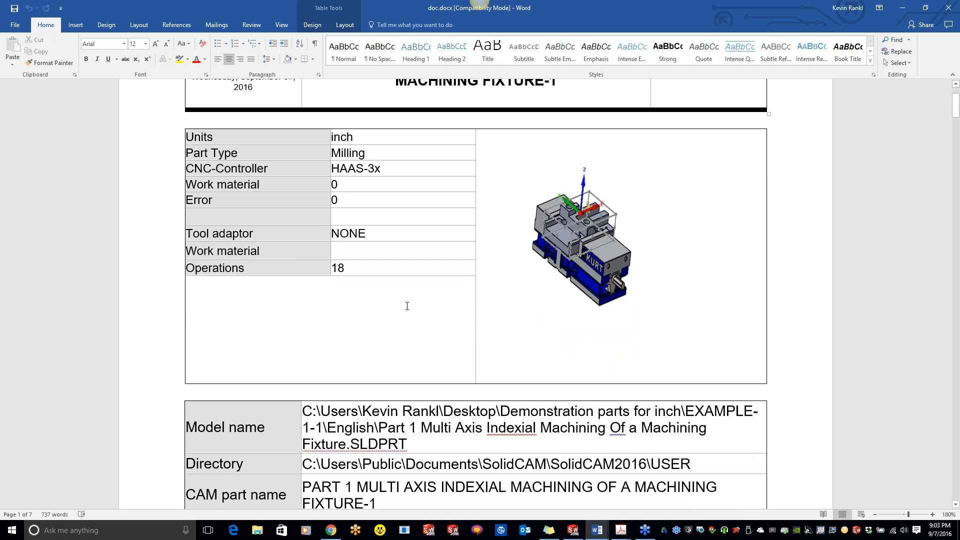
scroll(384, 301, "down", 4)
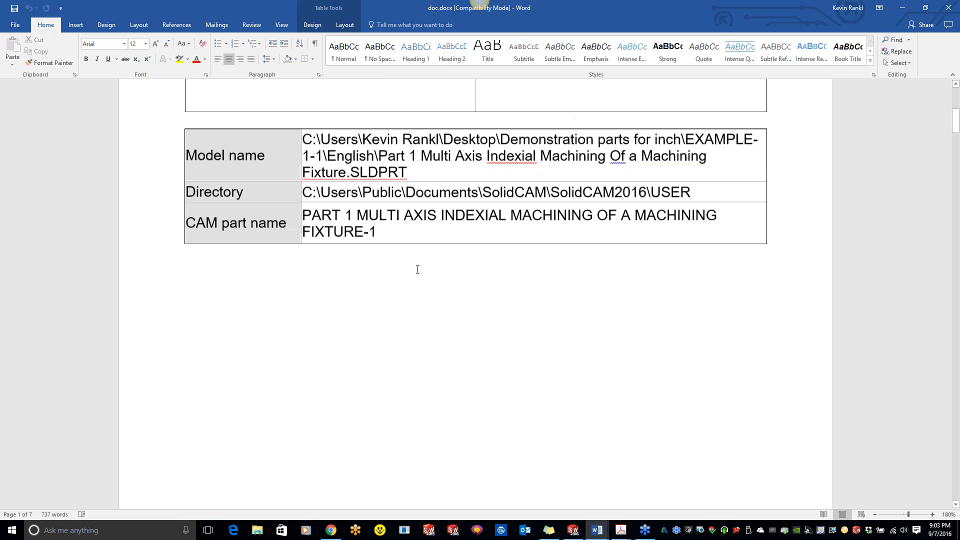
scroll(492, 244, "down", 14)
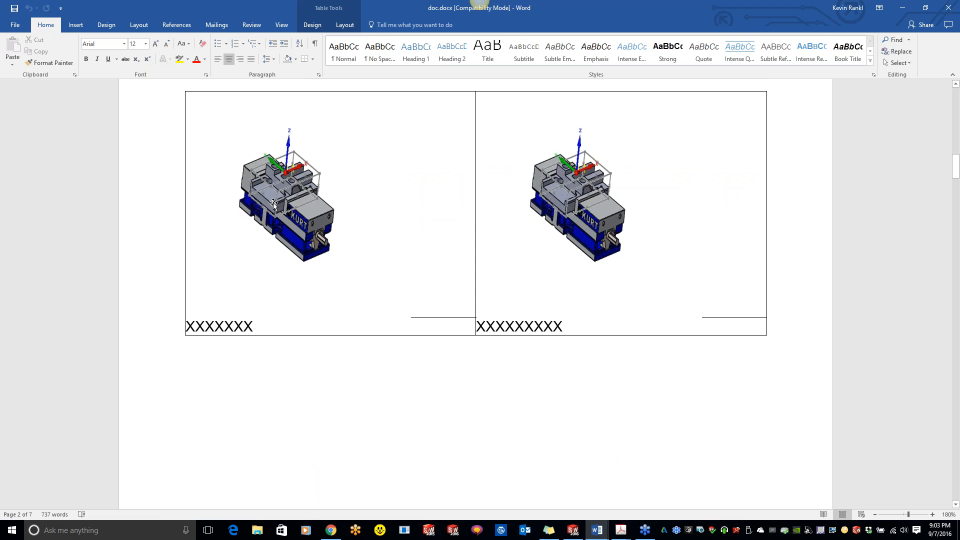
left_click_drag(264, 322, 178, 326)
left_click(600, 223)
Examine the tool table for each tool's dimensions, H and D offset numbers and flutes, through the end mill, tool 38.
scroll(563, 347, "down", 15)
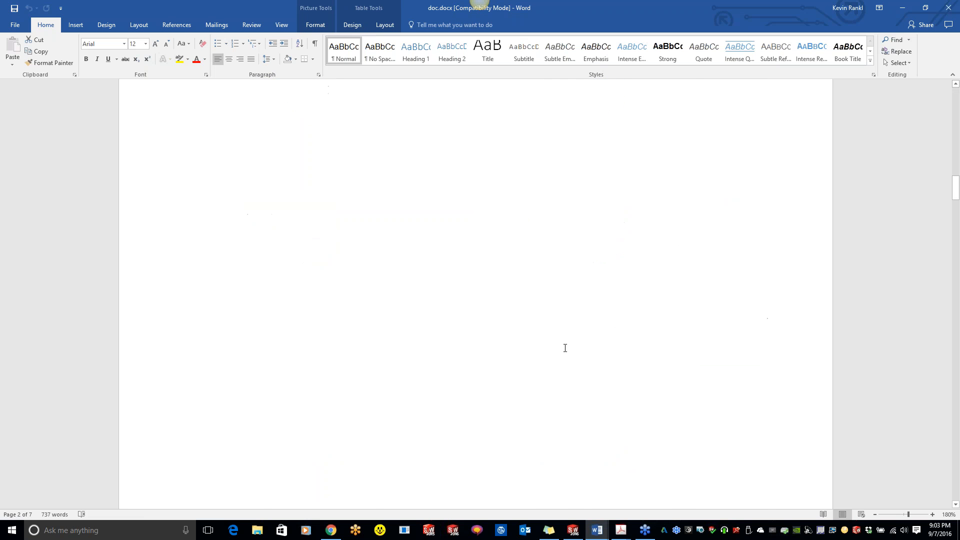
scroll(501, 308, "down", 1)
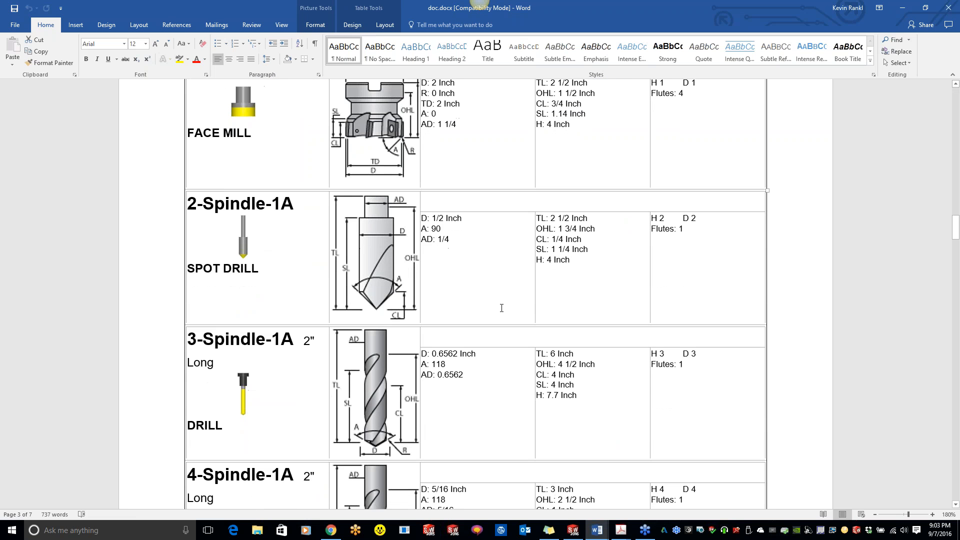
scroll(487, 147, "up", 1)
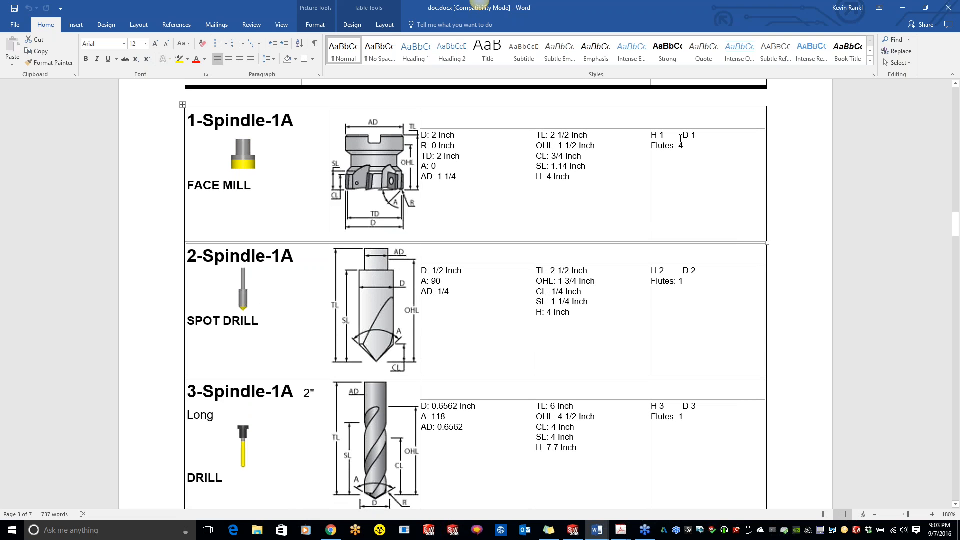
left_click_drag(695, 135, 659, 136)
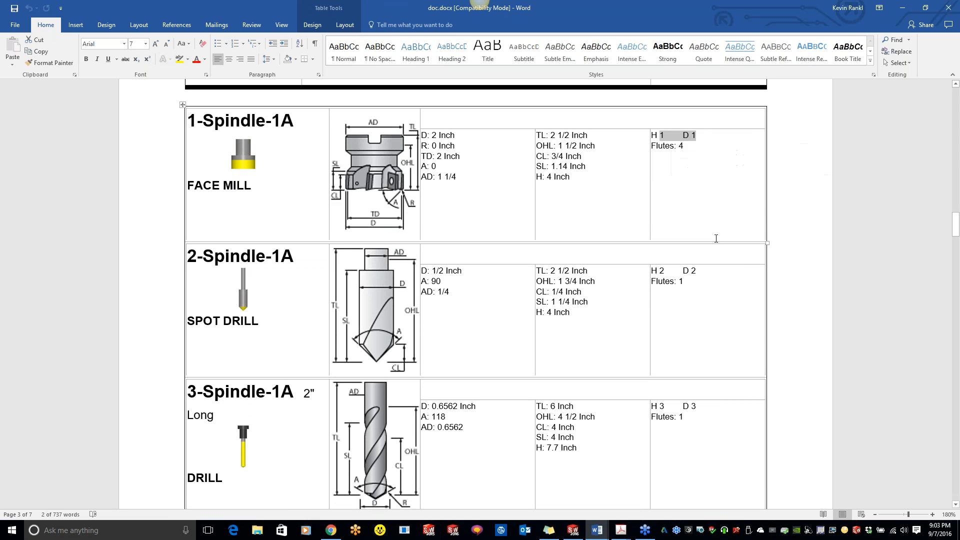
scroll(524, 319, "down", 10)
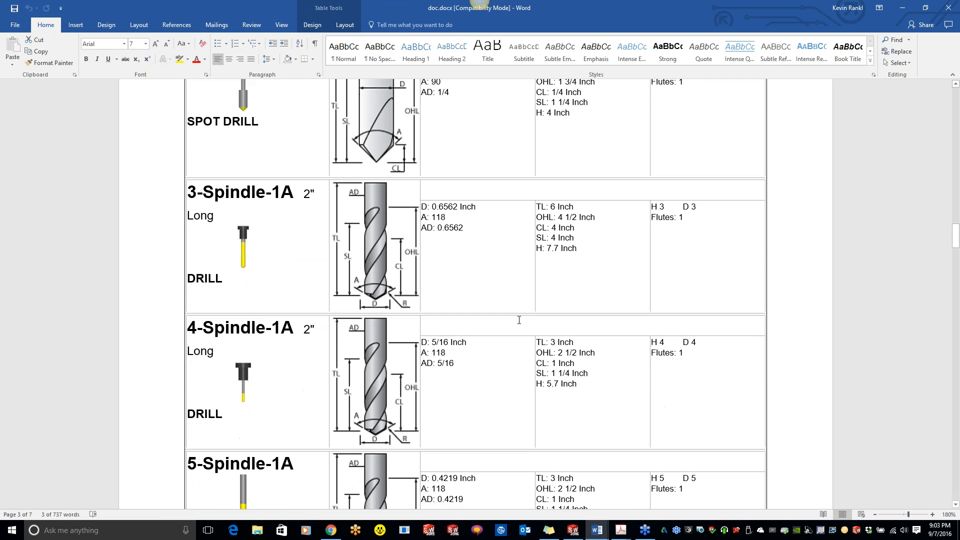
scroll(477, 317, "down", 12)
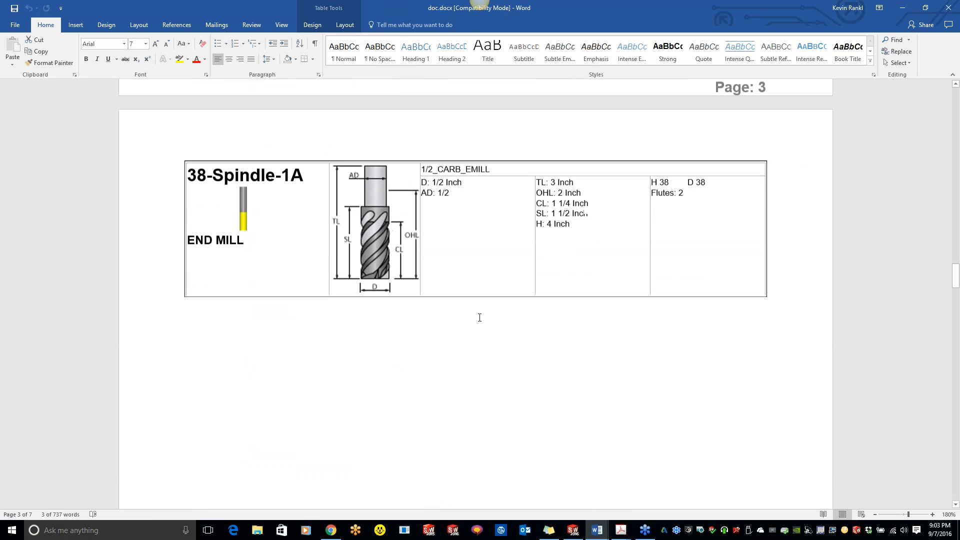
Review the operations summary for each operation's tool, spindle speed, feeds, axis limits and time, through the total time.
scroll(529, 219, "down", 12)
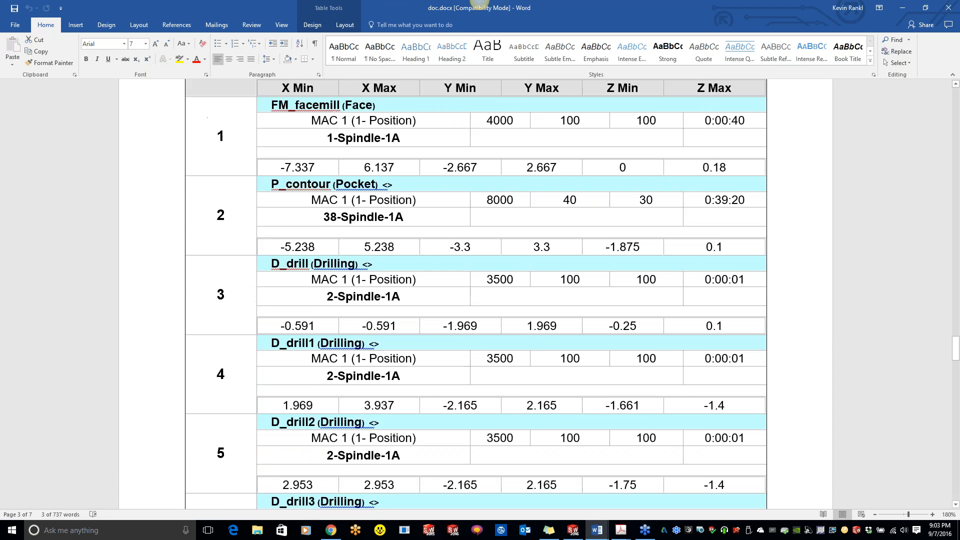
scroll(530, 219, "down", 10)
scroll(542, 225, "down", 10)
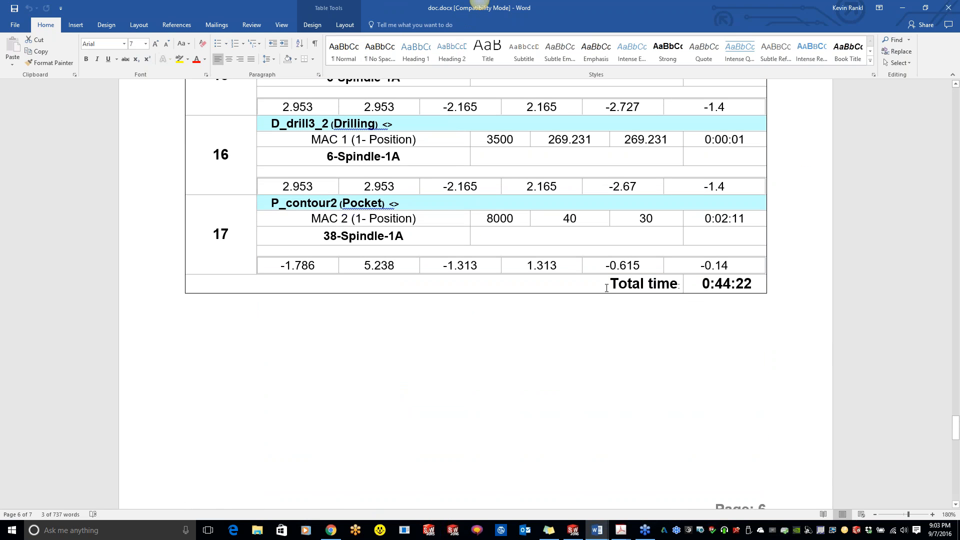
scroll(533, 250, "down", 1)
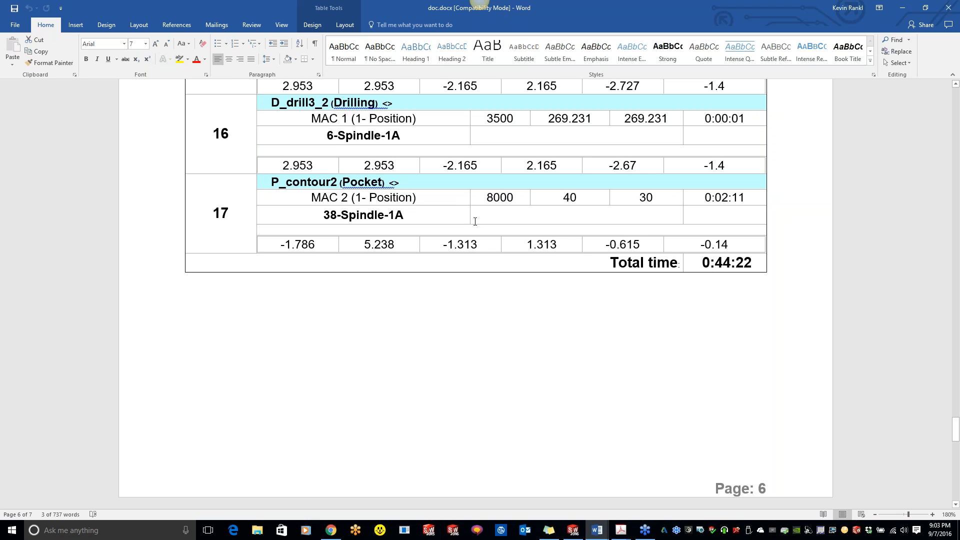
Examine the clamping fixture image on the tool sheet's last page, and return to the SOLIDWORKS assembly.
scroll(475, 222, "down", 7)
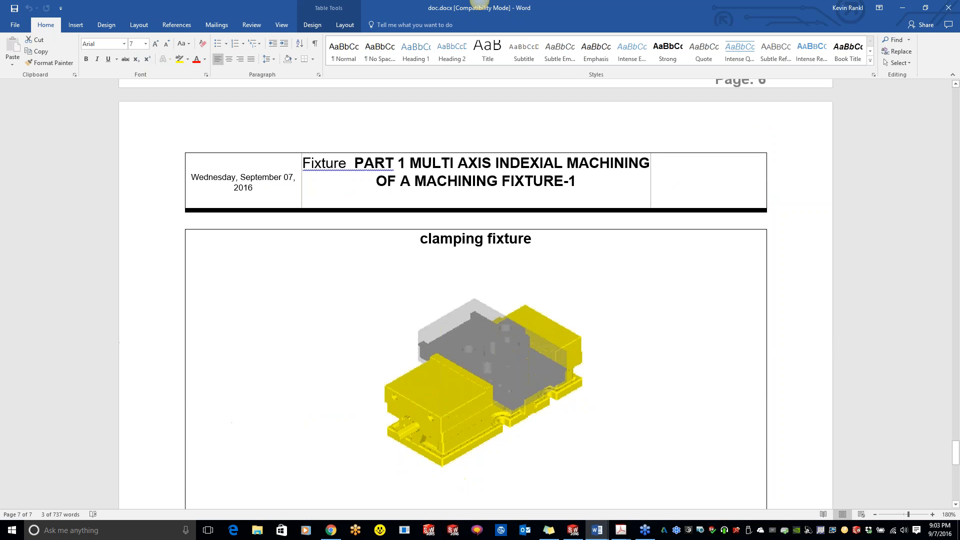
scroll(621, 339, "down", 3)
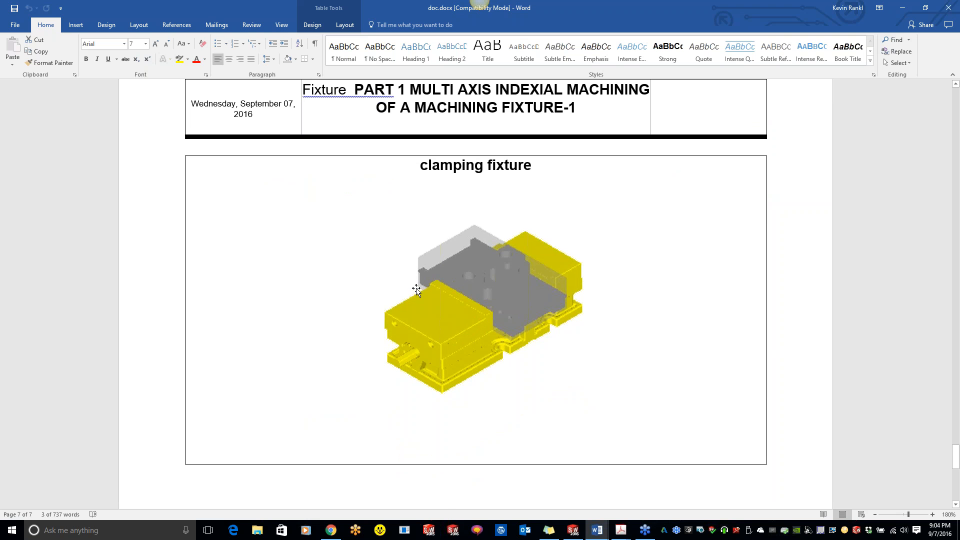
scroll(406, 281, "up", 2)
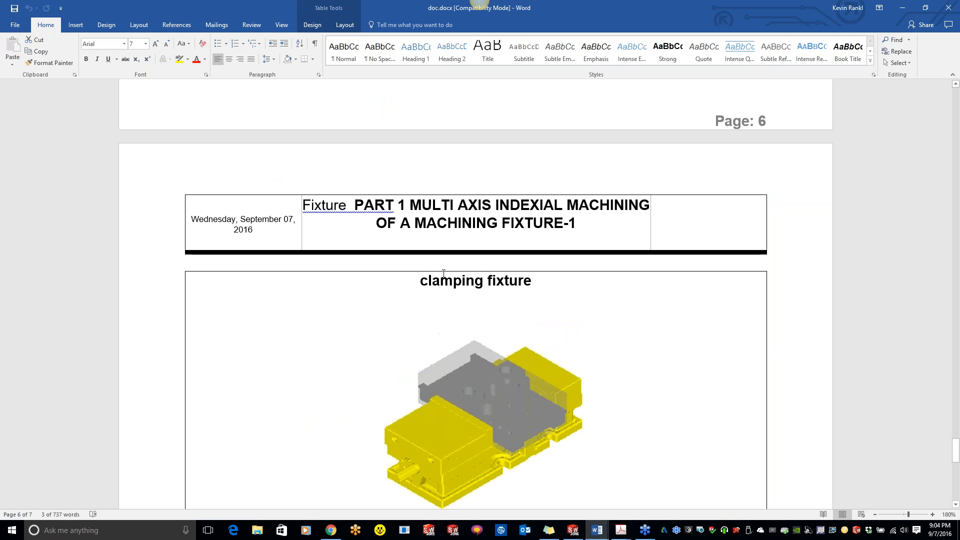
scroll(624, 386, "down", 1)
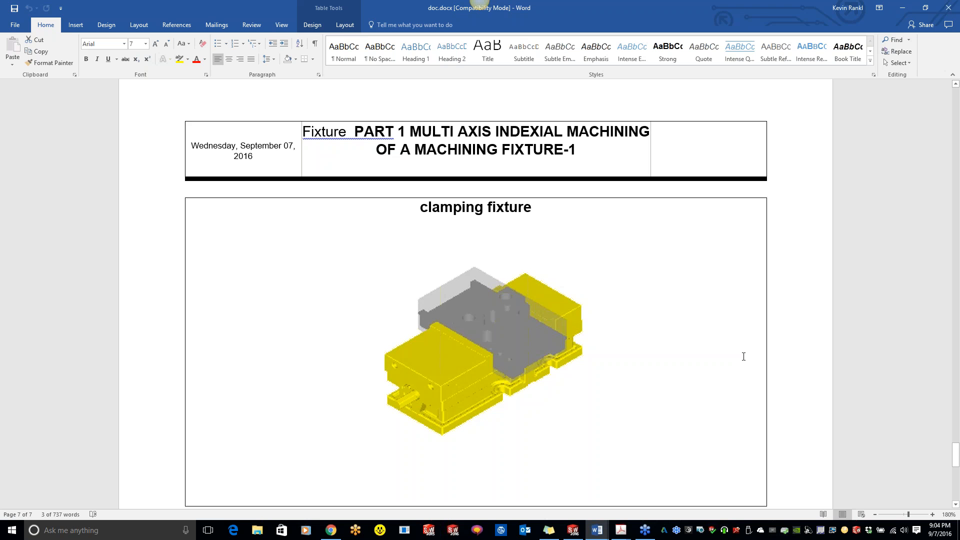
left_click(902, 9)
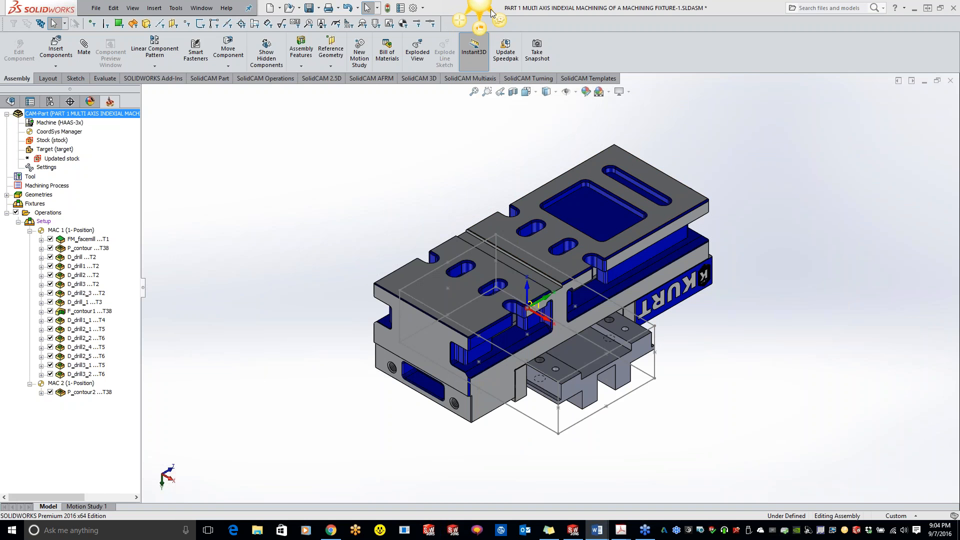
Capture a 934 x 696 screen region around the vise and fixture assembly with Snagit.
left_click(459, 21)
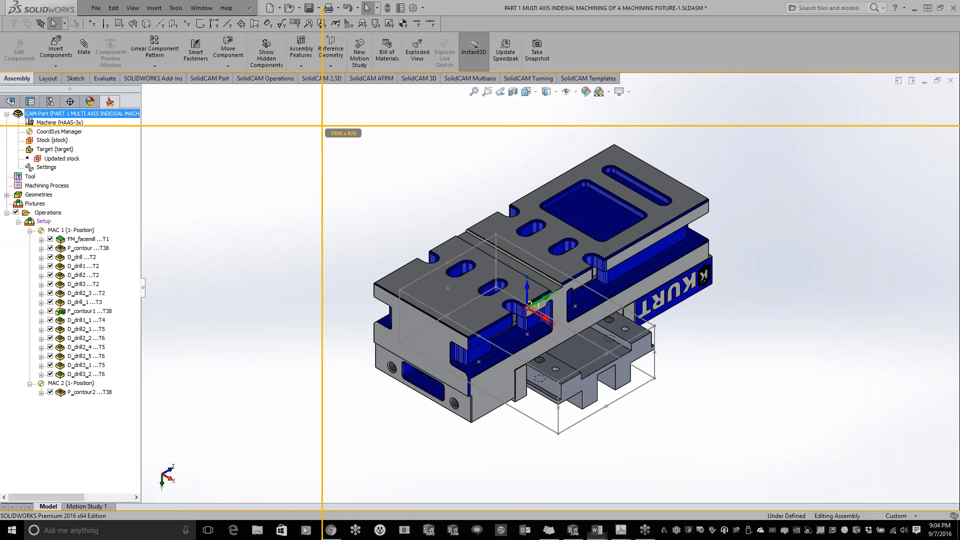
left_click_drag(323, 117, 791, 464)
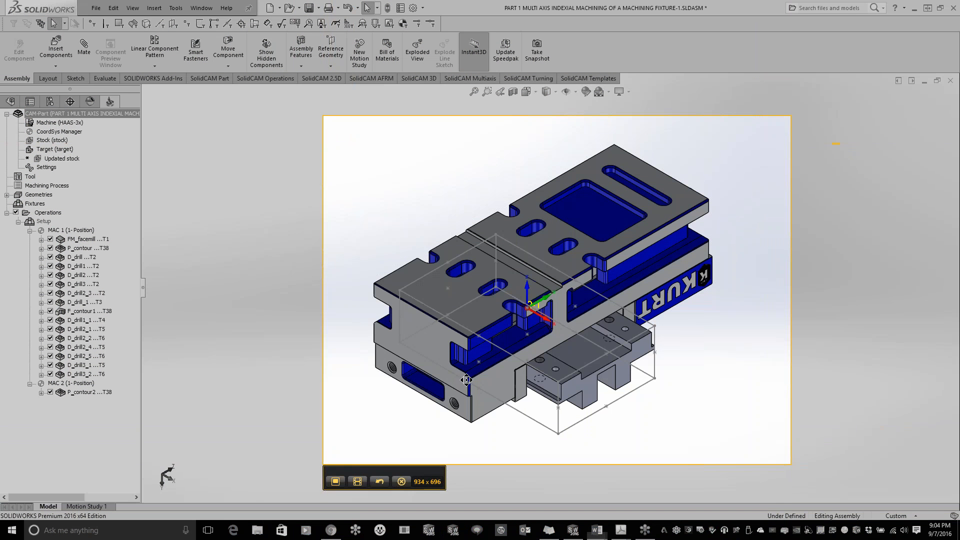
left_click(335, 482)
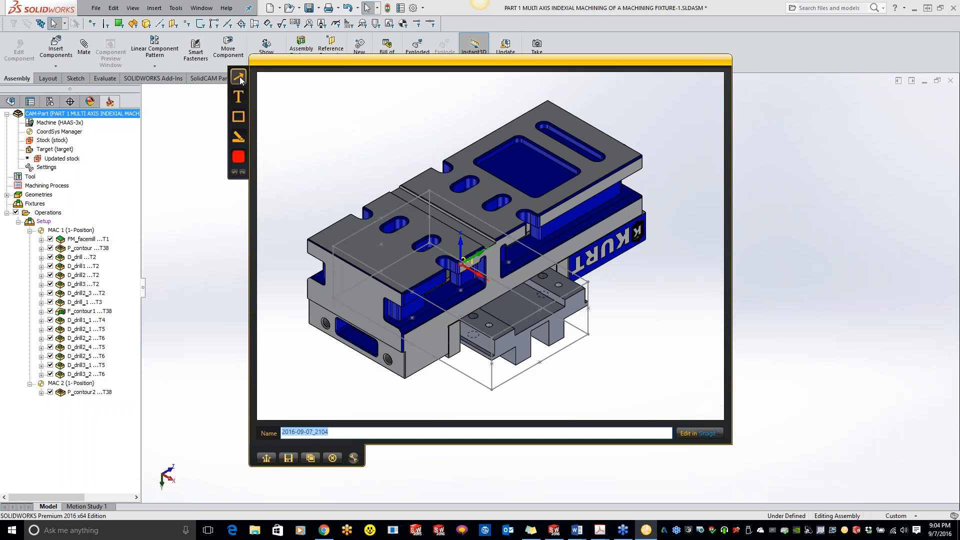
Draw five red arrows on the captured image, all pointing at the coordinate system origin.
left_click_drag(543, 192, 479, 263)
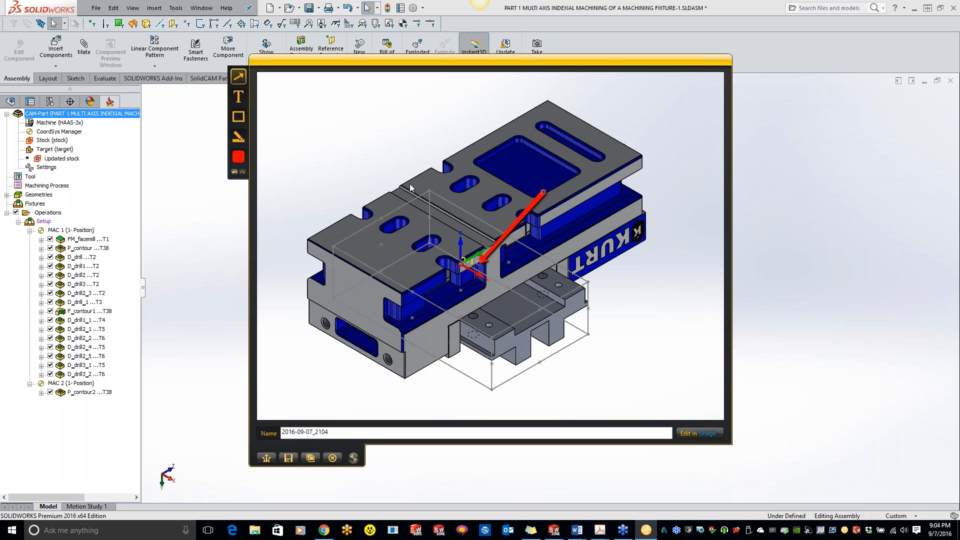
left_click_drag(399, 167, 453, 268)
left_click_drag(403, 330, 457, 258)
left_click_drag(502, 332, 478, 275)
left_click_drag(465, 156, 464, 256)
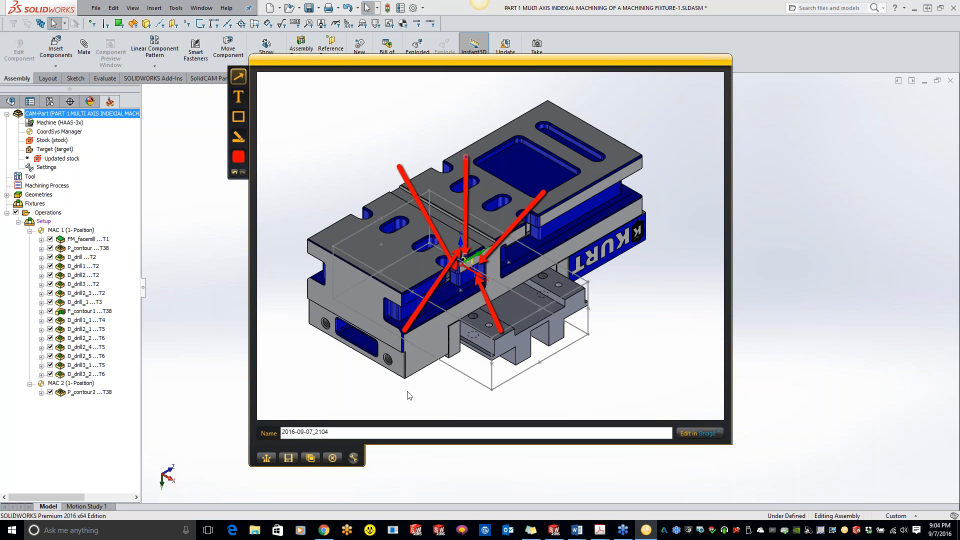
Place an empty text callout in the blank area above the vise, and discard the captured image.
left_click(239, 97)
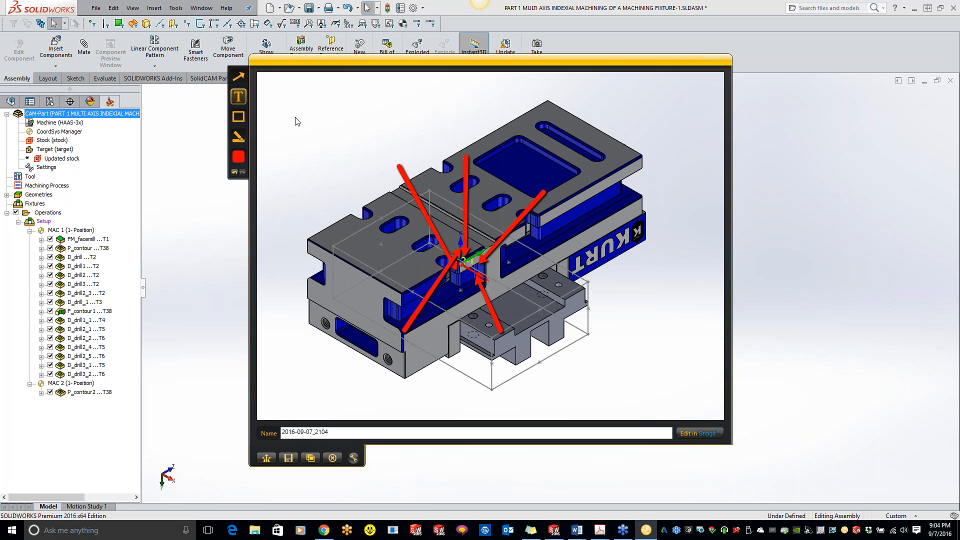
left_click(292, 113)
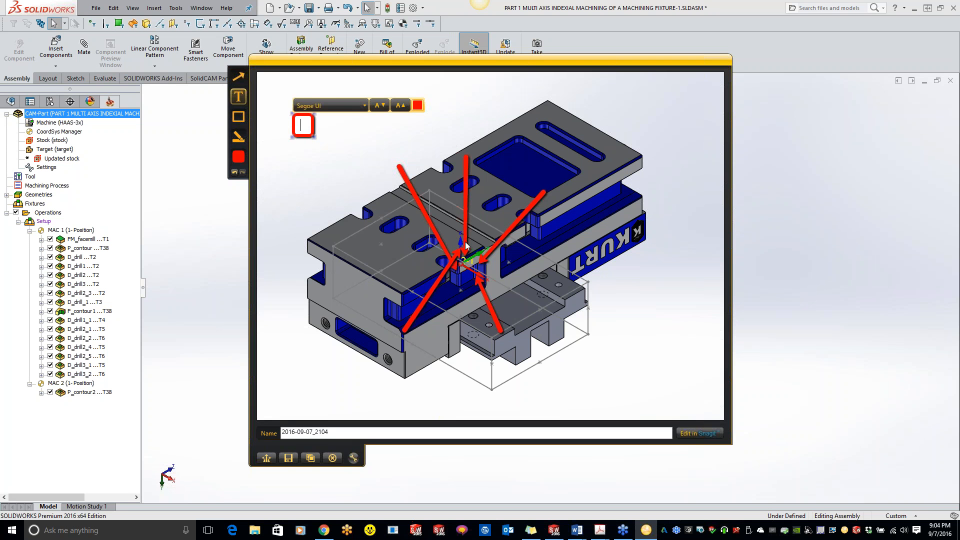
left_click(333, 457)
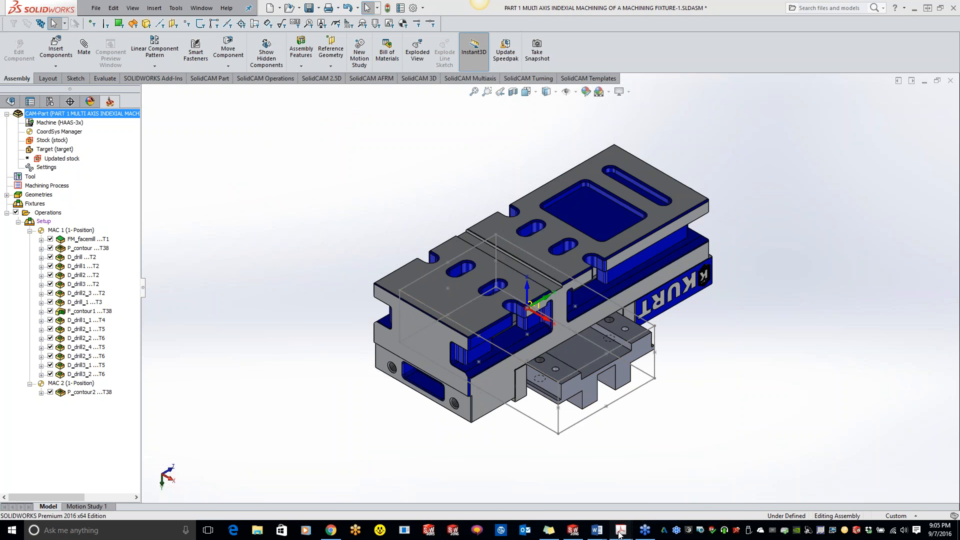
Switch to Adobe Acrobat to view the SolidCAM Tell-A-Friend program flyer, and return to the assembly.
mouse_move(619, 533)
left_click(575, 495)
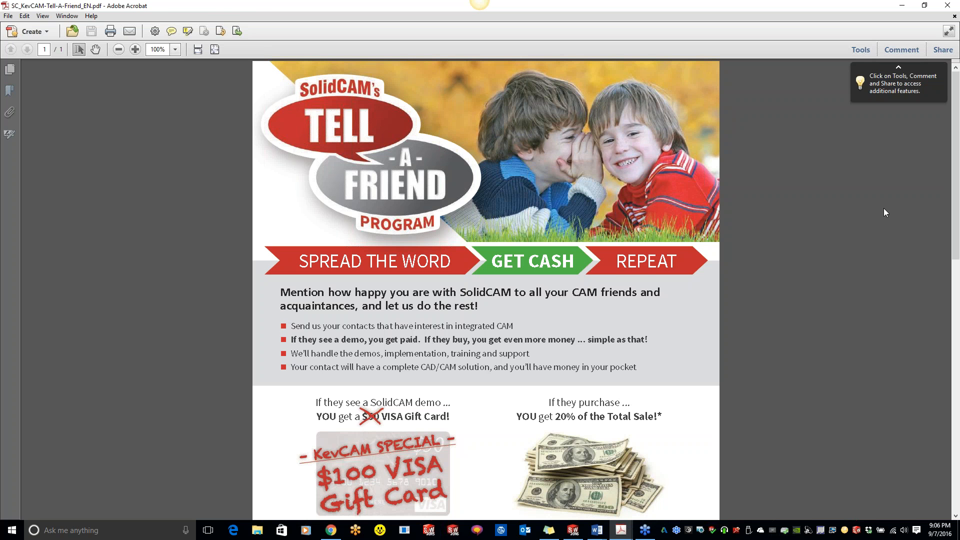
left_click(901, 9)
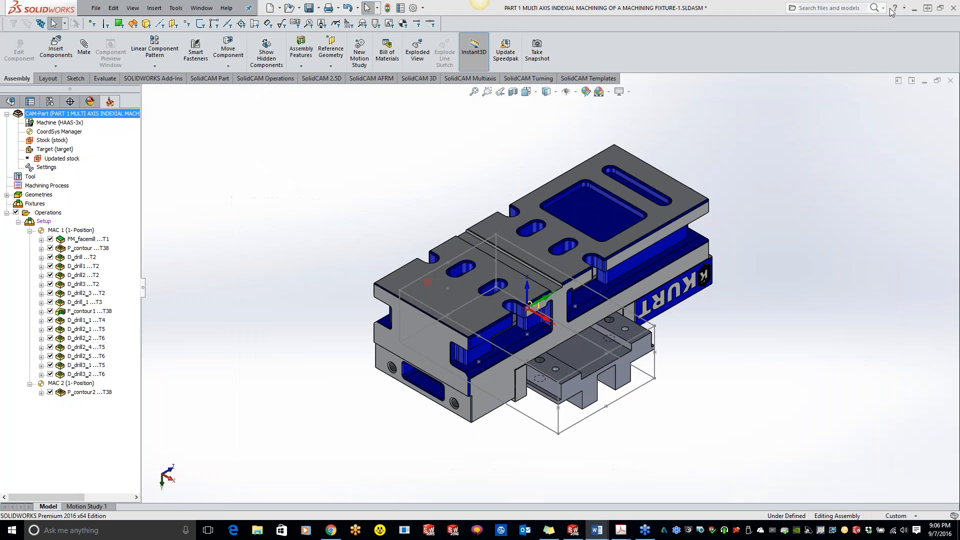
Switch to Chrome and look through the SolidCAM University channel's uploaded videos on YouTube, returning to the channel header.
left_click(911, 11)
left_click(330, 530)
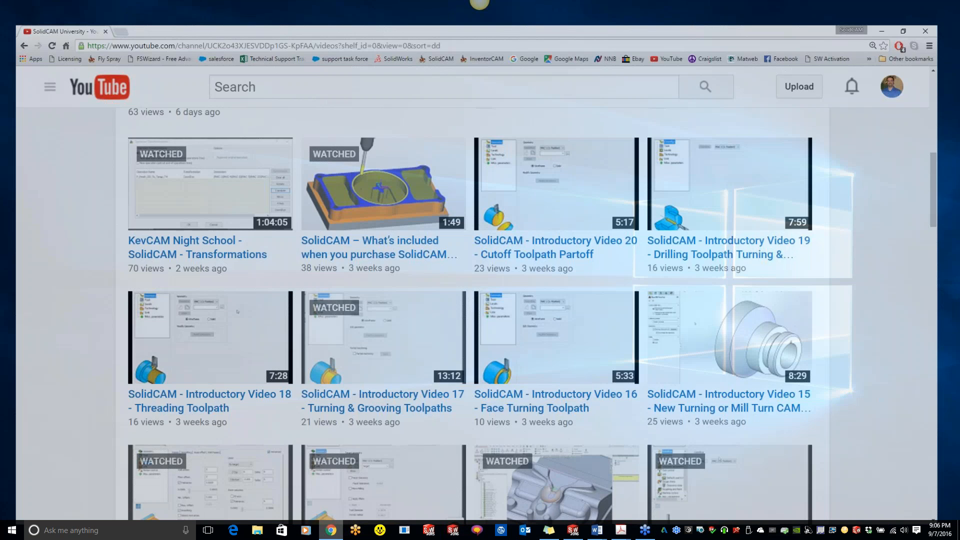
scroll(82, 196, "up", 6)
scroll(289, 278, "up", 3)
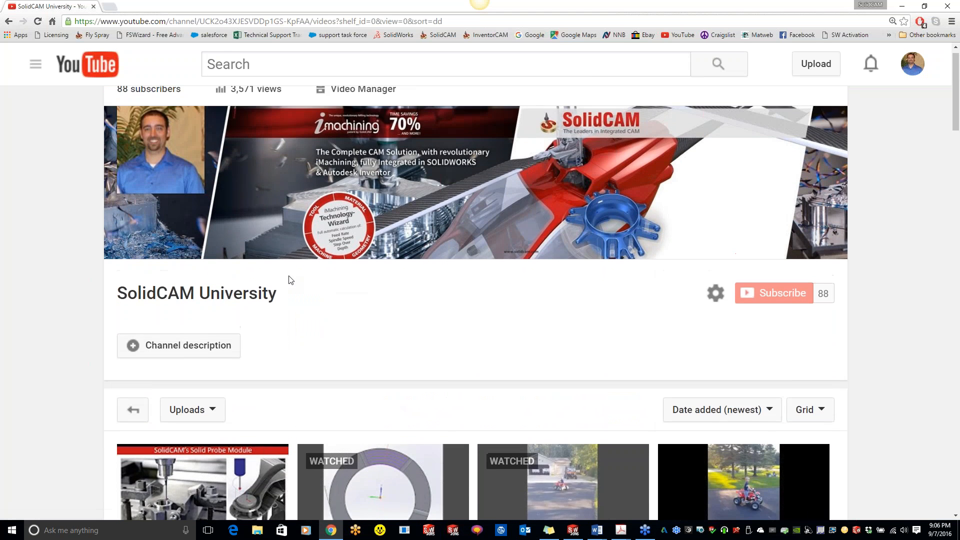
scroll(217, 391, "down", 2)
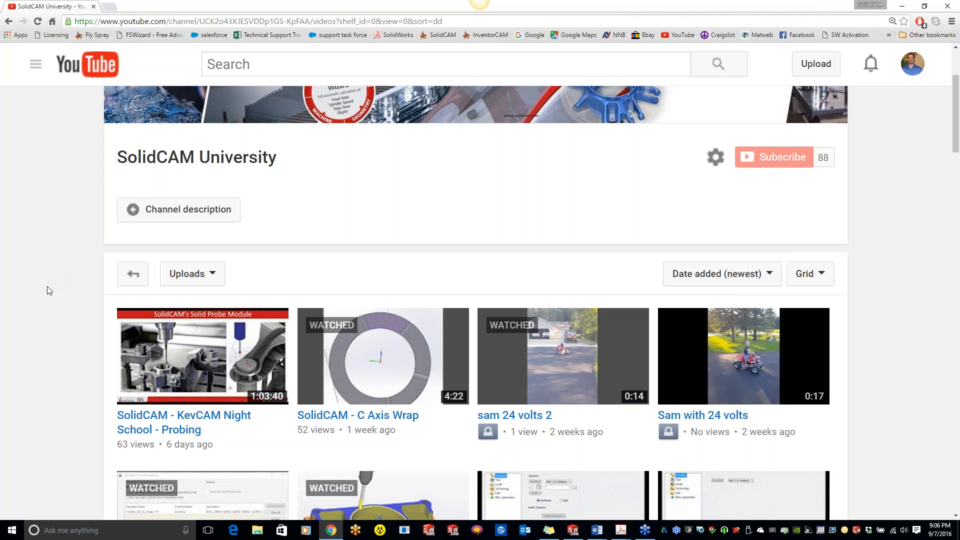
scroll(42, 274, "down", 4)
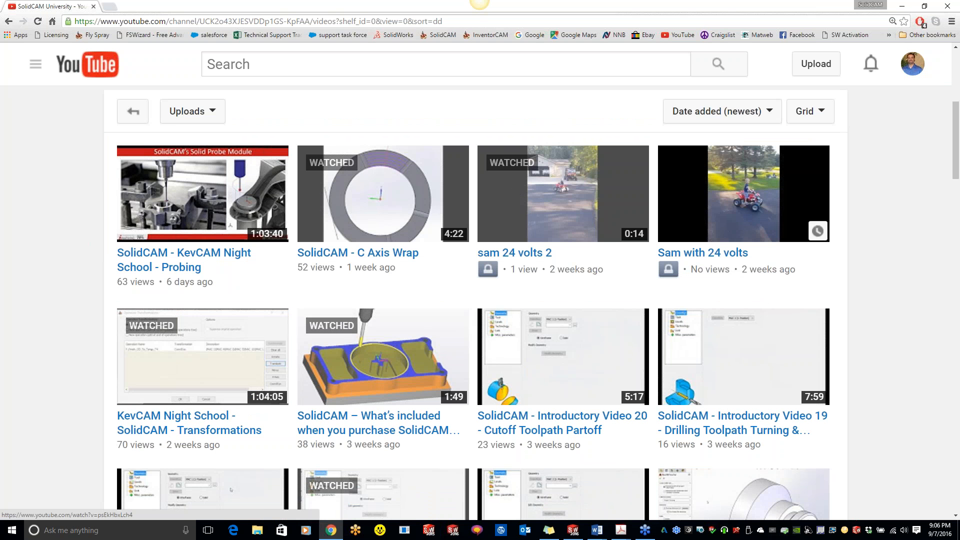
scroll(545, 330, "down", 1)
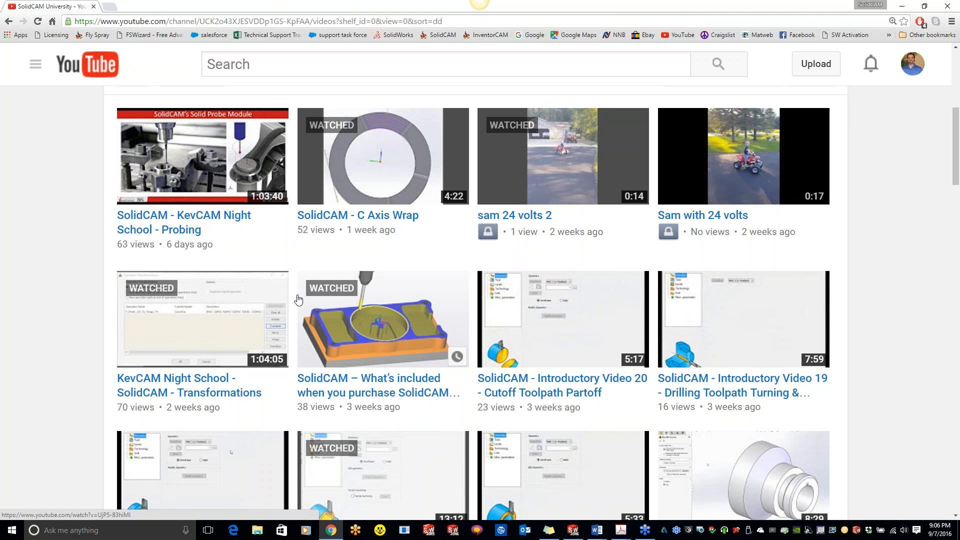
scroll(297, 299, "down", 2)
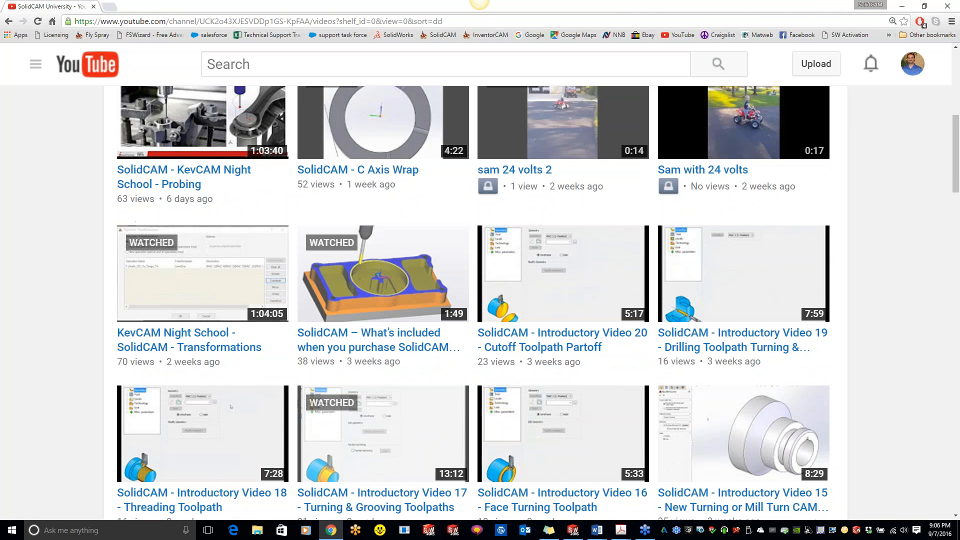
scroll(297, 299, "down", 7)
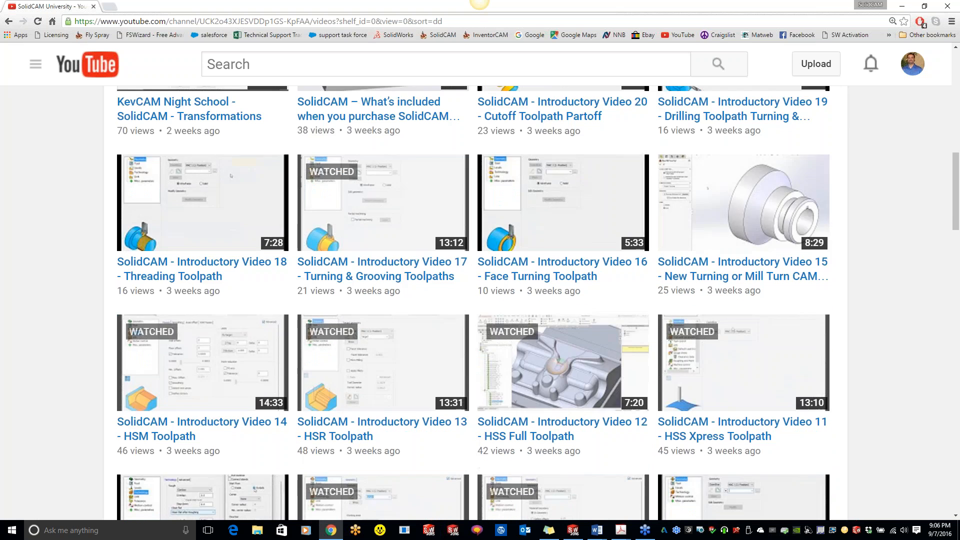
scroll(297, 299, "down", 3)
scroll(298, 299, "up", 8)
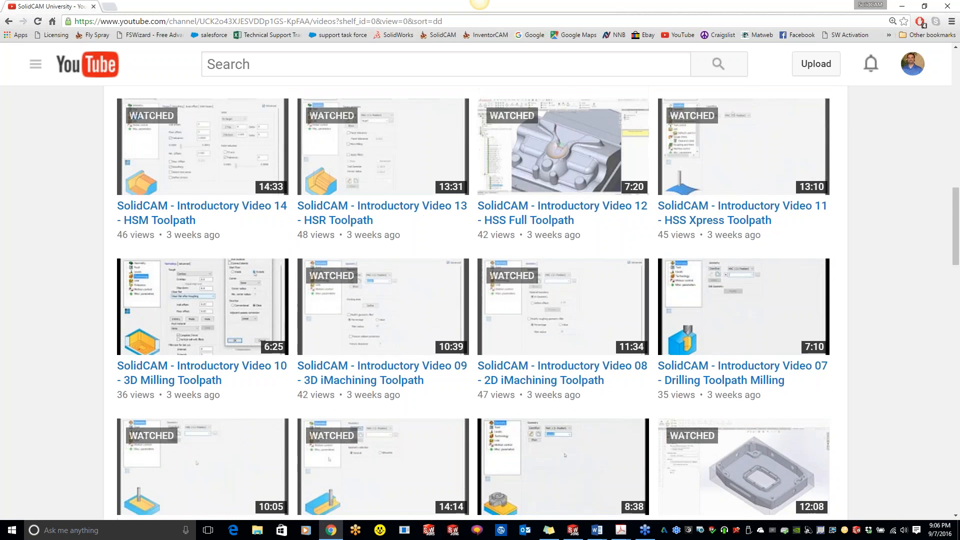
scroll(294, 316, "up", 10)
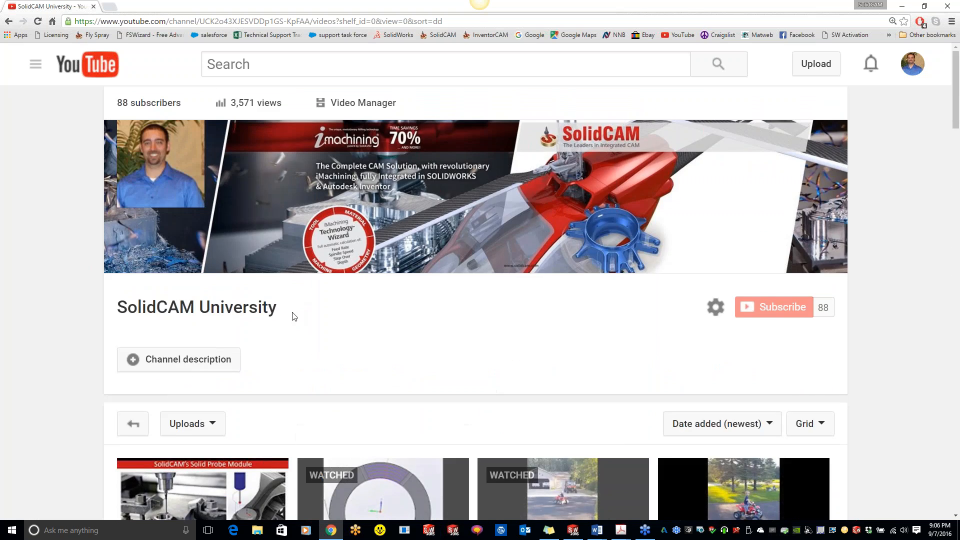